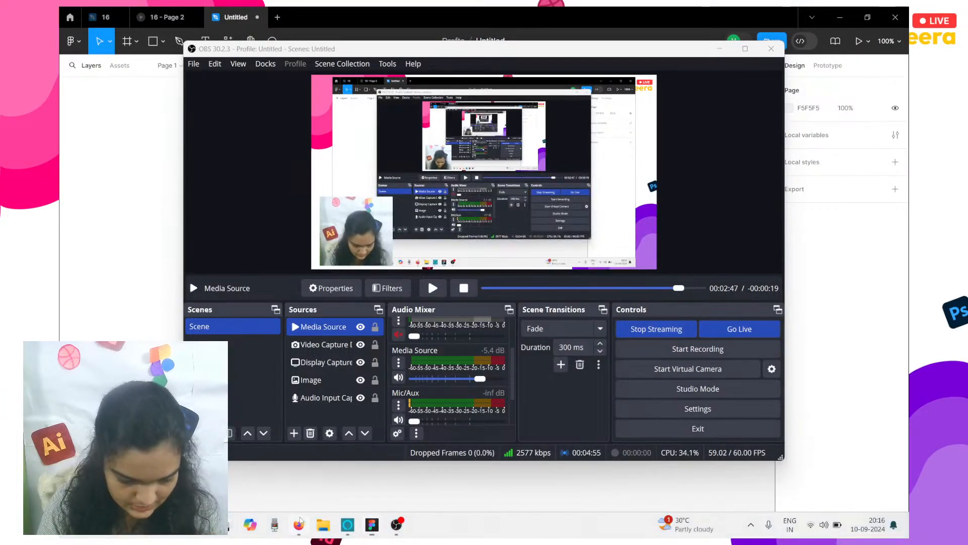
Look at the Figma downloads page in the browser and return to the Figma desktop app
left_click(299, 523)
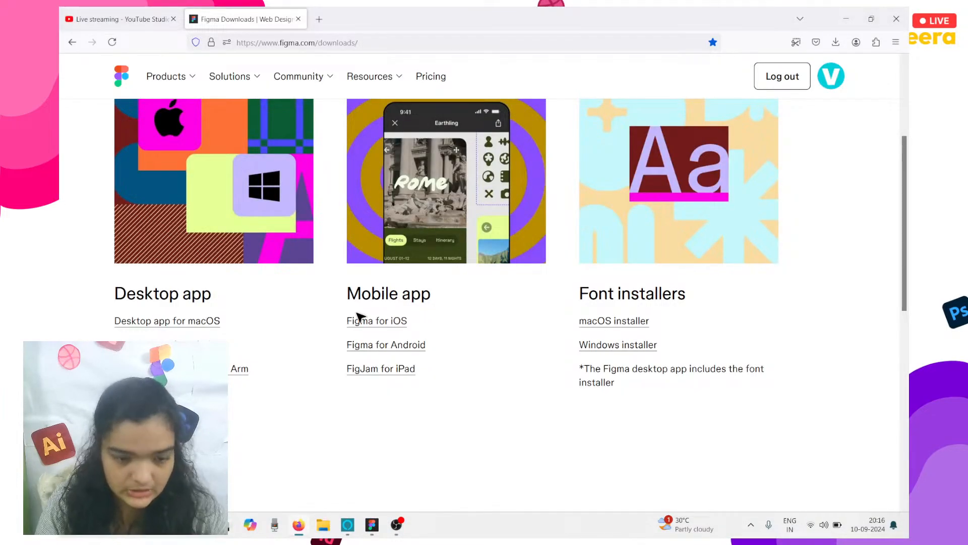
scroll(318, 204, "up", 1)
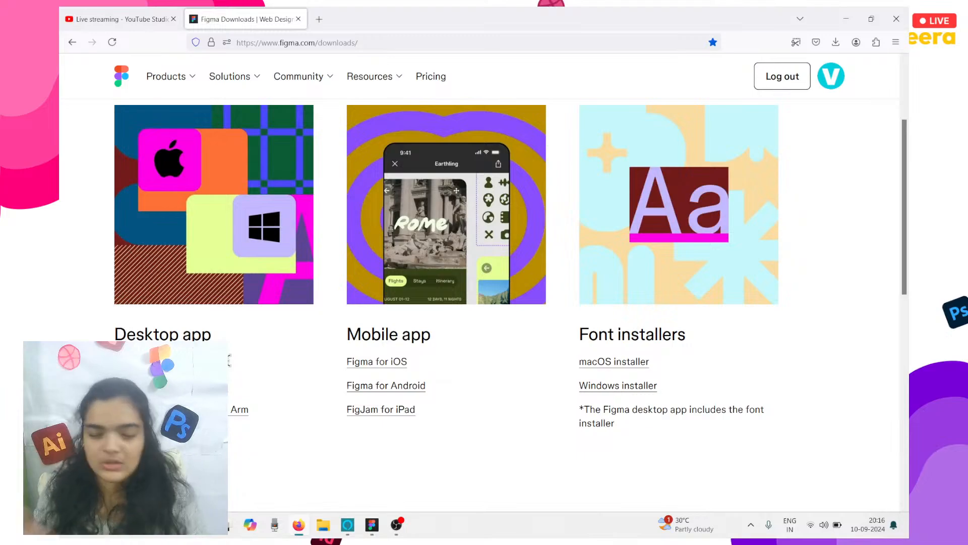
left_click(372, 524)
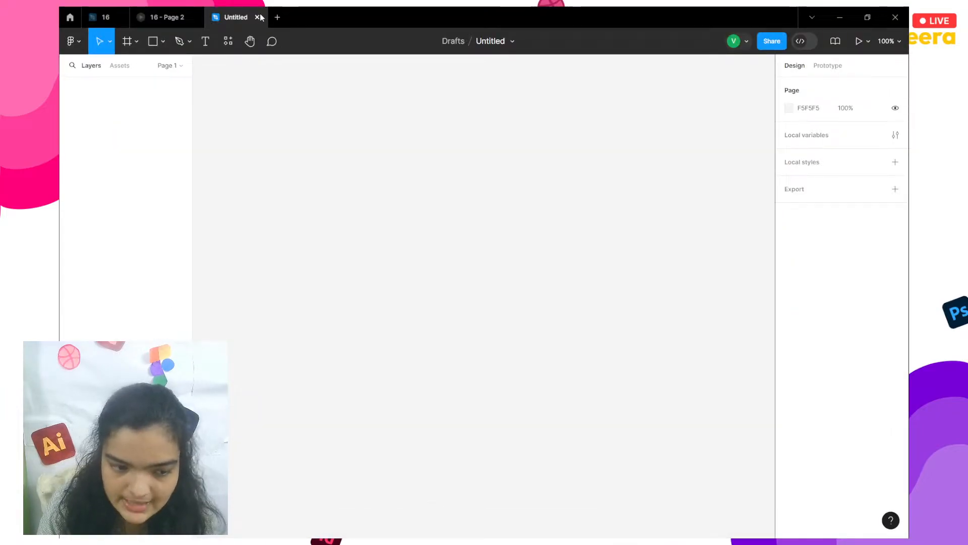
Close the empty untitled file and create a new design file
left_click(258, 17)
scroll(526, 208, "up", 10)
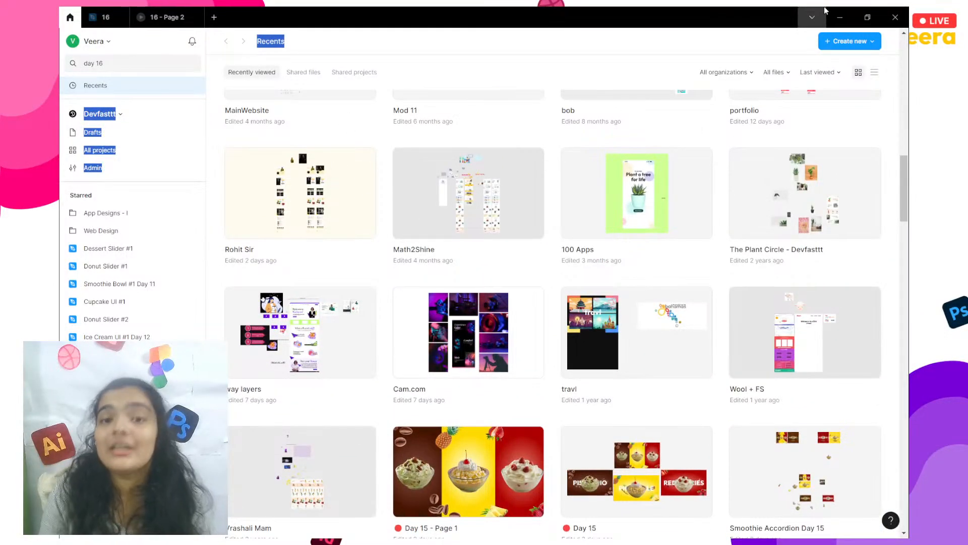
left_click(866, 40)
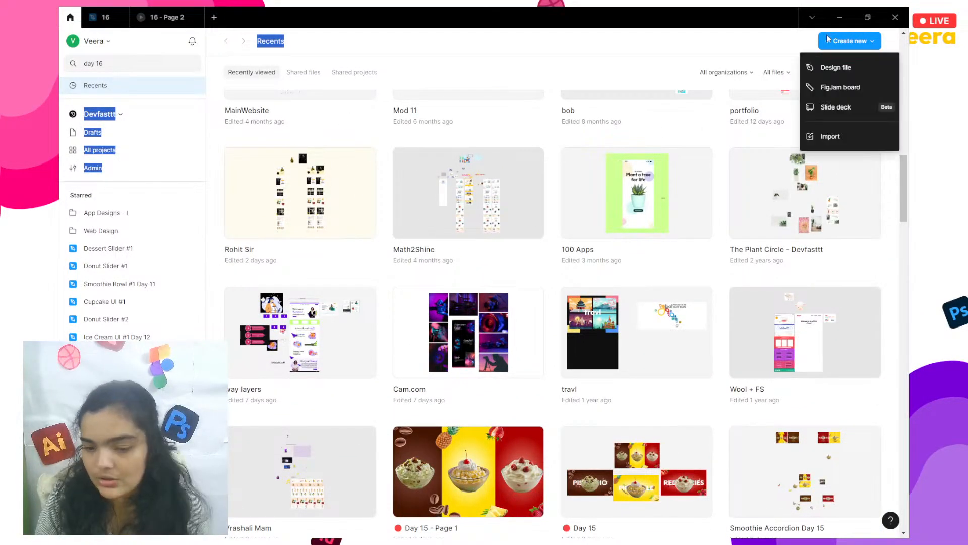
left_click(828, 68)
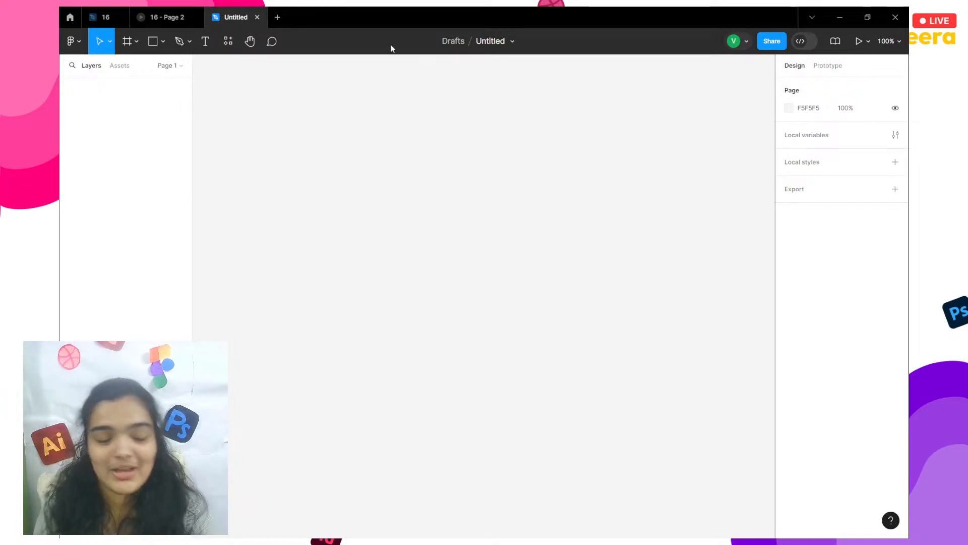
Draw a frame on the canvas and set its size to 1920 by 1080
left_click(127, 46)
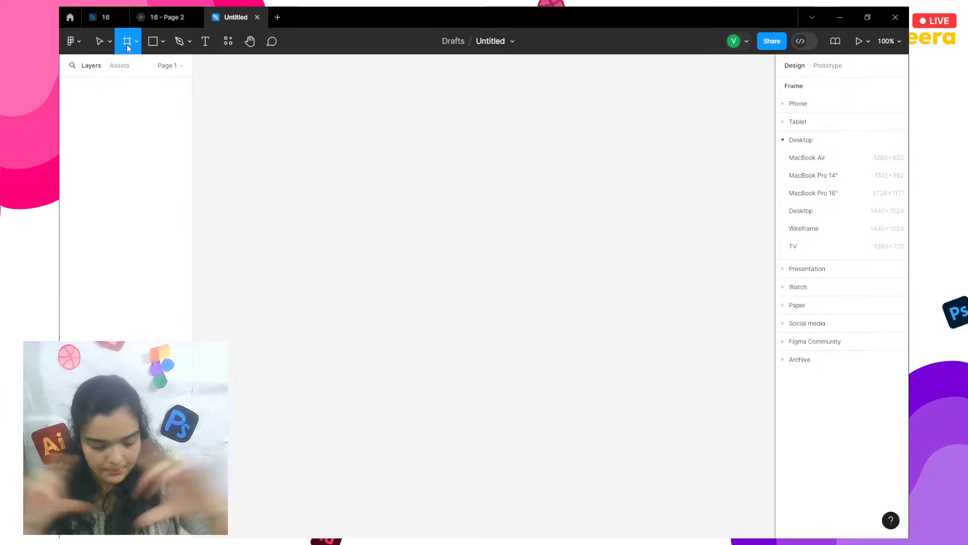
left_click_drag(245, 164, 743, 350)
left_click(806, 148)
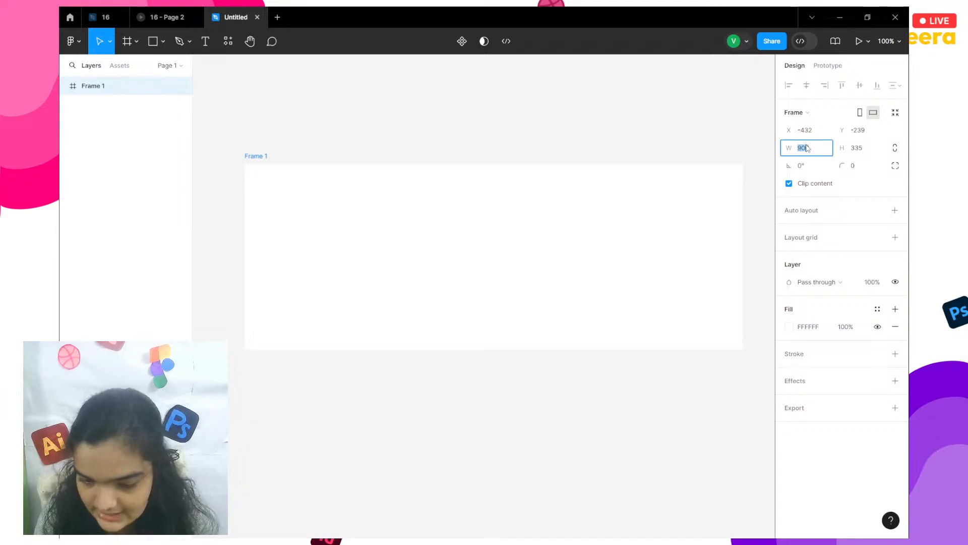
type("1920")
key("Return")
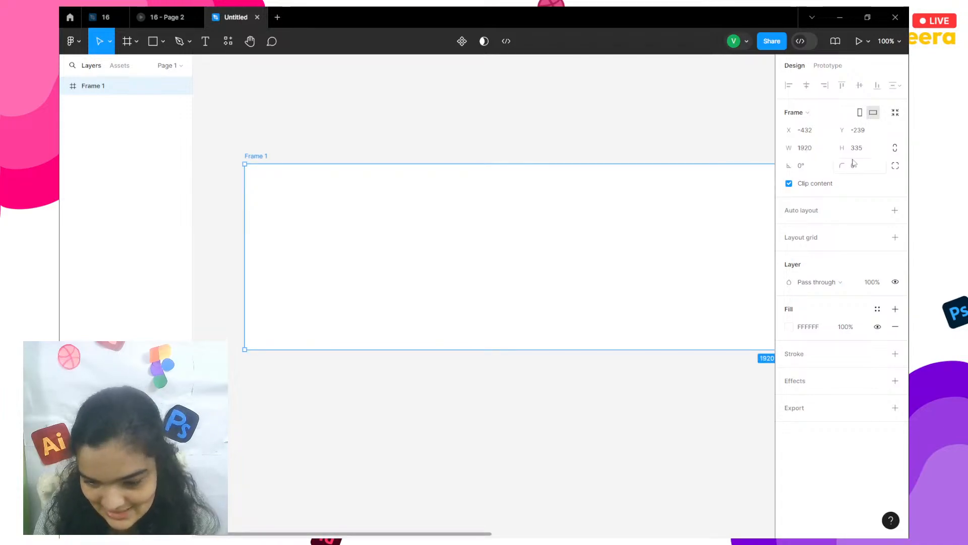
key("1")
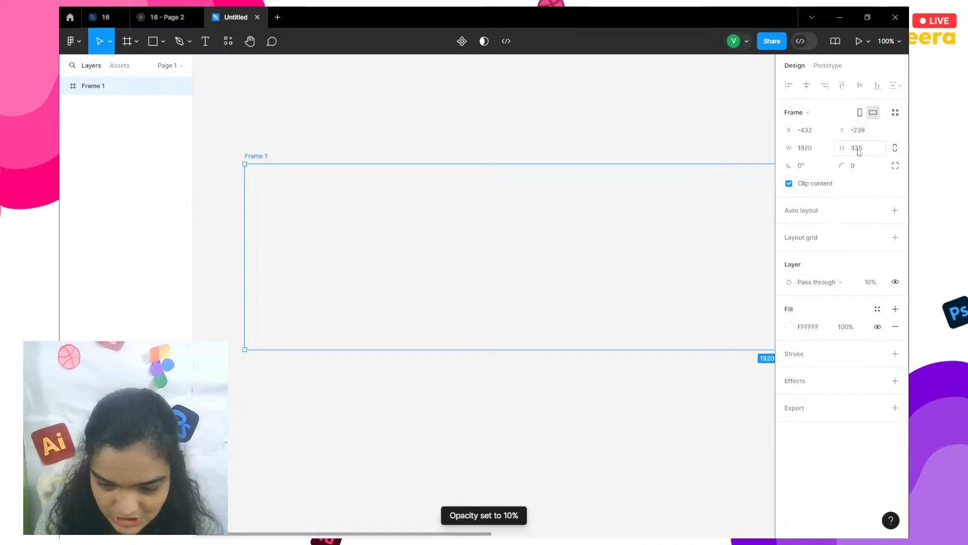
left_click(858, 149)
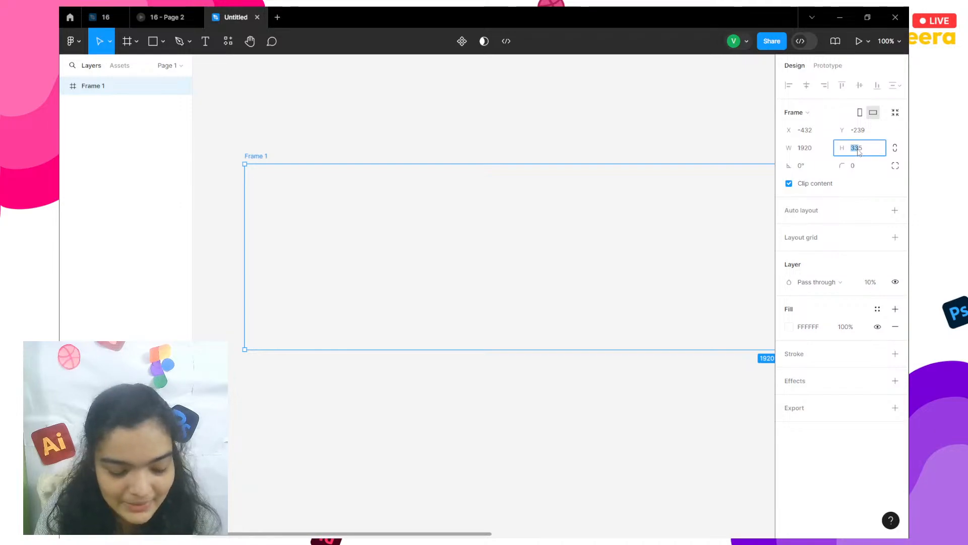
type("1080")
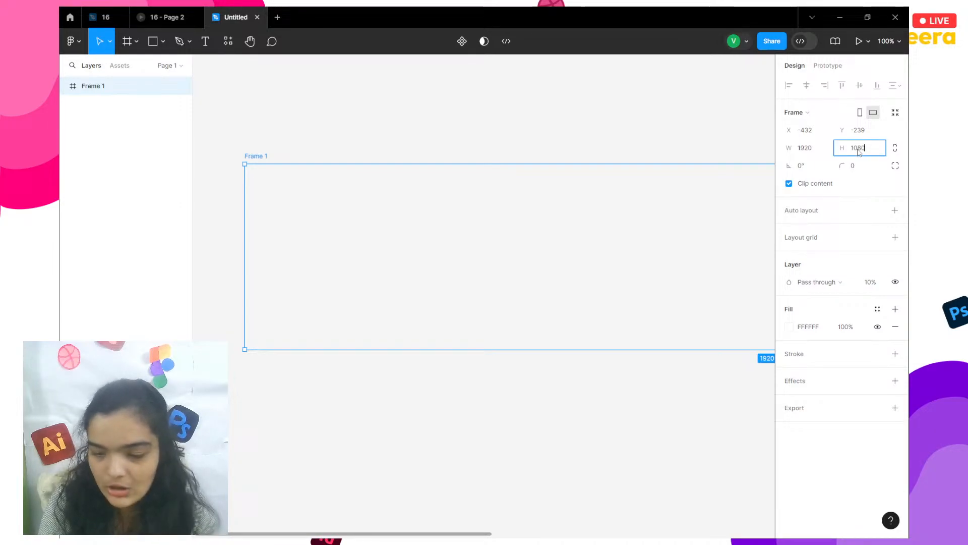
key("Return")
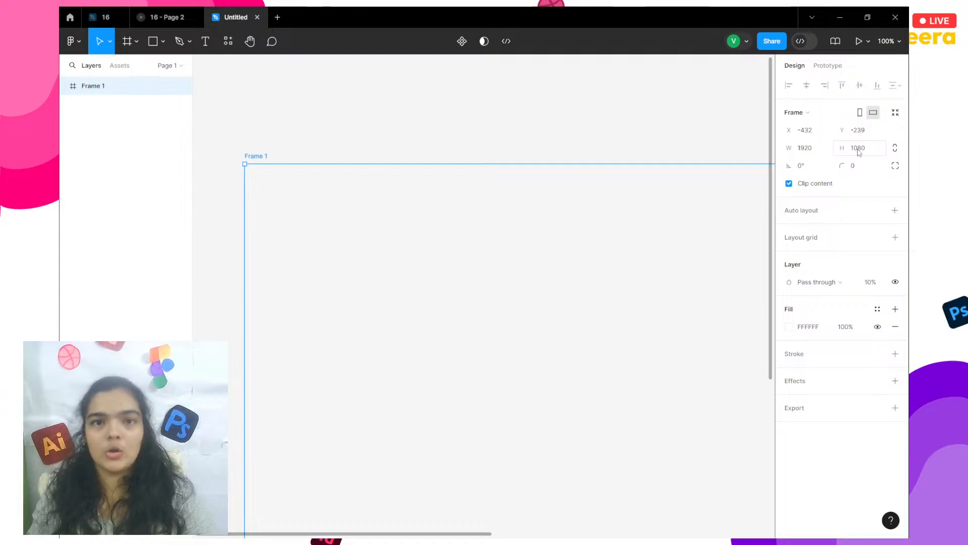
key("shift+1")
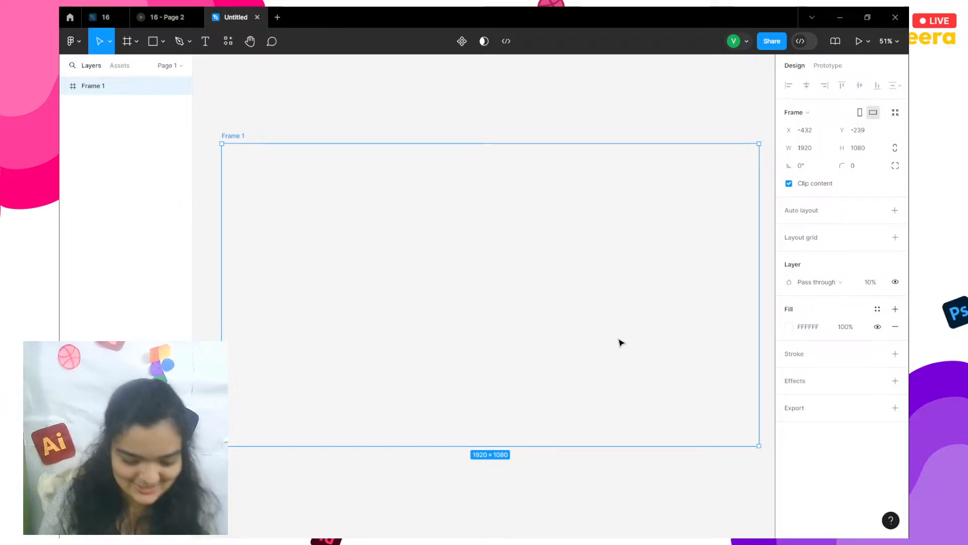
Remove the frame's fill and add it again
scroll(547, 362, "up", 2)
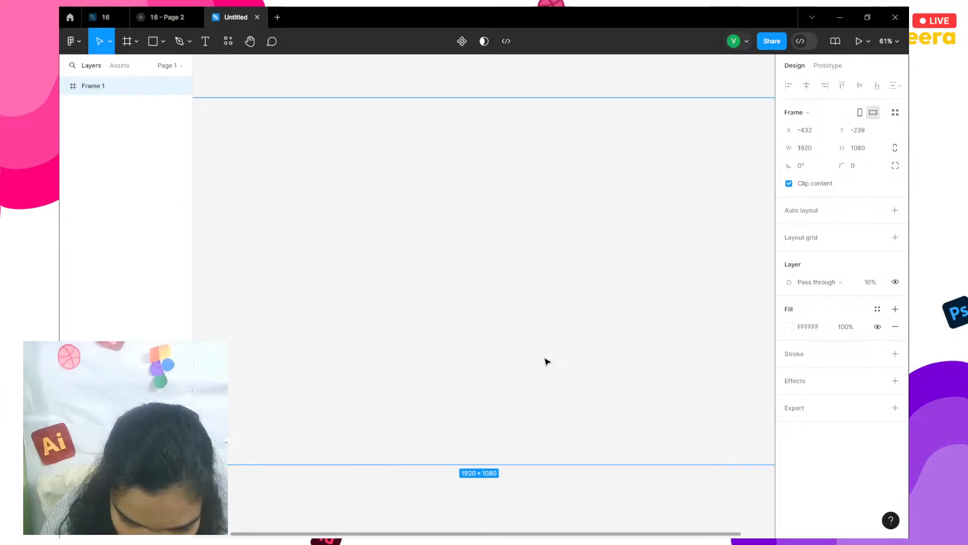
right_click(545, 359)
key("Escape")
key("shift+1")
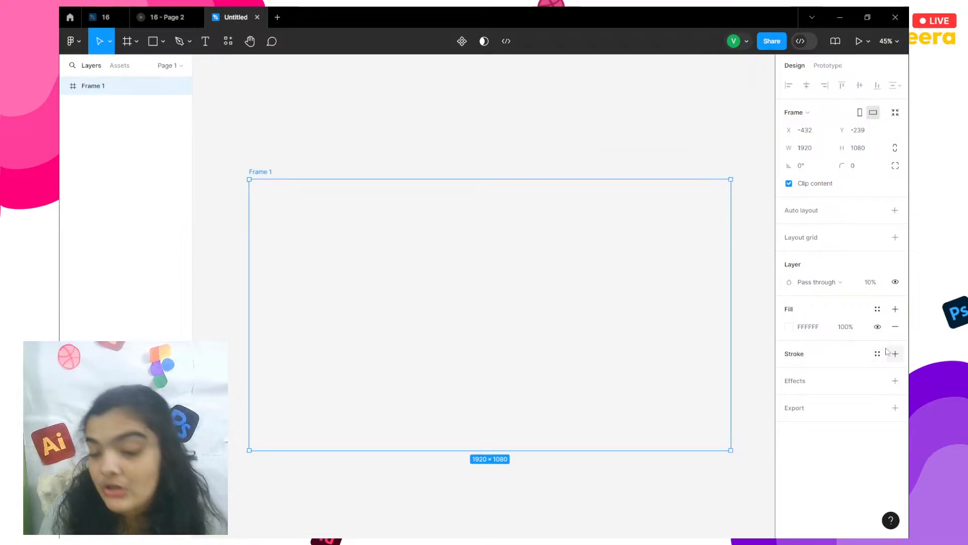
left_click(767, 325)
left_click(547, 294)
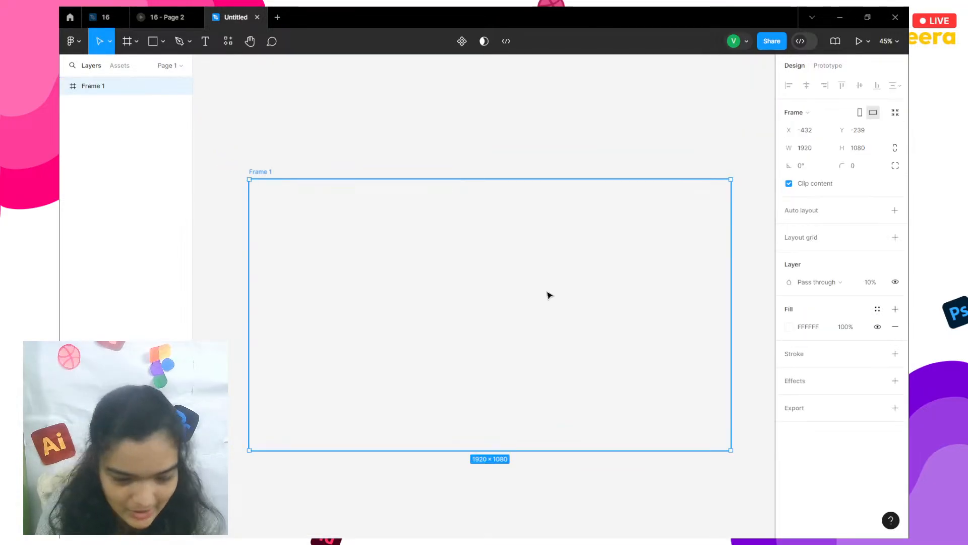
left_click(894, 328)
left_click(895, 309)
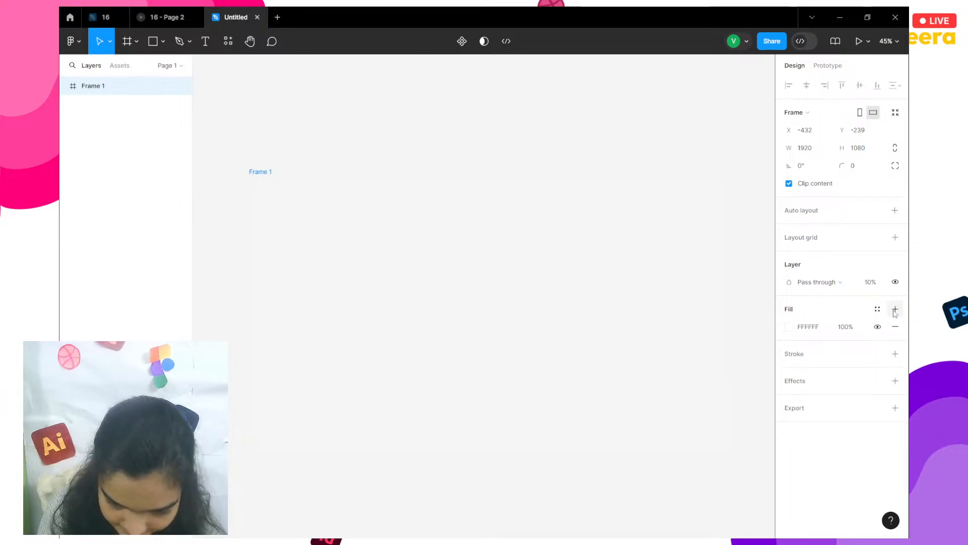
Change the page background to the dark grey 7E7575
left_click(721, 115)
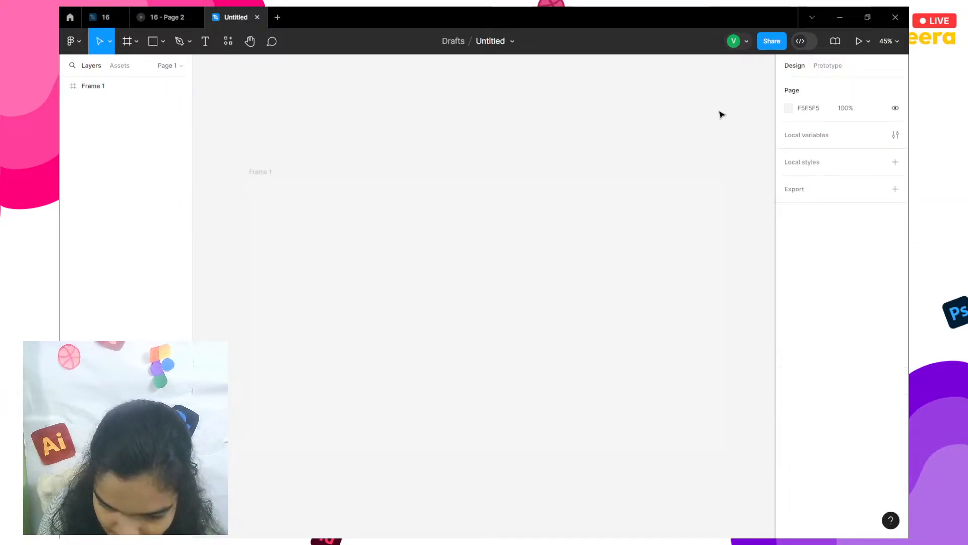
left_click(789, 109)
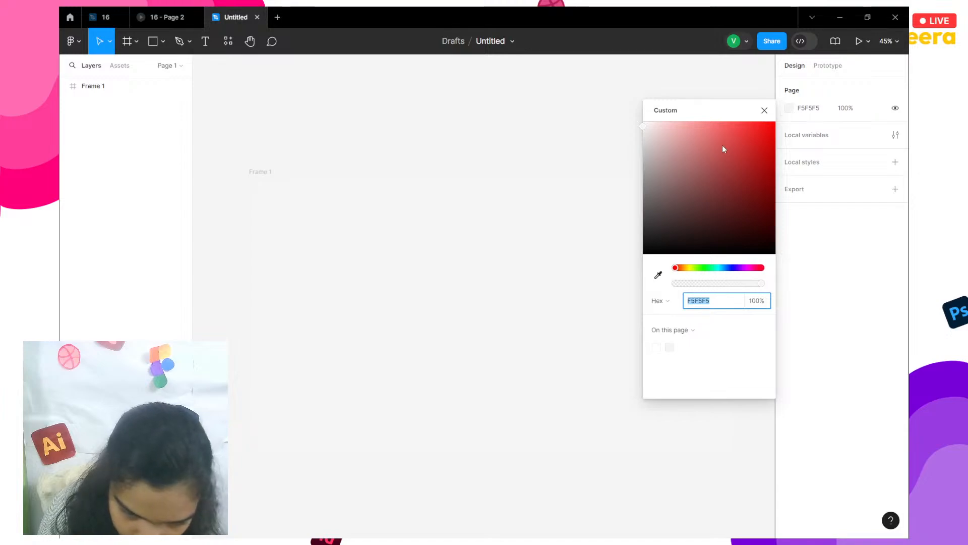
left_click_drag(722, 146, 649, 192)
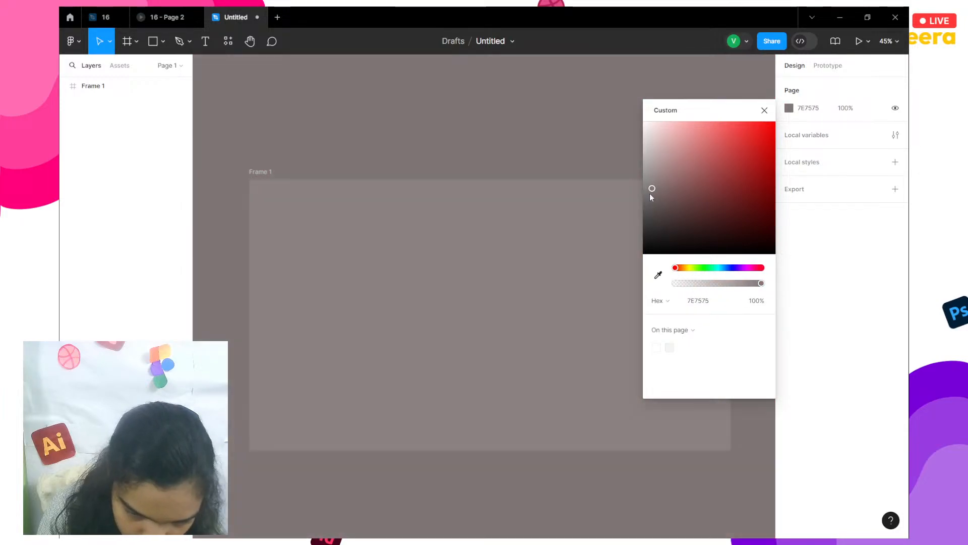
Set the frame's layer opacity to 100%
left_click(536, 220)
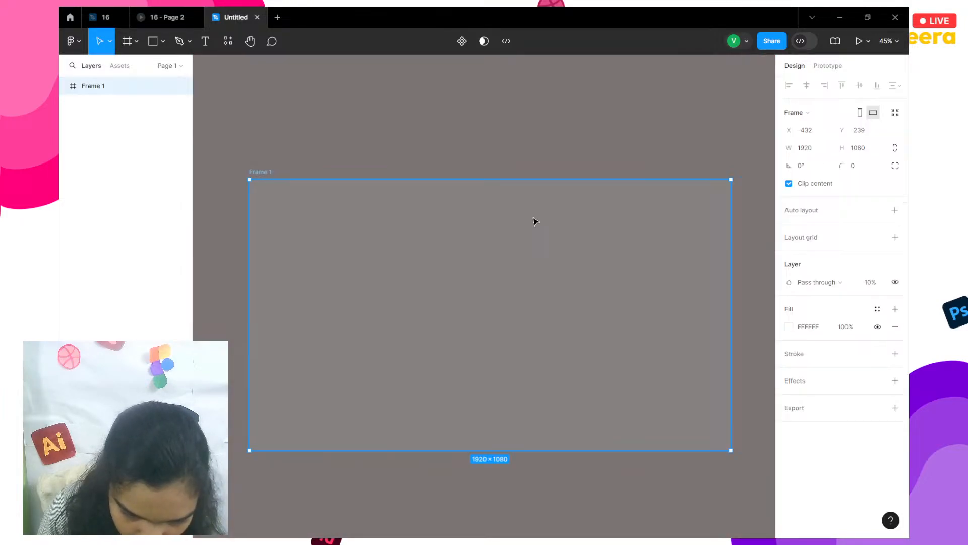
left_click(865, 283)
type("100")
key("Return")
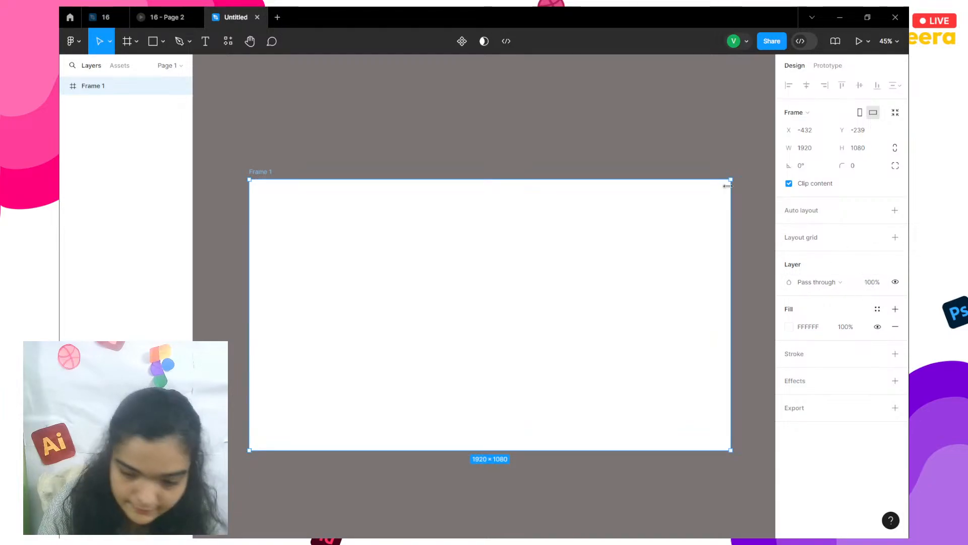
Change the page background to the light grey E5E5E5
left_click(765, 146)
left_click(788, 108)
left_click_drag(702, 157, 621, 138)
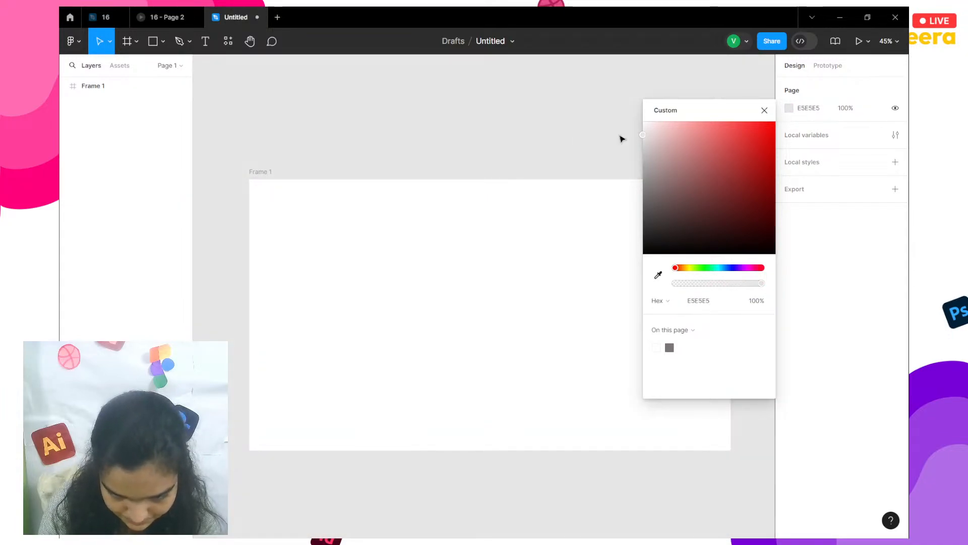
left_click(564, 89)
scroll(540, 143, "down", 3)
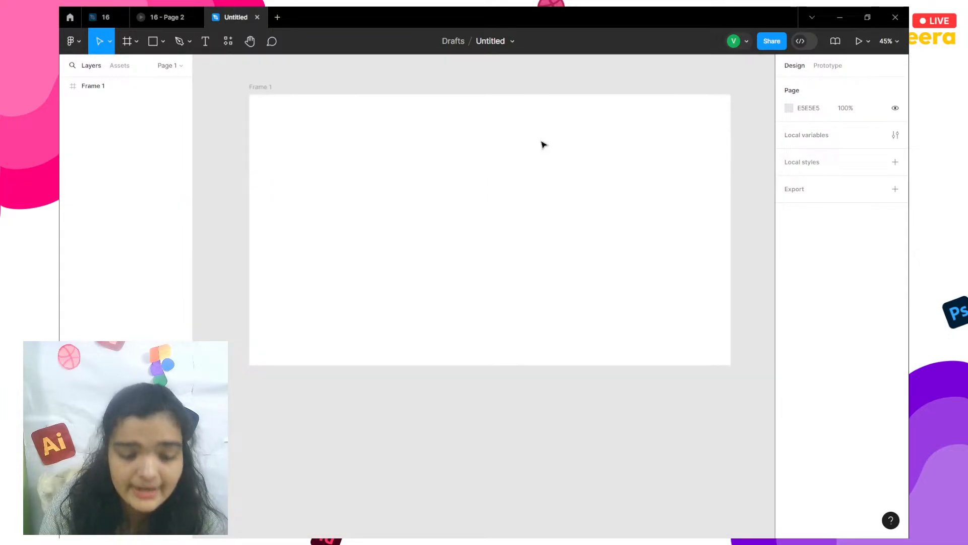
scroll(541, 144, "up", 2)
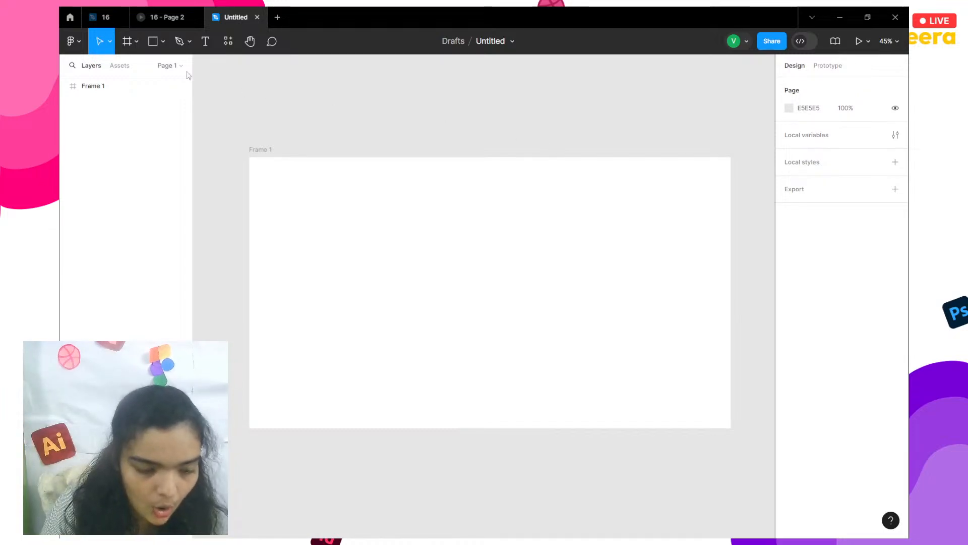
Add a text layer with the letter N in the frame's upper-left area
left_click(205, 42)
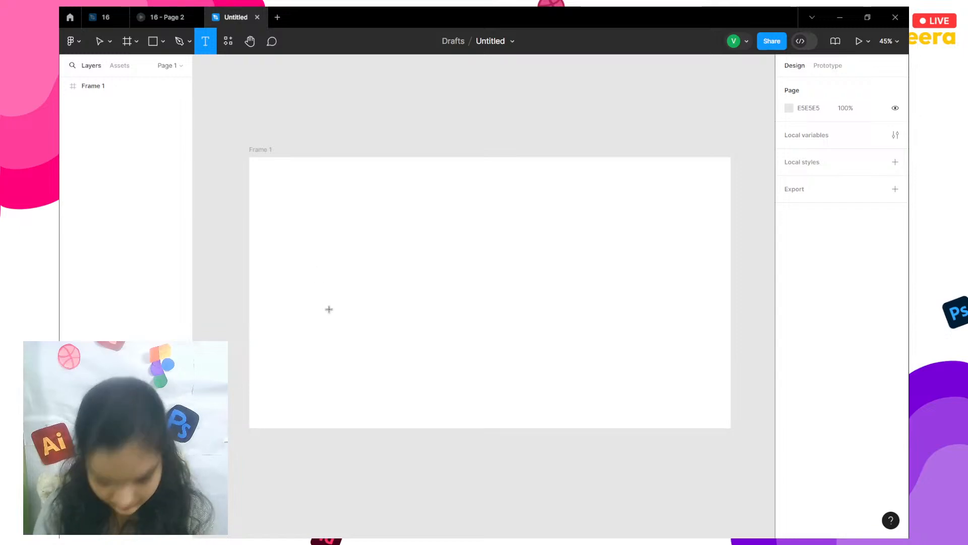
left_click(325, 254)
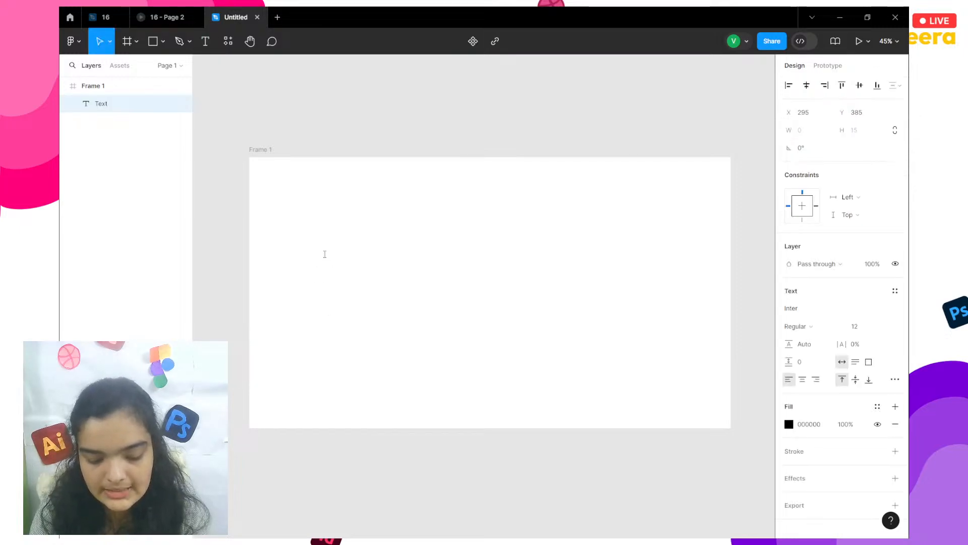
key("Escape")
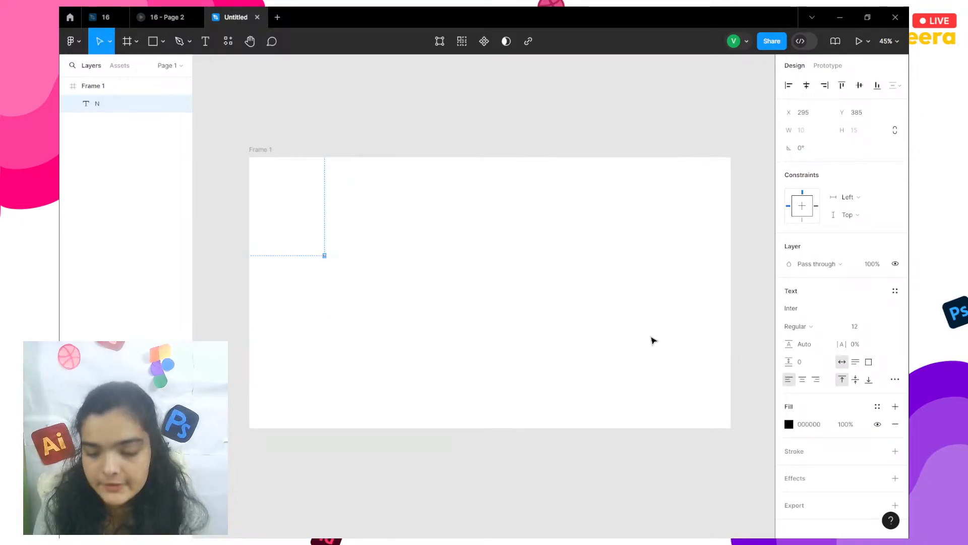
Review the NATURE prototype in 16 - Page 2, close its purple flower view and return to the untitled design file
left_click(154, 15)
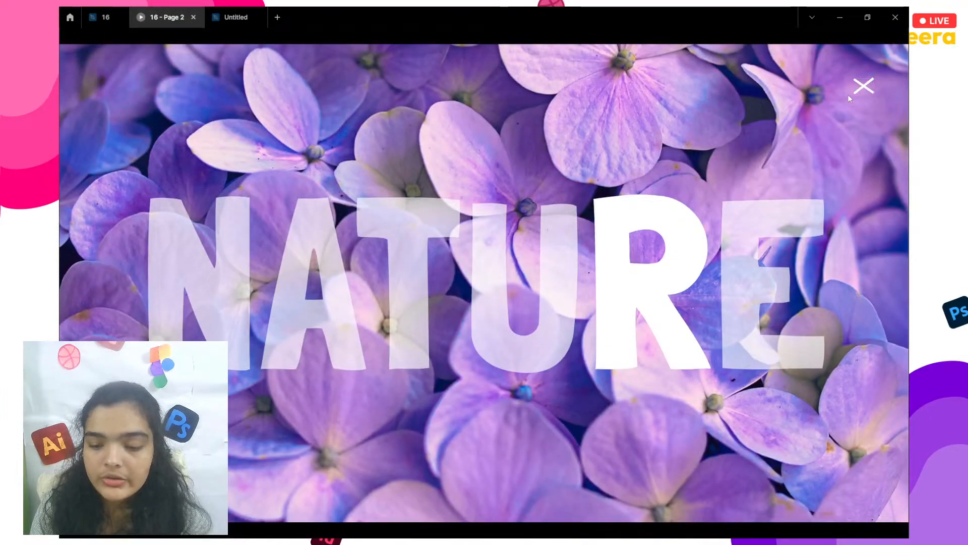
left_click(863, 85)
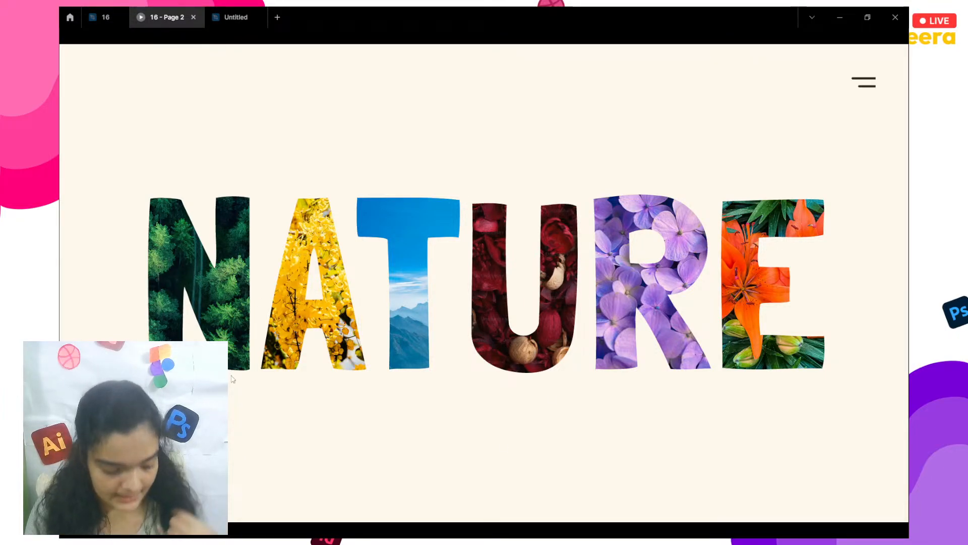
left_click(235, 18)
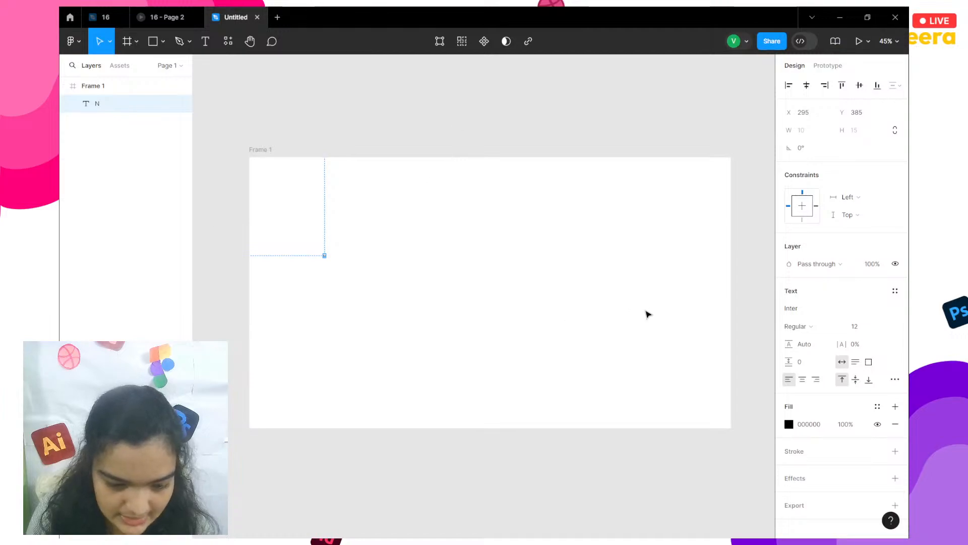
Set the font of the letter N to Outfit
left_click(822, 306)
type("outfit")
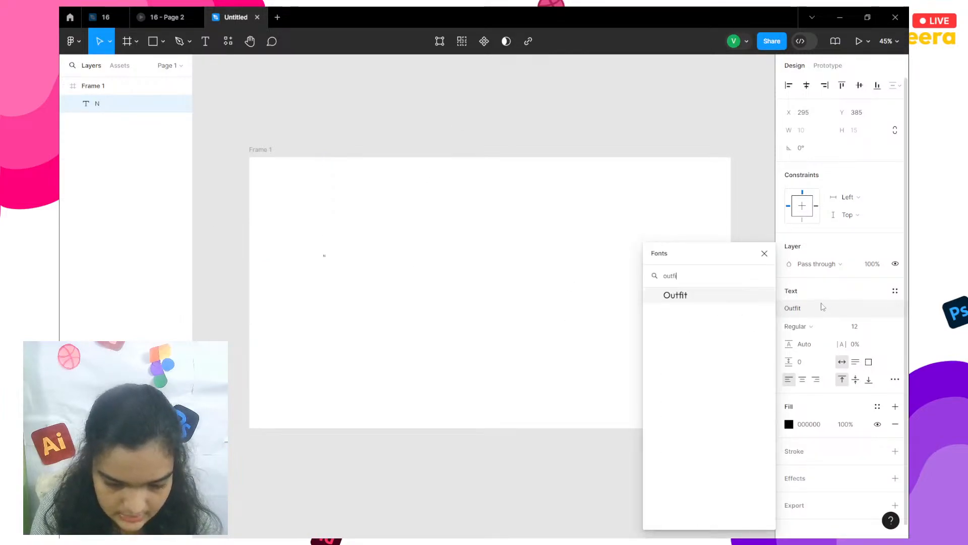
key("Return")
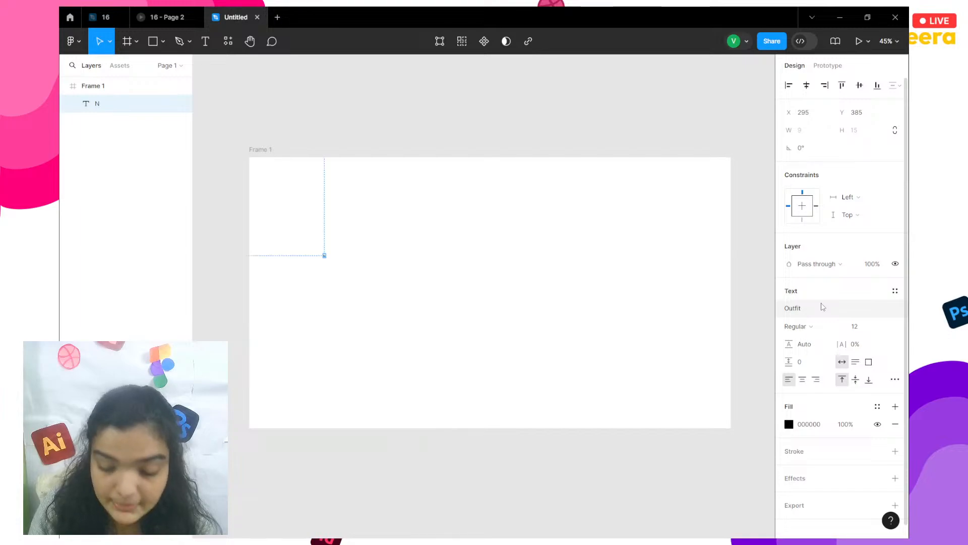
Set the font of the letter N to Londrina Solid with its case set to uppercase
left_click(792, 311)
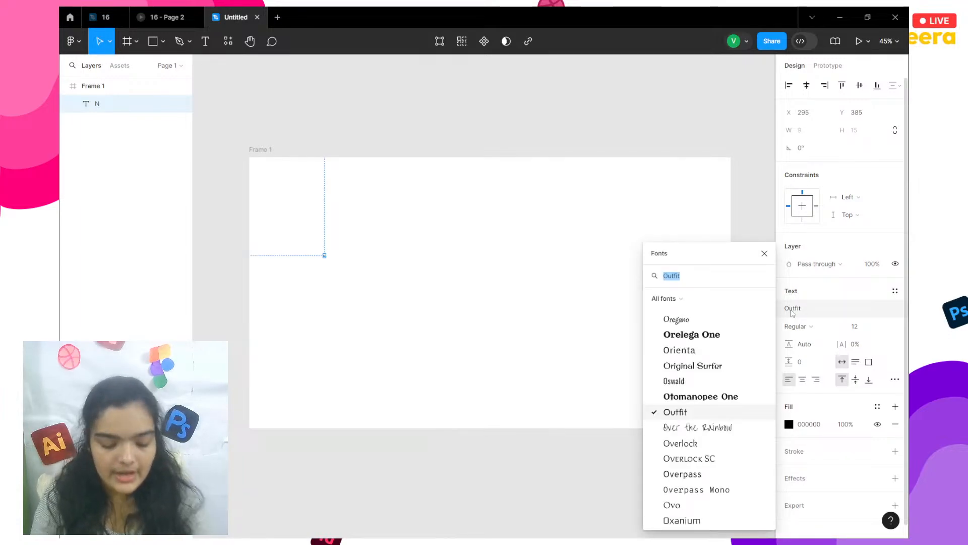
type("lond")
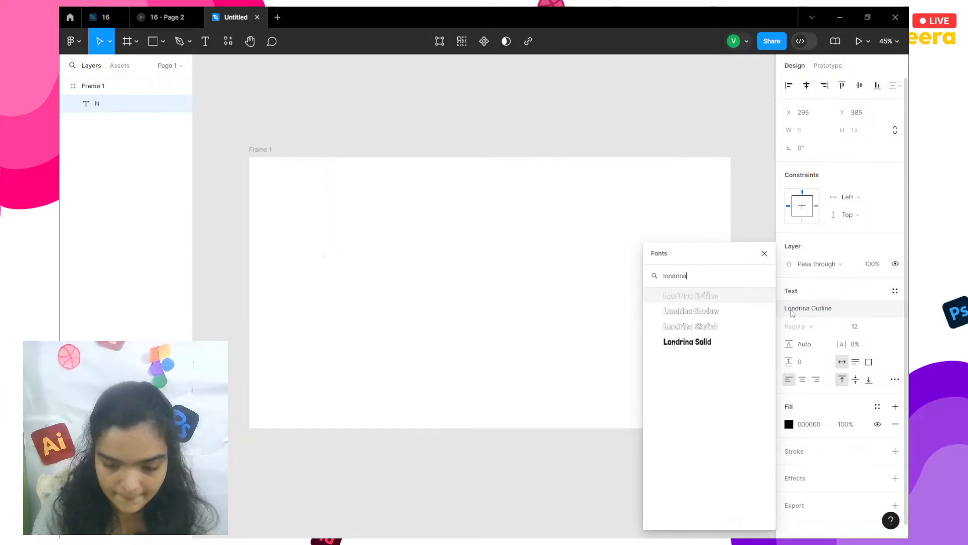
type("rina")
left_click(730, 340)
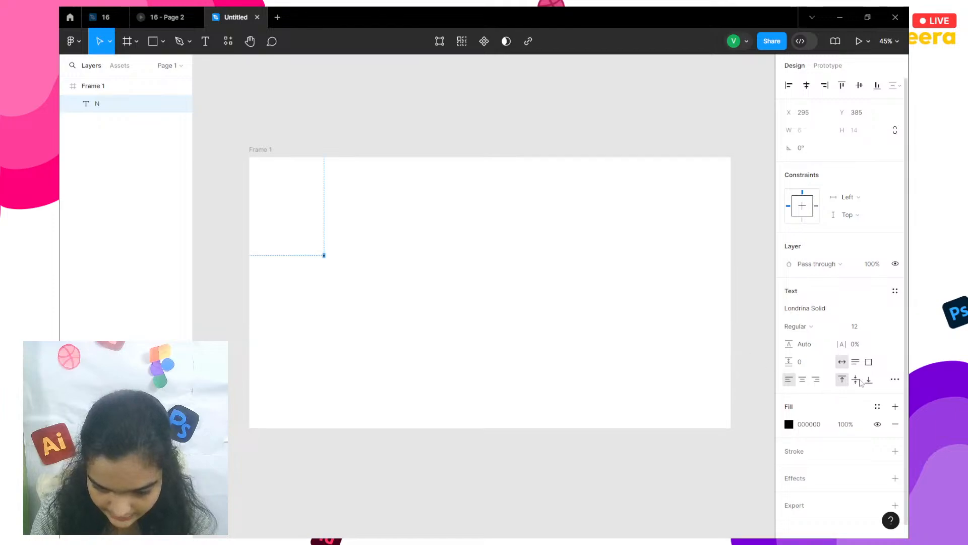
left_click(895, 379)
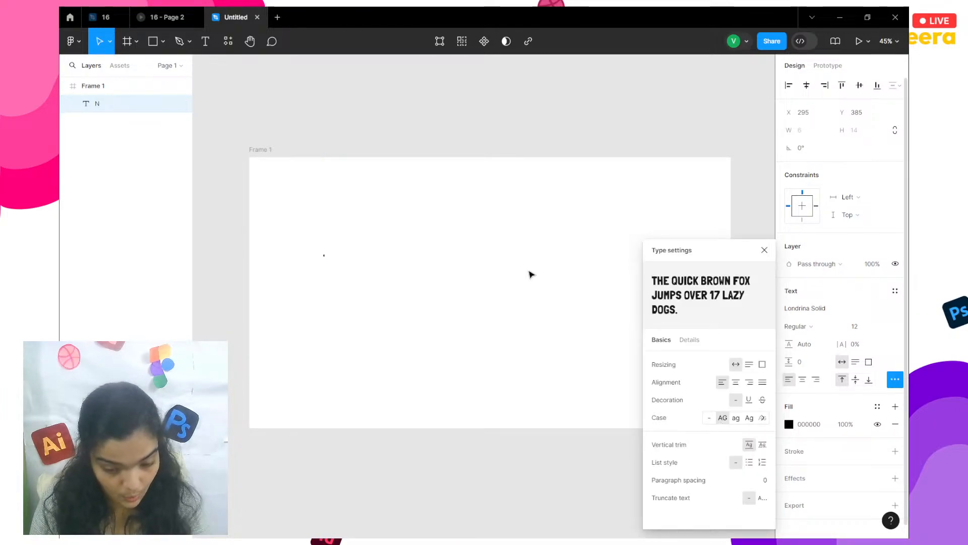
left_click(552, 358)
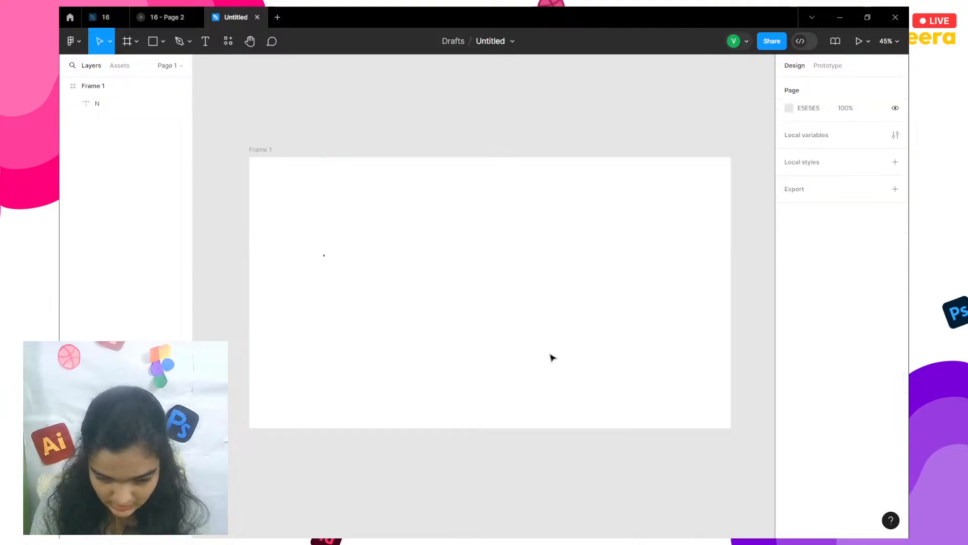
Try font sizes of 128, 256 and 430 on the letter N
left_click(325, 256)
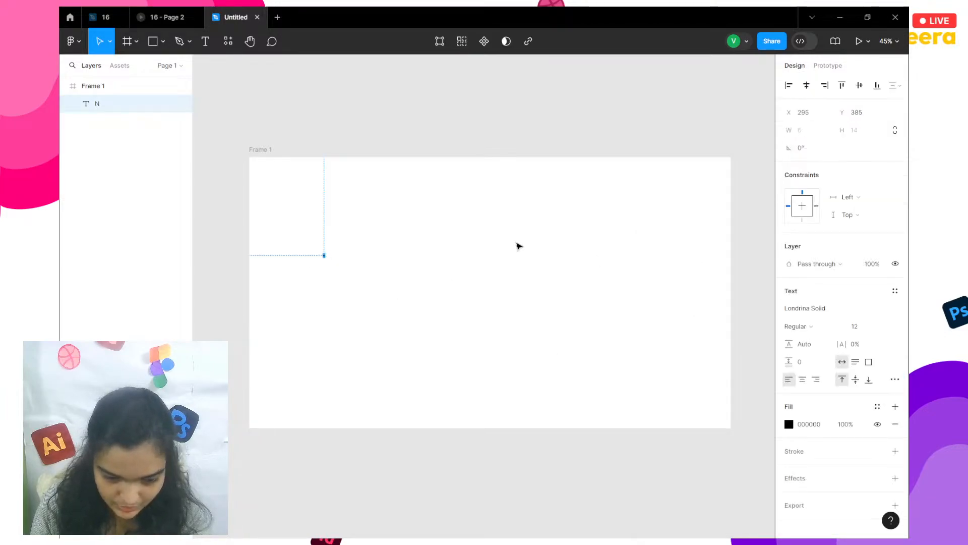
left_click(878, 326)
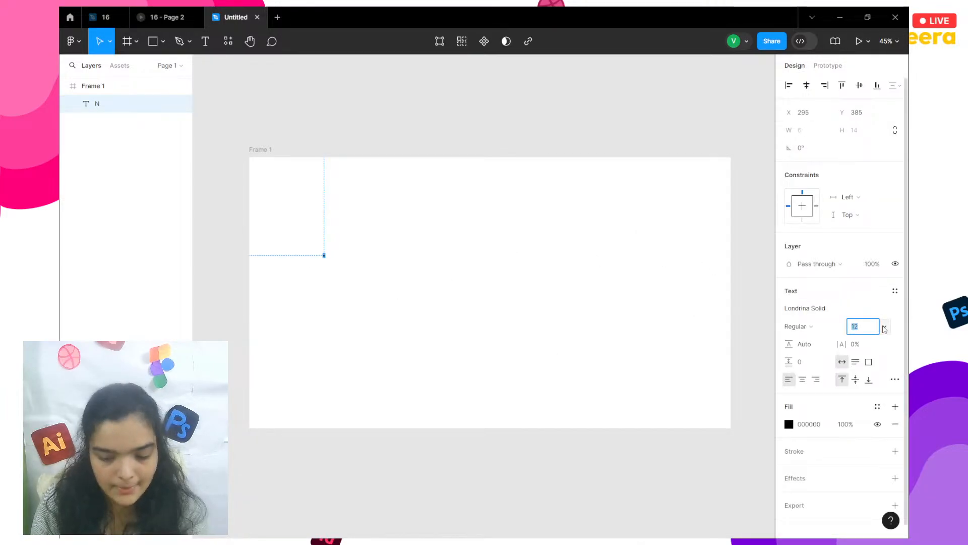
left_click(884, 327)
left_click(878, 499)
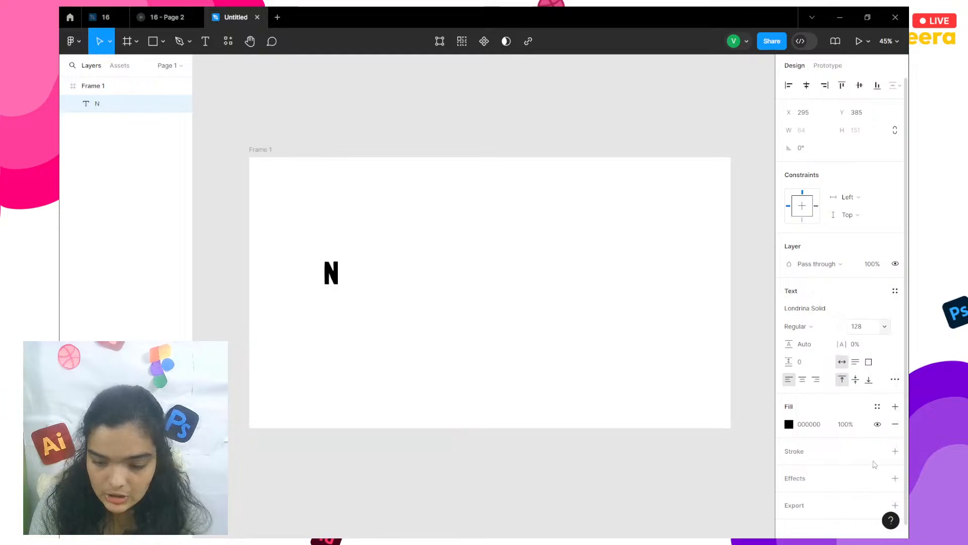
left_click(857, 327)
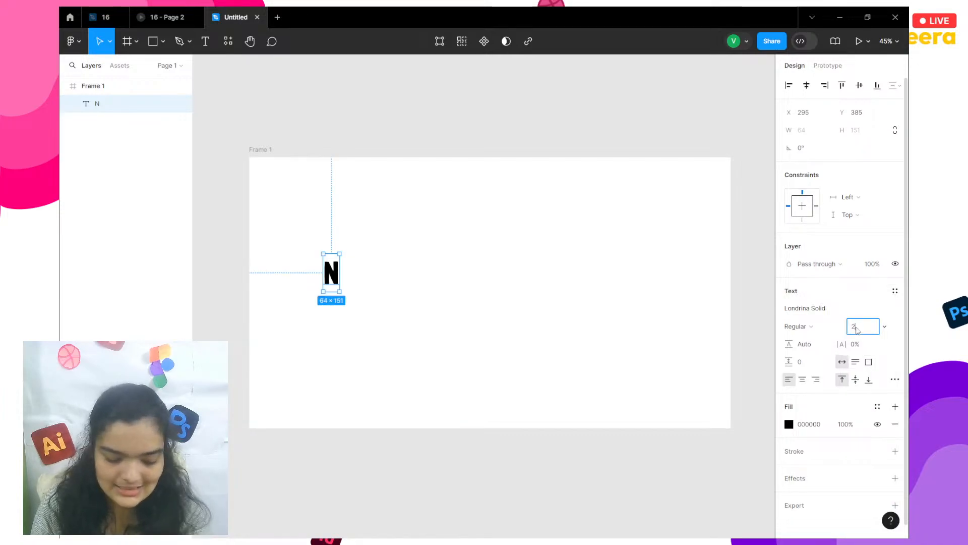
key("Return")
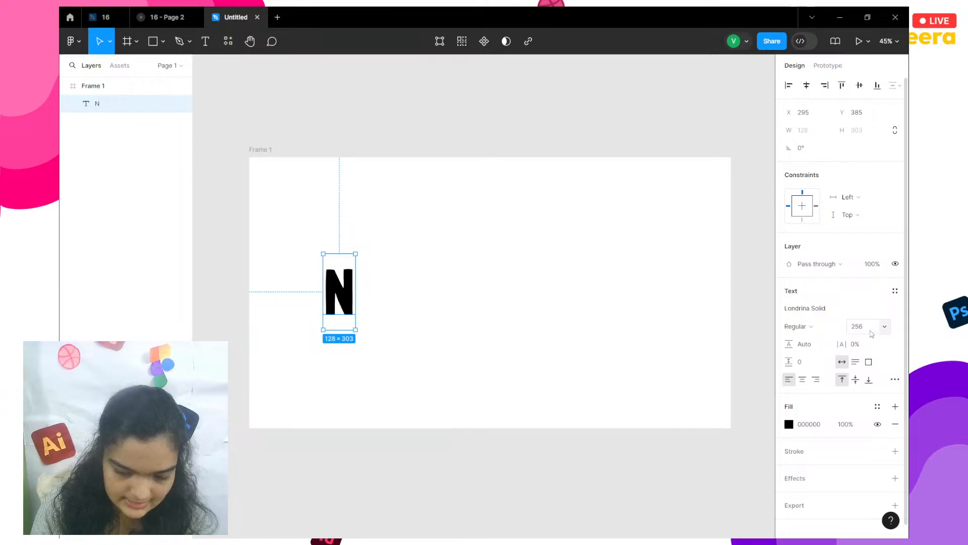
left_click(871, 333)
type("430")
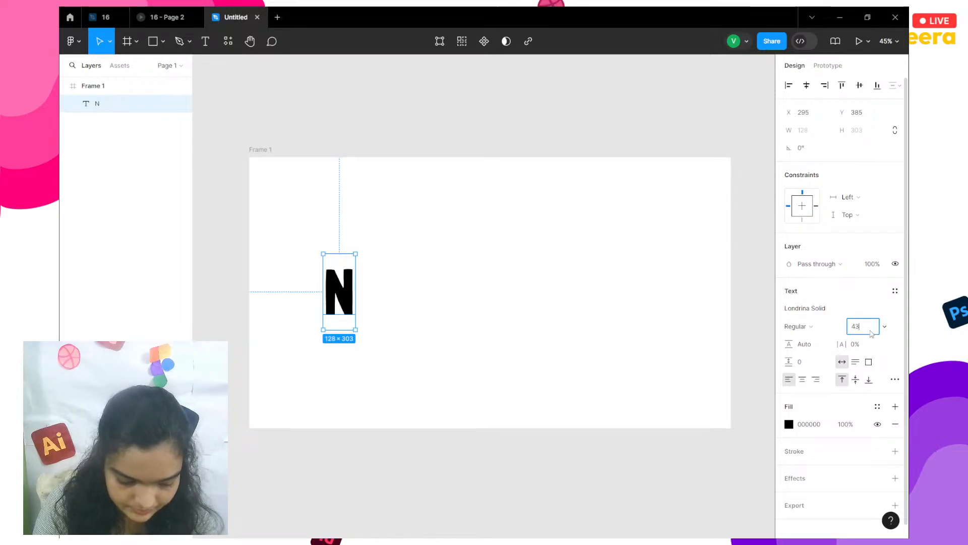
key("Return")
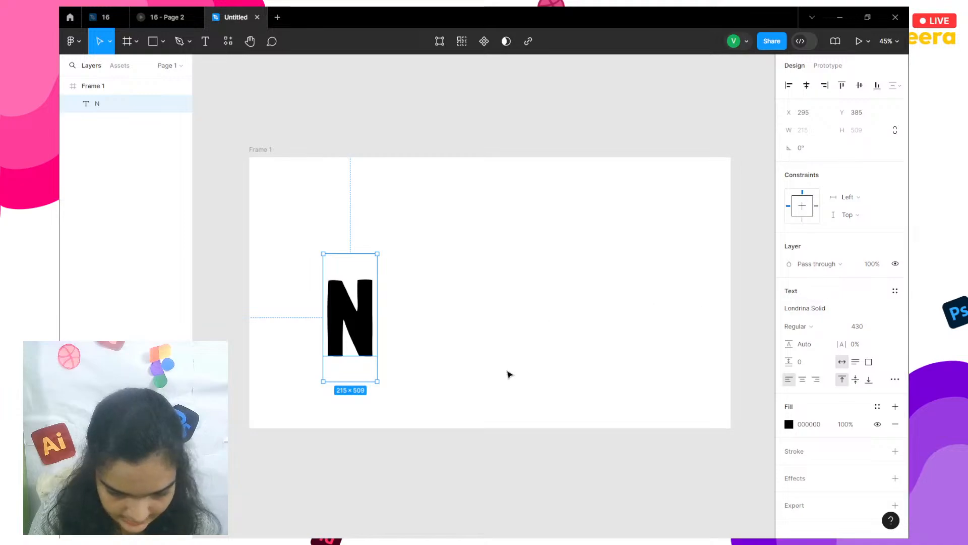
Set the font size of the letter N to 560
left_click(857, 329)
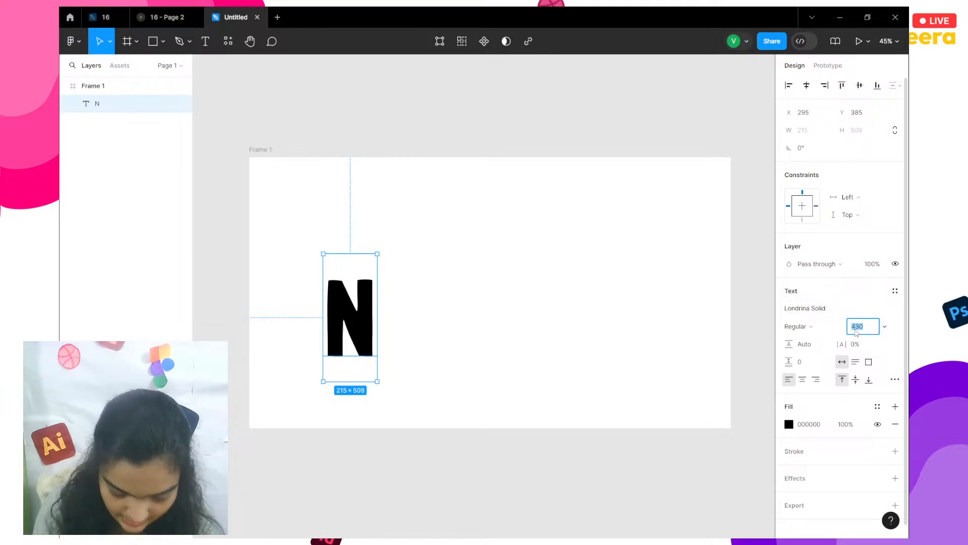
type("560")
key("Return")
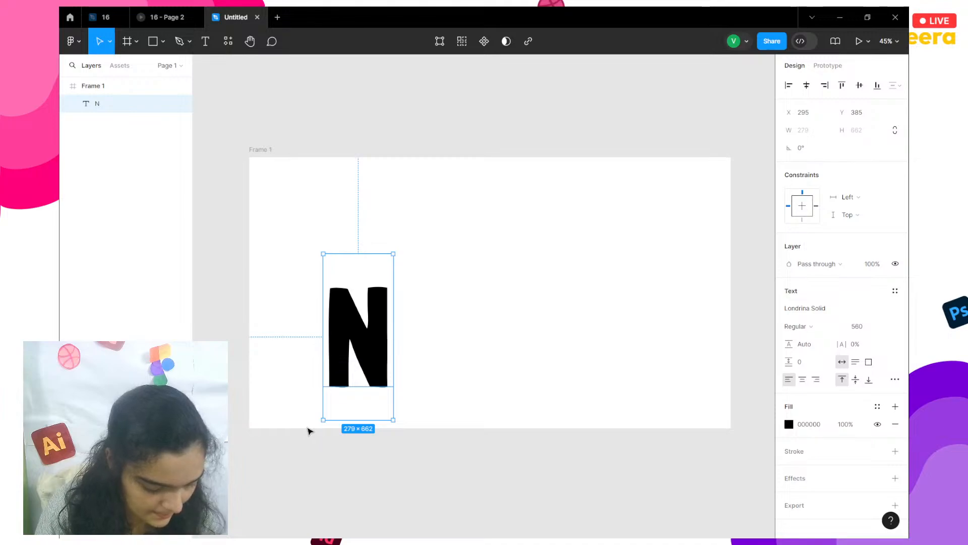
Move the N up toward the frame's vertical middle, then duplicate it directly to its right and change the copy to "a"
left_click_drag(360, 310, 403, 317)
double_click(403, 317)
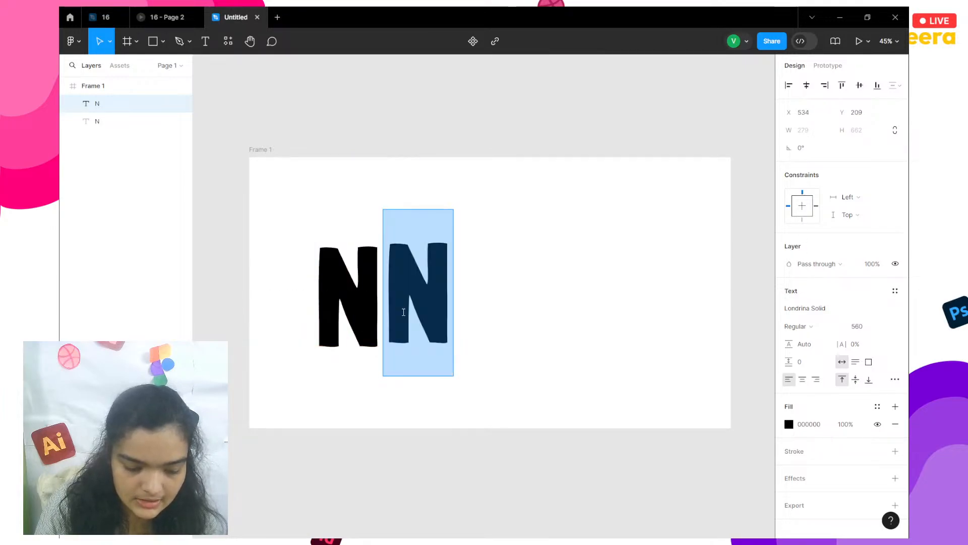
type("a")
key("Escape")
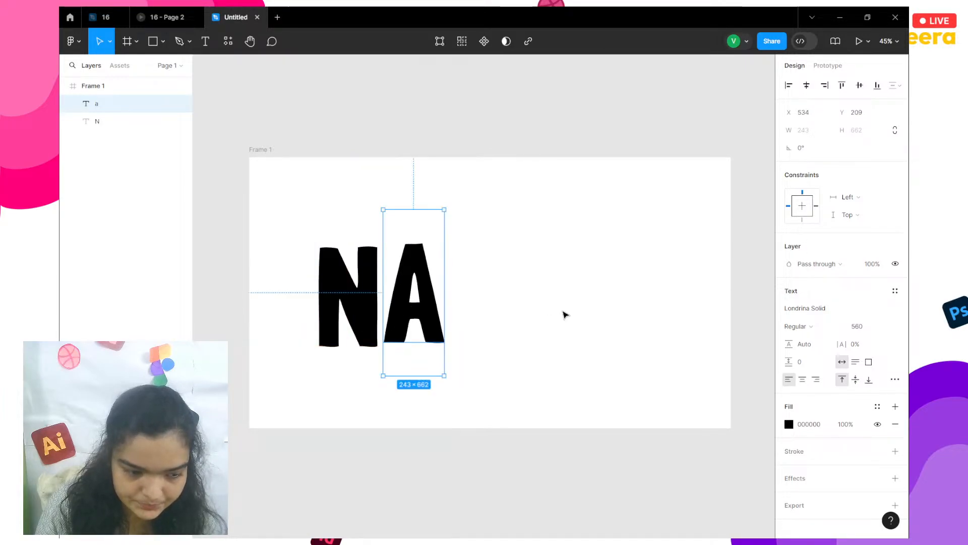
Duplicate the N and A pair to the right of the A and change the copies to T and U
left_click_drag(563, 308, 459, 307)
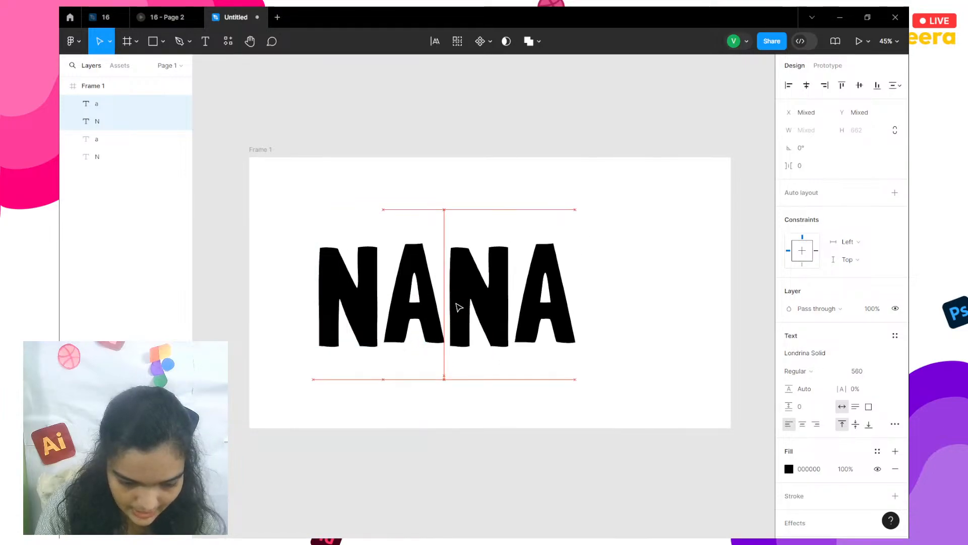
double_click(456, 303)
type("T")
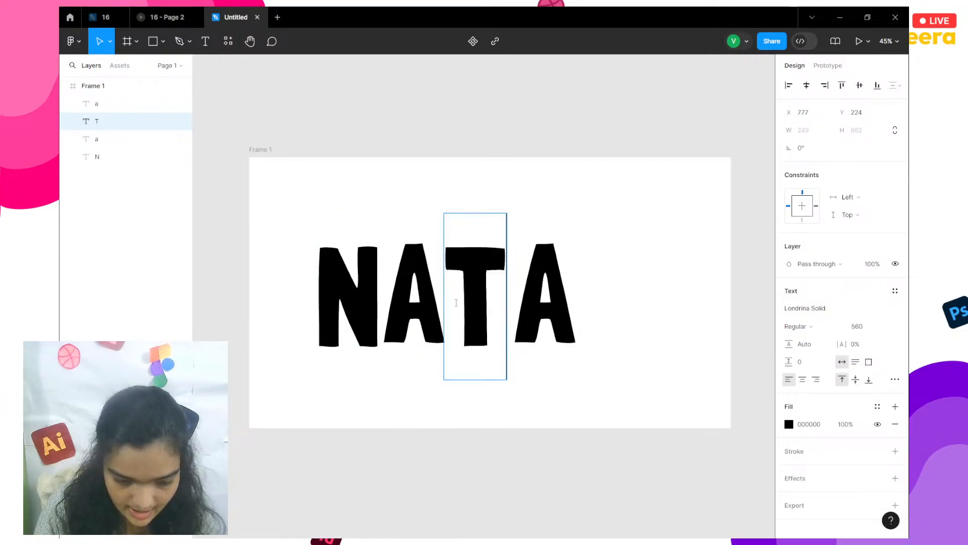
left_click(558, 303)
double_click(558, 303)
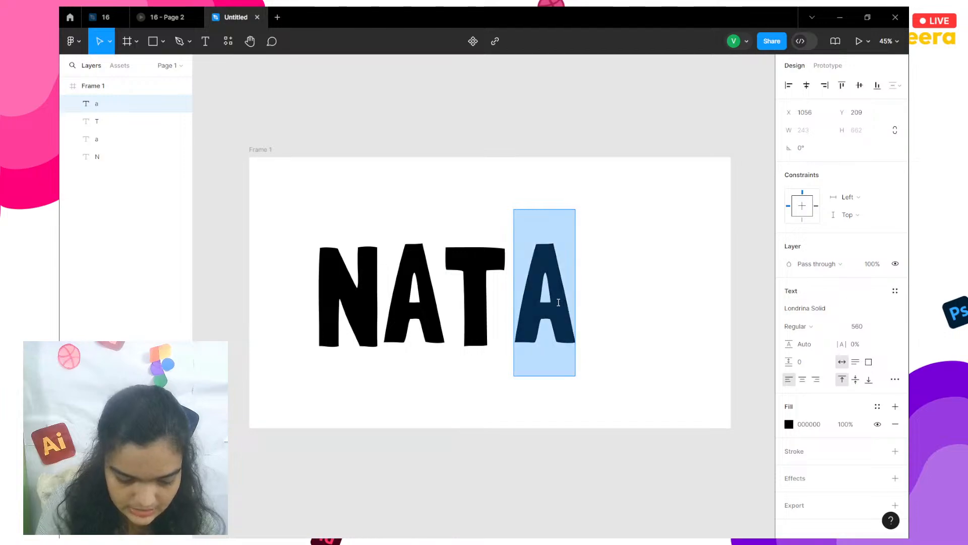
type("U")
key("Escape")
Duplicate the N and A pair to the right of the U and change the copies to R and E
left_click(708, 343)
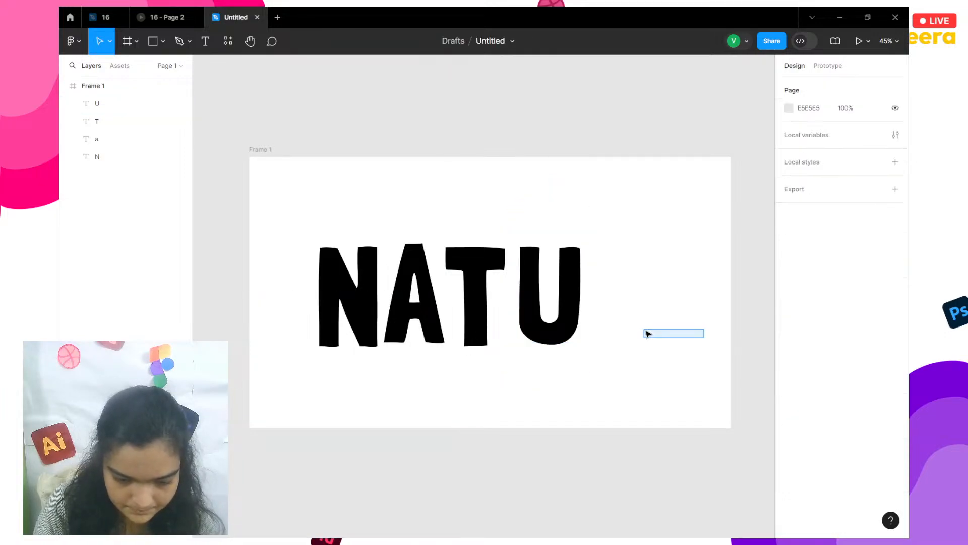
key("ctrl+d")
left_click_drag(418, 281, 631, 292)
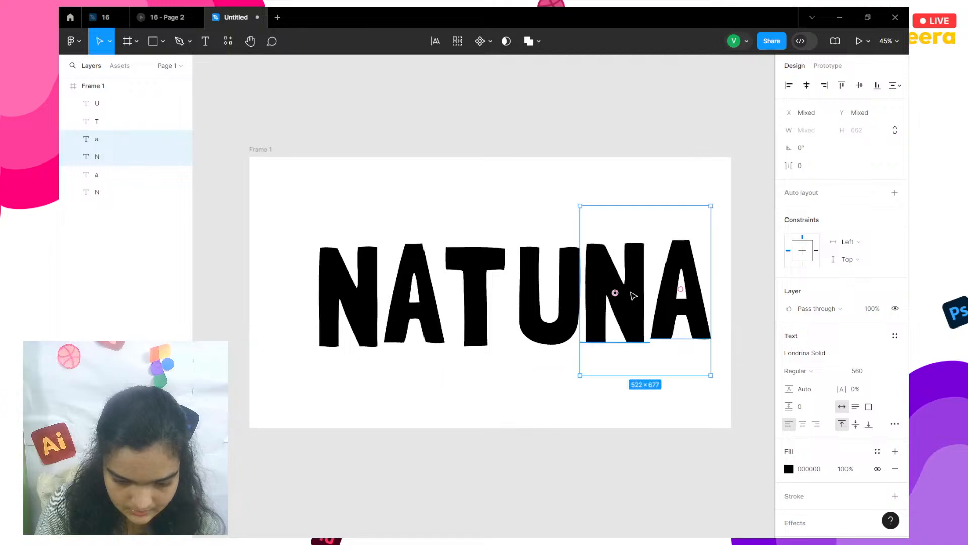
double_click(630, 291)
type("R")
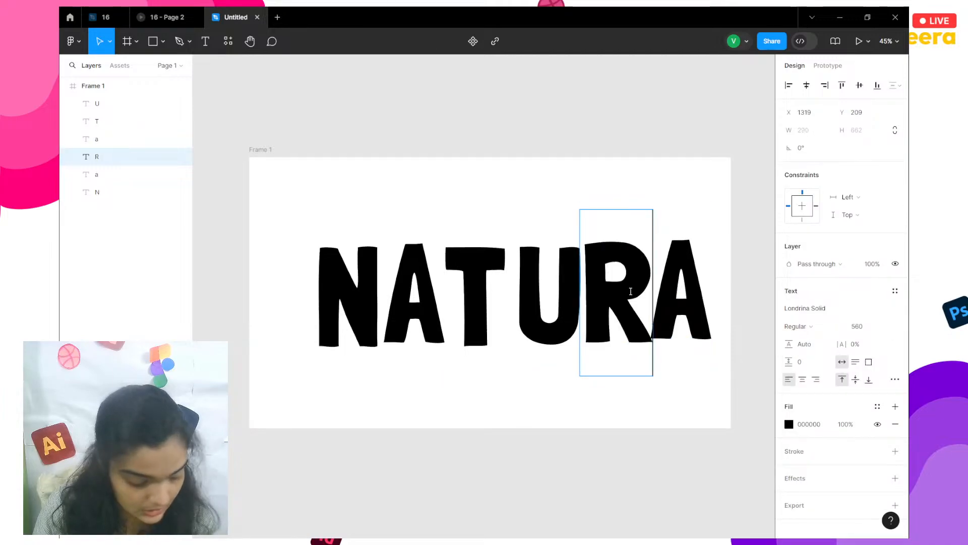
double_click(673, 298)
type("E")
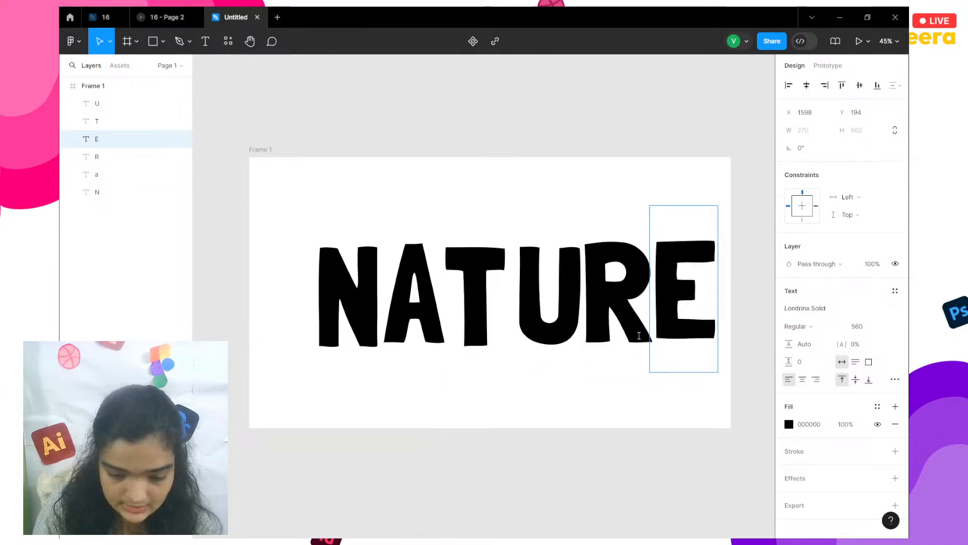
left_click(621, 345)
left_click(573, 375)
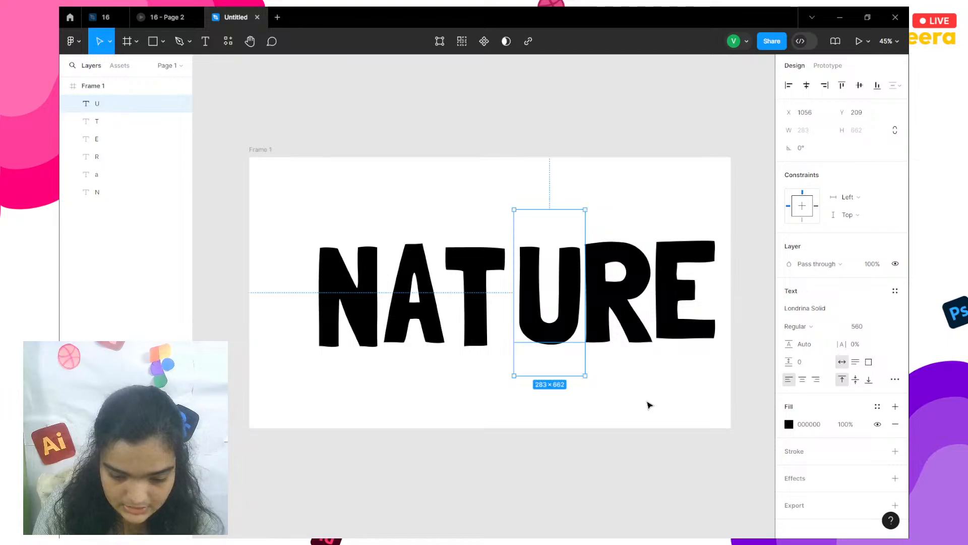
Line up all six letters by adding auto layout and removing it again, and group the resulting frame
left_click_drag(689, 399, 283, 279)
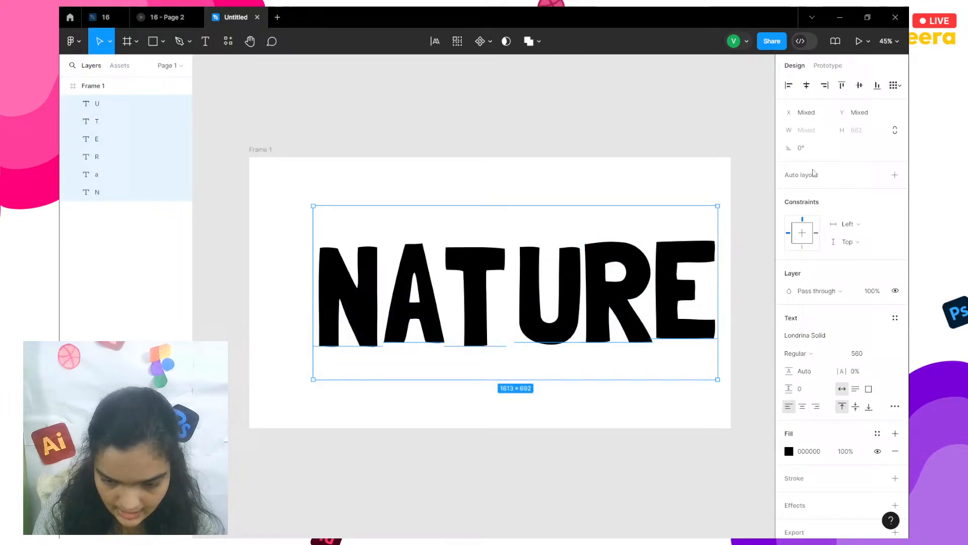
left_click(895, 175)
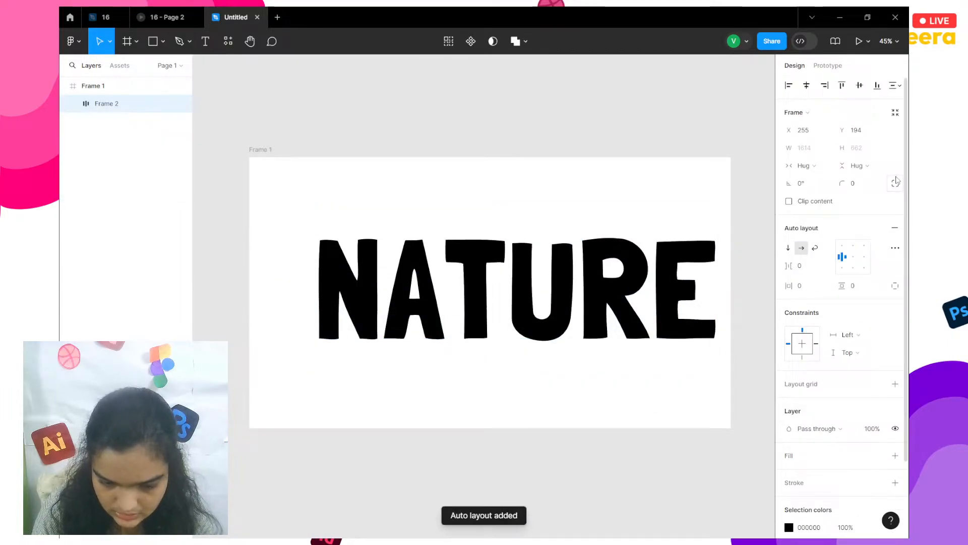
left_click(893, 228)
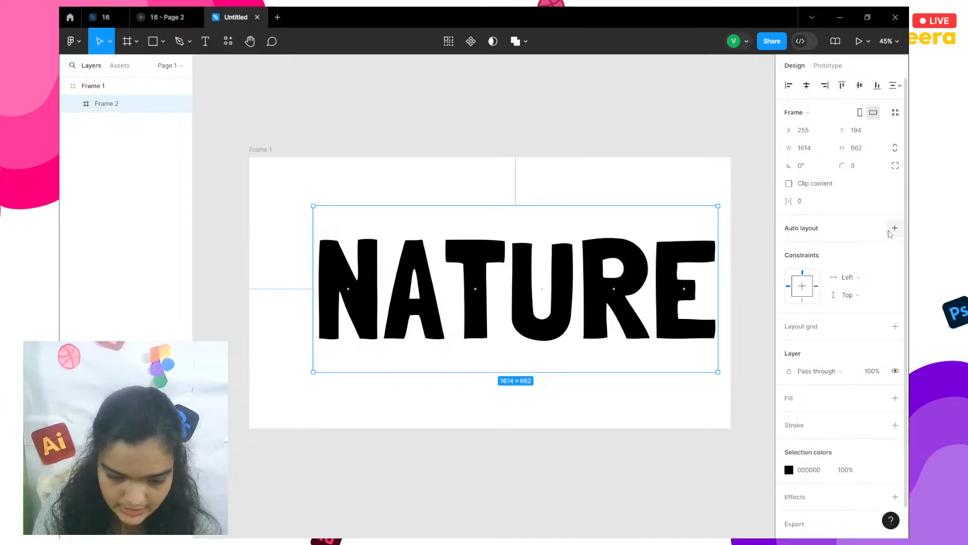
key("ctrl+g")
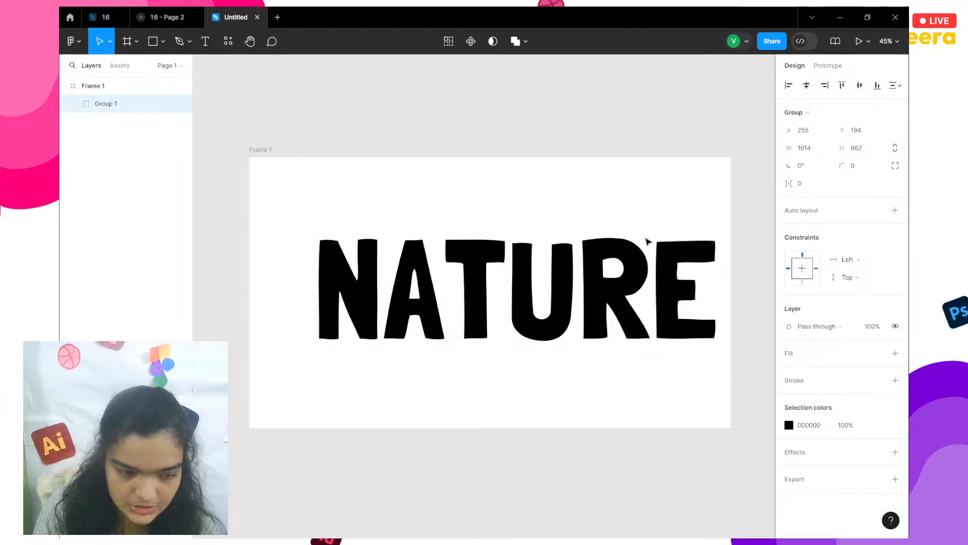
Move all six letter layers out of Frame 2 directly into Group 1
left_click(801, 113)
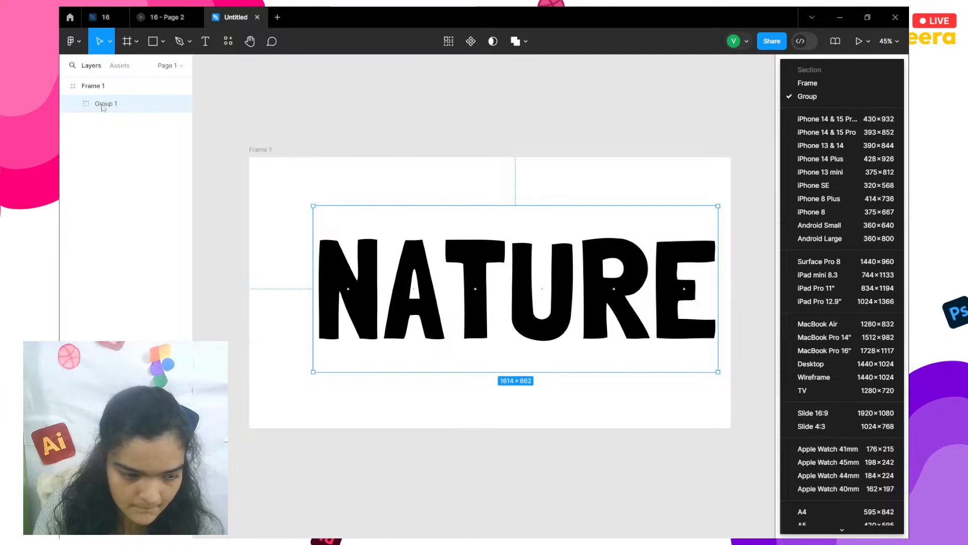
left_click(72, 105)
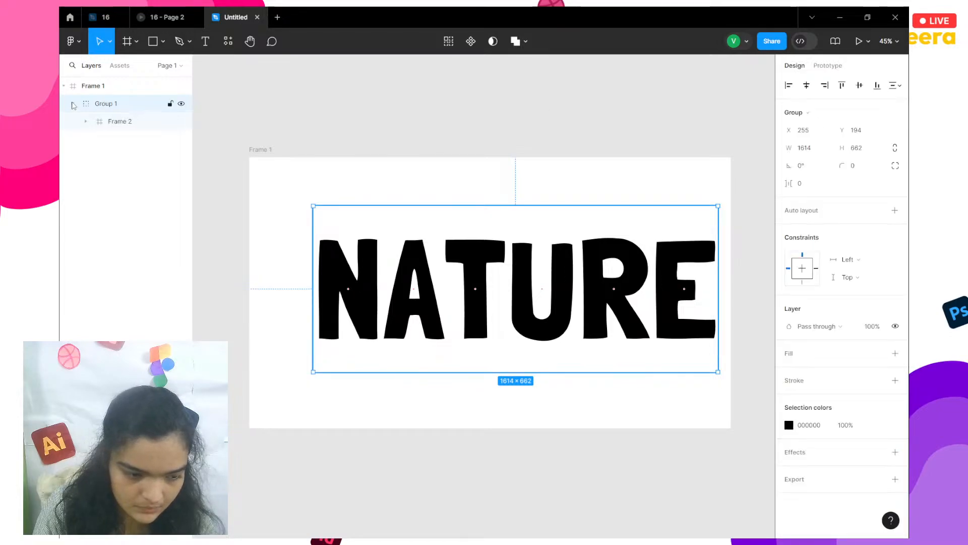
left_click(100, 119)
left_click(85, 121)
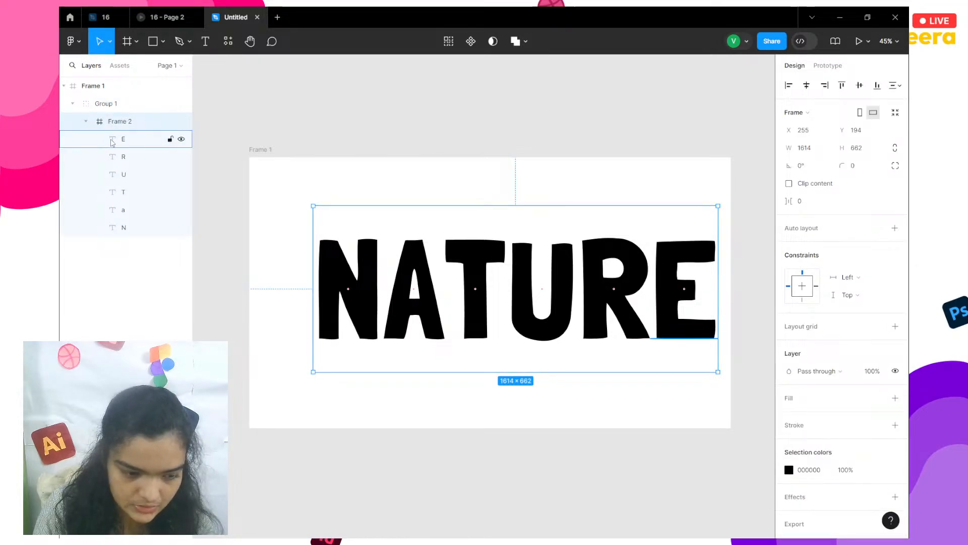
left_click(112, 142)
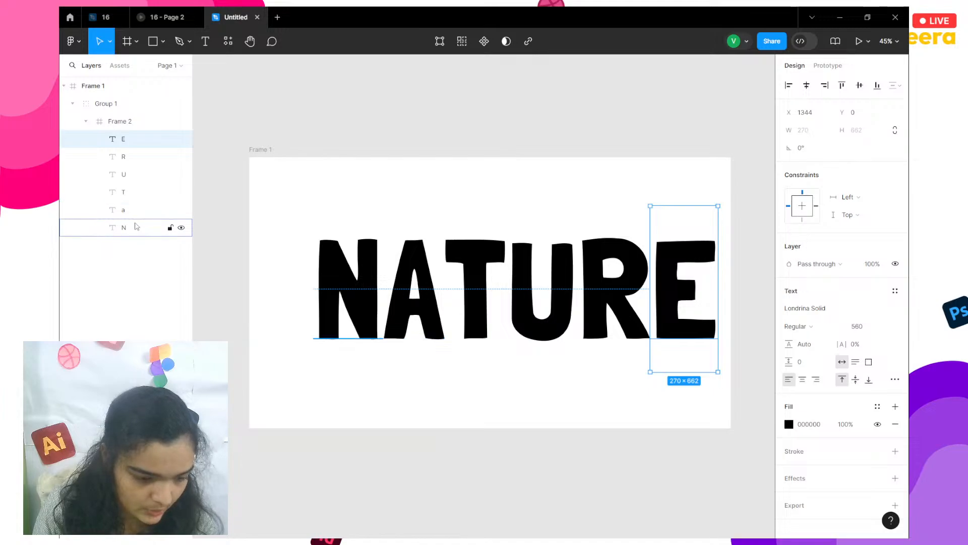
left_click(124, 226, "shift")
left_click_drag(116, 184, 115, 120)
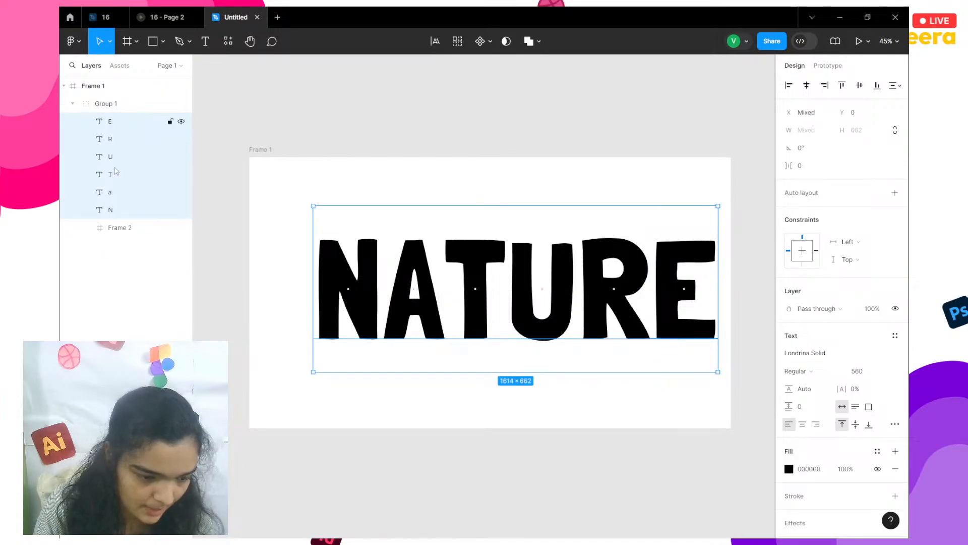
Delete the empty Frame 2 and shift the NATURE lettering slightly left toward the centre of Frame 1
left_click(125, 230)
key("Delete")
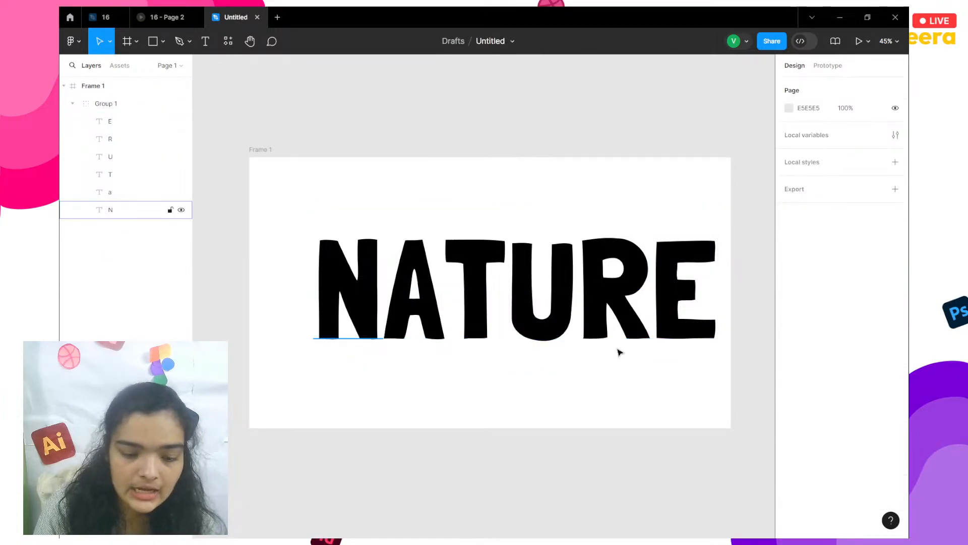
left_click_drag(527, 302, 504, 300)
Check the finished NATURE lettering and its clickable letters in the 16 - Page 2 prototype
left_click(167, 17)
left_click(400, 232)
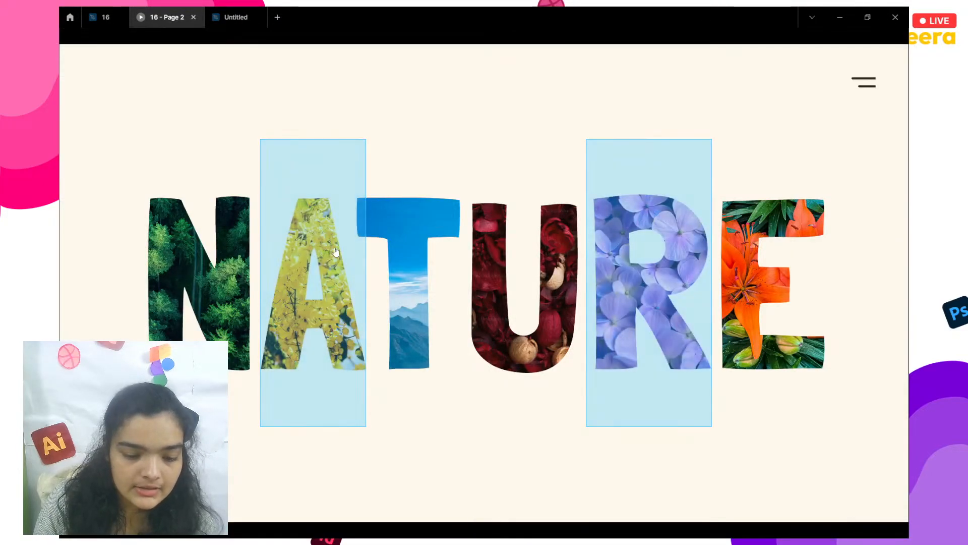
Return to the Untitled file, centre Group 1 vertically in Frame 1, and select the letter N
left_click(330, 254)
left_click(238, 18)
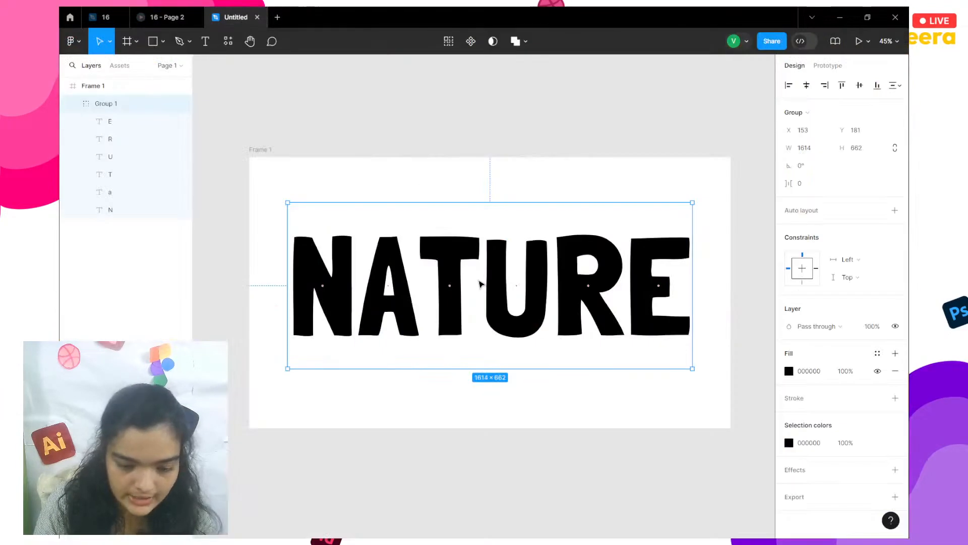
left_click(860, 86)
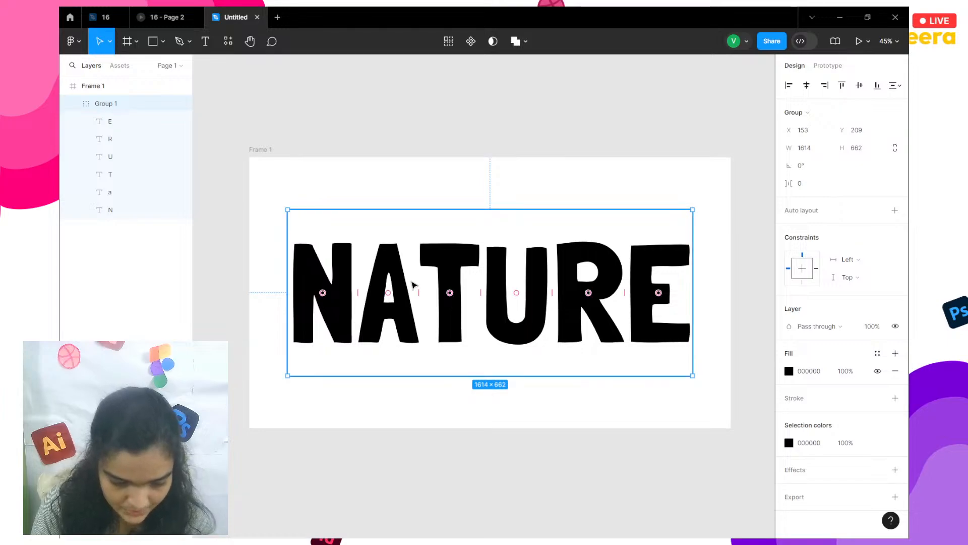
double_click(345, 274)
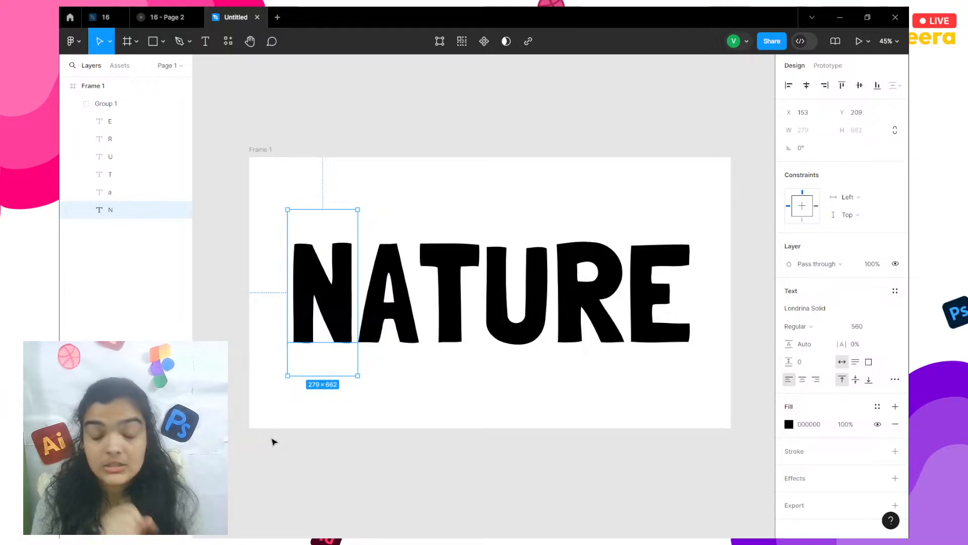
Switch to Firefox and open unsplash.com in a new tab
key("super+Tab")
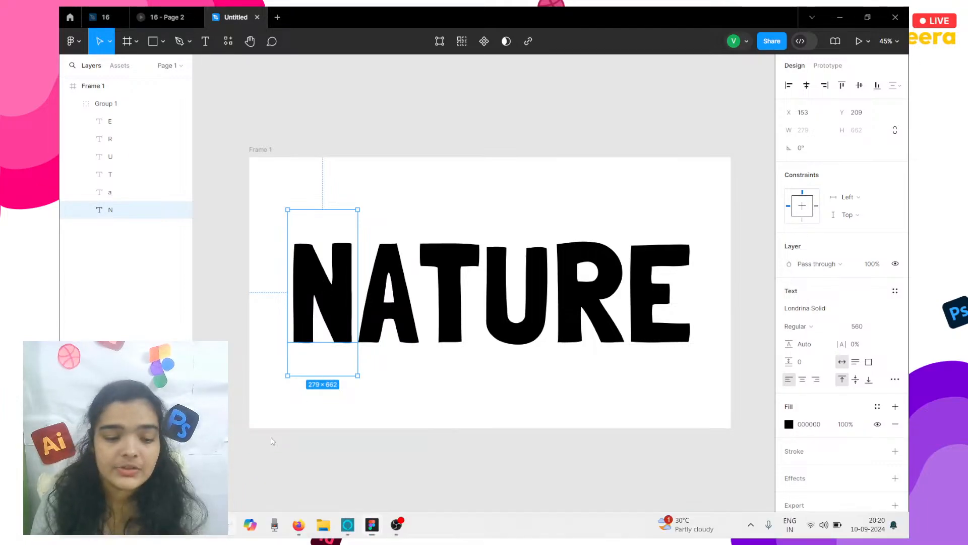
left_click(549, 181)
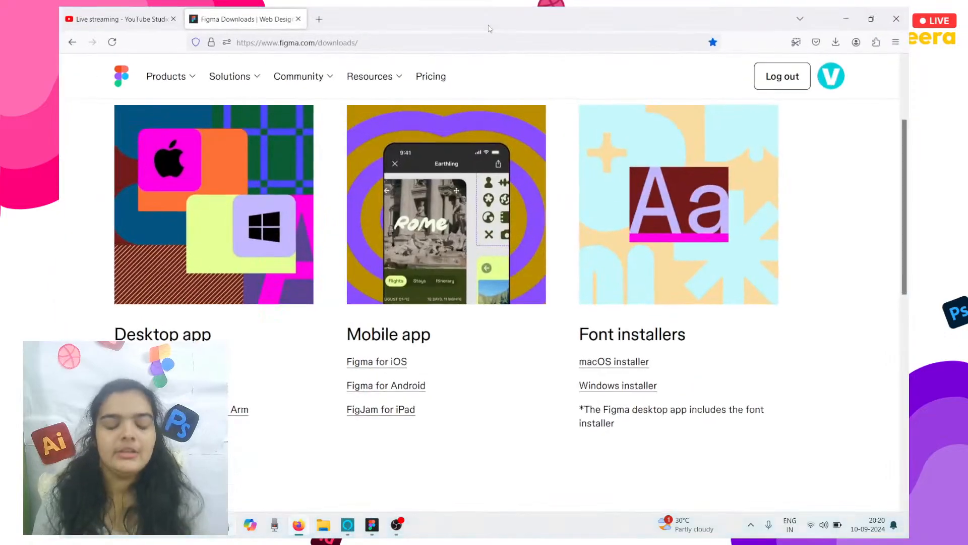
left_click(319, 19)
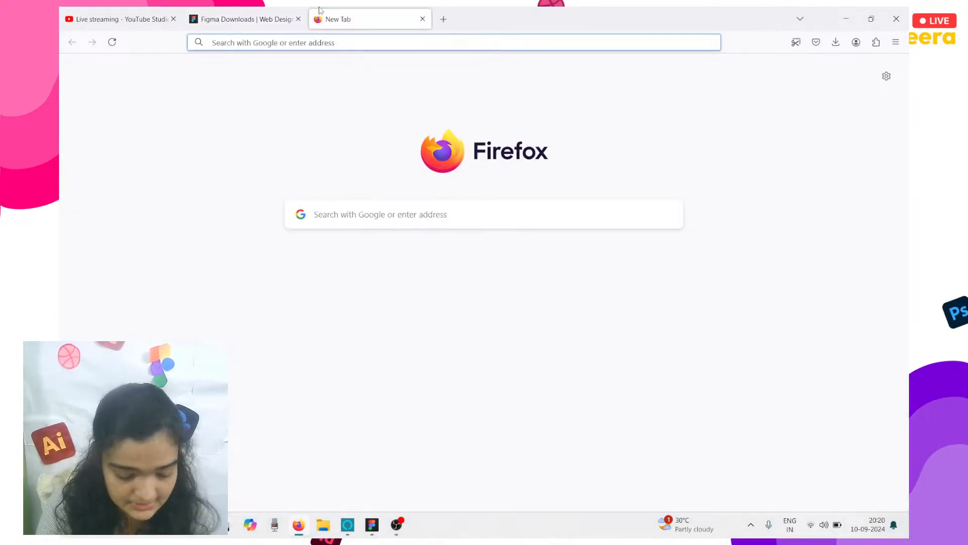
type("unsplash.com")
key("Return")
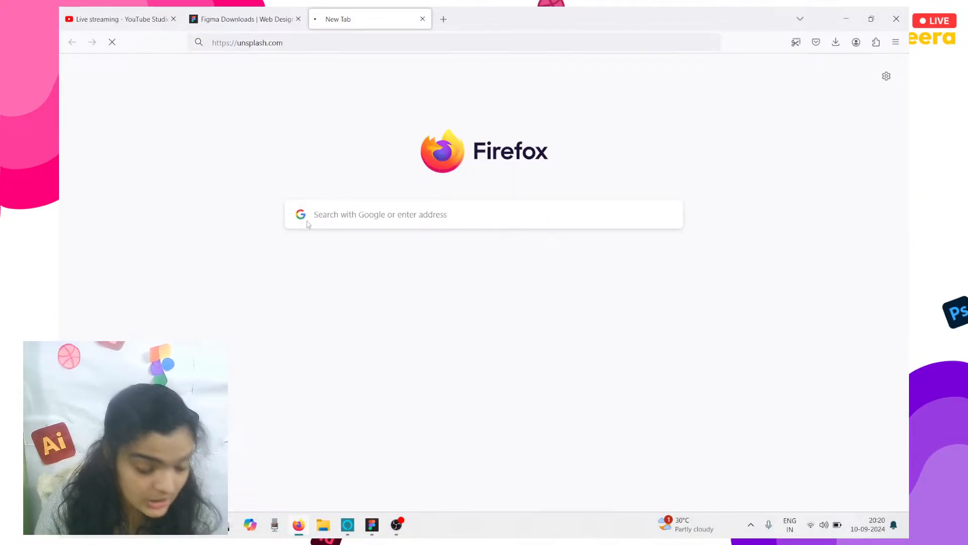
Switch to the 16 - Page 2 prototype in Figma and check the full-image pages behind the letters A and R
key("alt+Tab")
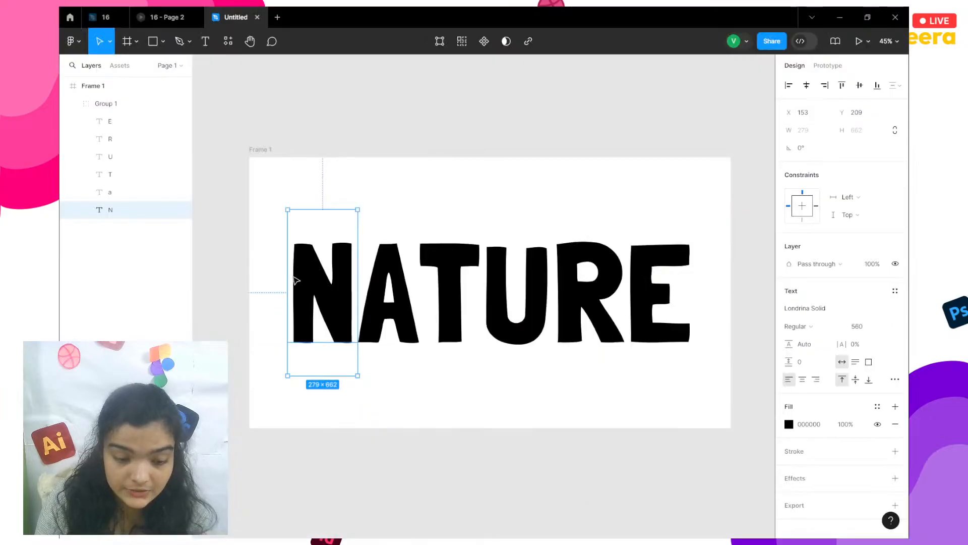
left_click(162, 17)
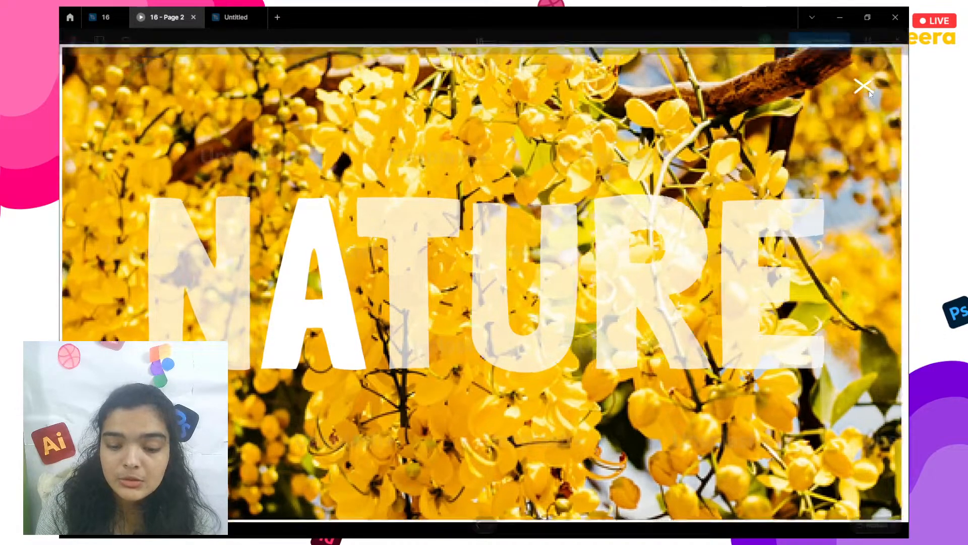
left_click(869, 93)
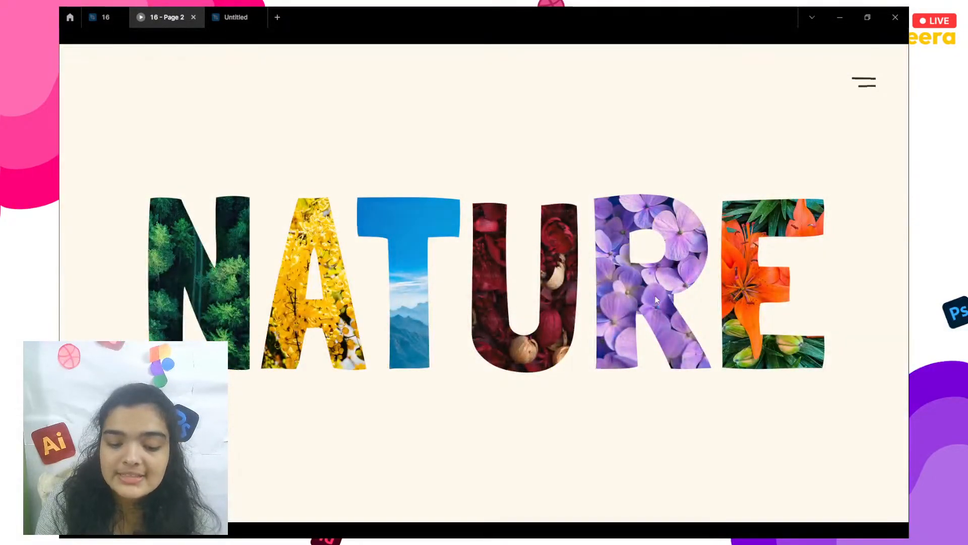
left_click(655, 297)
left_click(863, 86)
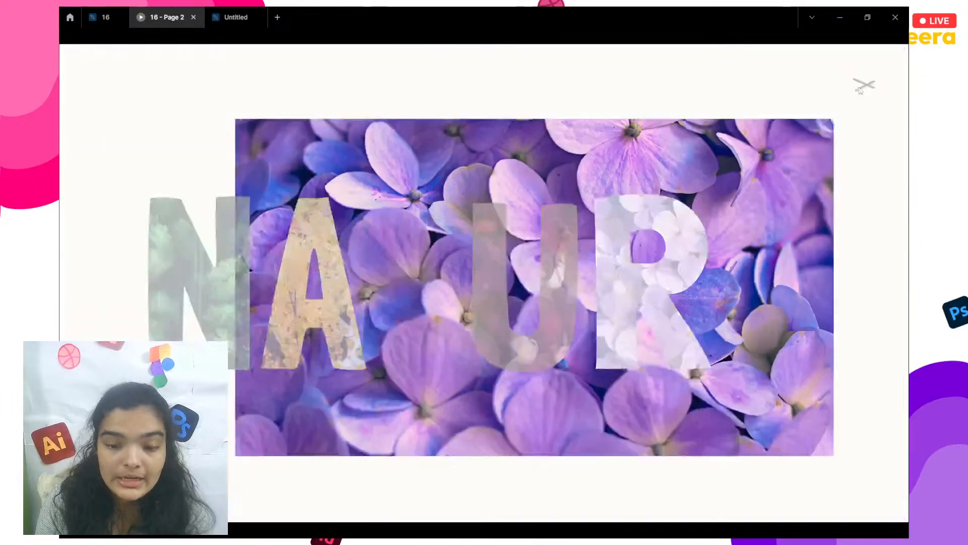
Switch back to Unsplash in Firefox and search for "forest top view"
key("super+Tab")
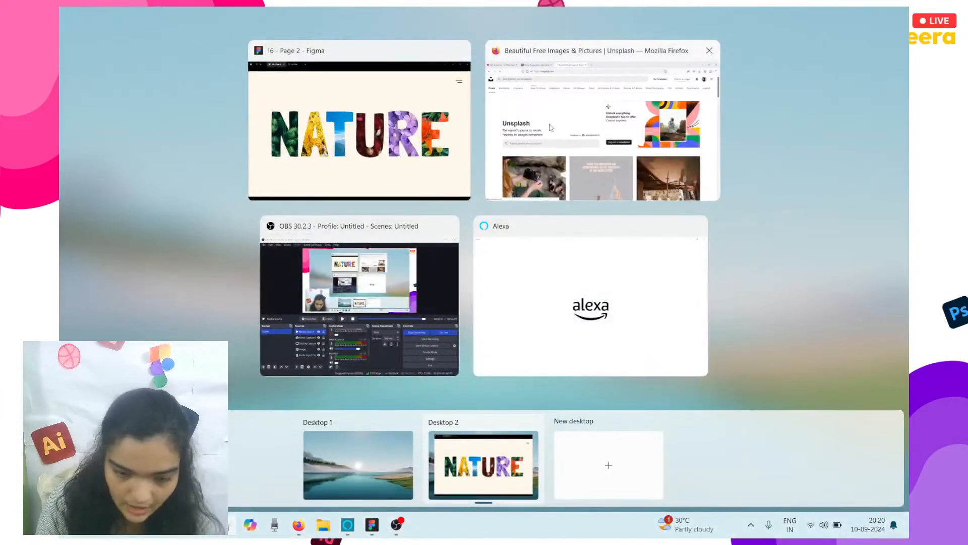
left_click(551, 127)
left_click(477, 71)
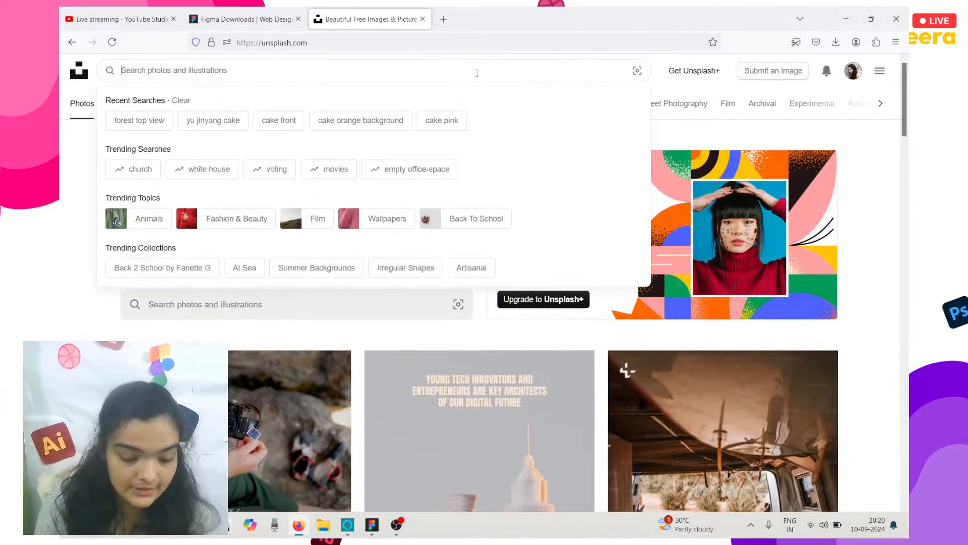
type("fore")
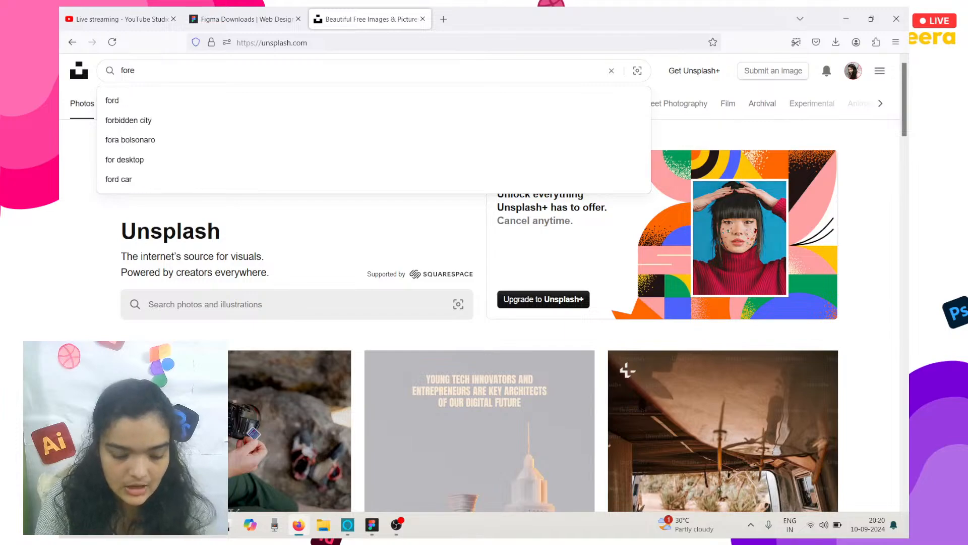
type("st top")
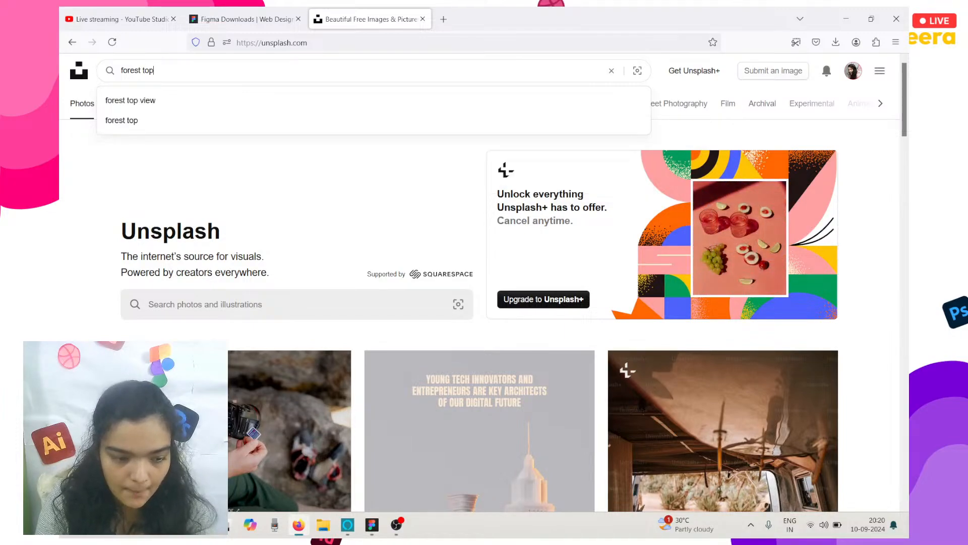
left_click(355, 104)
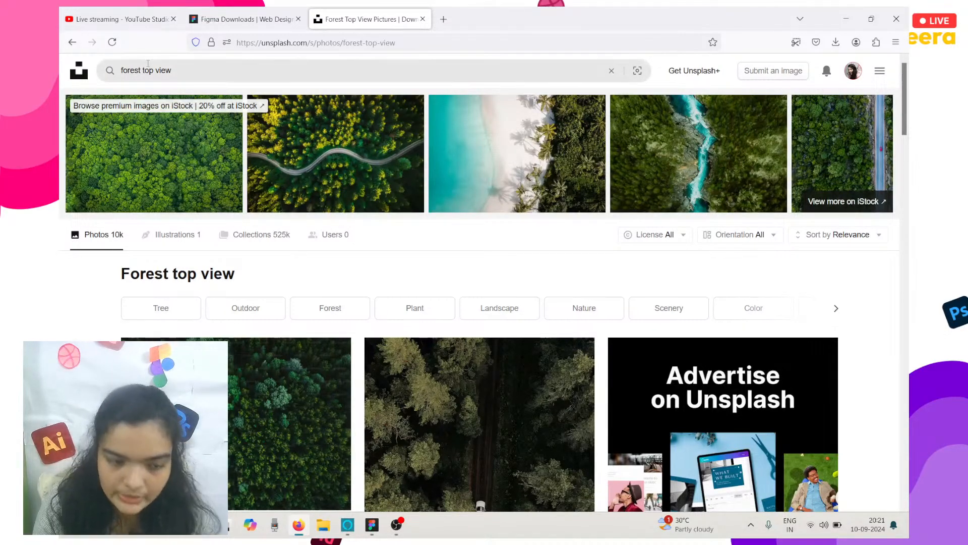
Browse the forest top view results and download the portrait aerial photo of green, orange and red trees
scroll(138, 218, "down", 6)
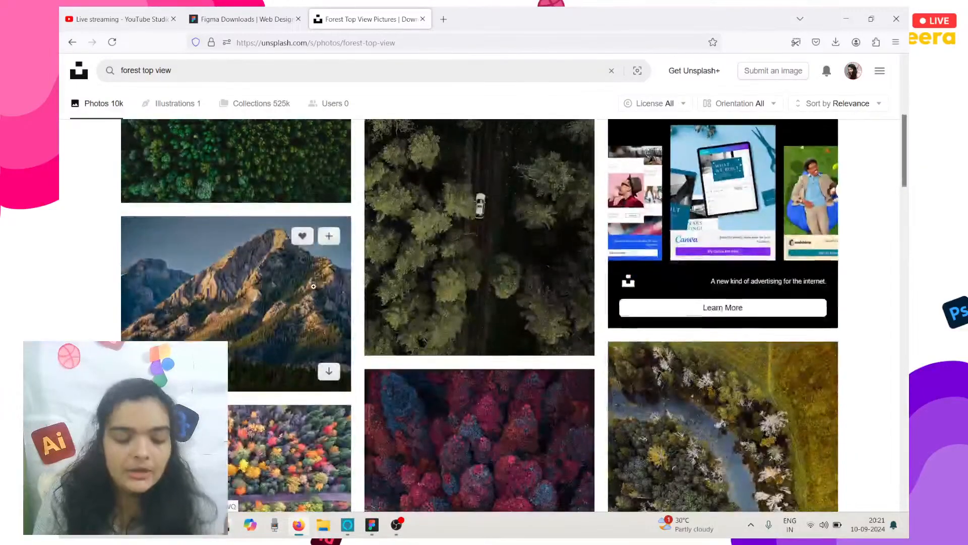
scroll(313, 286, "down", 3)
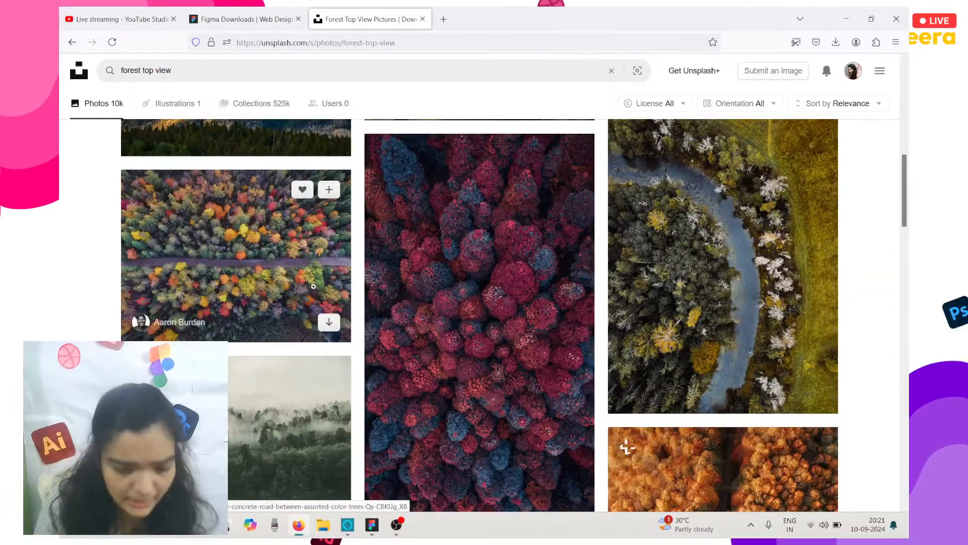
scroll(226, 247, "down", 2)
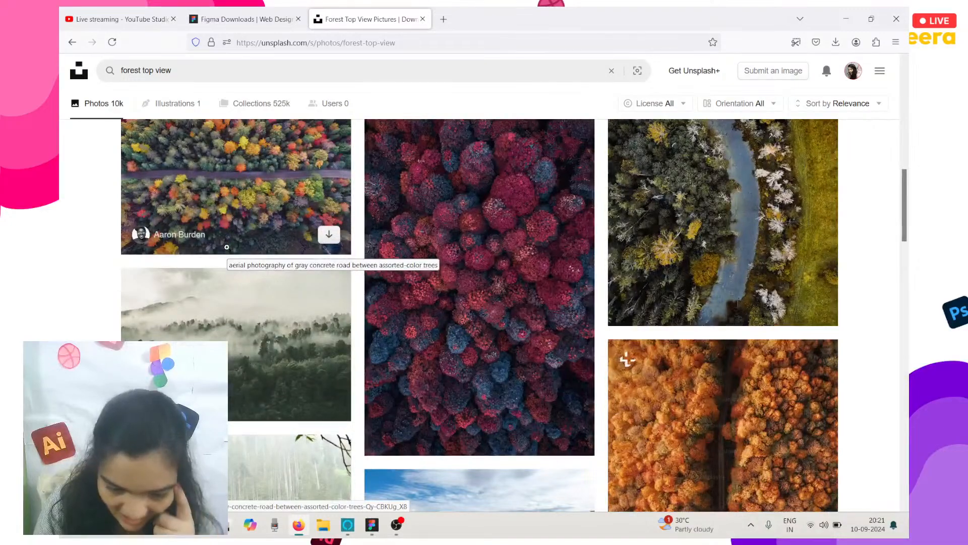
scroll(227, 247, "down", 4)
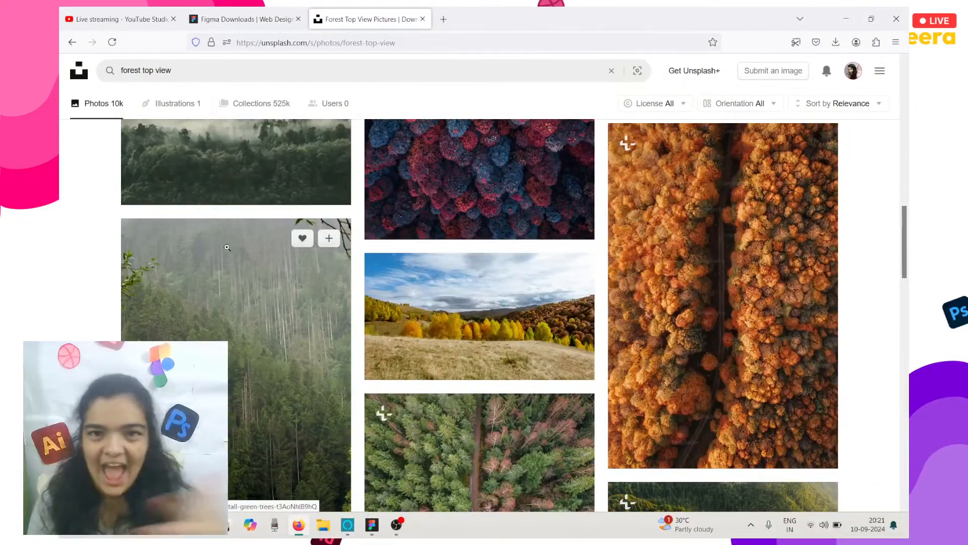
scroll(227, 248, "down", 4)
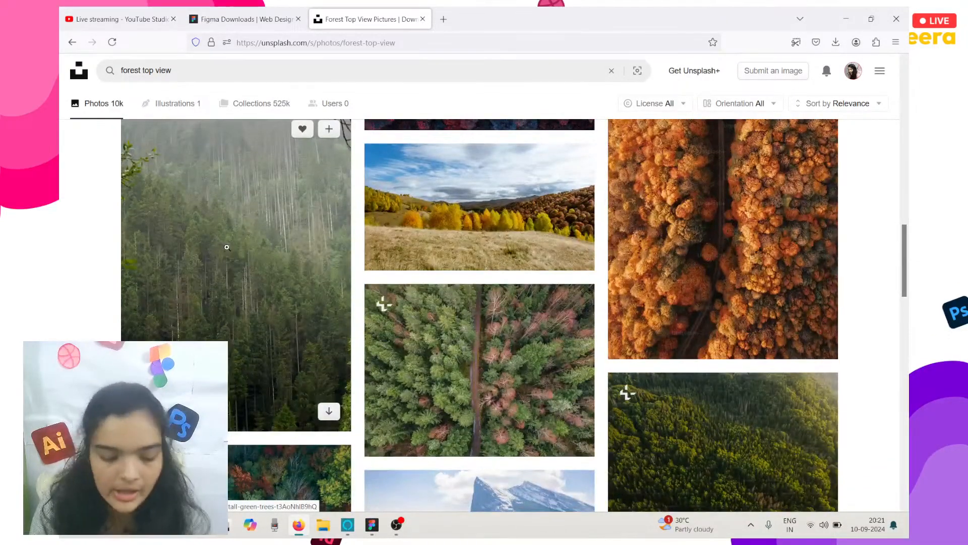
scroll(226, 247, "down", 6)
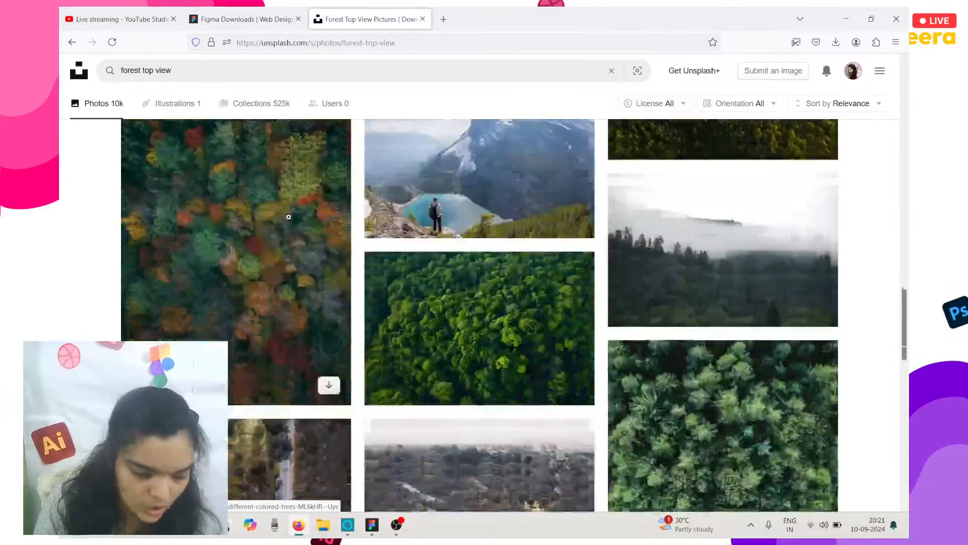
scroll(288, 216, "up", 1)
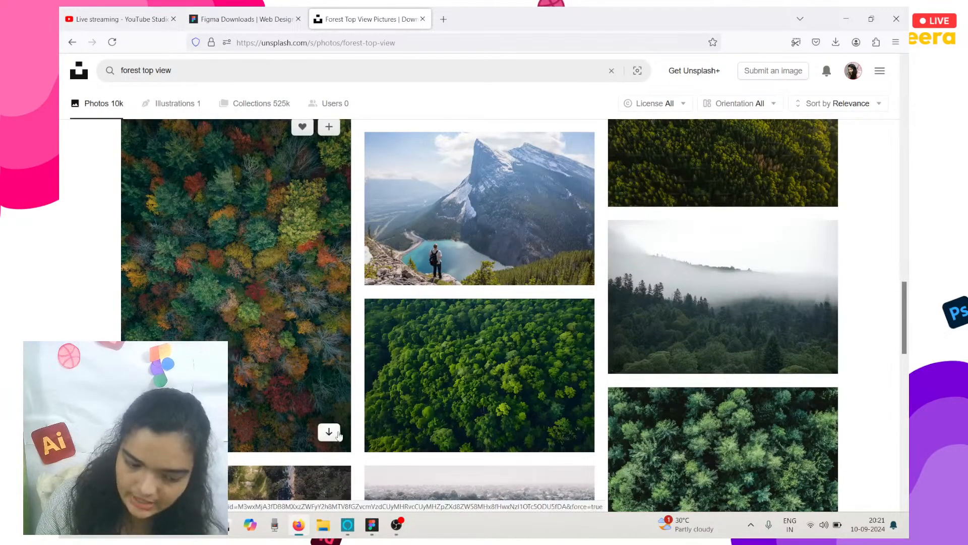
scroll(338, 434, "down", 2)
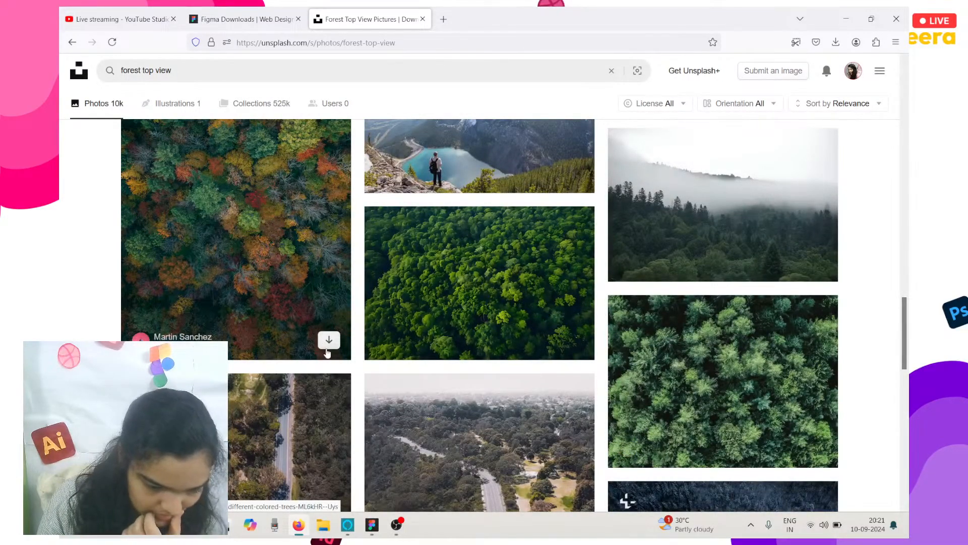
left_click(326, 350)
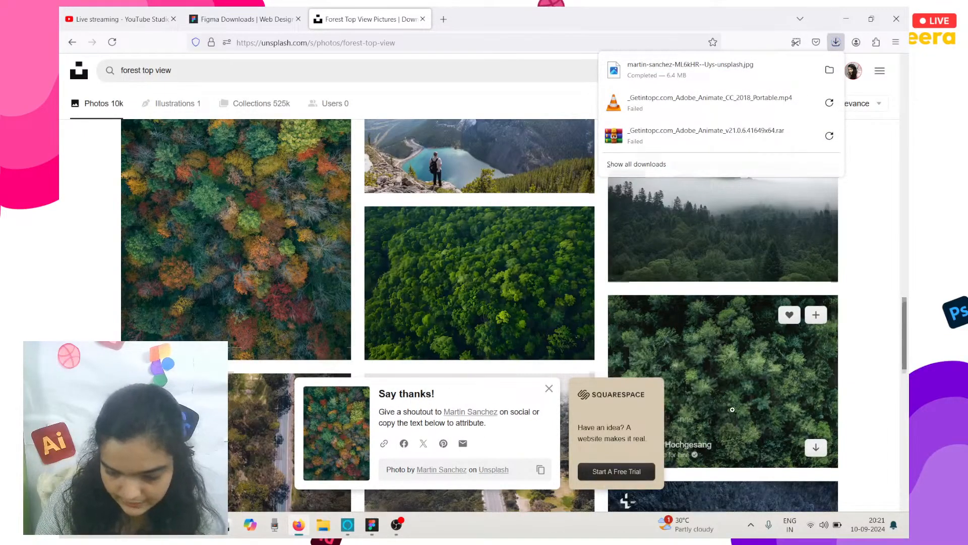
scroll(706, 353, "down", 2)
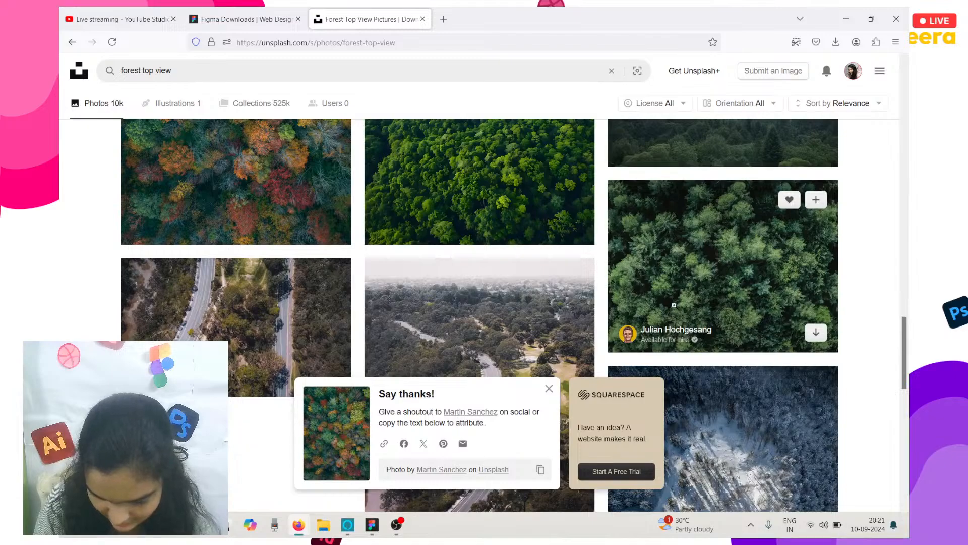
scroll(655, 293, "up", 1)
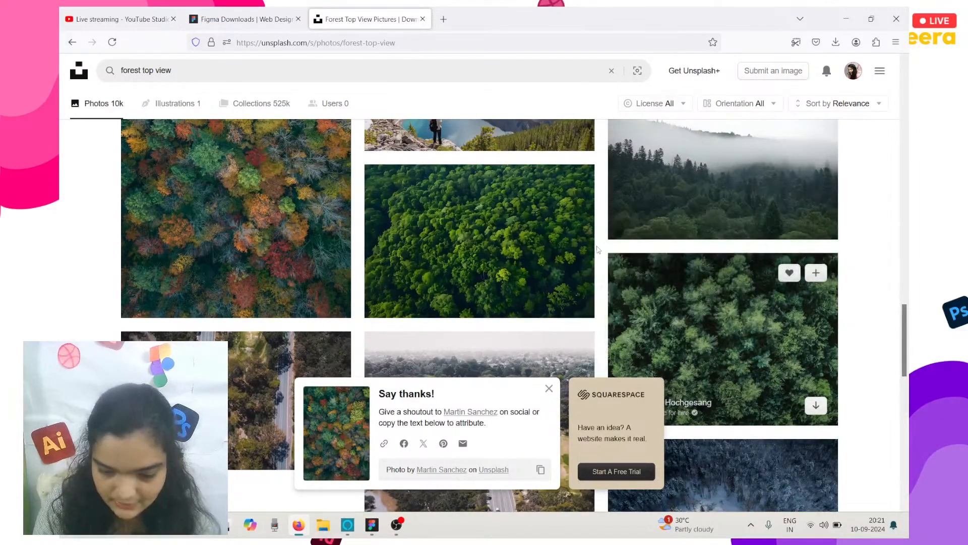
Switch to the Untitled file in Figma and fill the letter N with the multicoloured forest image from the Downloads folder
left_click(373, 525)
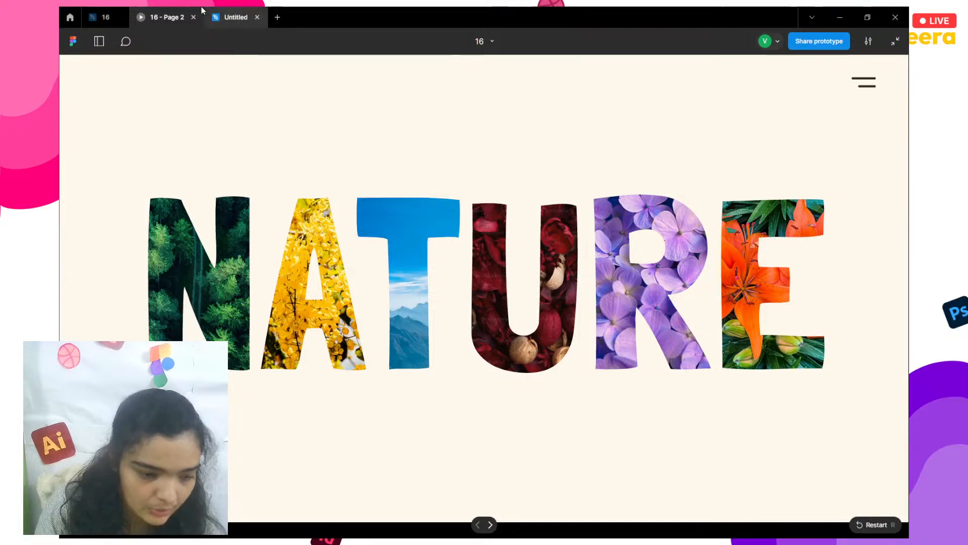
left_click(233, 11)
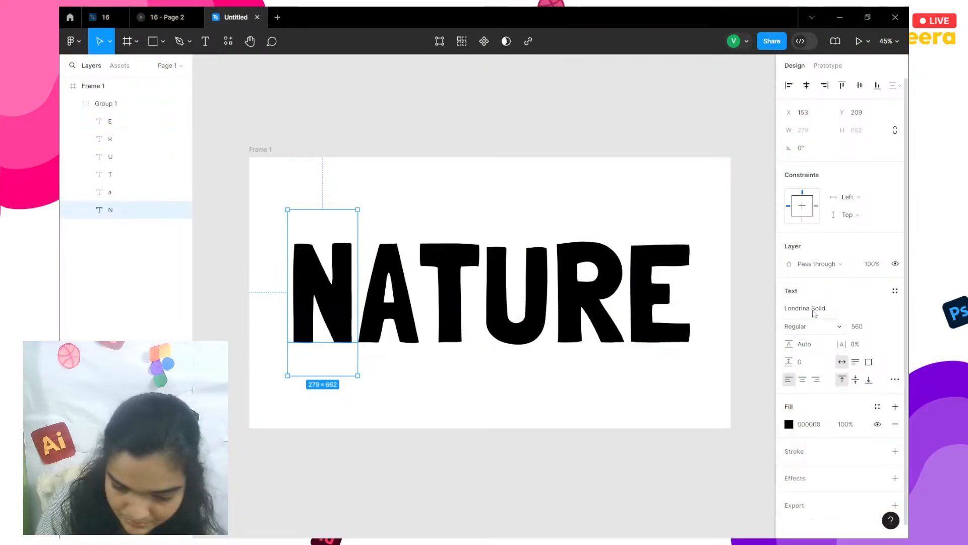
left_click(789, 423)
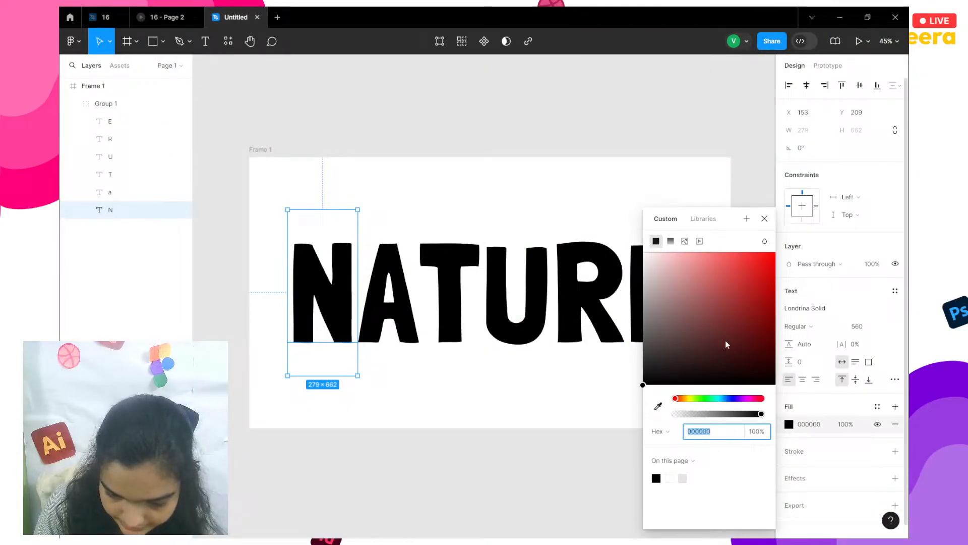
left_click(678, 244)
left_click(685, 242)
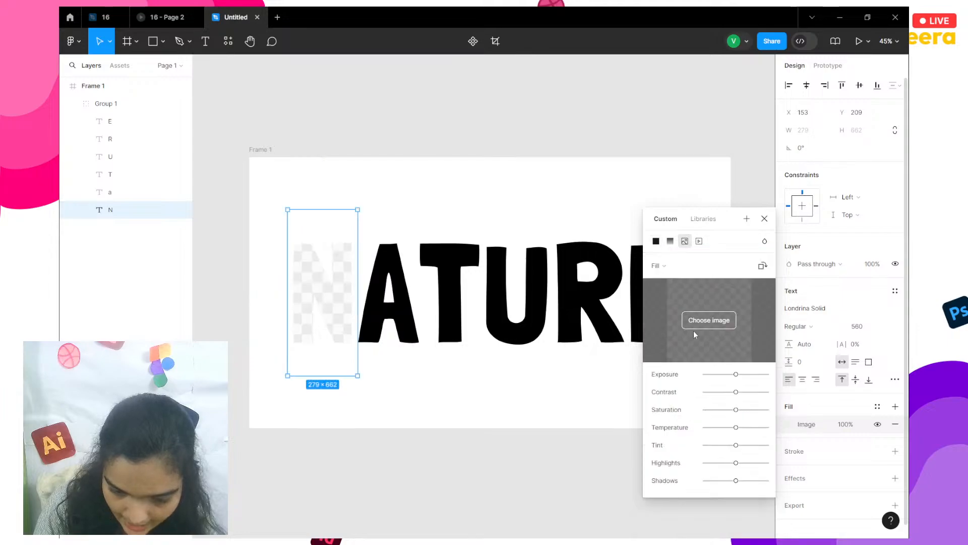
left_click(692, 322)
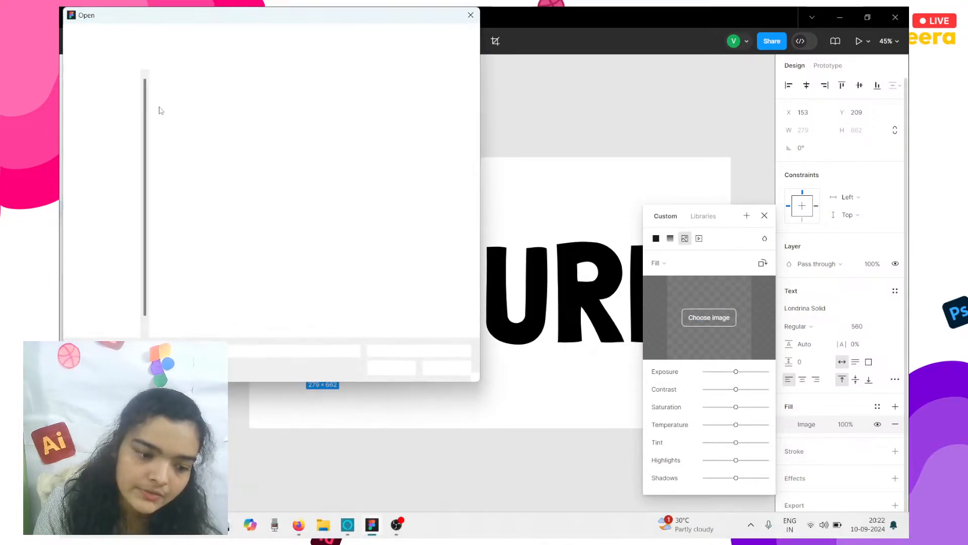
left_click(104, 132)
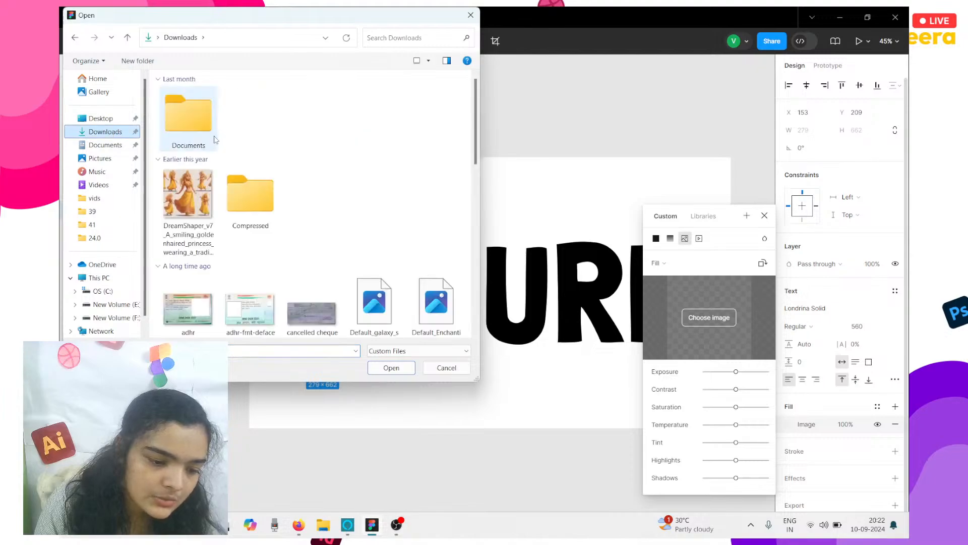
left_click(182, 135)
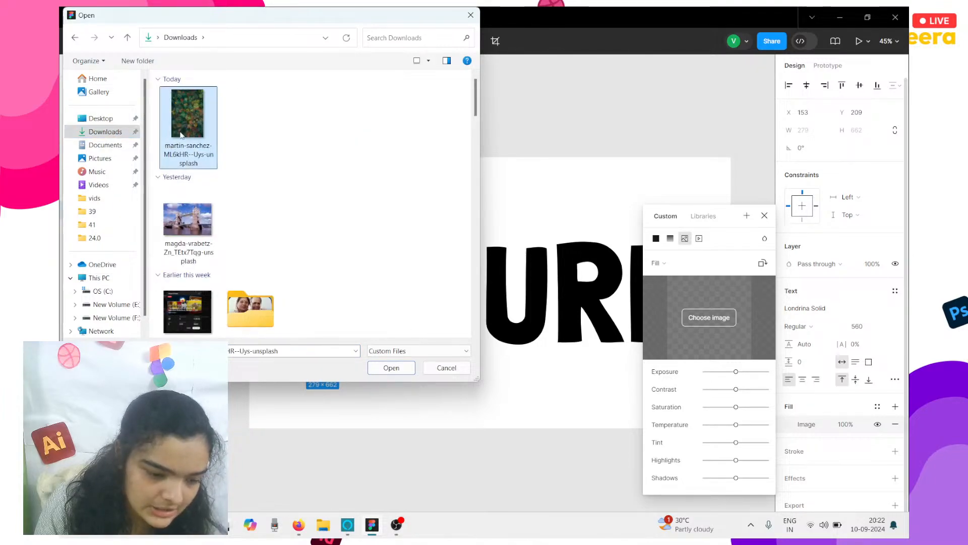
left_click(391, 367)
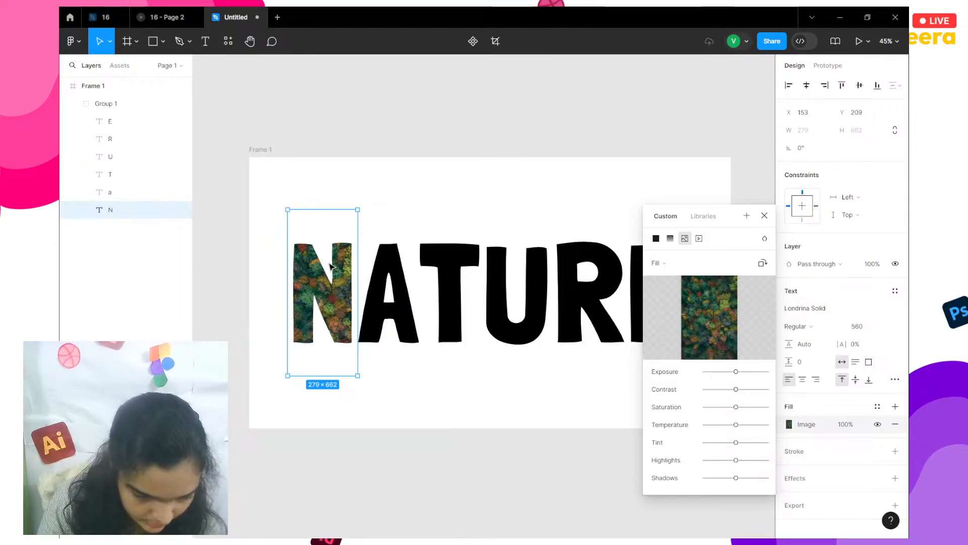
Switch to Unsplash in Firefox and download the landscape aerial photo of the lush green forest
key("super+Tab")
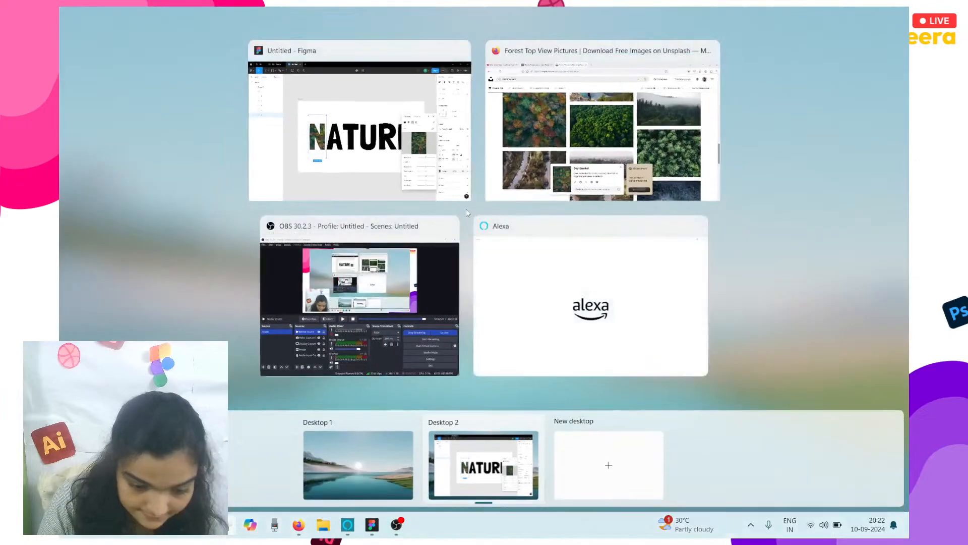
left_click(504, 189)
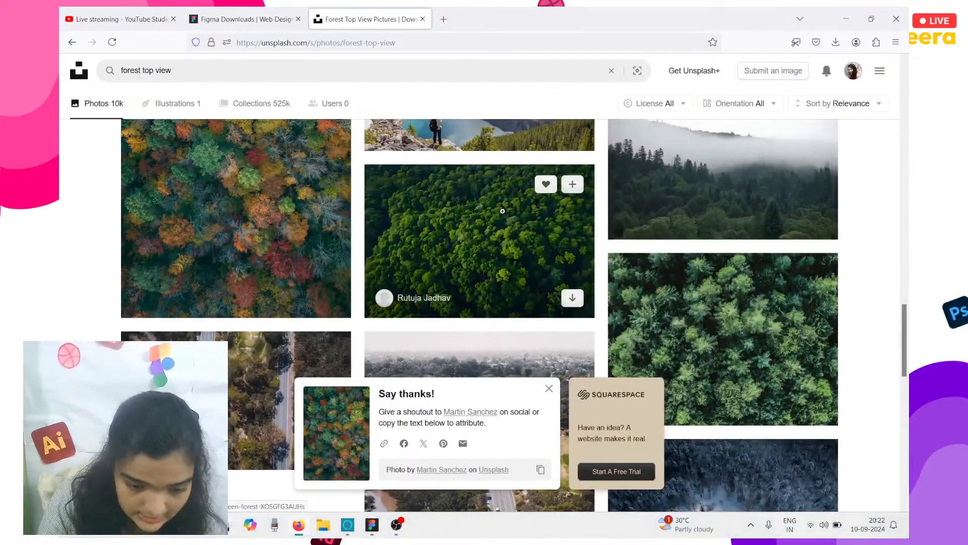
left_click(502, 211)
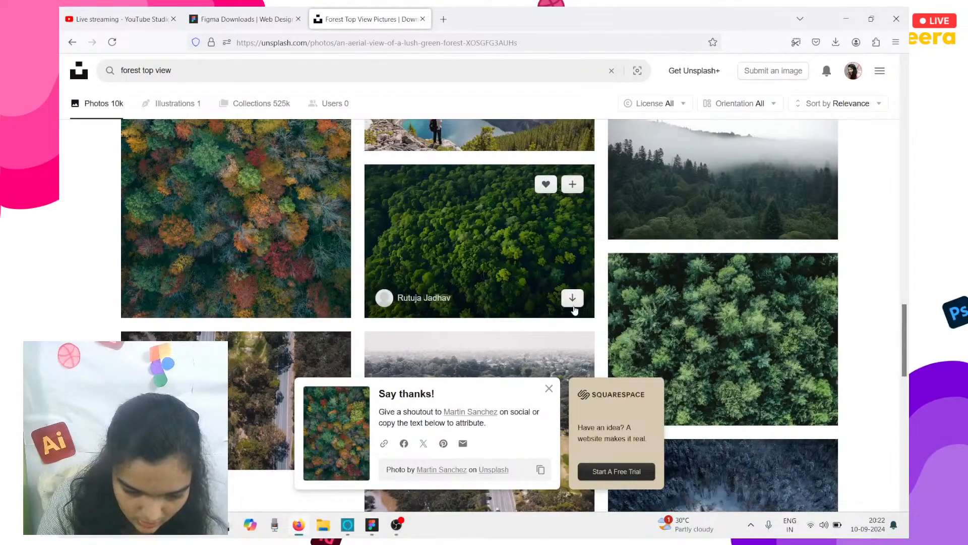
left_click(573, 304)
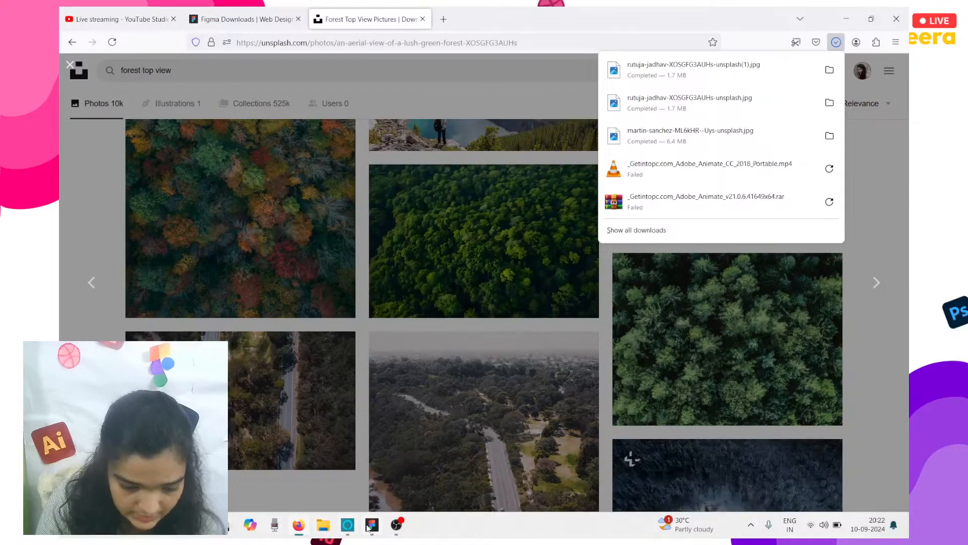
Switch back to Figma and replace the letter N's image fill with the lush green forest photo from the Downloads folder
left_click(370, 524)
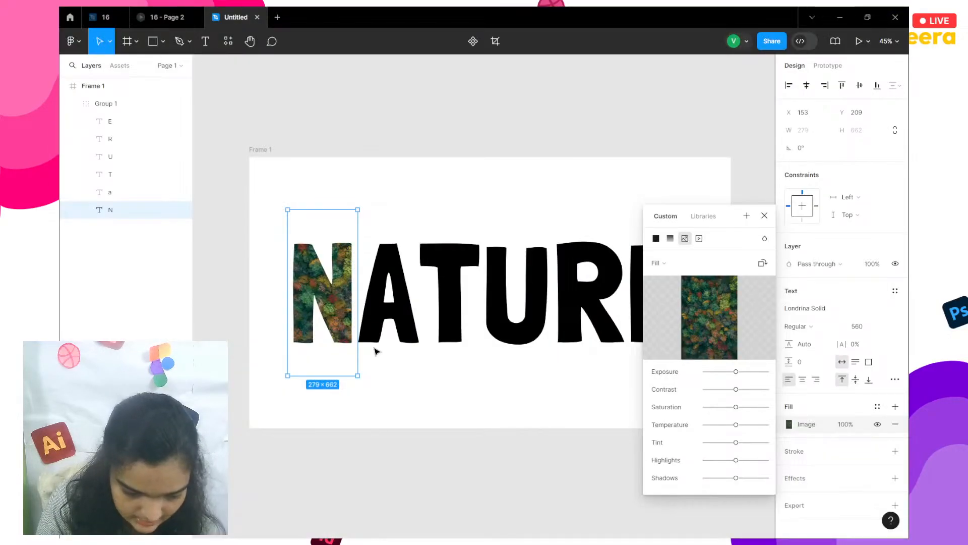
left_click(709, 318)
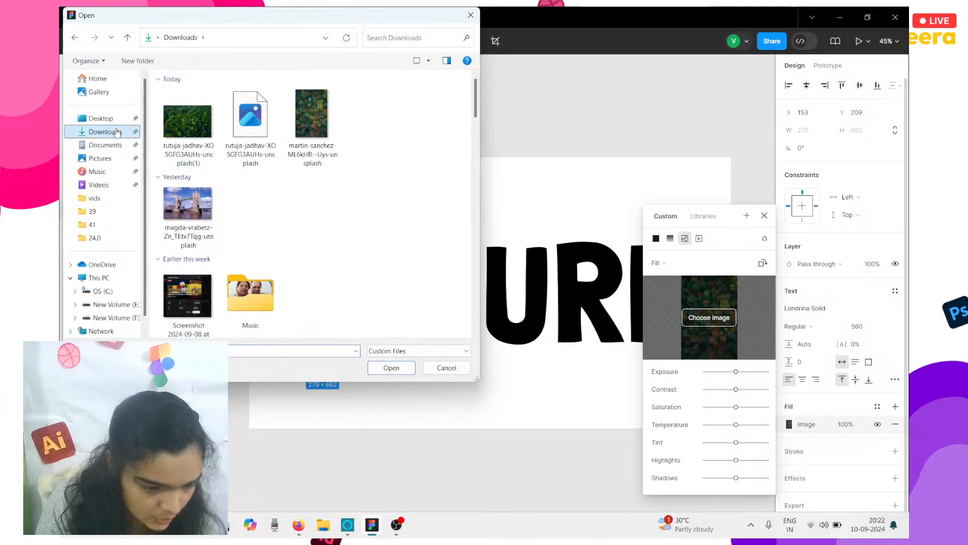
left_click(176, 120)
left_click(408, 371)
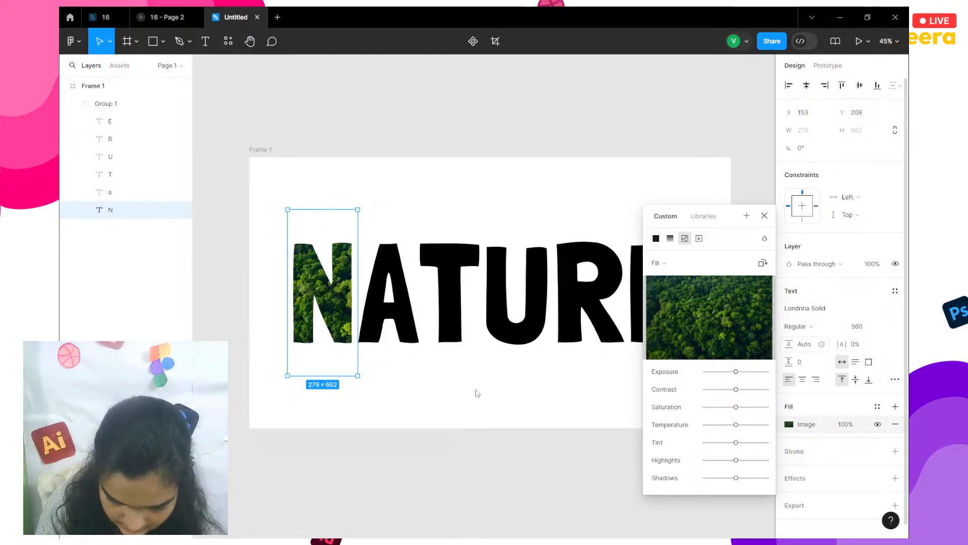
Select the letter A, switch back to Unsplash in Firefox, and search for "flower top view"
left_click(392, 335)
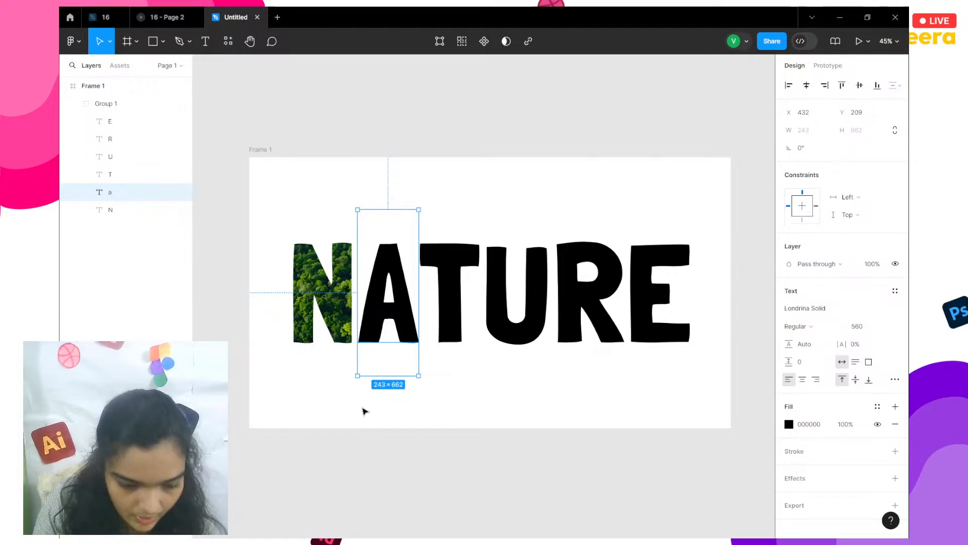
key("super+Tab")
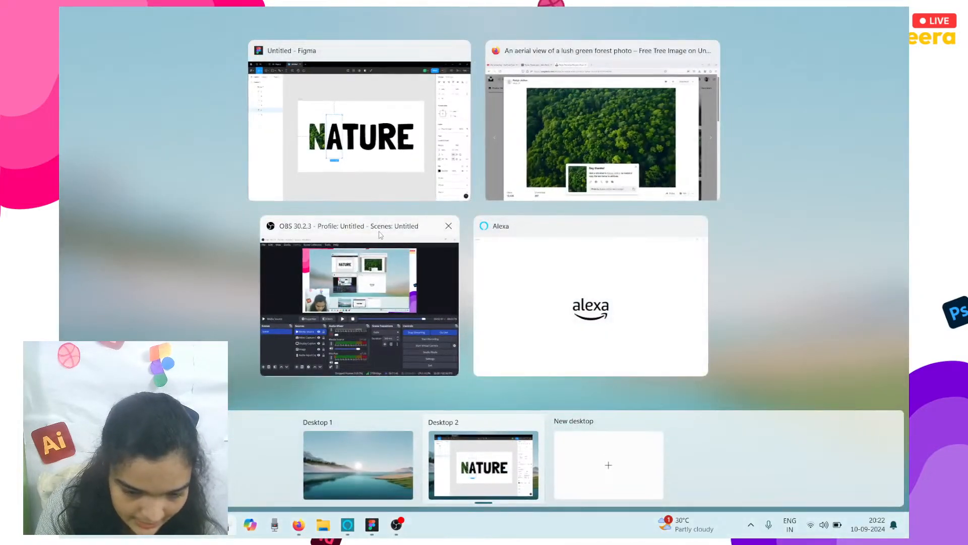
left_click(552, 130)
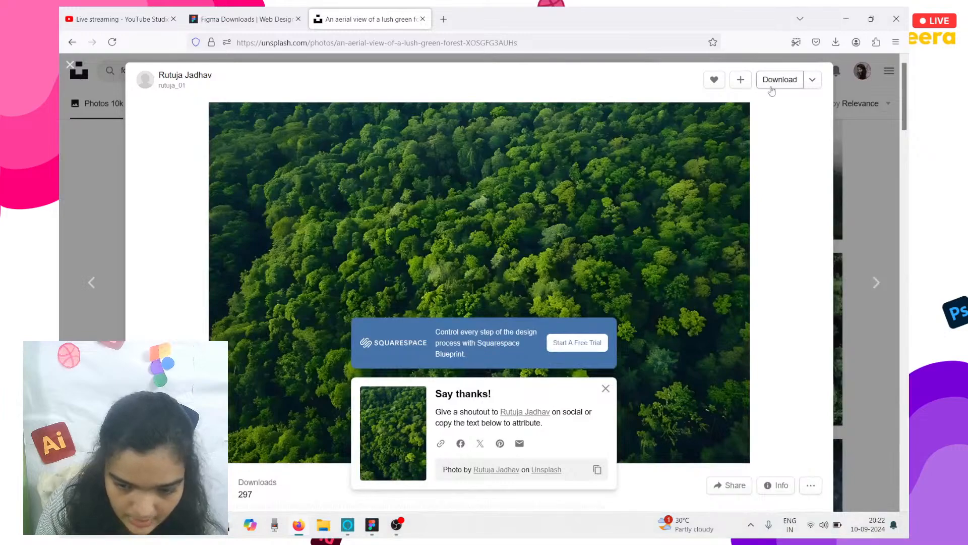
left_click(865, 105)
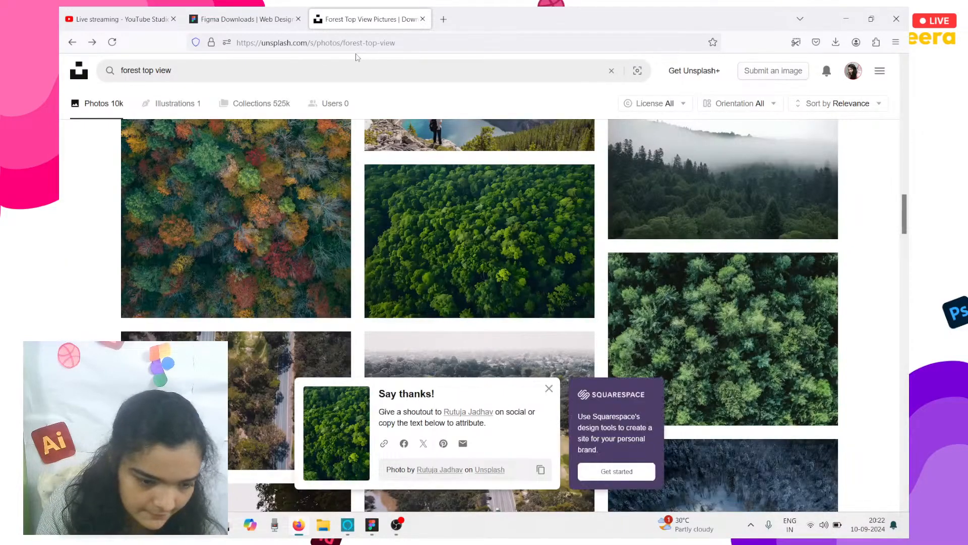
left_click(330, 77)
type("flo")
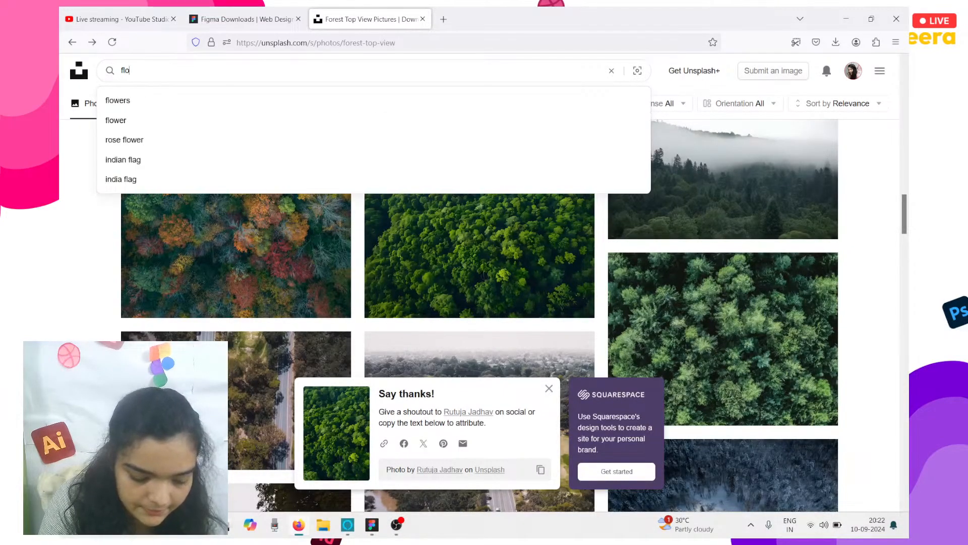
type("wer top")
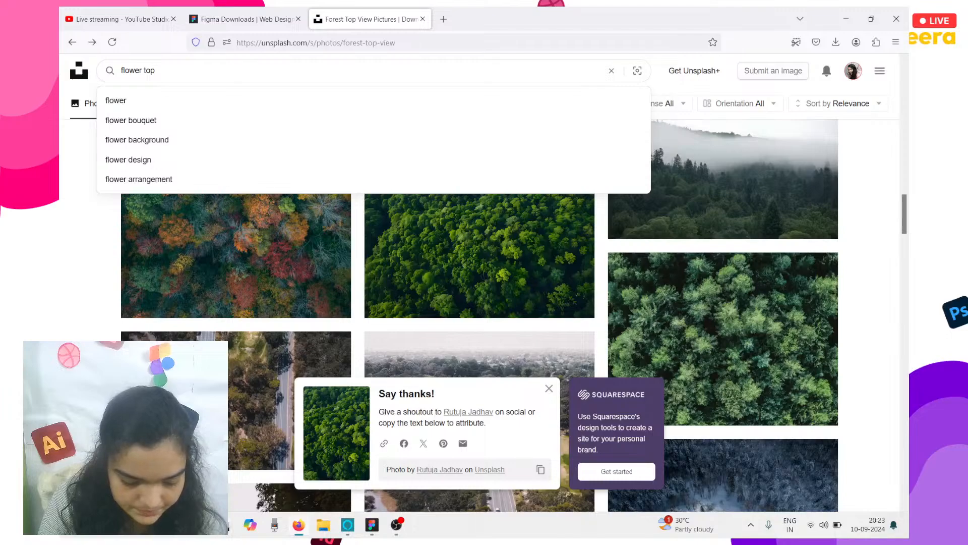
type(" view")
key("Return")
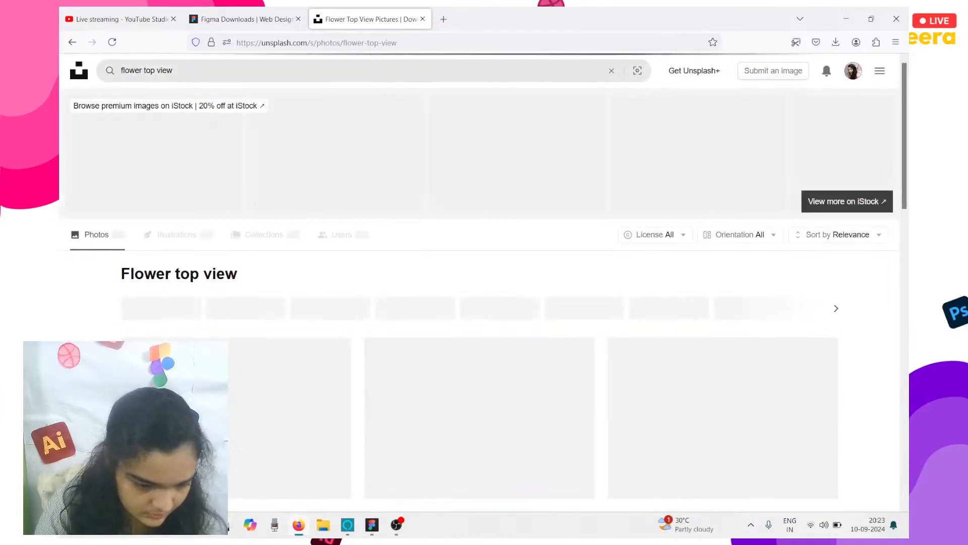
Browse the flower top view results, loading more photos, for an image suitable for filling the letter A
scroll(328, 289, "down", 15)
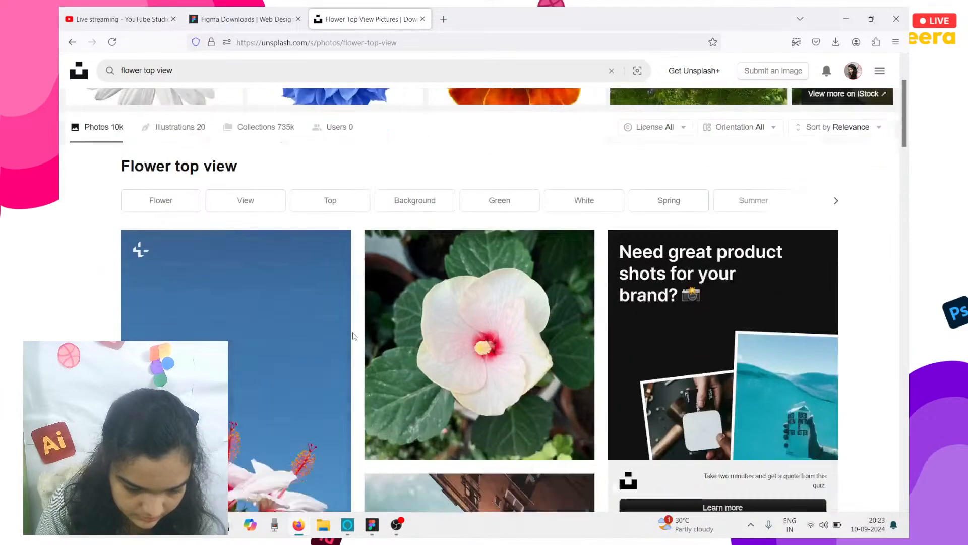
scroll(353, 336, "down", 7)
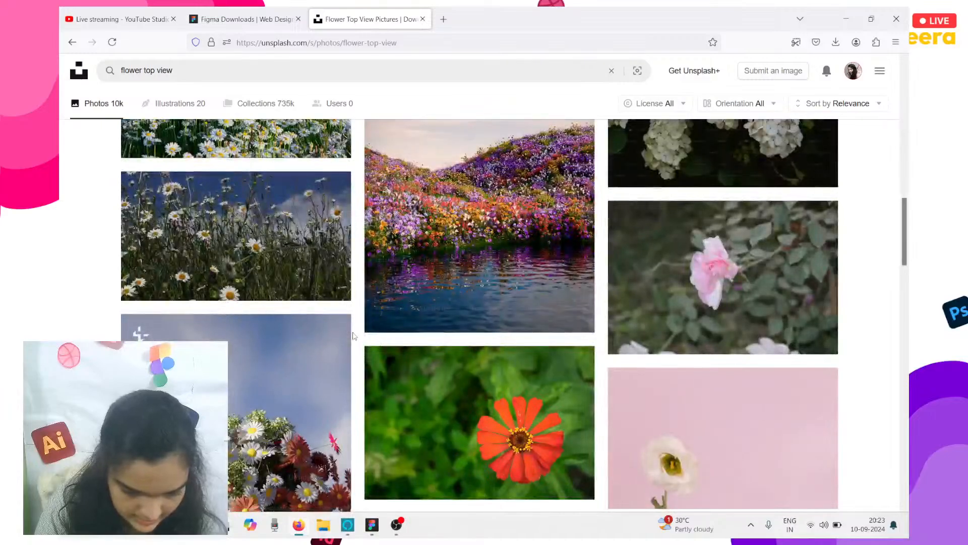
scroll(353, 335, "down", 4)
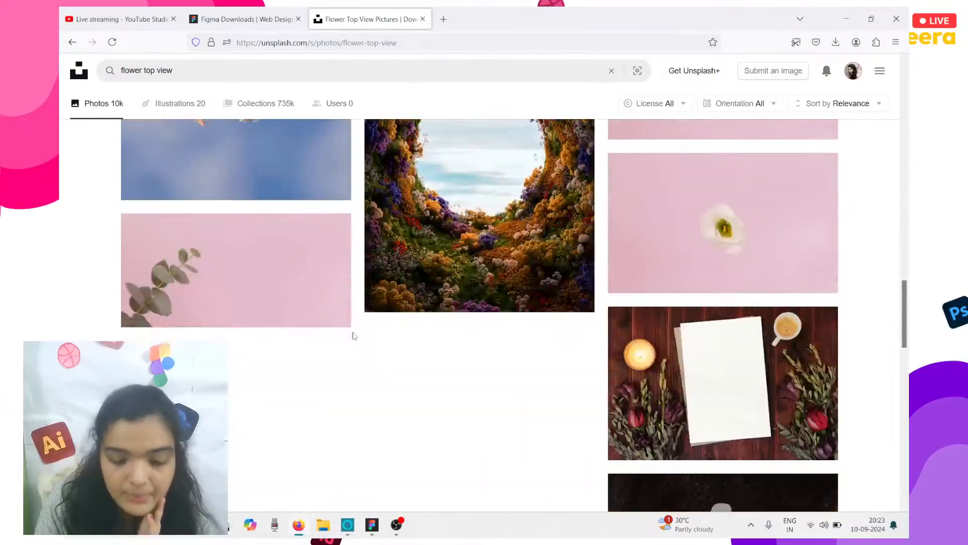
scroll(361, 335, "down", 3)
scroll(366, 334, "up", 4)
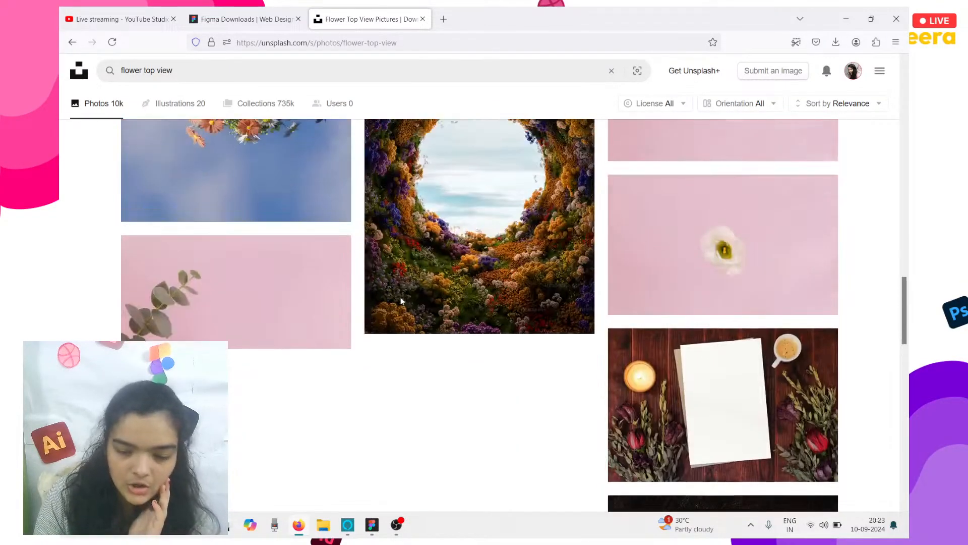
scroll(485, 193, "up", 3)
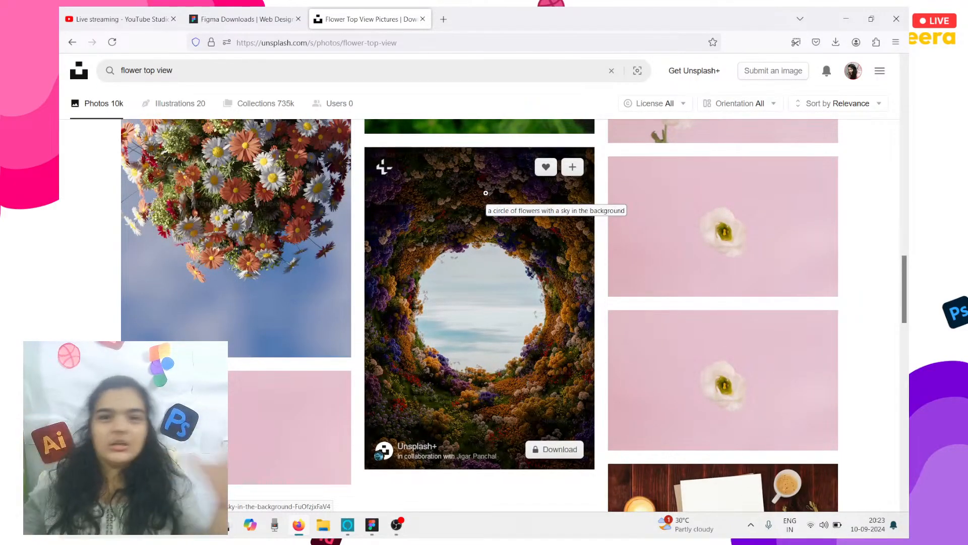
scroll(486, 193, "down", 12)
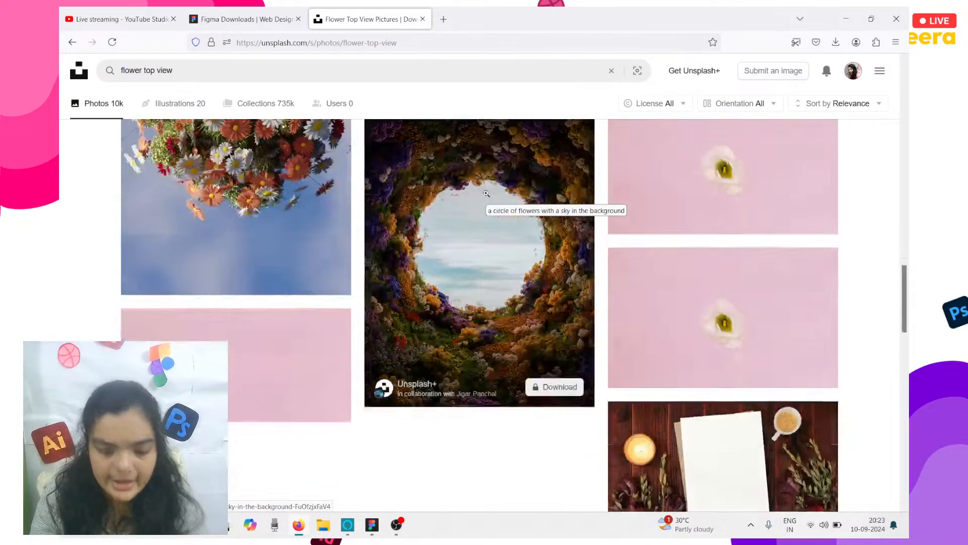
scroll(487, 196, "down", 3)
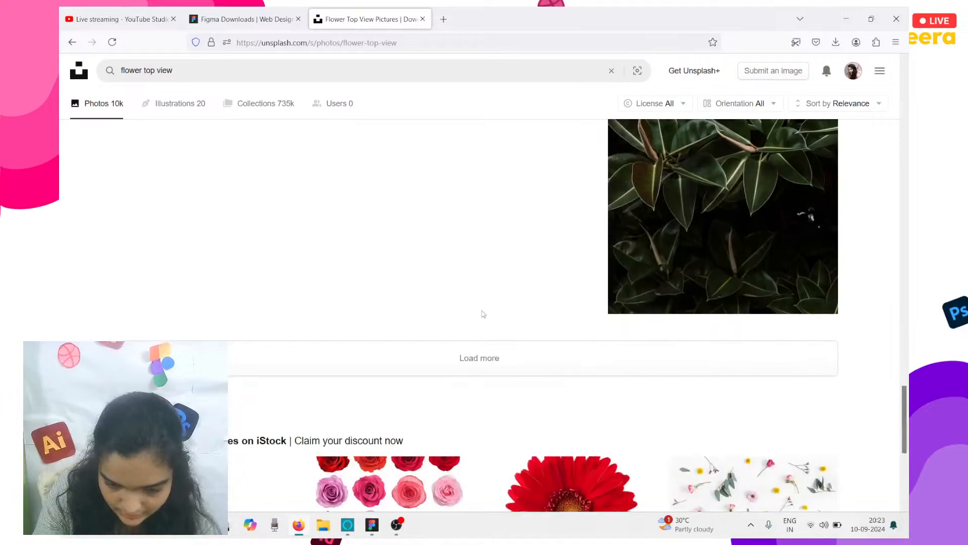
left_click(447, 366)
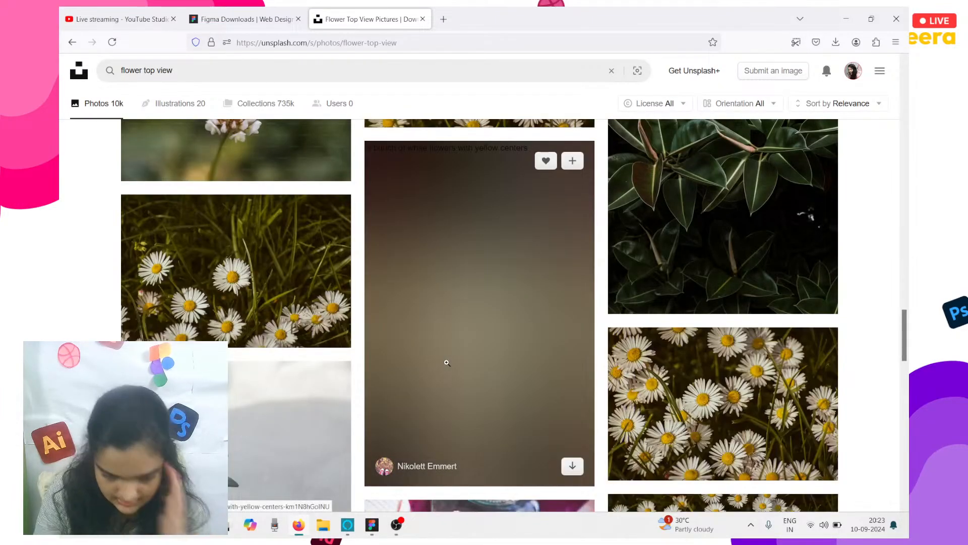
scroll(447, 363, "down", 2)
scroll(446, 361, "down", 10)
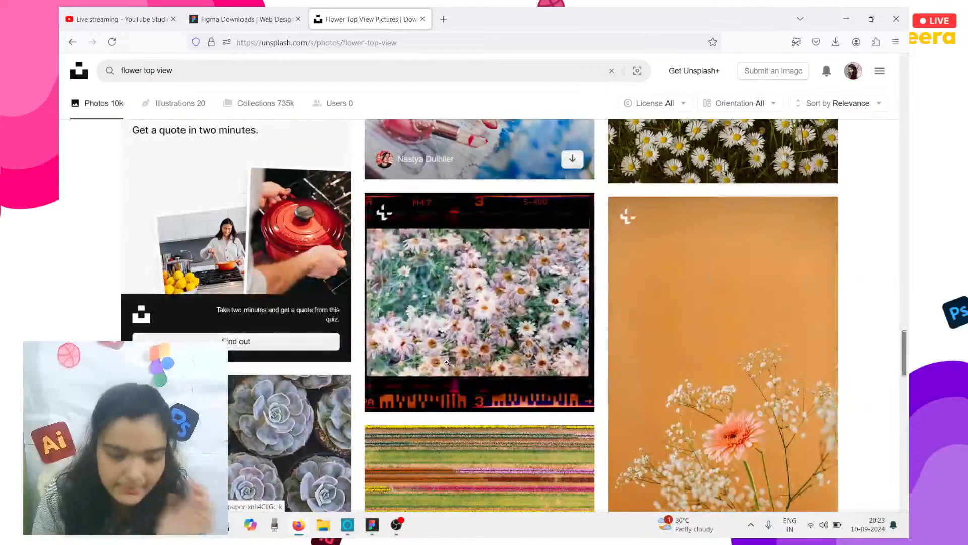
scroll(446, 362, "down", 9)
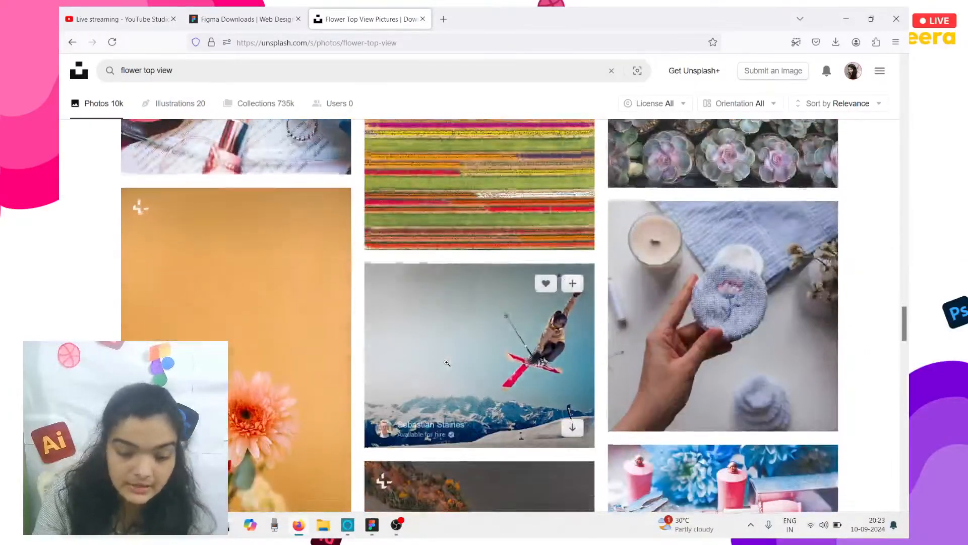
scroll(446, 362, "down", 10)
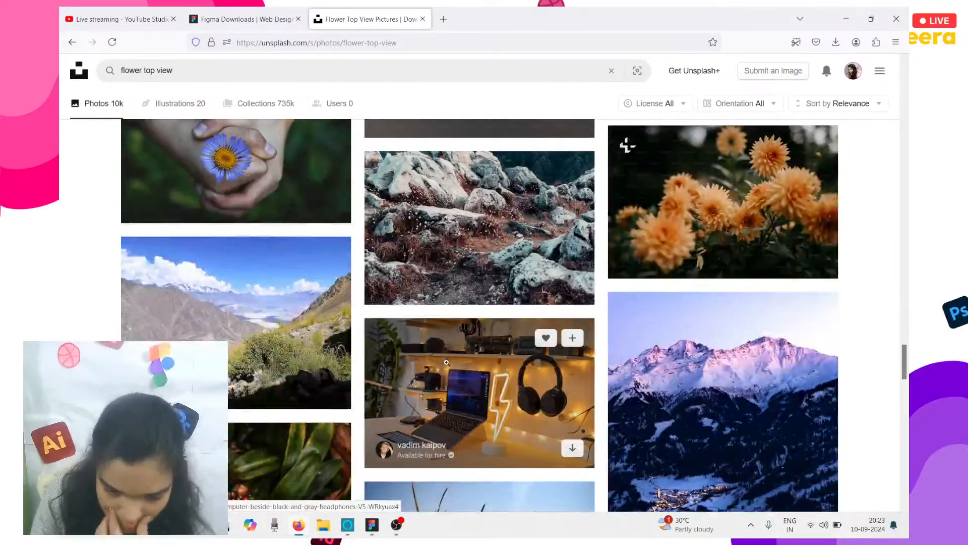
scroll(446, 362, "down", 10)
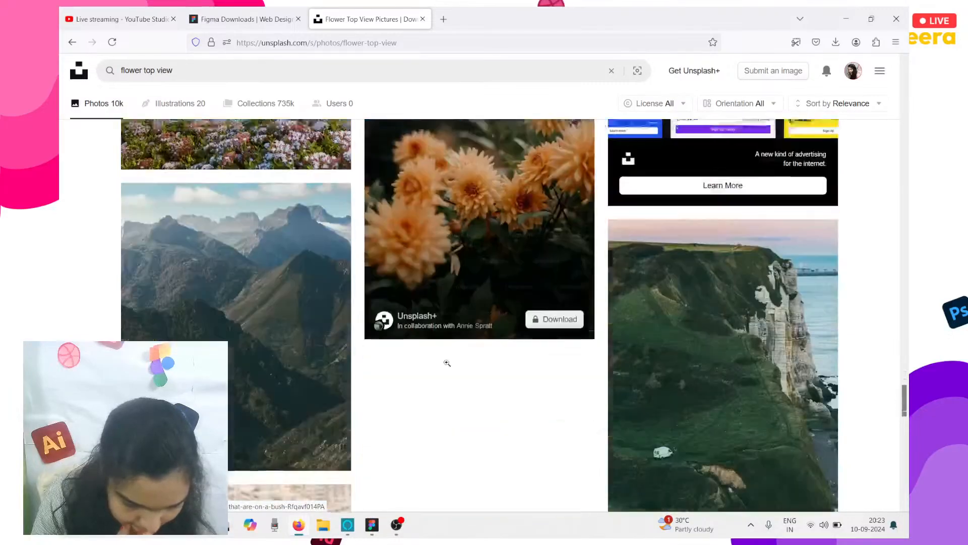
scroll(446, 362, "down", 3)
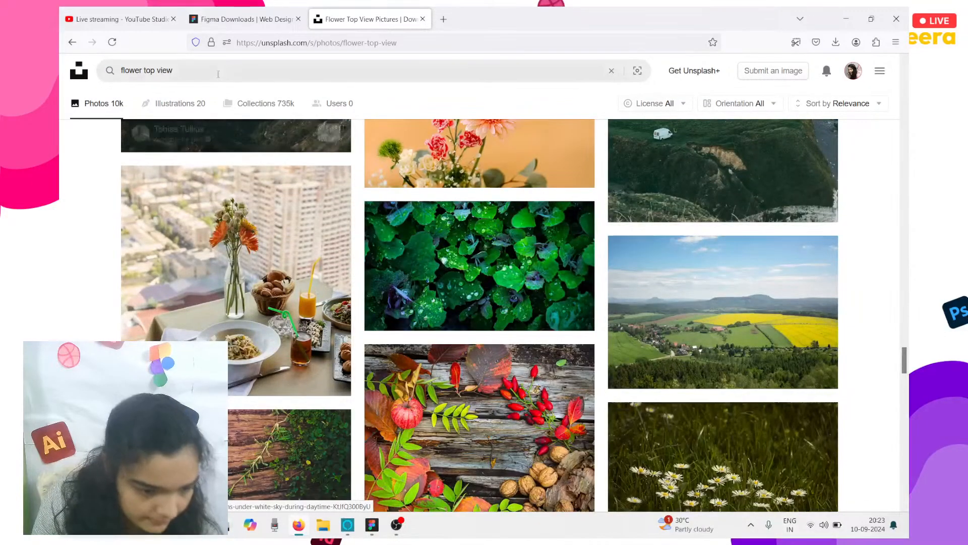
Change the Unsplash search to "flowers"
left_click(218, 74)
key("ctrl+shift+Left")
key("BackSpace")
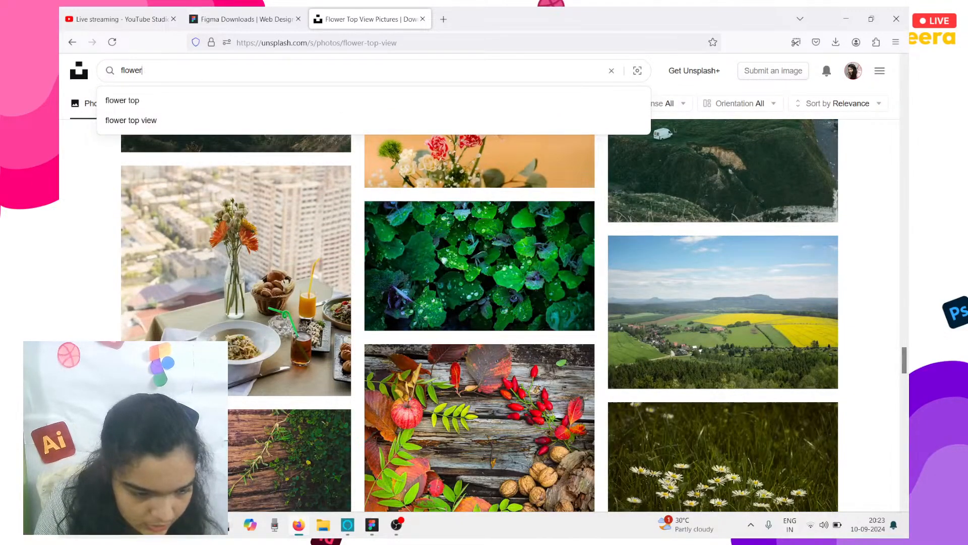
key("BackSpace")
key("Return")
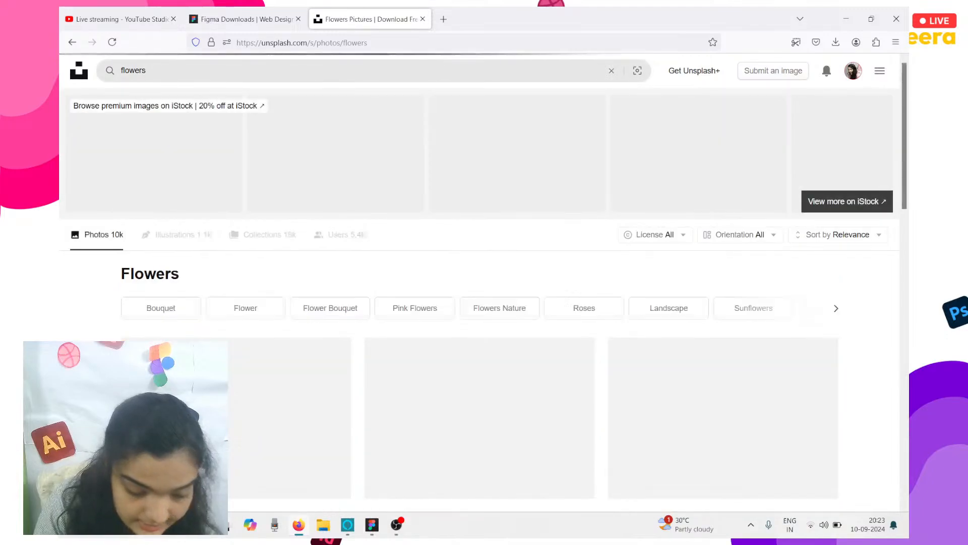
Browse the "flowers" results, loading more photos, for an image suitable for filling the letter A
scroll(256, 253, "down", 10)
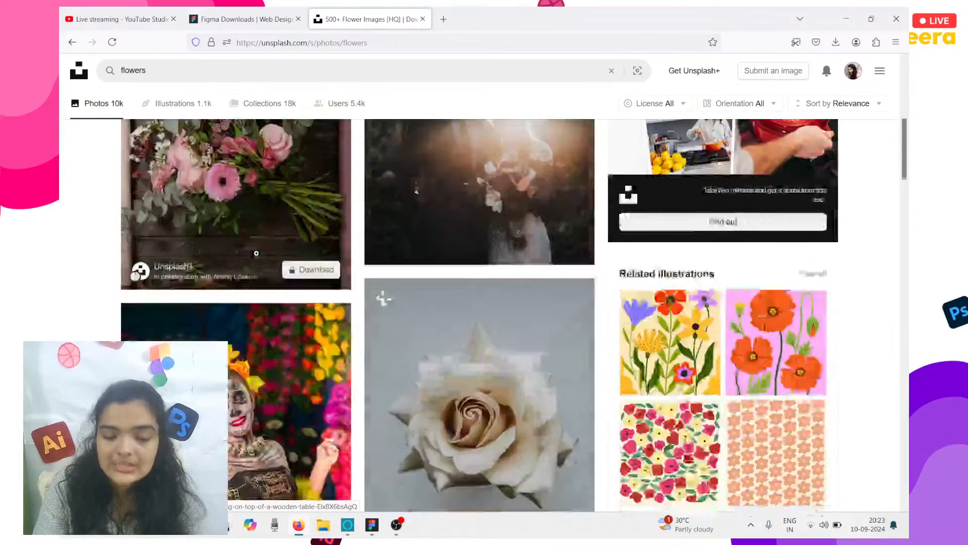
scroll(256, 253, "down", 10)
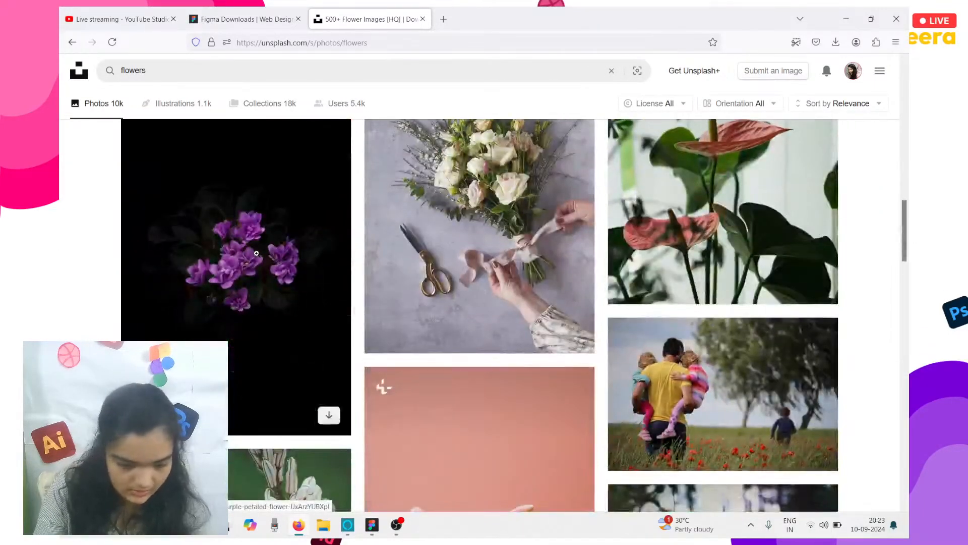
scroll(256, 253, "down", 10)
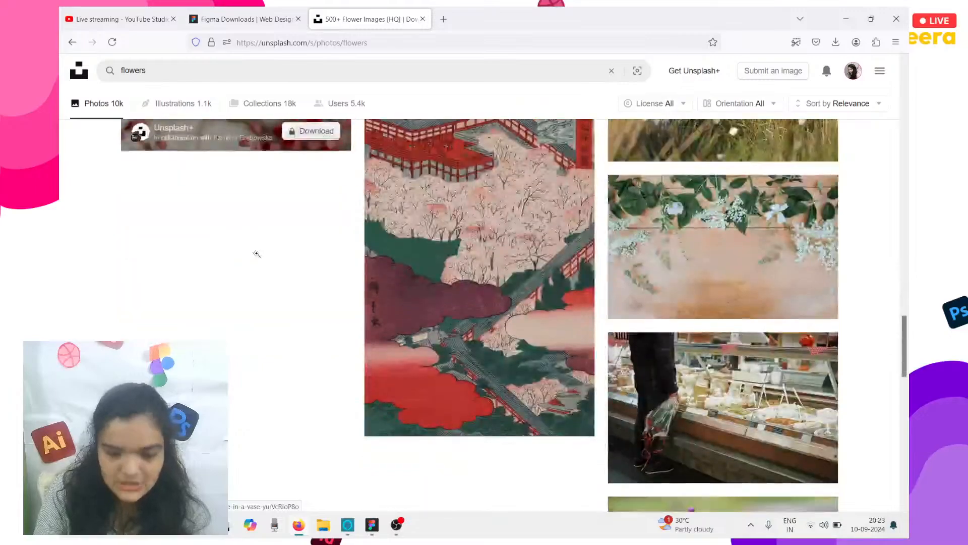
scroll(257, 257, "down", 2)
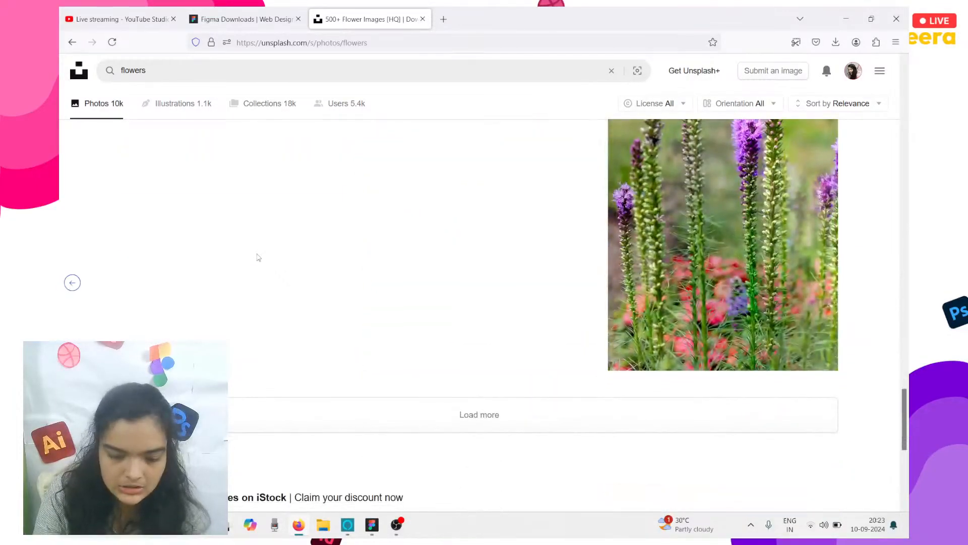
left_click(367, 405)
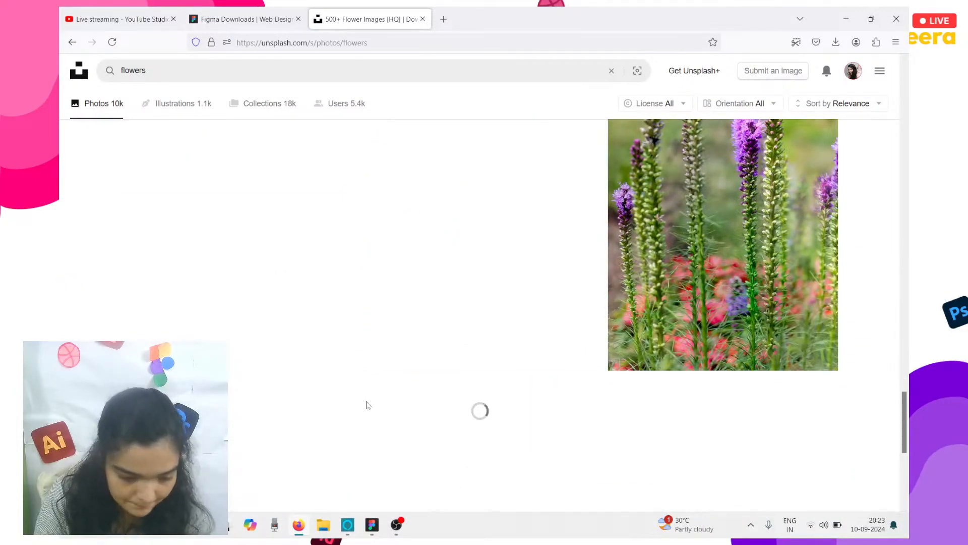
scroll(368, 404, "down", 15)
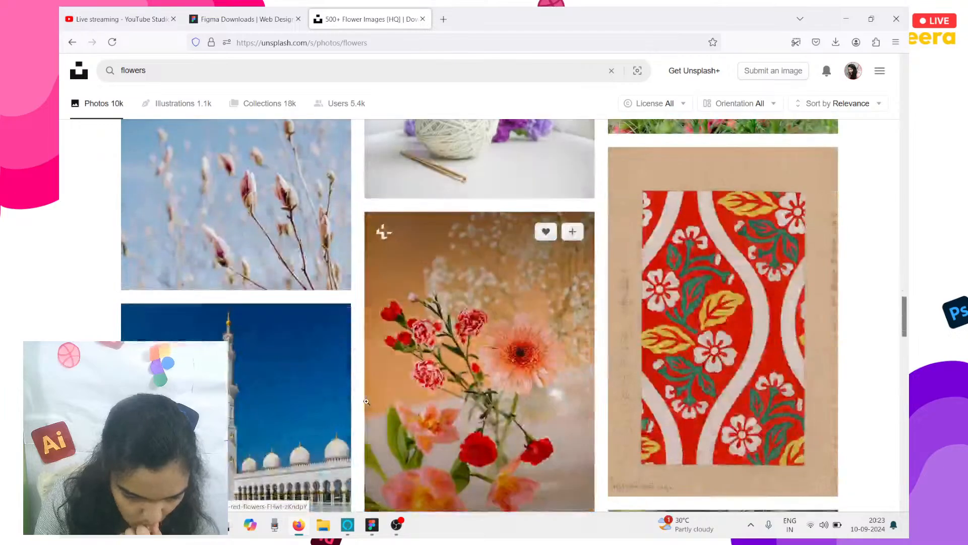
scroll(366, 401, "down", 5)
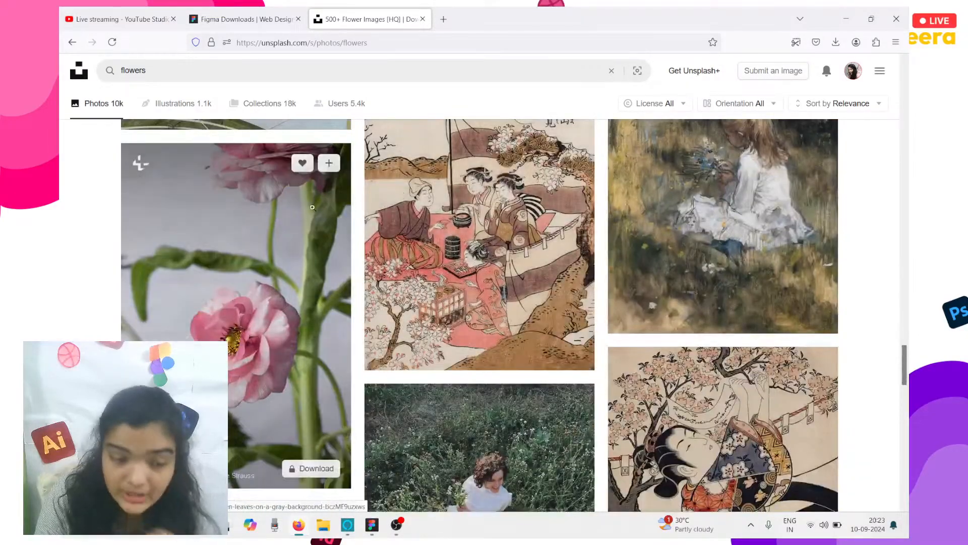
Change the photo search to "flowers meadow" and look through the results for a suitable image
left_click(172, 62)
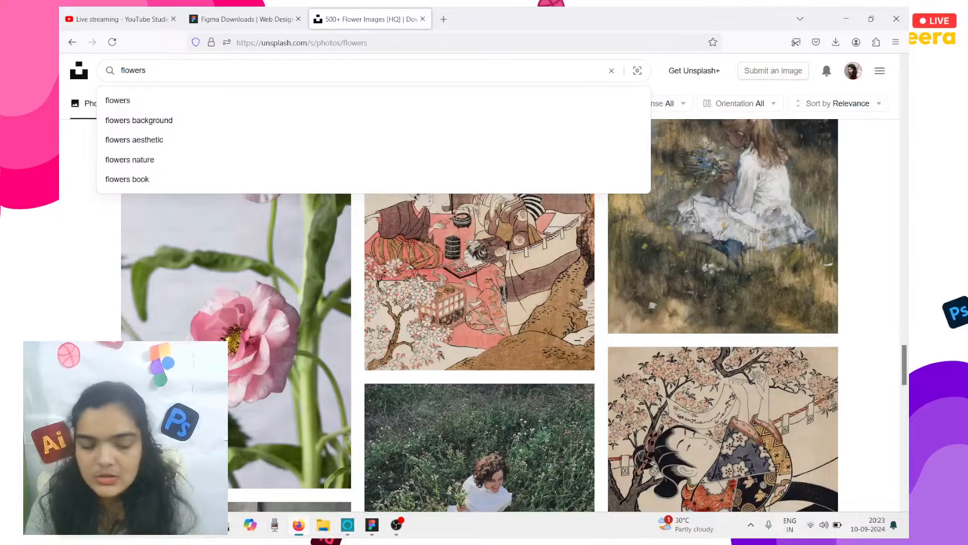
type("meadow")
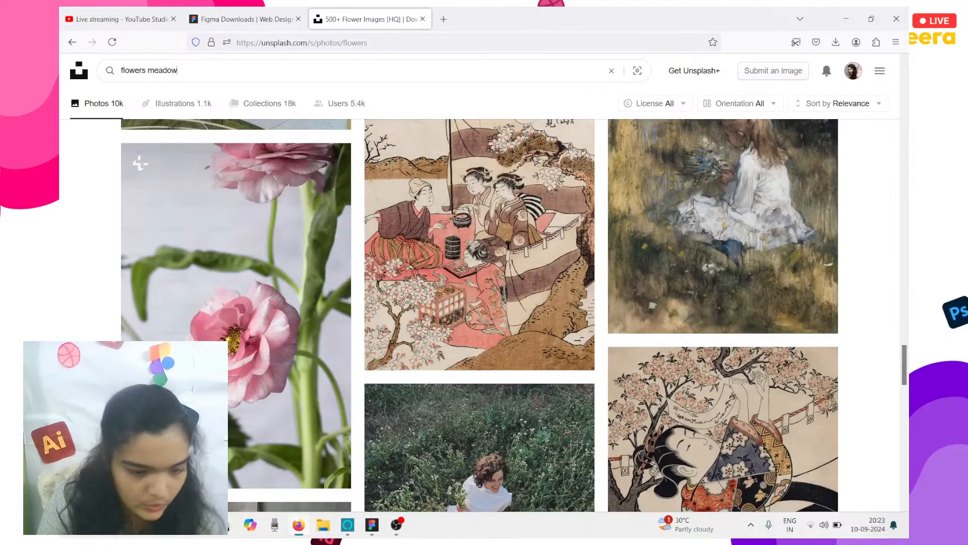
key("Return")
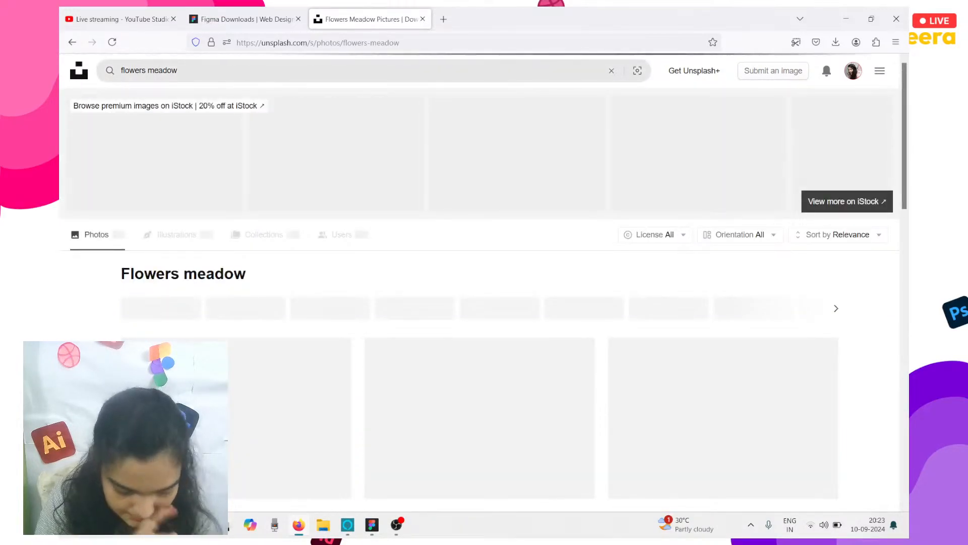
scroll(220, 296, "down", 18)
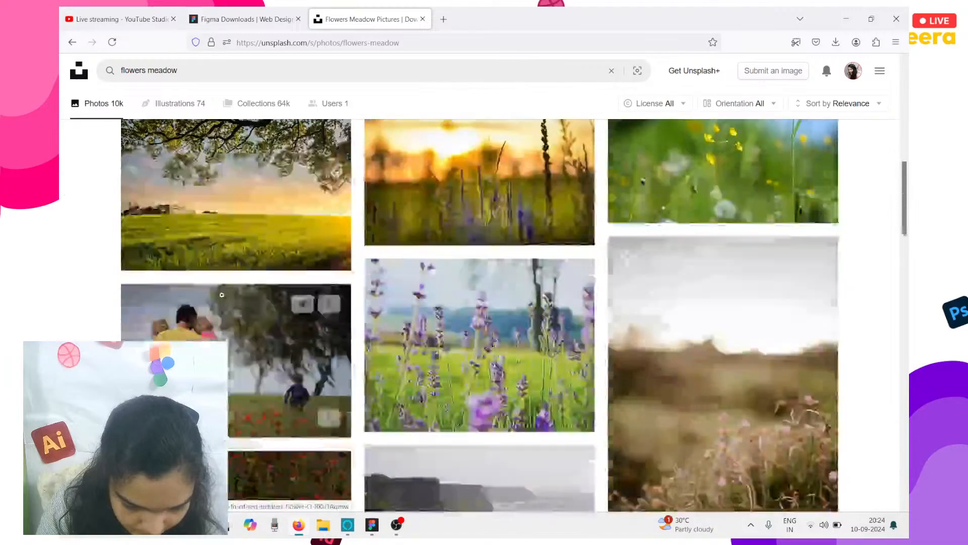
scroll(222, 294, "down", 3)
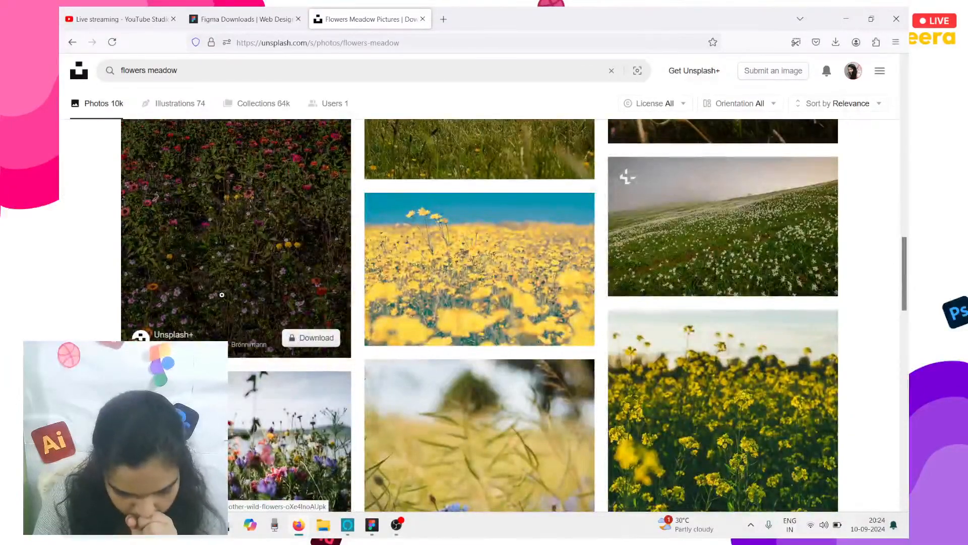
scroll(222, 294, "down", 7)
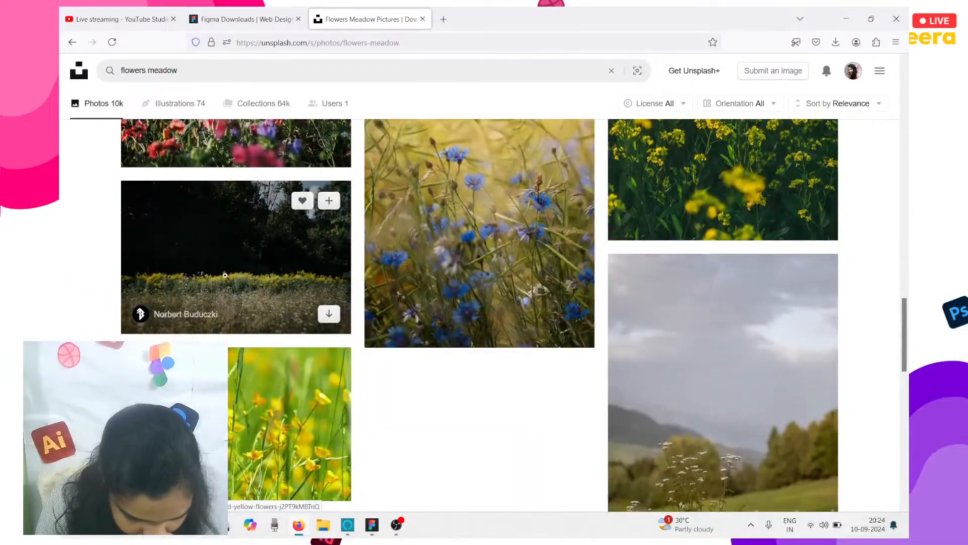
scroll(222, 290, "down", 10)
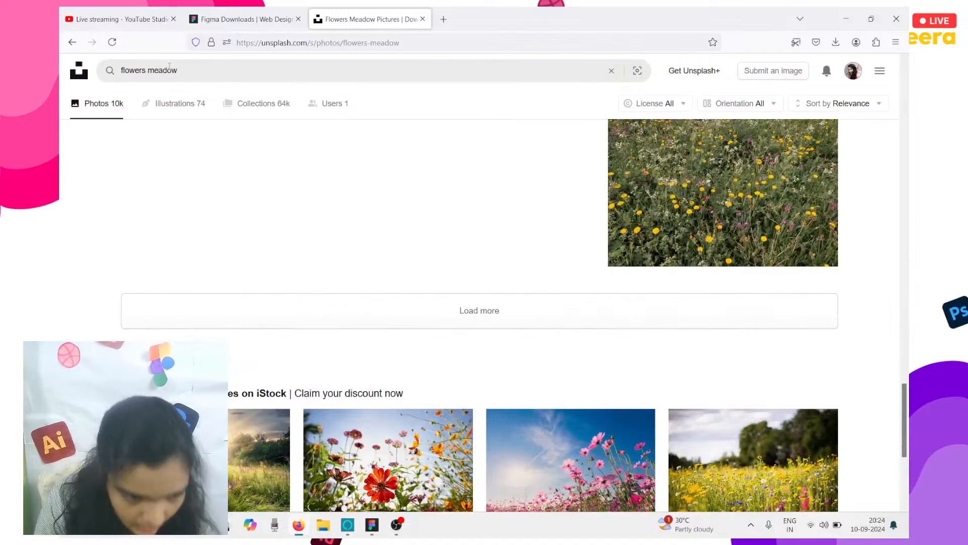
Replace the photo search with "yellow flowers"
triple_click(159, 66)
type("yell")
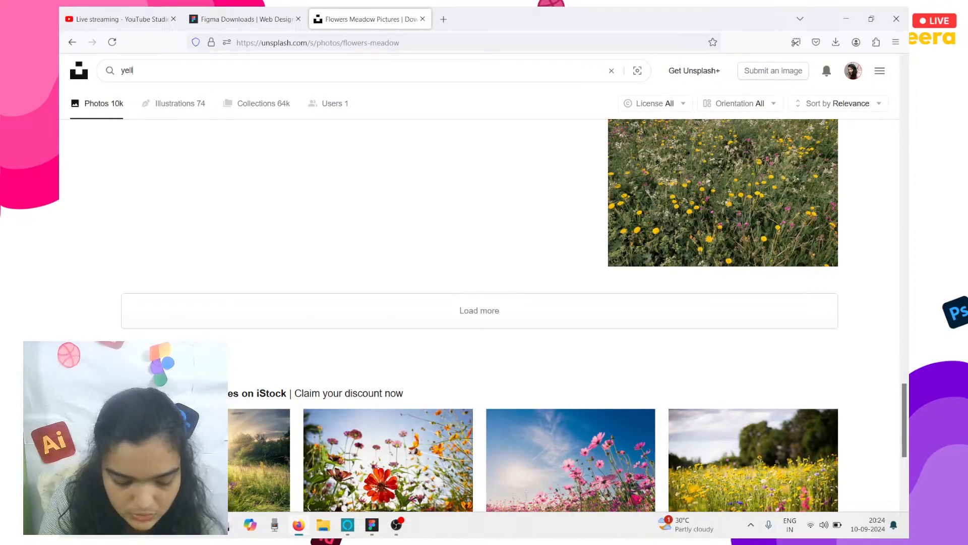
type("ow flowers")
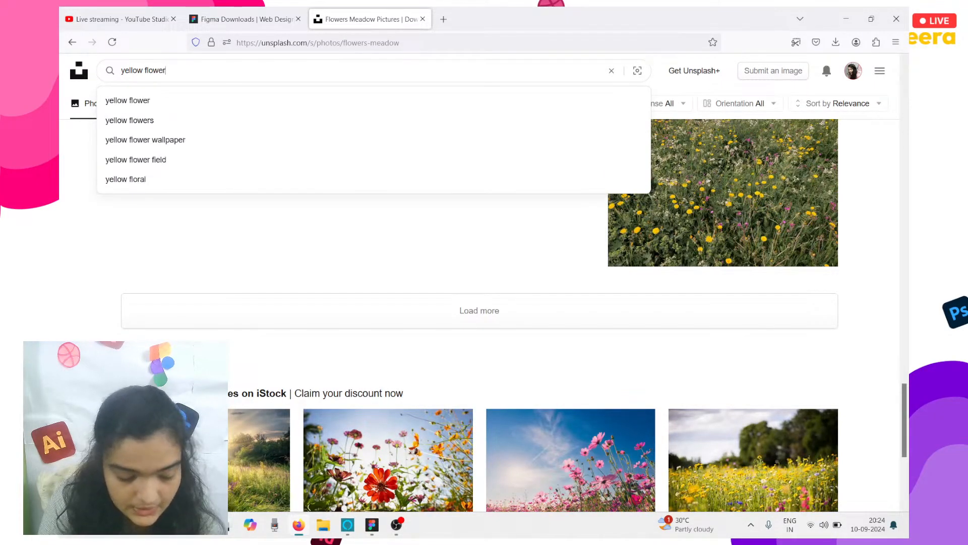
key("Return")
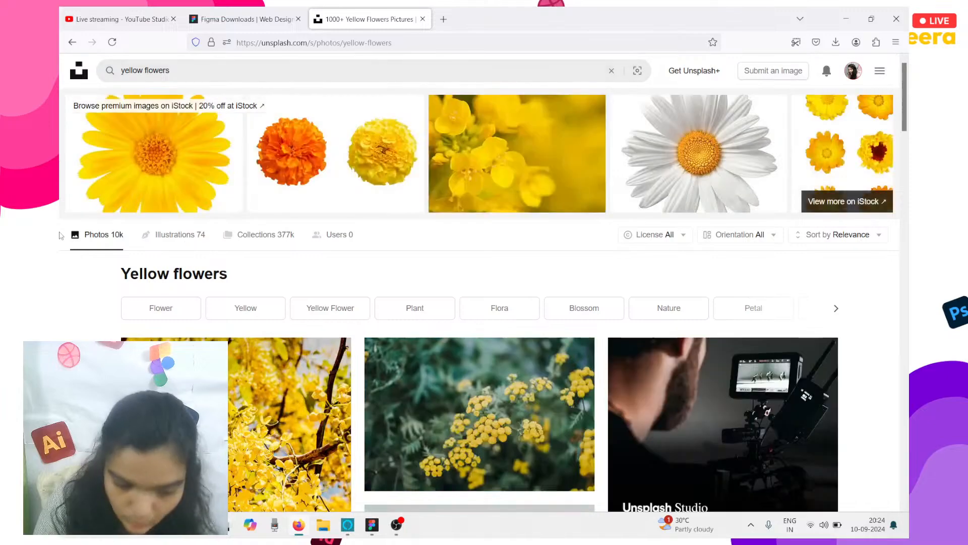
Look through the yellow flowers results and download the close-up photo of clustered yellow-orange blossoms with green leaves
scroll(61, 324, "down", 5)
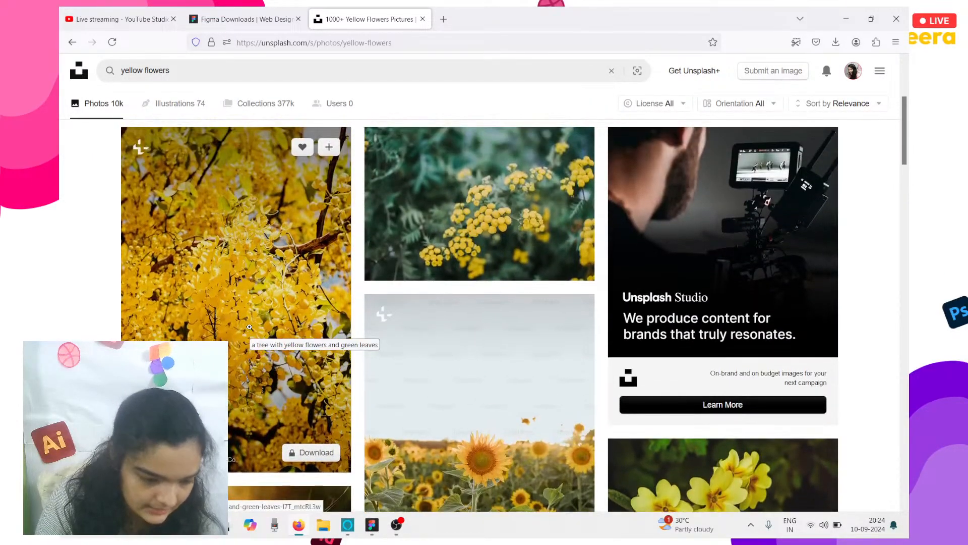
scroll(250, 326, "down", 5)
scroll(249, 327, "down", 10)
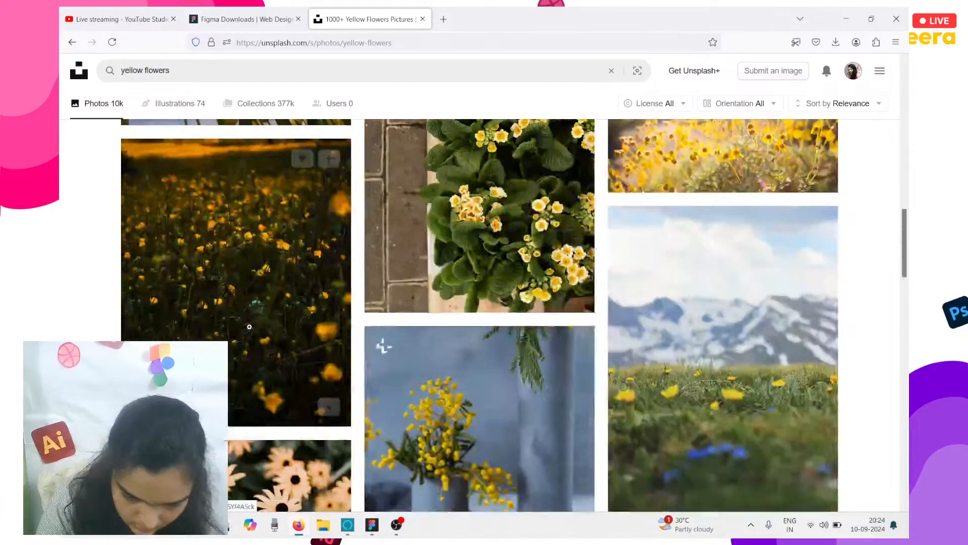
scroll(249, 326, "down", 3)
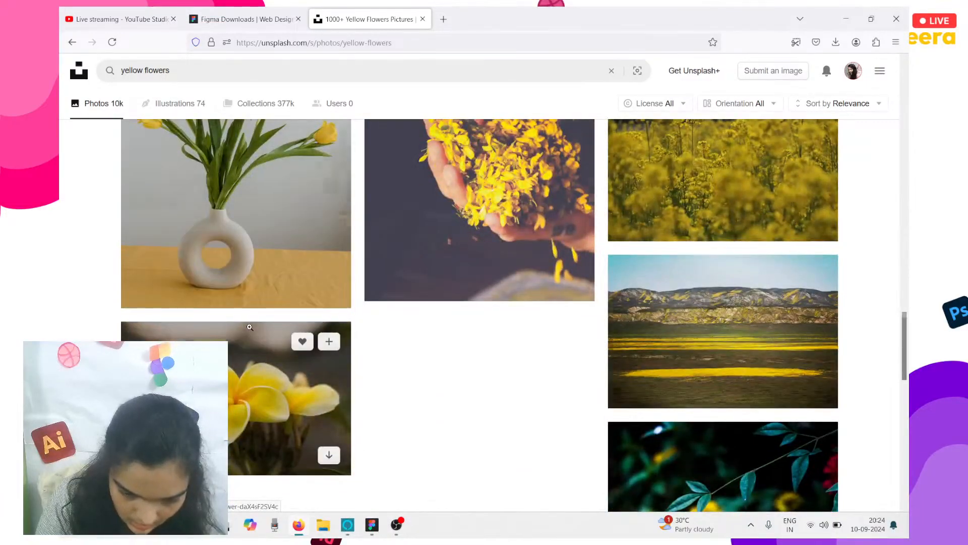
scroll(249, 327, "down", 4)
scroll(588, 372, "down", 4)
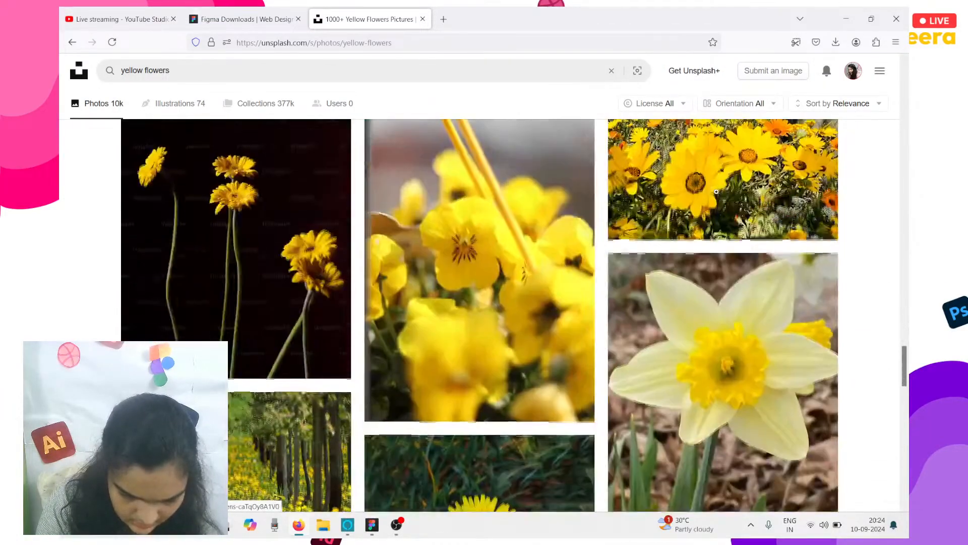
scroll(716, 191, "down", 4)
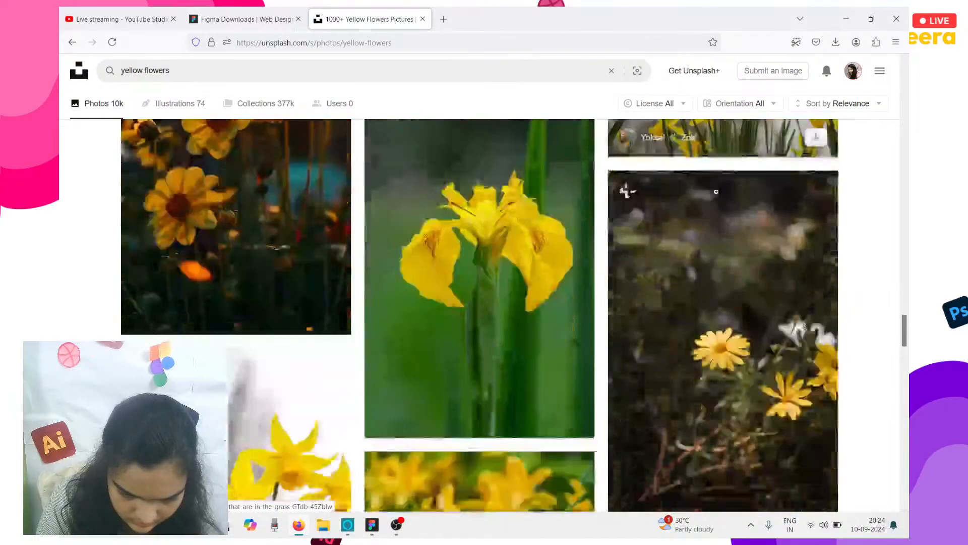
scroll(716, 191, "up", 20)
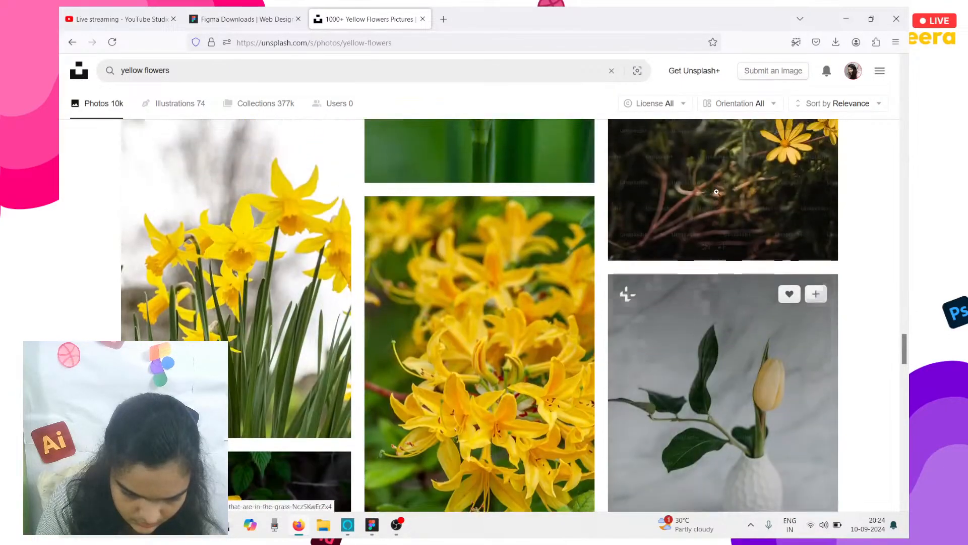
scroll(716, 191, "up", 10)
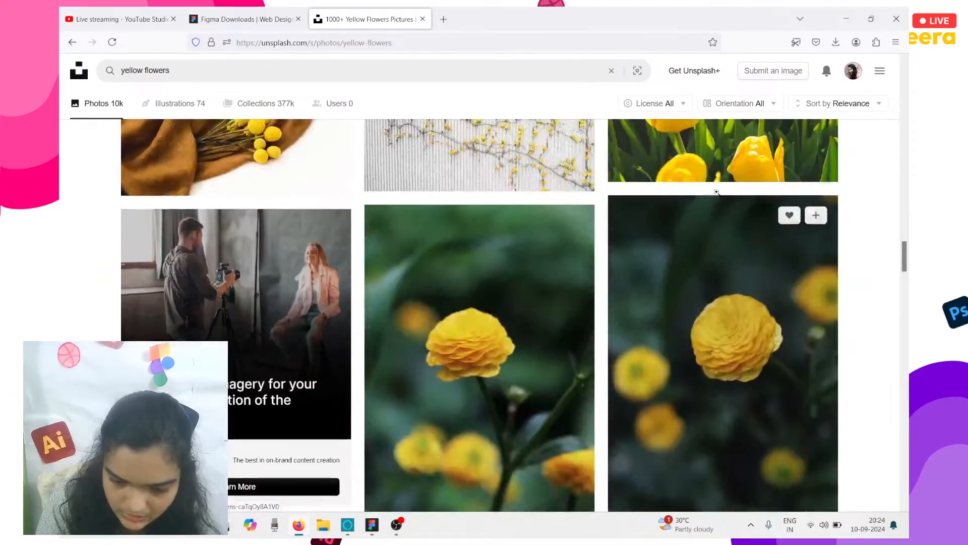
scroll(734, 268, "down", 15)
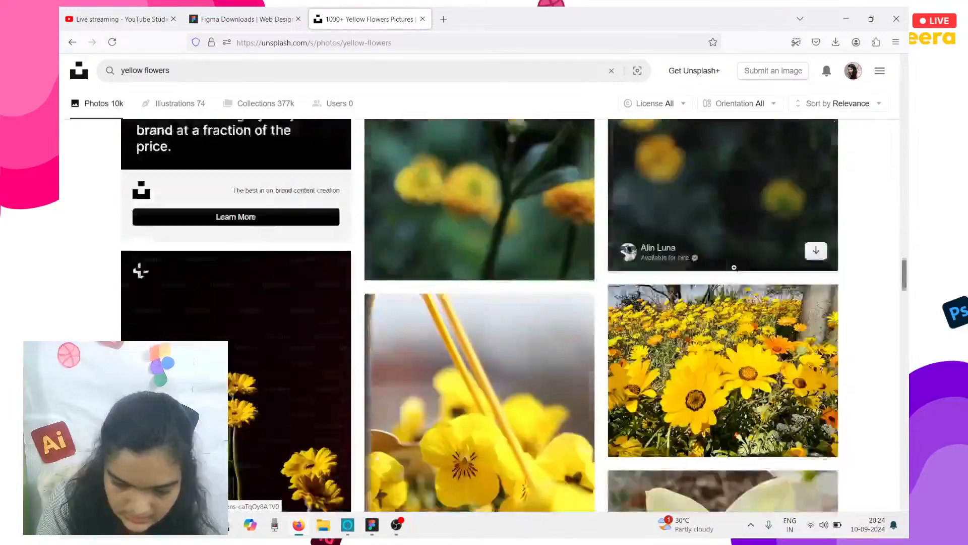
scroll(557, 276, "down", 5)
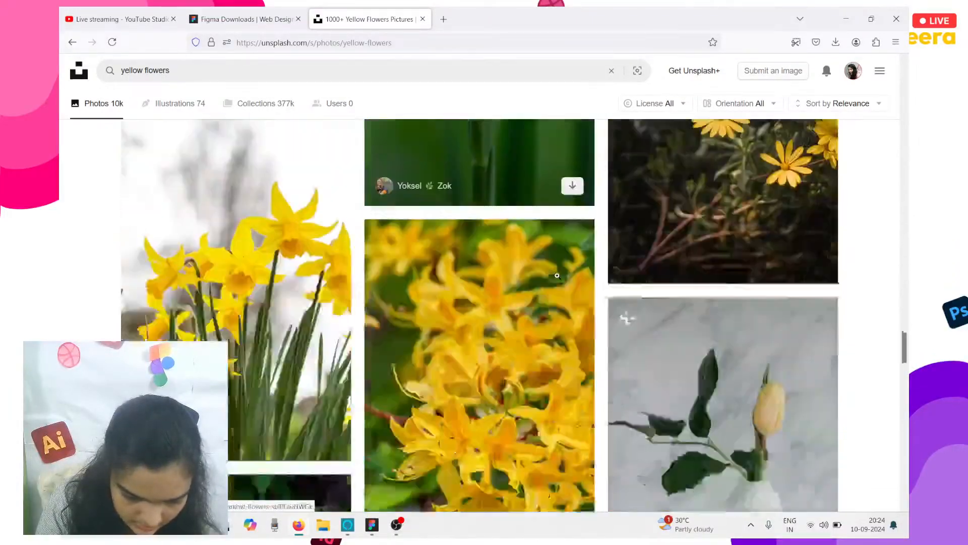
scroll(460, 301, "down", 2)
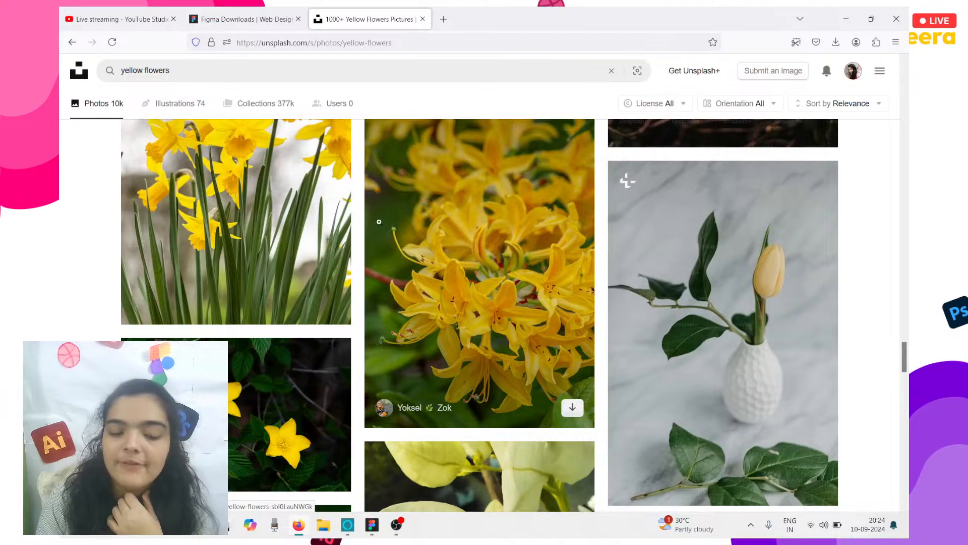
left_click(573, 408)
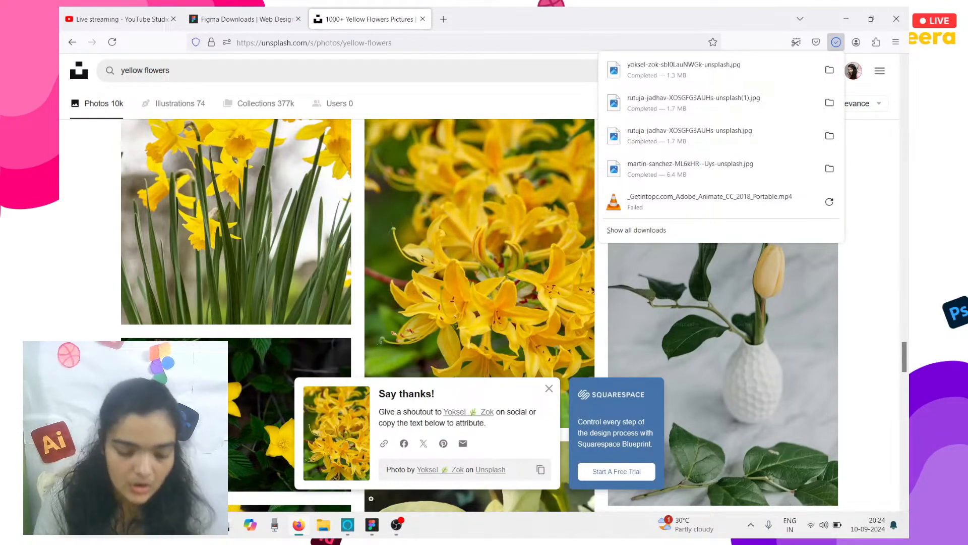
Switch back to Figma and fill the selected letter A with the downloaded yellow flowers photo from the Downloads folder
left_click(380, 533)
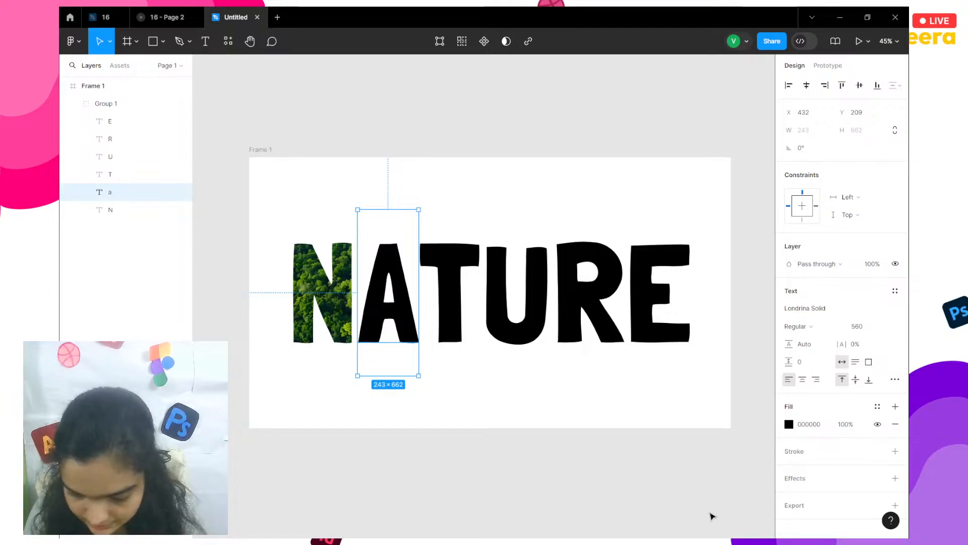
left_click(789, 424)
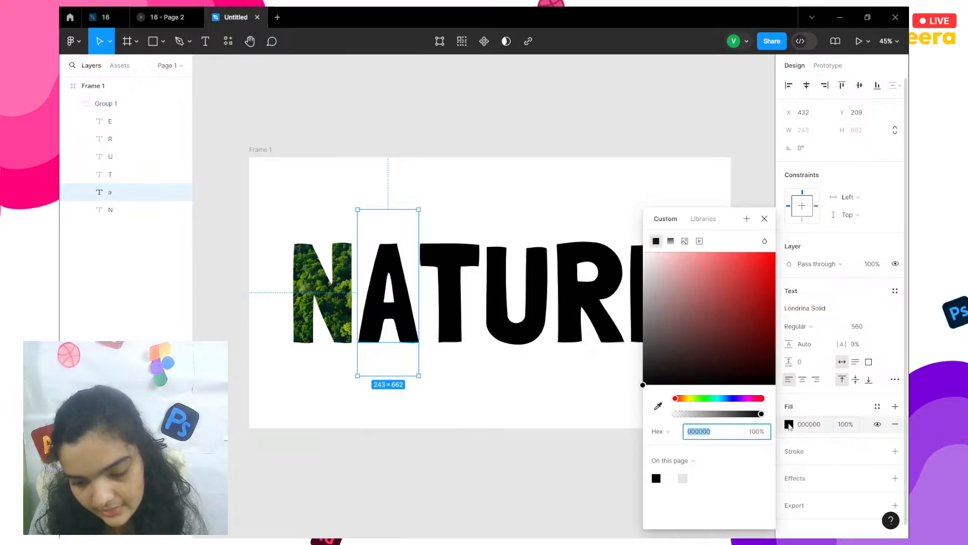
left_click(684, 241)
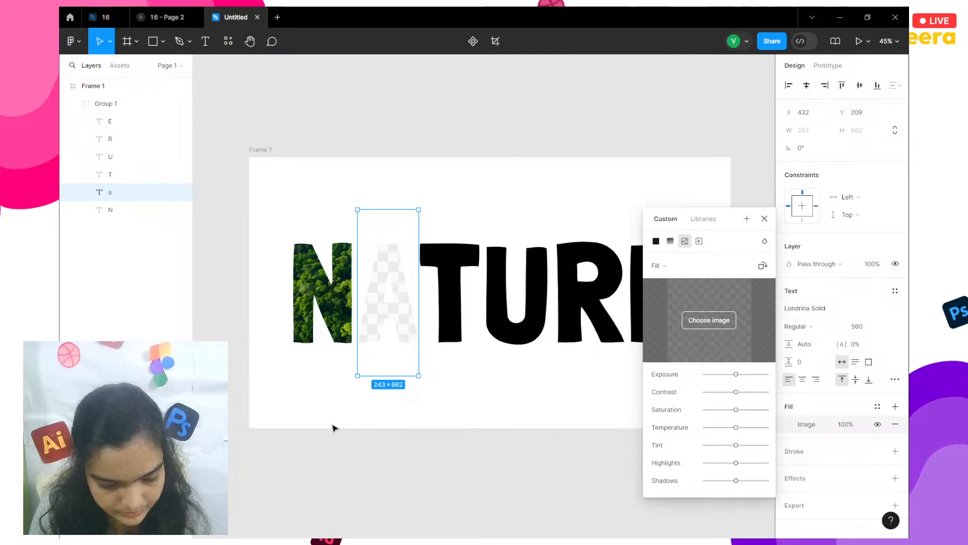
left_click(694, 331)
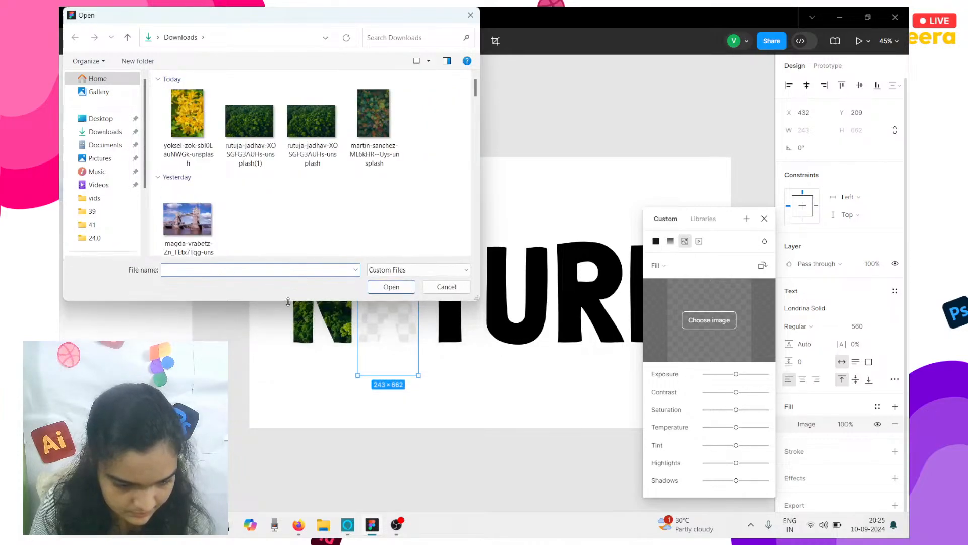
left_click(187, 121)
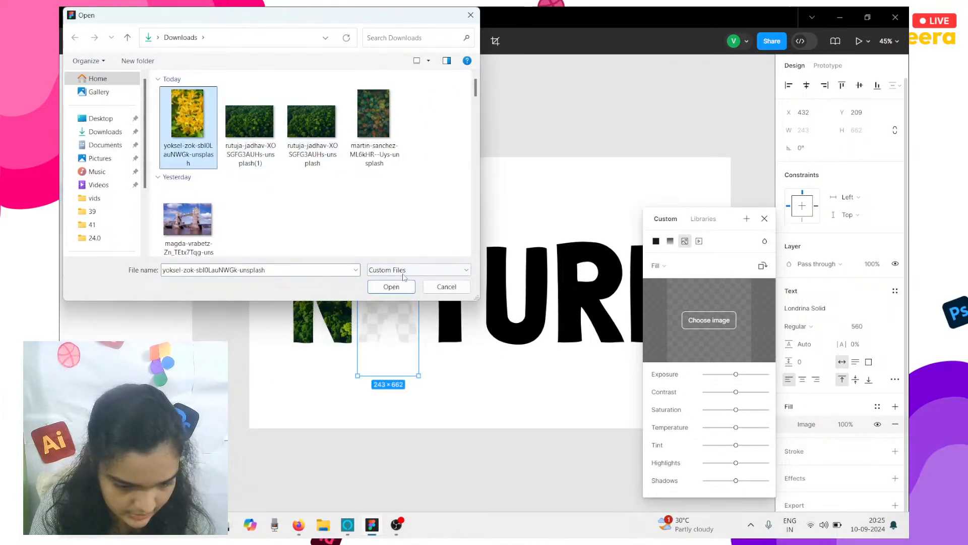
left_click(391, 286)
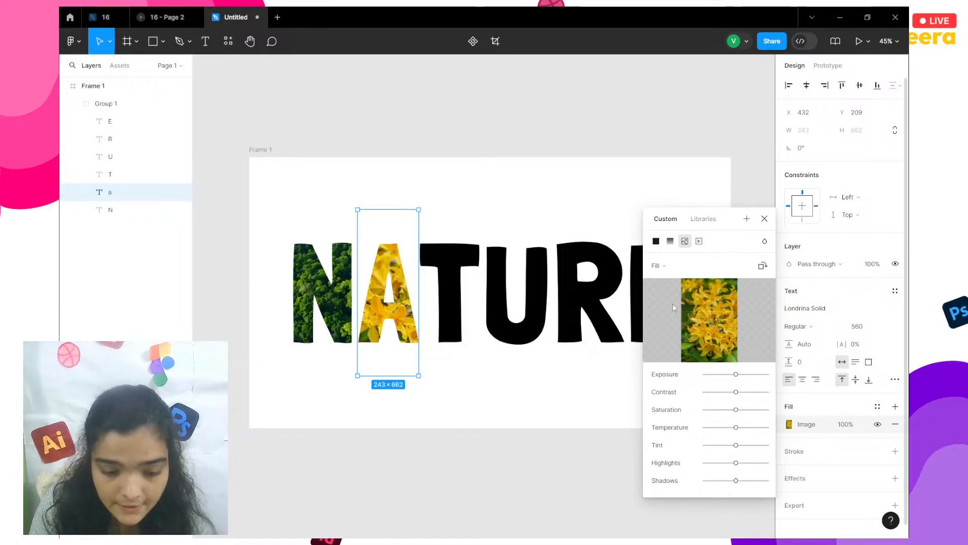
Set the letter A's image fill to Crop and shift the yellow flowers photo slightly up and left within the letter
left_click(662, 263)
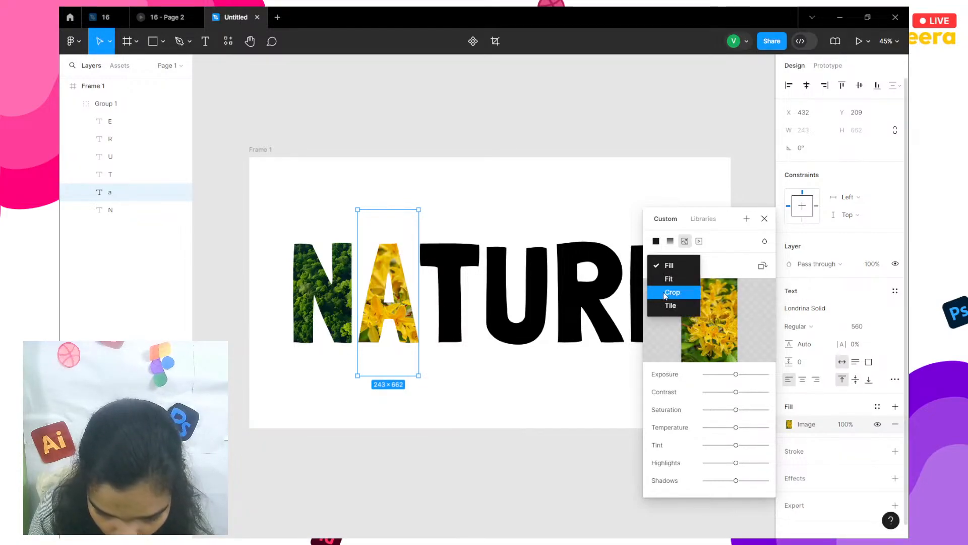
left_click(663, 292)
mouse_move(401, 296)
left_mouse_down()
mouse_move(397, 304)
mouse_move(392, 291)
left_mouse_up()
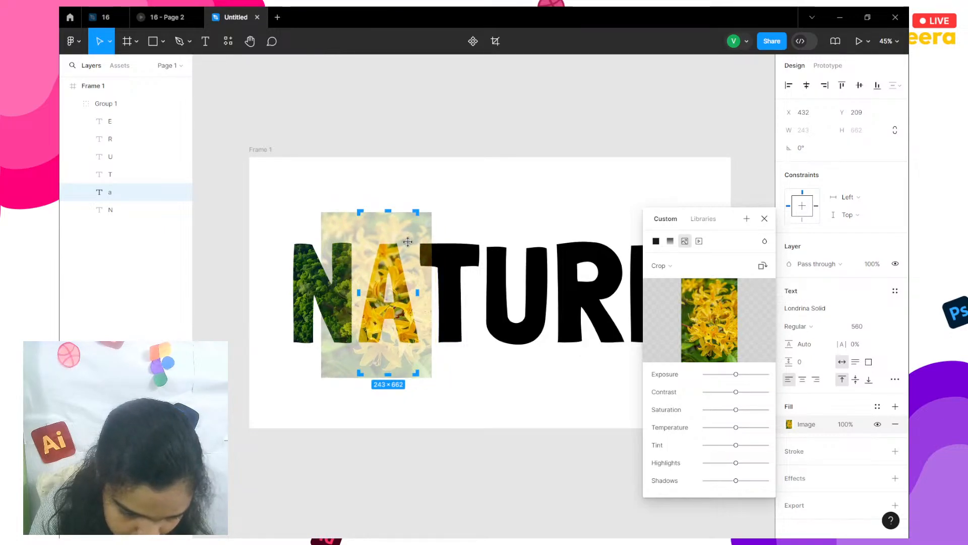
left_click(516, 145)
left_click(517, 145)
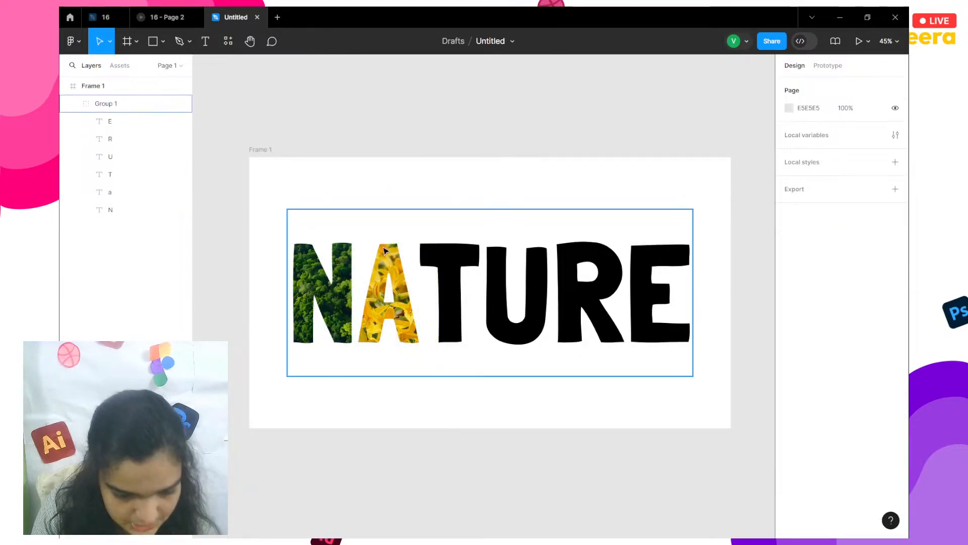
left_click(404, 286)
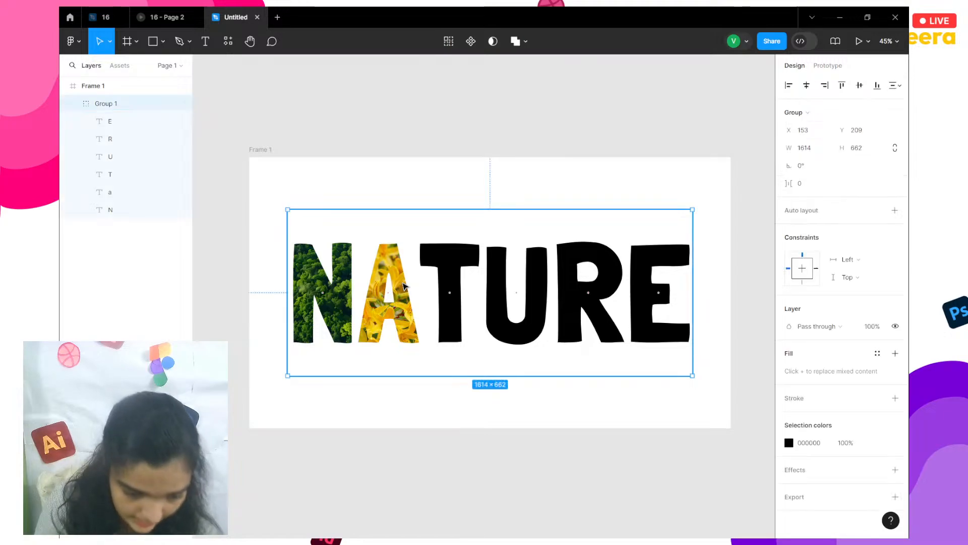
left_click(403, 286)
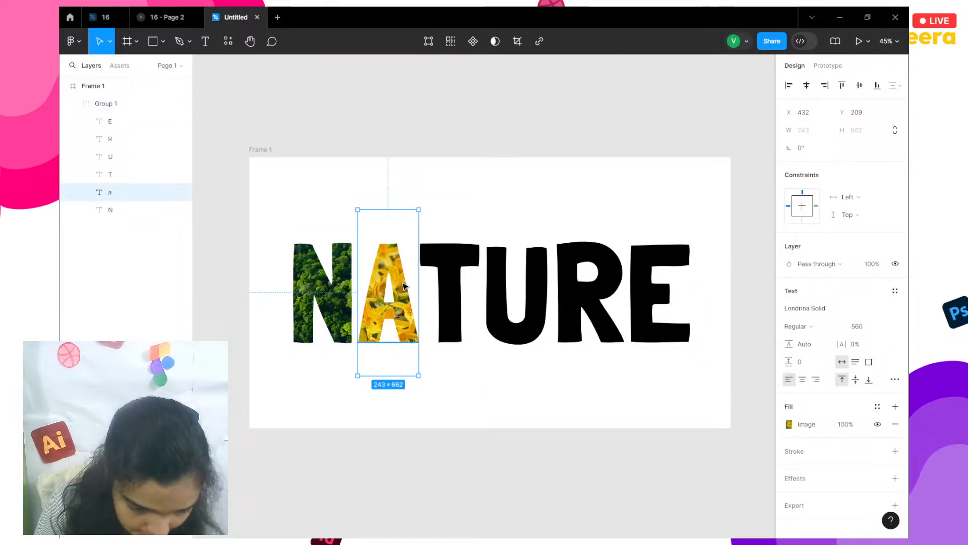
left_click(525, 459)
Switch to Unsplash in the browser, change the photo search to "red flowers" and look through the results for a suitable image
key("super+Tab")
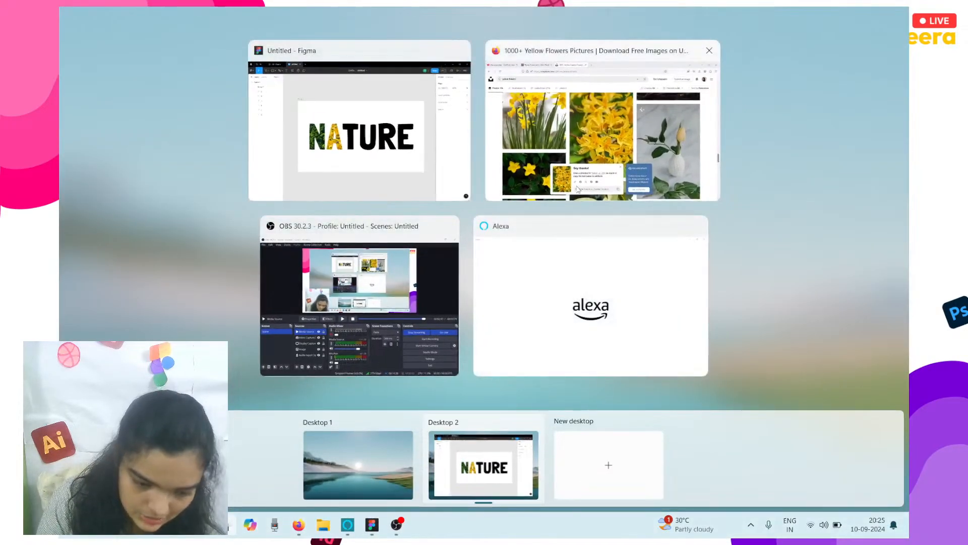
left_click(521, 197)
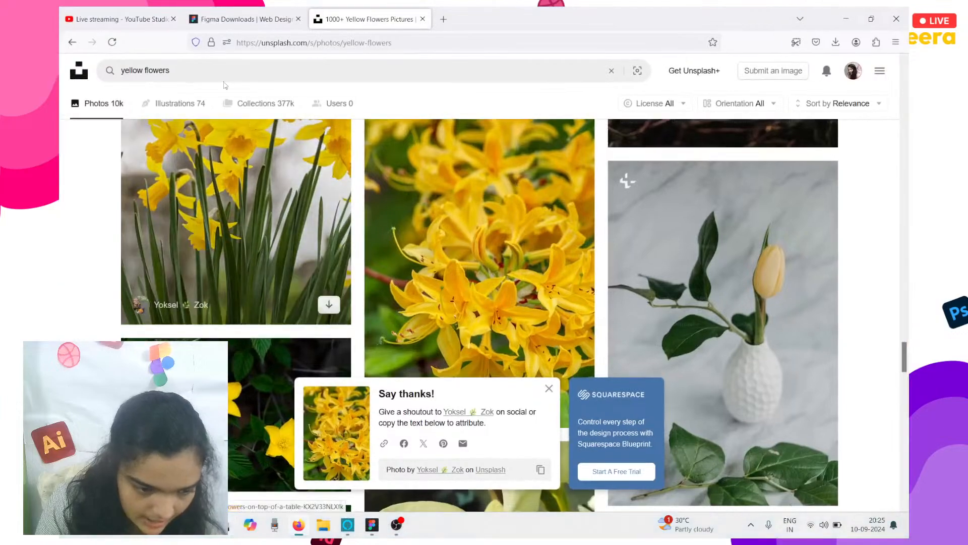
double_click(178, 77)
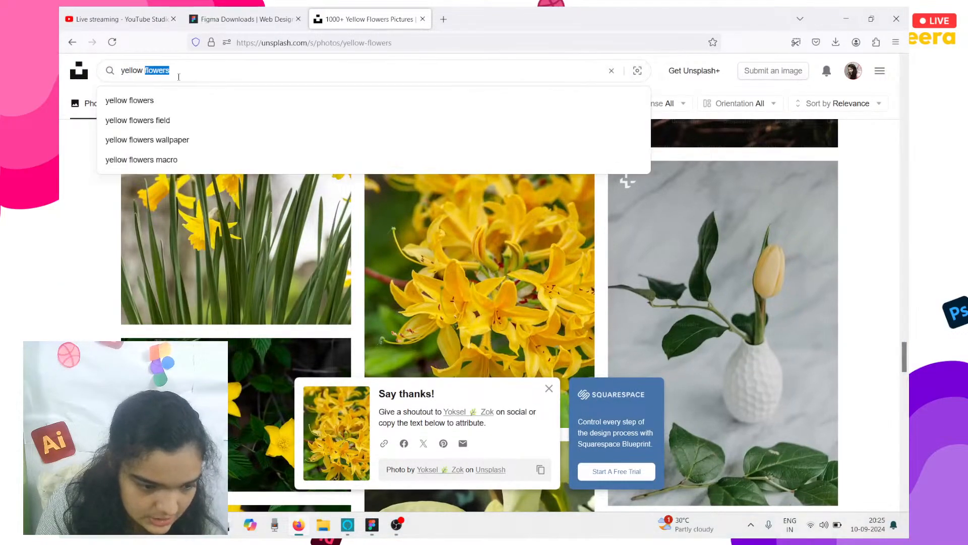
double_click(132, 71)
type("red")
key("Return")
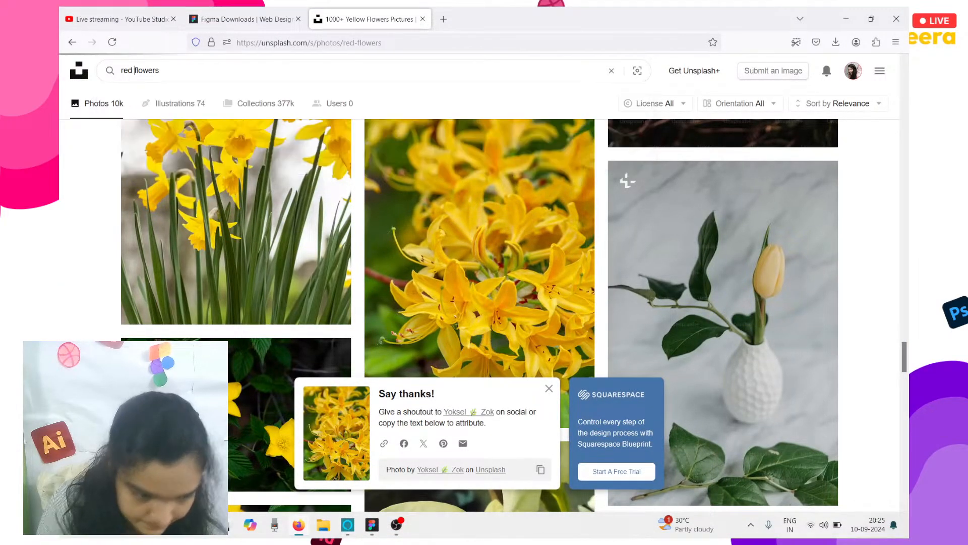
scroll(290, 274, "down", 10)
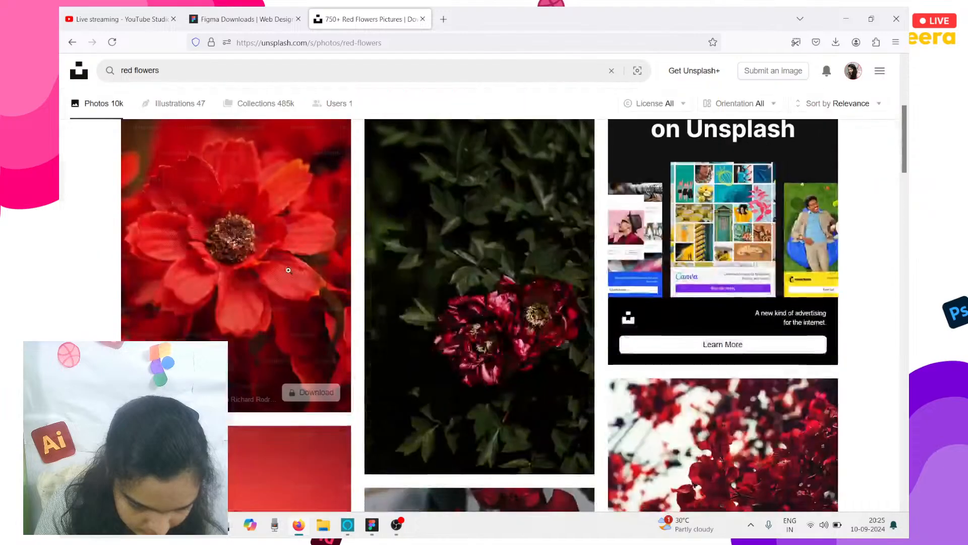
scroll(483, 257, "down", 15)
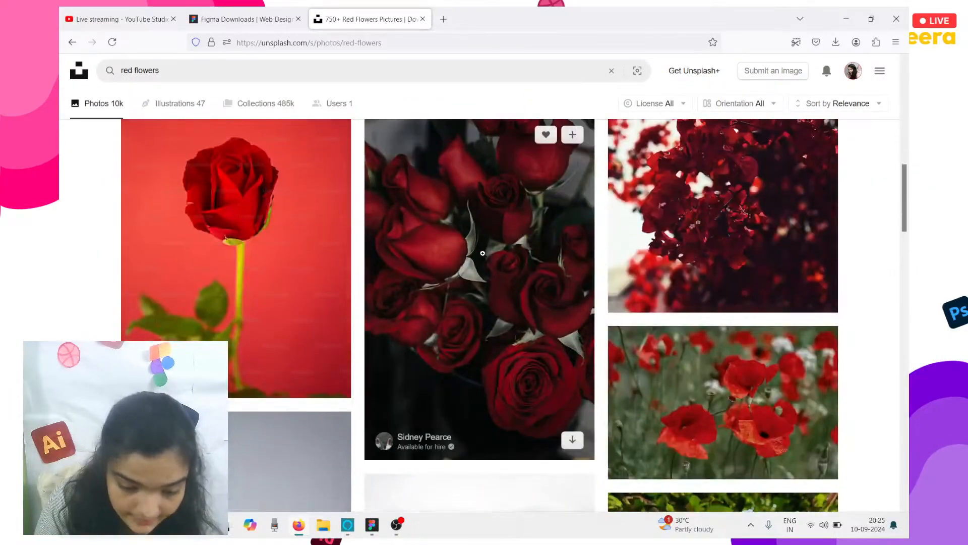
scroll(483, 253, "down", 15)
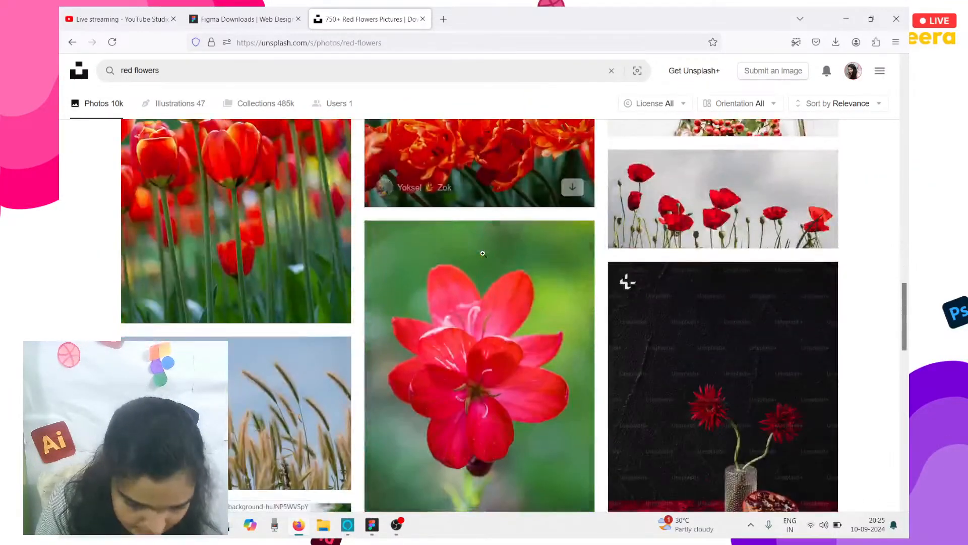
scroll(483, 253, "down", 4)
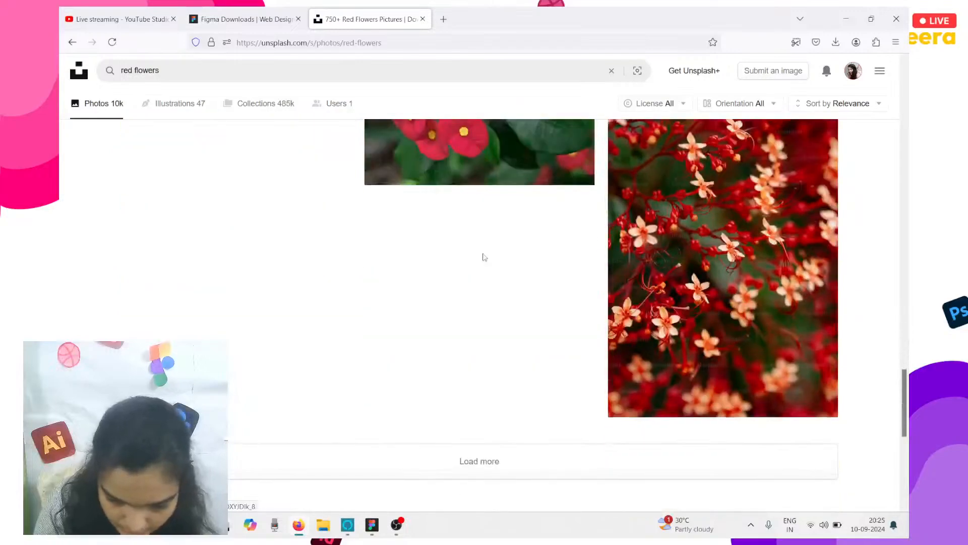
Change the photo search to "red fruits"
double_click(147, 65)
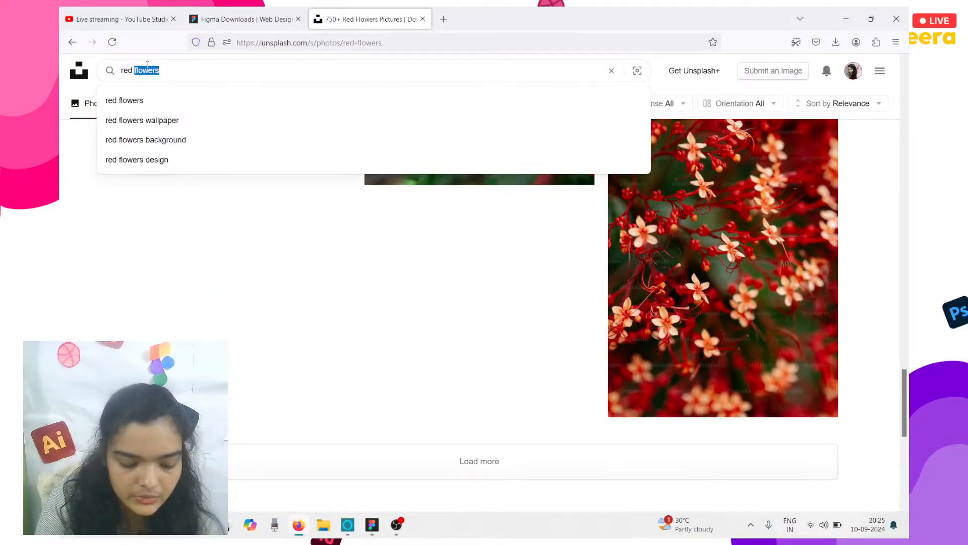
type("fr")
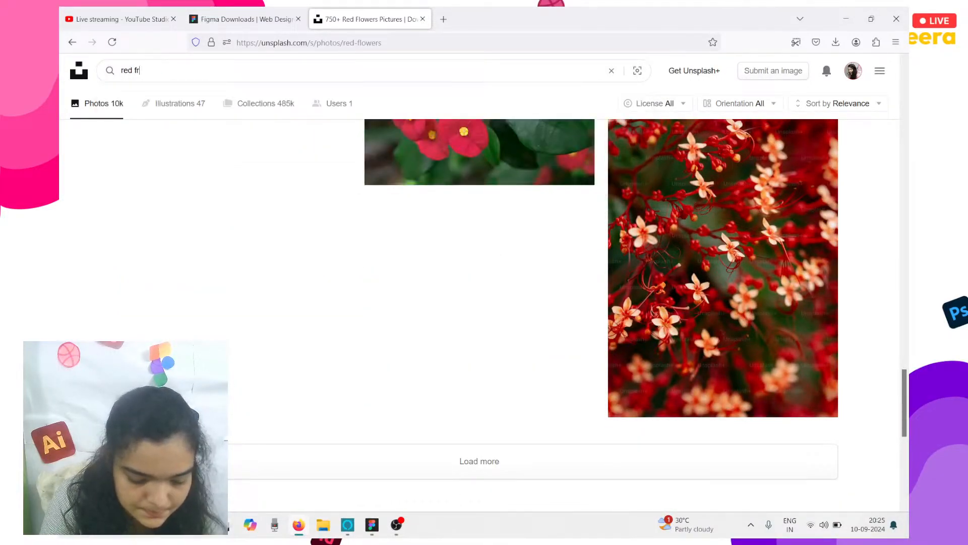
type("iuits")
key("Return")
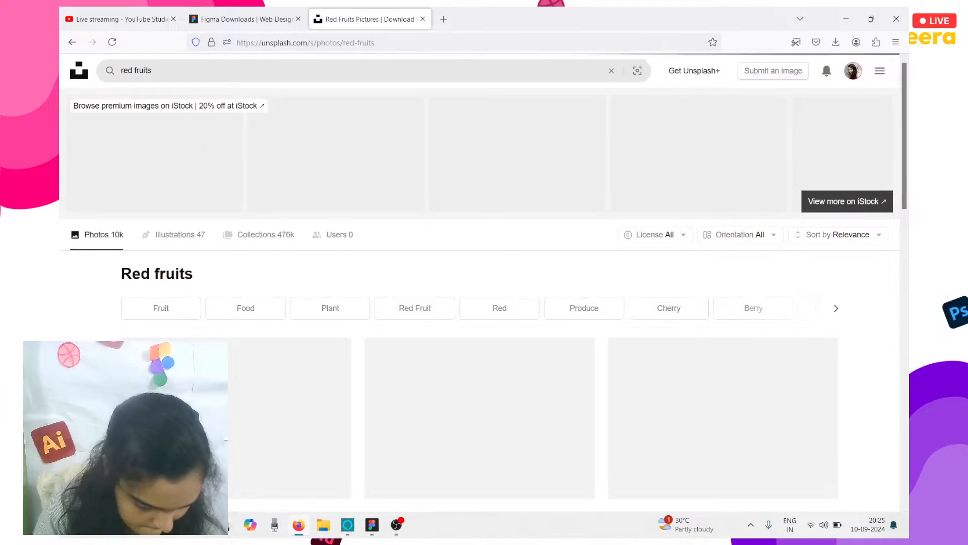
Look through the red fruits results and download the close-up photo of raspberries beside red cherries
scroll(301, 156, "down", 4)
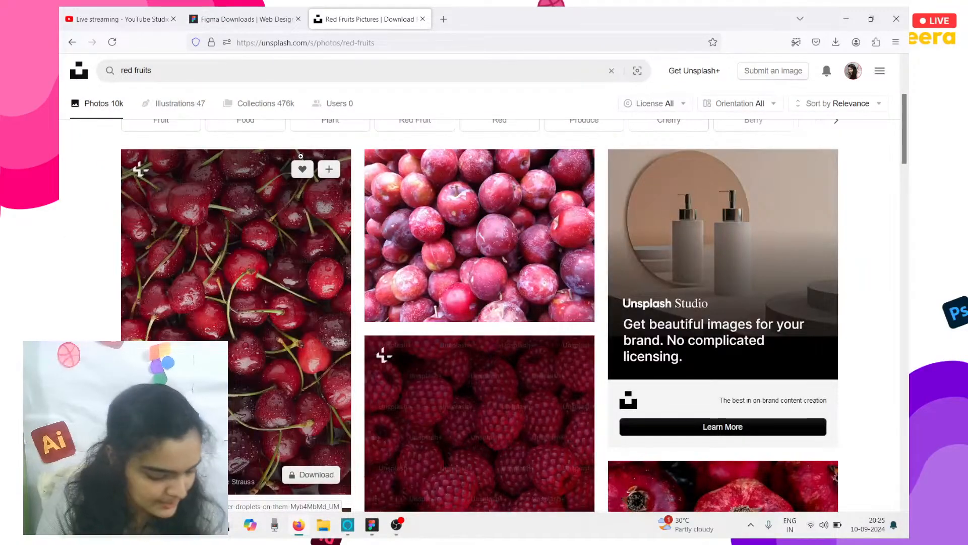
scroll(443, 360, "down", 2)
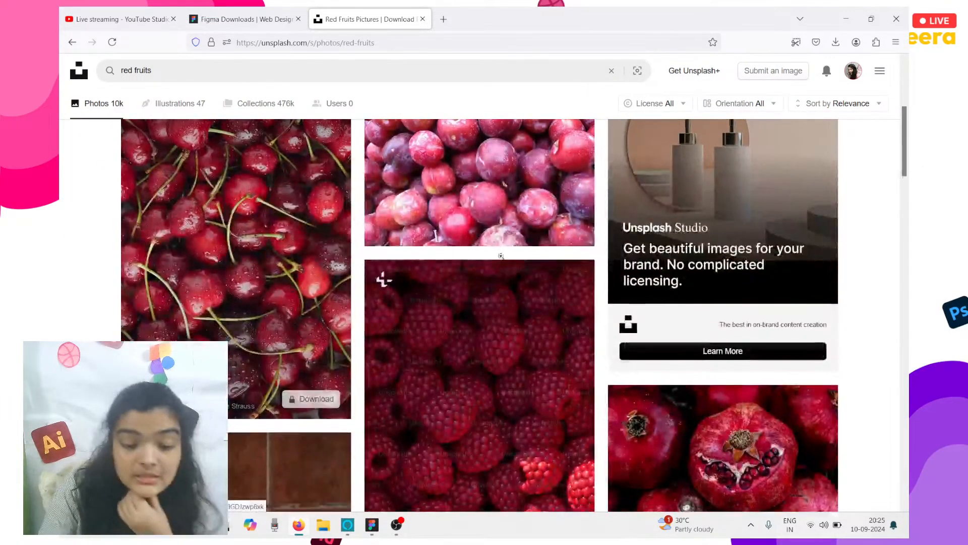
scroll(443, 360, "down", 2)
scroll(288, 234, "up", 3)
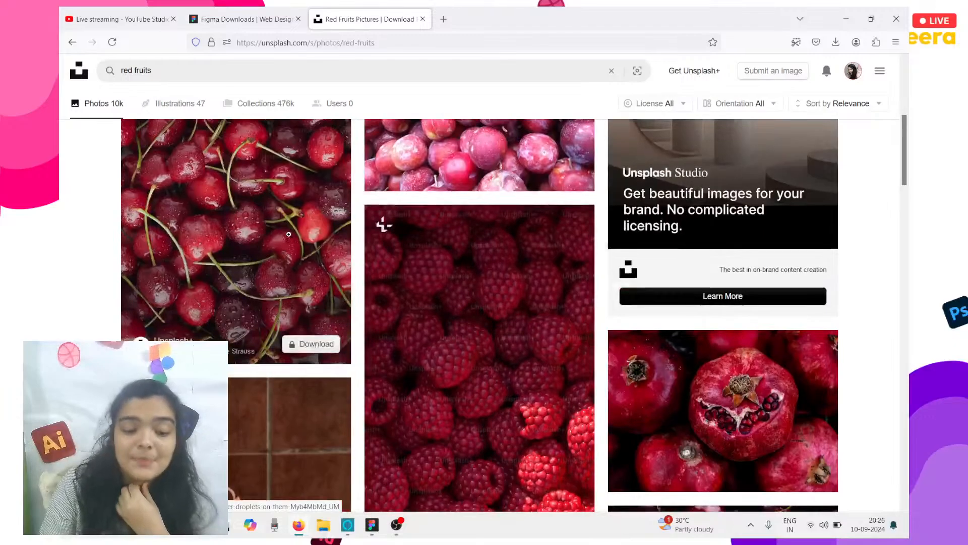
scroll(288, 234, "up", 1)
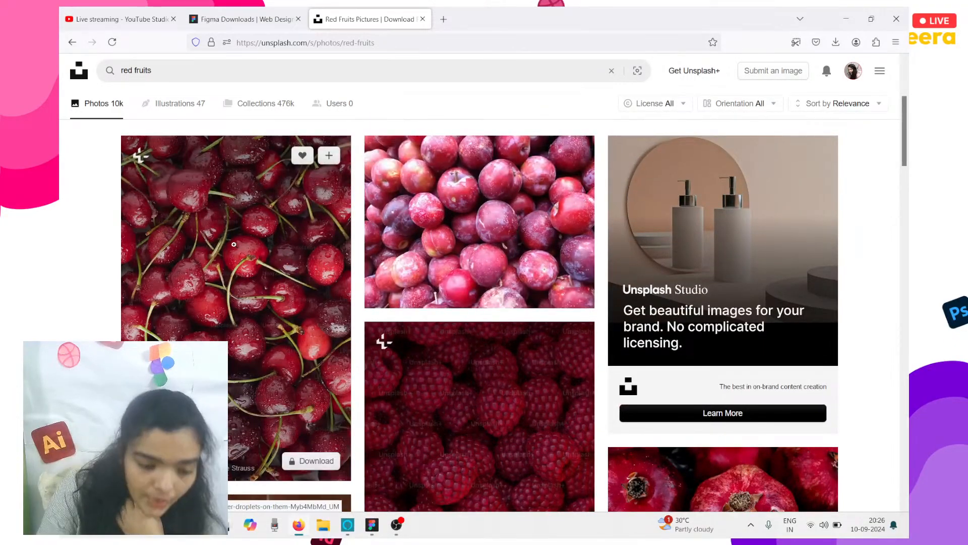
scroll(276, 333, "down", 1)
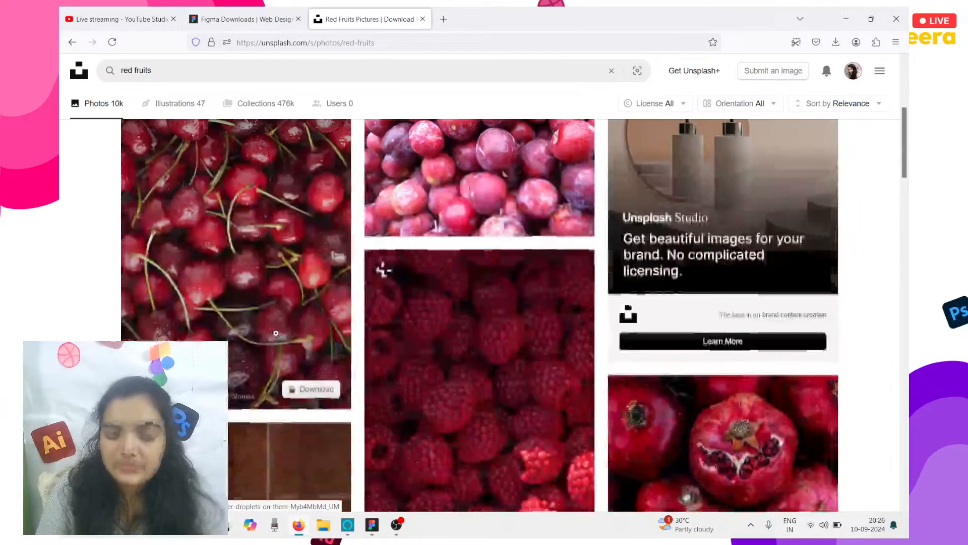
scroll(502, 250, "down", 2)
scroll(503, 250, "down", 5)
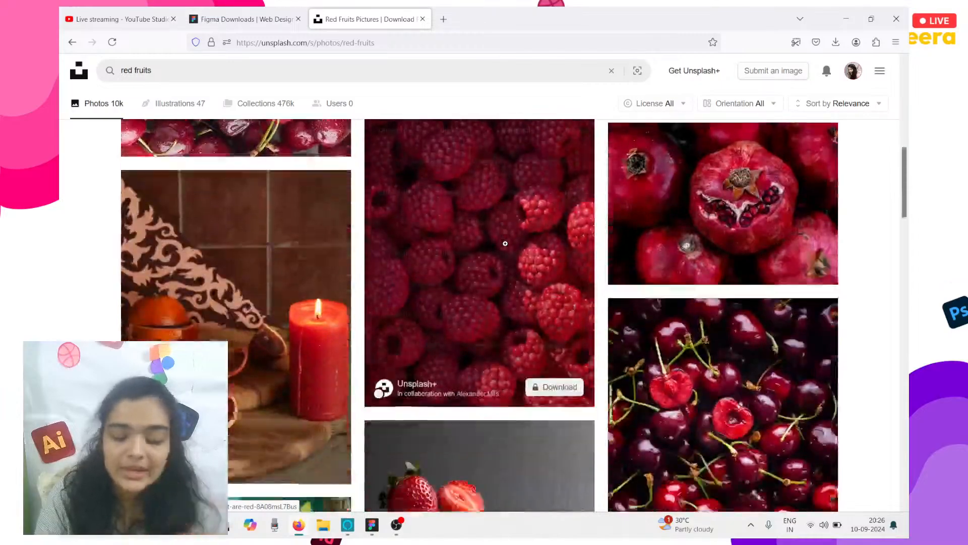
scroll(716, 221, "down", 10)
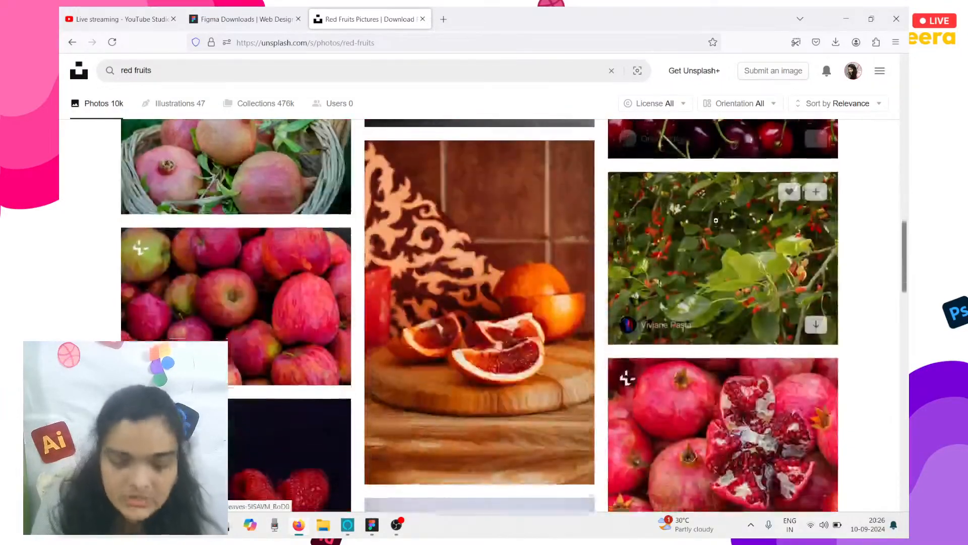
scroll(717, 222, "down", 3)
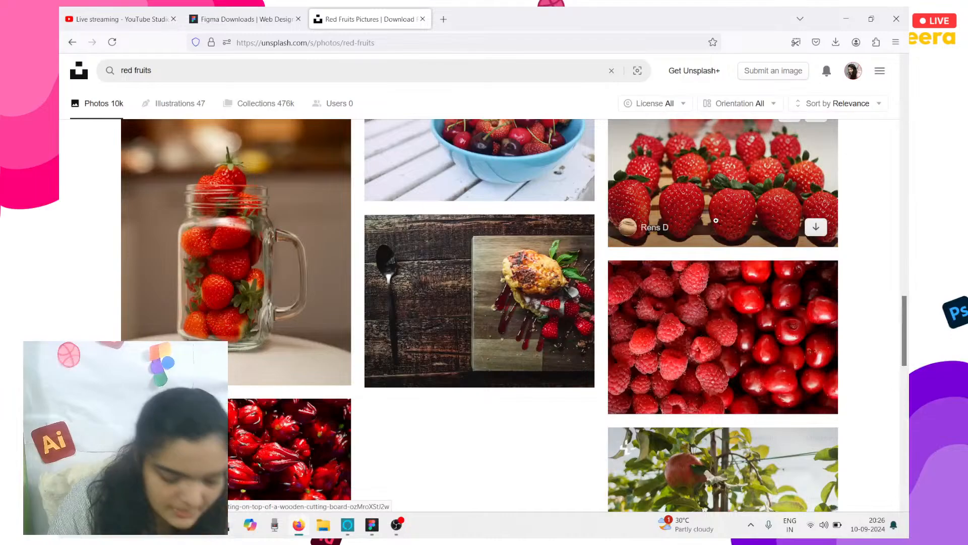
scroll(715, 221, "down", 6)
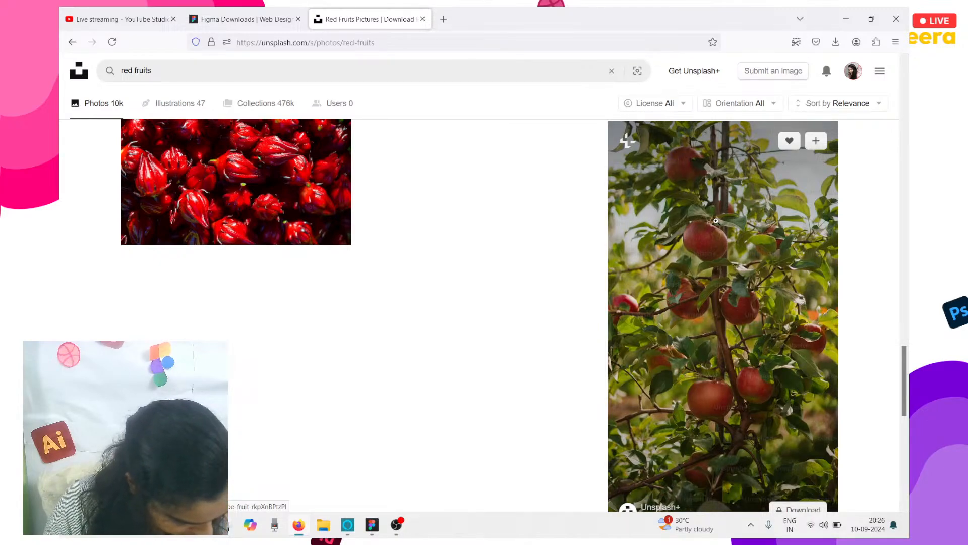
scroll(716, 220, "up", 6)
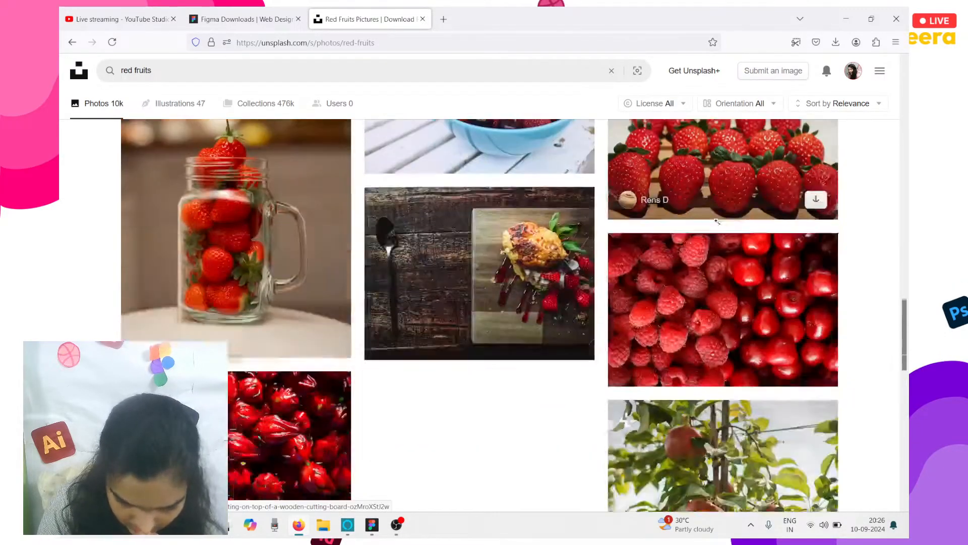
scroll(717, 221, "down", 1)
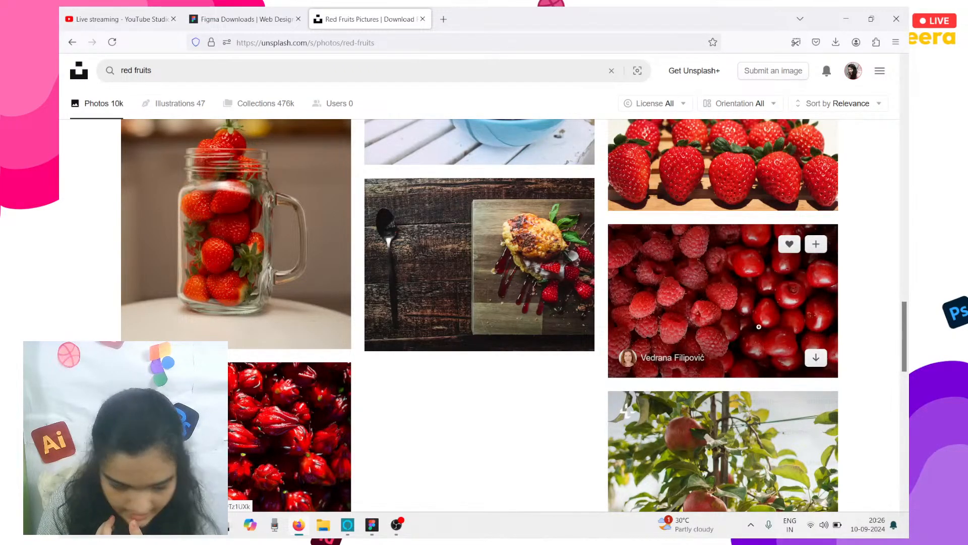
left_click(813, 360)
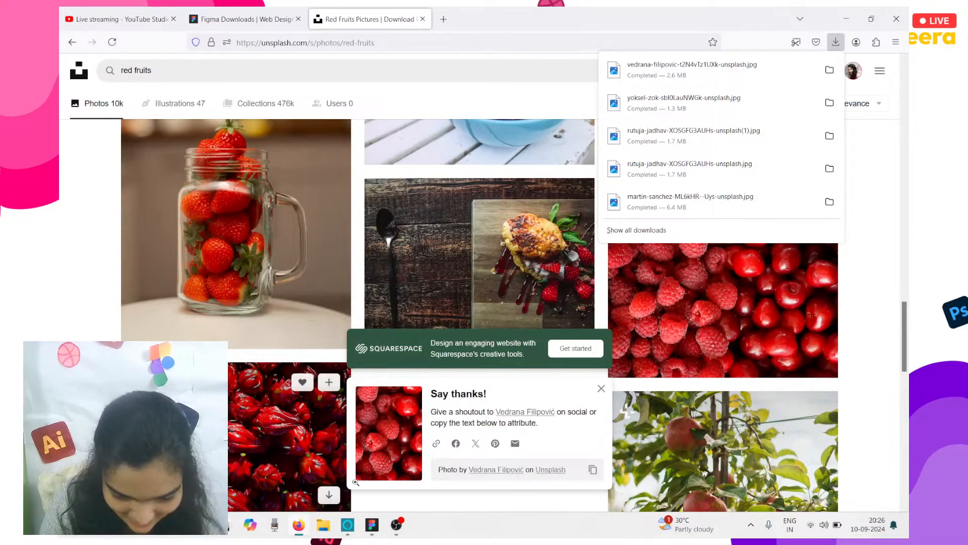
Switch back to Figma and fill the letter T with the downloaded raspberries and cherries photo from the Downloads folder
left_click(396, 524)
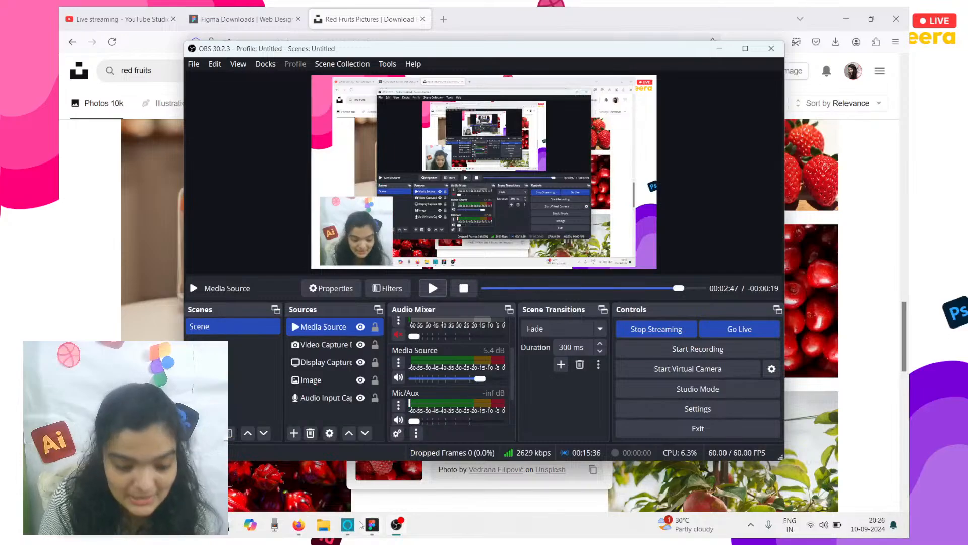
left_click(372, 525)
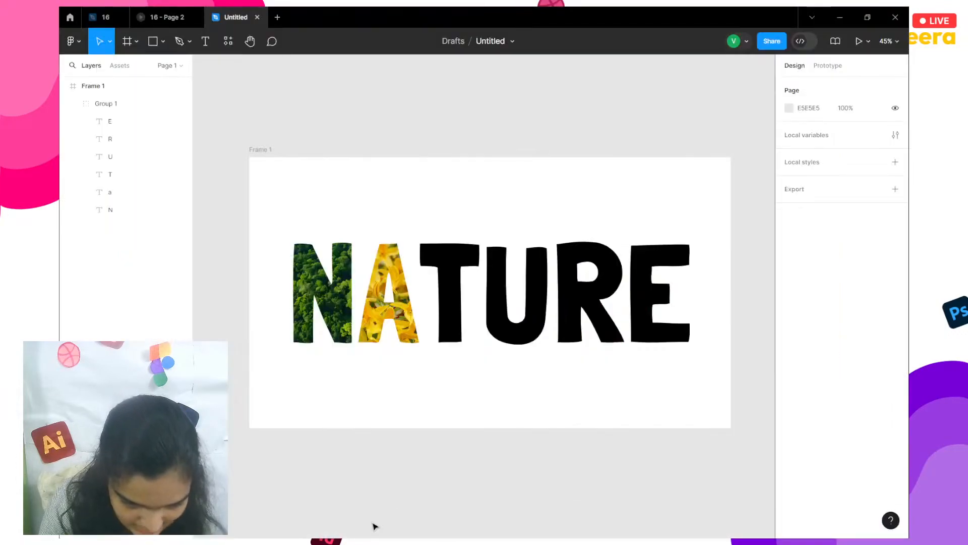
double_click(438, 279)
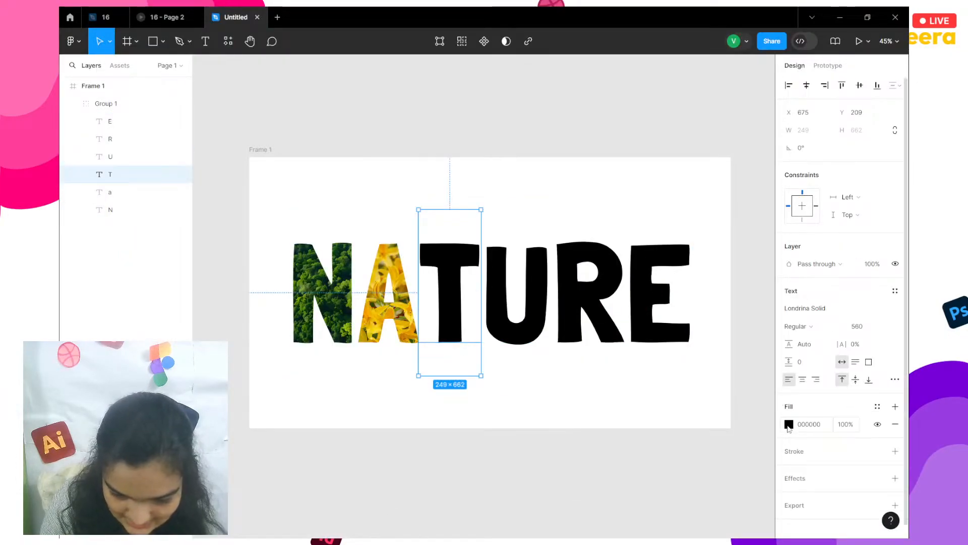
left_click(788, 424)
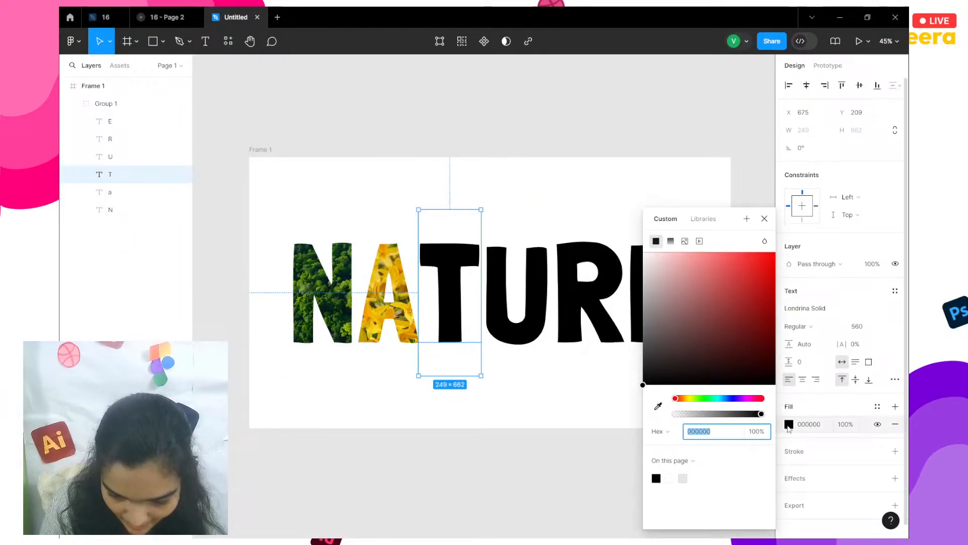
left_click(685, 240)
left_click(709, 322)
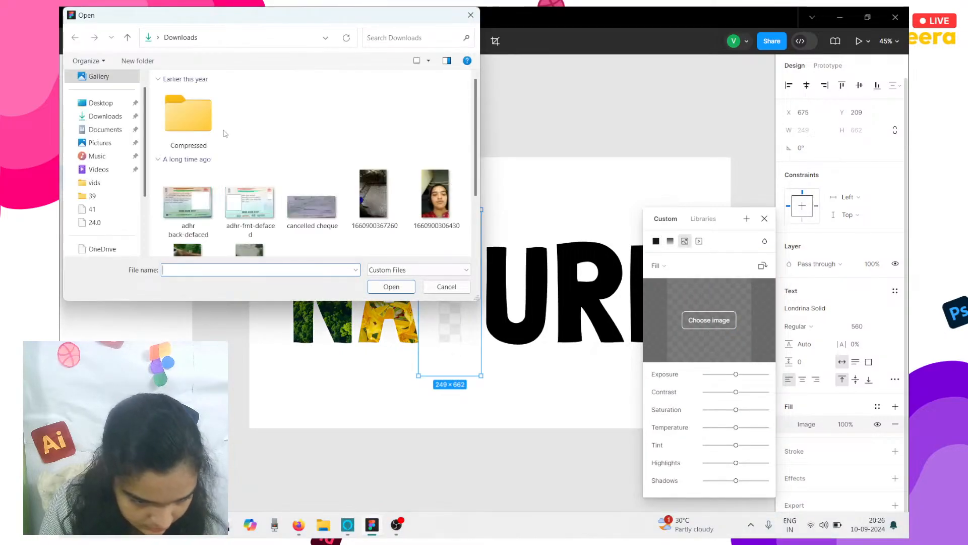
left_click(202, 125)
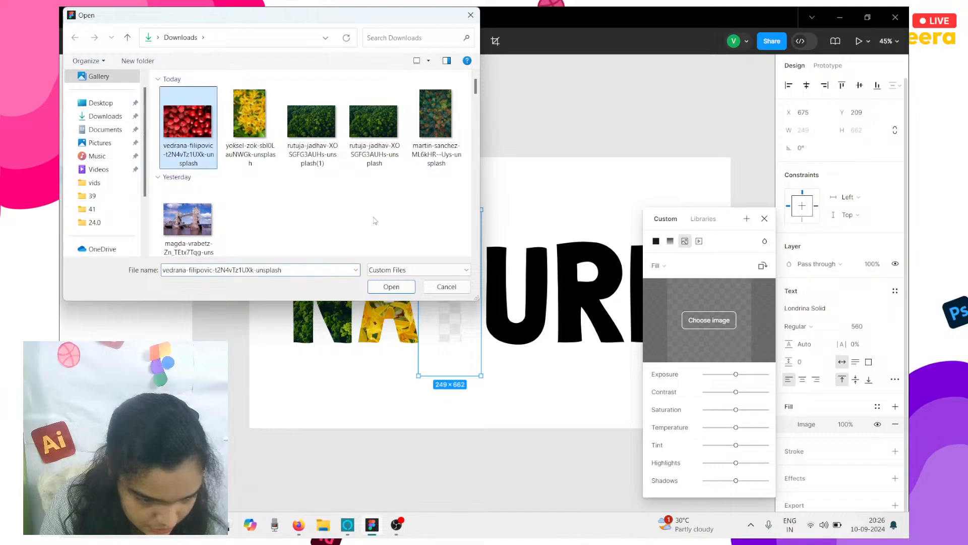
left_click(396, 286)
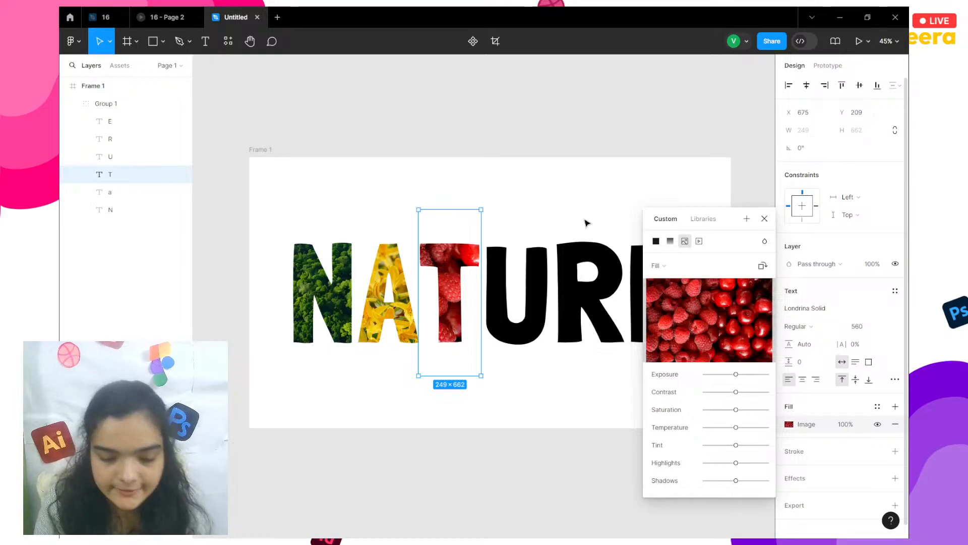
Crop the photo fill of the letter T and reposition it so the raspberry part of the image covers the letter
key("Escape")
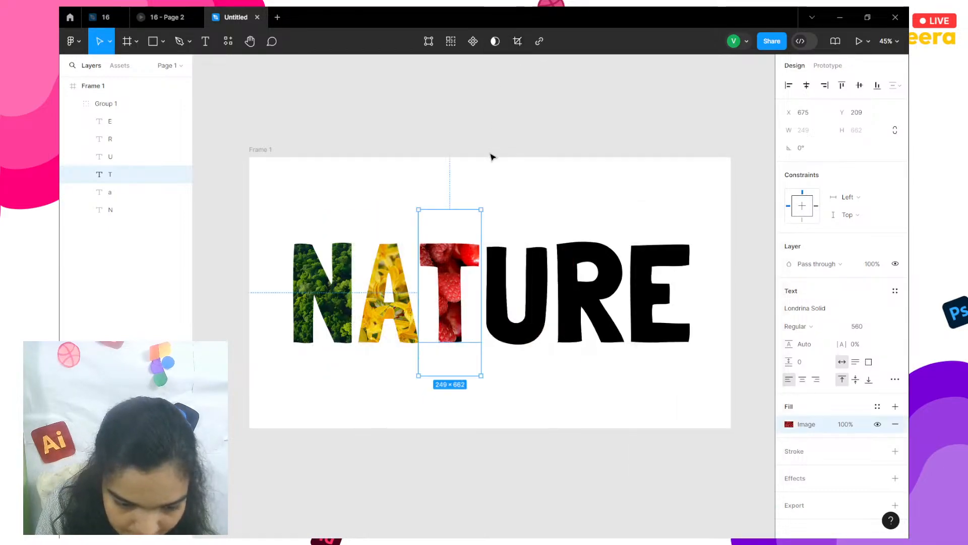
left_click(516, 40)
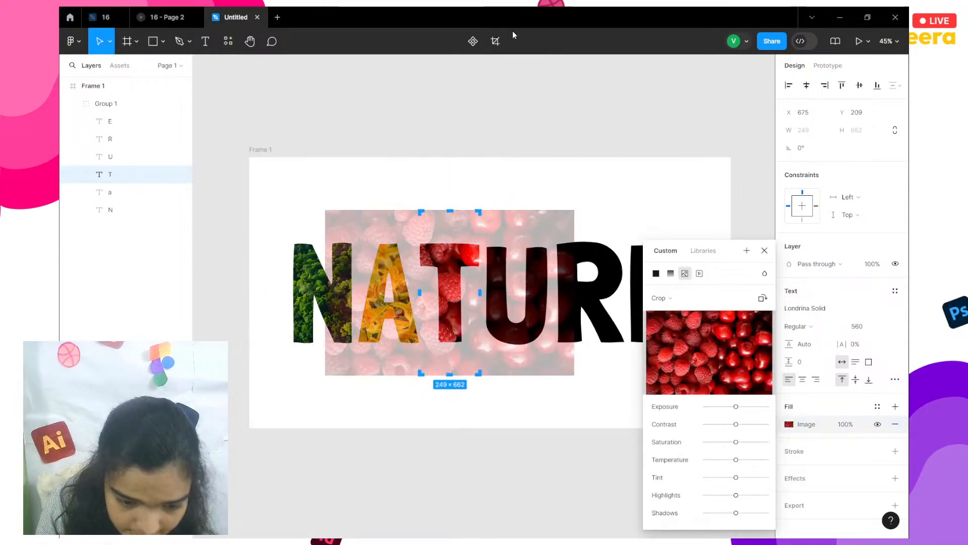
mouse_move(439, 299)
left_mouse_down()
mouse_move(420, 295)
mouse_move(439, 291)
left_mouse_up()
left_click(553, 199)
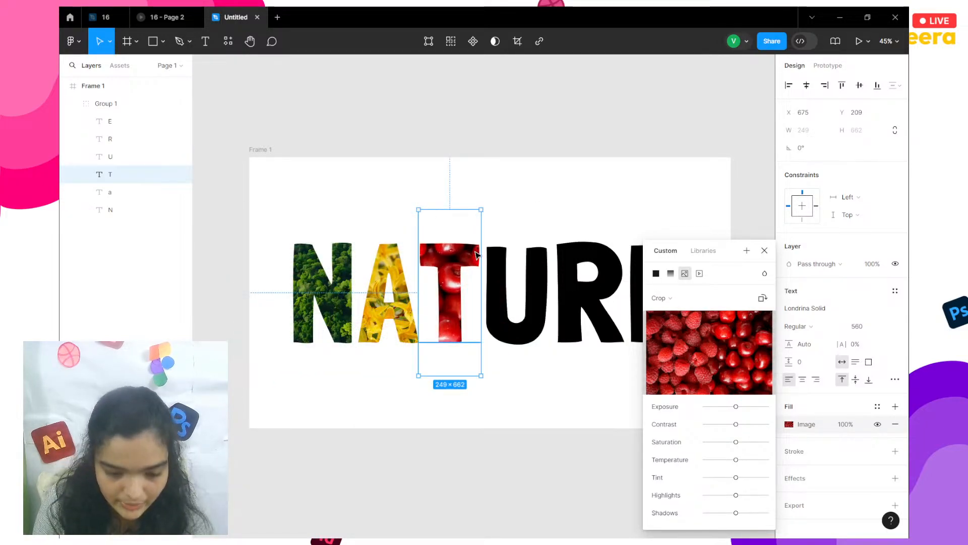
left_click(517, 41)
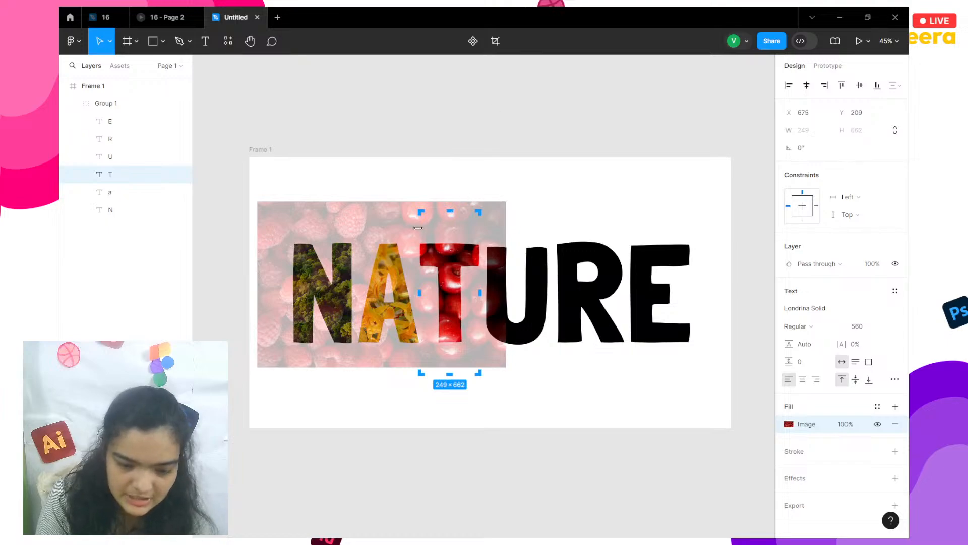
left_click_drag(345, 254, 457, 239)
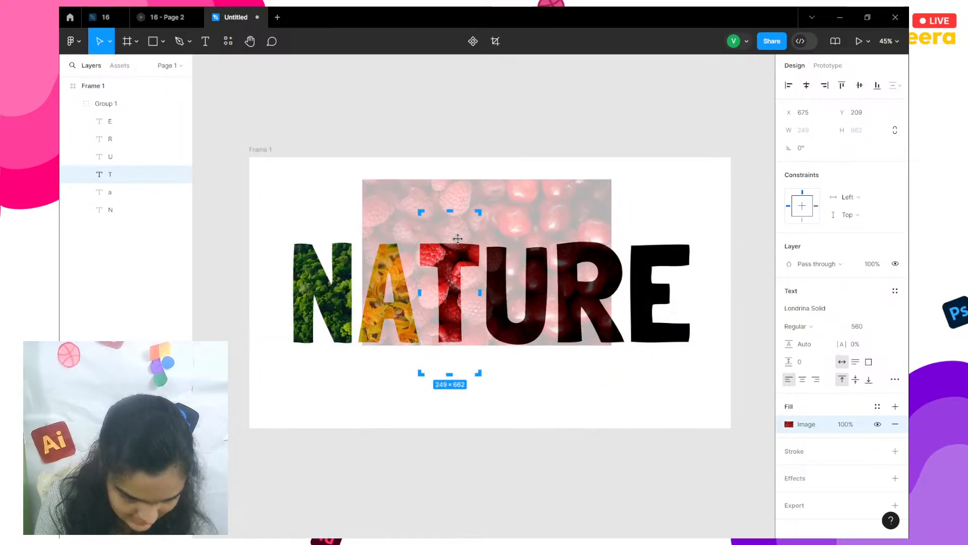
left_click(489, 175)
left_click(489, 175)
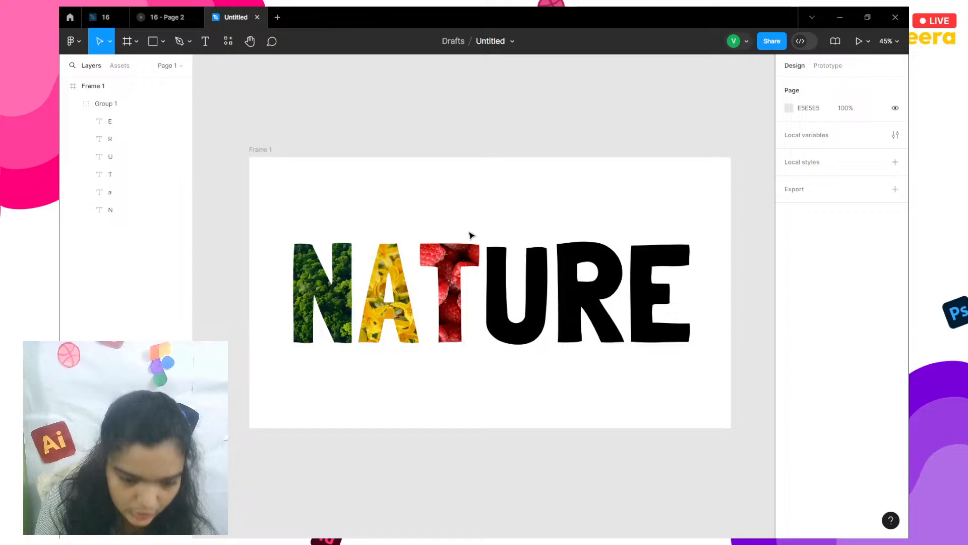
Enlarge the cropped photo inside the letter T and shift it so larger raspberries fill the letter
double_click(461, 271)
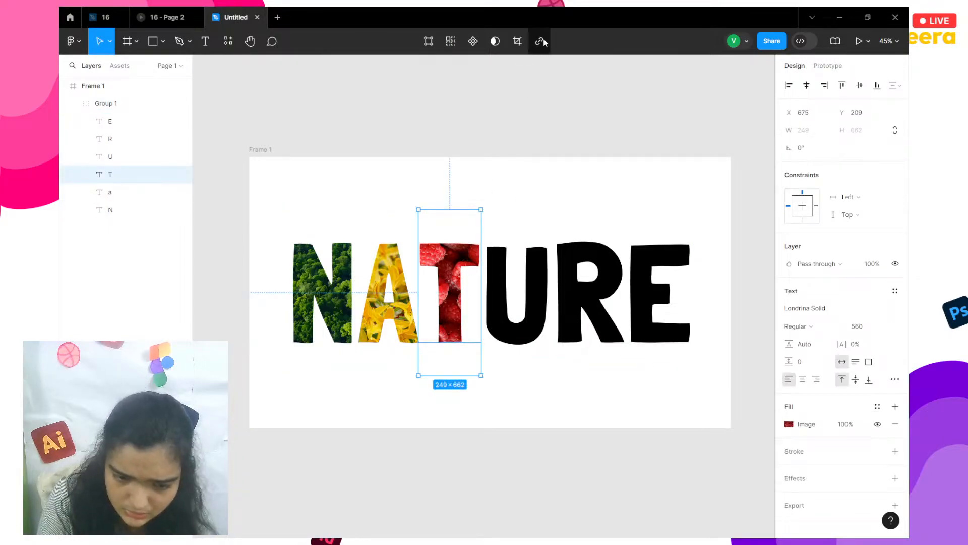
left_click(517, 41)
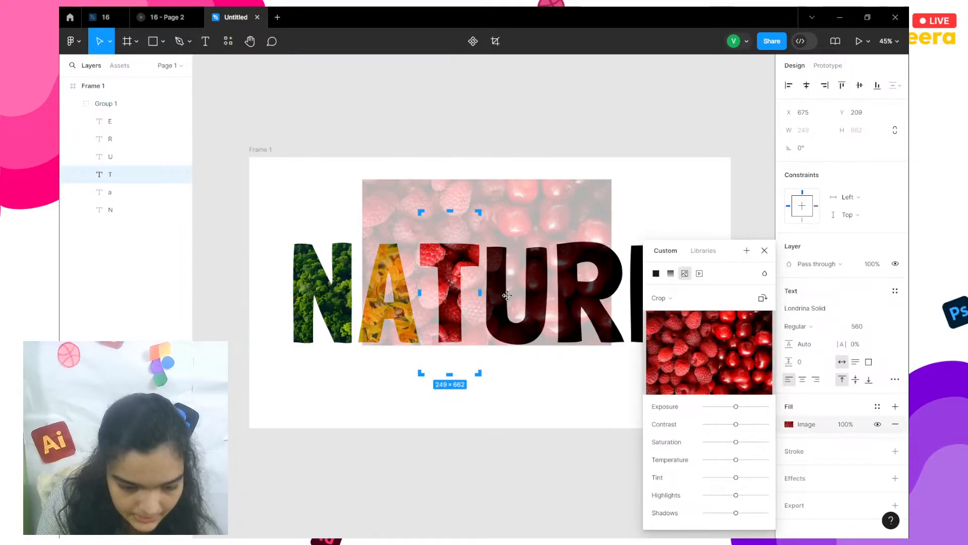
left_click_drag(514, 182, 547, 114)
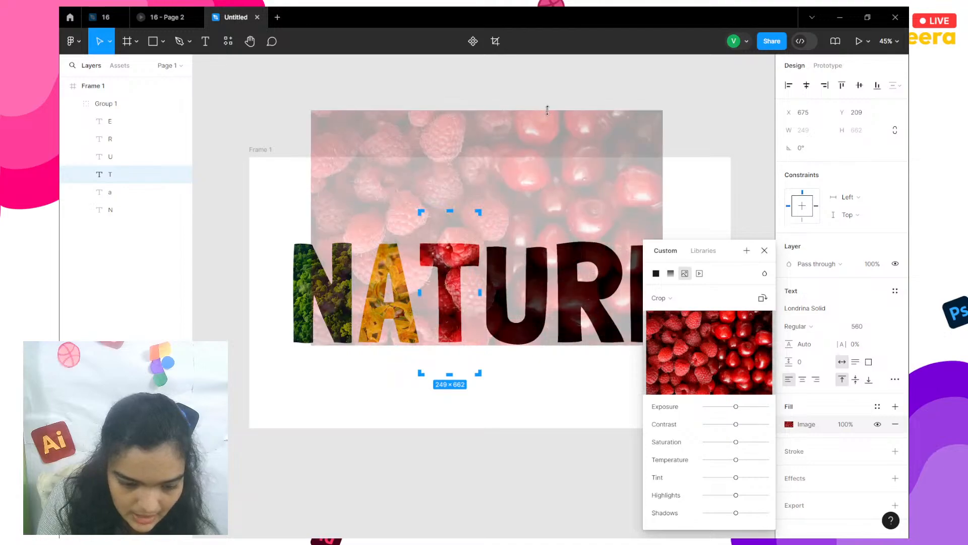
left_click_drag(571, 278, 595, 219)
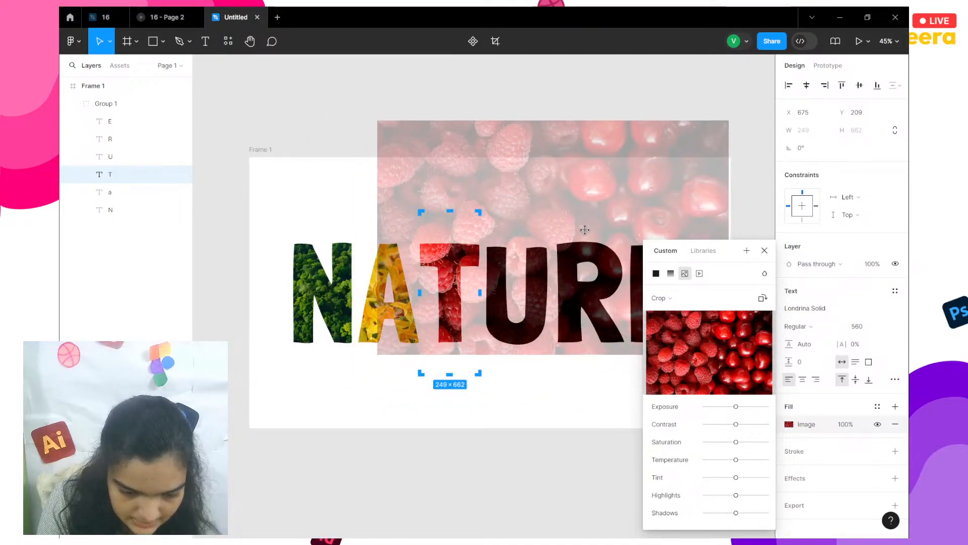
key("Escape")
key("Escape")
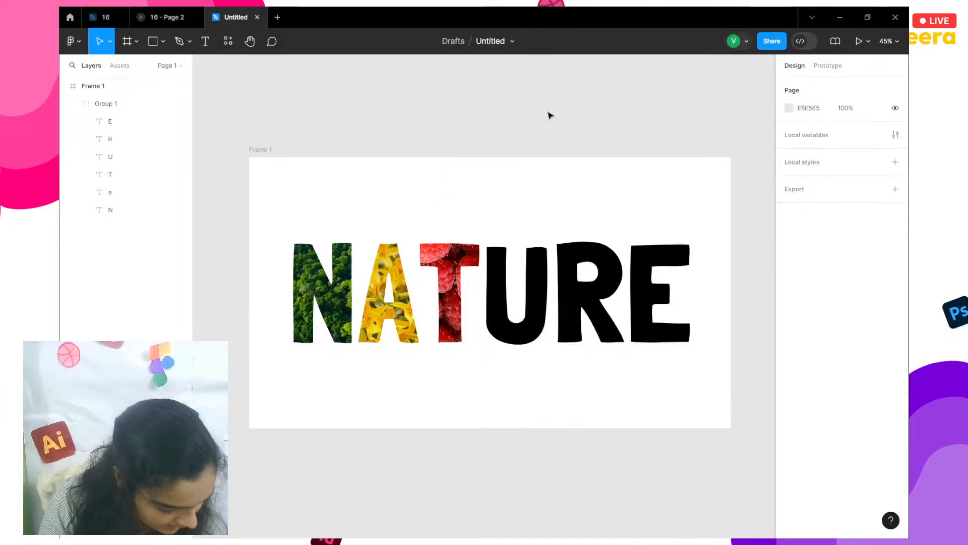
scroll(549, 115, "right", 3)
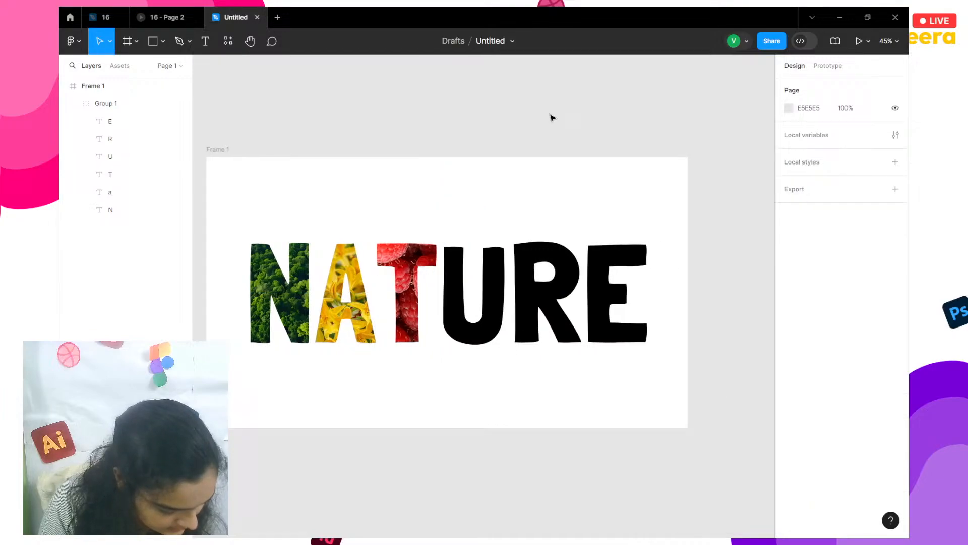
left_click(437, 264)
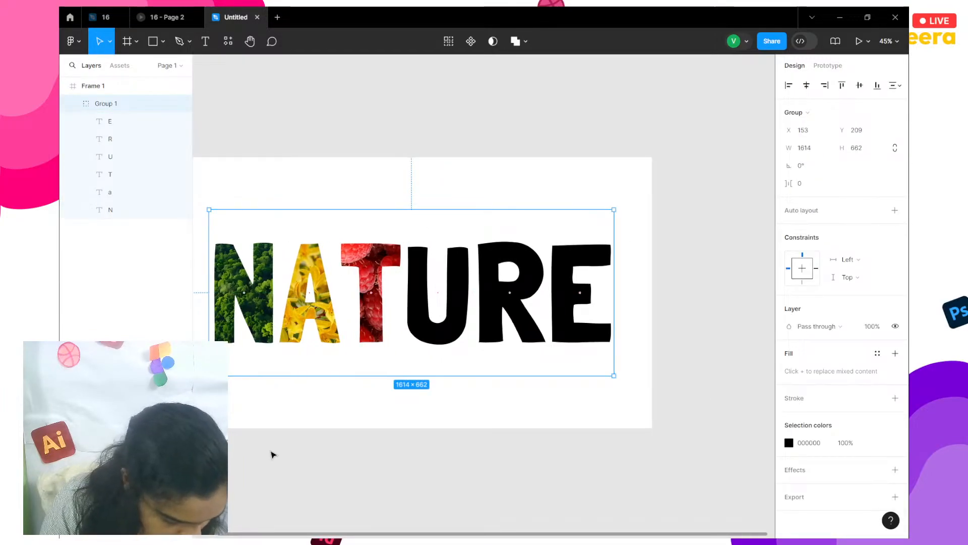
scroll(271, 454, "down", 3)
Switch to Unsplash in the browser and change the photo search to "purple flowers"
key("super+Tab")
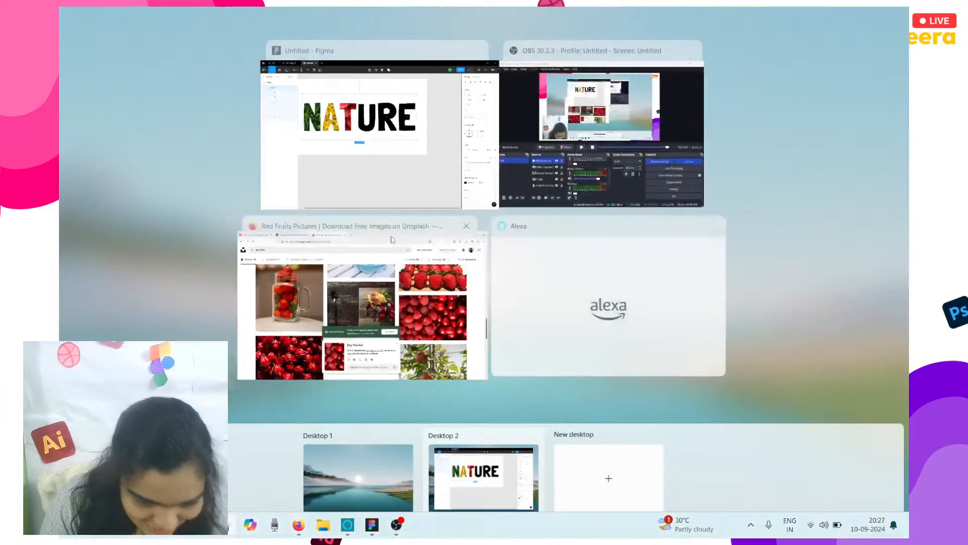
left_click(427, 233)
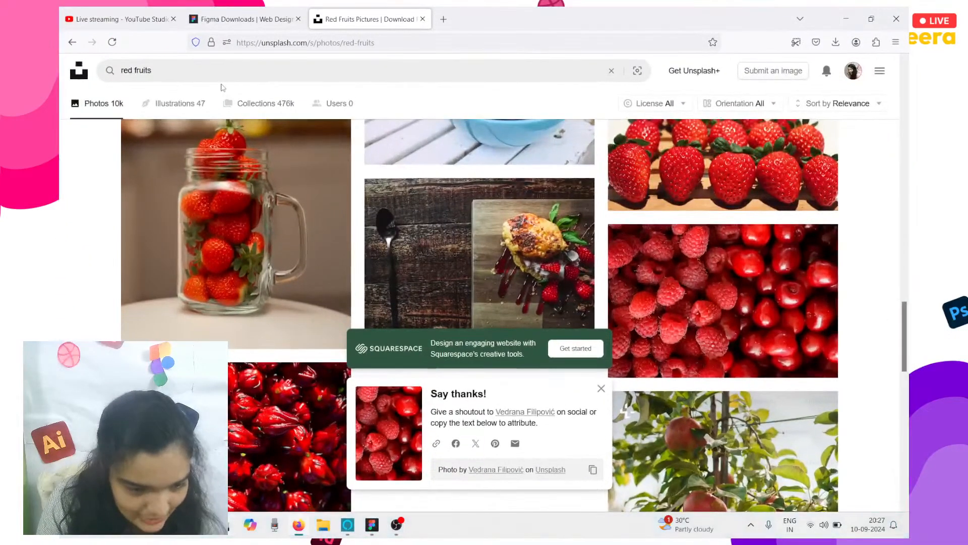
double_click(216, 79)
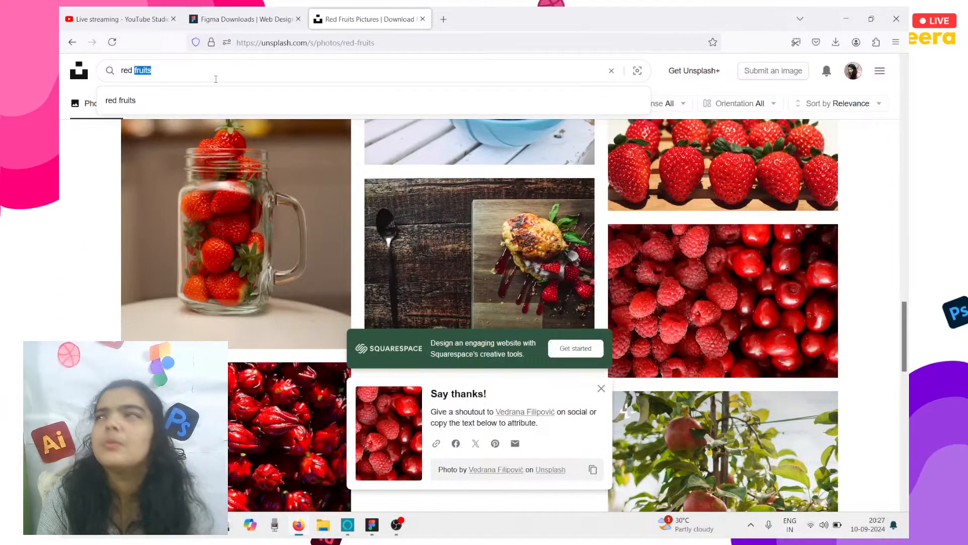
key("BackSpace")
key("BackSpace")
key("BackSpace")
key("BackSpace")
key("BackSpace")
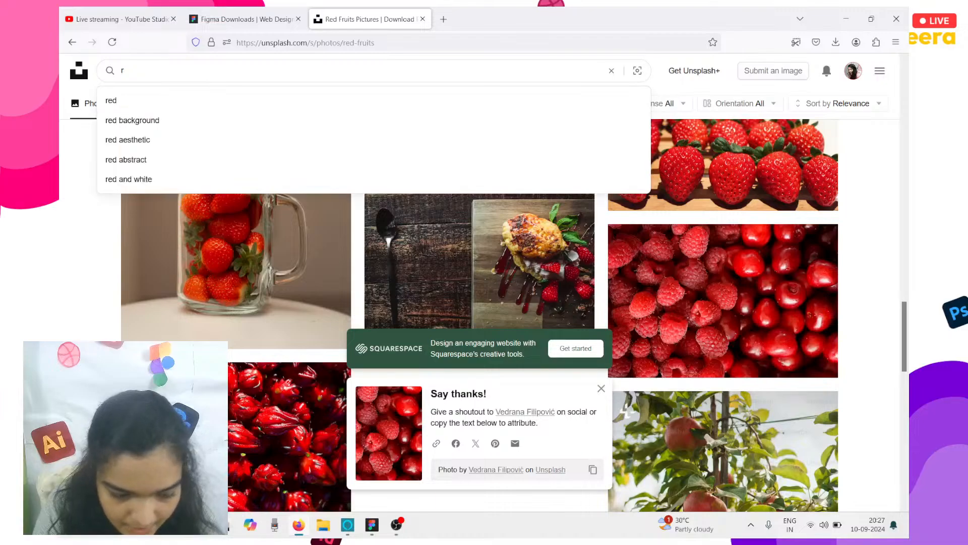
type("purpl")
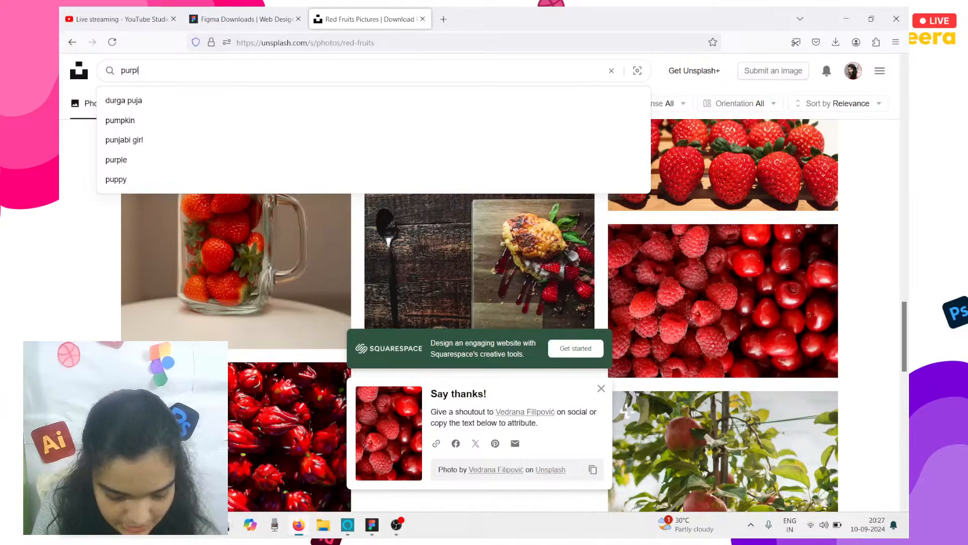
type("e flowers")
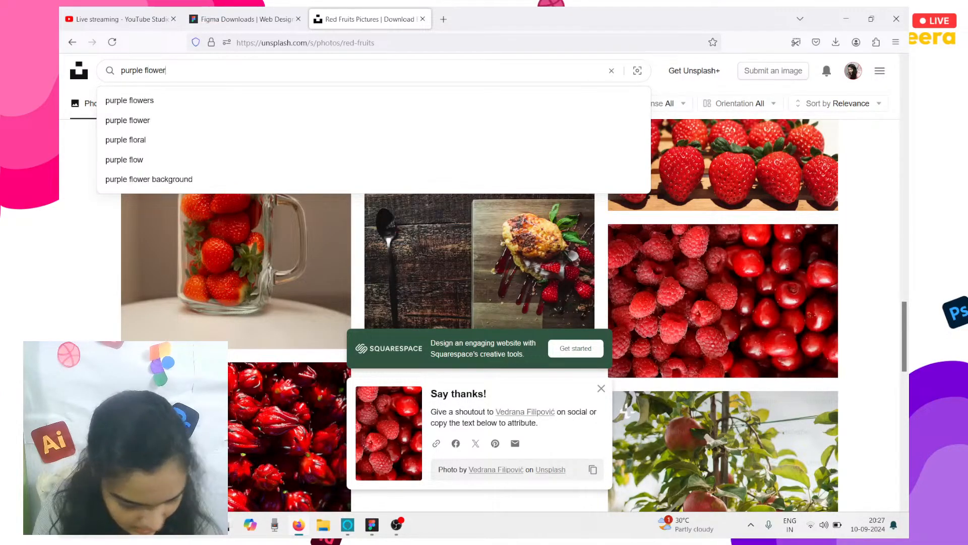
key("Return")
Look through the purple flowers results, load more of them, and download the close-up photo of clustered purple and pink flowers
scroll(212, 323, "down", 10)
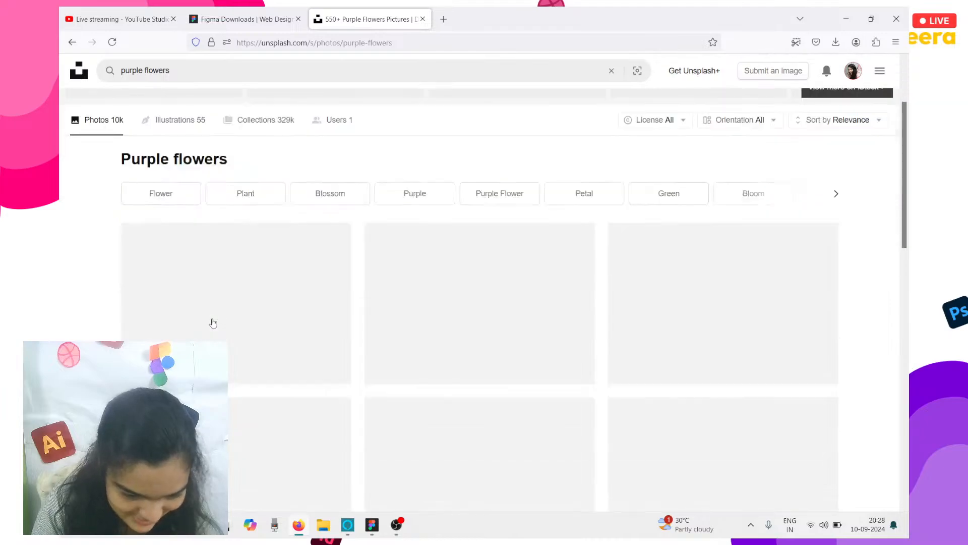
scroll(212, 318, "down", 5)
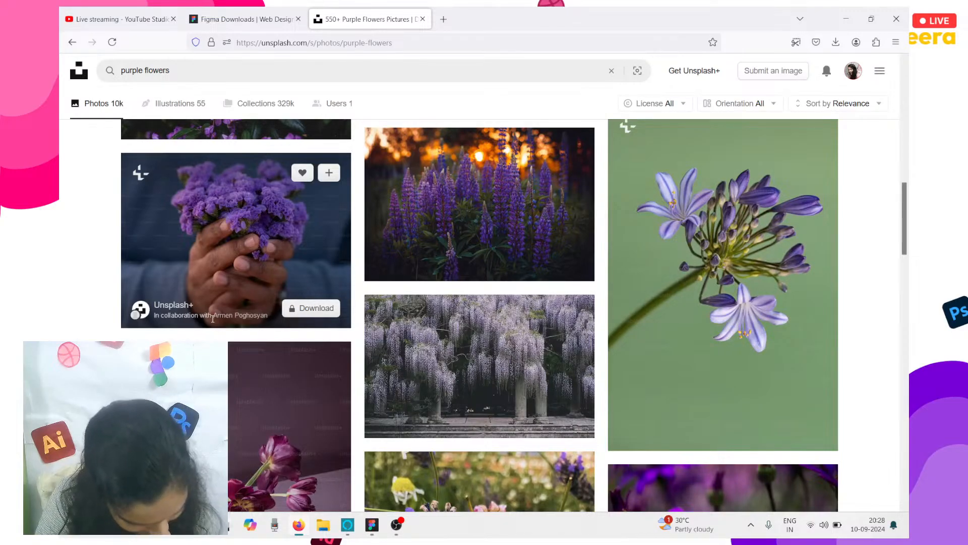
scroll(333, 381, "down", 10)
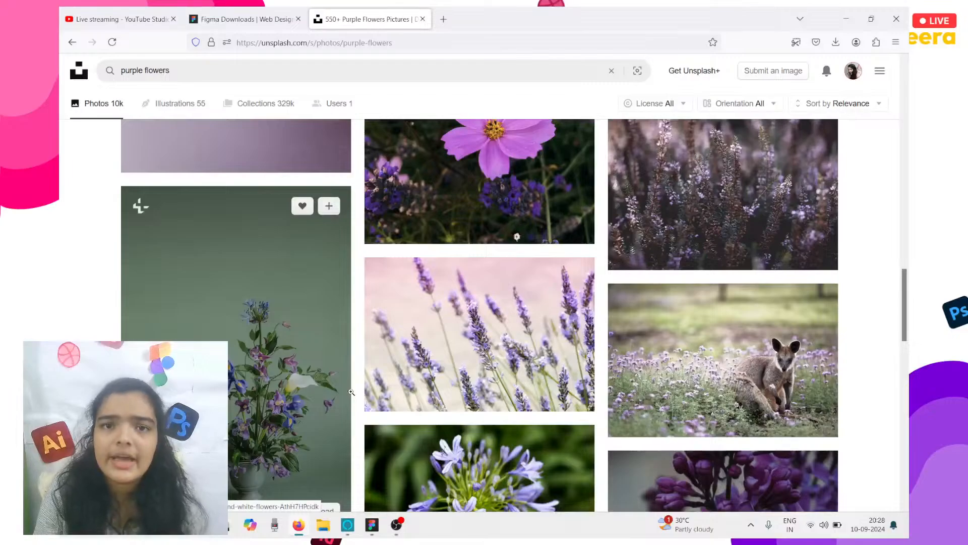
scroll(351, 392, "down", 10)
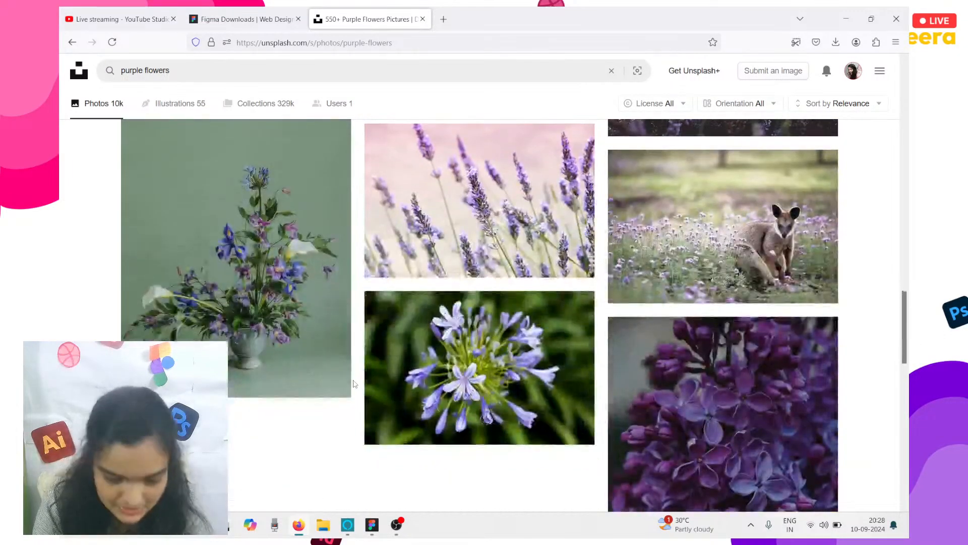
scroll(580, 353, "down", 3)
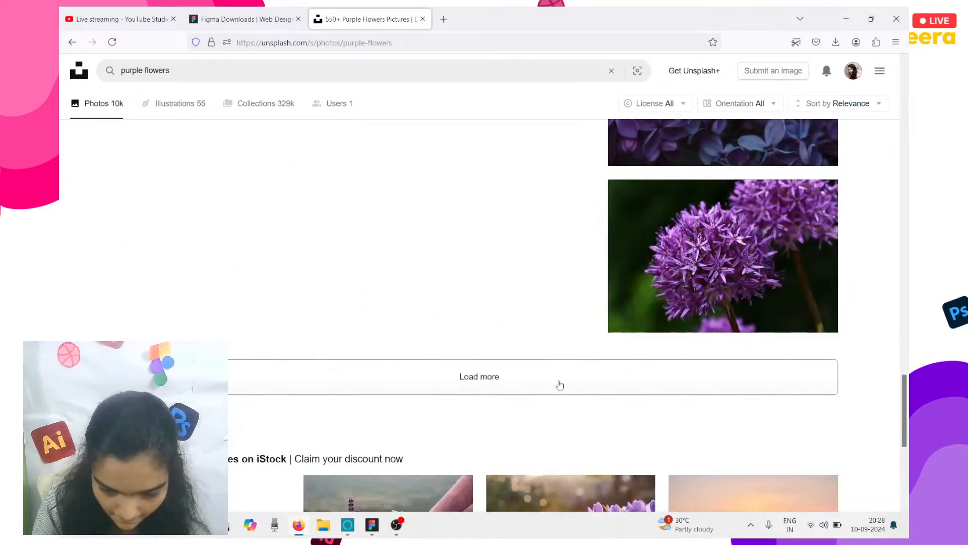
left_click(557, 386)
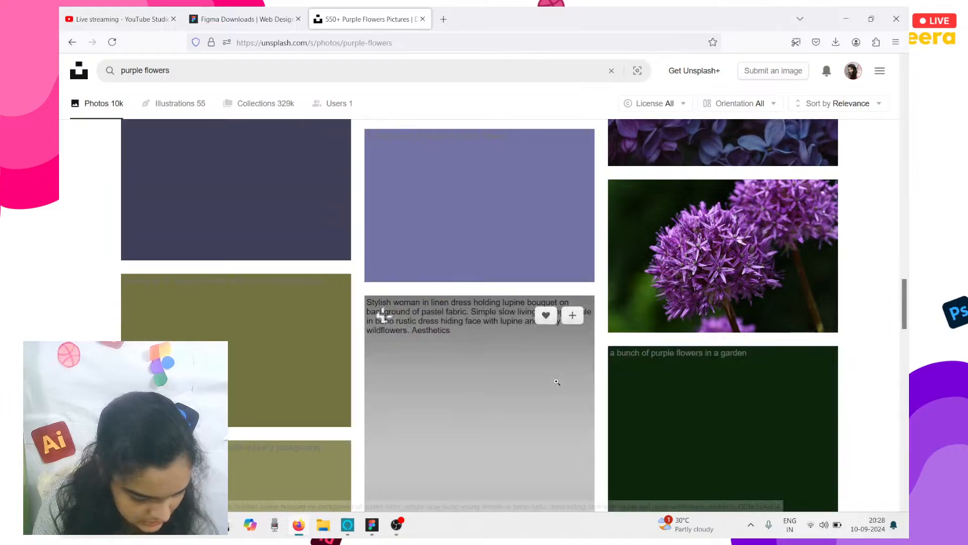
scroll(556, 381, "down", 1)
scroll(557, 381, "down", 2)
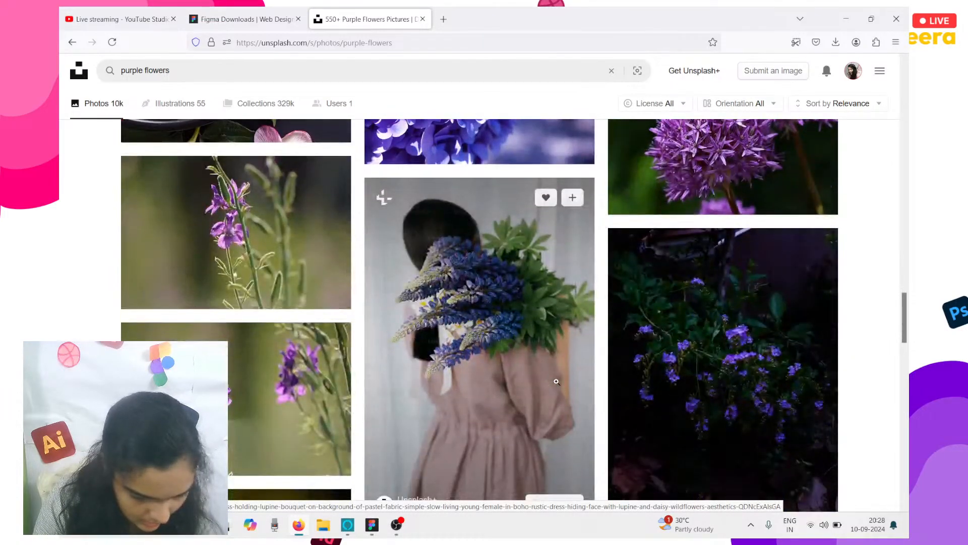
scroll(557, 381, "down", 3)
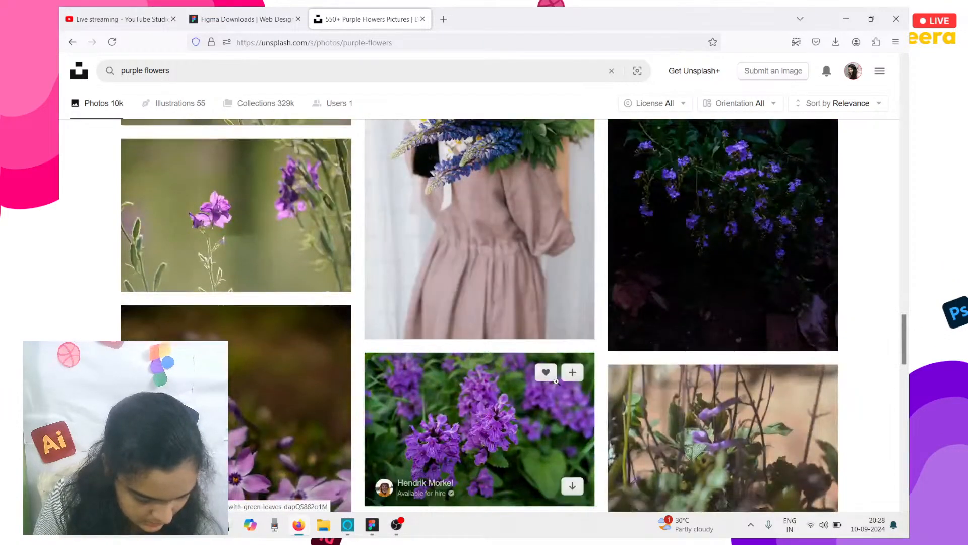
scroll(556, 381, "down", 7)
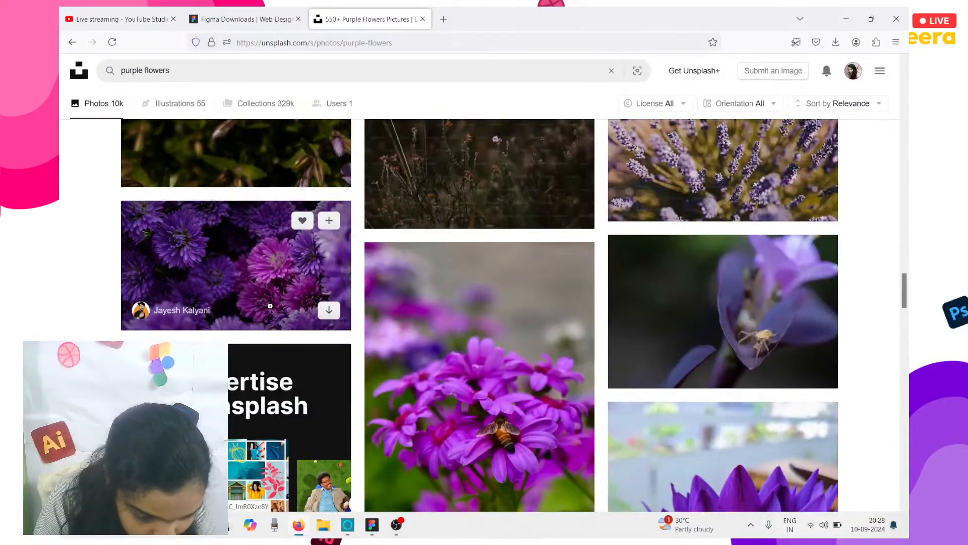
left_click(299, 310)
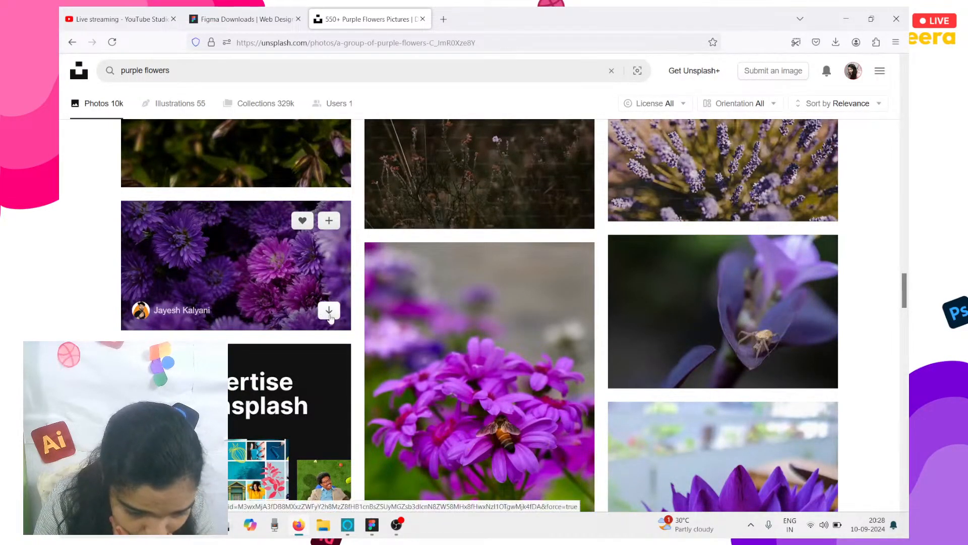
left_click(329, 311)
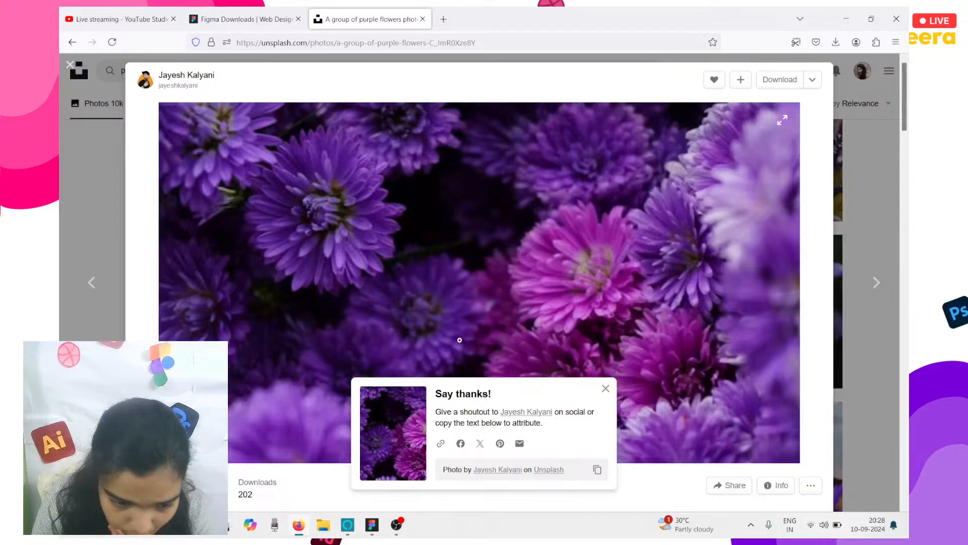
key("Escape")
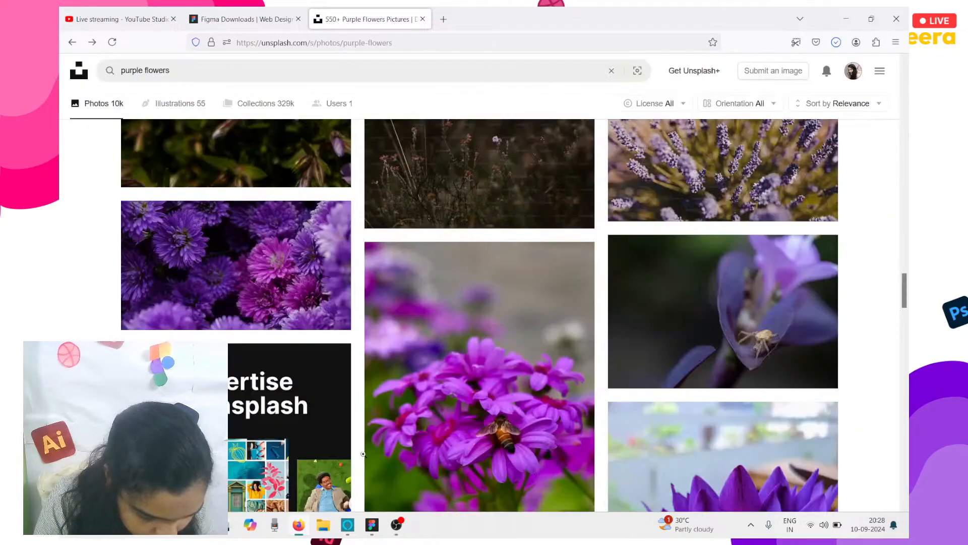
Switch to Figma and fill the letter U with the downloaded purple and pink flowers photo
mouse_move(360, 540)
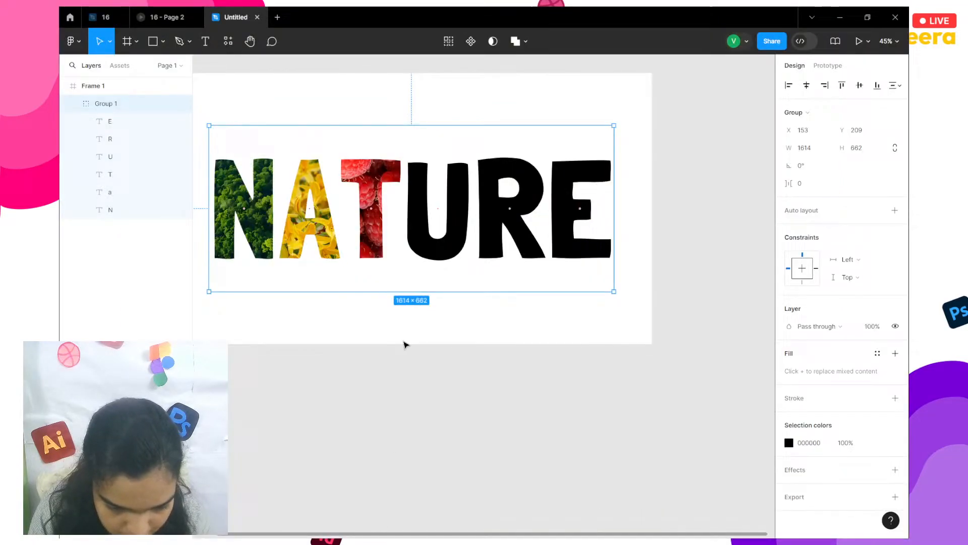
double_click(453, 237)
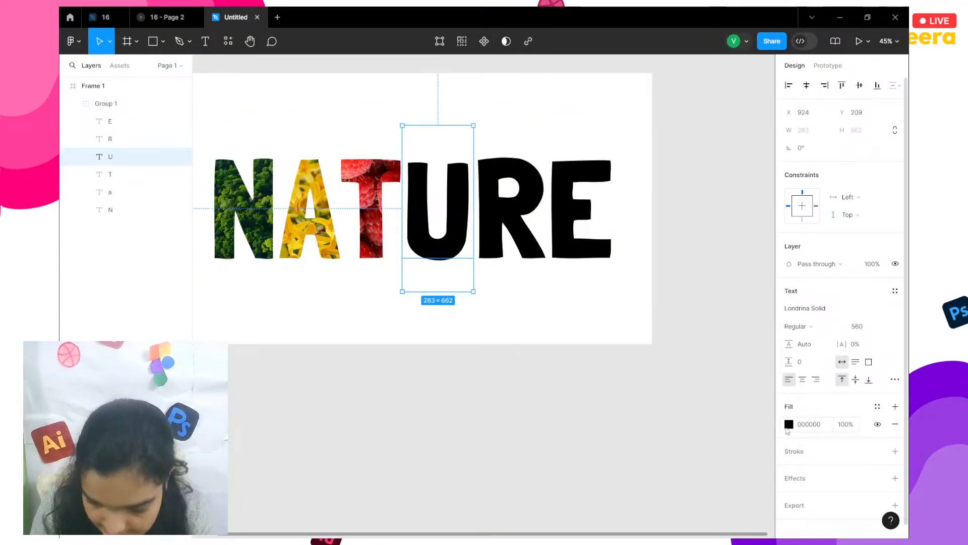
left_click(788, 424)
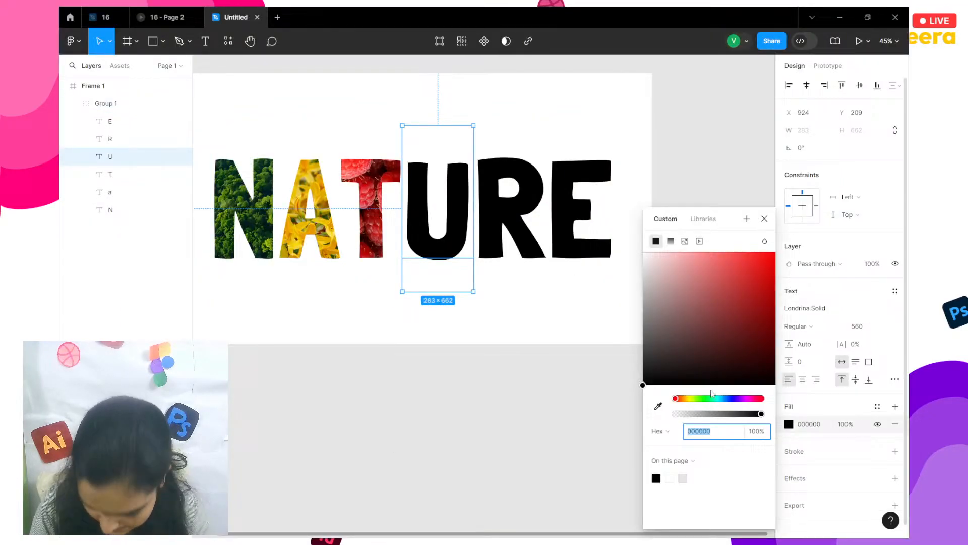
left_click(684, 245)
left_click(694, 326)
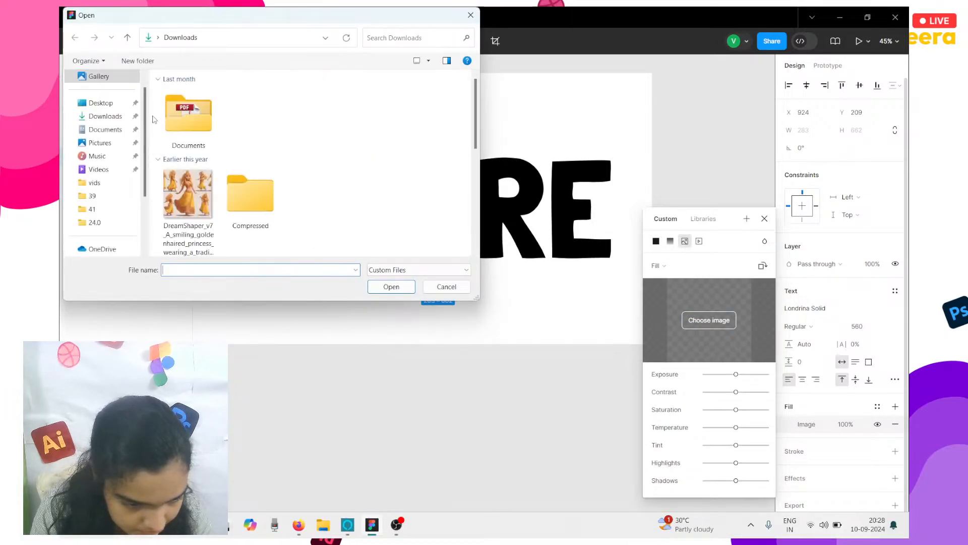
left_click(192, 121)
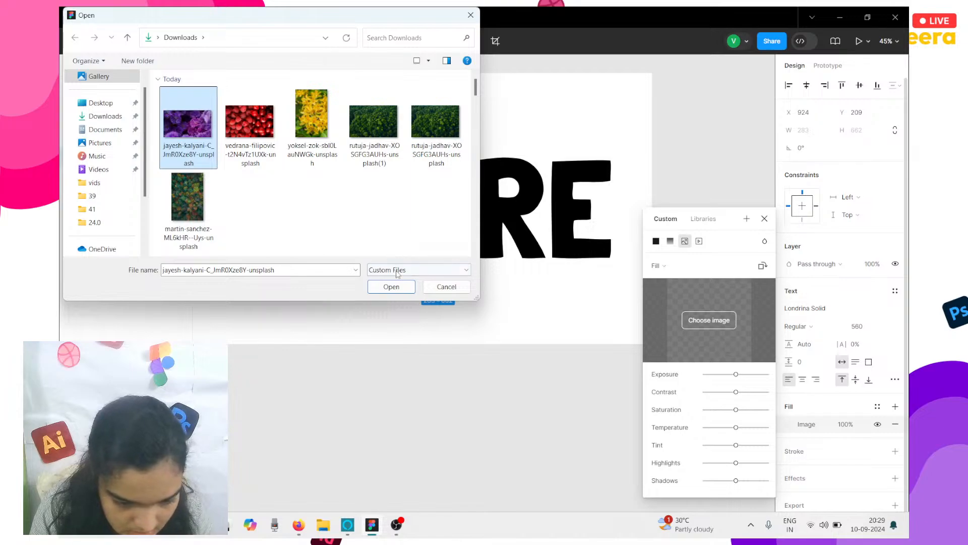
left_click(392, 286)
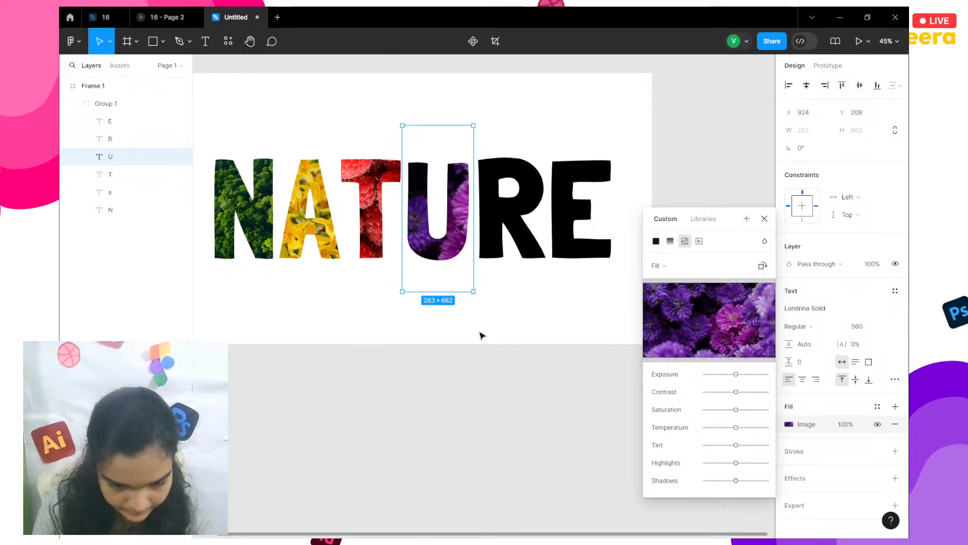
Crop the photo fill of the letter U and reposition it so the brighter purple flowers cover the letter
left_click(487, 43)
left_click(487, 44)
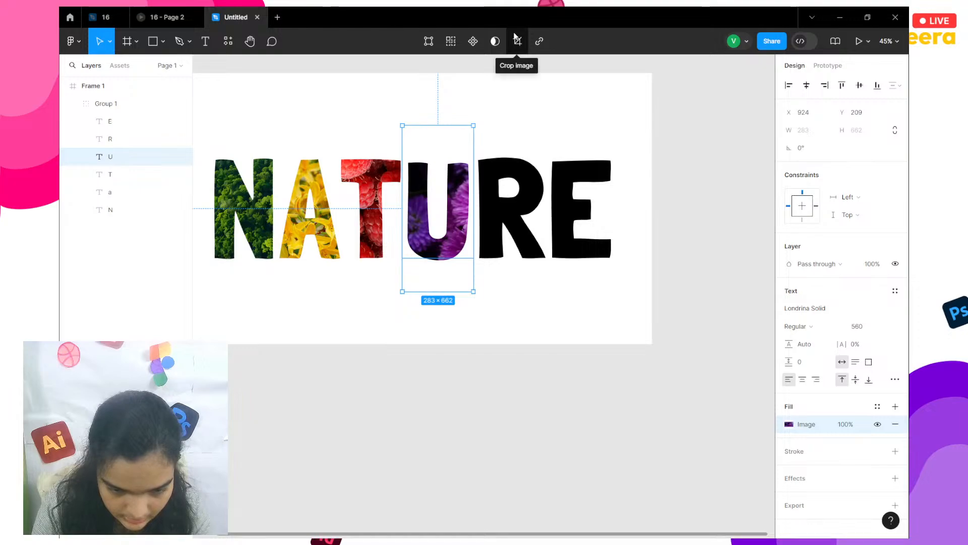
left_click(515, 36)
left_click_drag(494, 179, 437, 176)
left_click(480, 321)
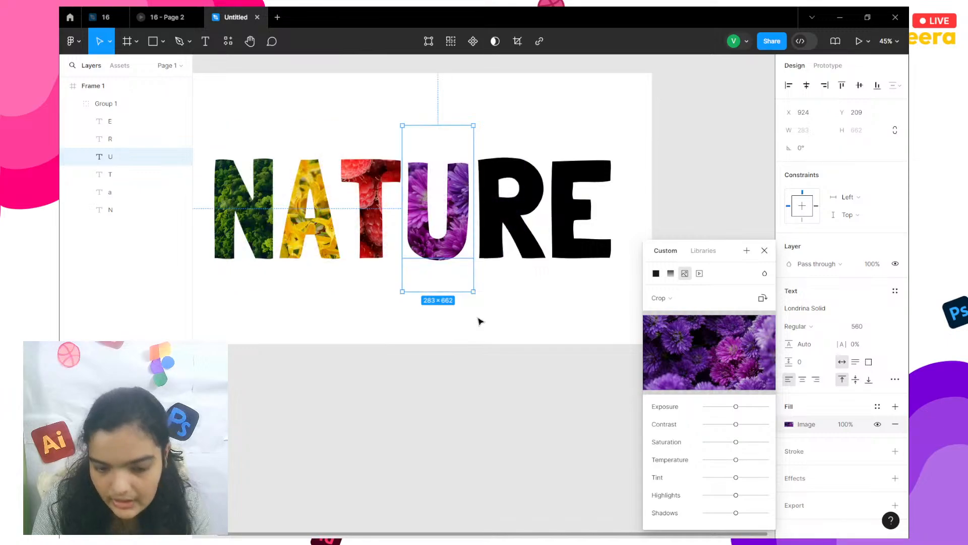
left_click(479, 321)
left_click(505, 253)
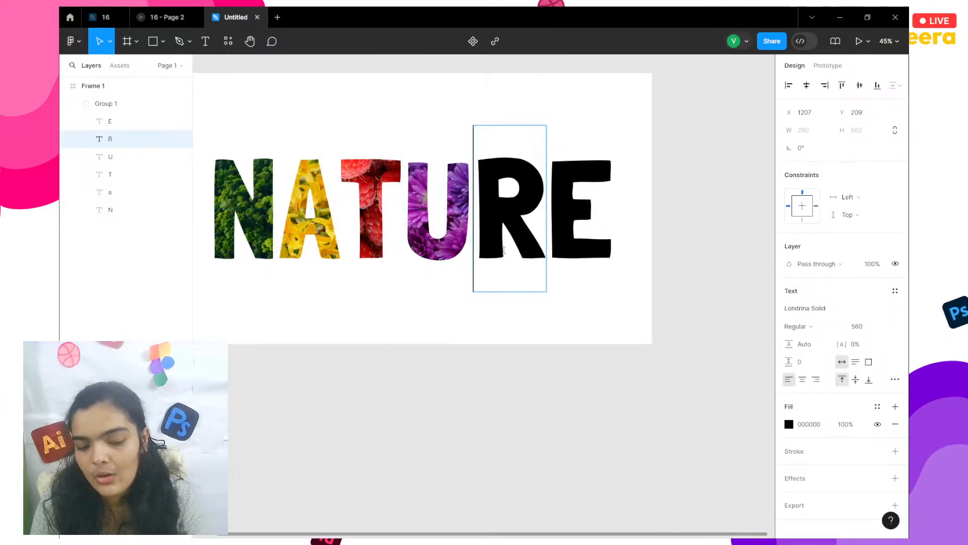
key("Escape")
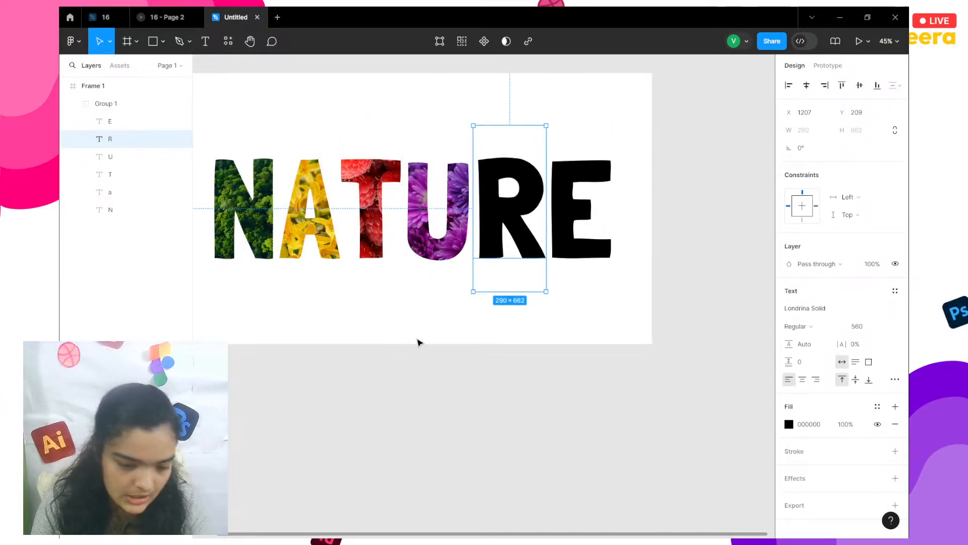
key("super+Tab")
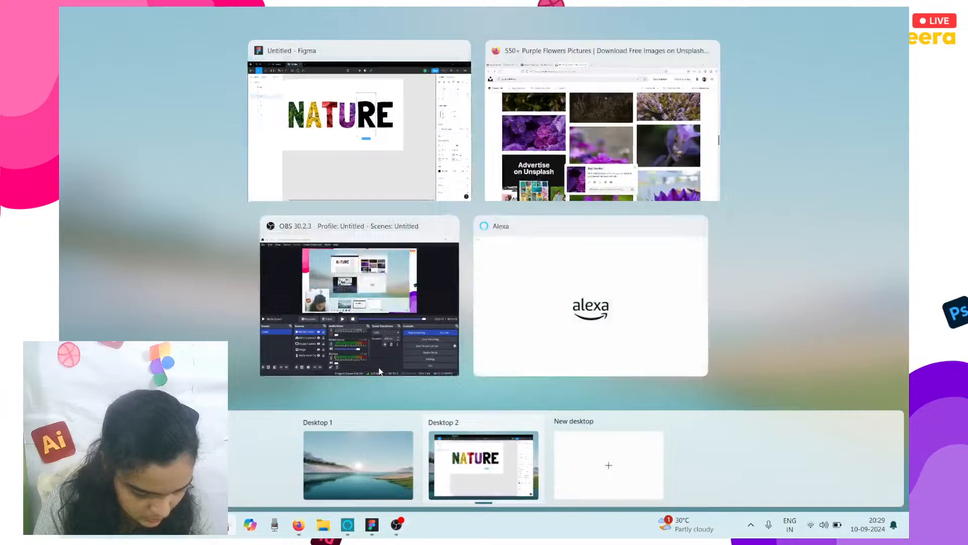
left_click(419, 270)
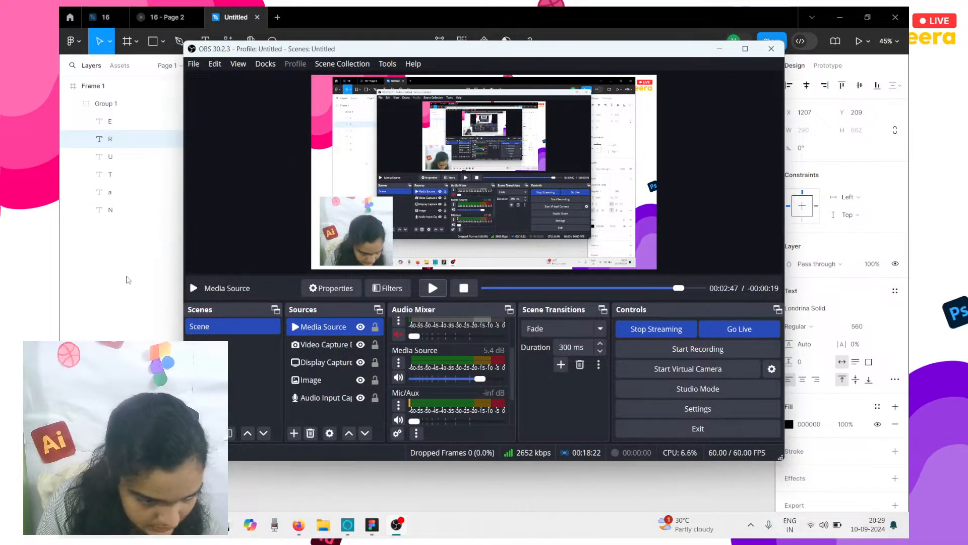
left_click(126, 278)
left_click(295, 474)
Switch to Unsplash in the browser and change the photo search to "blue mountains"
key("super+Tab")
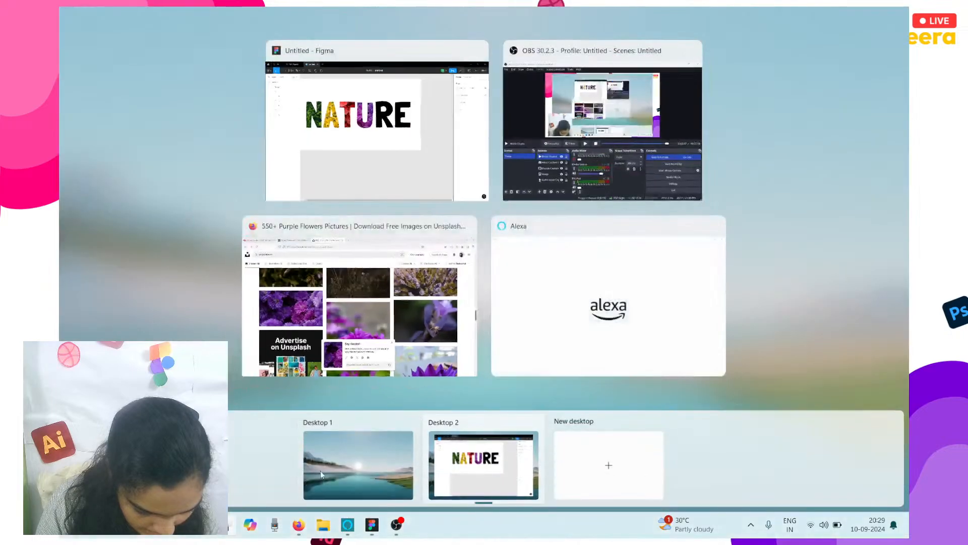
left_click(359, 321)
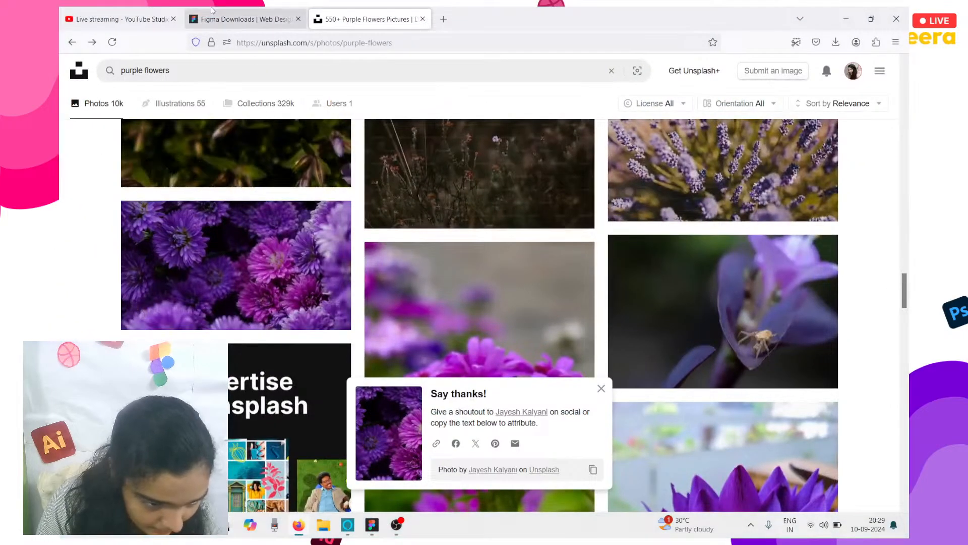
left_click(212, 11)
left_click(342, 15)
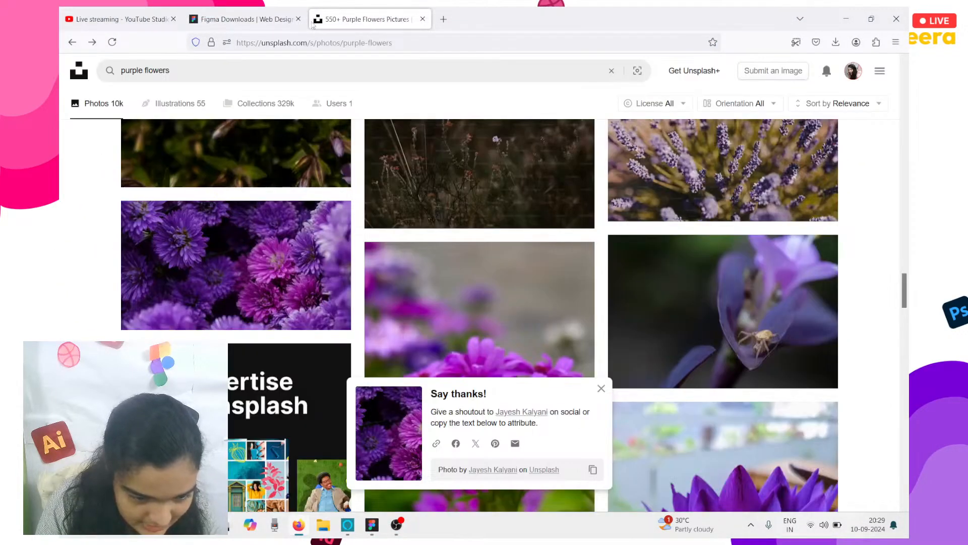
left_click(200, 72)
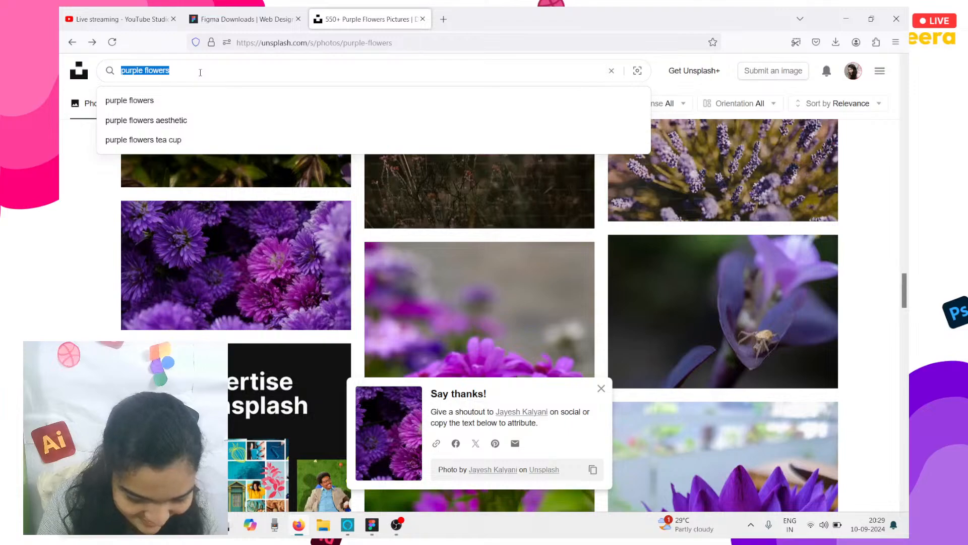
type("blue")
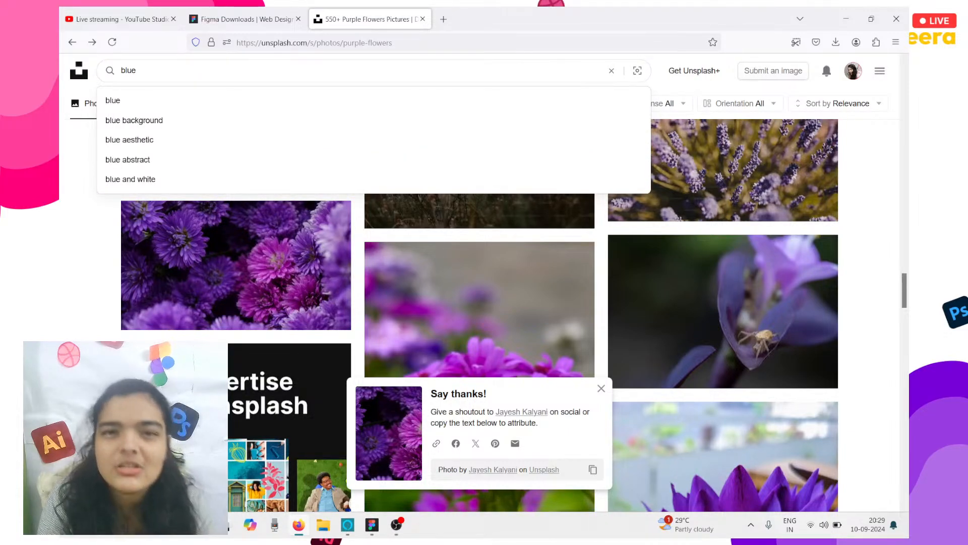
type(" mountains")
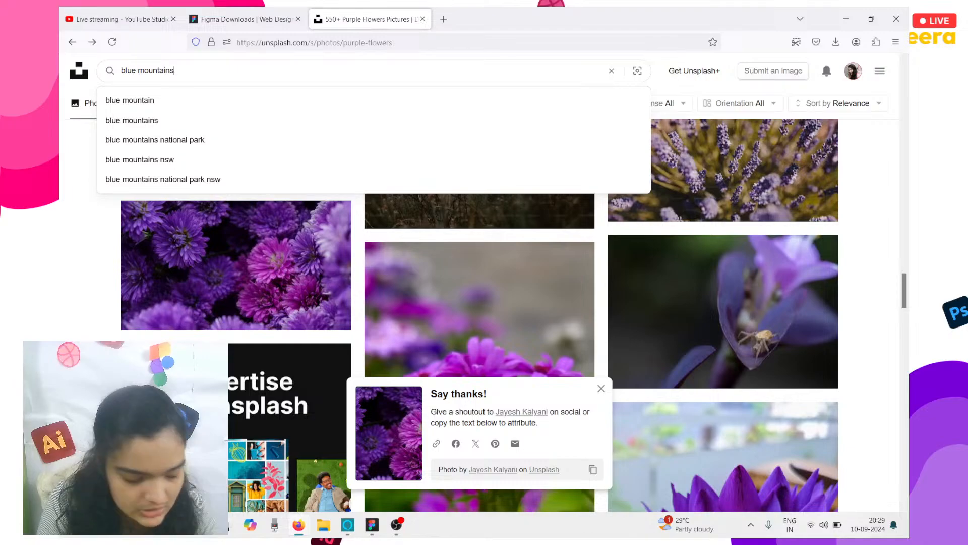
key("Return")
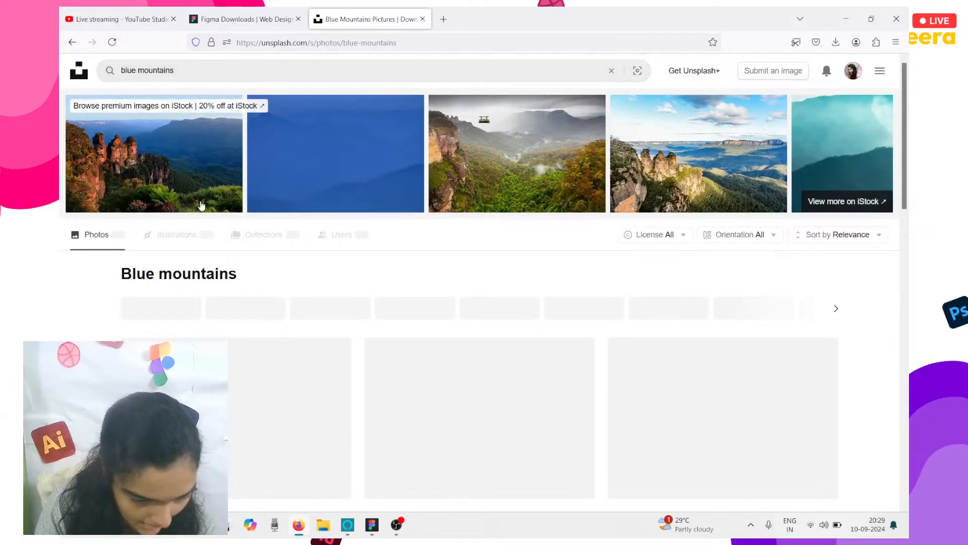
Look through the blue mountains results and download the portrait photo of misty blue mountain ridges
scroll(202, 205, "down", 5)
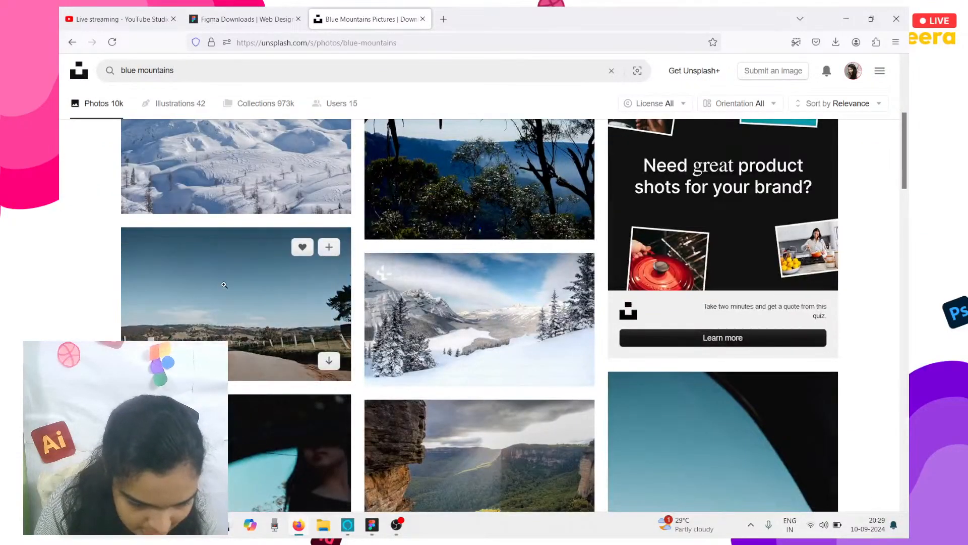
scroll(209, 249, "up", 2)
scroll(206, 241, "down", 6)
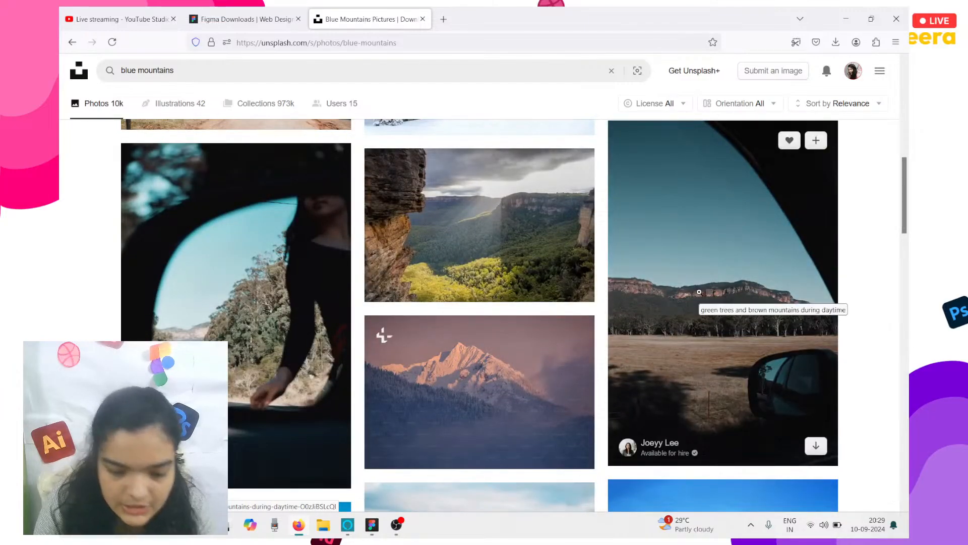
scroll(699, 292, "down", 4)
scroll(699, 292, "down", 15)
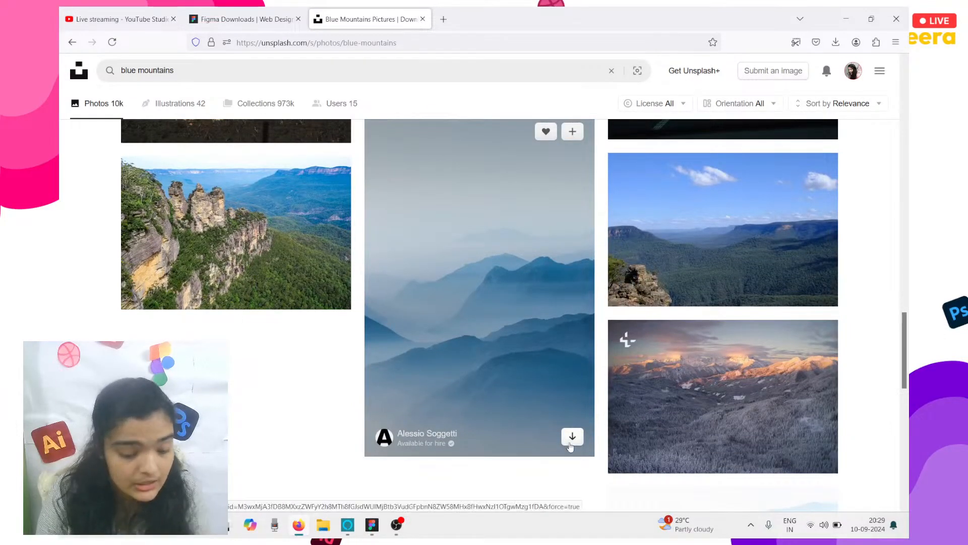
left_click(569, 444)
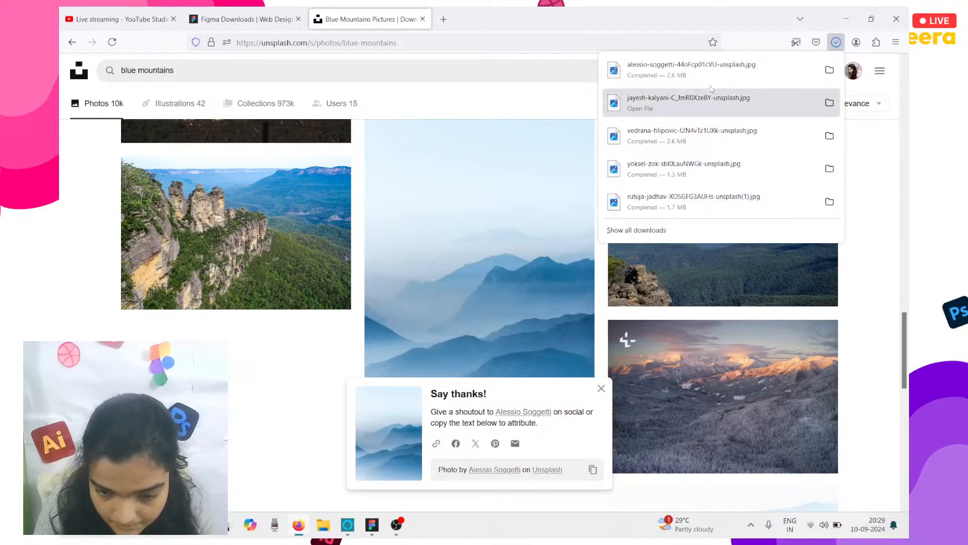
Switch to Figma and fill the letter R with the downloaded misty blue mountains photo
left_click(372, 524)
left_click(479, 180)
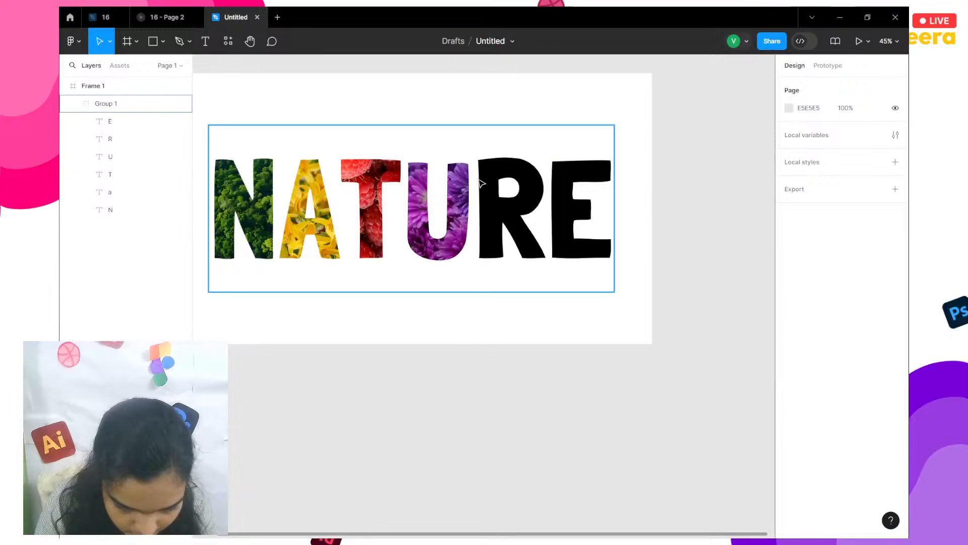
double_click(478, 177)
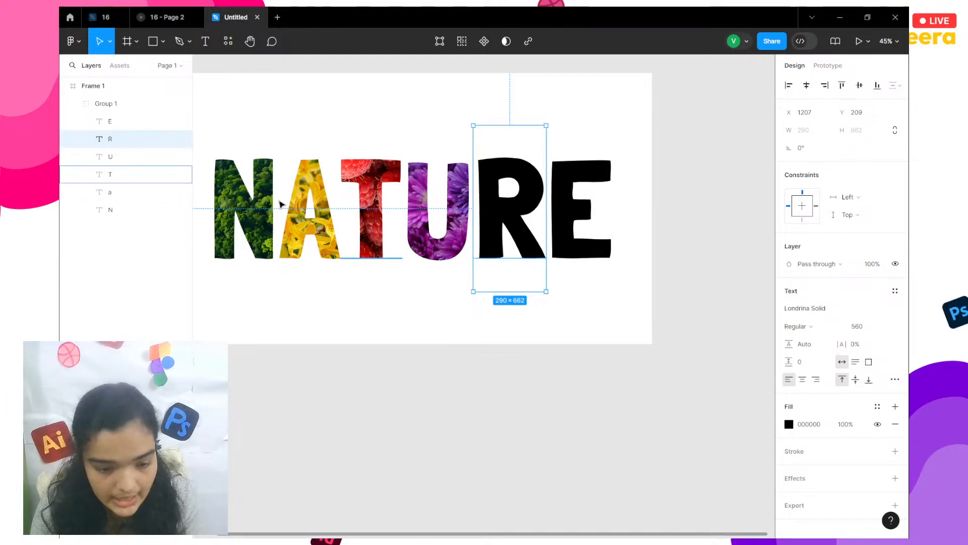
left_click(239, 208)
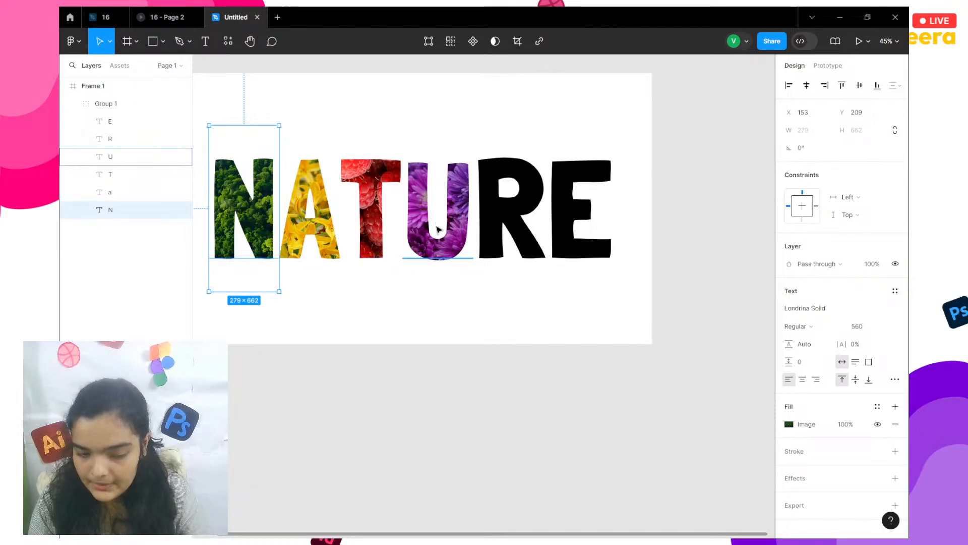
left_click(519, 211)
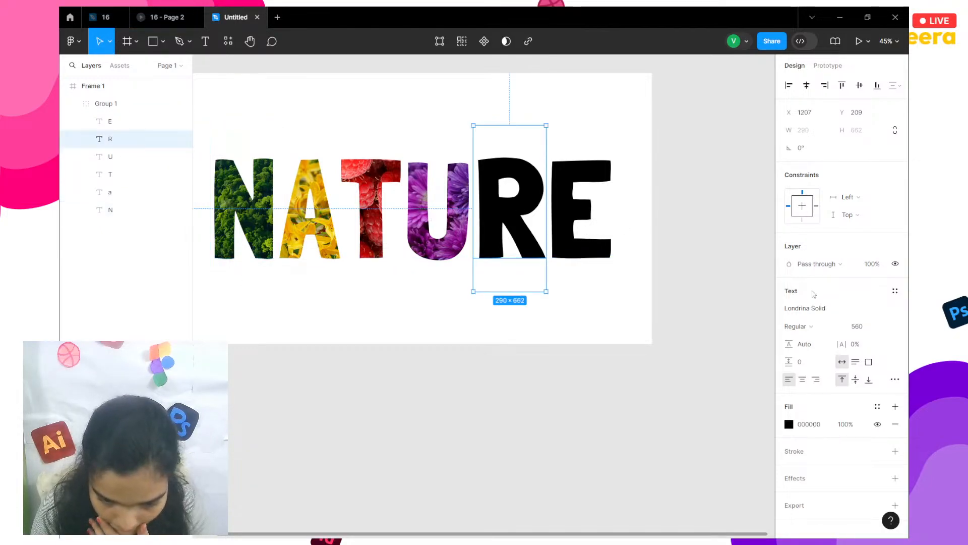
left_click(789, 425)
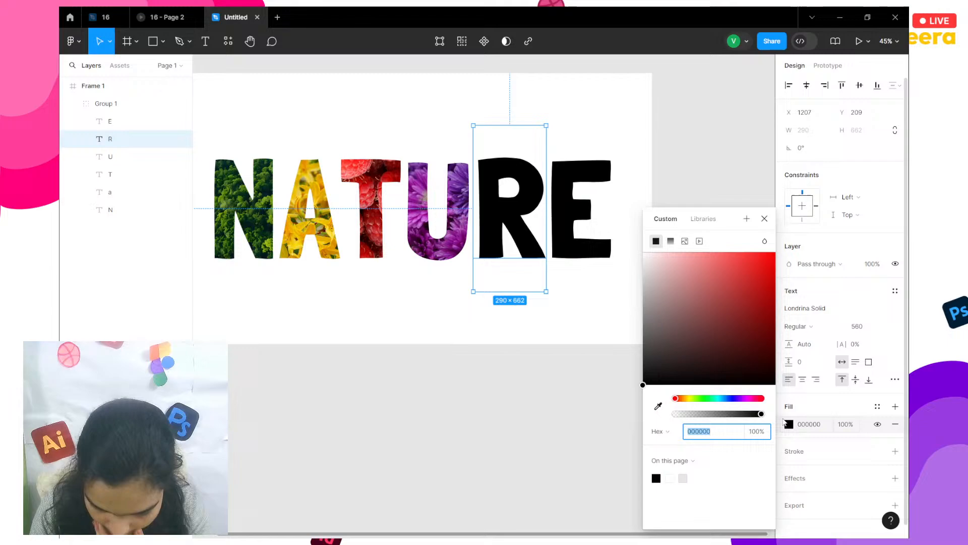
left_click(685, 241)
left_click(700, 320)
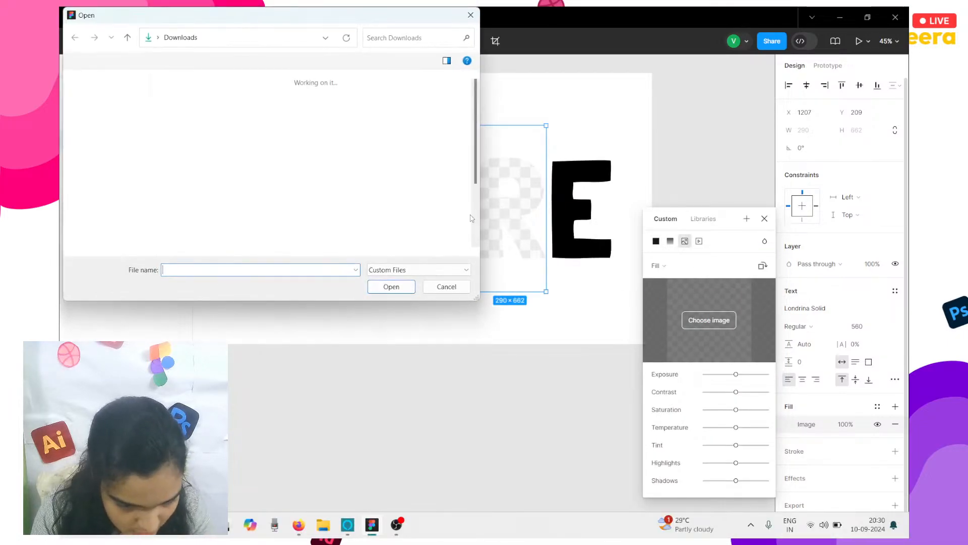
left_click(206, 115)
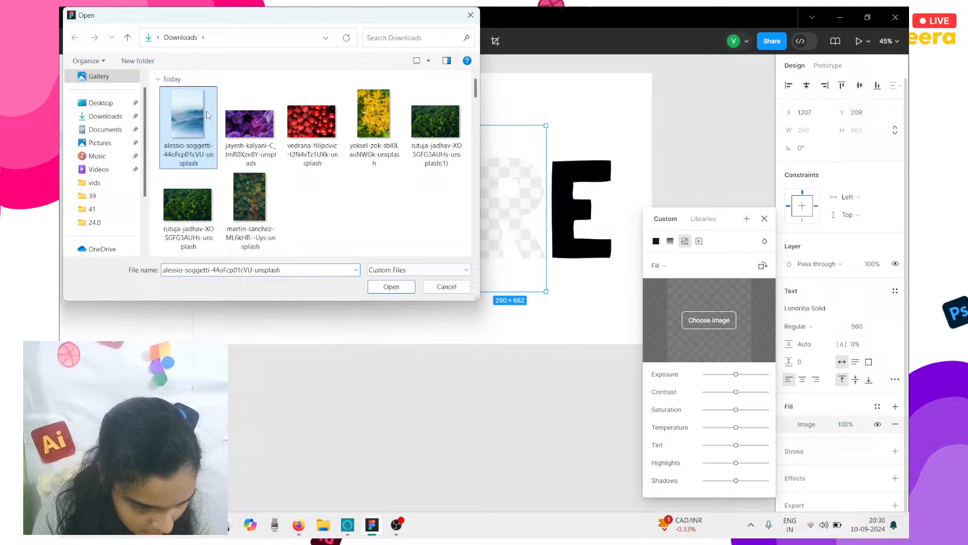
left_click(376, 289)
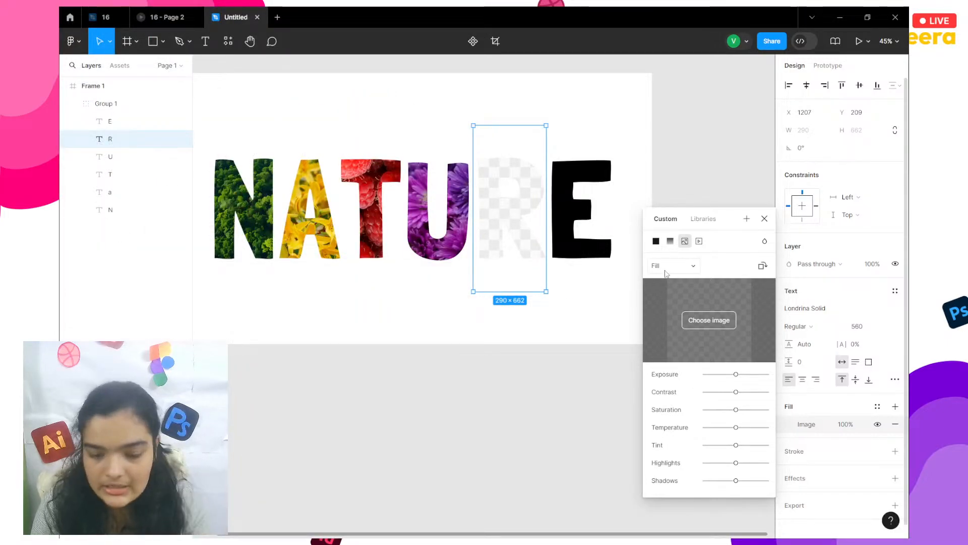
Set the image fill of the letter R to Crop and shift the mountain photo slightly inside the letter
left_click(665, 270)
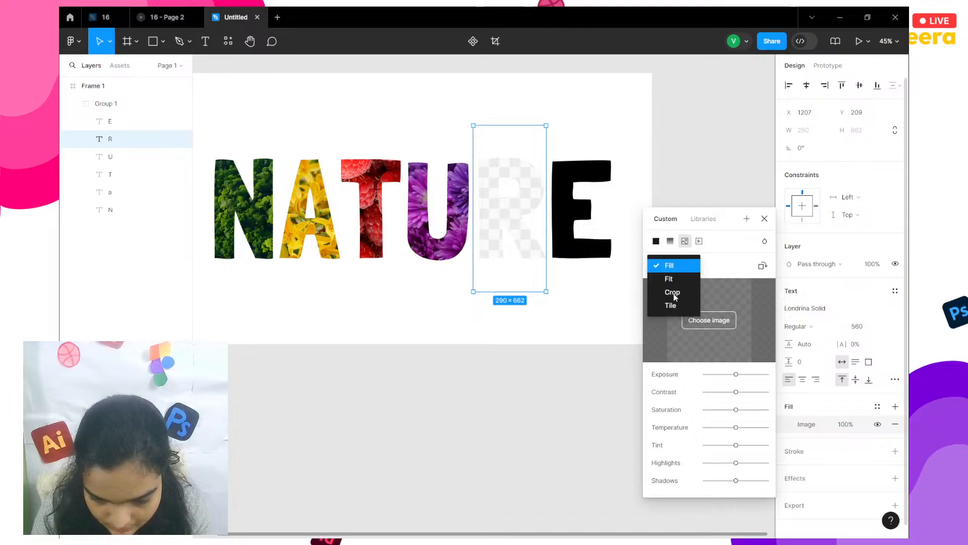
left_click(673, 292)
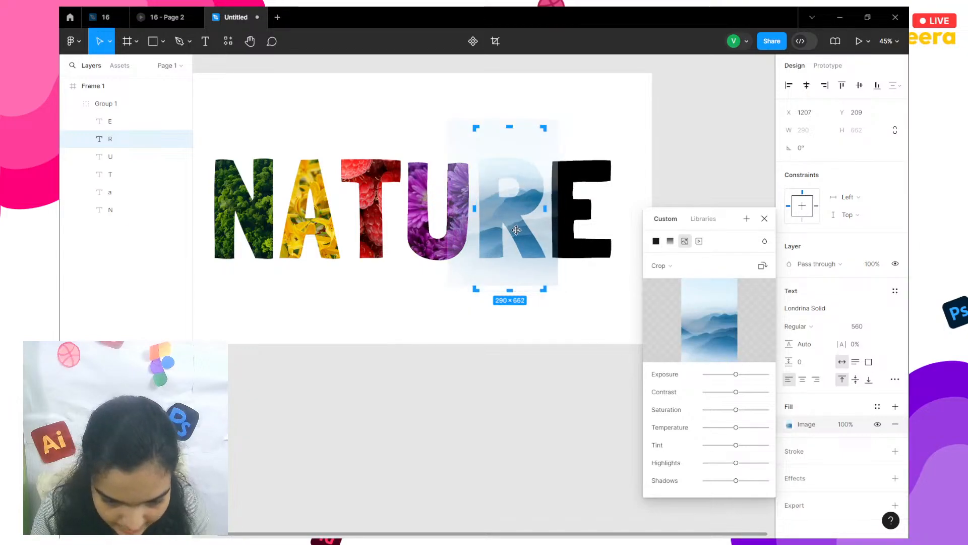
left_click_drag(520, 231, 528, 235)
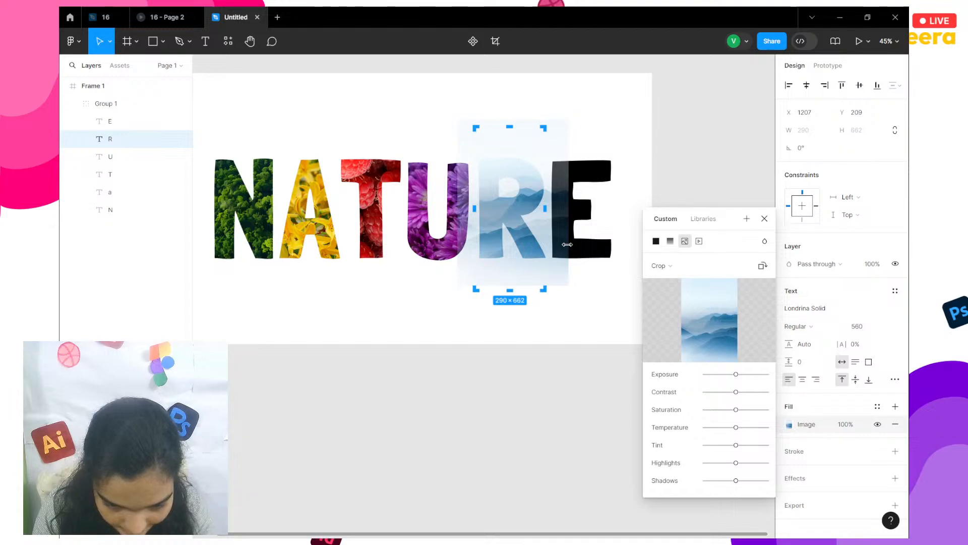
left_click(573, 268)
left_click(577, 275)
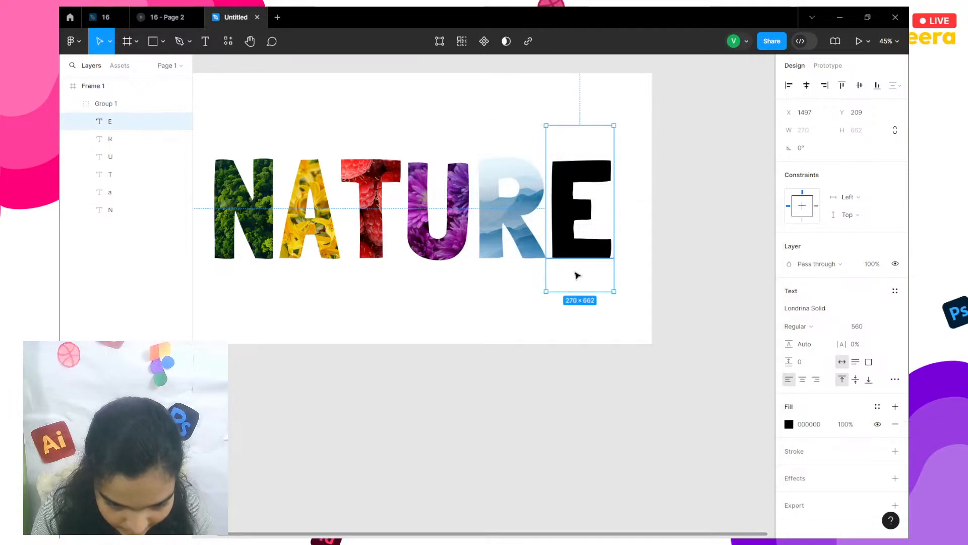
Enlarge and reposition the cropped mountain photo in the letter R so more of the ridges fall inside the letter
left_click(495, 228)
scroll(511, 231, "up", 3)
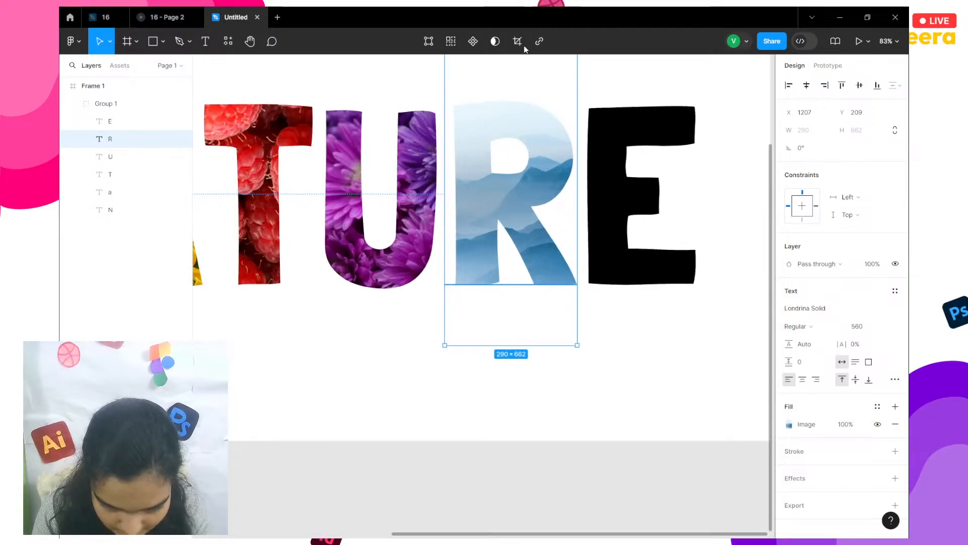
left_click(789, 425)
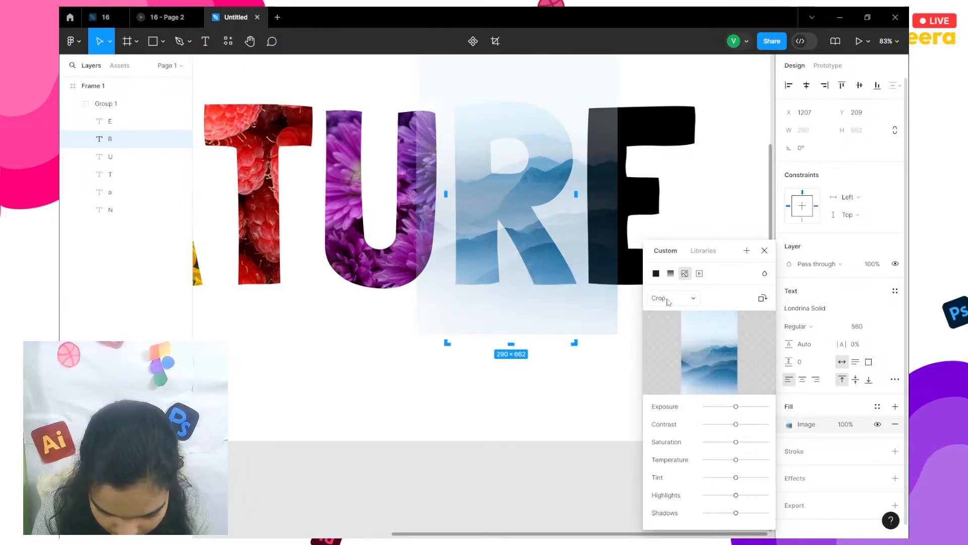
left_click(665, 298)
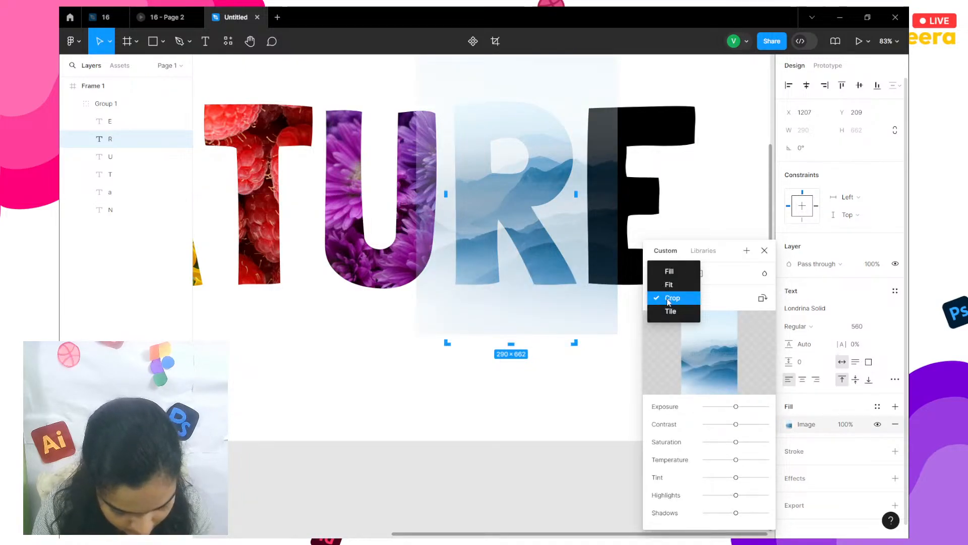
left_click(629, 317)
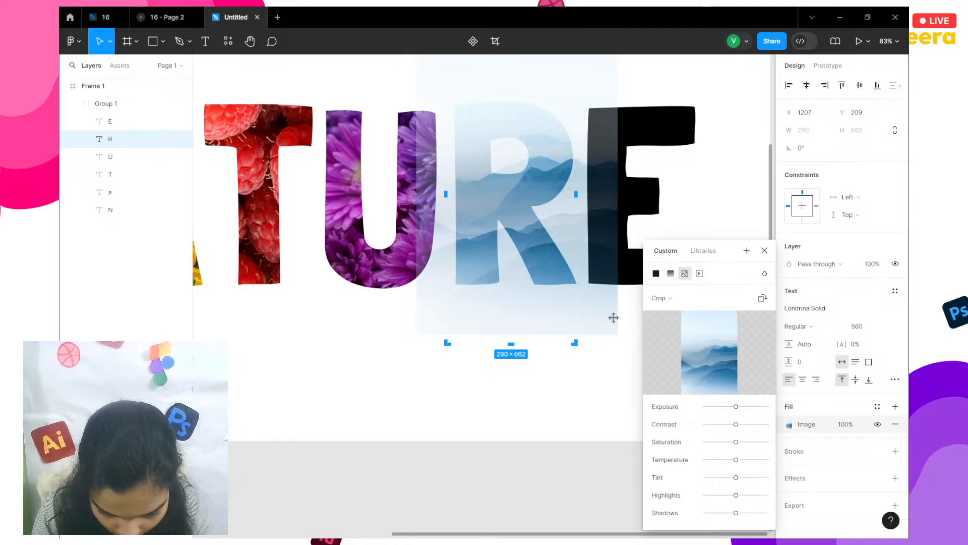
left_click_drag(616, 318, 667, 321)
left_click_drag(588, 324, 555, 294)
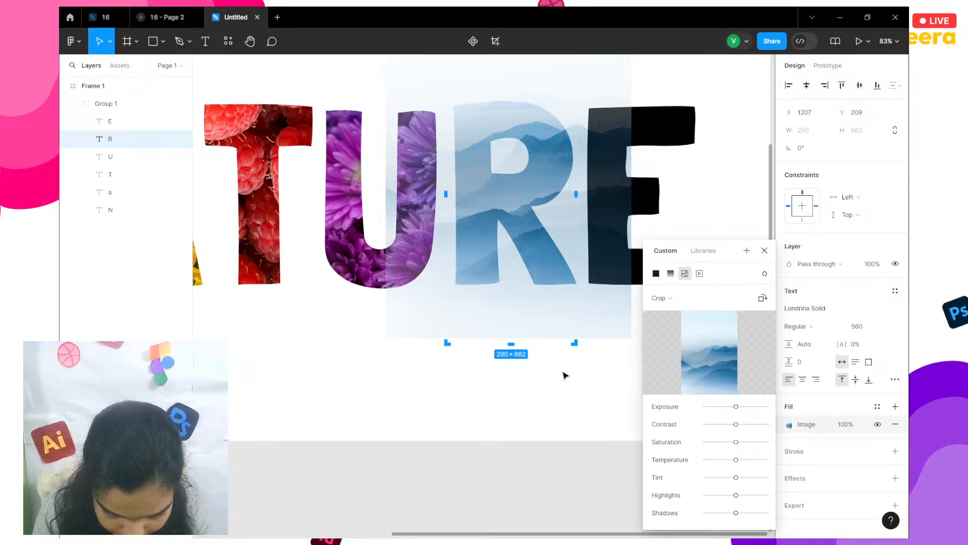
key("Escape")
scroll(565, 382, "right", 2)
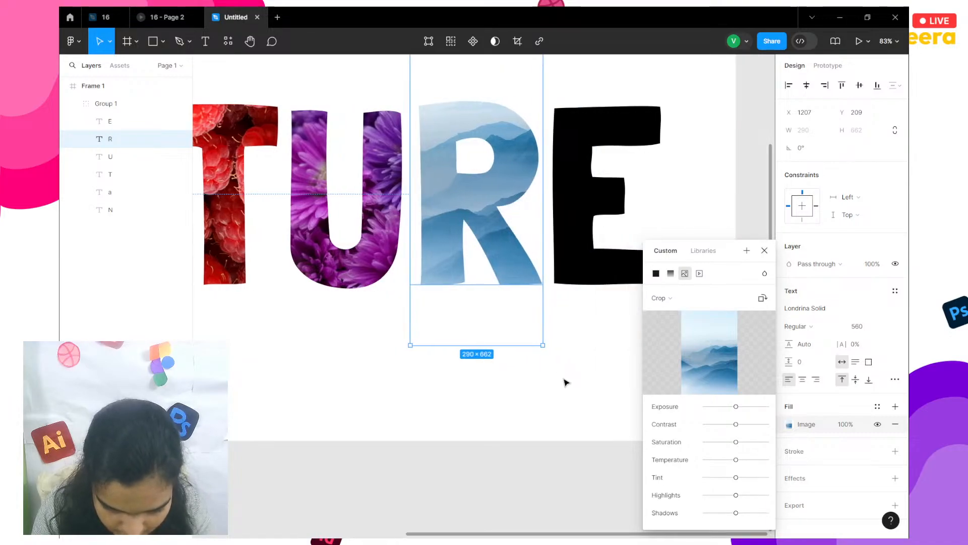
Select the letter E, switch to Unsplash in the browser and change the photo search to "orange"
left_click(621, 188)
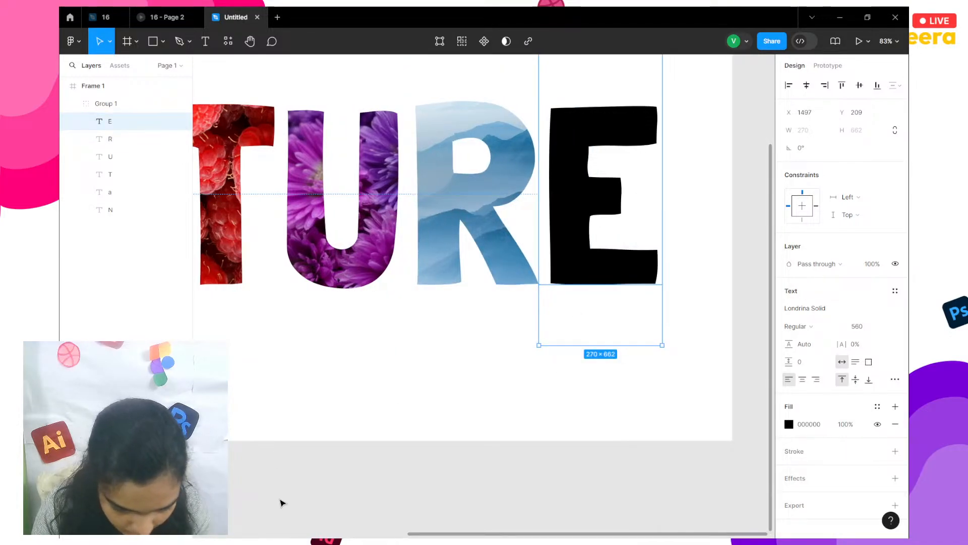
key("super+Tab")
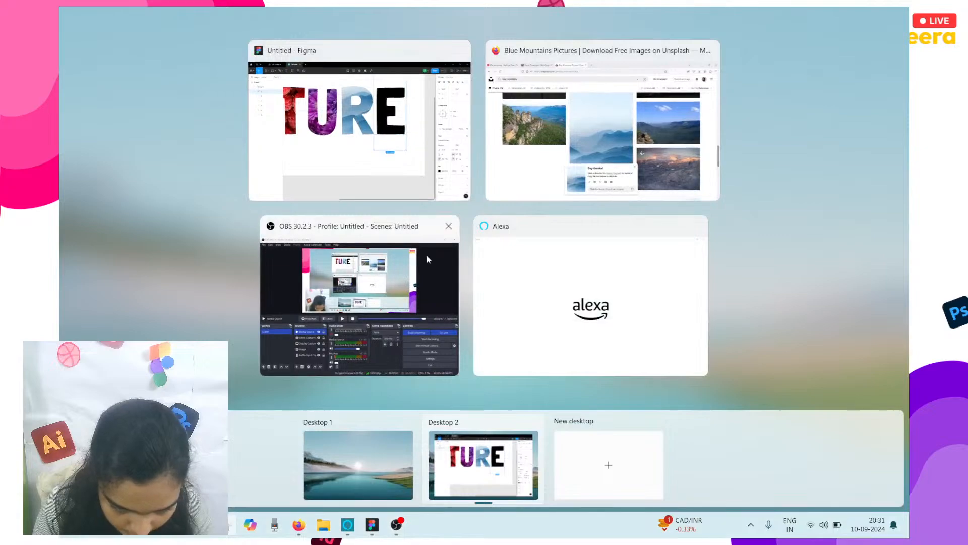
left_click(598, 119)
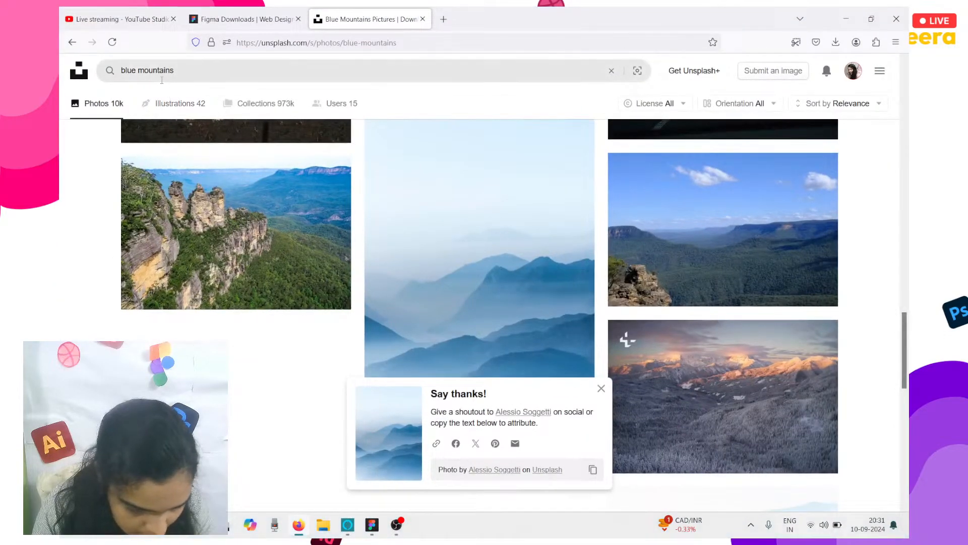
triple_click(161, 80)
type("orange")
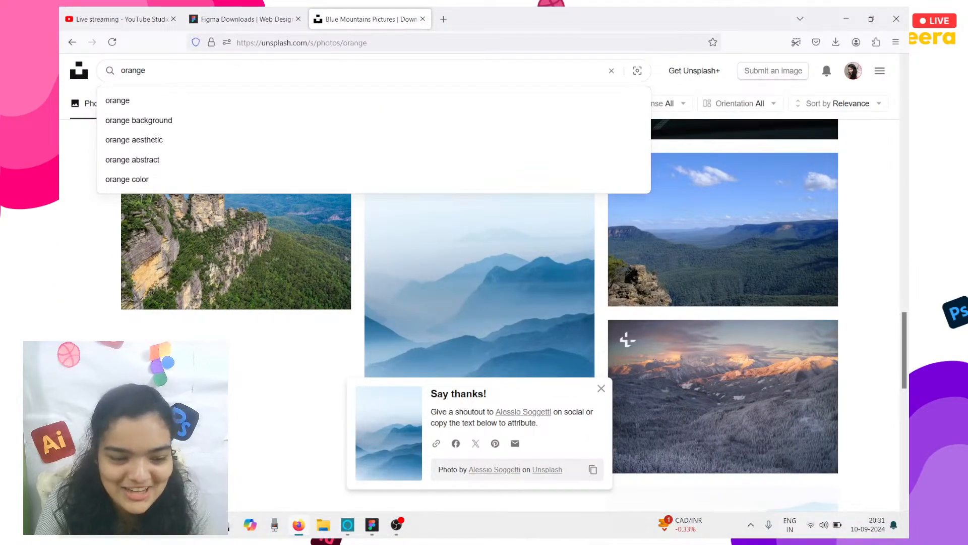
key("Return")
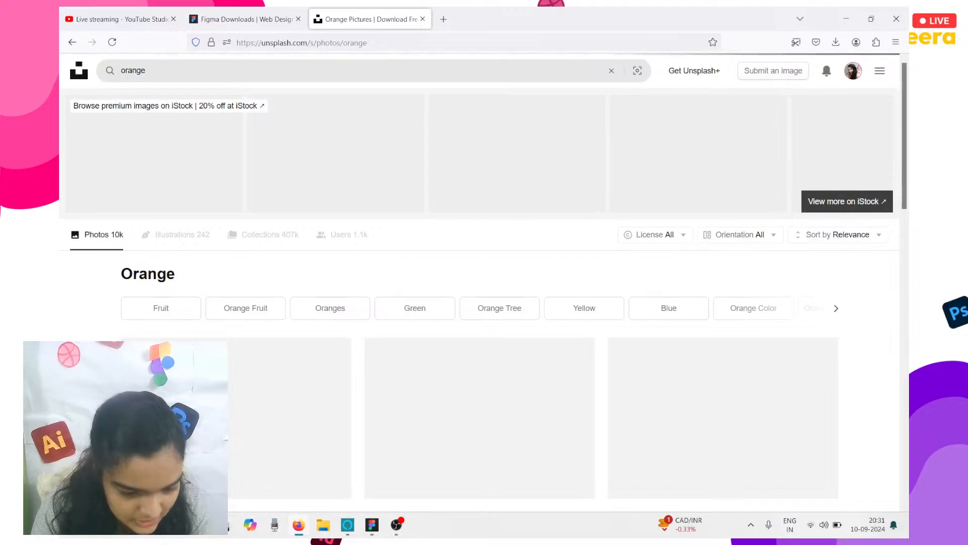
Look through the orange results, load more of them, and download the portrait photo of overlapping orange slices
scroll(271, 218, "down", 5)
scroll(271, 218, "down", 15)
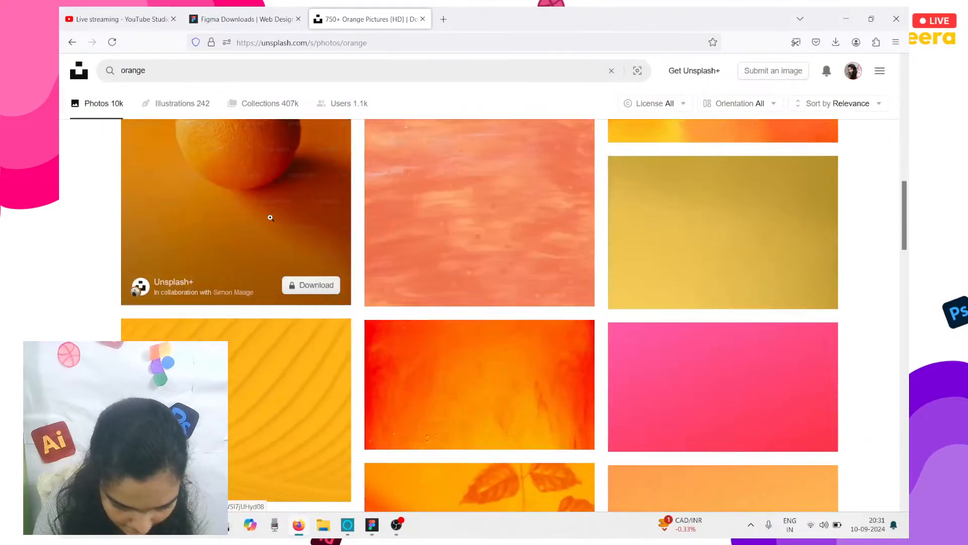
scroll(271, 218, "down", 2)
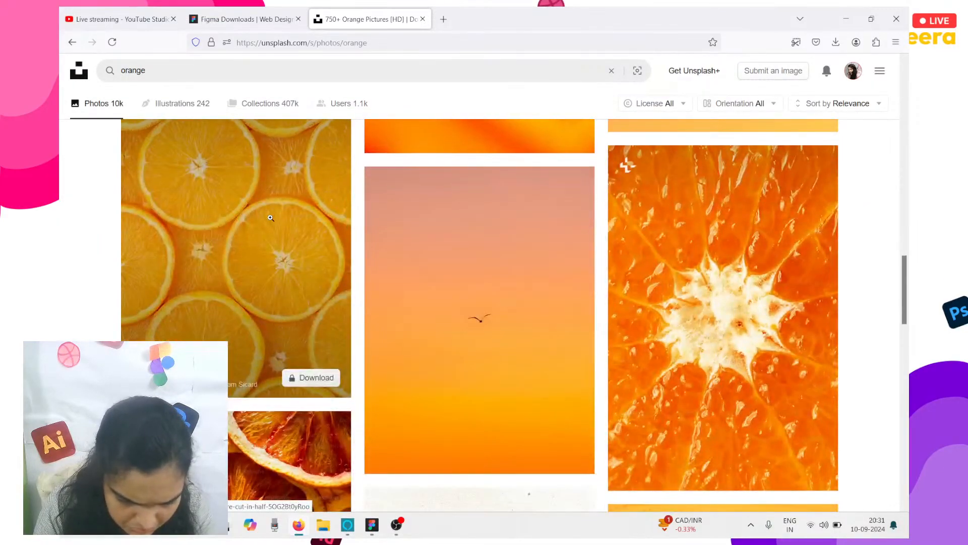
scroll(271, 218, "down", 15)
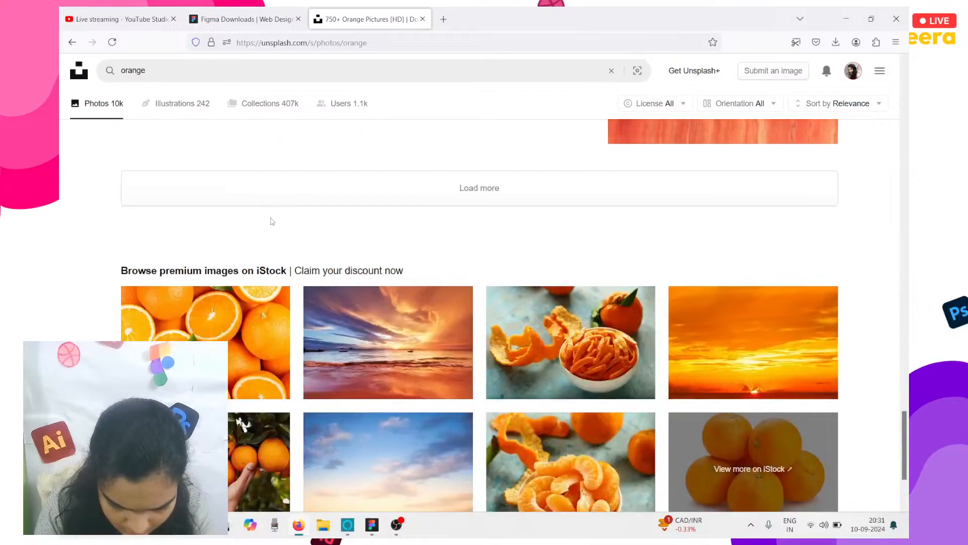
left_click(378, 177)
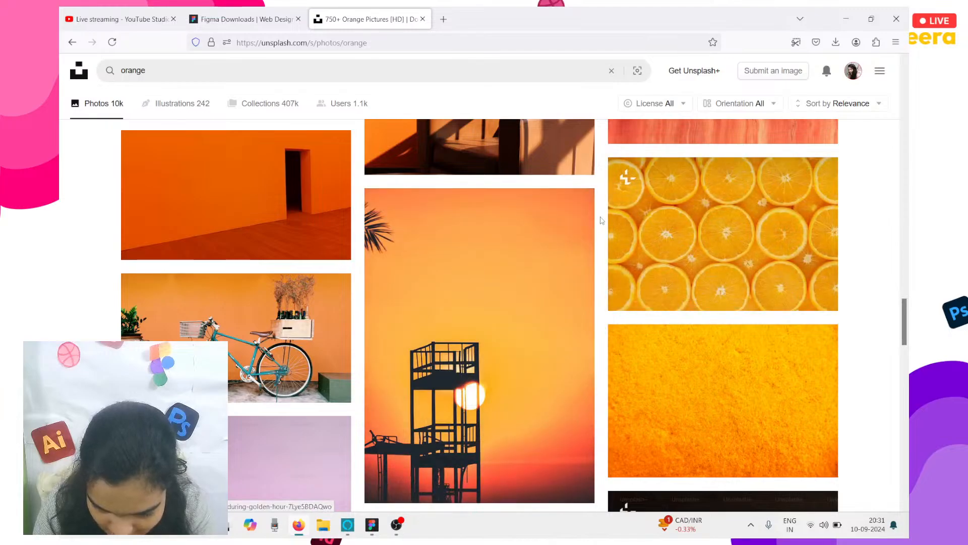
scroll(601, 220, "down", 3)
scroll(601, 220, "down", 12)
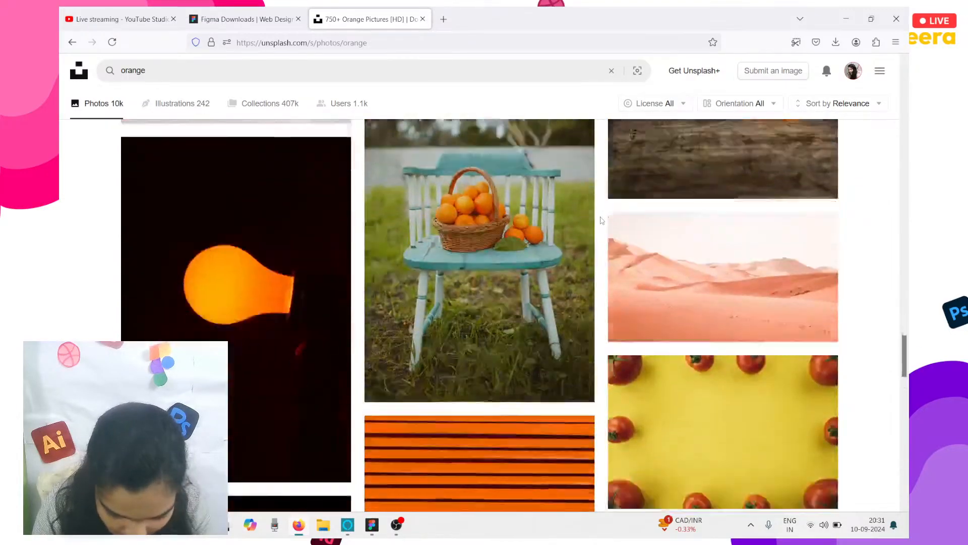
scroll(601, 220, "down", 10)
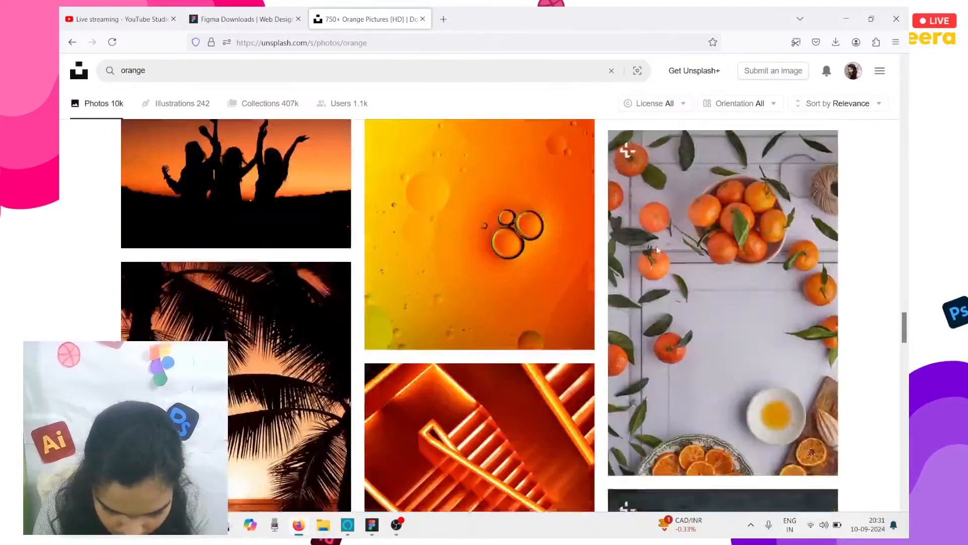
scroll(656, 246, "down", 8)
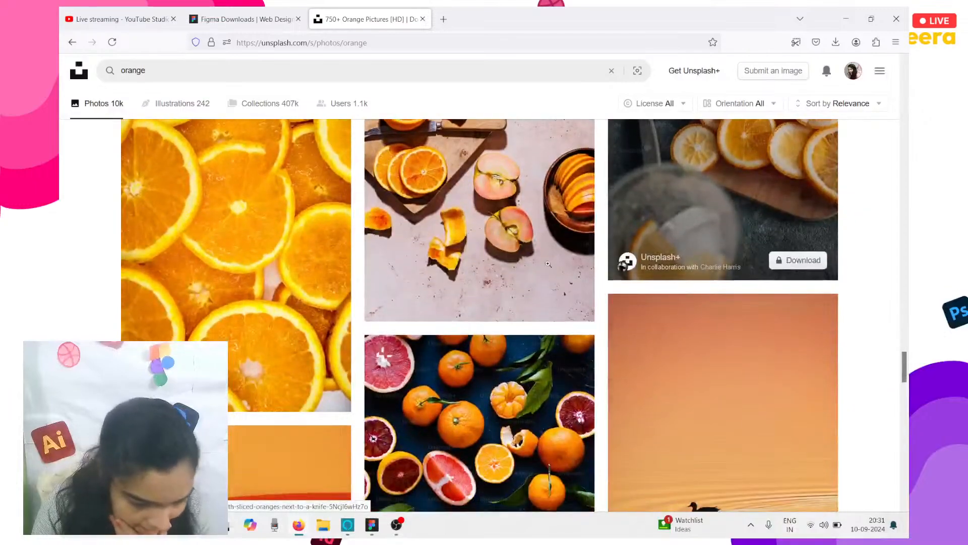
left_click(328, 391)
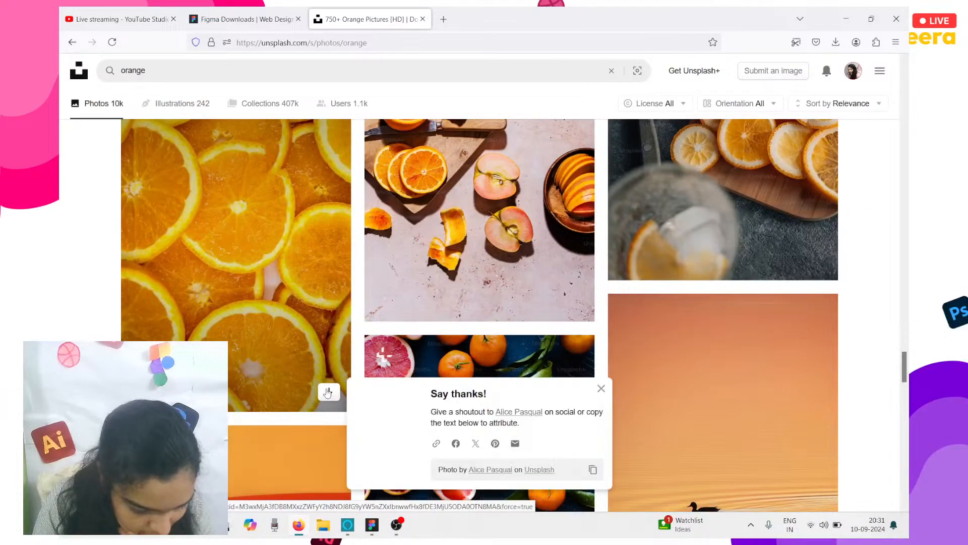
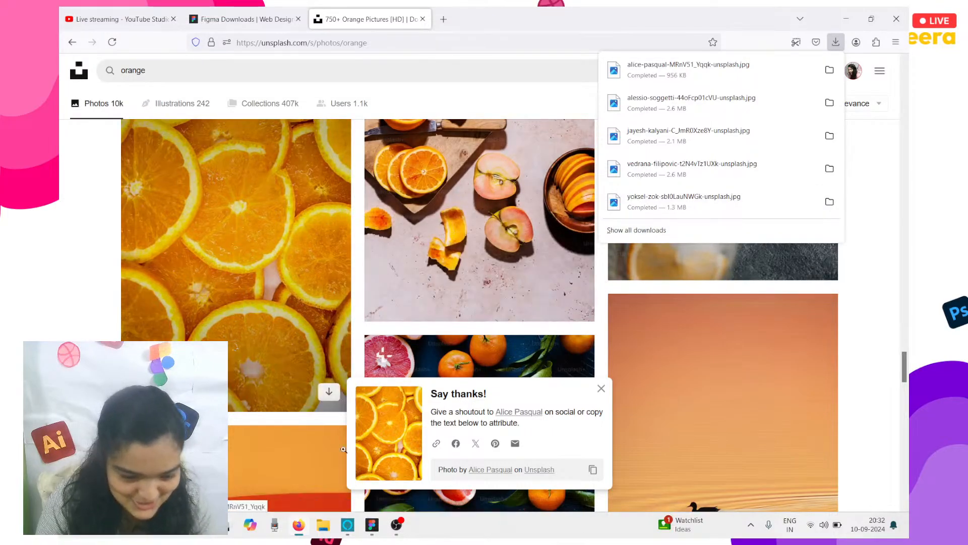
Switch to Figma, fill the letter E with the downloaded orange slices photo, and clear the selection
left_click(374, 529)
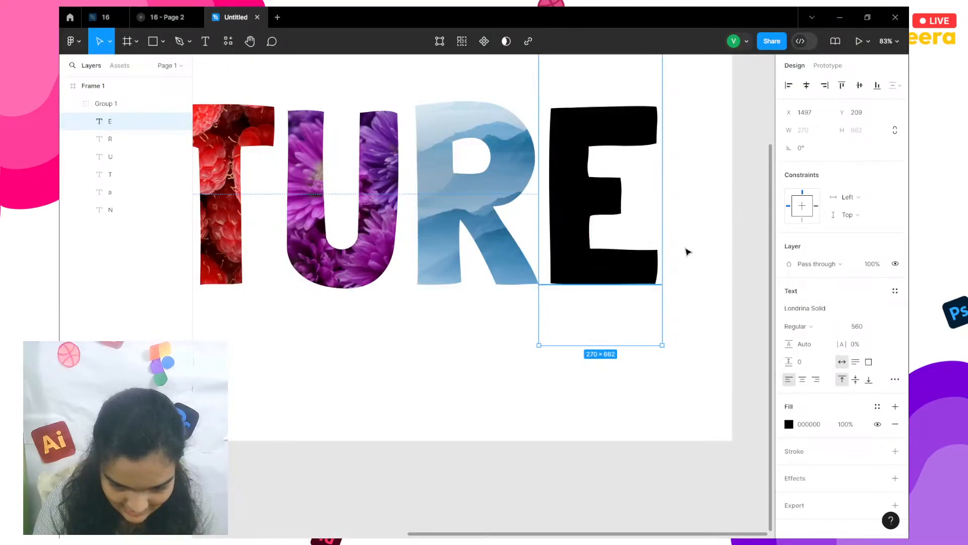
left_click(789, 424)
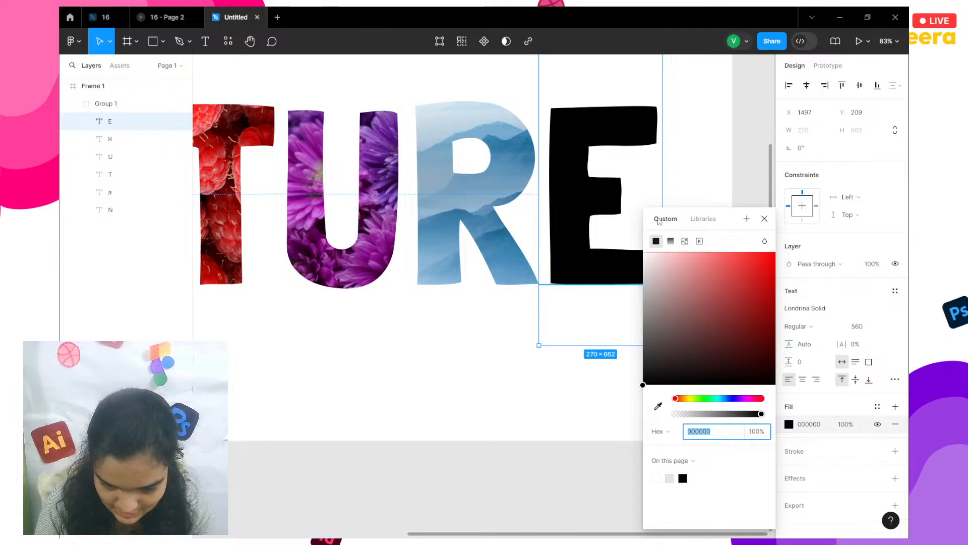
left_click(669, 242)
left_click(685, 241)
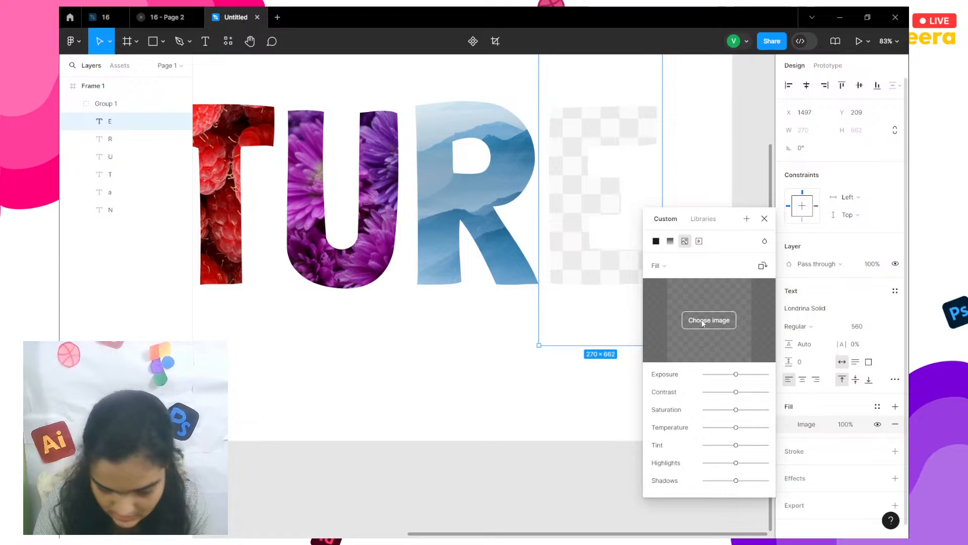
left_click(699, 317)
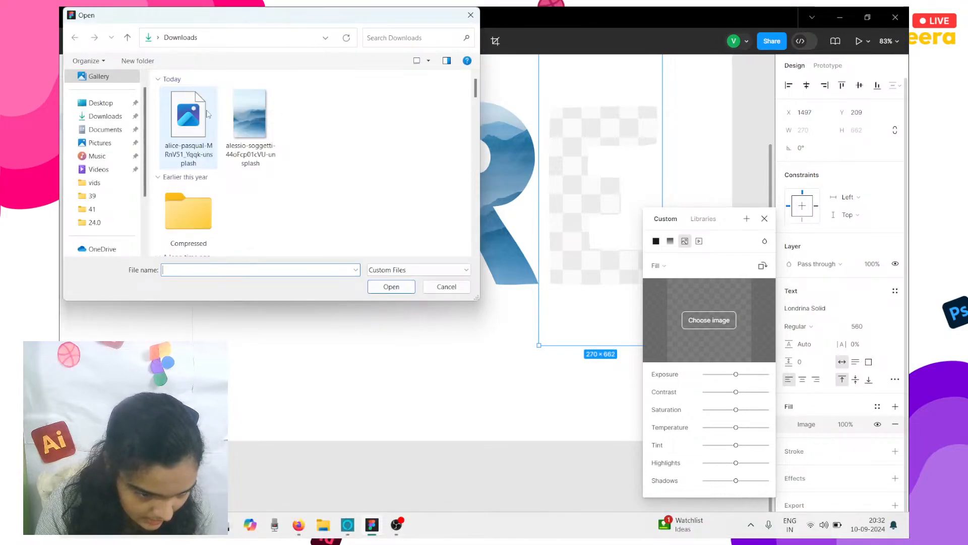
left_click(189, 116)
left_click(392, 287)
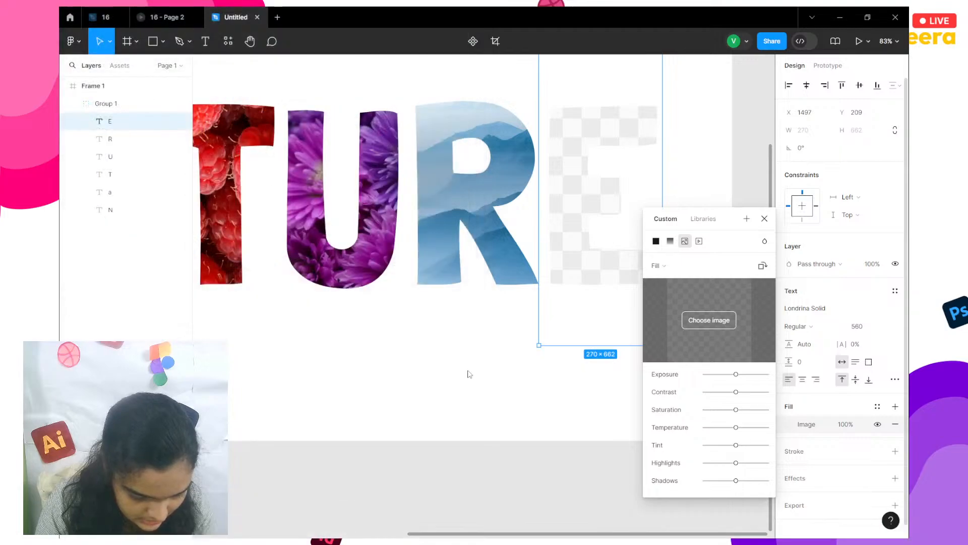
scroll(557, 359, "right", 2)
right_click(556, 359)
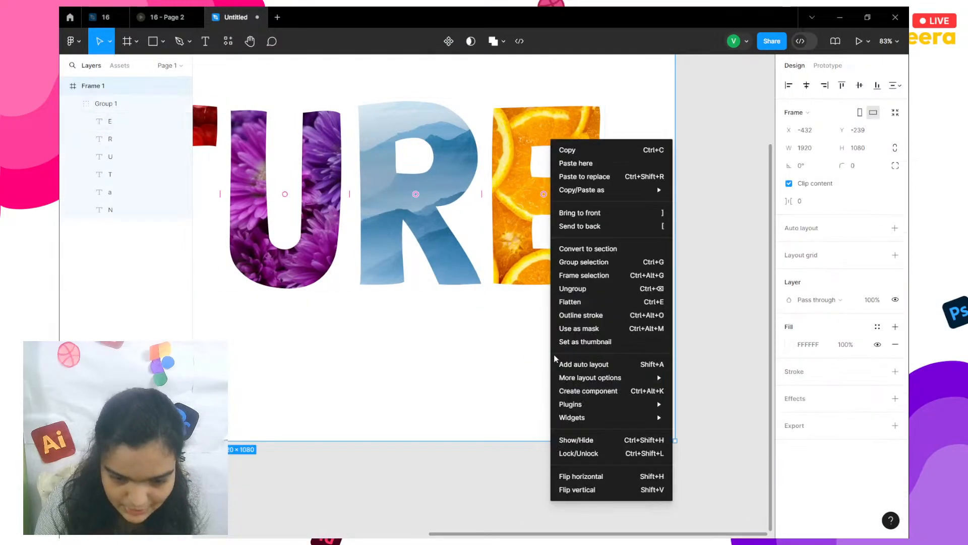
left_click(422, 380)
left_click(422, 380)
Examine the complete NATURE lettering within the whole frame
scroll(422, 381, "down", 3)
scroll(422, 380, "left", 5)
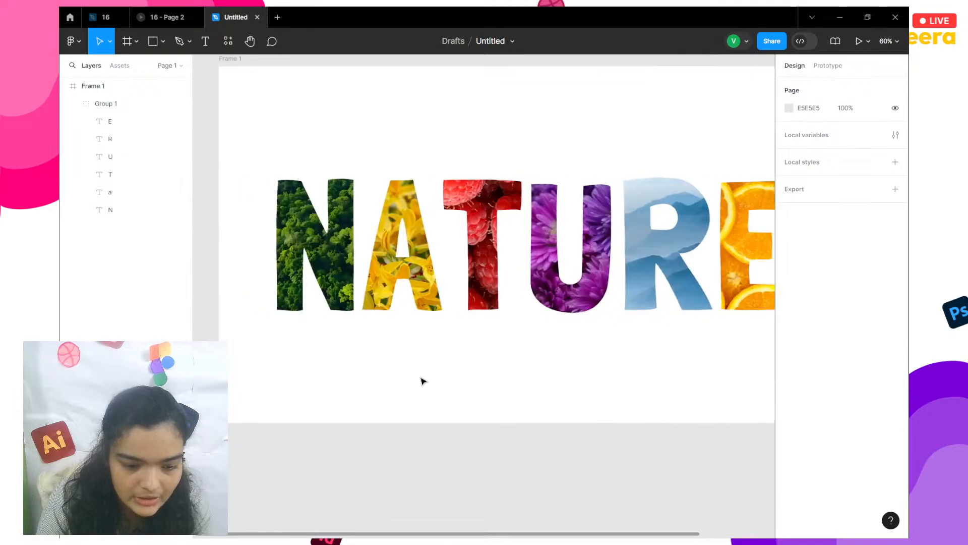
scroll(422, 381, "down", 1)
scroll(422, 380, "down", 1)
scroll(422, 380, "right", 3)
scroll(422, 381, "left", 1)
scroll(422, 380, "down", 3)
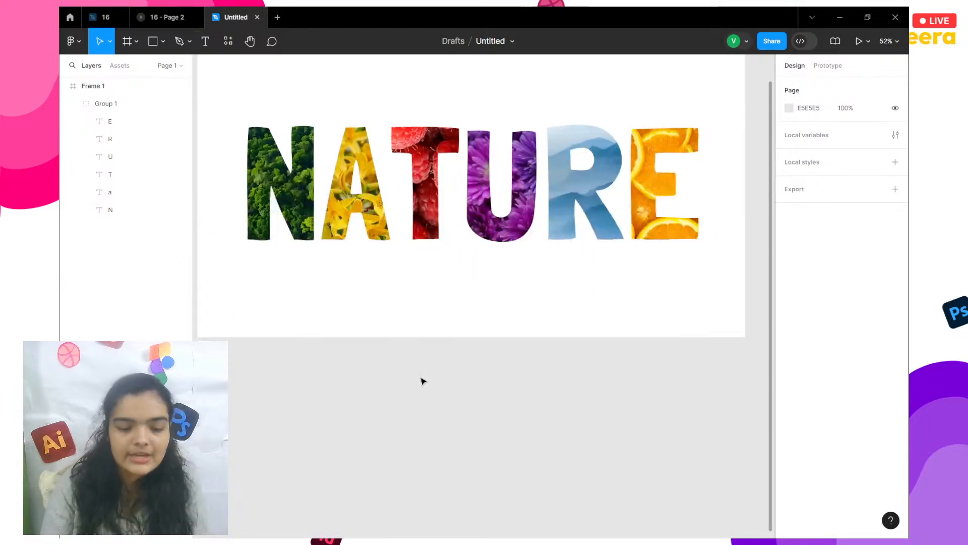
scroll(422, 380, "up", 1)
scroll(422, 380, "left", 3)
scroll(422, 380, "up", 1)
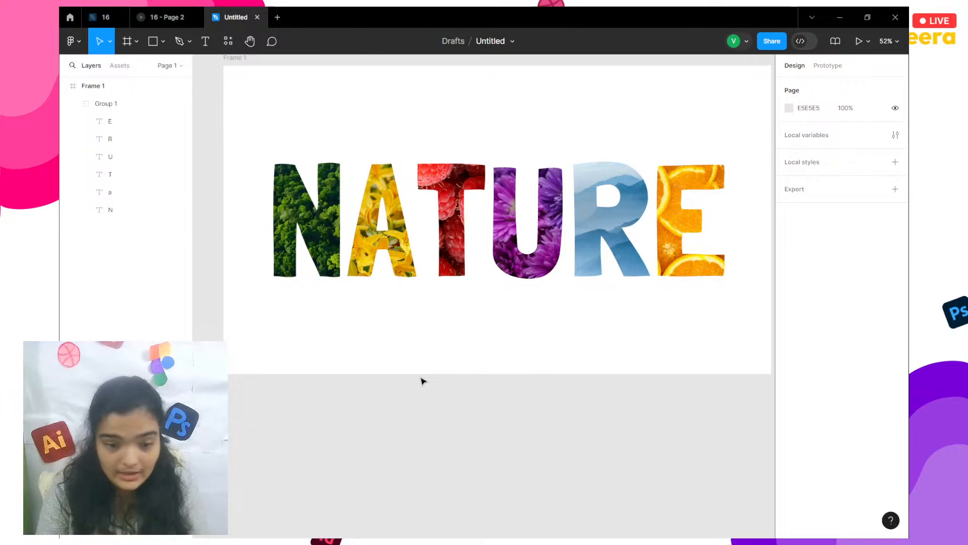
scroll(422, 380, "right", 2)
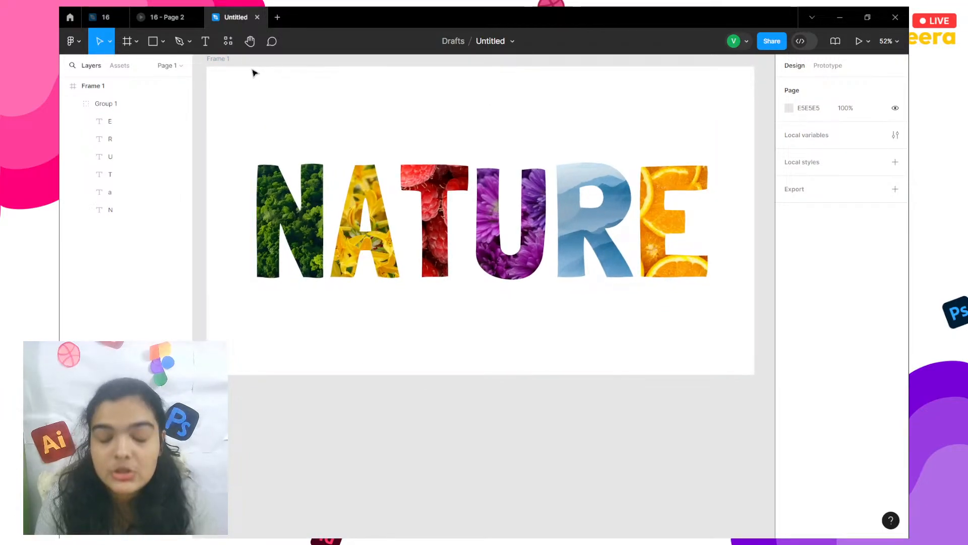
Recolour the frame's background, trying light grey and pale pink before sampling the olive yellow A48A01 from the letter A
left_click(221, 60)
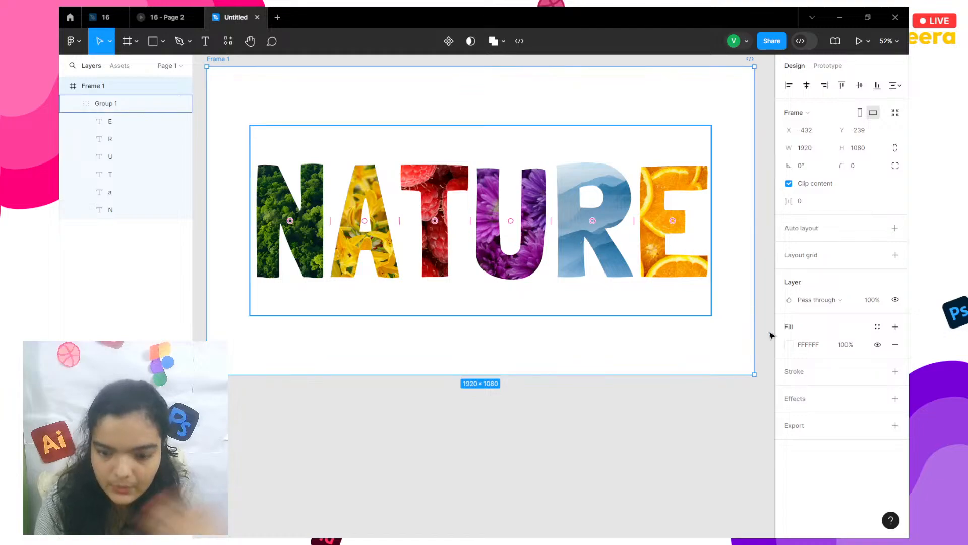
left_click(790, 348)
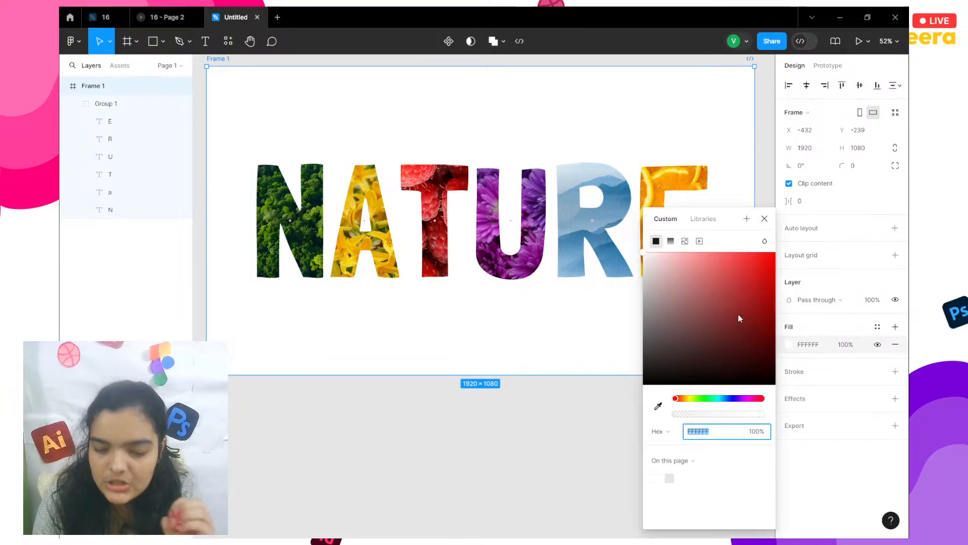
left_click_drag(668, 296, 599, 263)
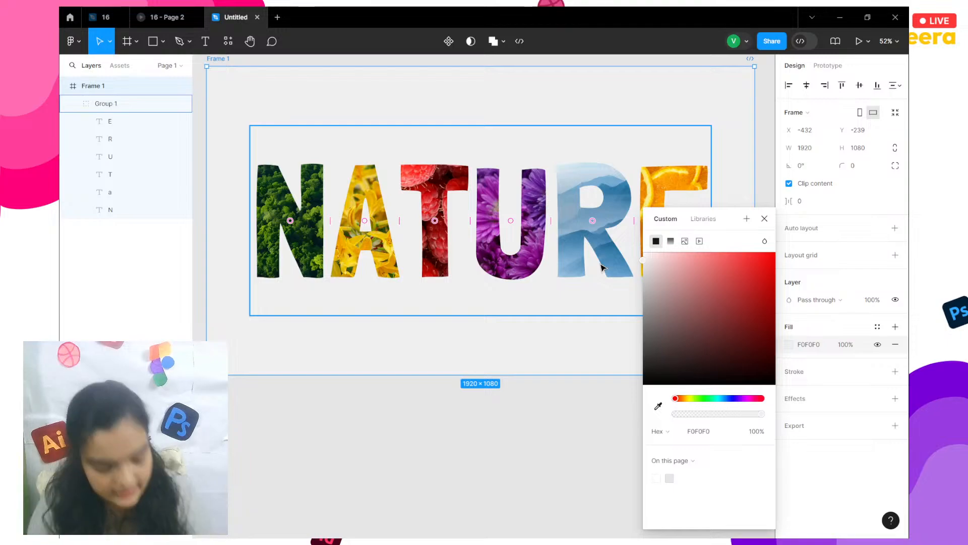
left_click_drag(679, 256, 654, 233)
left_click(658, 405)
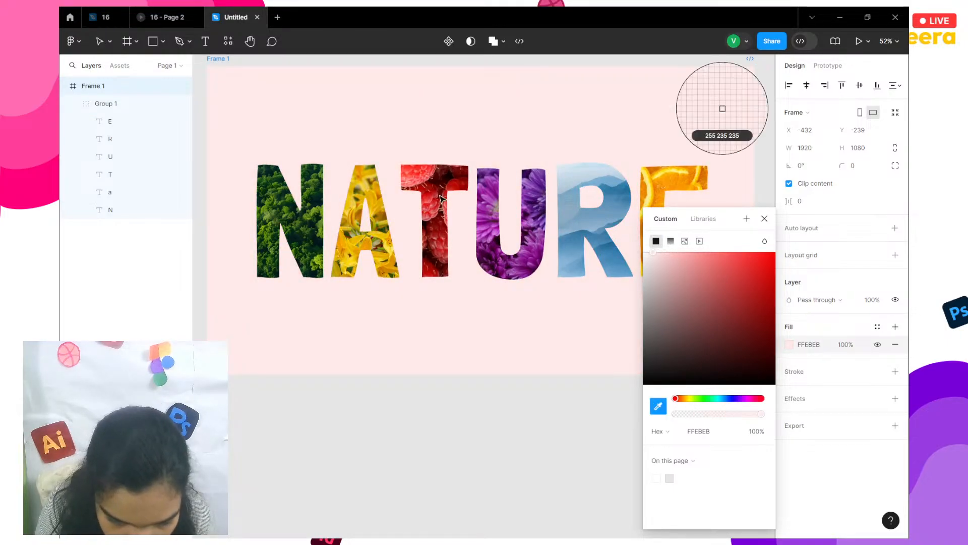
left_click(369, 189)
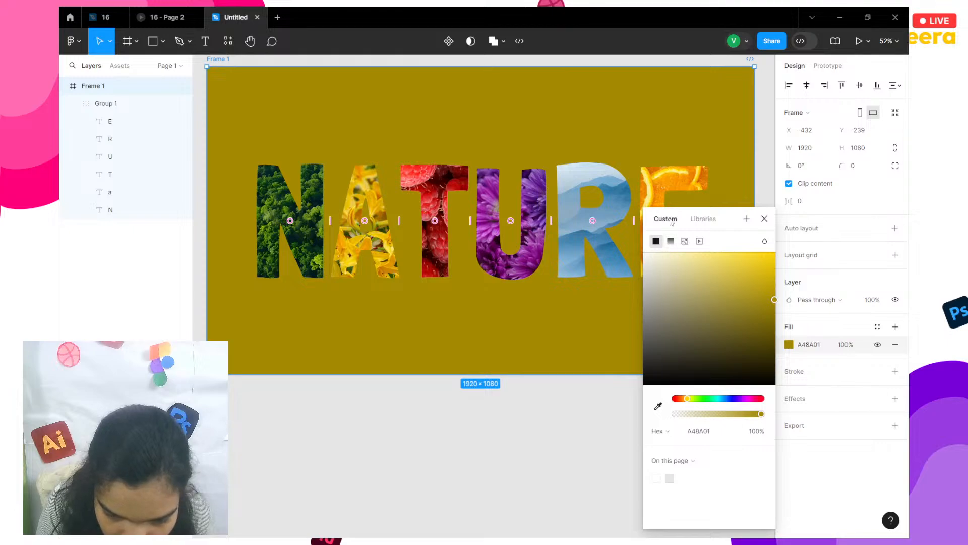
Recolour the frame's background, trying pale yellow and mint green before choosing the cream FFFBEF, and clear the selection
left_click_drag(670, 254, 656, 218)
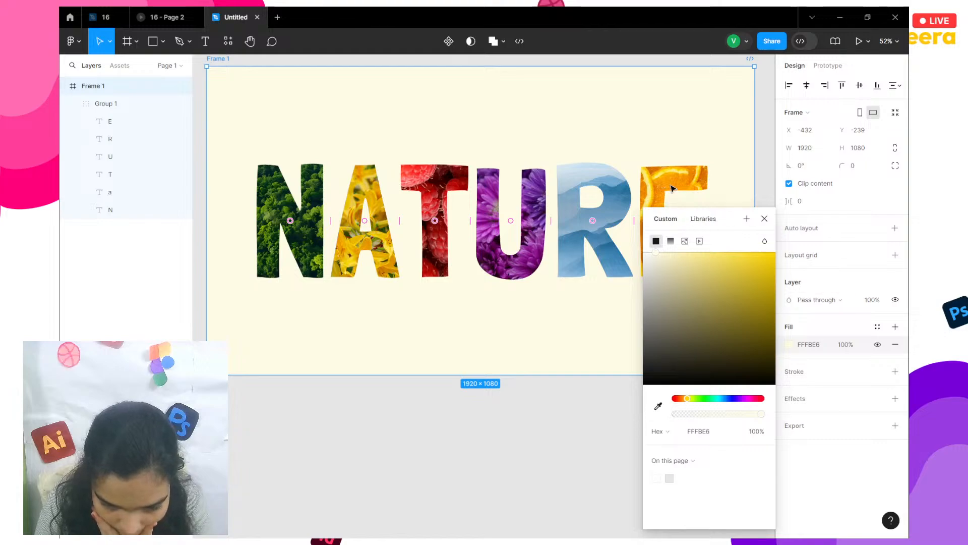
left_click_drag(702, 399, 760, 392)
left_click(712, 397)
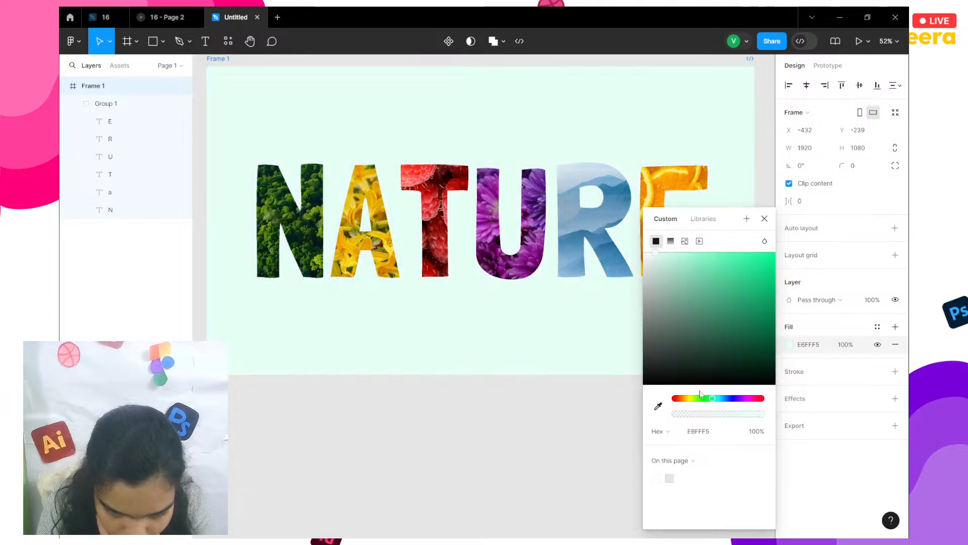
left_click_drag(697, 396, 688, 397)
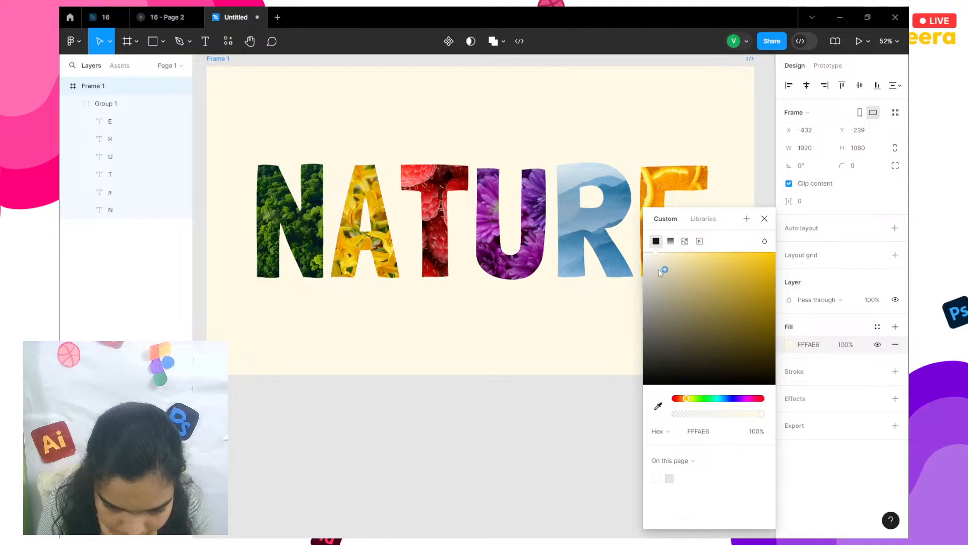
left_click_drag(659, 272, 651, 244)
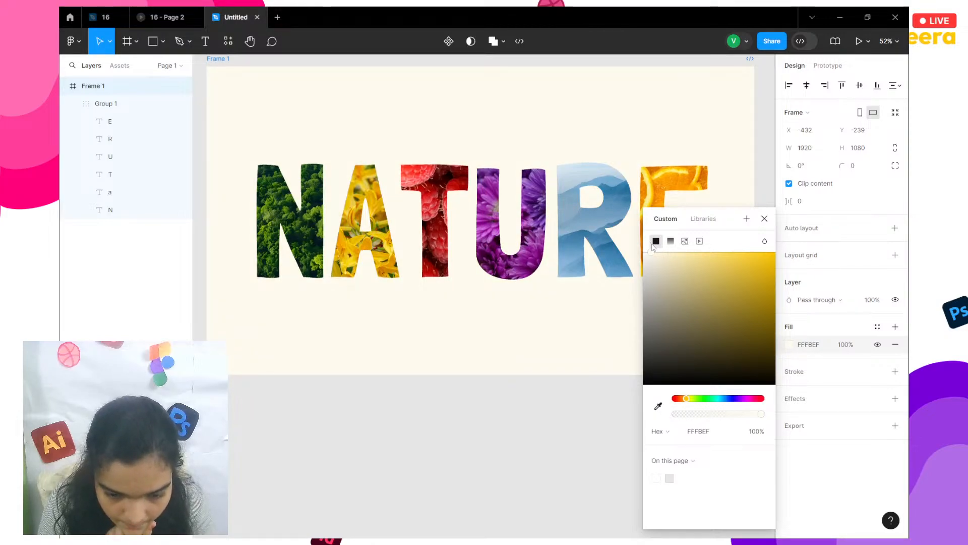
left_click(510, 447)
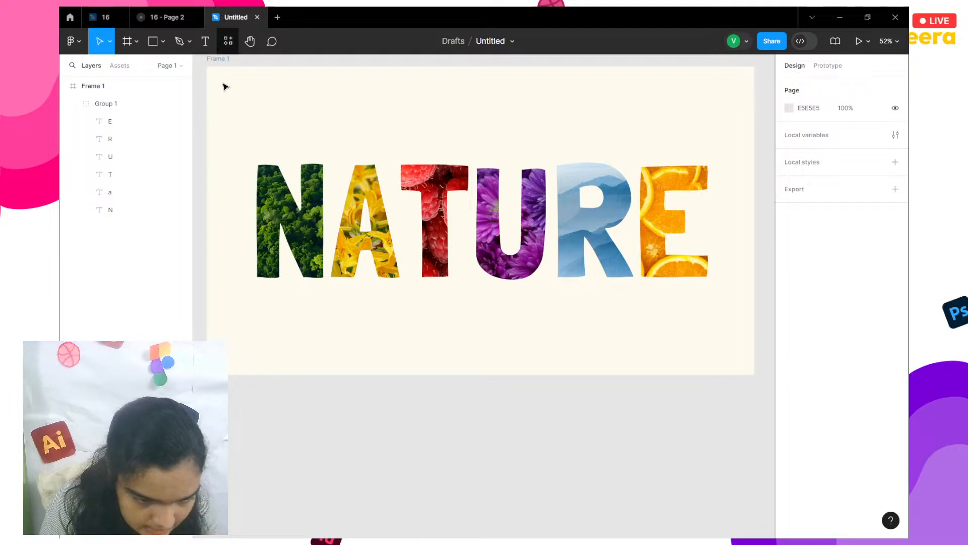
Draw a rectangle about 91 × 41 on the letter N and place a copy on each of the other five letters
left_click(153, 41)
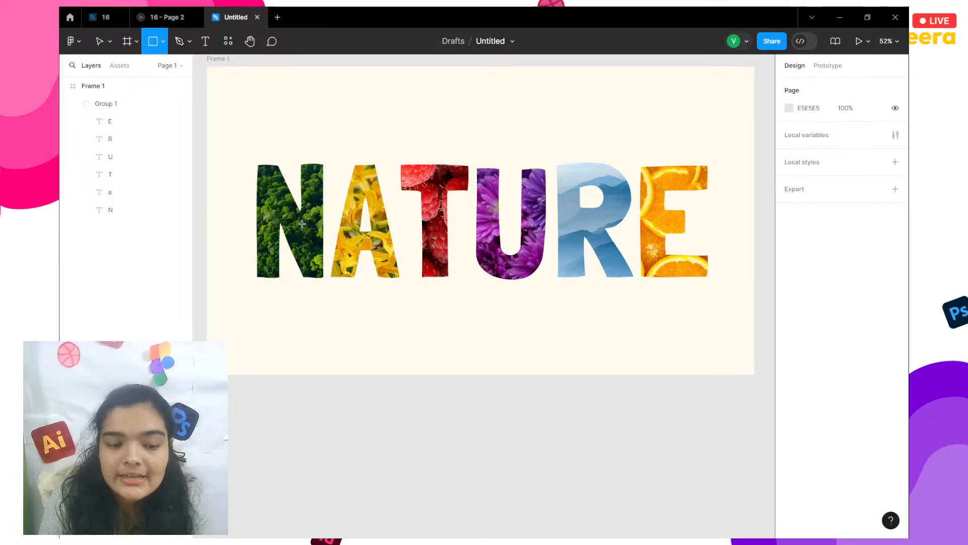
mouse_move(268, 208)
left_mouse_down()
mouse_move(295, 220)
mouse_move(281, 213)
left_mouse_up()
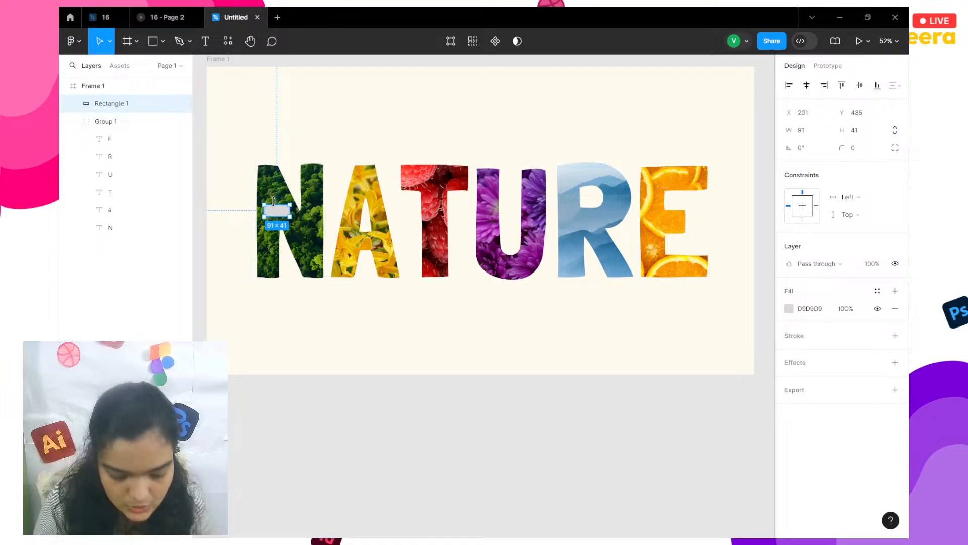
left_click_drag(284, 210, 371, 244, "alt")
left_click_drag(371, 244, 665, 223, "alt")
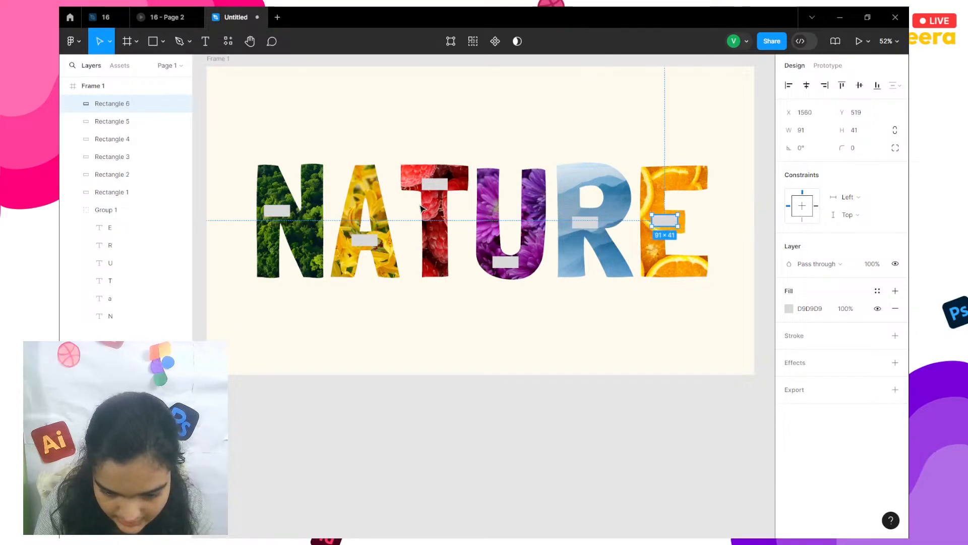
Fill the rectangle on the letter N with the green forest photo and collapse Group 1 in the layer list
left_click(278, 203)
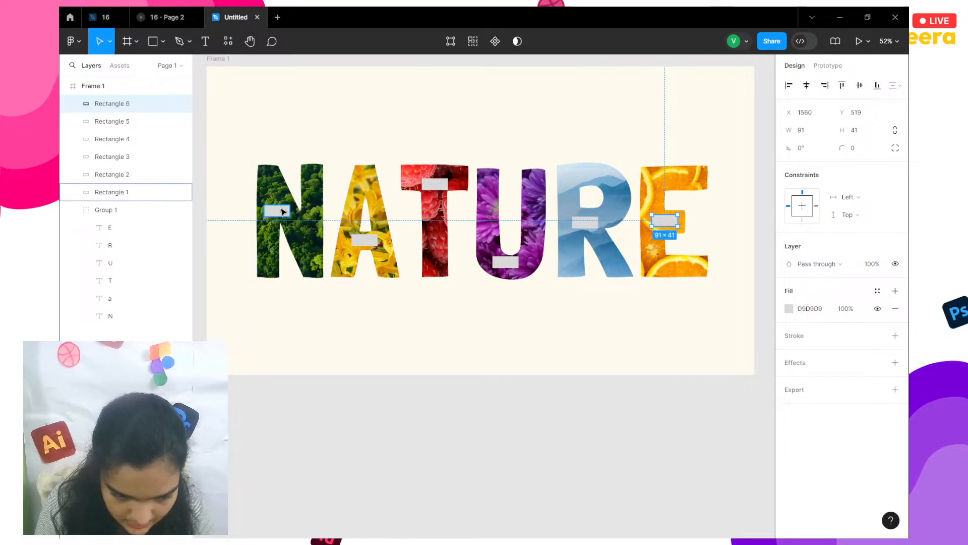
left_click(789, 308)
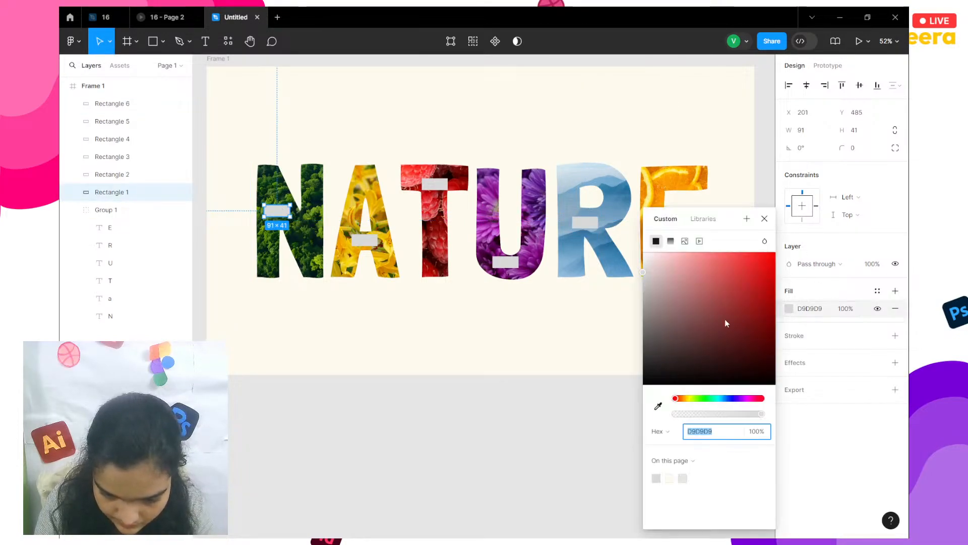
left_click(685, 241)
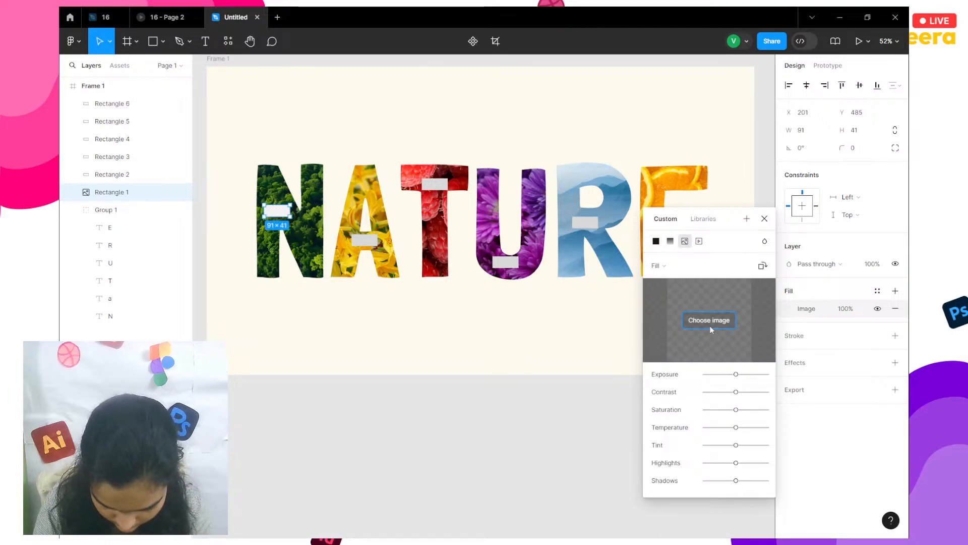
left_click(709, 323)
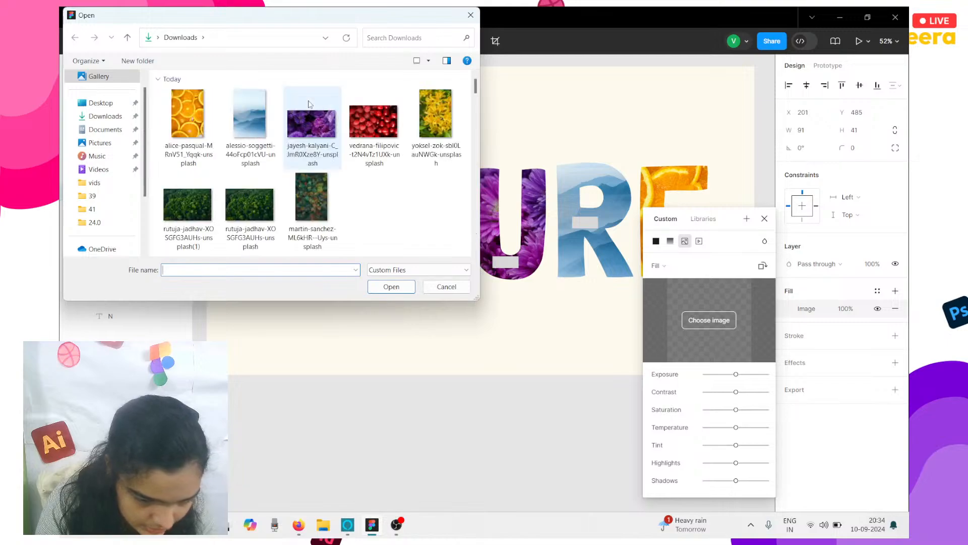
left_click(244, 185)
left_click(392, 286)
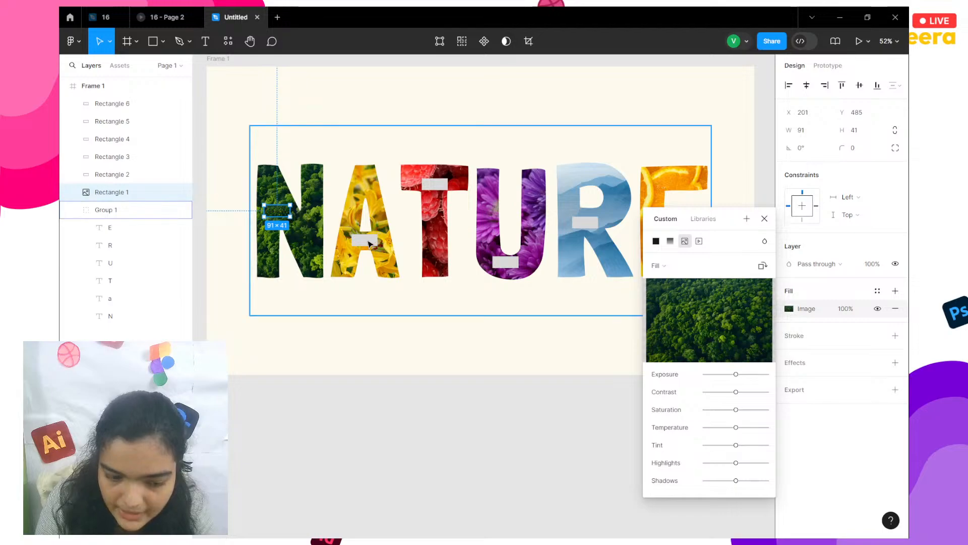
left_click(75, 209)
mouse_move(97, 213)
left_mouse_down()
mouse_move(101, 96)
mouse_move(110, 215)
left_mouse_up()
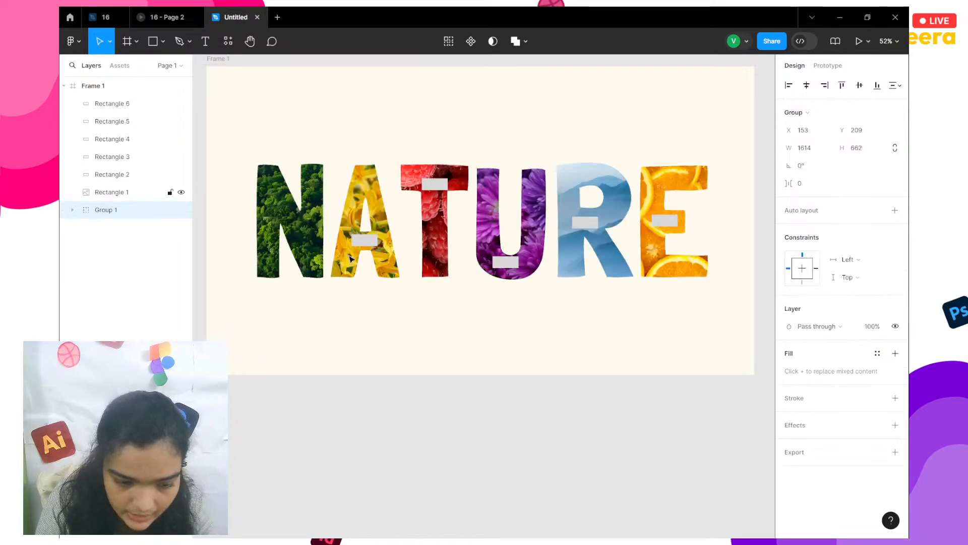
Fill the rectangle on the letter A with the yellow flowers photo
left_click(366, 237)
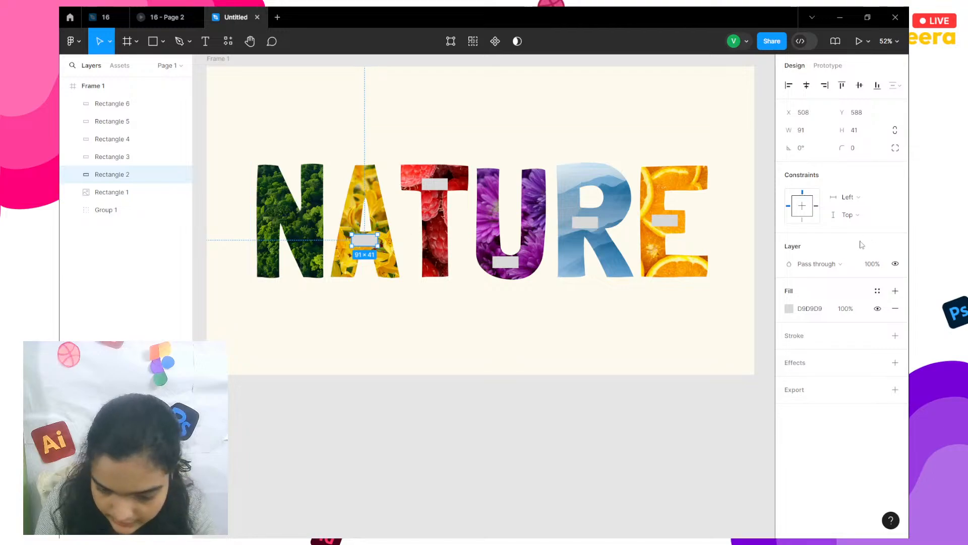
left_click(788, 309)
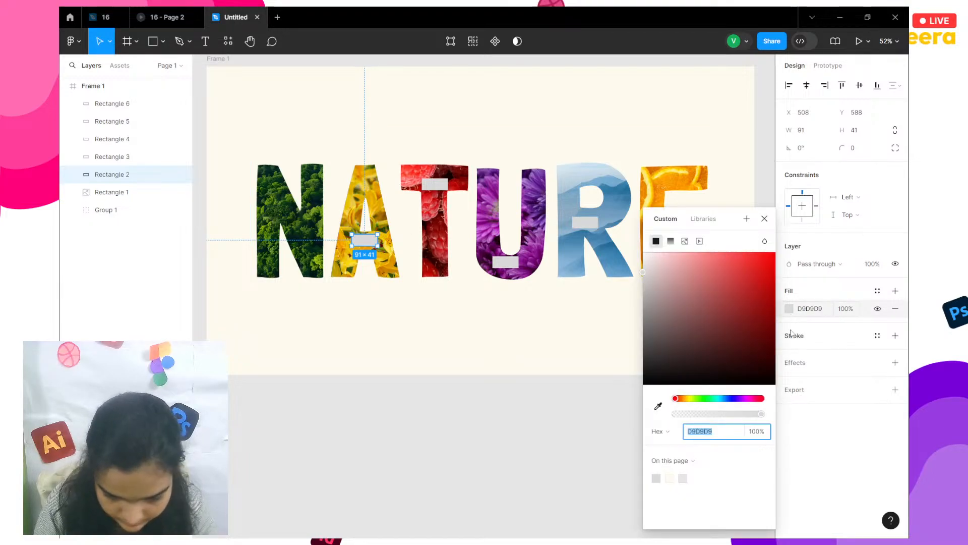
left_click(685, 242)
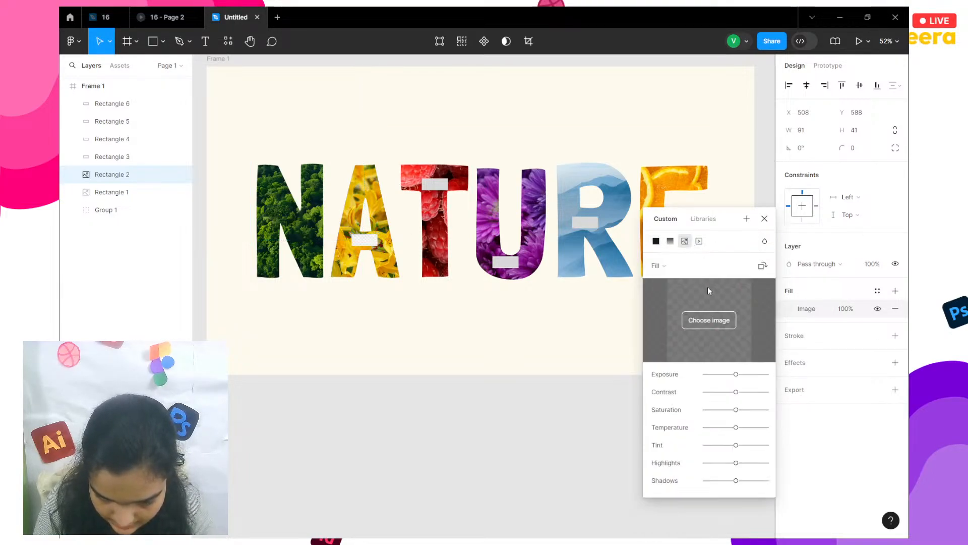
left_click(708, 320)
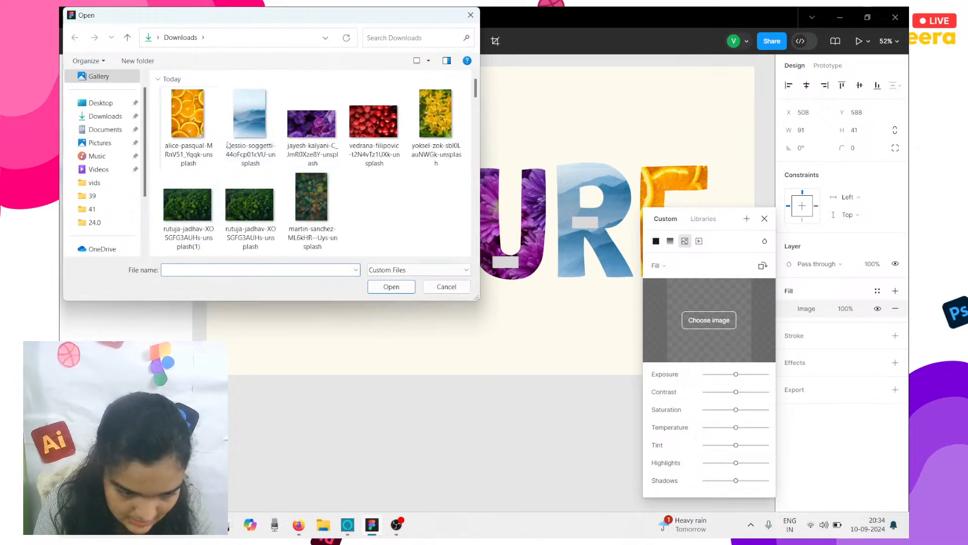
left_click(435, 121)
left_click(408, 286)
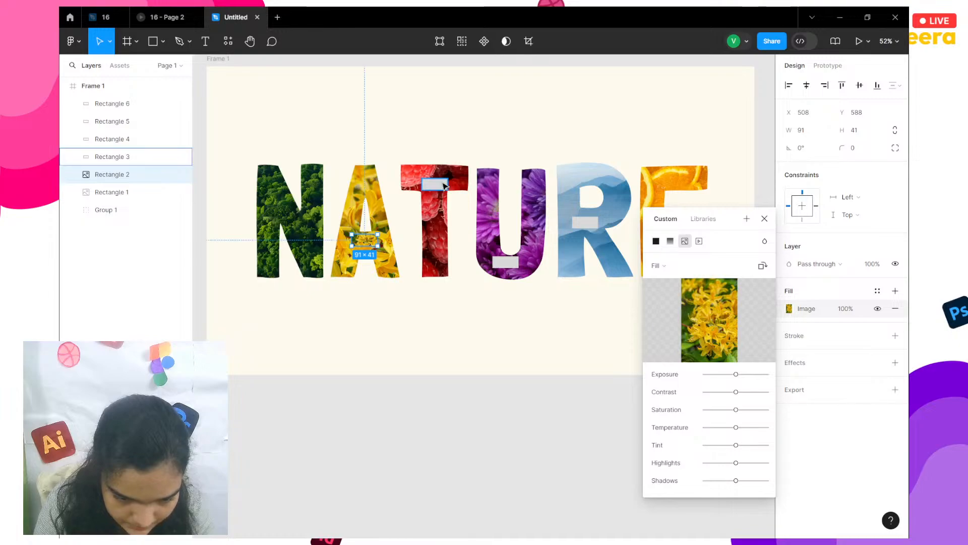
Set the rectangle on the letter T to an image fill and choose the red berries photo for it
left_click(444, 186)
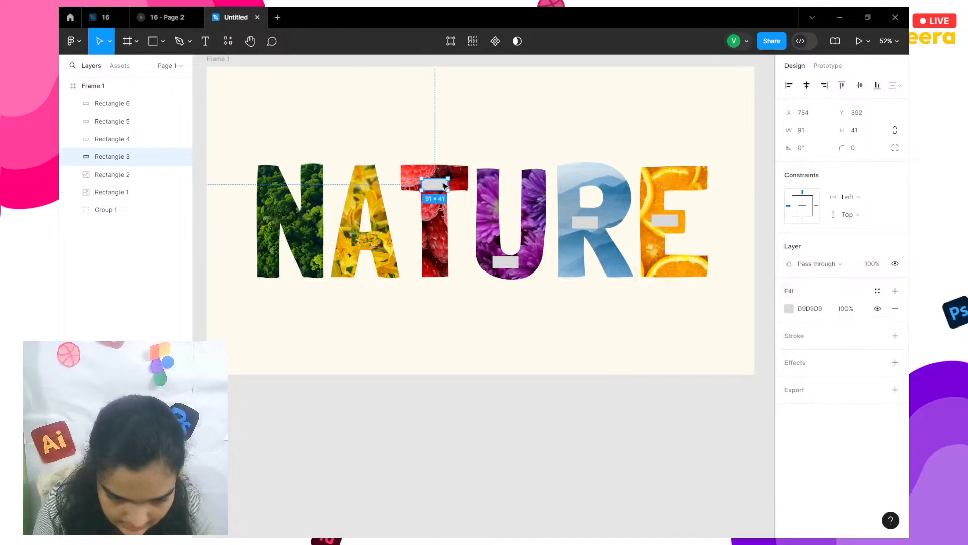
left_click(789, 308)
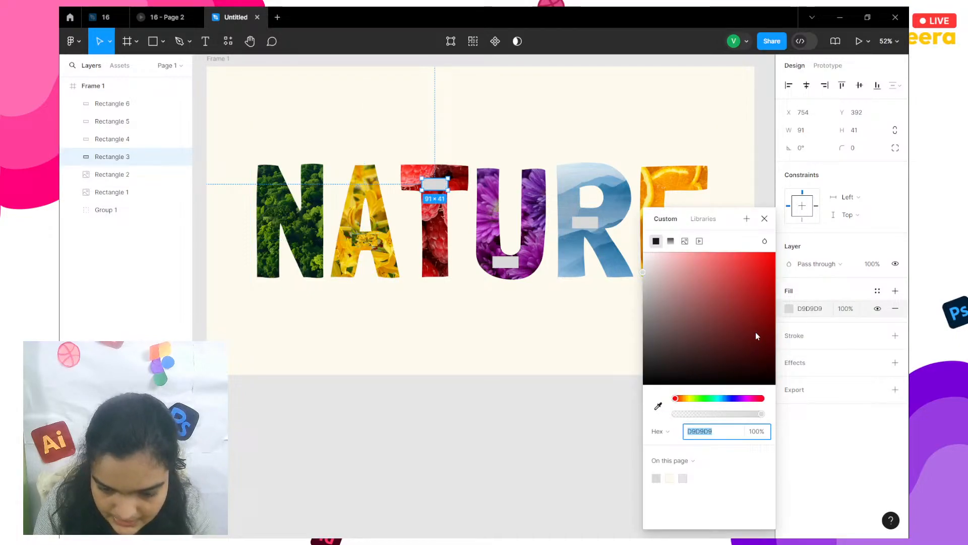
left_click(684, 240)
left_click(700, 321)
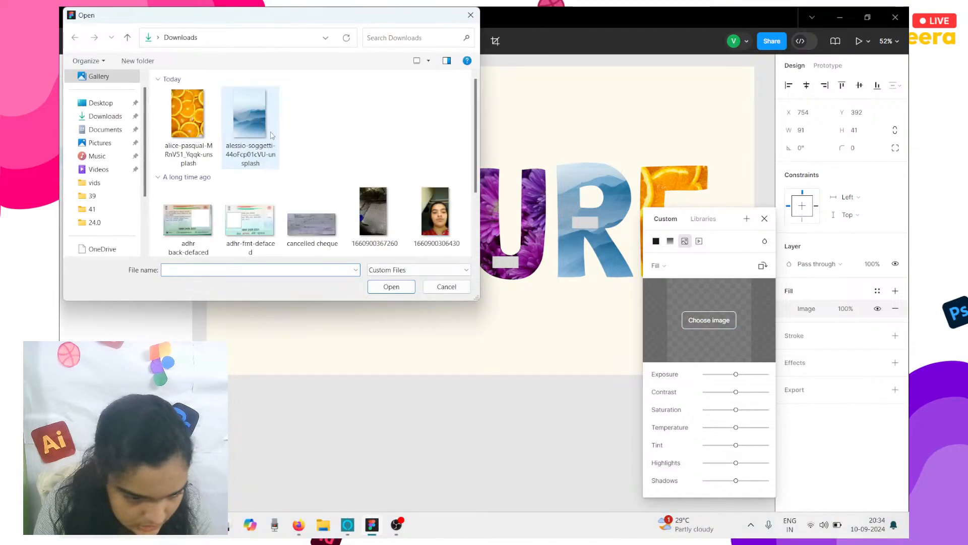
left_click(373, 131)
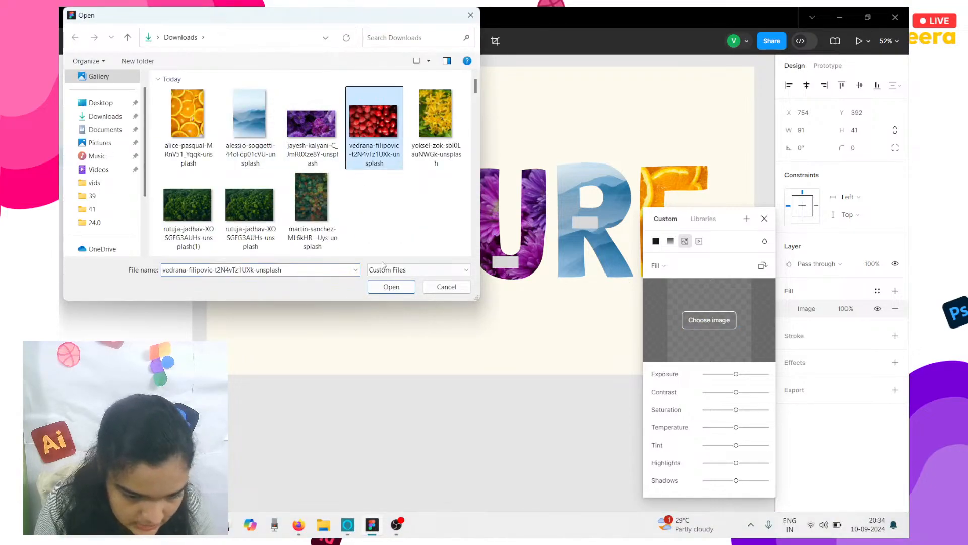
left_click(392, 286)
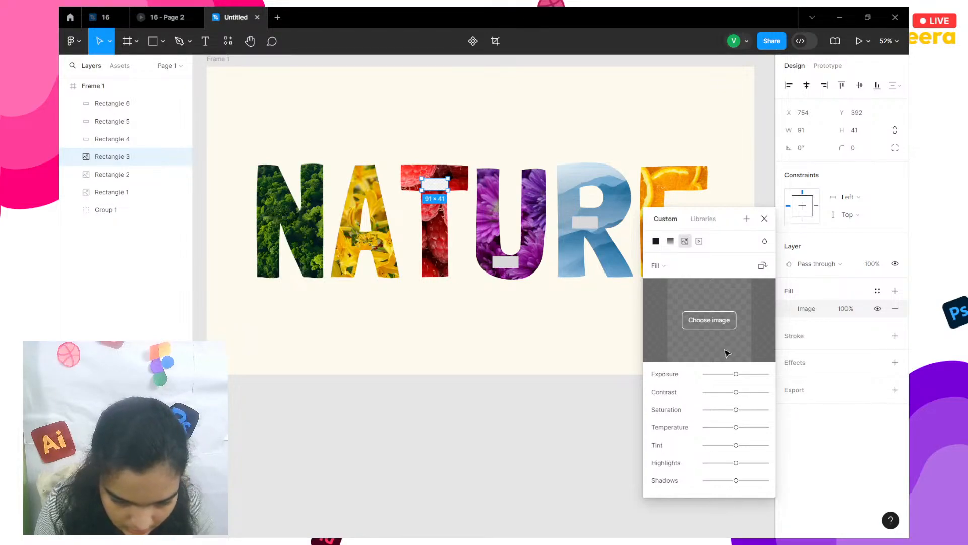
Undo and redo the last change to the rectangle on the letter U, and leave its vector editing mode
double_click(503, 260)
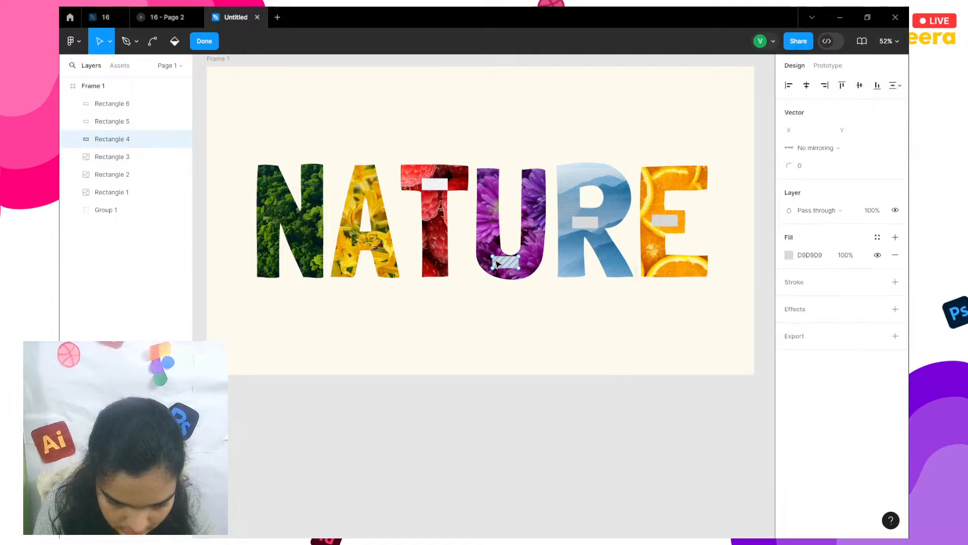
key("ctrl+z")
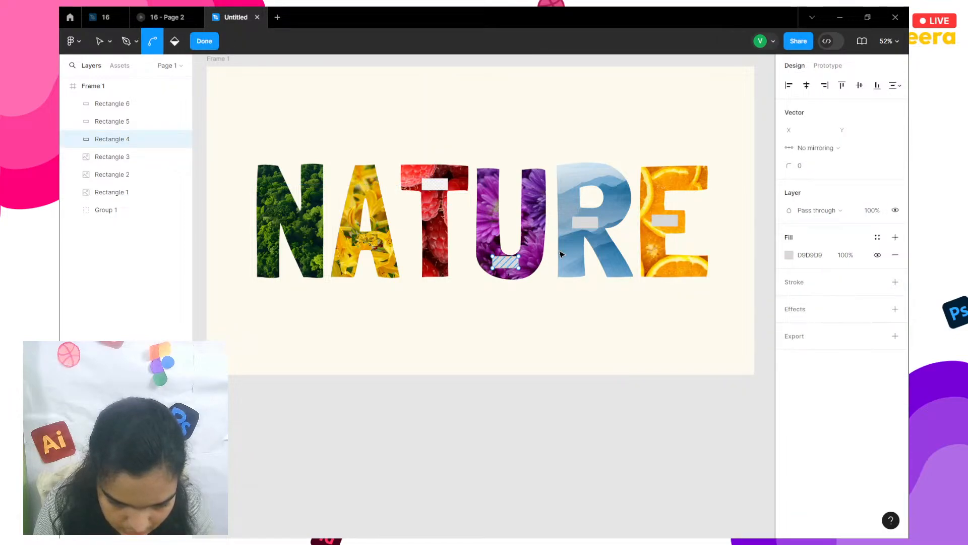
key("ctrl+shift+z")
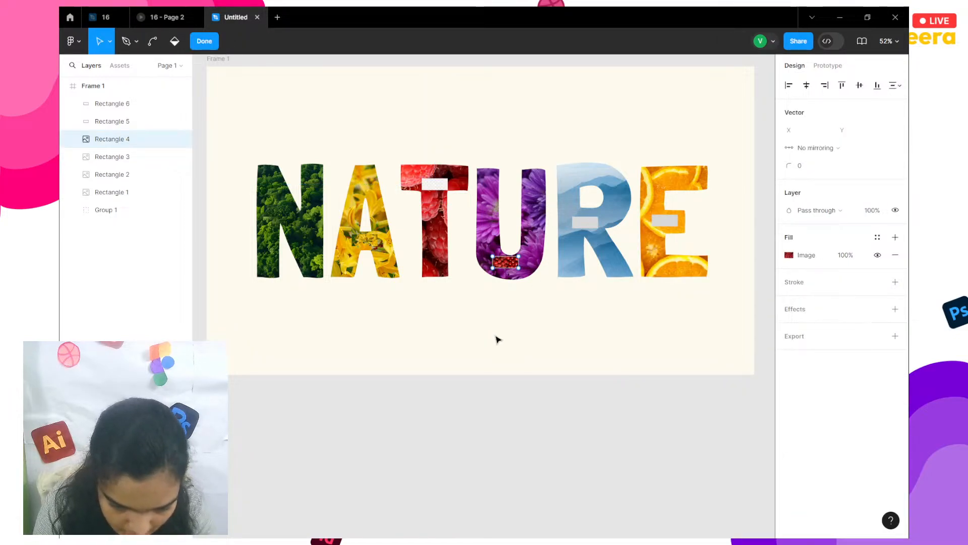
key("Escape")
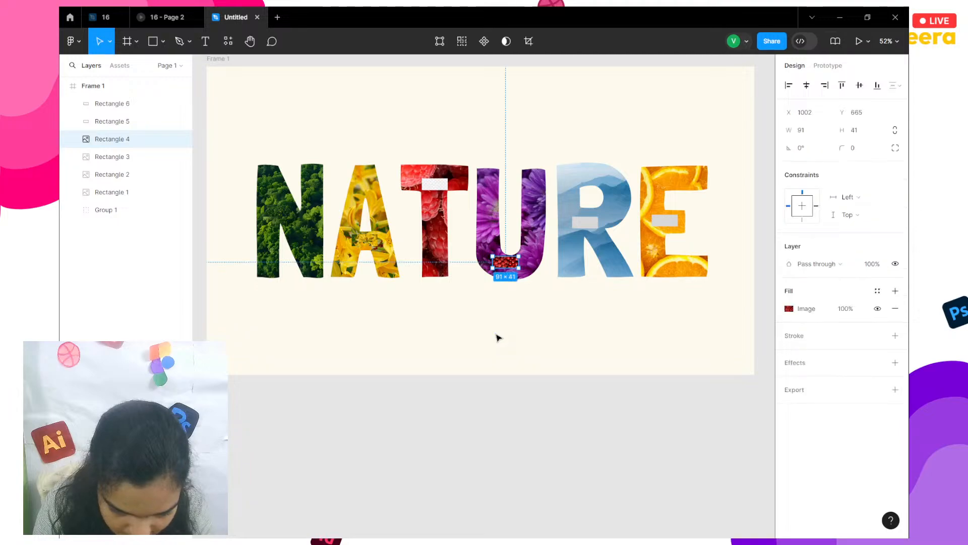
key("Escape")
Swap the two rectangles, moving the berry-filled one from the U onto the T and the empty one onto the U
left_click(504, 262)
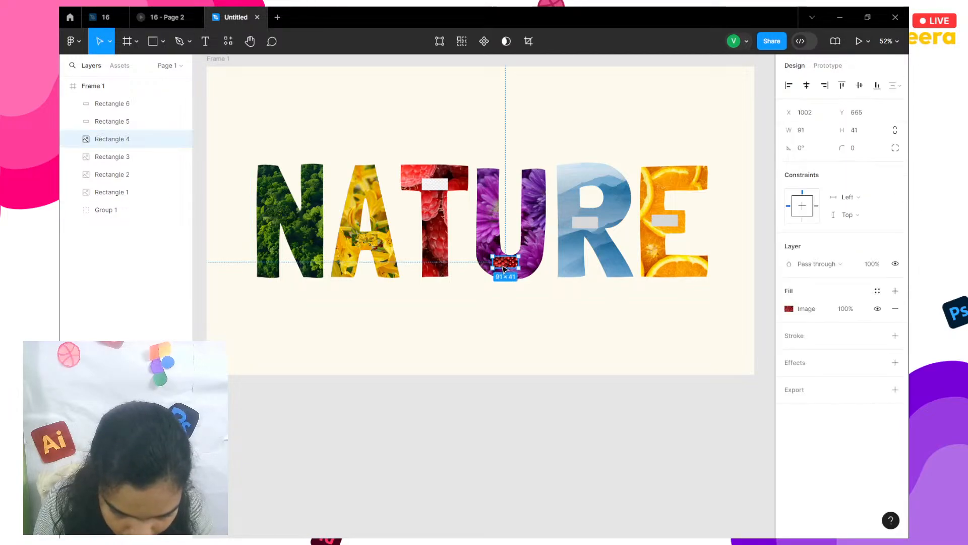
left_click_drag(440, 223, 439, 182)
left_click(437, 184)
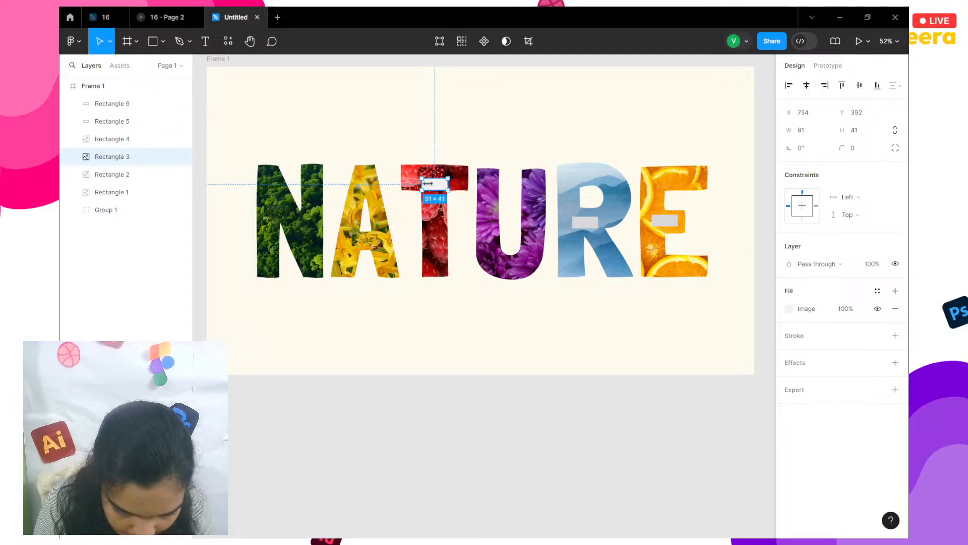
key("ctrl+z")
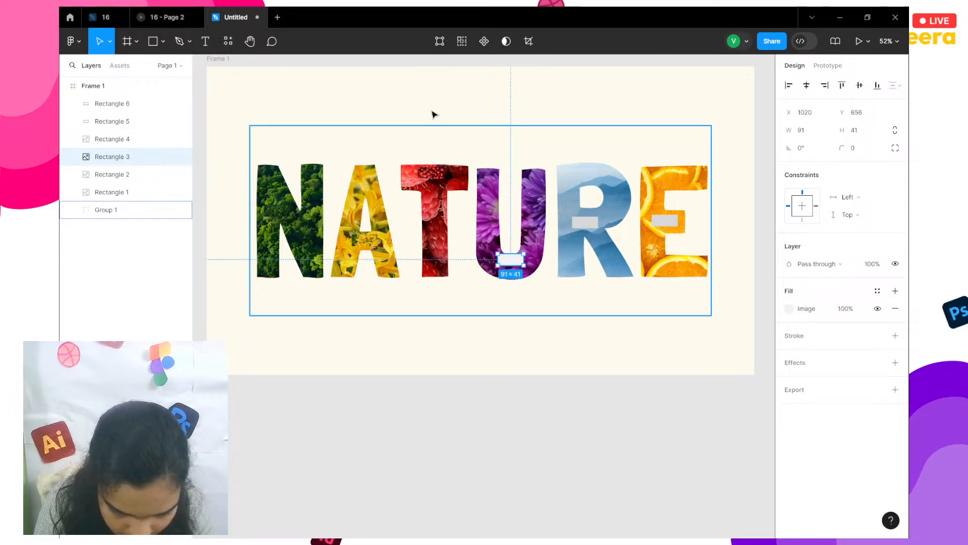
Fill the empty rectangle on the letter U with the purple flowers photo and move it slightly lower to X 1010, Y 683
left_click(789, 309)
left_click(708, 351)
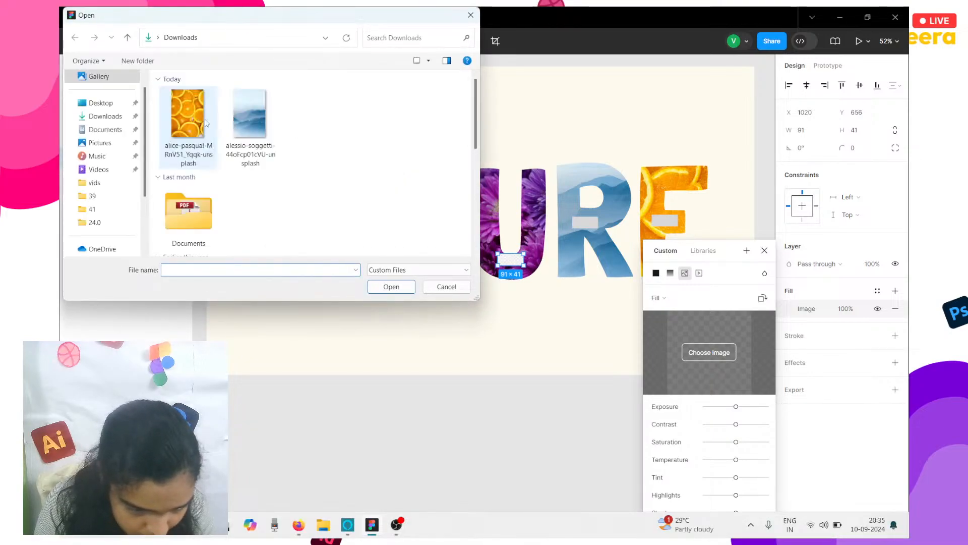
left_click(339, 134)
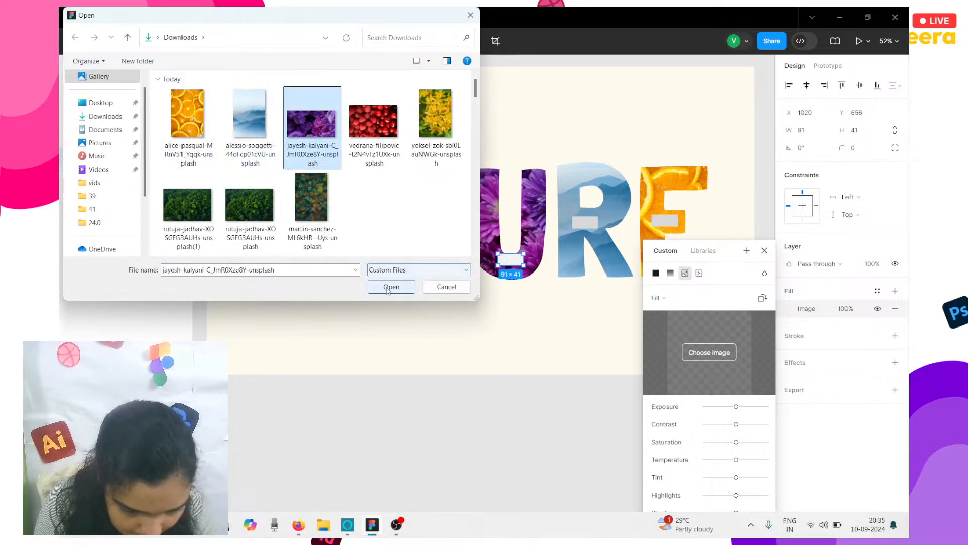
left_click(388, 287)
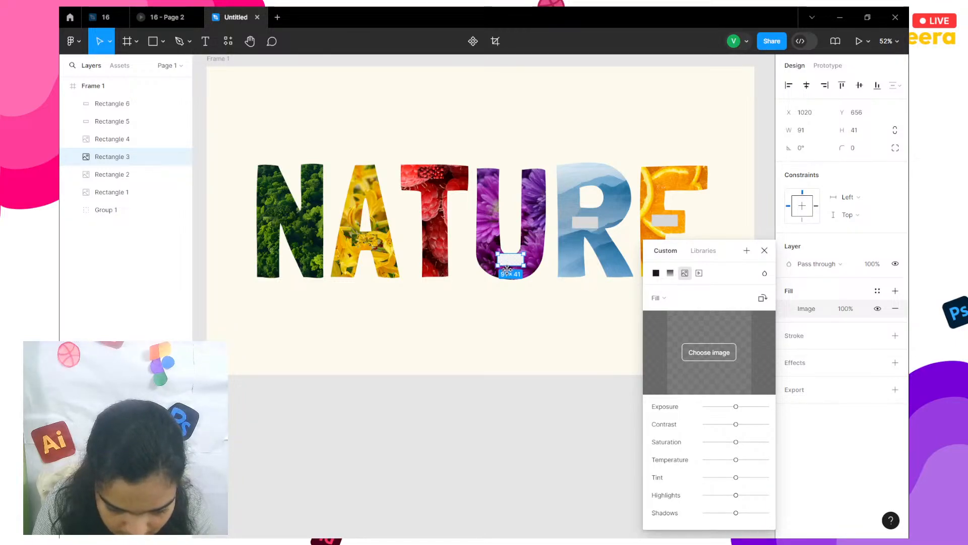
left_click_drag(510, 264, 507, 272)
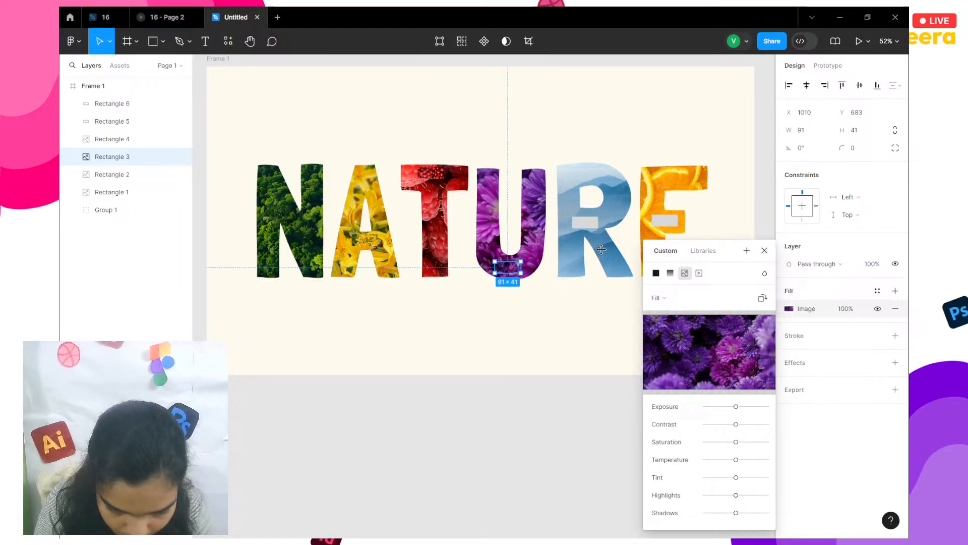
Fill the empty rectangle on the letter R with the blue misty mountains photo from Downloads
left_click(585, 222)
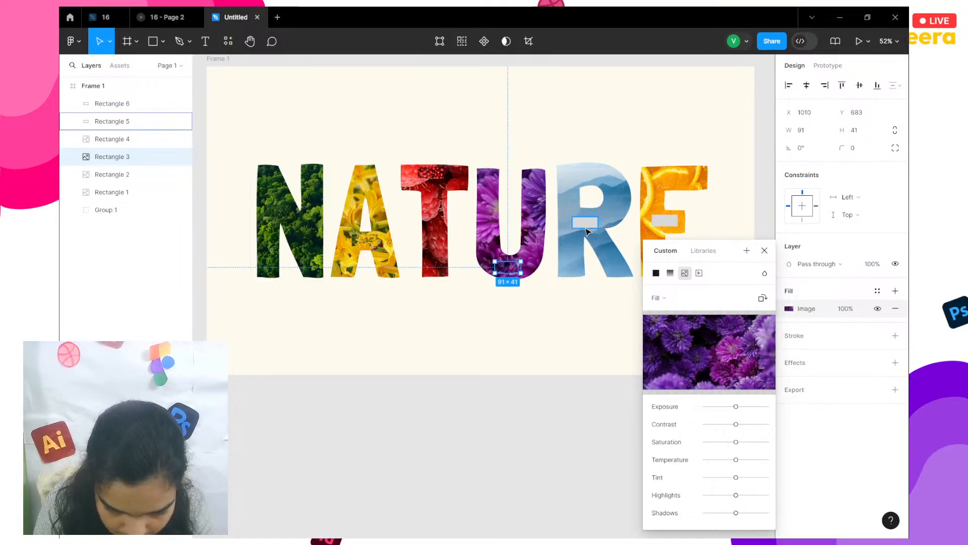
left_click(788, 309)
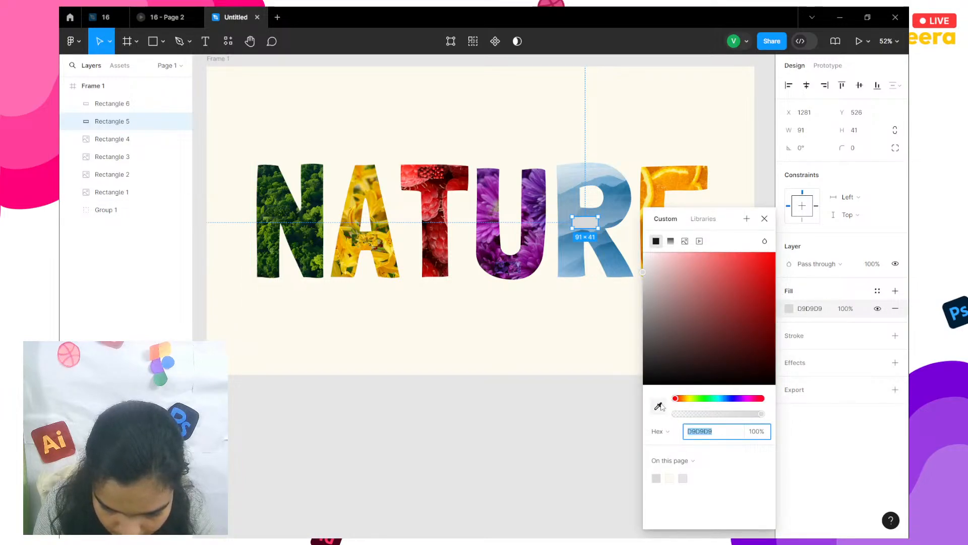
left_click(683, 241)
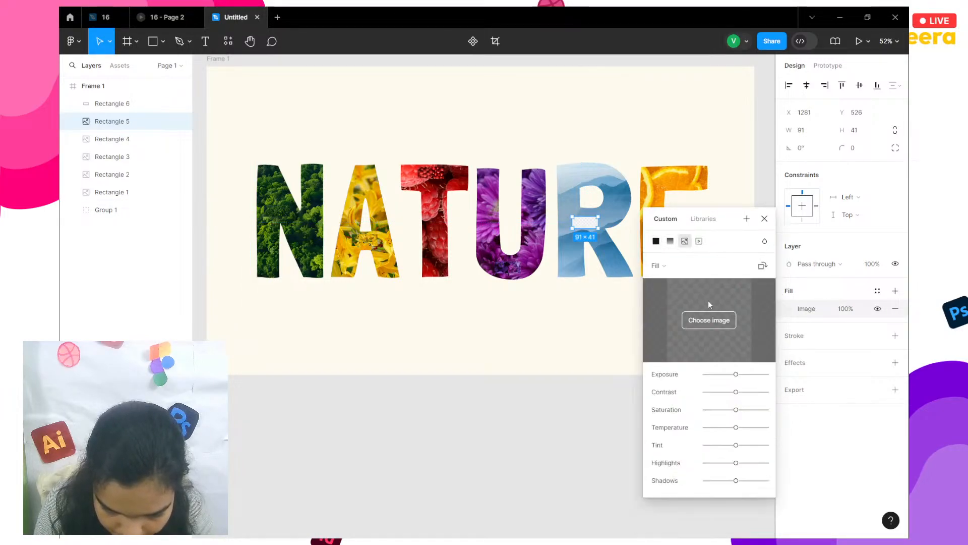
left_click(708, 320)
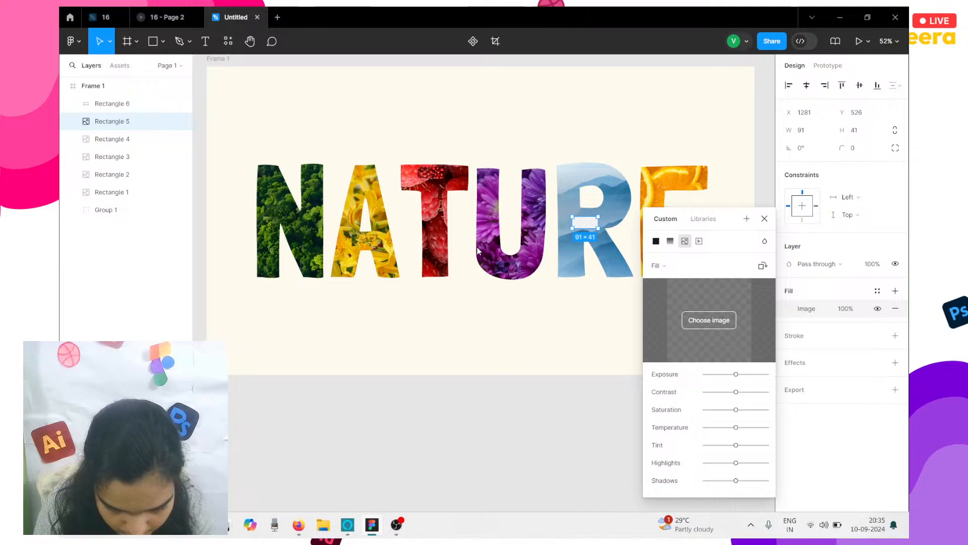
left_click(242, 112)
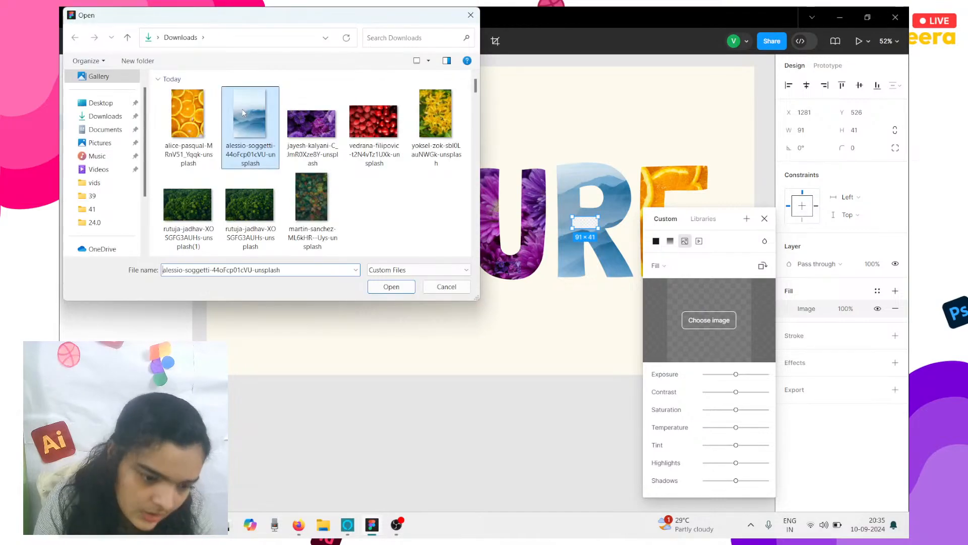
left_click(392, 288)
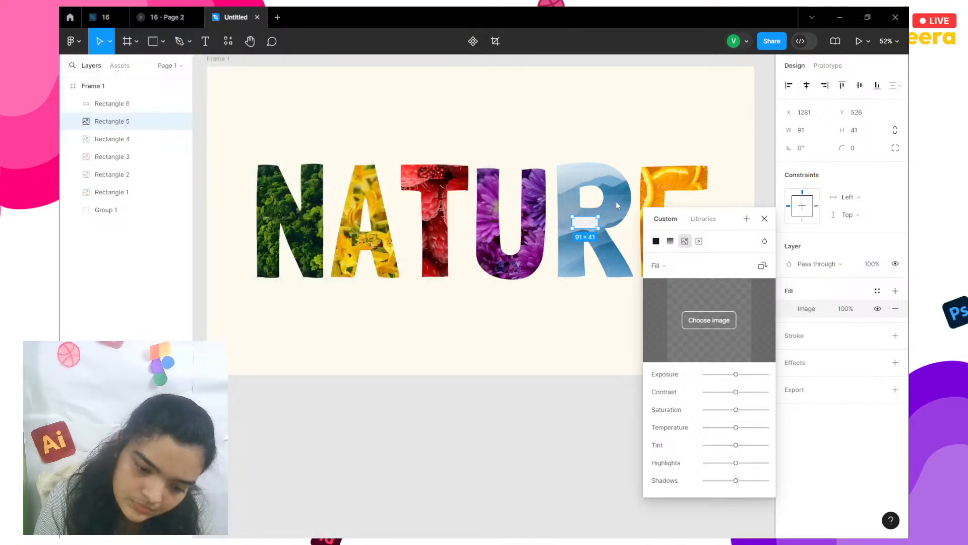
Fill the empty rectangle on the letter E with the orange slices photo from Downloads
scroll(651, 188, "right", 2)
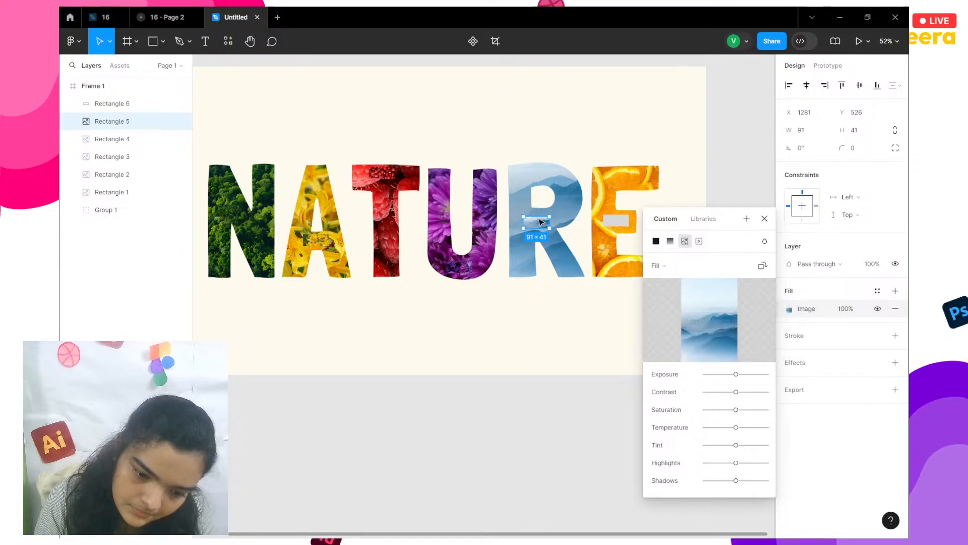
left_click(619, 228)
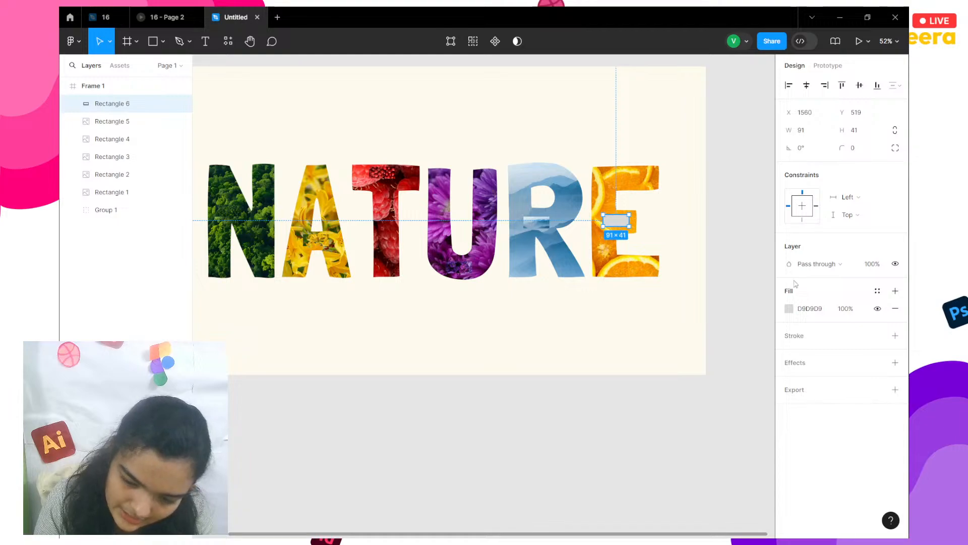
left_click(789, 311)
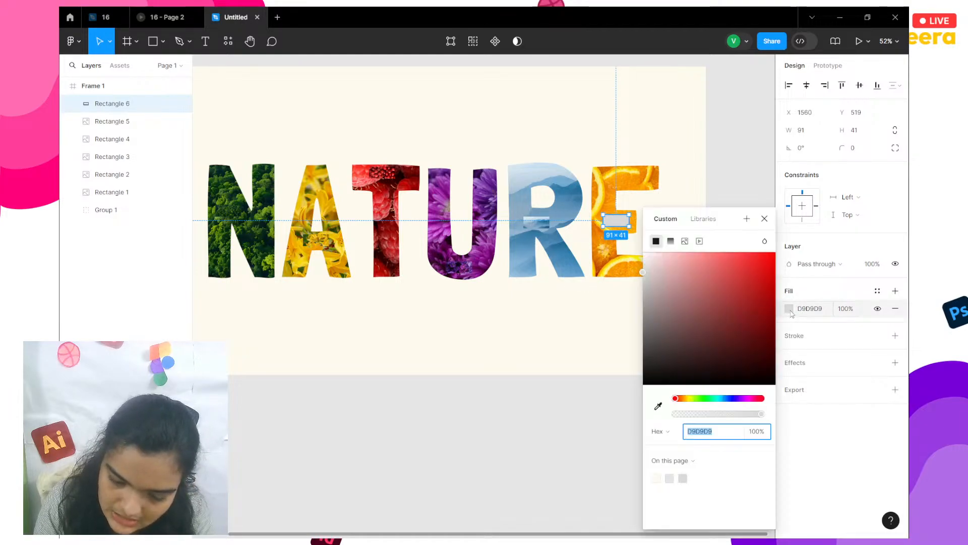
left_click(684, 241)
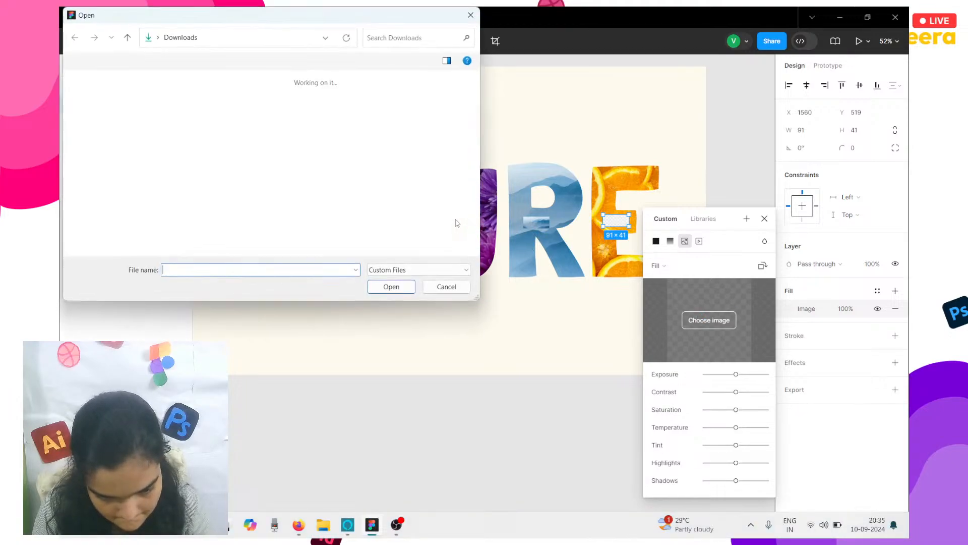
left_click(189, 116)
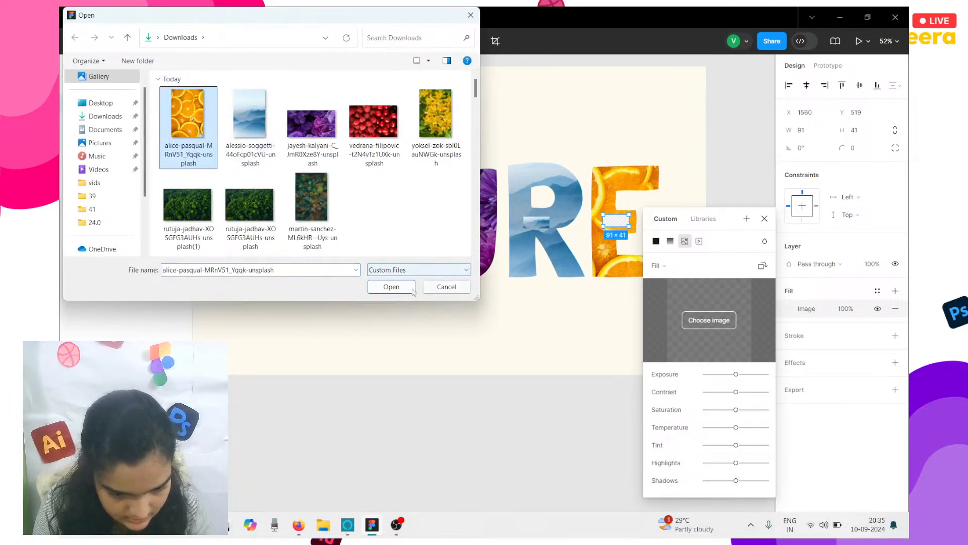
left_click(391, 286)
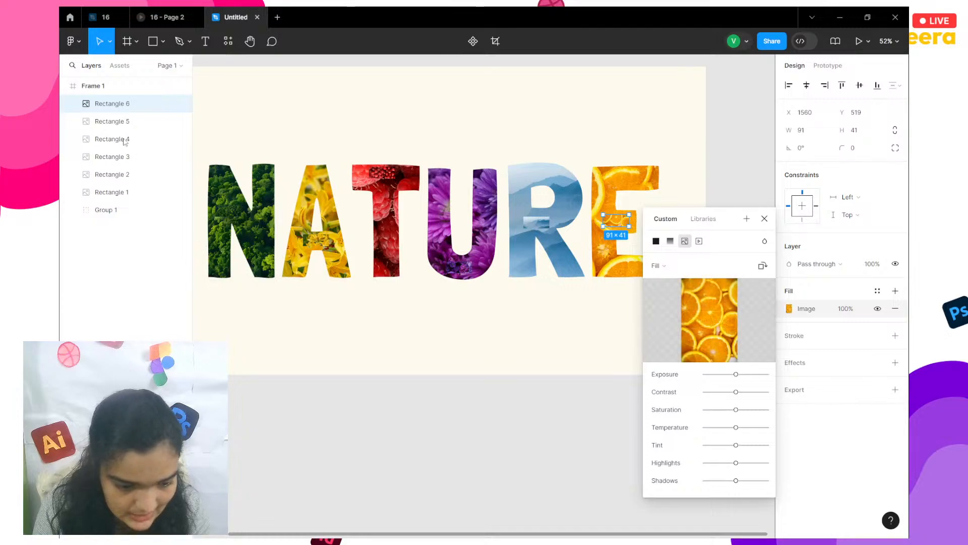
Move Group 1 with the NATURE letters above all six rectangles in the layer order
left_click(102, 207)
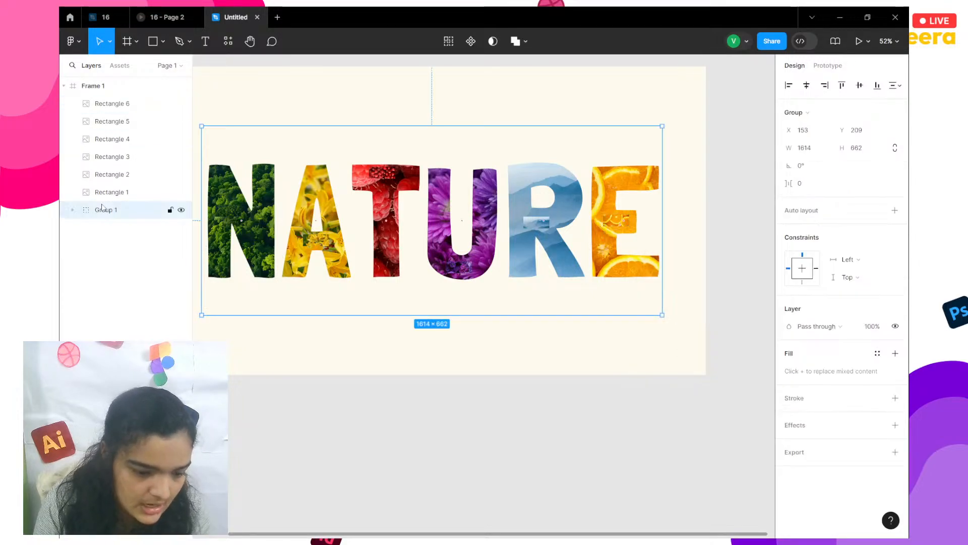
left_click_drag(95, 221, 108, 98)
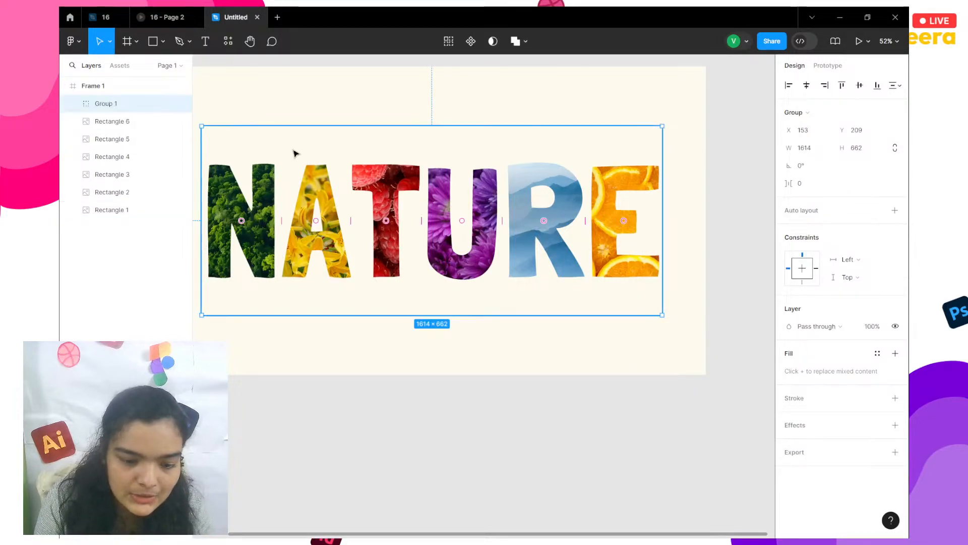
scroll(297, 152, "down", 5)
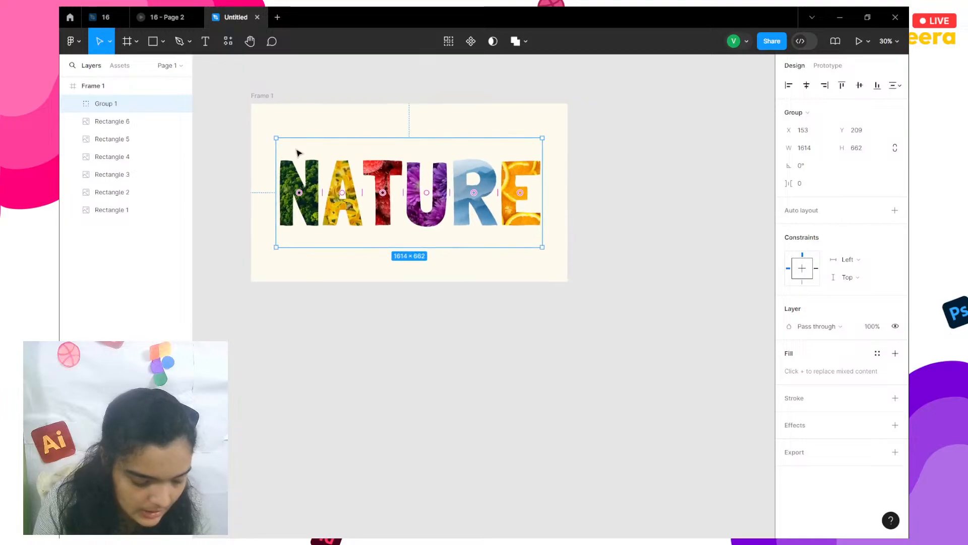
Change the background fill of Frame 1 to white (FFFFFF)
left_click(338, 98)
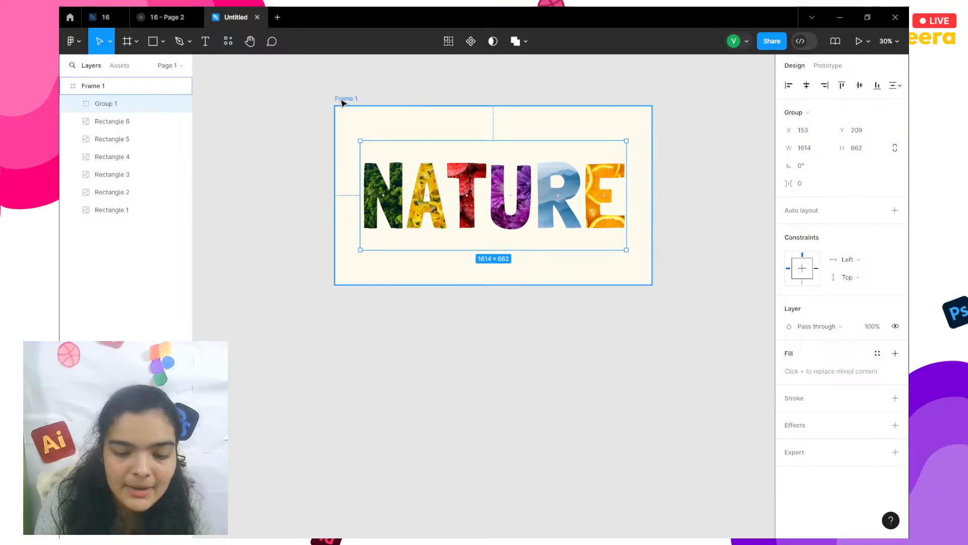
left_click(789, 326)
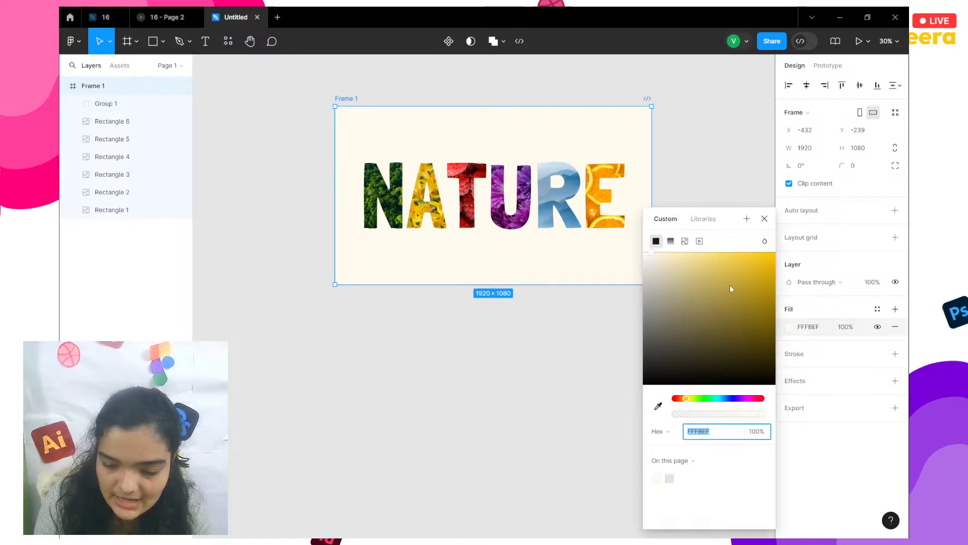
left_click_drag(730, 285, 642, 242)
left_click(567, 319)
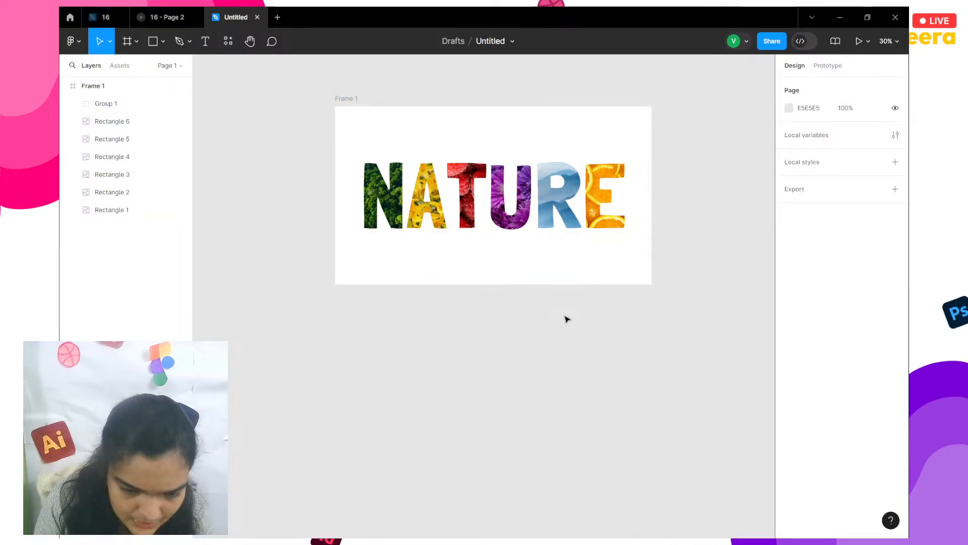
left_click(488, 143)
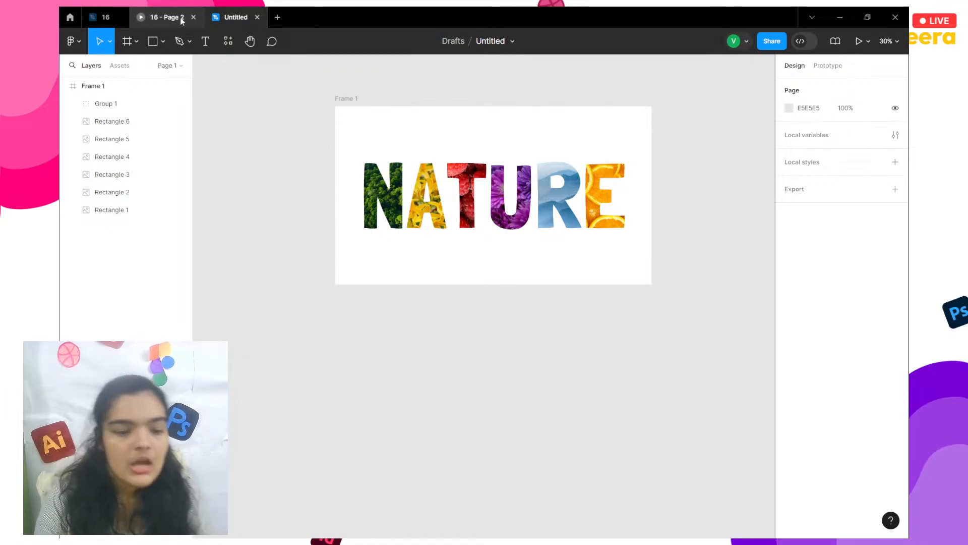
Search the plugins for "iconify" and run the Iconify plugin
left_click(226, 44)
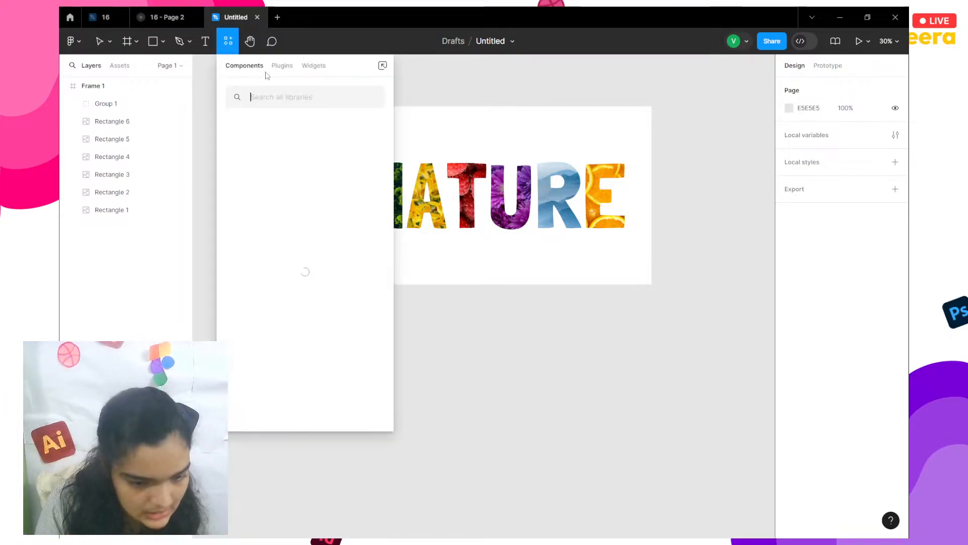
type("iconify")
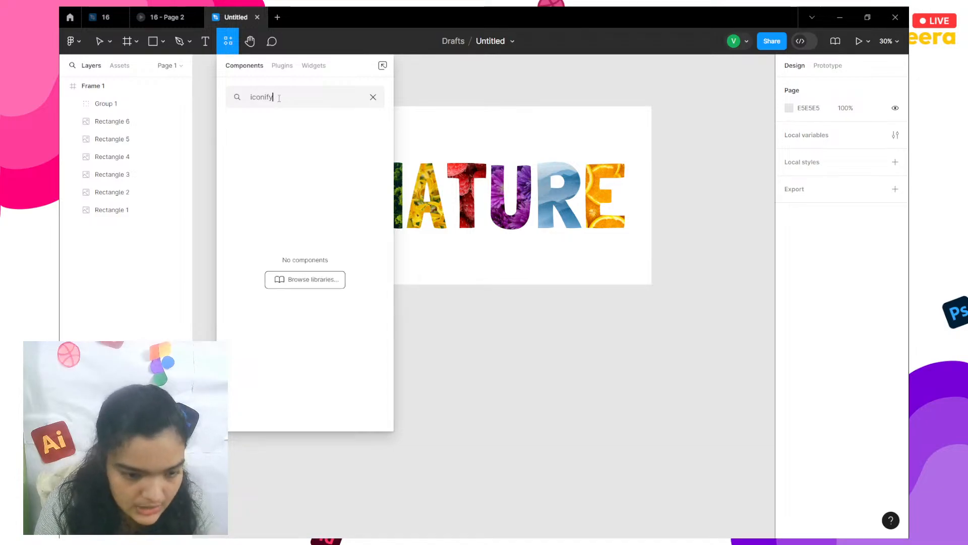
left_click(281, 76)
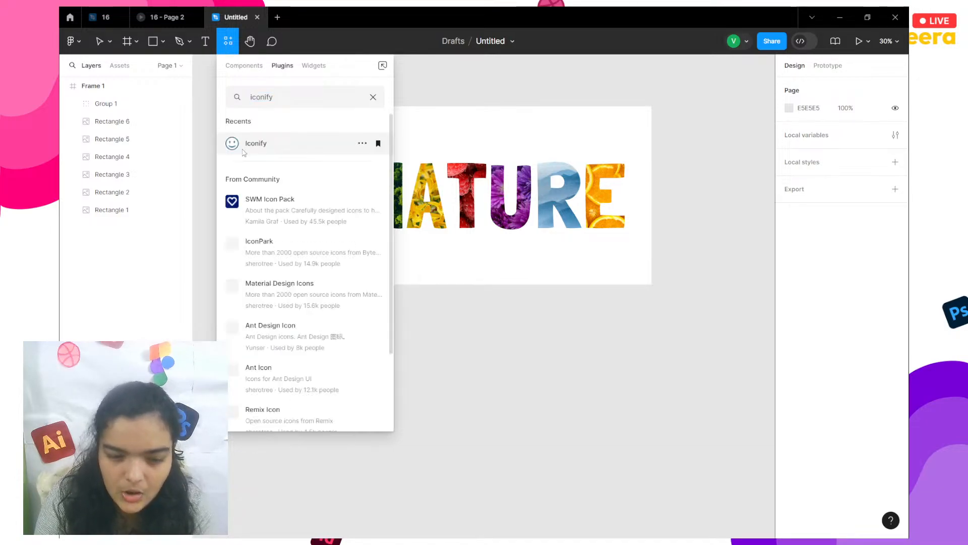
key("Escape")
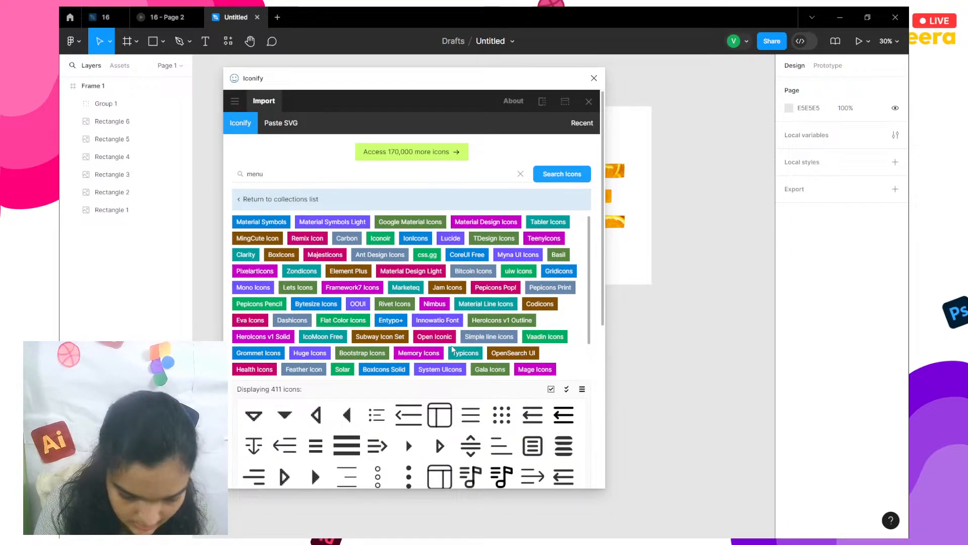
scroll(429, 343, "down", 5)
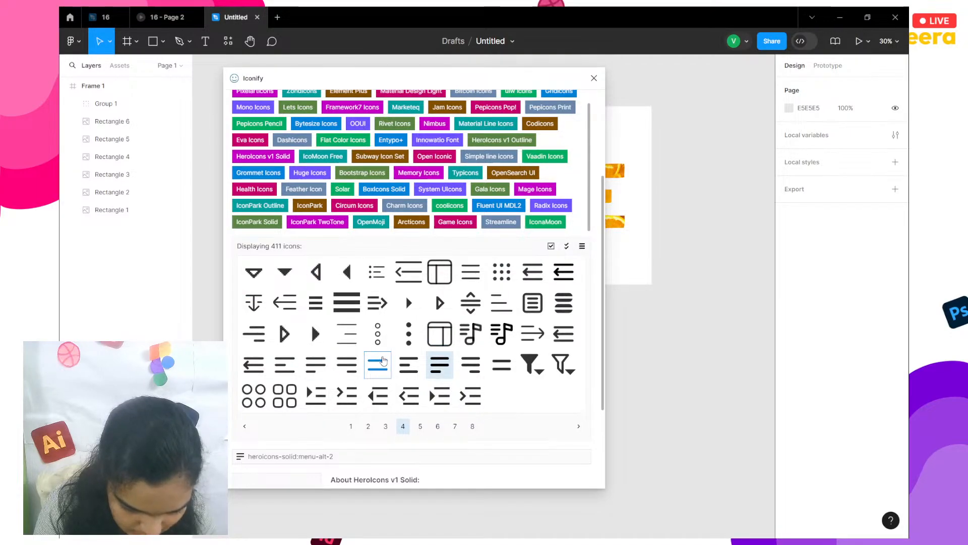
left_click_drag(375, 367, 628, 349)
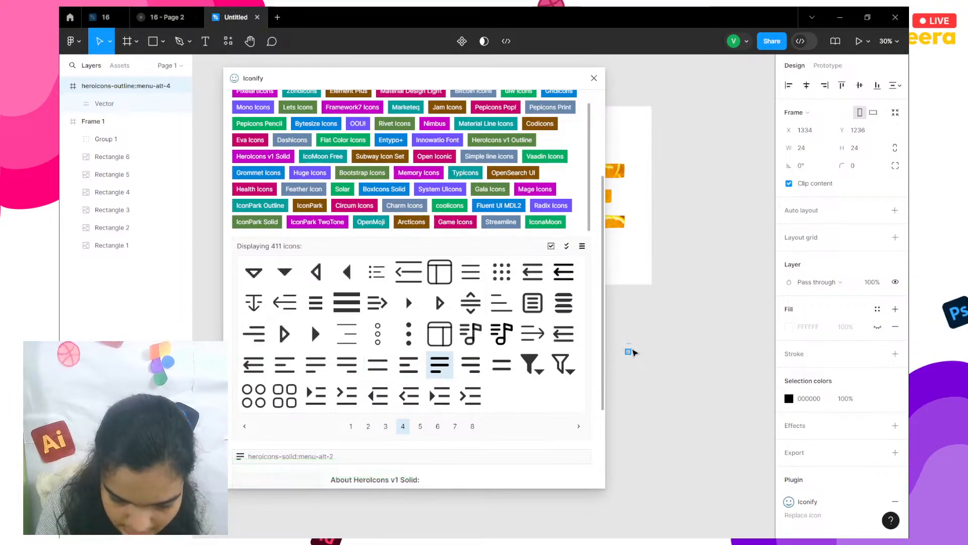
key("Delete")
Import the two-line heroicons-solid:menu-alt-4 icon from Iconify onto the canvas and close the plugin
left_click(378, 365)
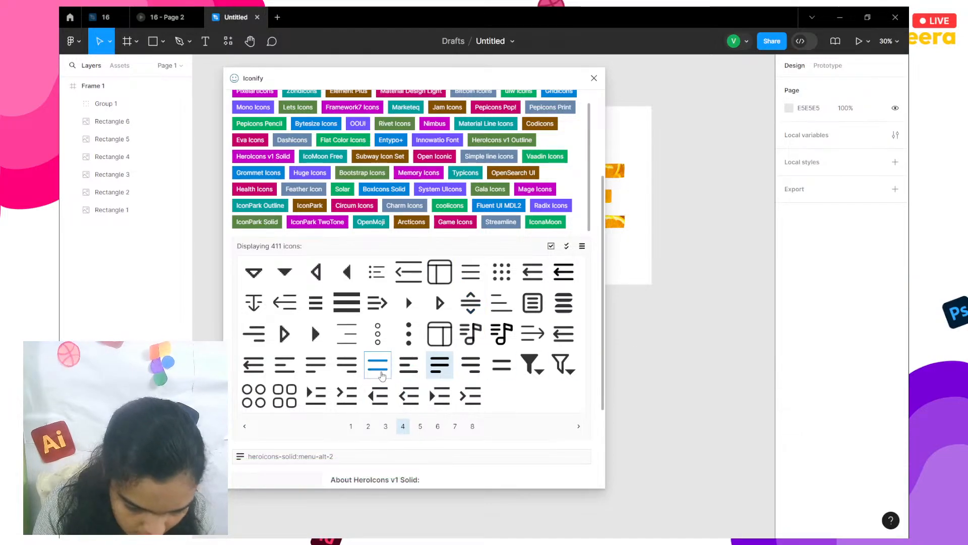
left_click(494, 228)
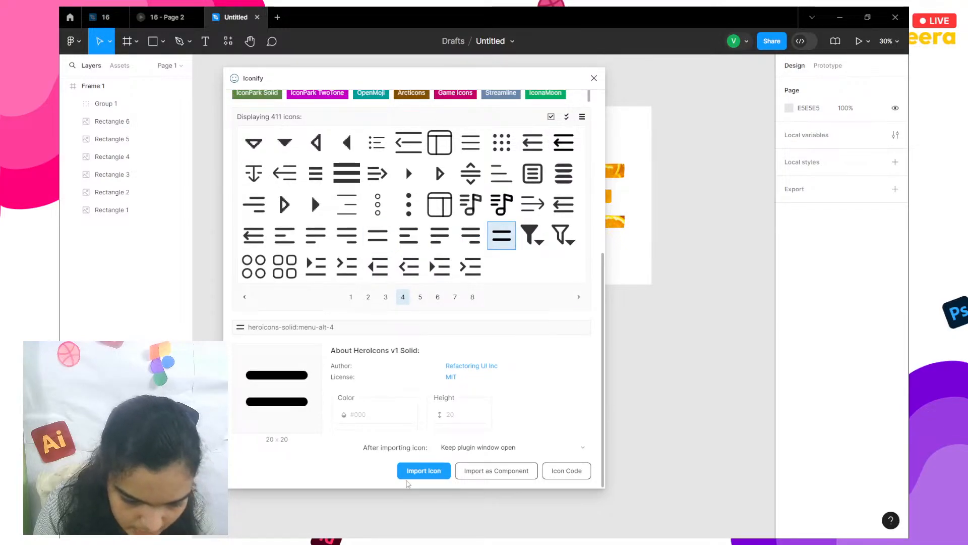
left_click(410, 474)
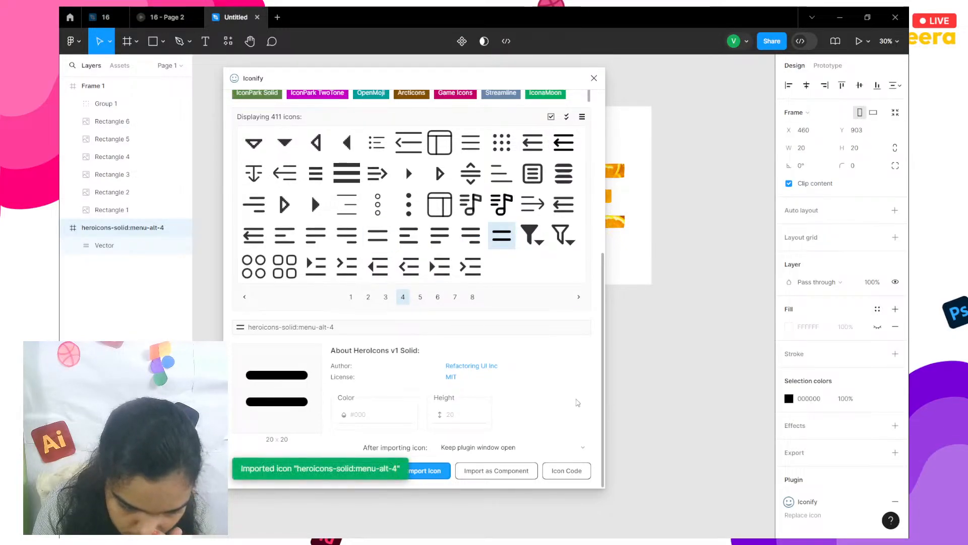
scroll(372, 173, "up", 6)
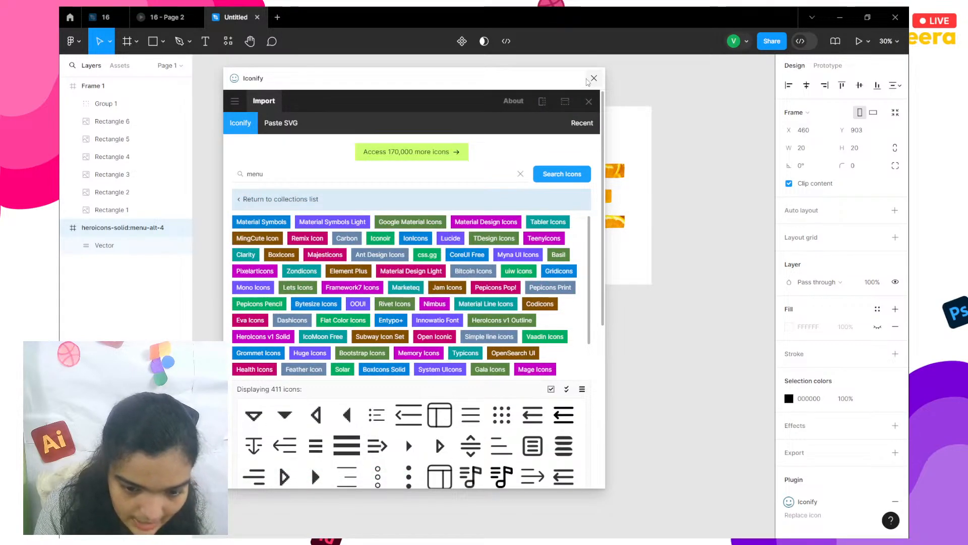
left_click(593, 79)
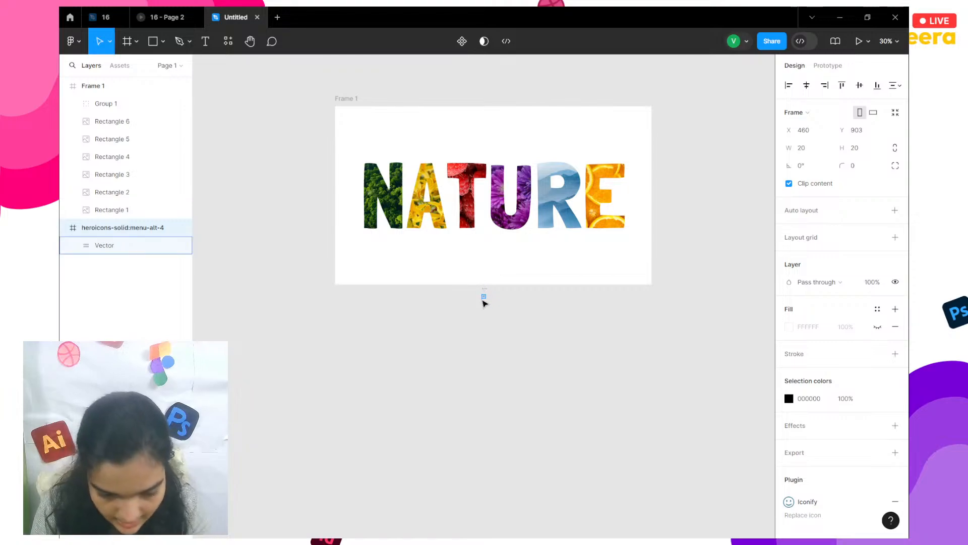
left_click(485, 291)
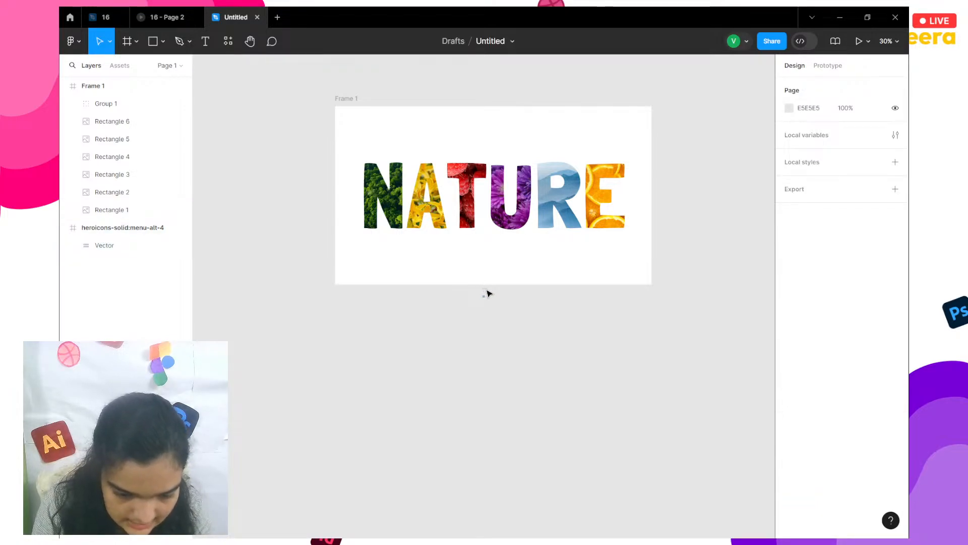
left_click_drag(479, 277, 496, 306)
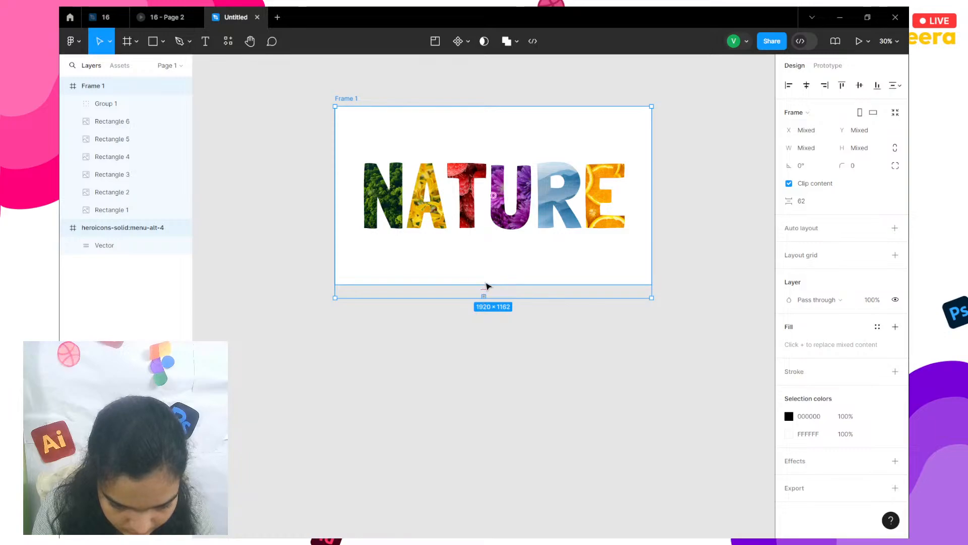
left_click(486, 287)
left_click(485, 297)
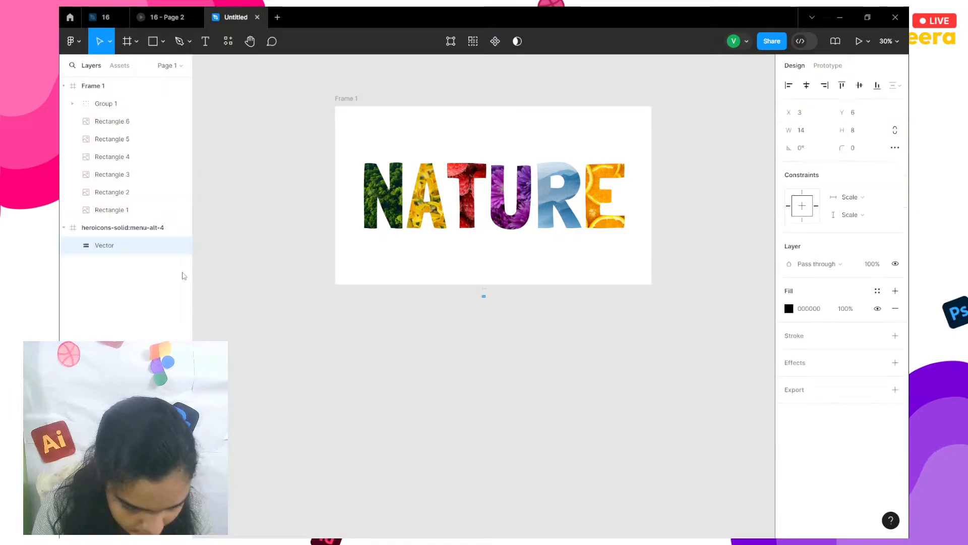
left_click(130, 227)
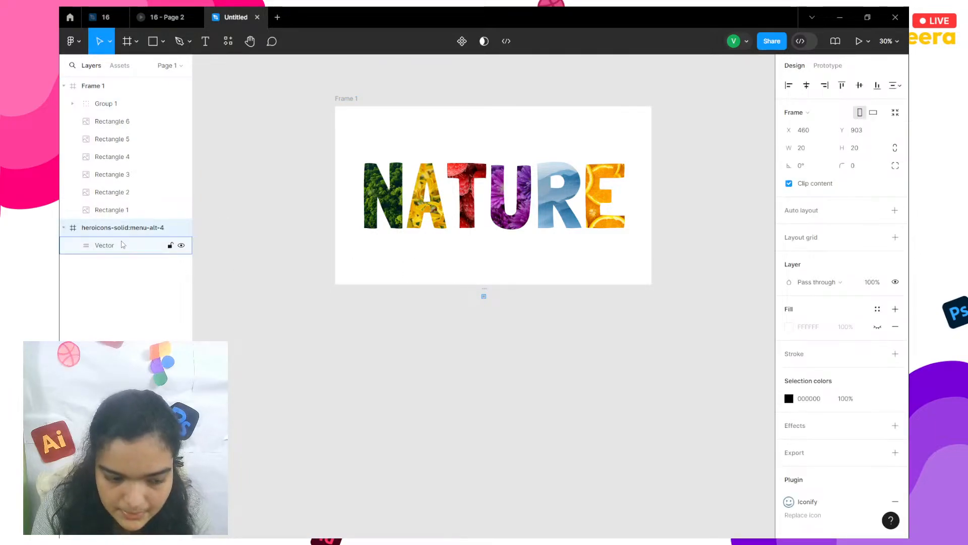
left_click(119, 245)
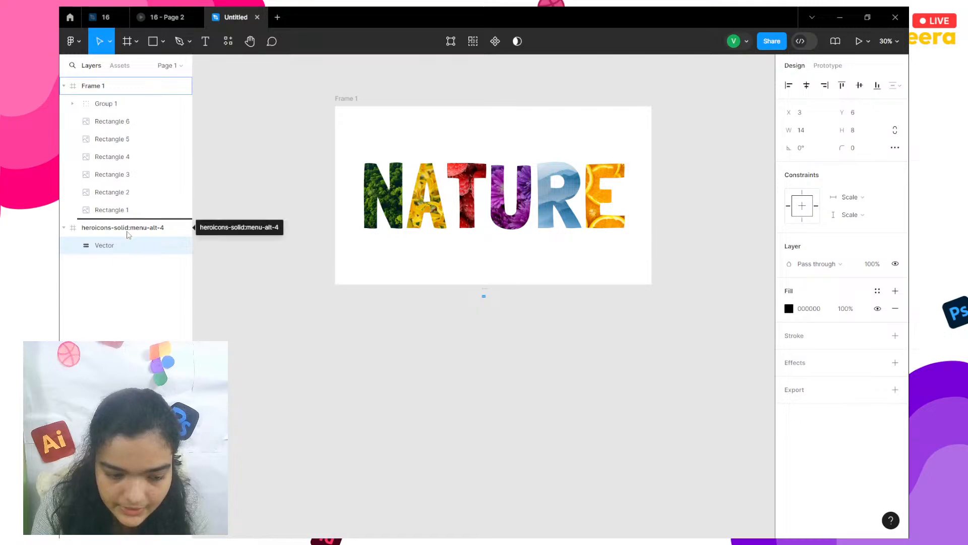
left_click(349, 102)
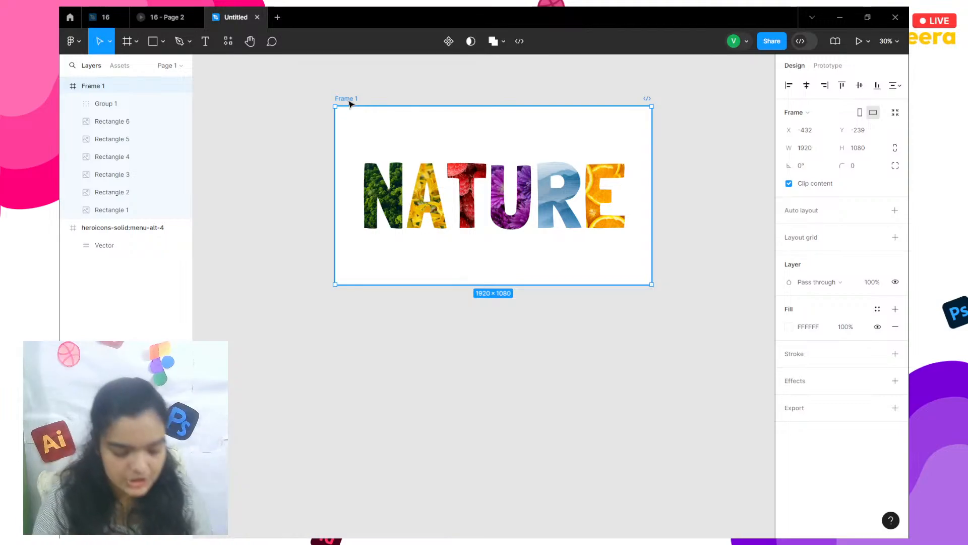
left_click(519, 329)
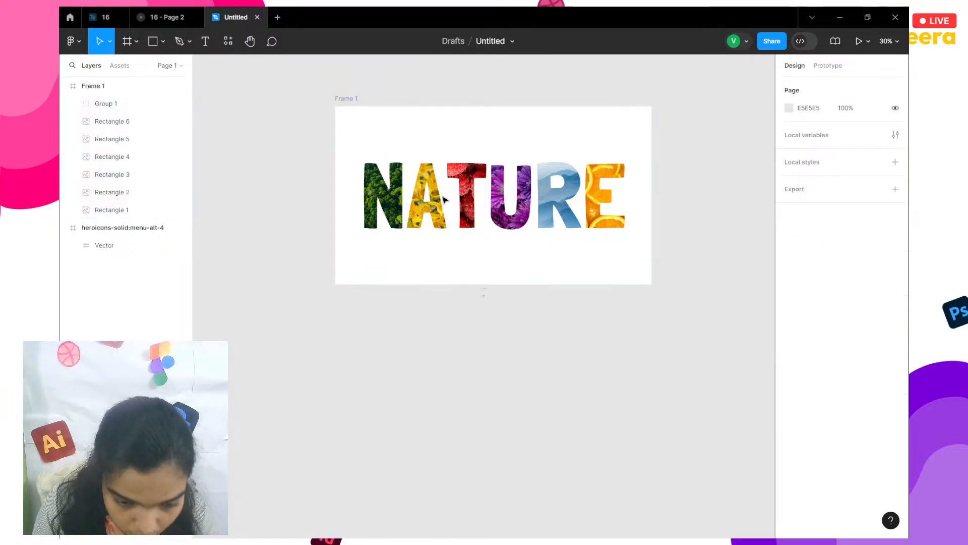
Move the heroicons-solid:menu-alt-4 icon from below the artwork into Frame 1's upper-right area, at about X 1728, Y 111
left_click(485, 297)
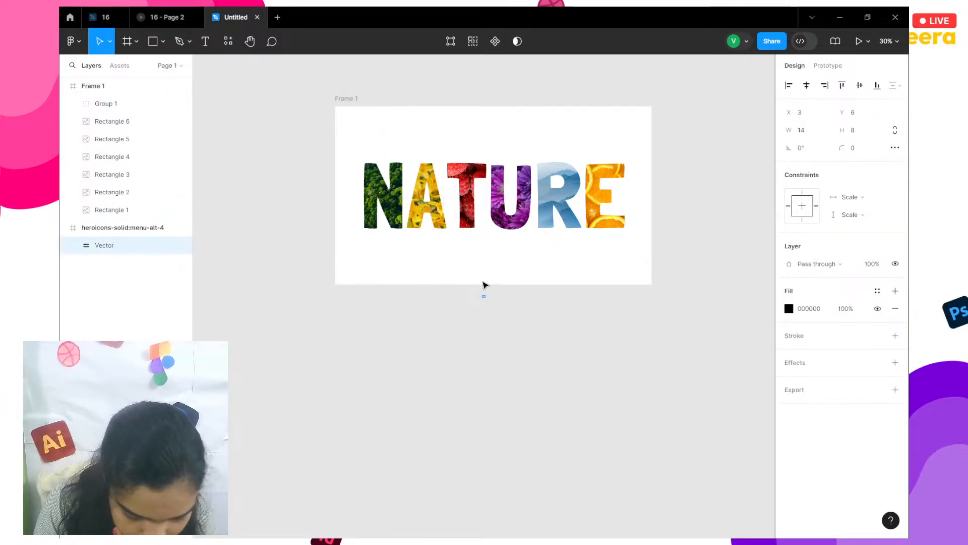
left_click(485, 289)
left_click(484, 295)
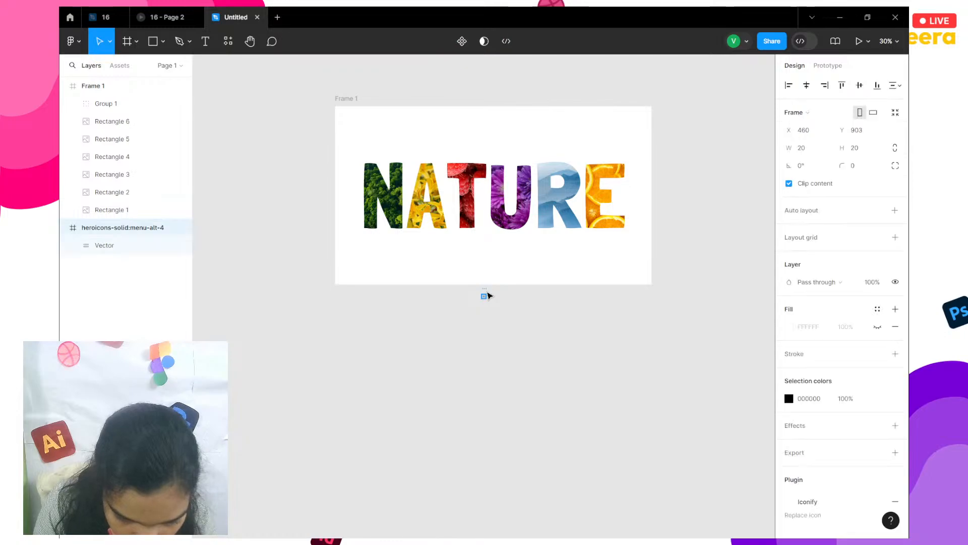
left_click_drag(532, 253, 580, 174)
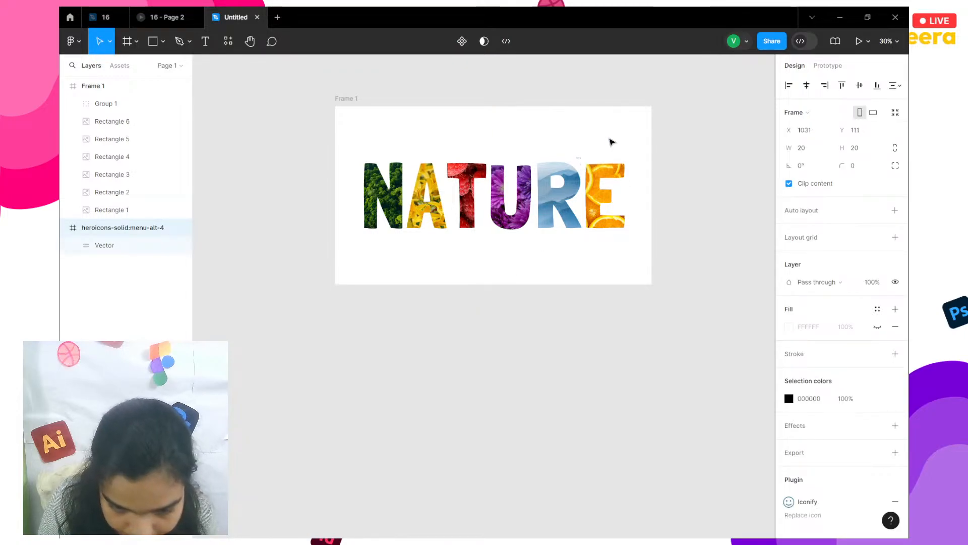
left_click_drag(623, 132, 633, 127)
Enlarge the menu icon to about 114 × 114 and place it near Frame 1's upper-right corner, at about X 1744, Y 39
scroll(633, 128, "up", 5)
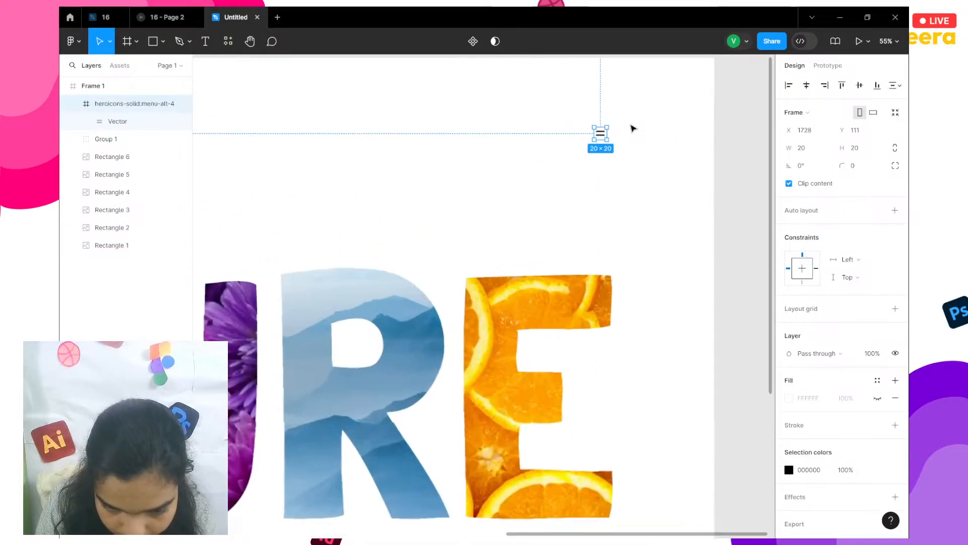
left_click_drag(545, 144, 573, 143)
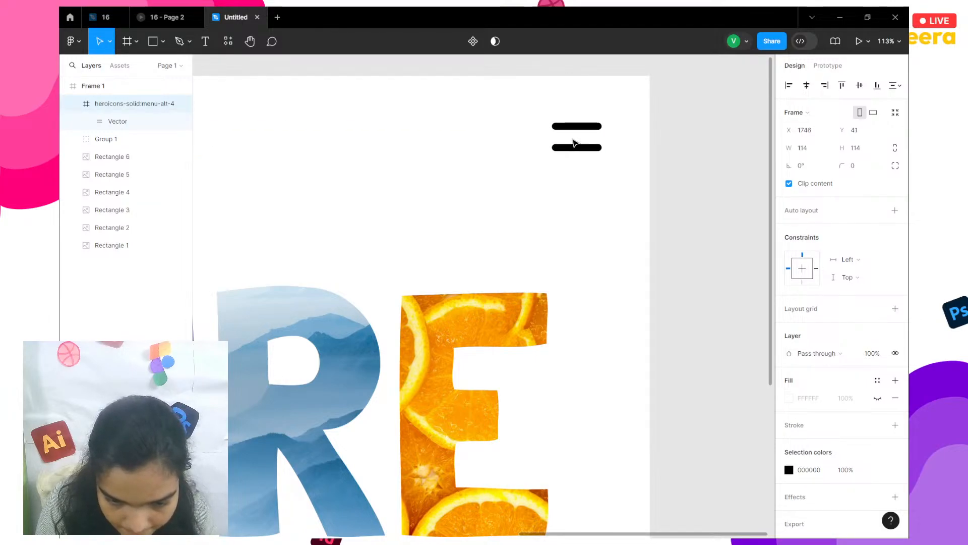
scroll(573, 142, "down", 3)
scroll(573, 143, "down", 2)
scroll(573, 141, "up", 4)
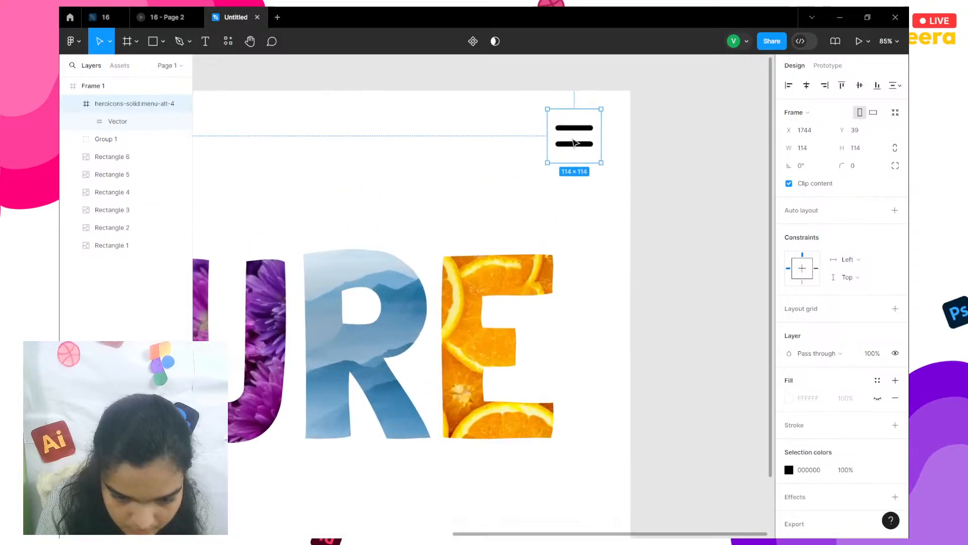
Scale the menu icon in the frame's upper-right corner down to about 62 × 62
mouse_move(578, 163)
left_mouse_down()
mouse_move(579, 146)
mouse_move(567, 152)
left_mouse_up()
scroll(567, 152, "up", 2)
scroll(568, 153, "down", 5)
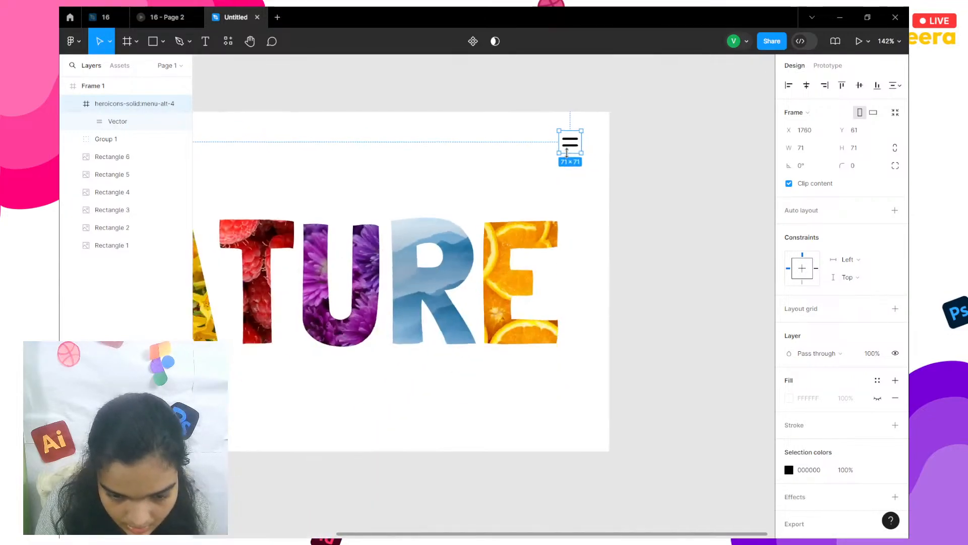
scroll(663, 167, "up", 5)
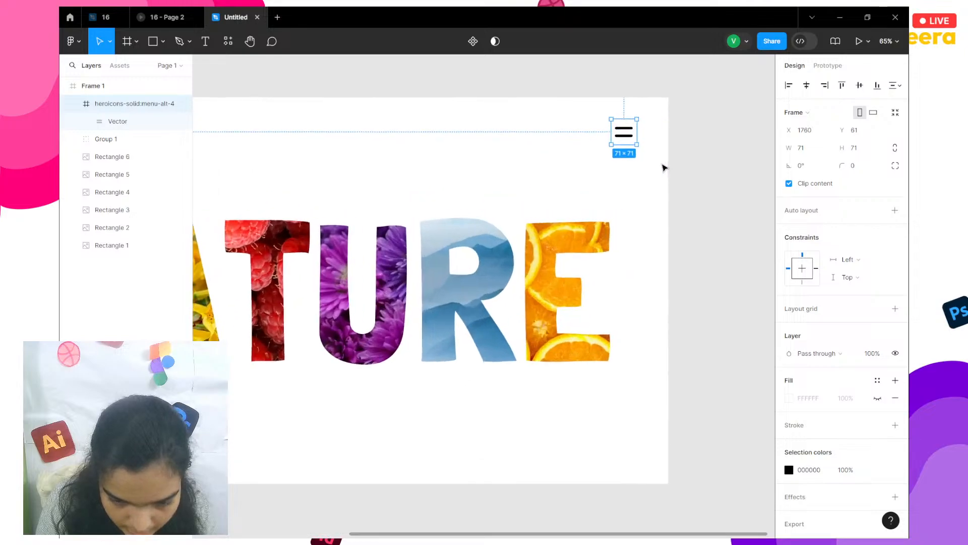
scroll(664, 167, "up", 3)
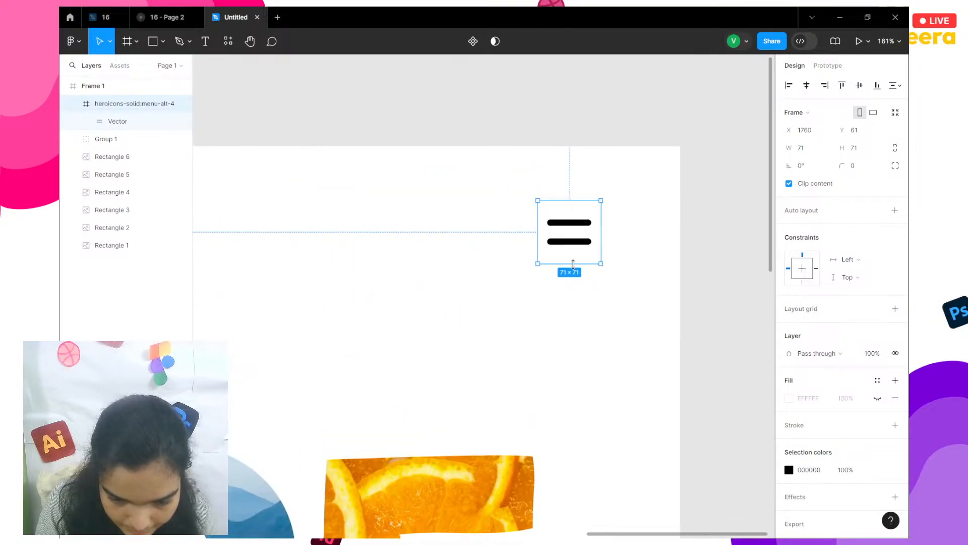
left_click_drag(573, 261, 578, 228)
scroll(577, 229, "down", 3)
scroll(577, 228, "left", 1)
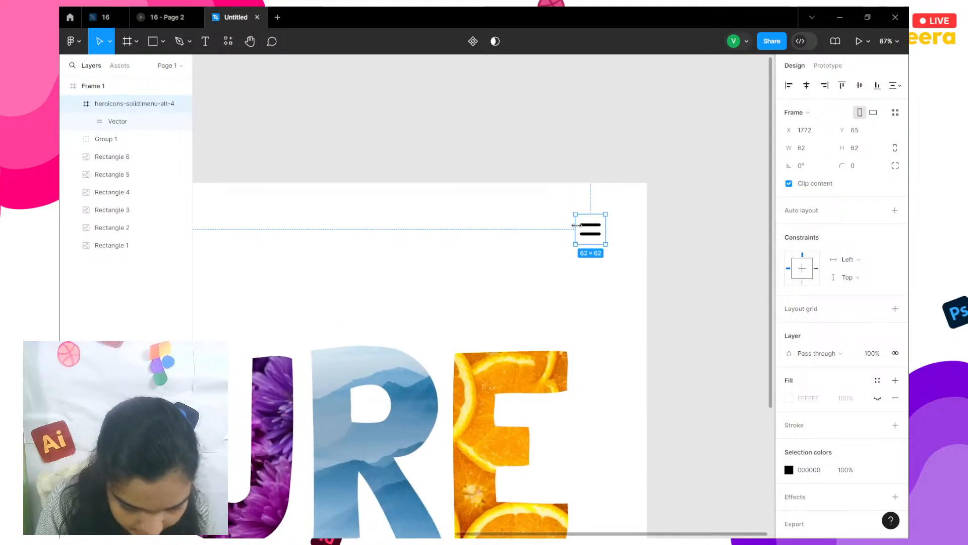
scroll(577, 226, "down", 4)
scroll(579, 227, "down", 2)
scroll(579, 227, "left", 2)
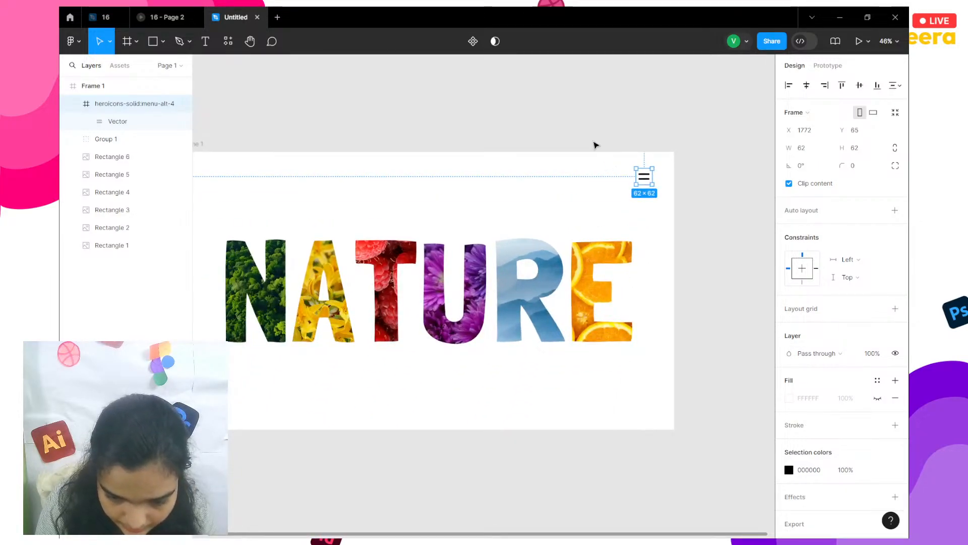
Nudge the menu icon to the right until its X position is 1776
left_click(595, 145)
left_click(644, 178)
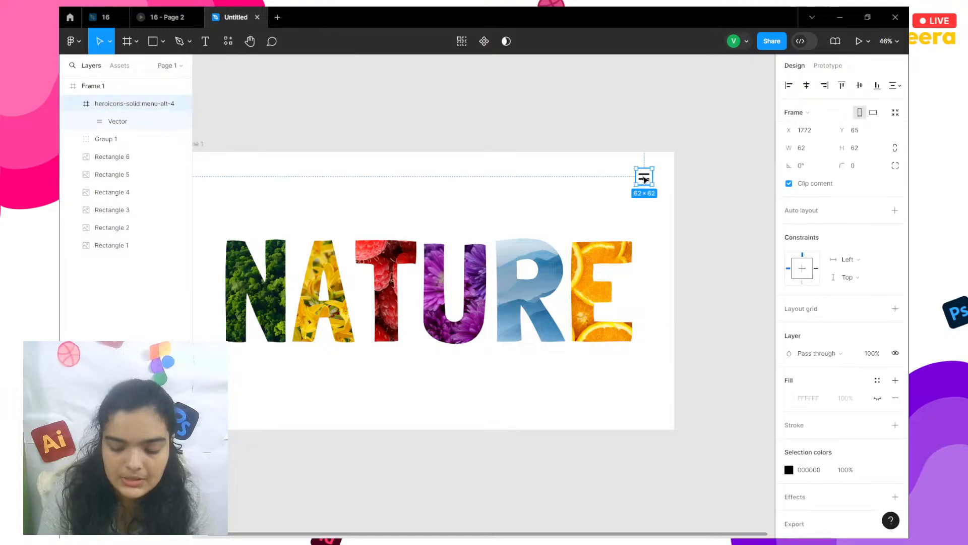
key("Right")
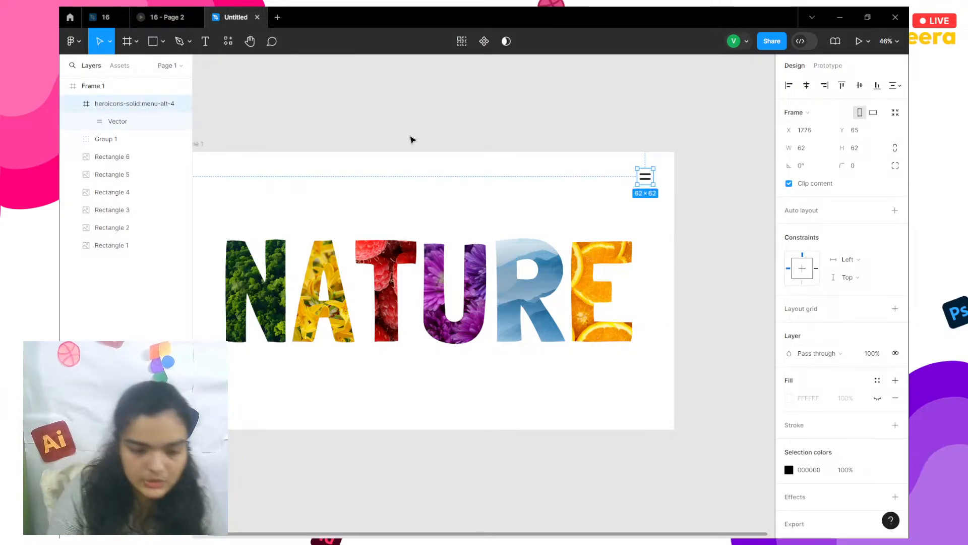
Duplicate the whole NATURE frame with its contents so the copy sits beside the original
scroll(413, 140, "left", 10)
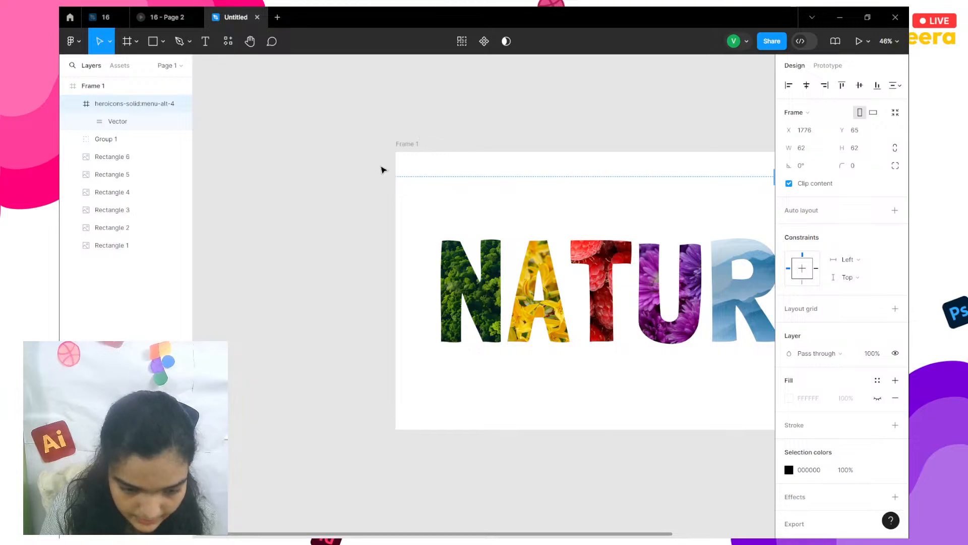
left_click(397, 151)
scroll(398, 153, "right", 8)
scroll(398, 153, "down", 3)
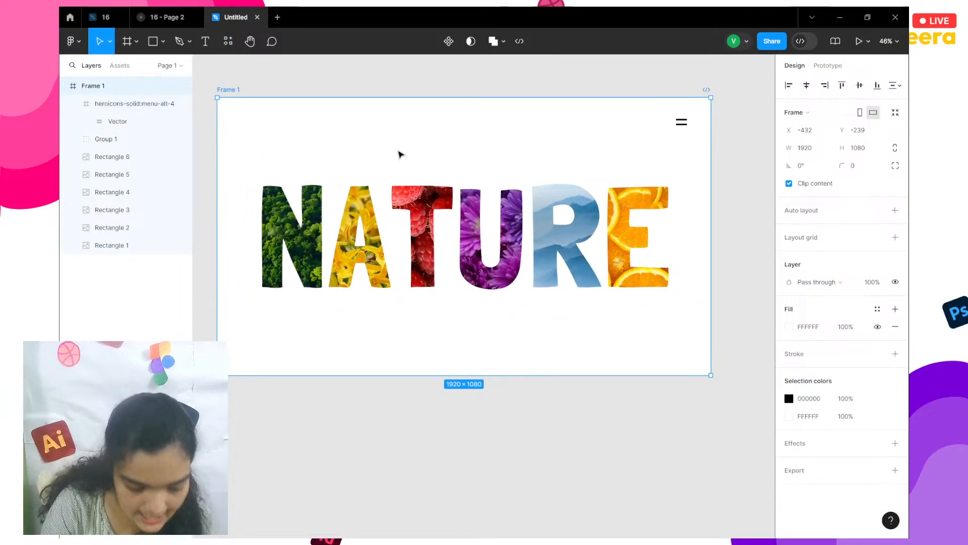
key("ctrl+d")
scroll(540, 162, "right", 12)
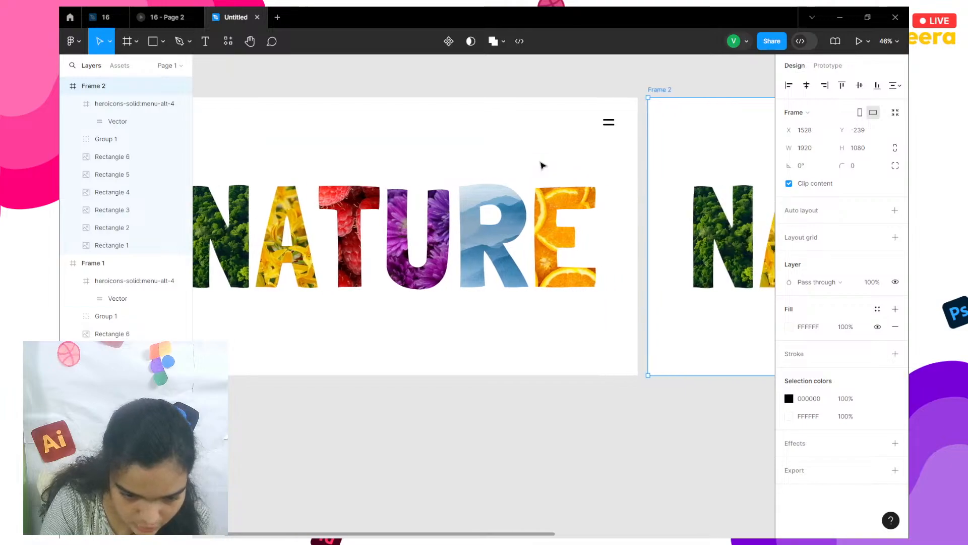
Try replacing the duplicated frame's white fill with the wide green forest photo from the Downloads folder
left_click(499, 222)
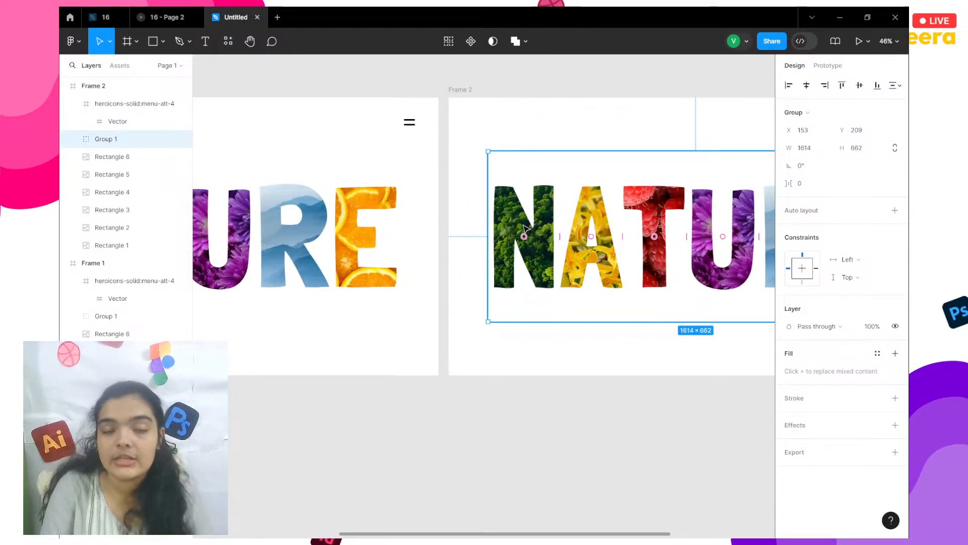
scroll(525, 227, "right", 6)
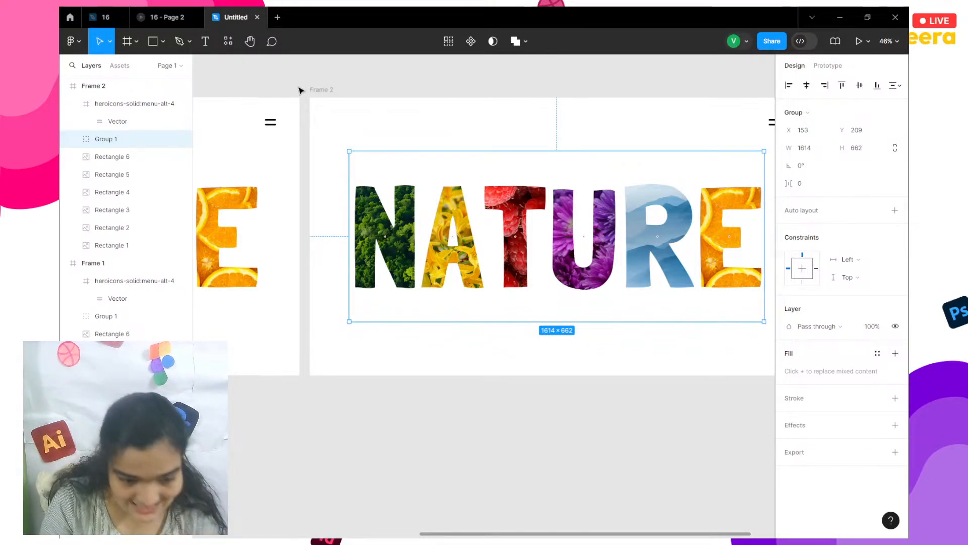
left_click(327, 88)
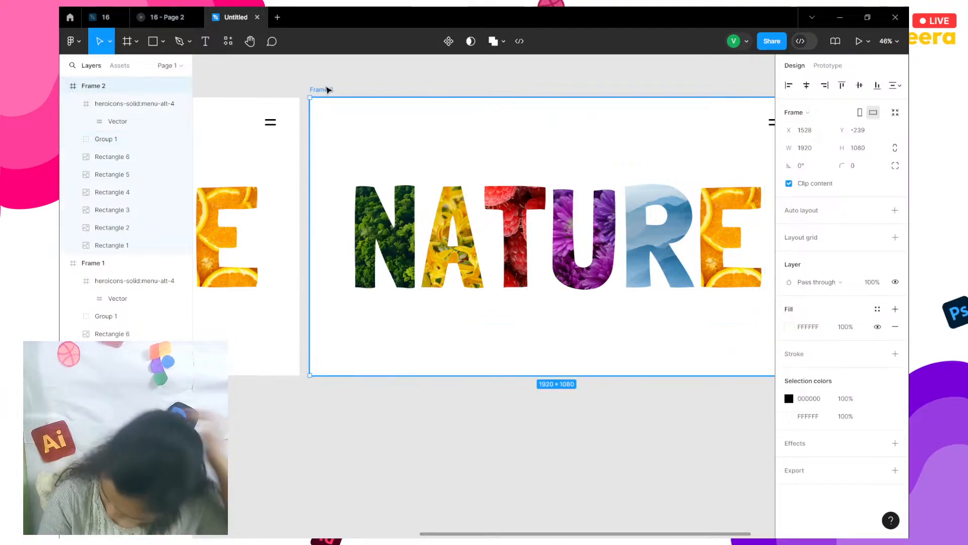
left_click(789, 327)
left_click(684, 241)
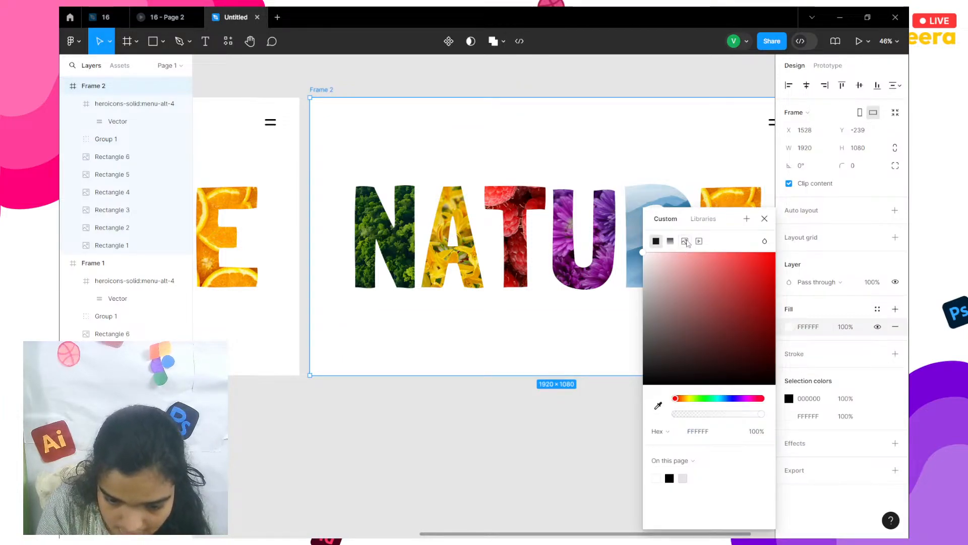
left_click(703, 324)
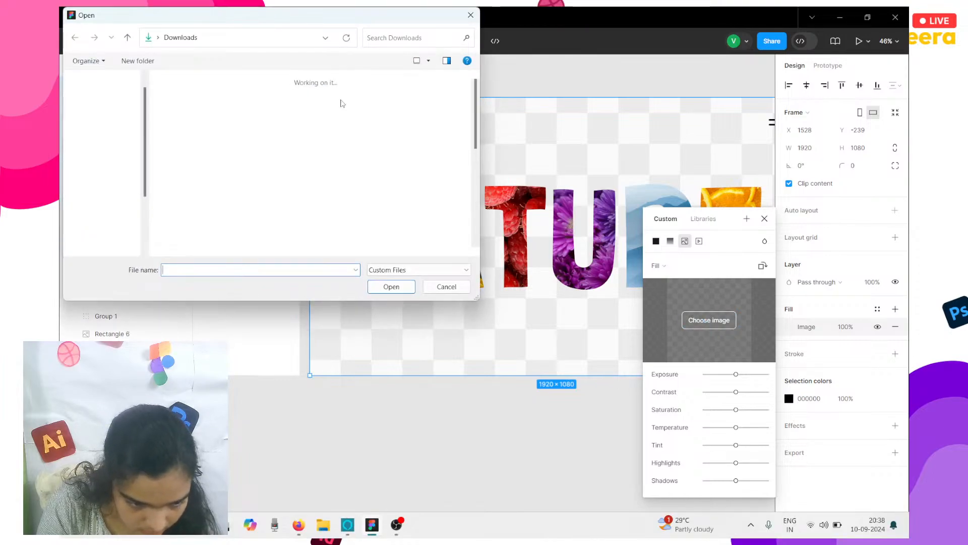
left_click(250, 206)
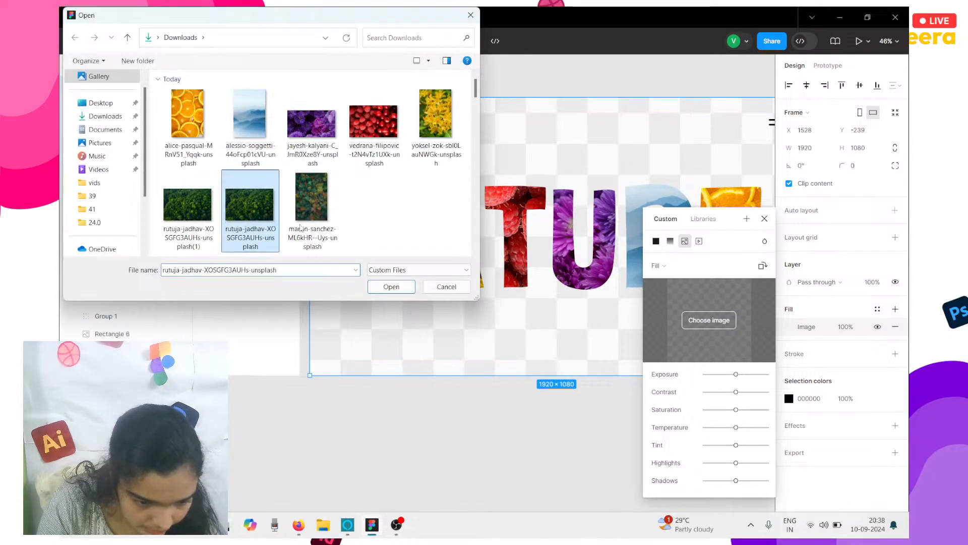
left_click(386, 287)
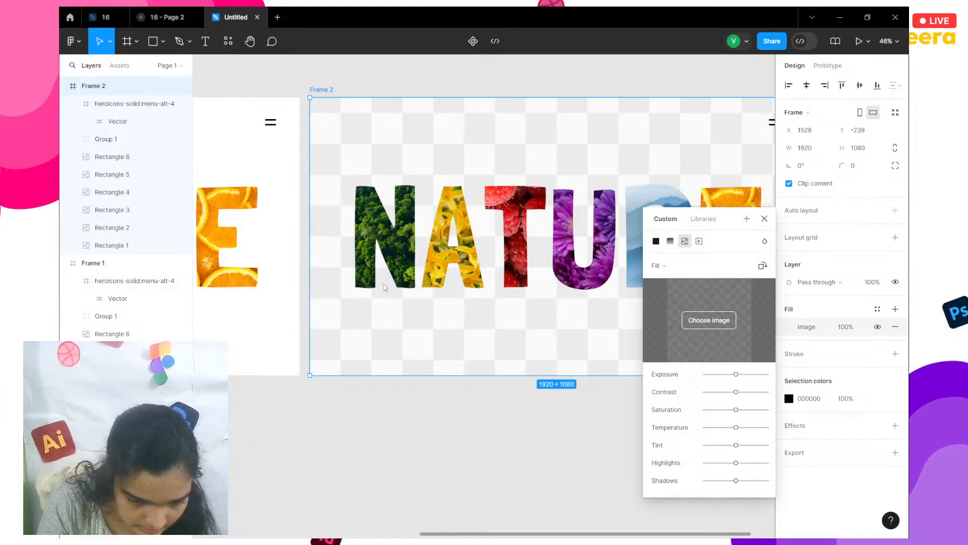
scroll(363, 272, "right", 3)
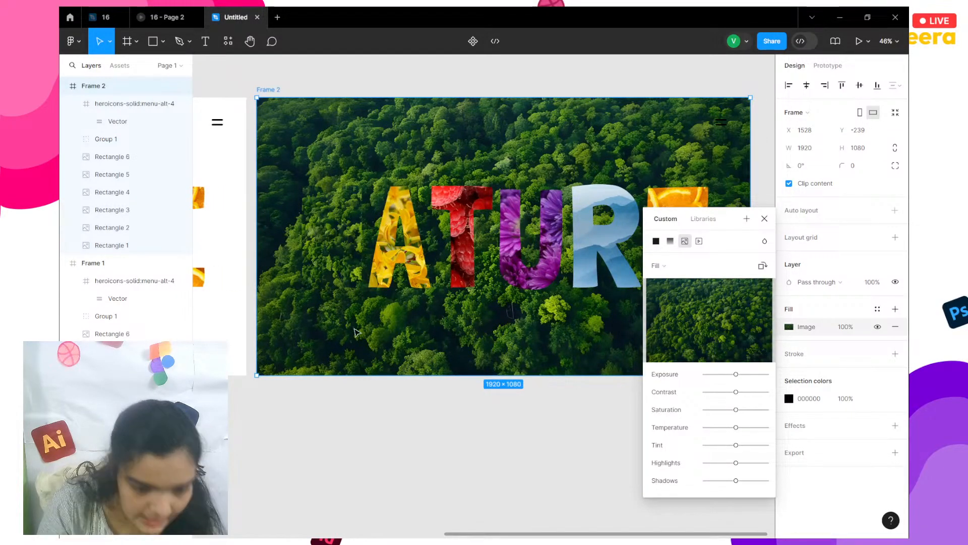
Undo the forest image fill on the duplicated frame and deselect it
key("ctrl+z")
key("ctrl+z")
left_click(428, 432)
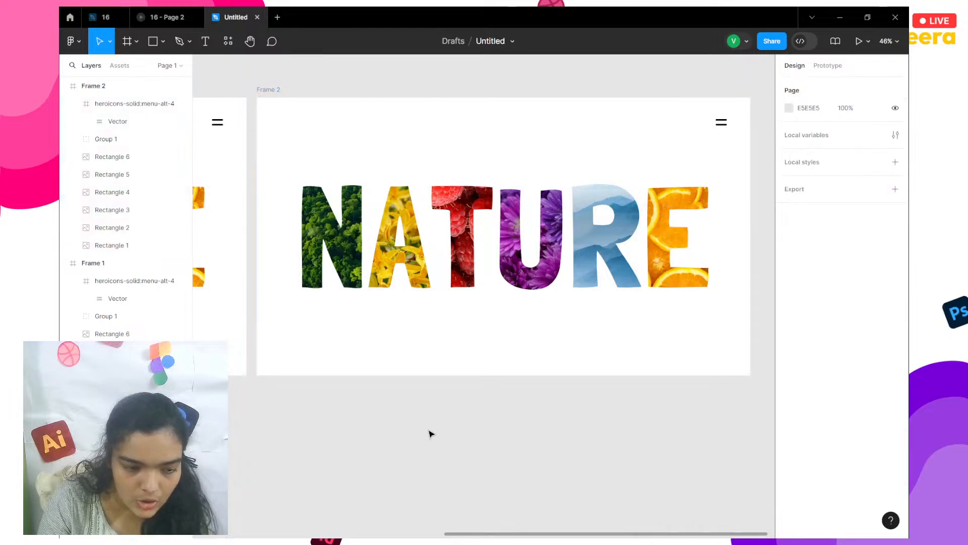
Enlarge Rectangle 1 in Frame 2 to about 821 × 370 and remove its image fill
left_click(137, 41)
left_click(152, 41)
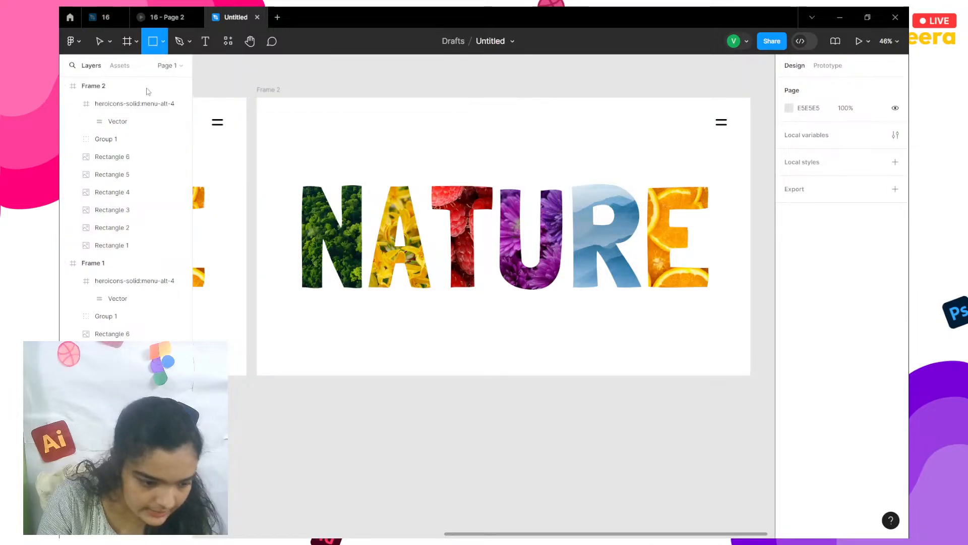
left_click(112, 245)
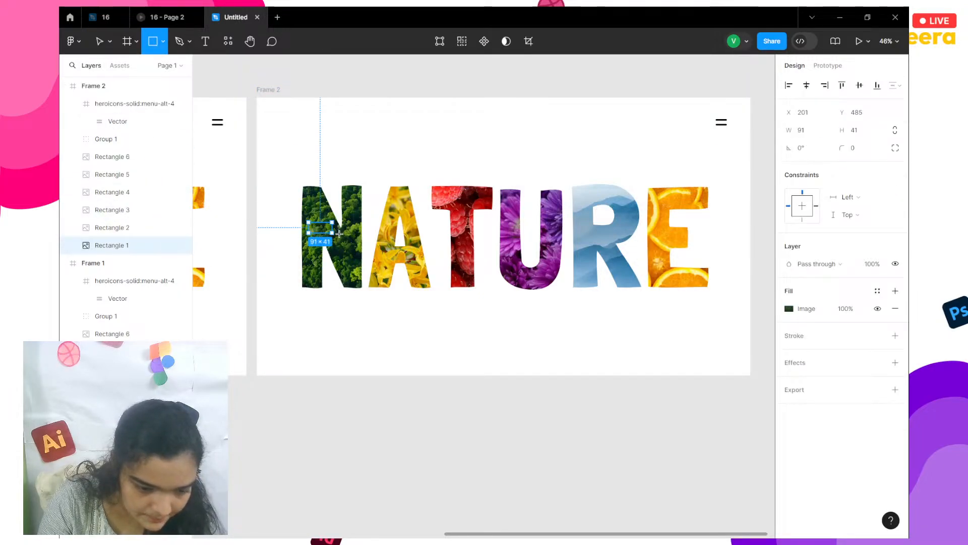
key("v")
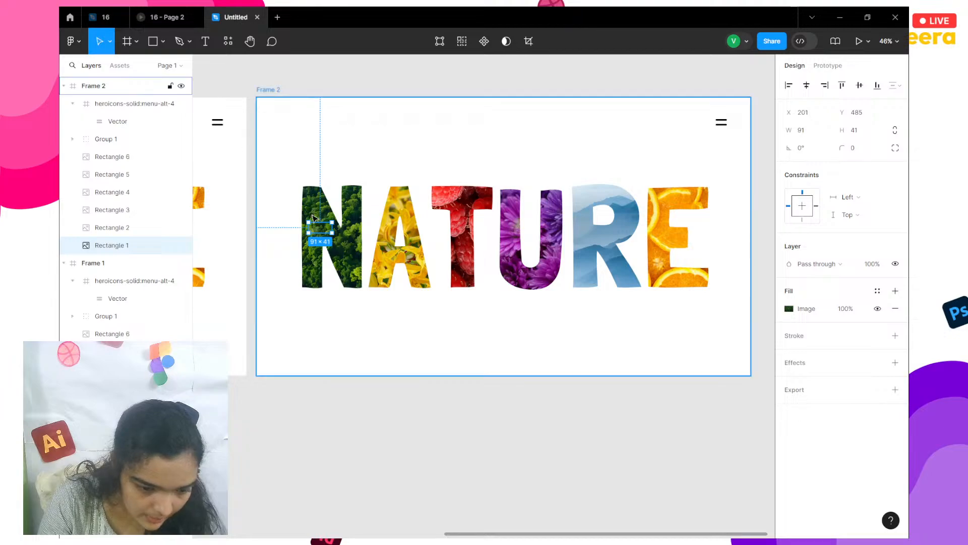
left_click_drag(528, 318, 527, 318)
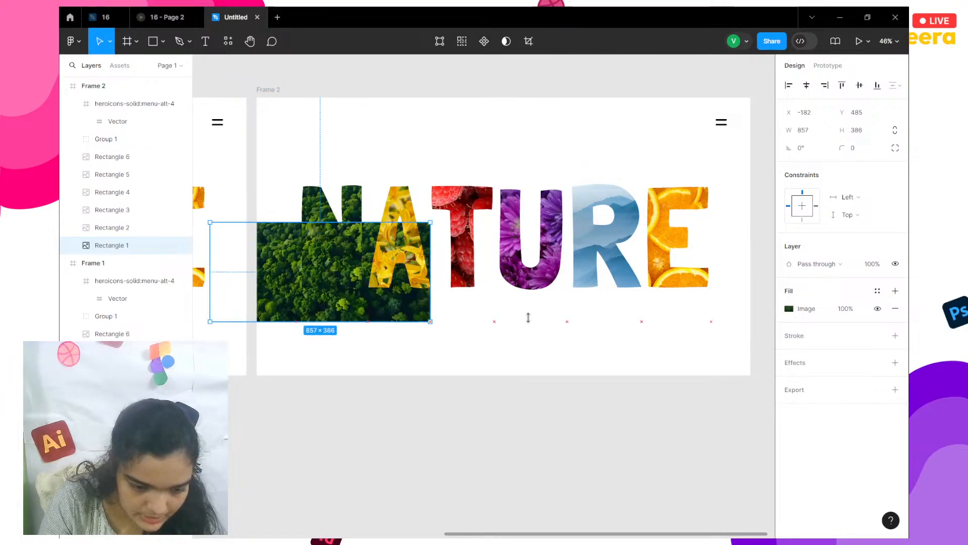
left_click(896, 308)
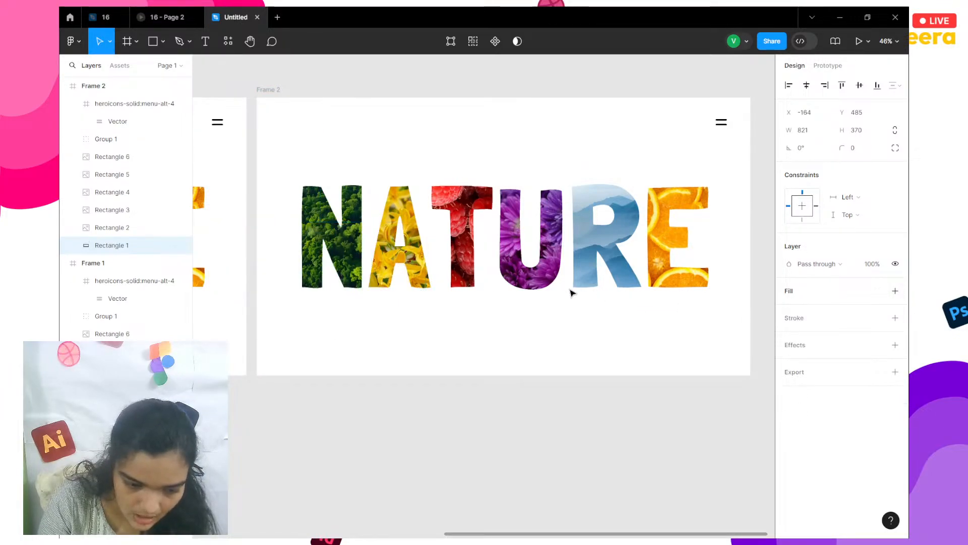
Stretch Rectangle 1 to cover all of Frame 2, at X 0, Y 0 and 1920 × 1080 in size
left_click_drag(579, 325, 750, 283)
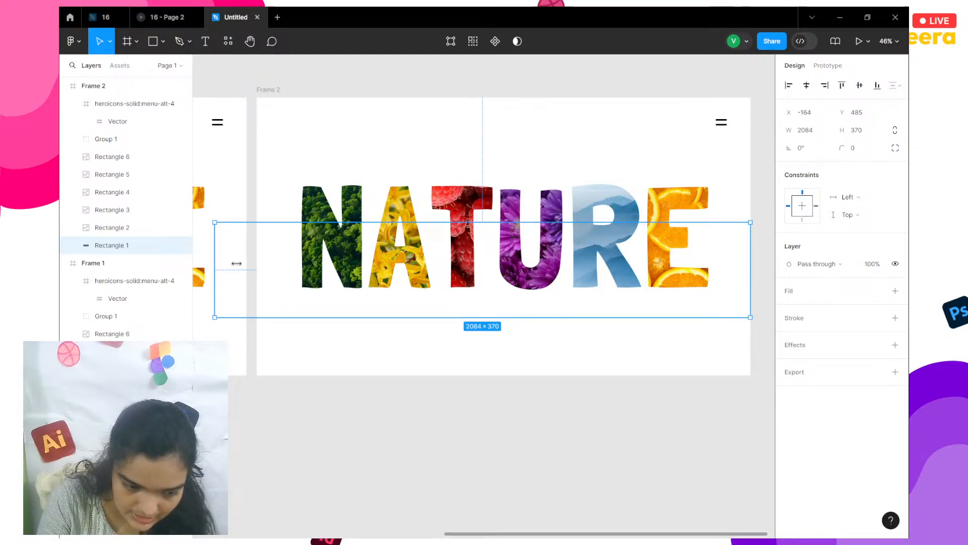
left_click_drag(236, 263, 258, 268)
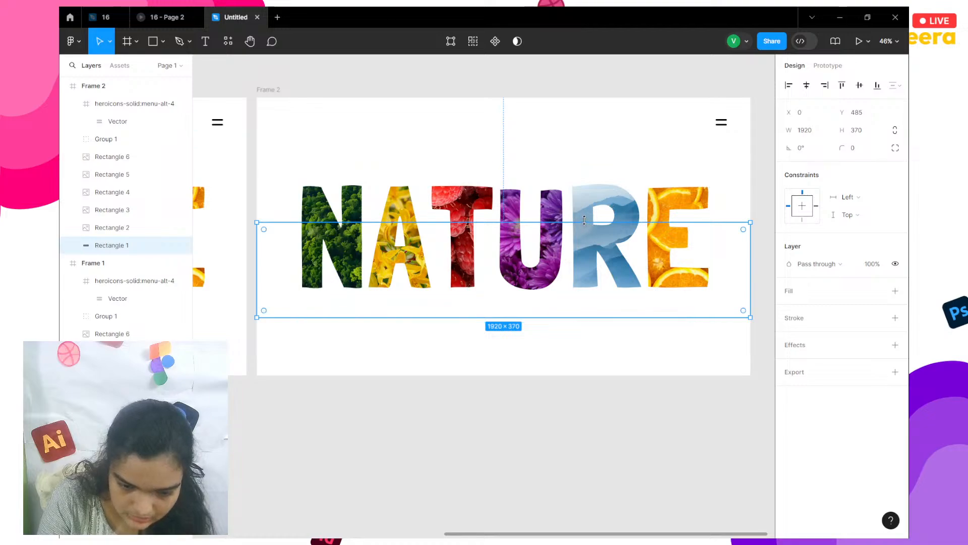
left_click_drag(588, 222, 590, 98)
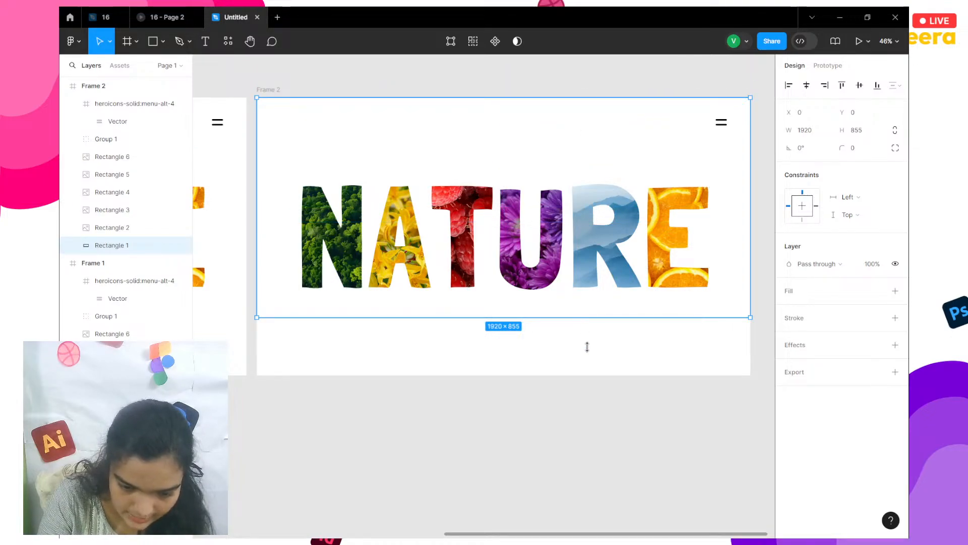
left_click_drag(587, 346, 591, 375)
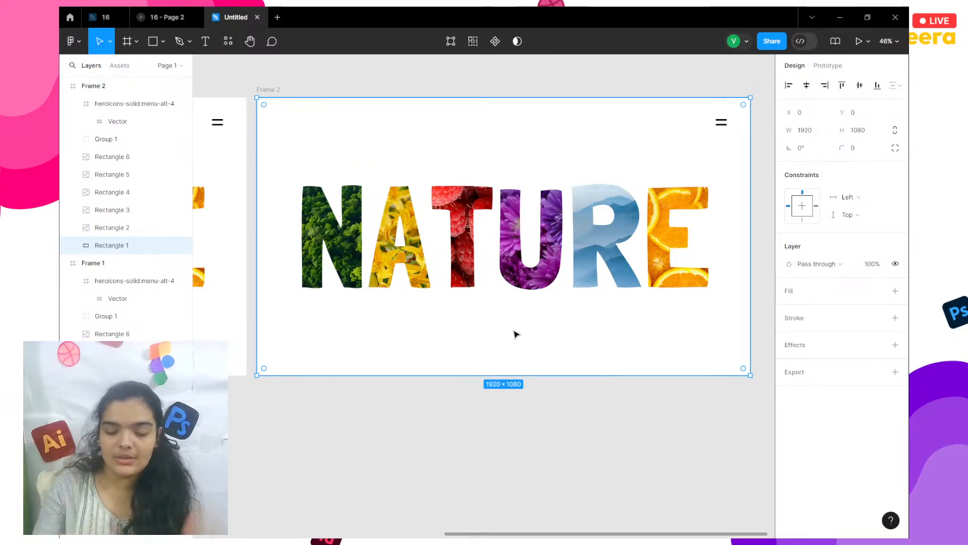
Add a fill to Rectangle 1 and set it to the wide green forest photo from the Downloads folder
left_click(896, 291)
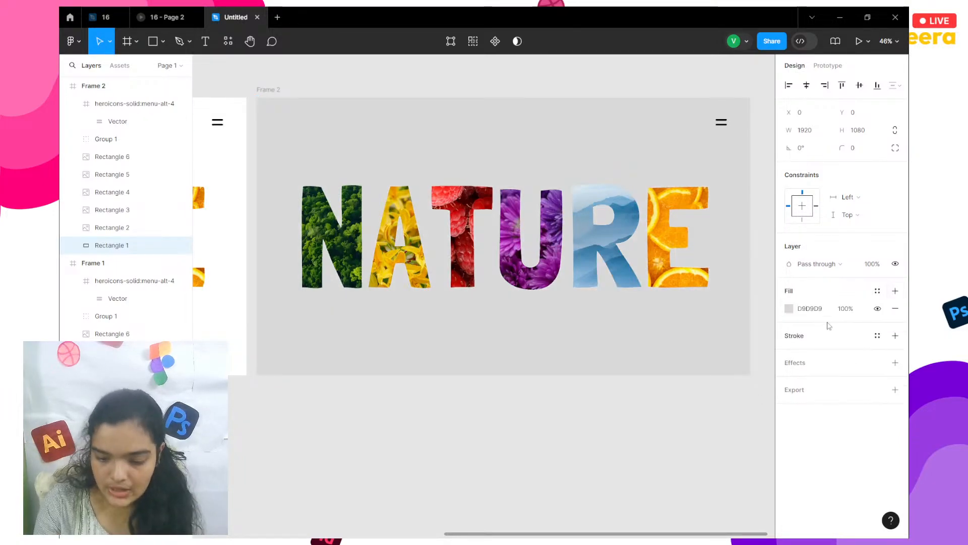
left_click(789, 308)
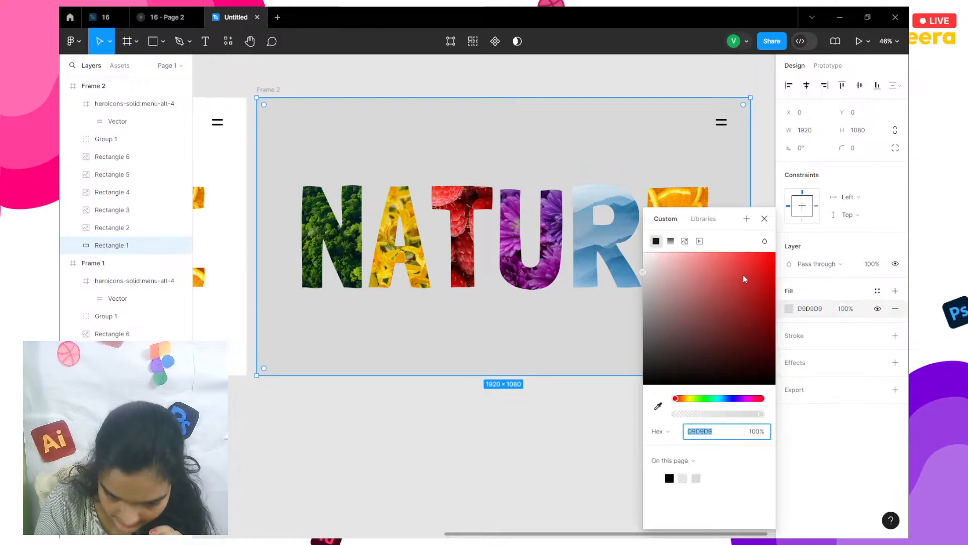
left_click(685, 241)
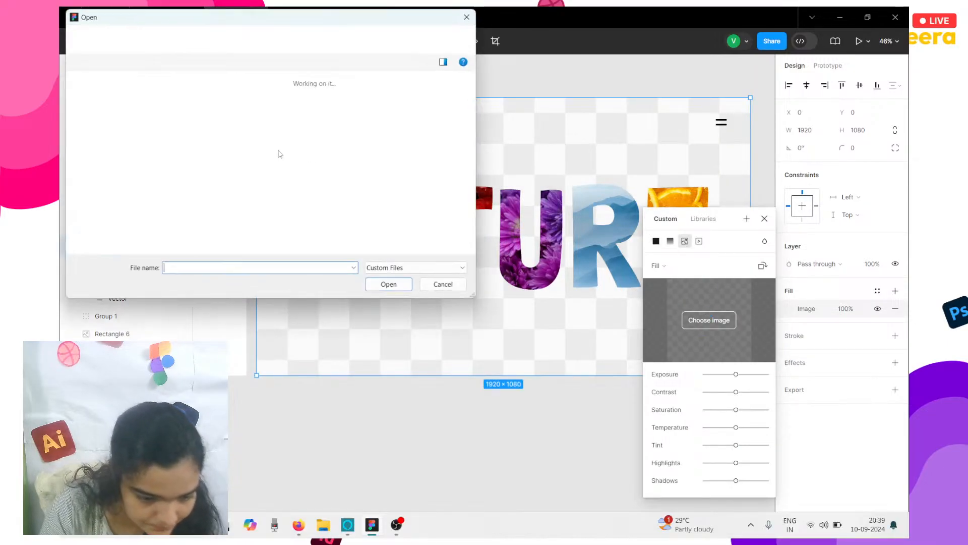
left_click(211, 112)
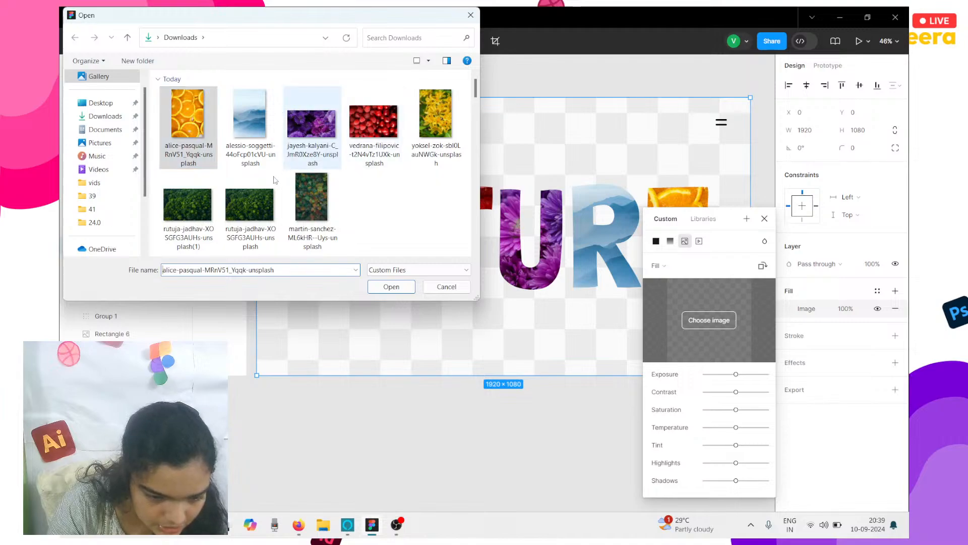
left_click(268, 183)
left_click(391, 287)
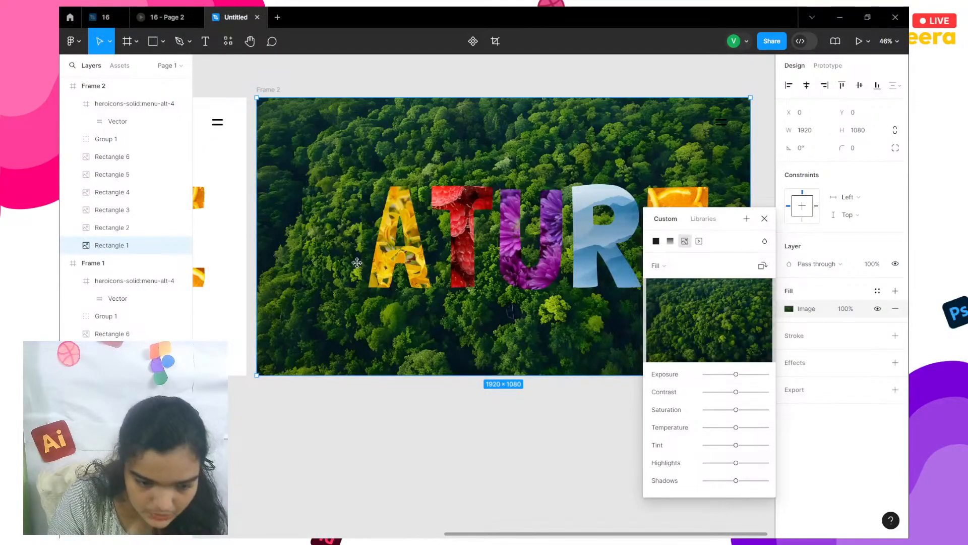
left_click_drag(317, 229, 362, 435)
key("ctrl+z")
left_click(327, 421)
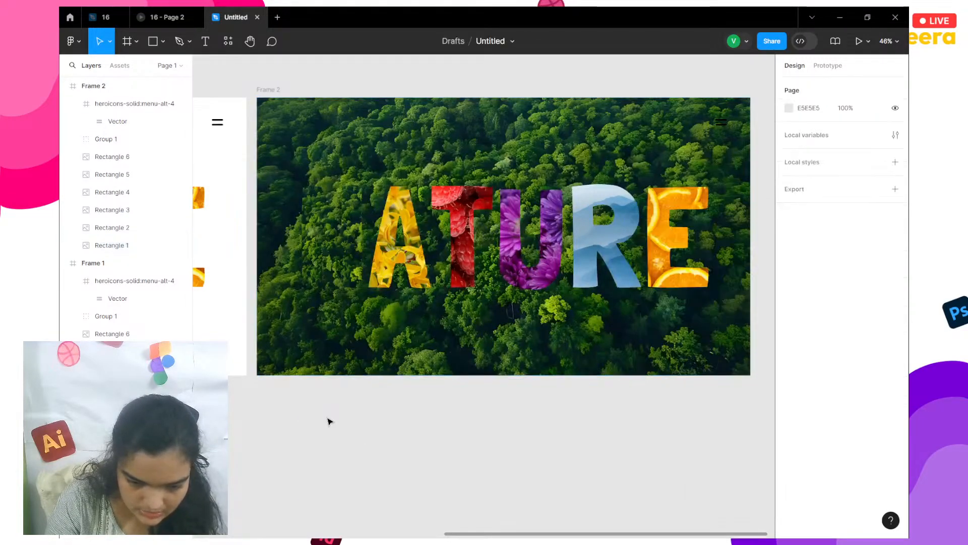
Replace the forest image fill of the letter N in Frame 2 with solid white
double_click(356, 227)
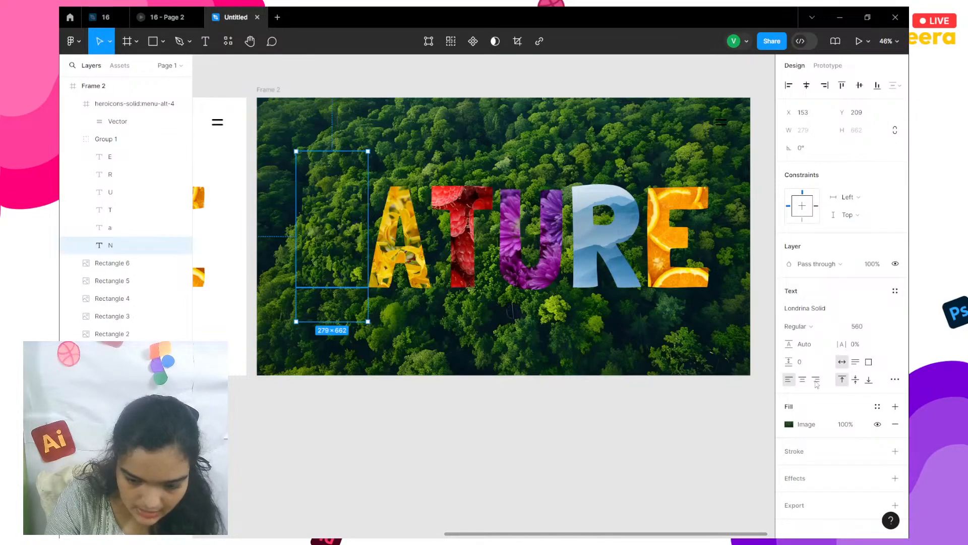
left_click(788, 426)
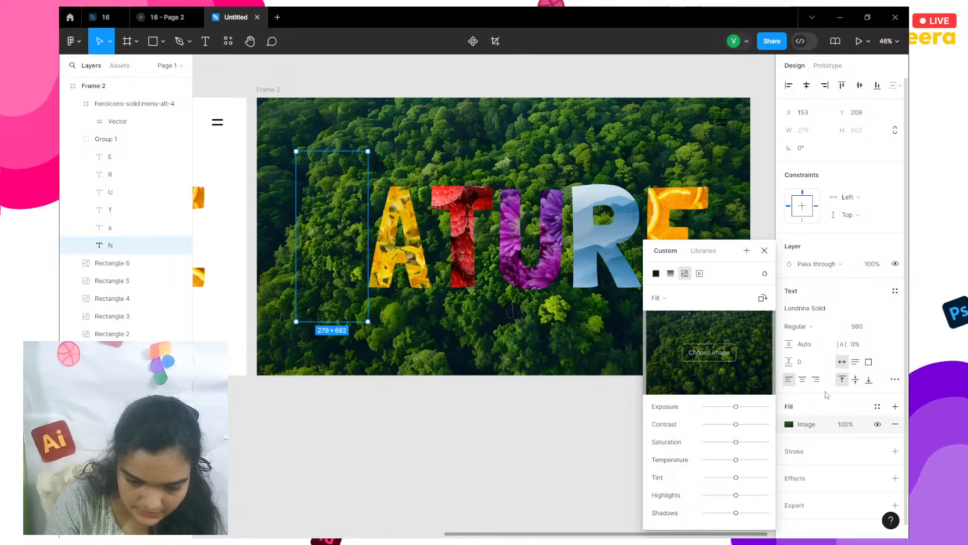
key("Escape")
left_click(896, 424)
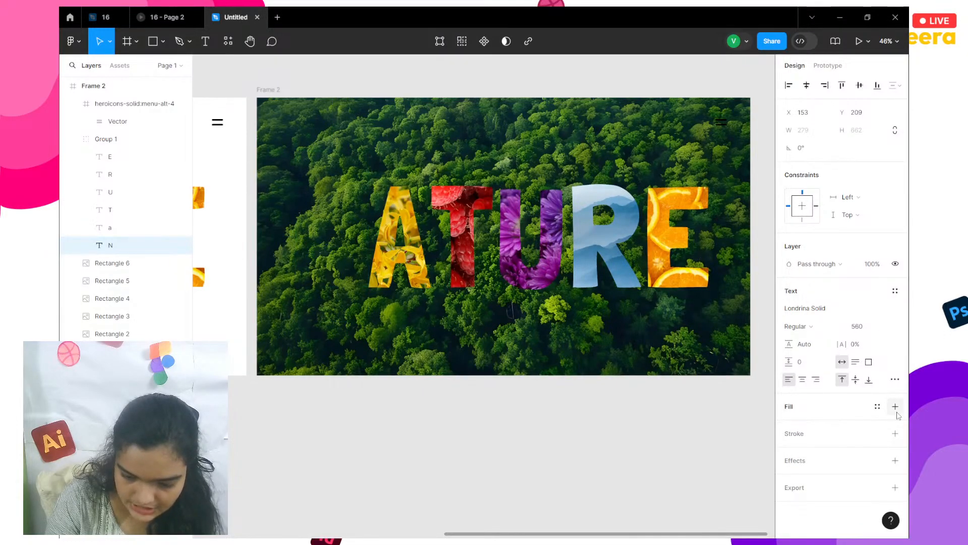
left_click(895, 406)
left_click(789, 424)
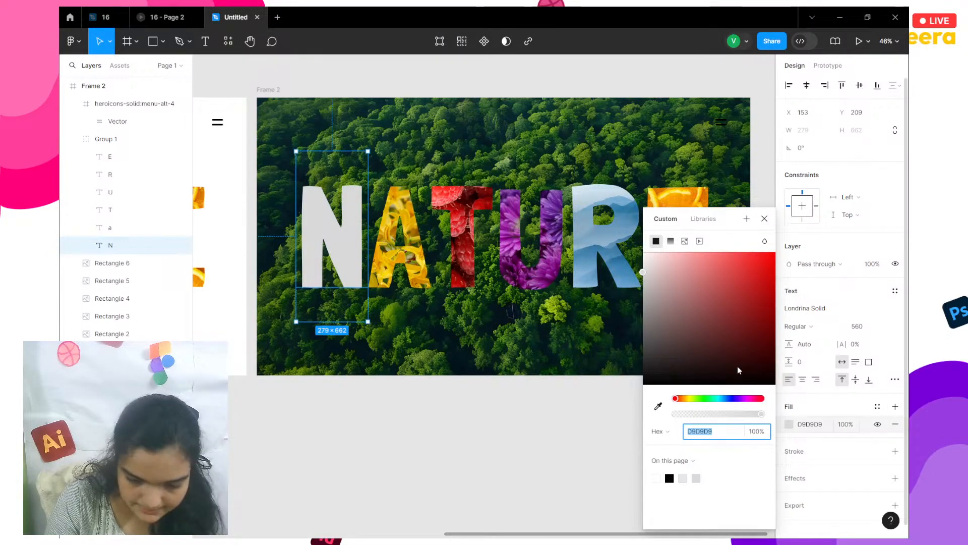
left_click_drag(739, 371, 569, 197)
Replace the image fills of the letters A, T, U, R and E in Frame 2 with solid FFFFFF
left_click(121, 227)
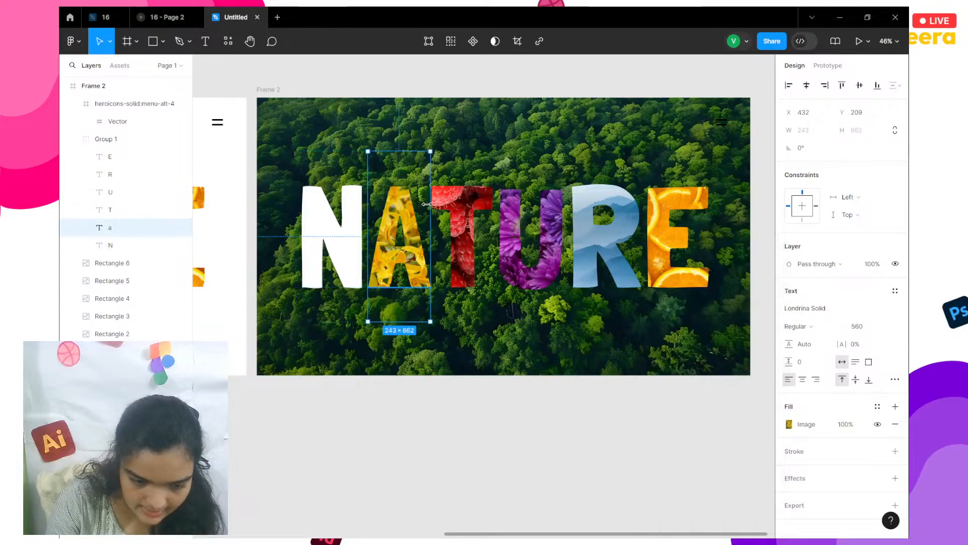
left_click(130, 157, "shift")
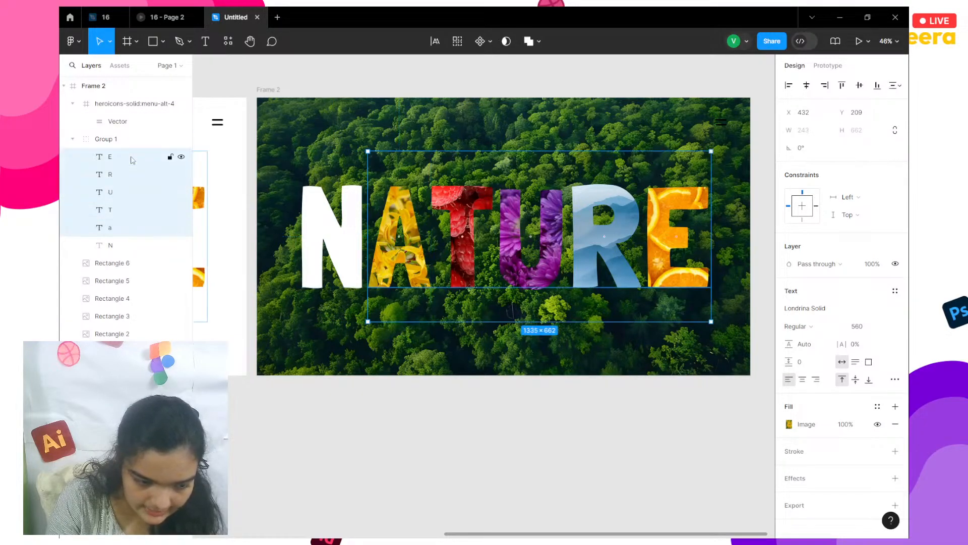
left_click(896, 451)
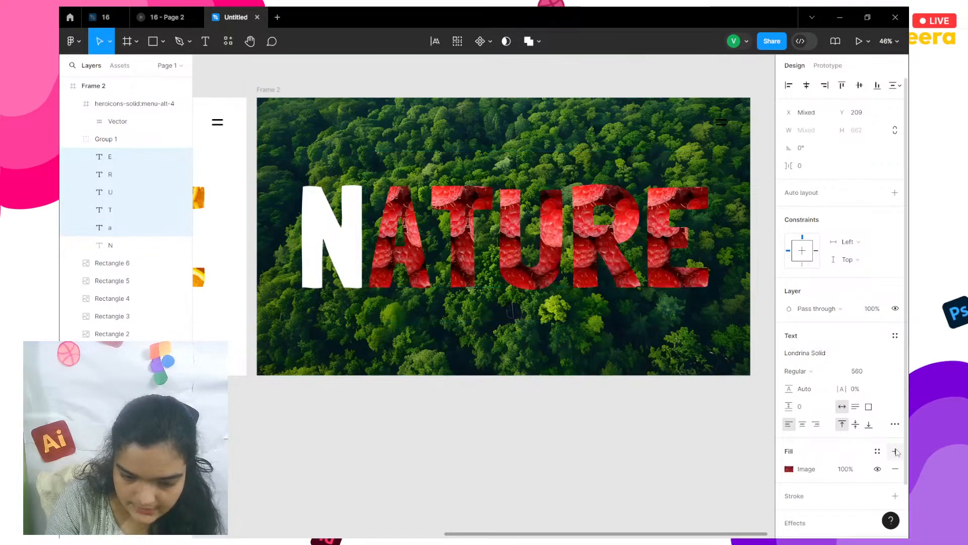
left_click(789, 470)
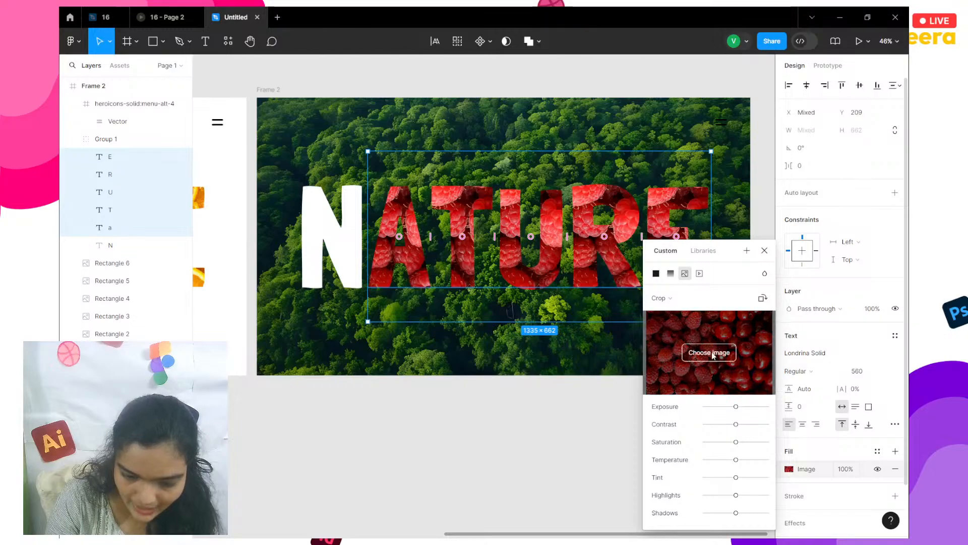
left_click(656, 273)
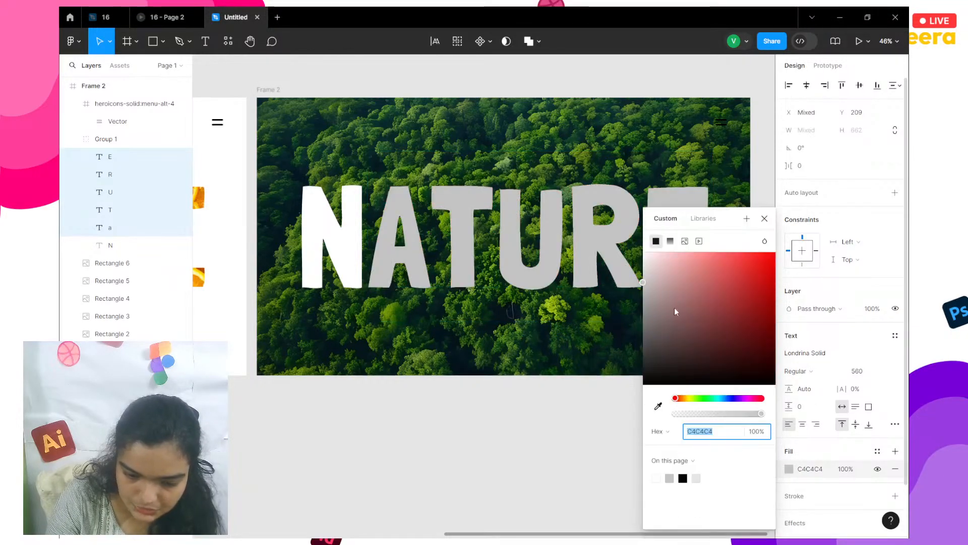
type("ffffff")
key("Return")
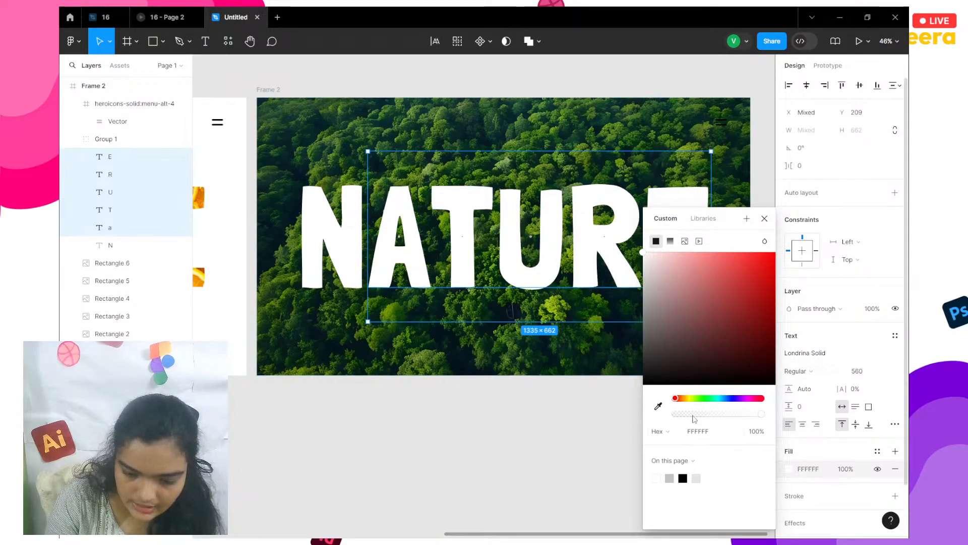
Lower the white fill opacity of the letters A, T, U, R and E to 35%
left_click(694, 414)
left_click(721, 419)
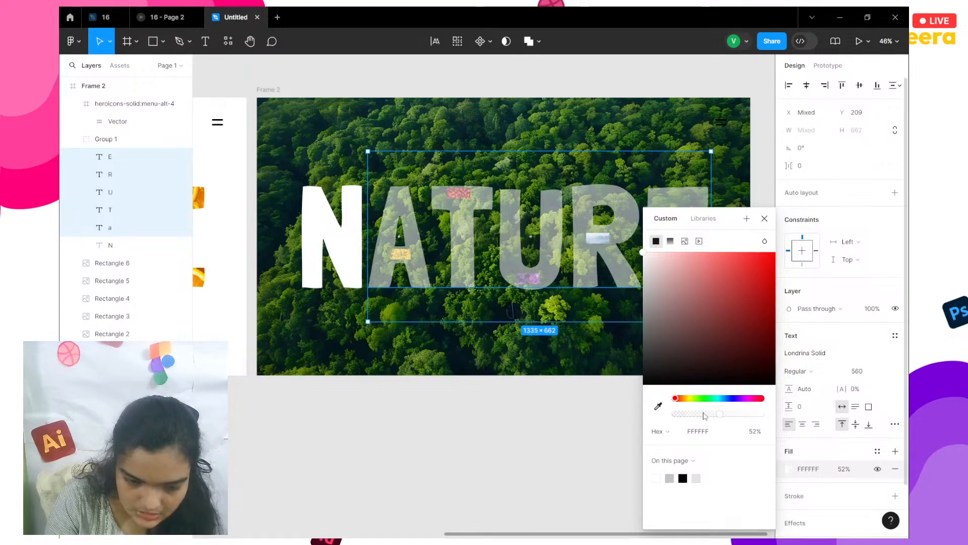
left_click(704, 415)
left_click_drag(704, 414, 714, 415)
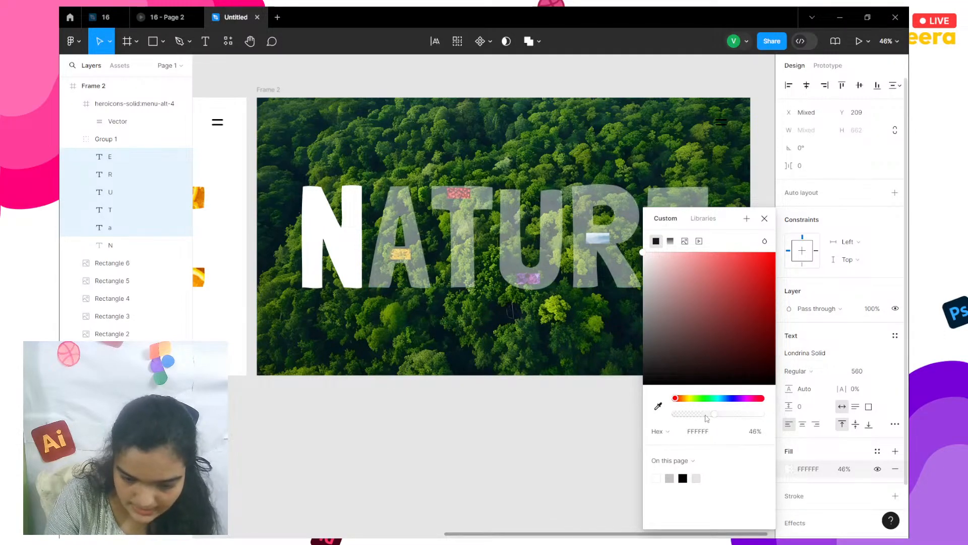
left_click(706, 414)
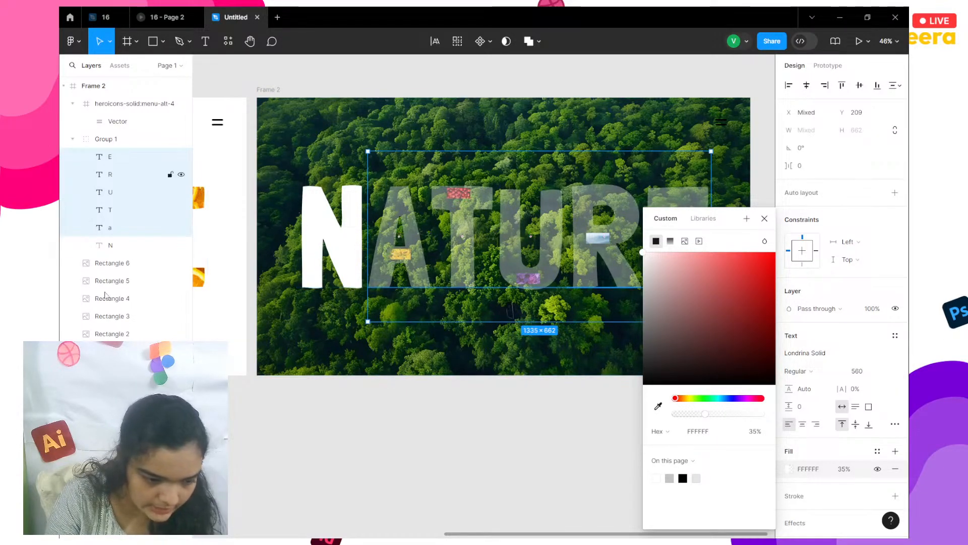
Set the layer opacity of Rectangles 2 through 6 in Frame 2 to 0% and deselect them
left_click(112, 262)
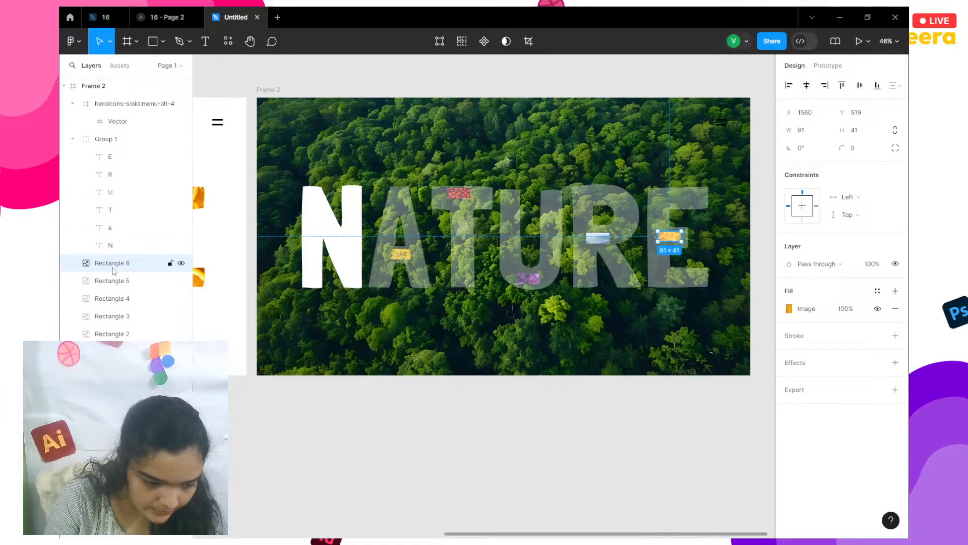
left_click(112, 334, "shift")
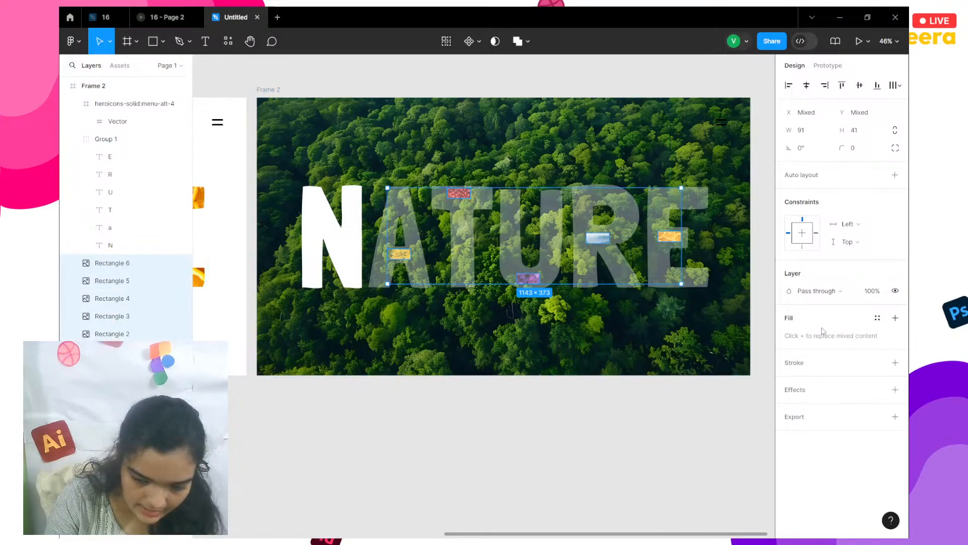
left_click(895, 318)
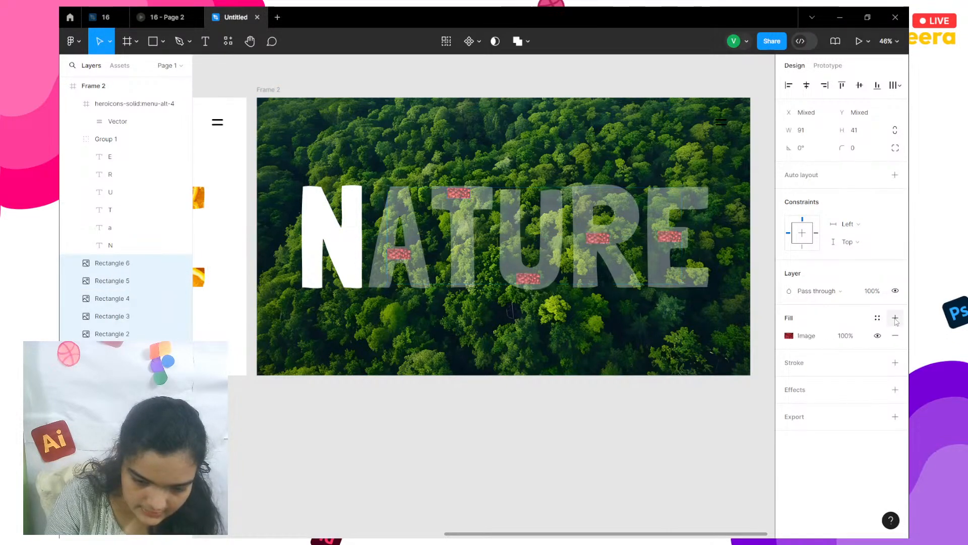
left_click(790, 335)
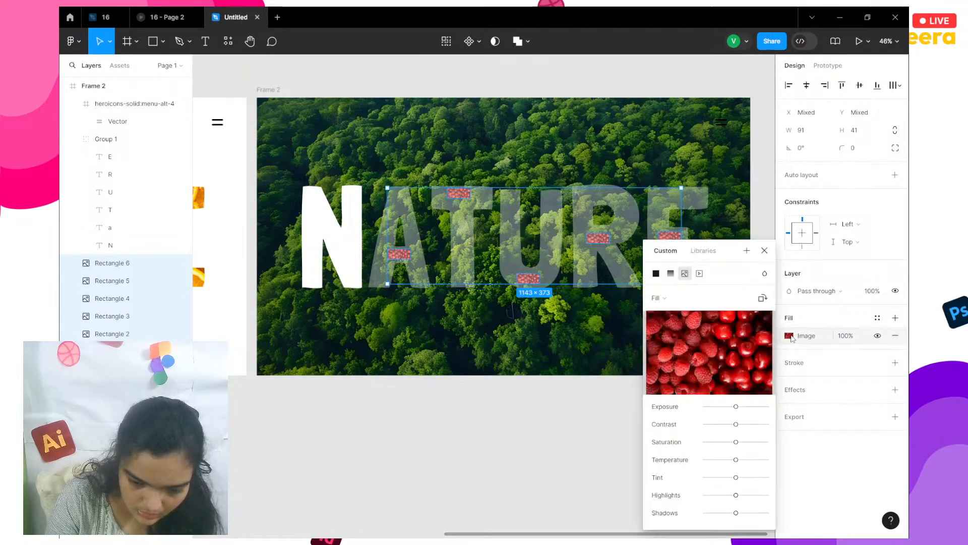
left_click(841, 336)
key("ctrl+z")
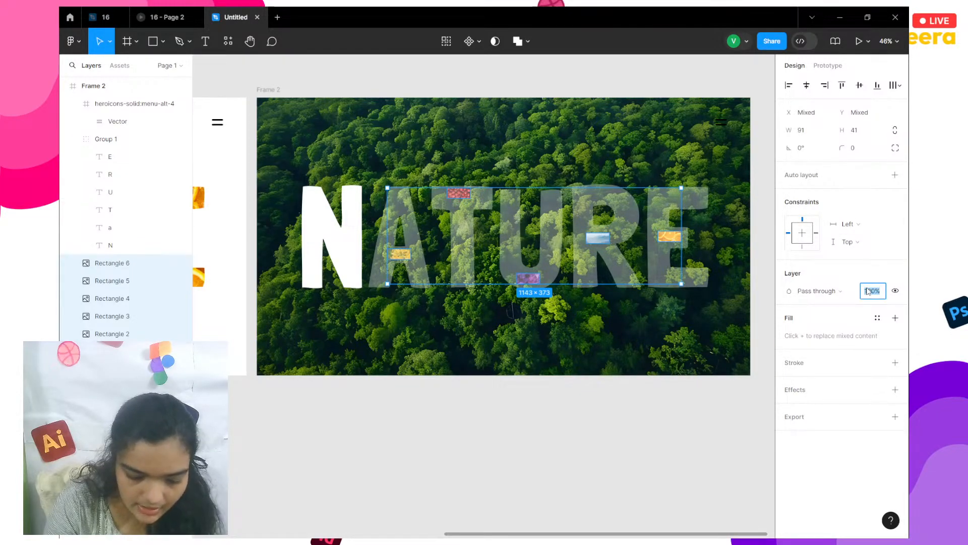
left_click(702, 472)
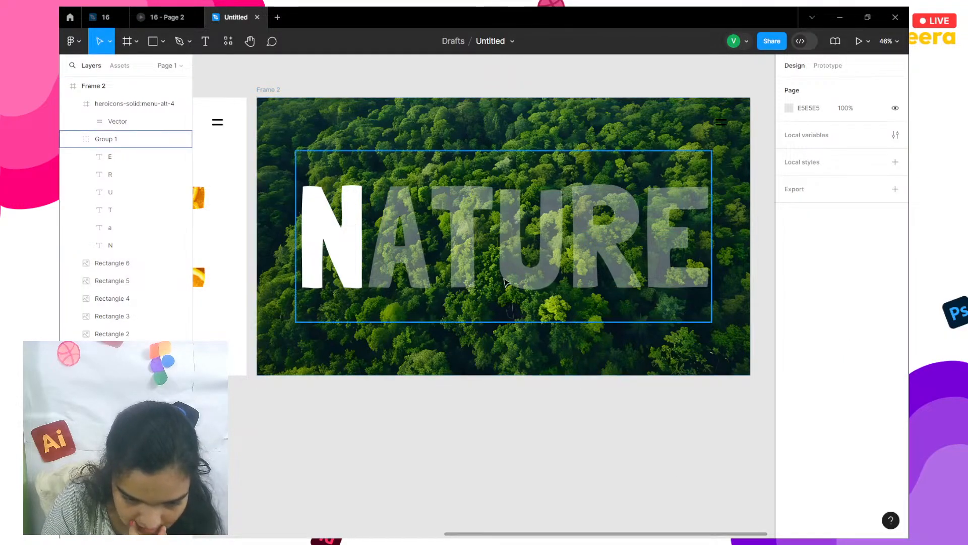
Try 45%, 40% and 38% opacity for the translucent white in the NATURE group, and settle on 37%
left_click(656, 242)
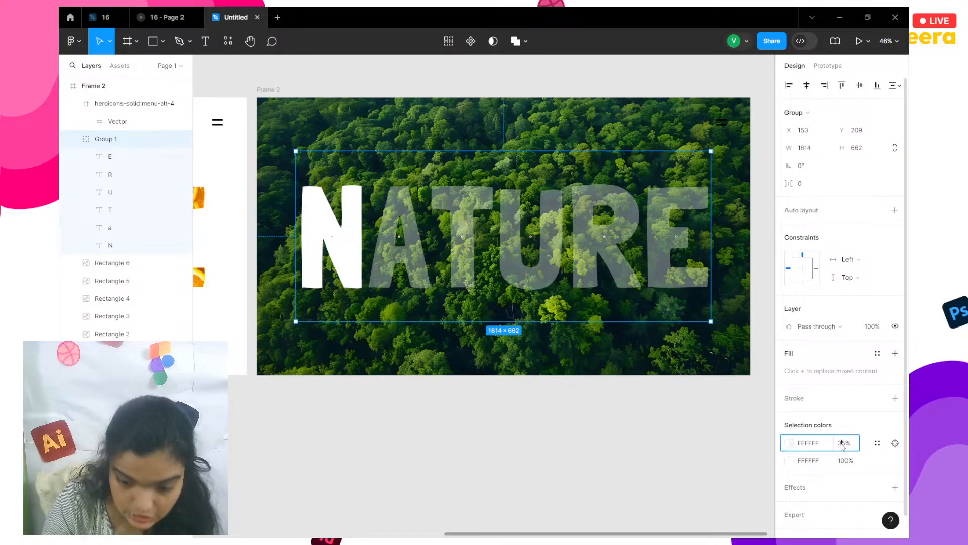
left_click(841, 443)
type("45")
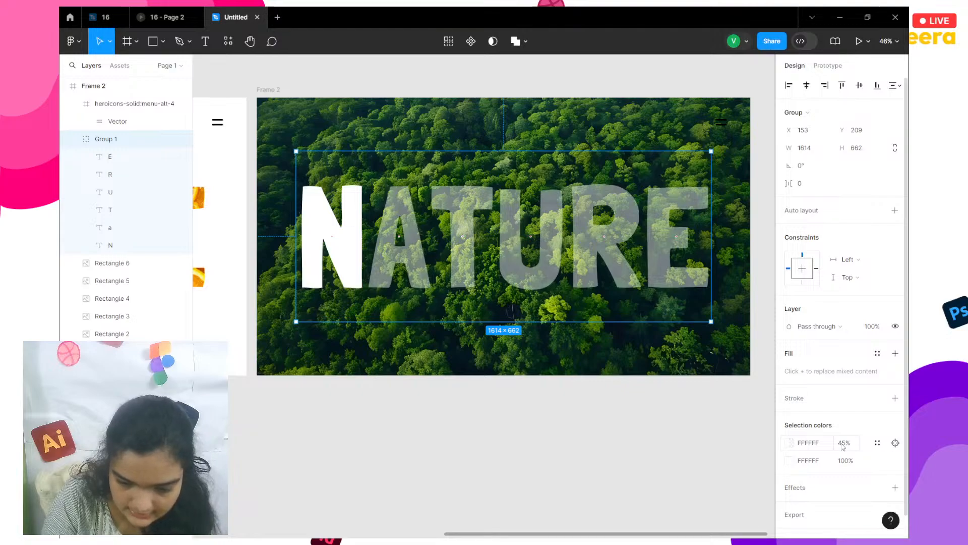
key("Return")
type("40")
key("Return")
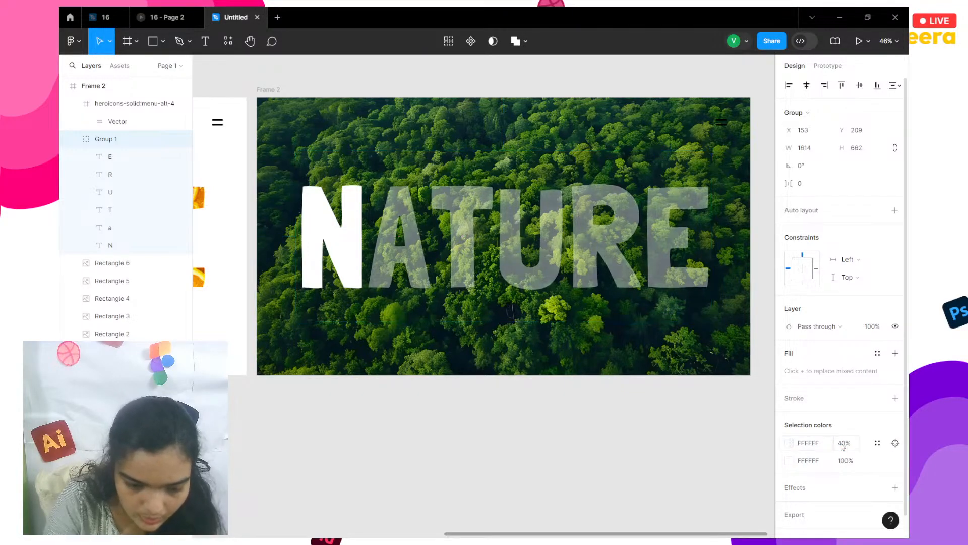
left_click(842, 444)
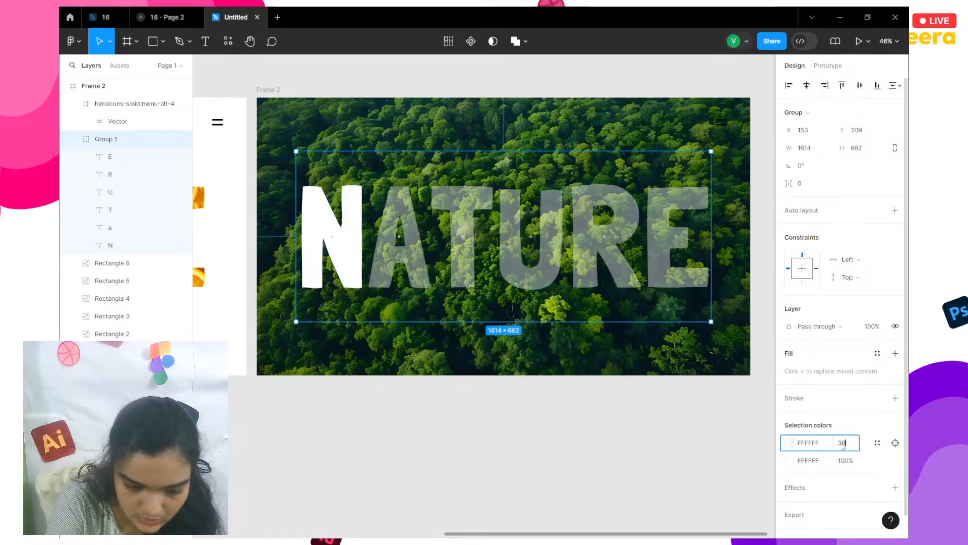
key("Return")
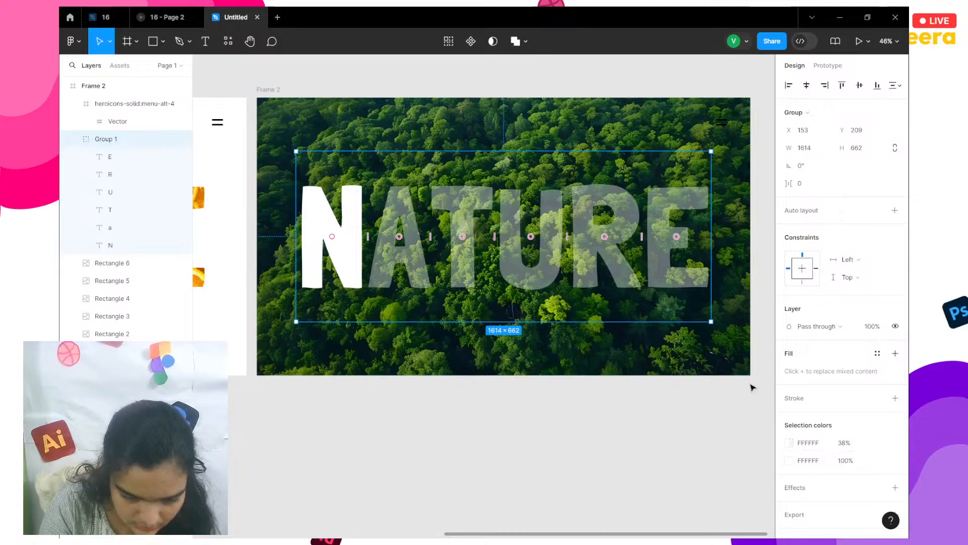
left_click(847, 441)
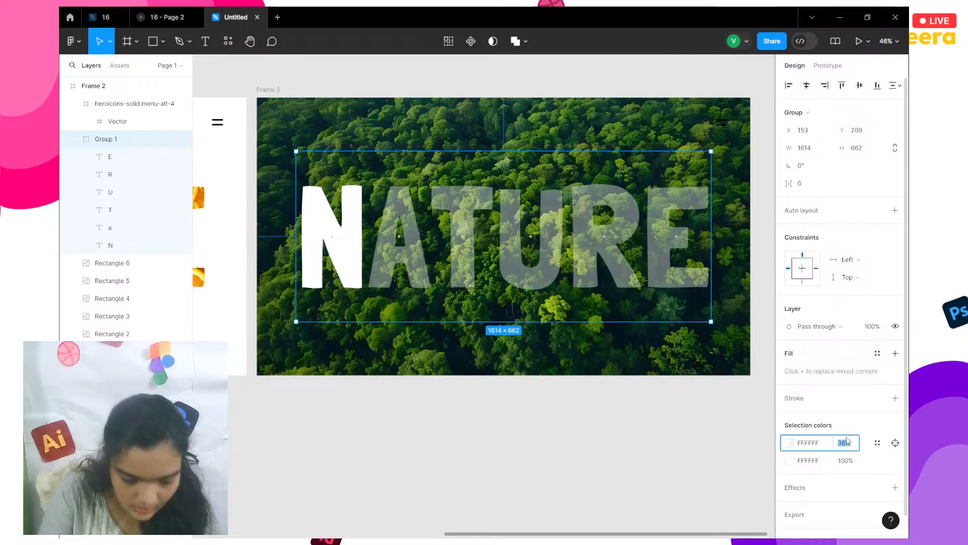
type("37")
key("Return")
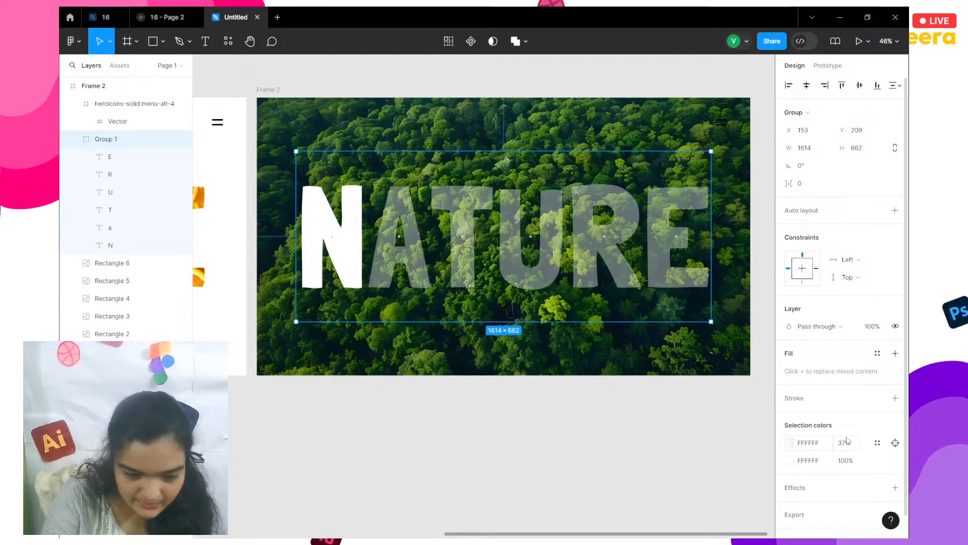
left_click(688, 494)
Duplicate the finished forest frame, Frame 2, to create a third frame beside it
key("shift+1")
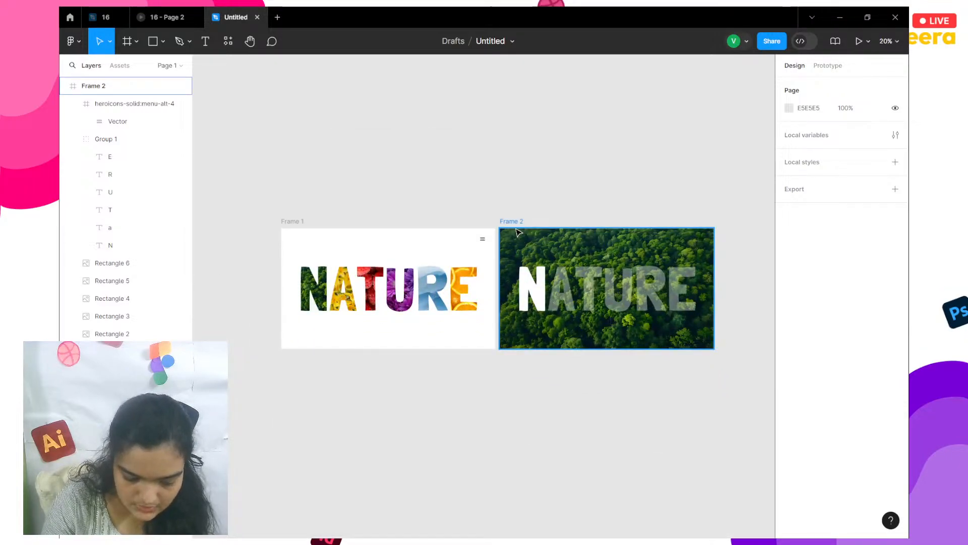
left_click(515, 229)
key("ctrl+d")
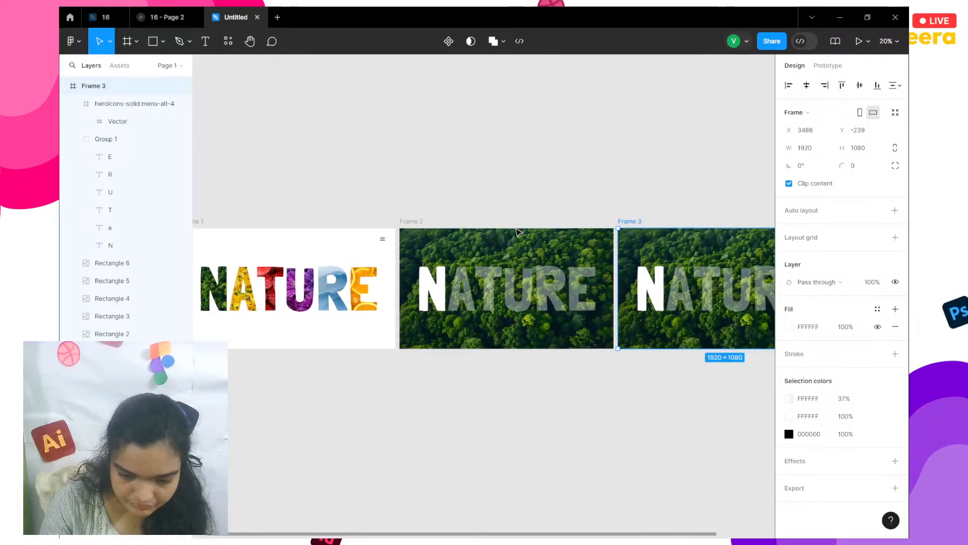
scroll(297, 271, "left", 5)
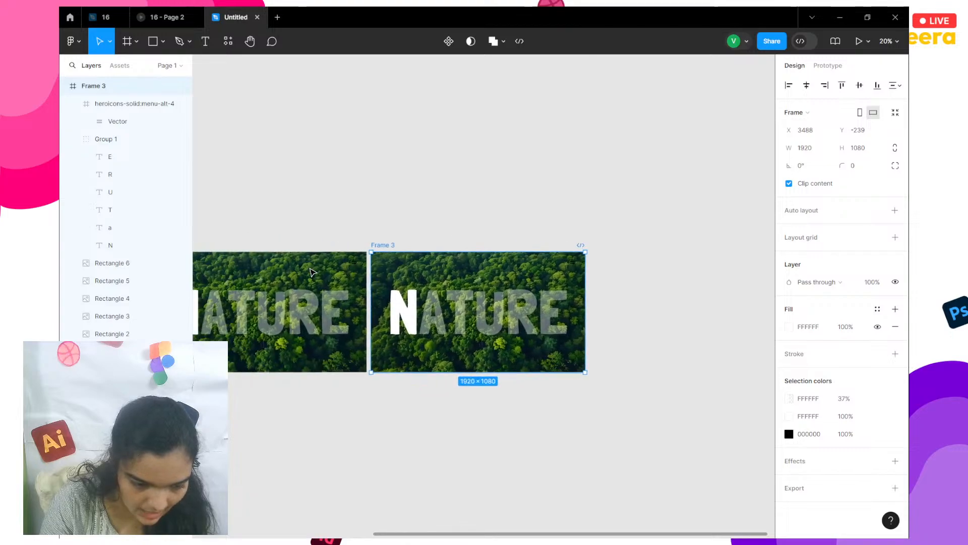
scroll(309, 271, "down", 2)
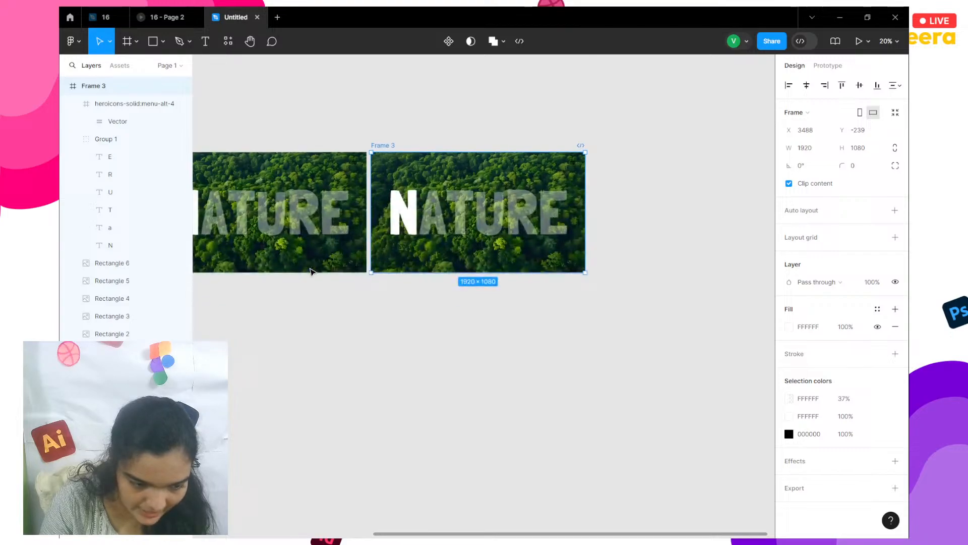
left_click(392, 250)
scroll(391, 251, "up", 4)
left_click(365, 281)
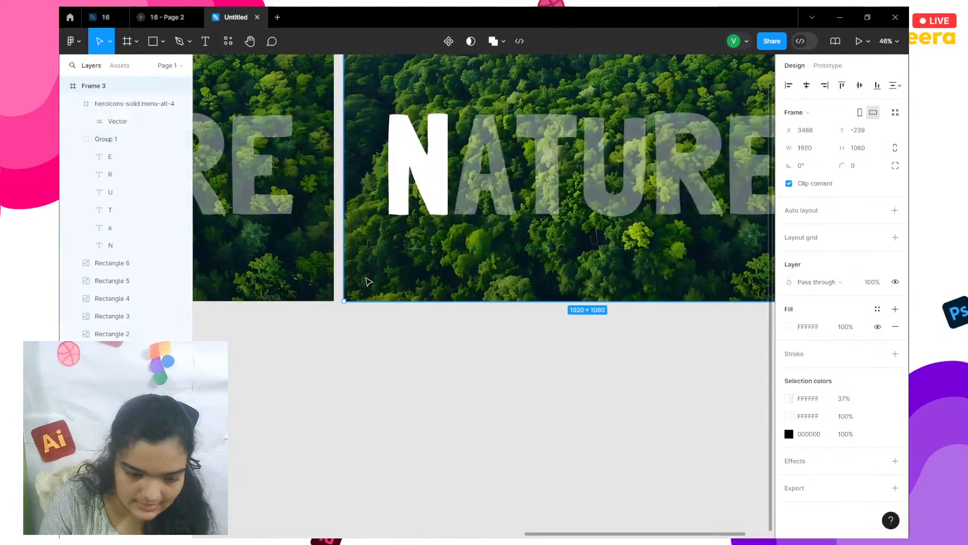
left_click(106, 350)
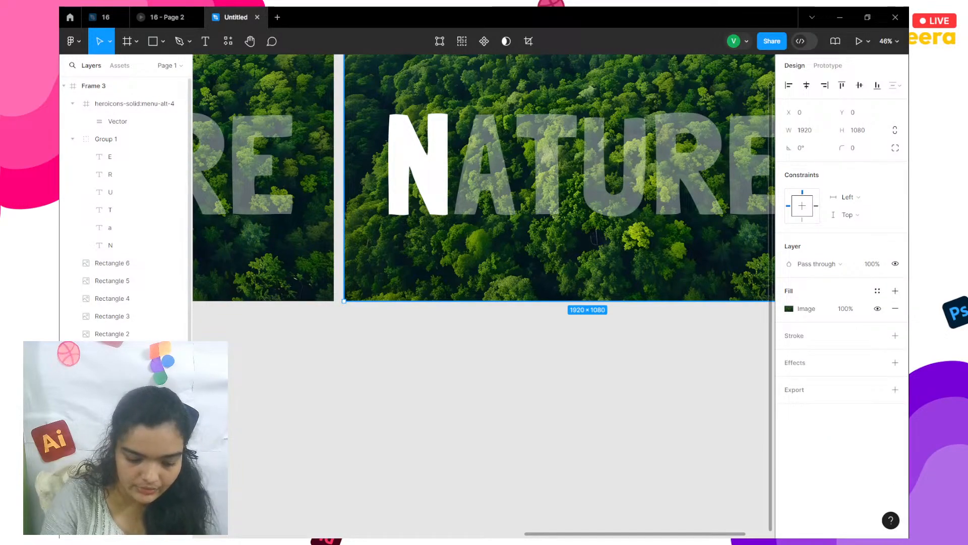
left_click(132, 335)
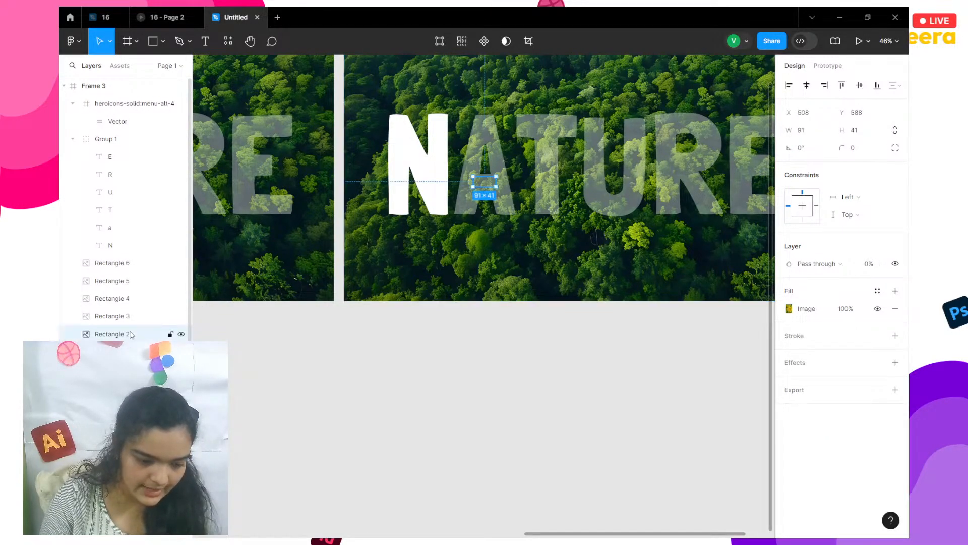
double_click(132, 335)
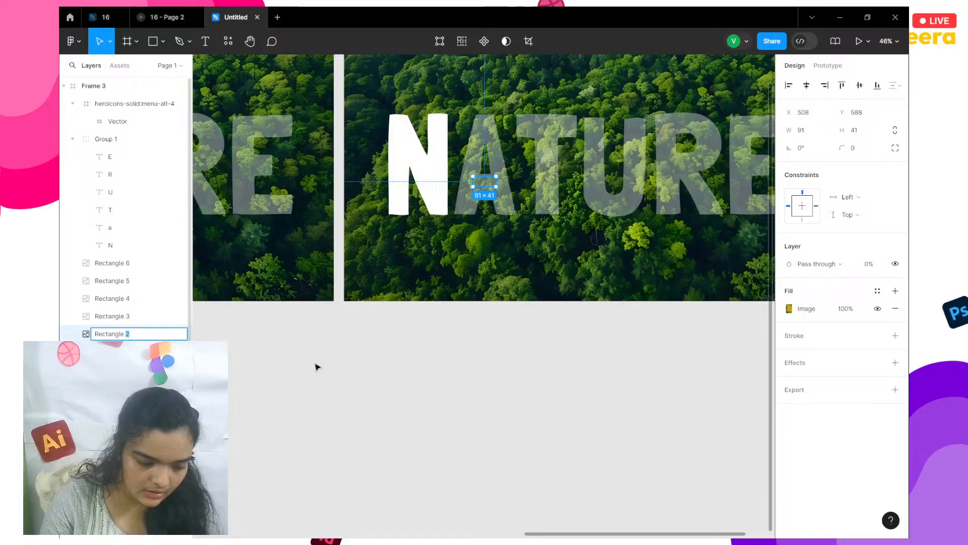
Undo the latest changes in the copied forest frame and delete Frame 3 beside Frame 2
left_click(393, 376)
key("ctrl+z")
key("ctrl+z")
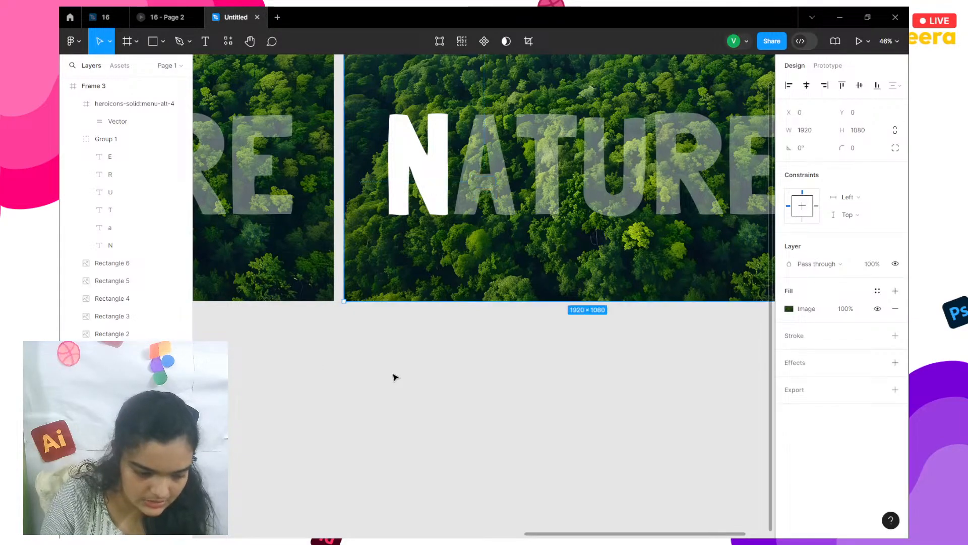
key("ctrl+z")
key("ctrl+z")
scroll(385, 218, "down", 5)
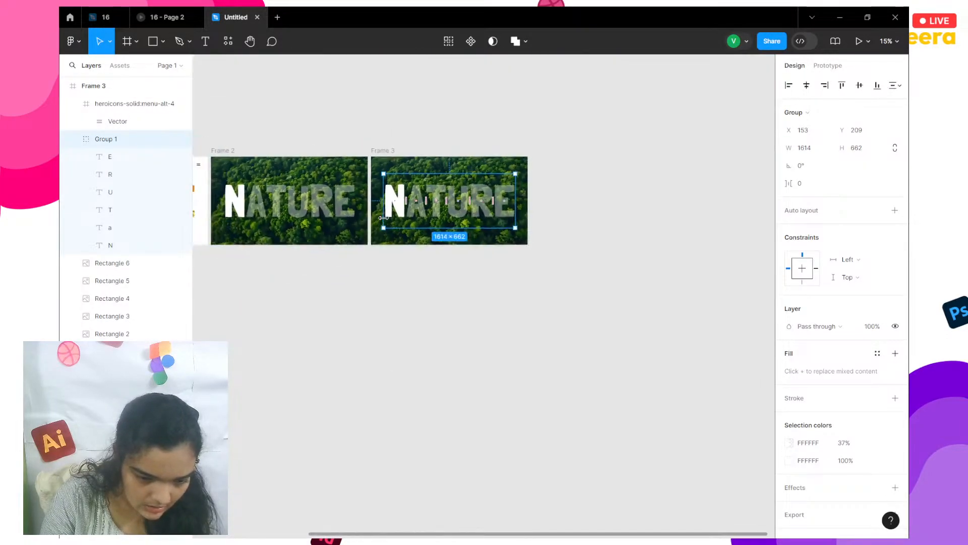
left_click(378, 160)
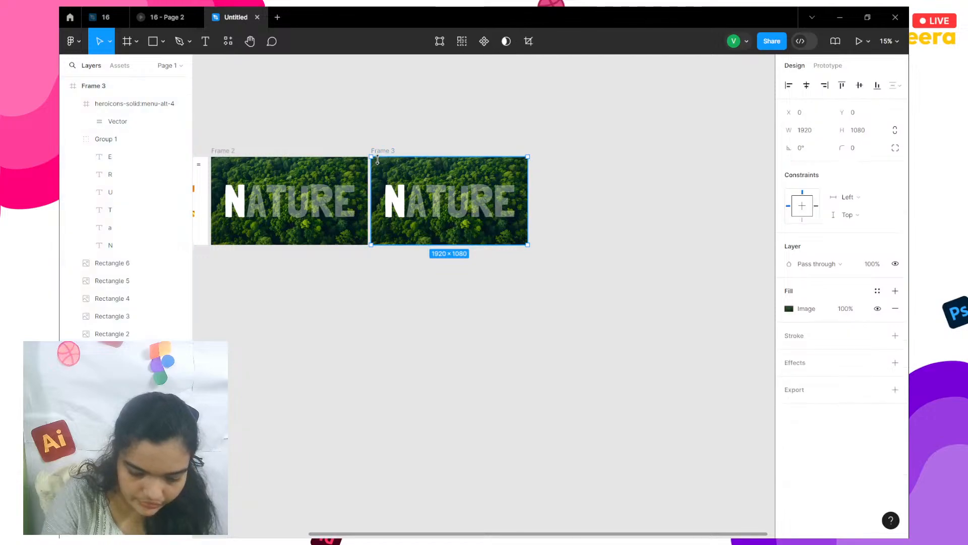
key("ctrl+z")
left_click(391, 154)
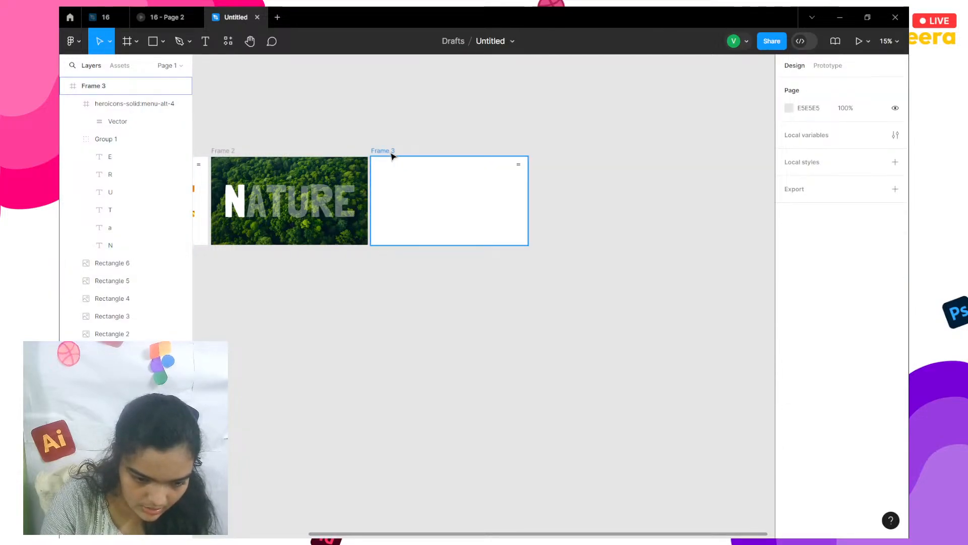
key("Delete")
scroll(392, 155, "left", 5)
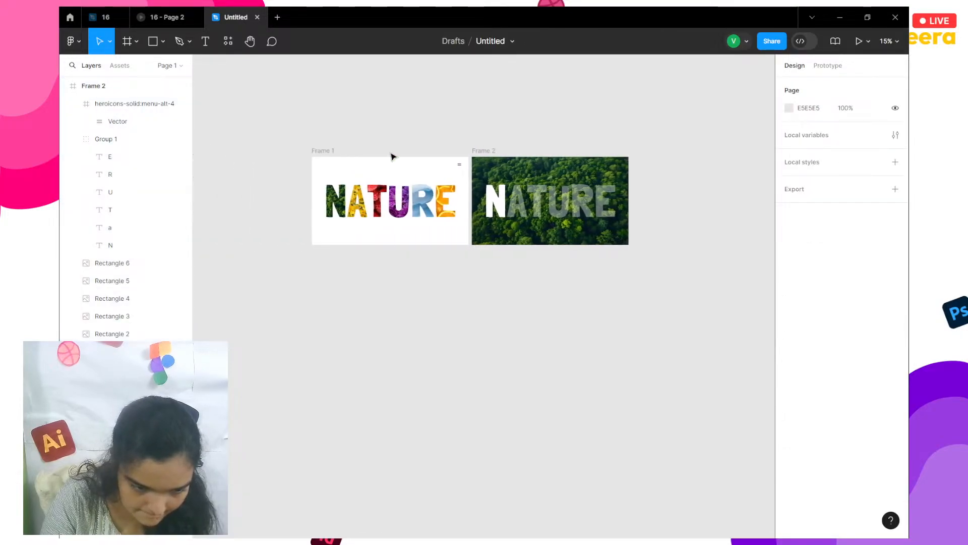
Duplicate the white Frame 1 with the image-filled letters to make a new third frame beside Frame 2
left_click(319, 156)
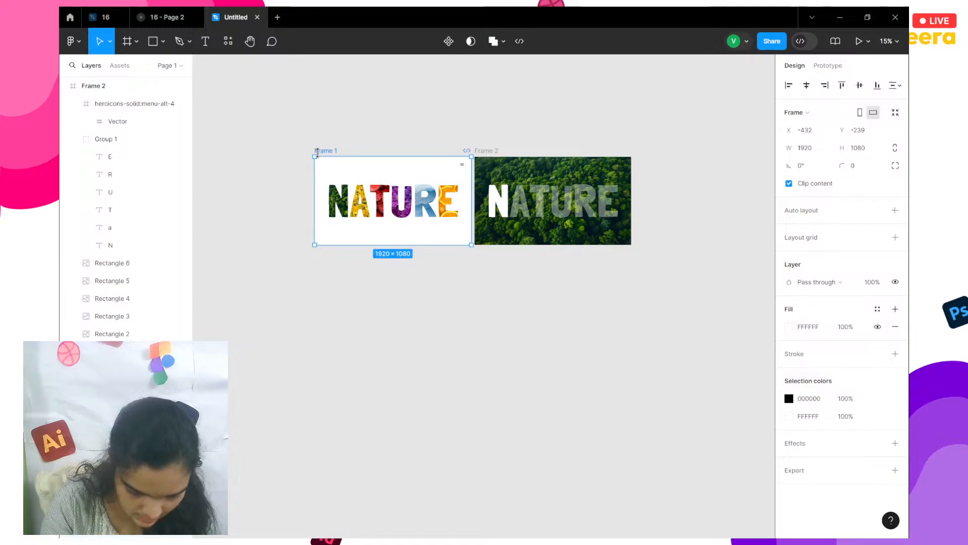
key("ctrl+d")
scroll(649, 204, "right", 2)
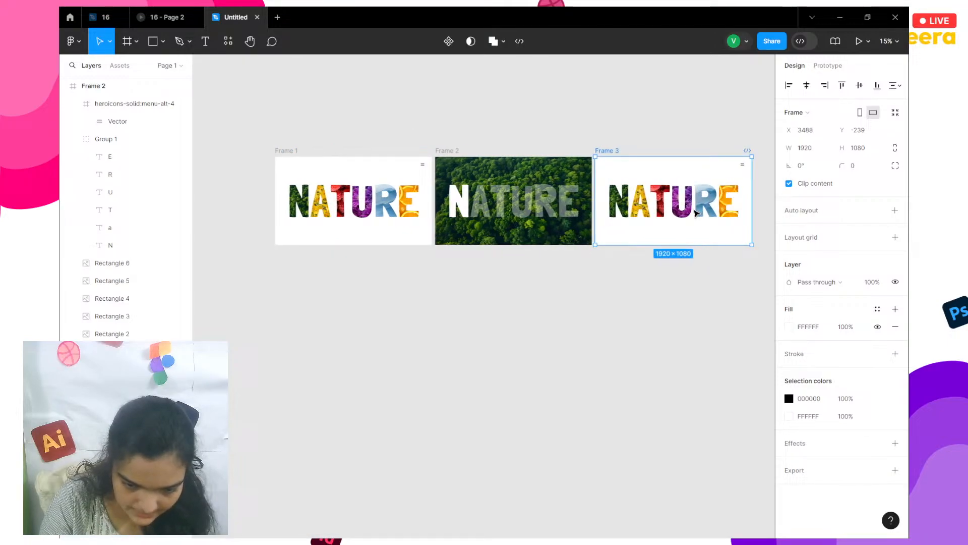
Enlarge the yellow flower image, Rectangle 2 in Frame 3, to about 2807 × 1264 so it covers the whole frame
double_click(650, 204)
scroll(650, 205, "up", 2)
scroll(650, 204, "right", 2)
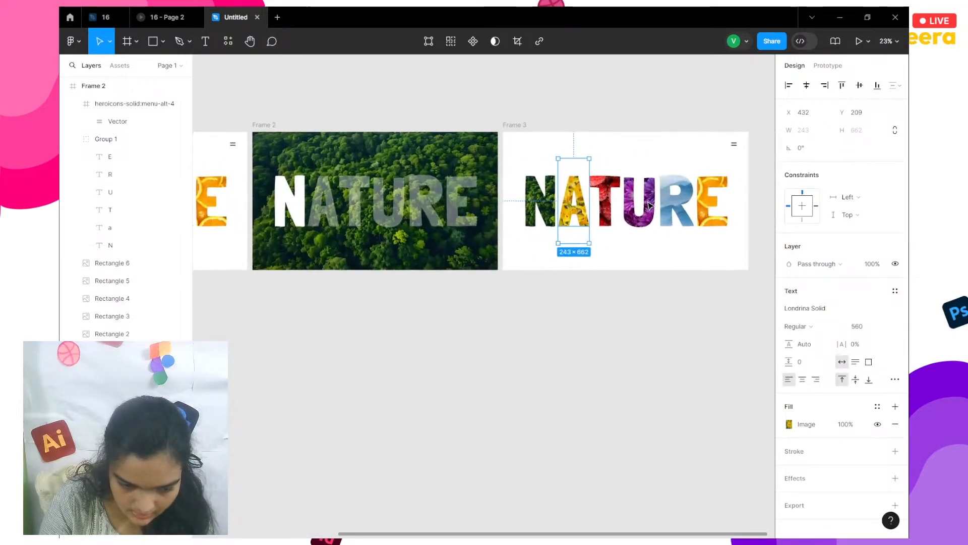
scroll(143, 534, "down", 5)
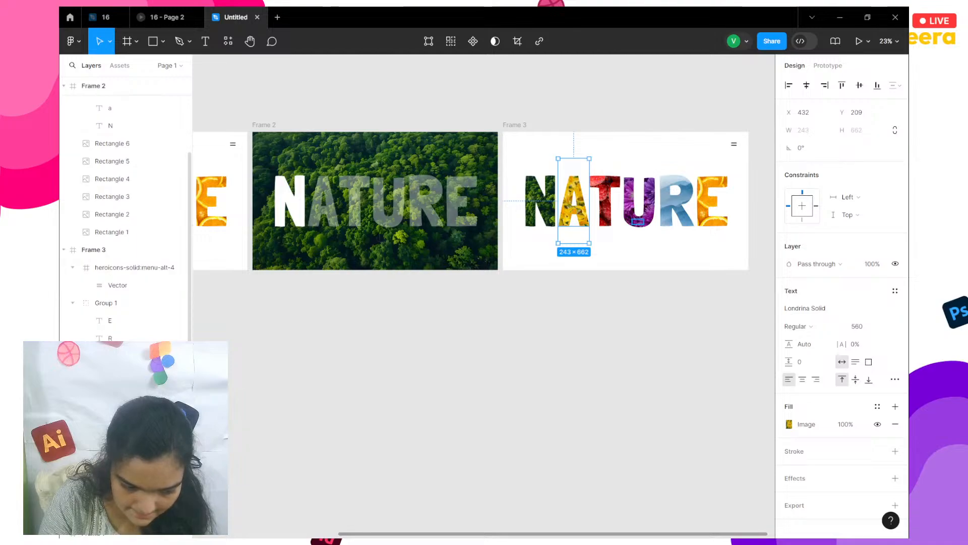
left_click(142, 426)
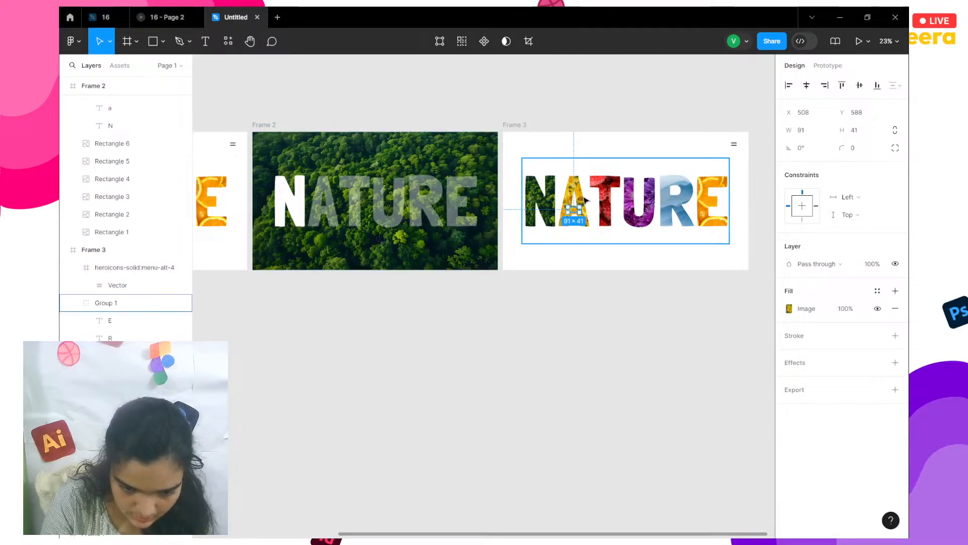
left_click_drag(656, 190, 722, 139)
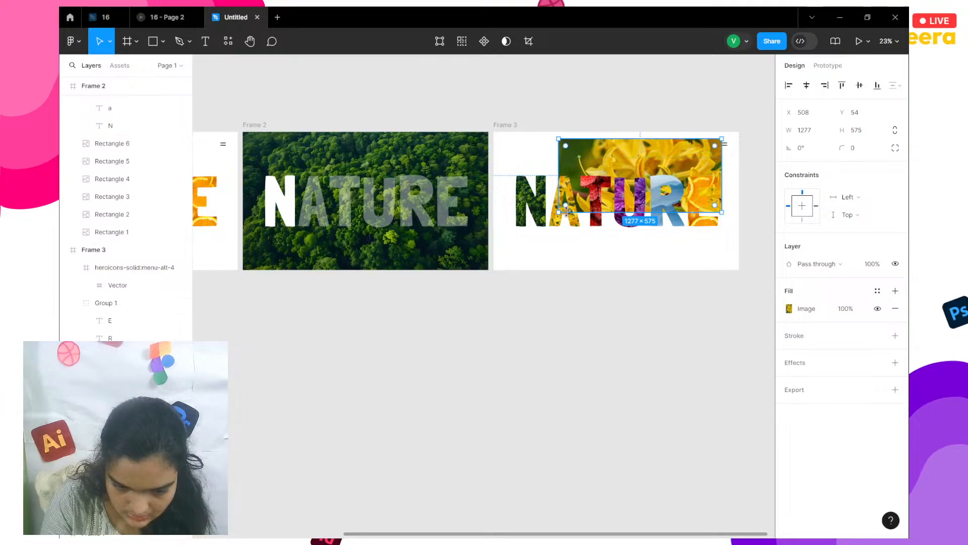
mouse_move(467, 300)
left_mouse_down()
mouse_move(449, 309)
mouse_move(455, 286)
left_mouse_up()
left_click_drag(722, 138, 749, 126)
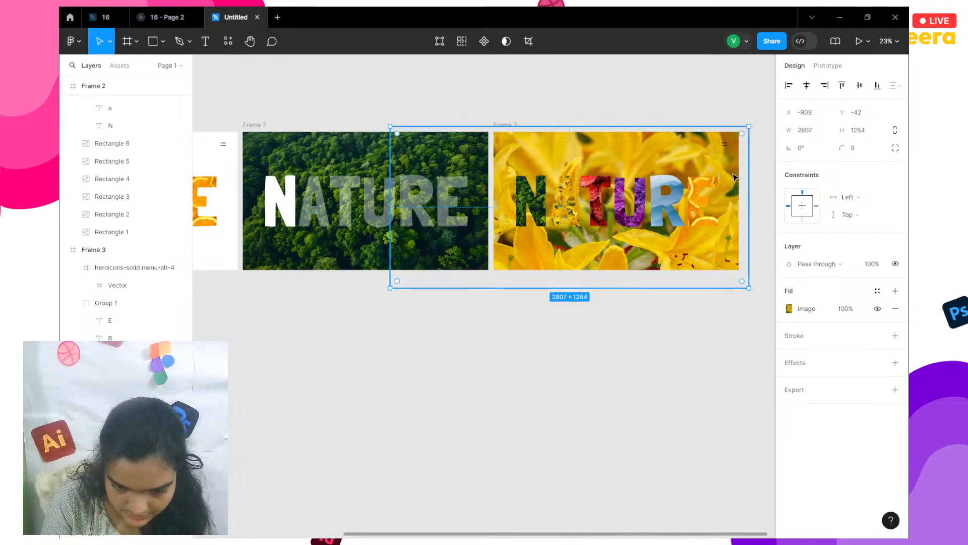
Replace the mixed image fills of the NATURE letter group in Frame 3 with solid white FFFFFF at 38% opacity
left_click(106, 302)
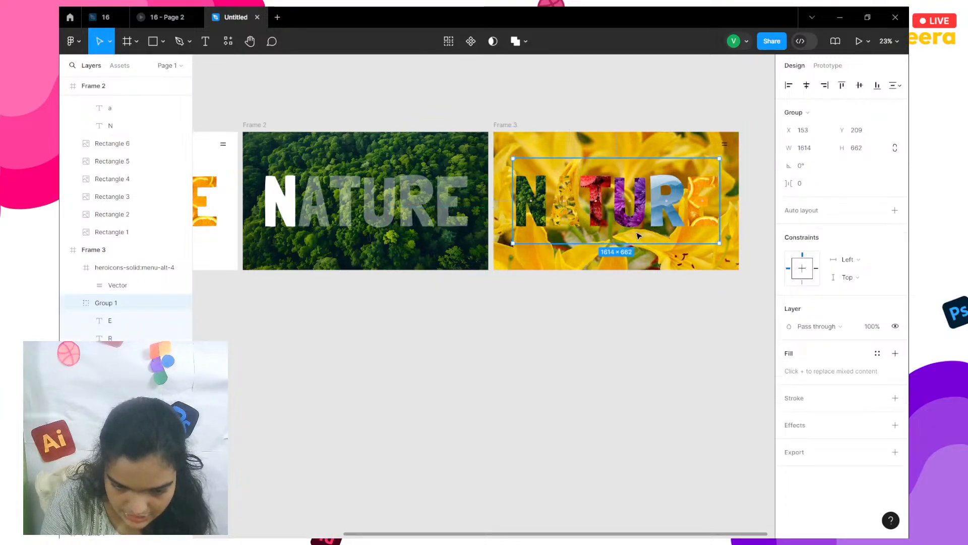
left_click(896, 353)
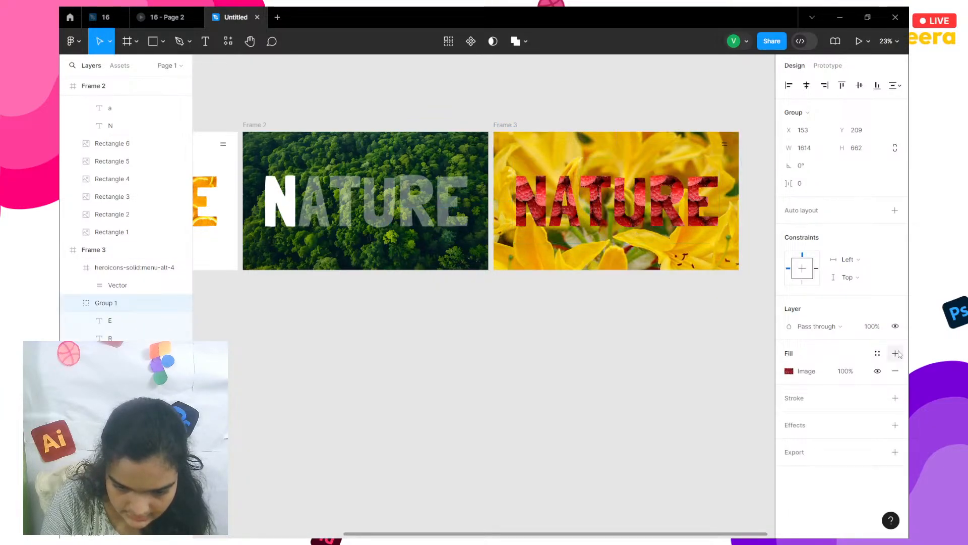
left_click(789, 370)
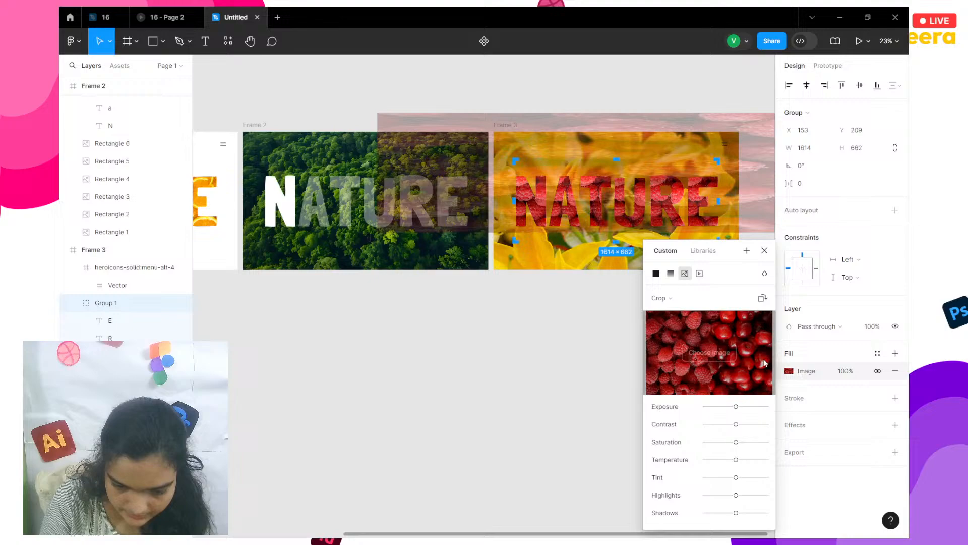
left_click(656, 273)
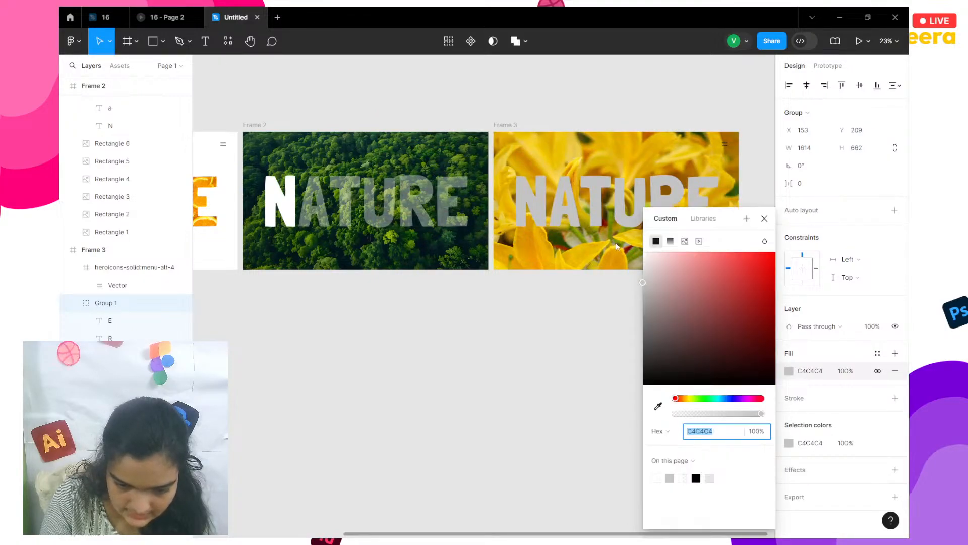
left_click(758, 431)
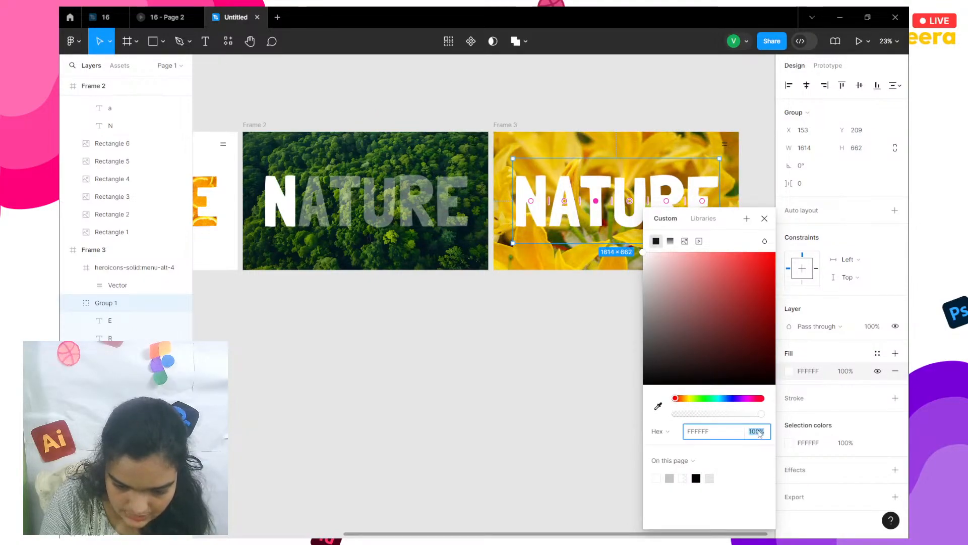
type("38")
key("Return")
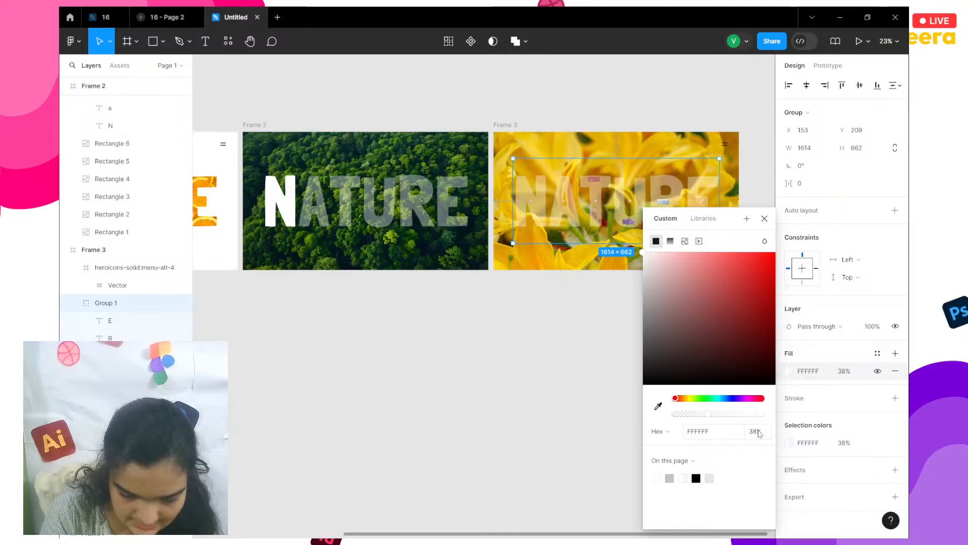
Raise the white fill opacity of the letter A in Frame 3 to 100% and deselect it
left_click(568, 204)
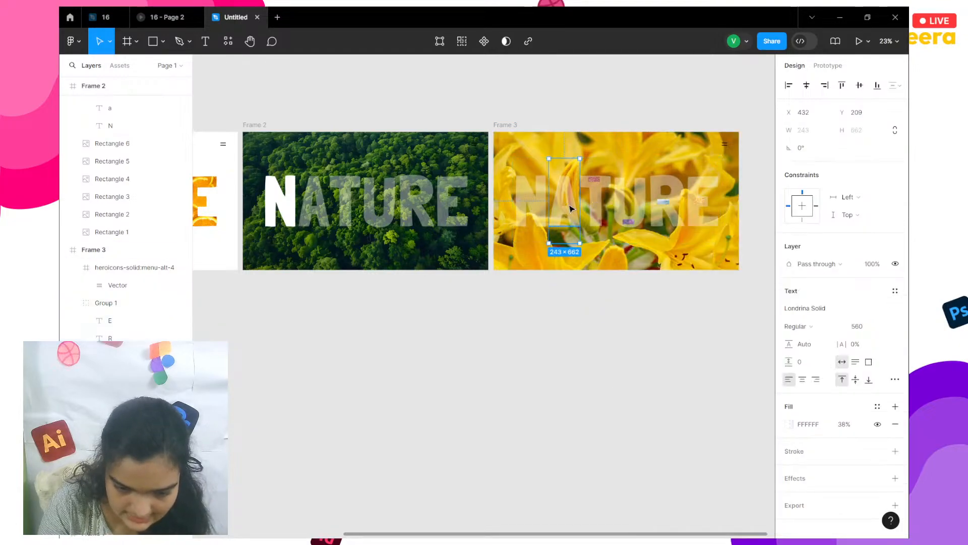
left_click(785, 431)
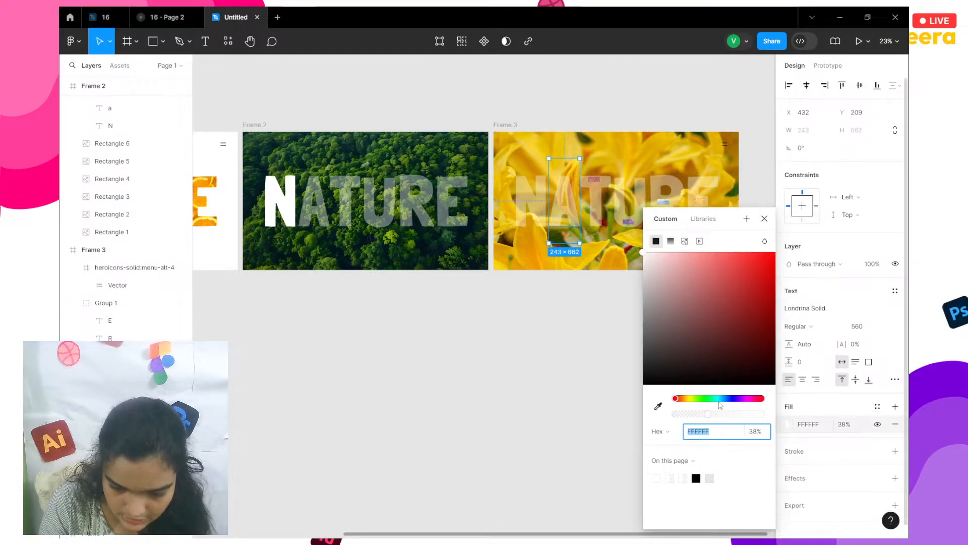
left_click_drag(707, 414, 857, 429)
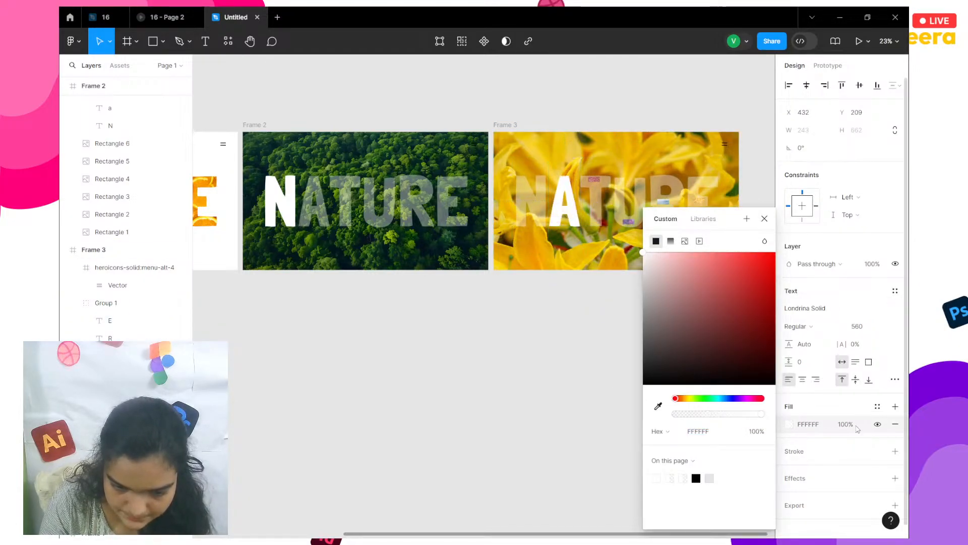
left_click(563, 351)
scroll(575, 305, "right", 3)
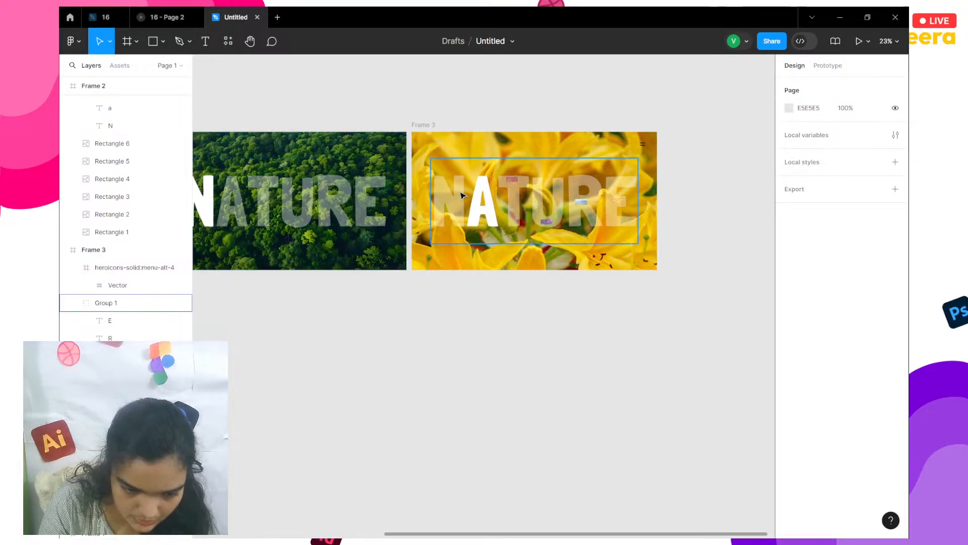
Set the layer opacity of Rectangles 3 through 6 in Frame 3 to 0%, then check Rectangle 1 and deselect
left_click(451, 224)
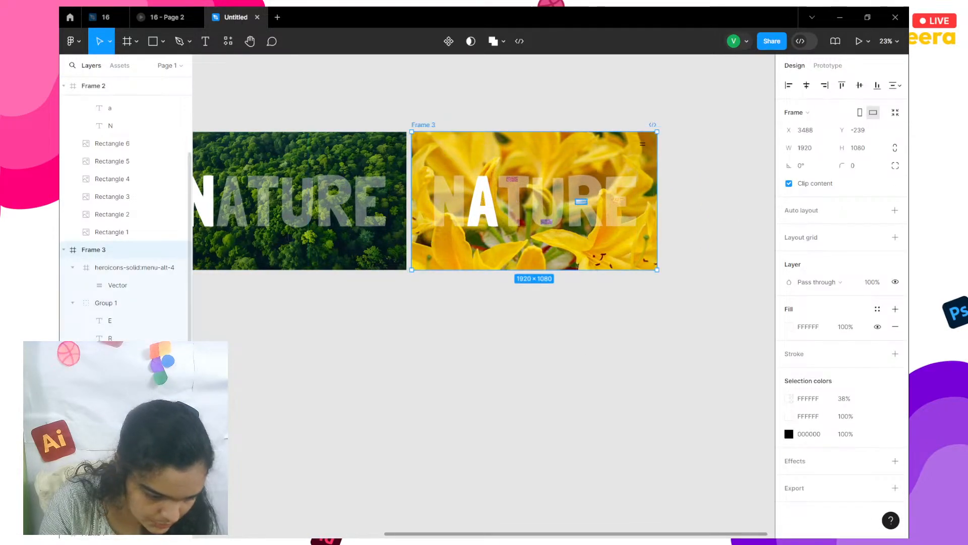
left_click(112, 426)
left_click(112, 479, "shift")
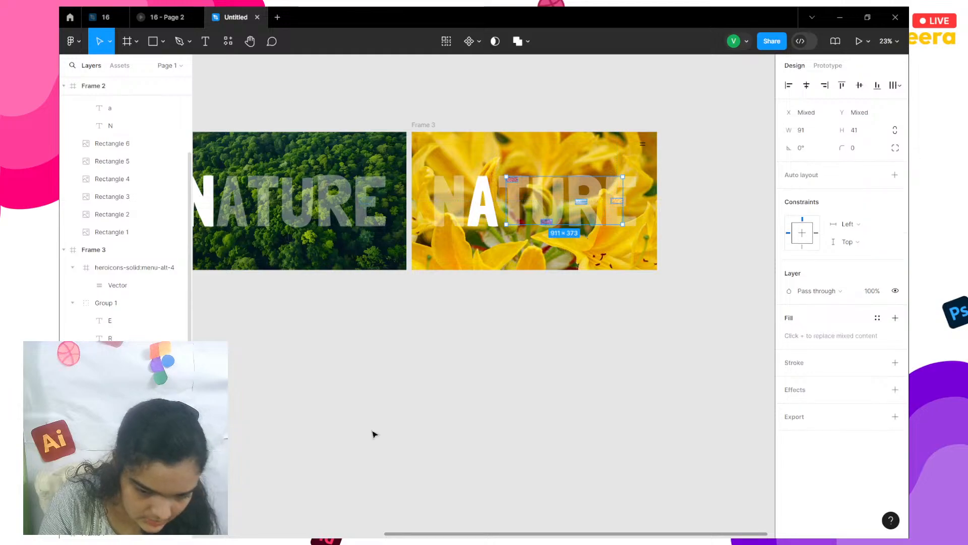
left_click(881, 291)
type("0")
key("Return")
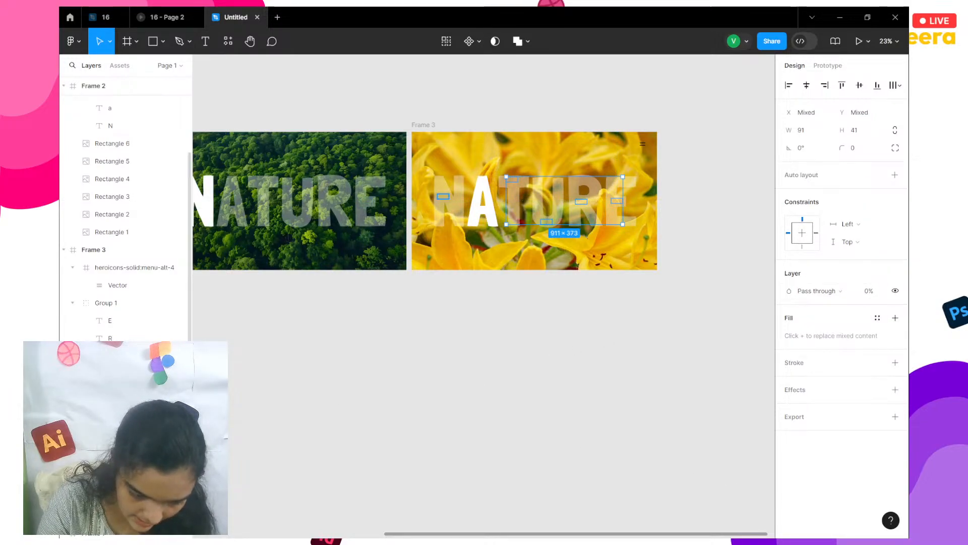
left_click(112, 514)
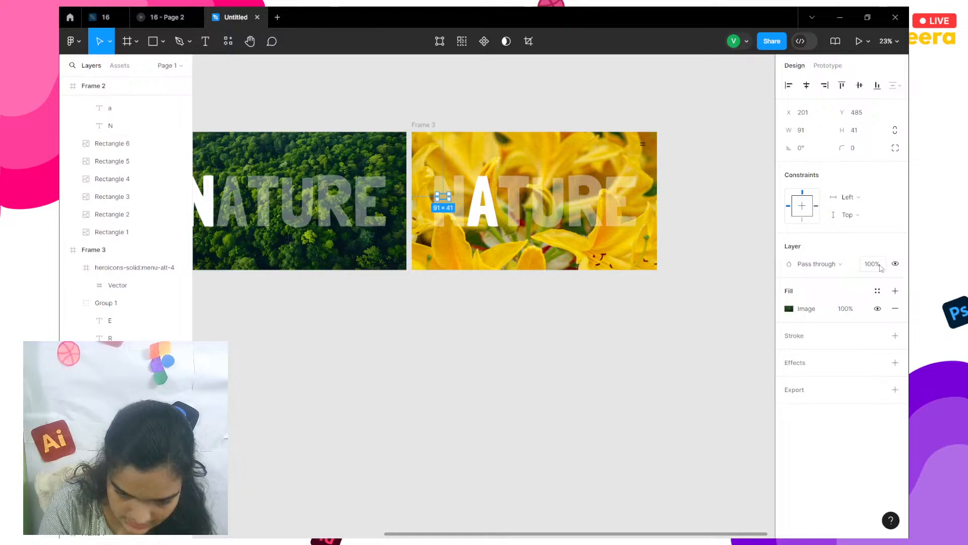
left_click(698, 300)
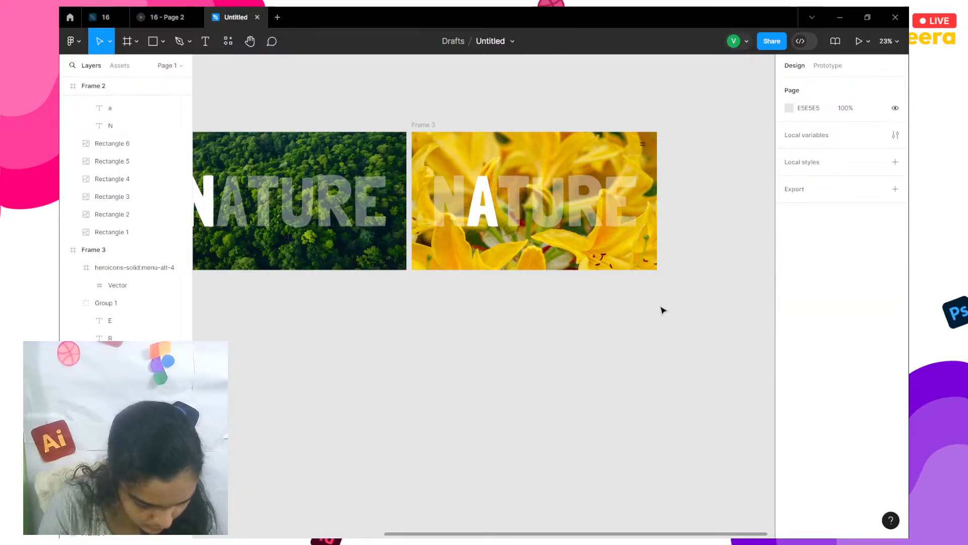
Duplicate the finished yellow flower frame, Frame 3, to create a fourth frame beside it
left_click(426, 125)
key("ctrl+d")
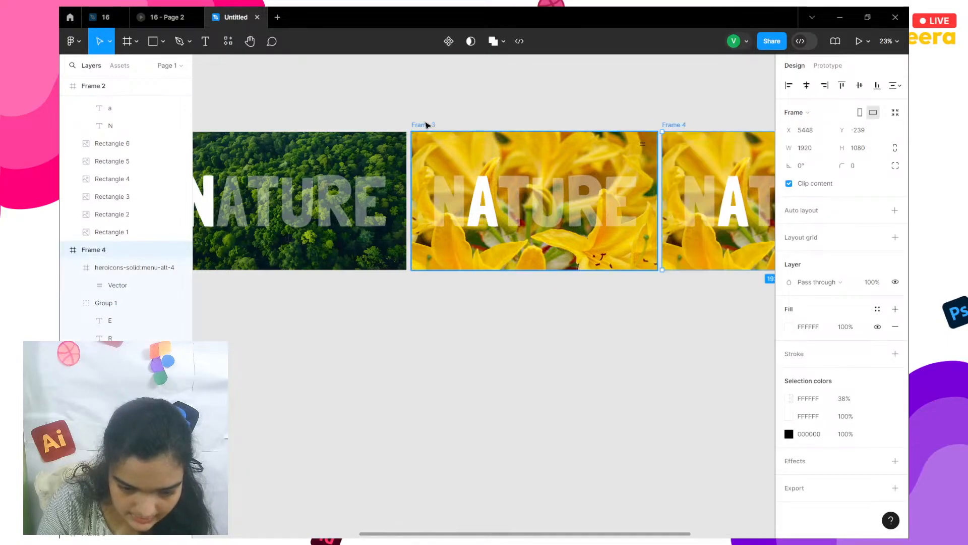
Link the letter N in Frame 1 to Frame 2 with an on-click Navigate to interaction
scroll(426, 125, "left", 8)
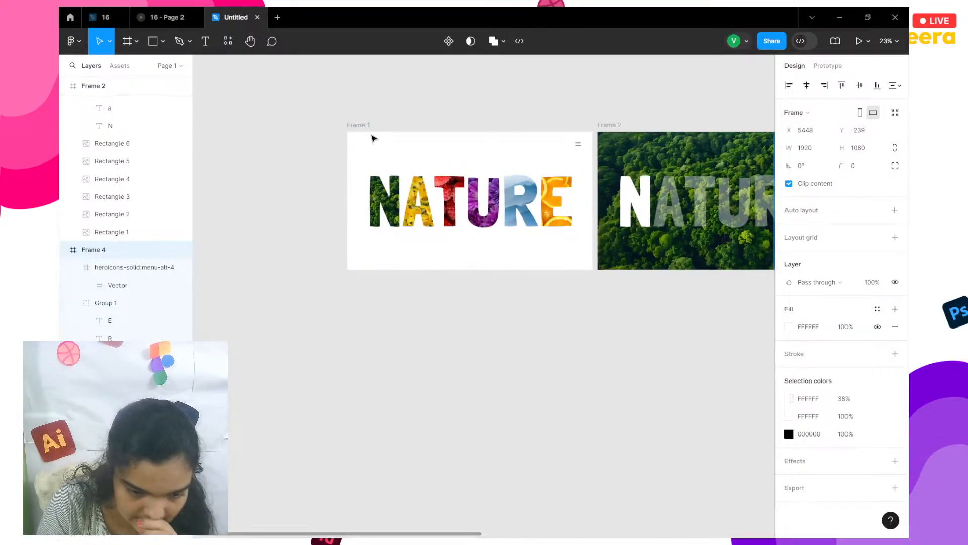
left_click(366, 125)
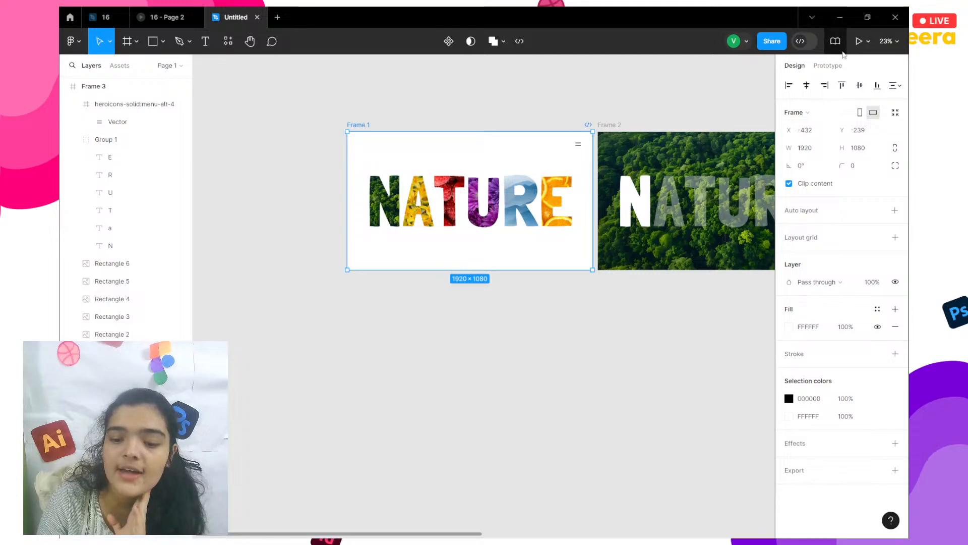
left_click(832, 65)
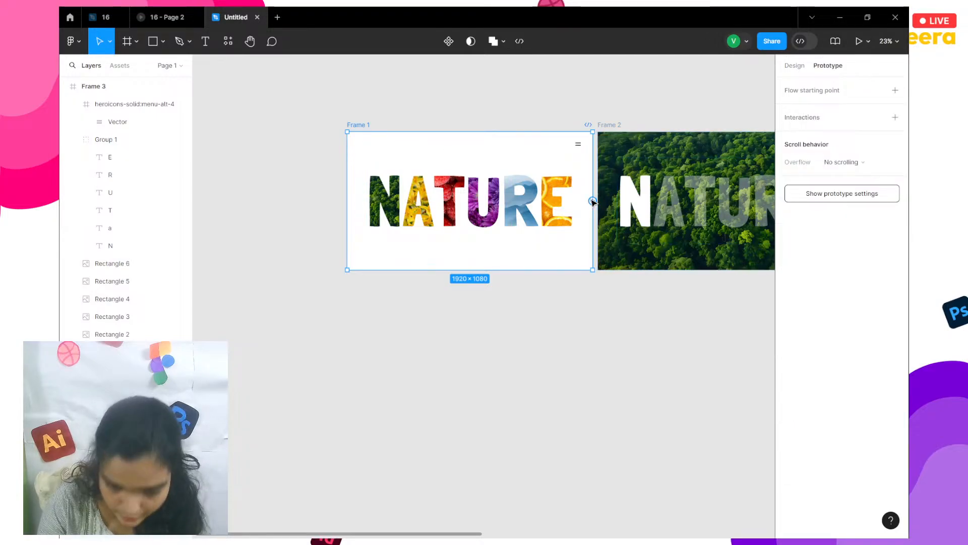
double_click(403, 205)
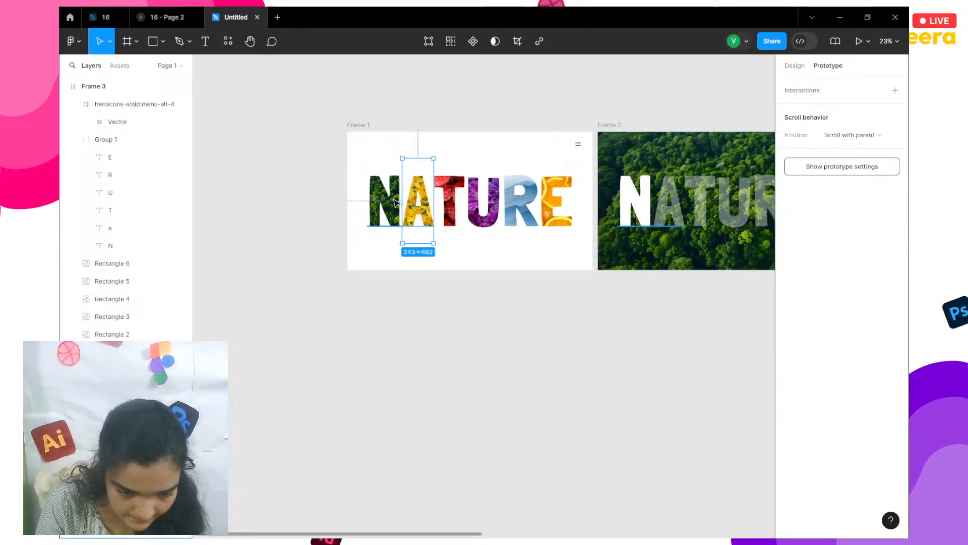
left_click(396, 201)
left_click_drag(625, 231, 631, 235)
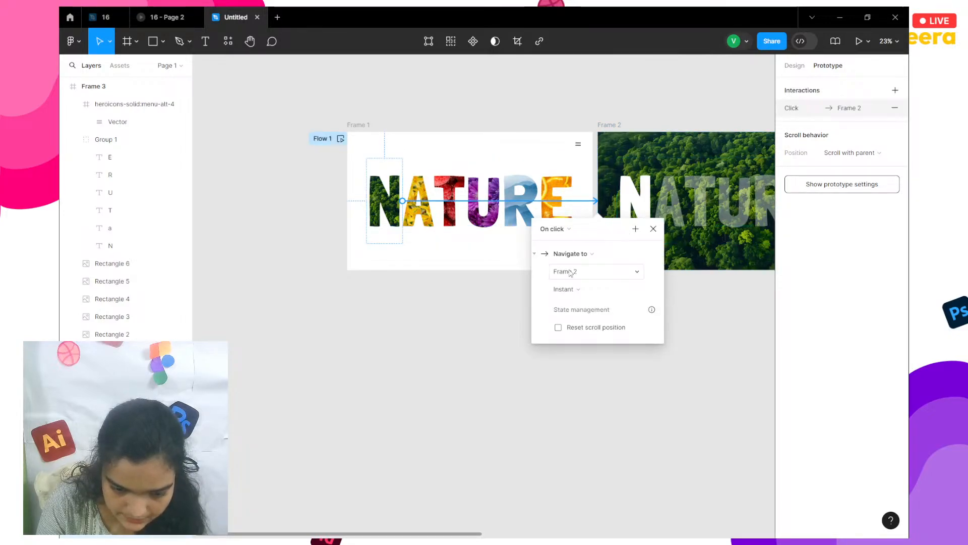
Set the animation of the letter N's interaction to Smart animate
left_click(571, 272)
left_click(570, 271)
left_click(552, 288)
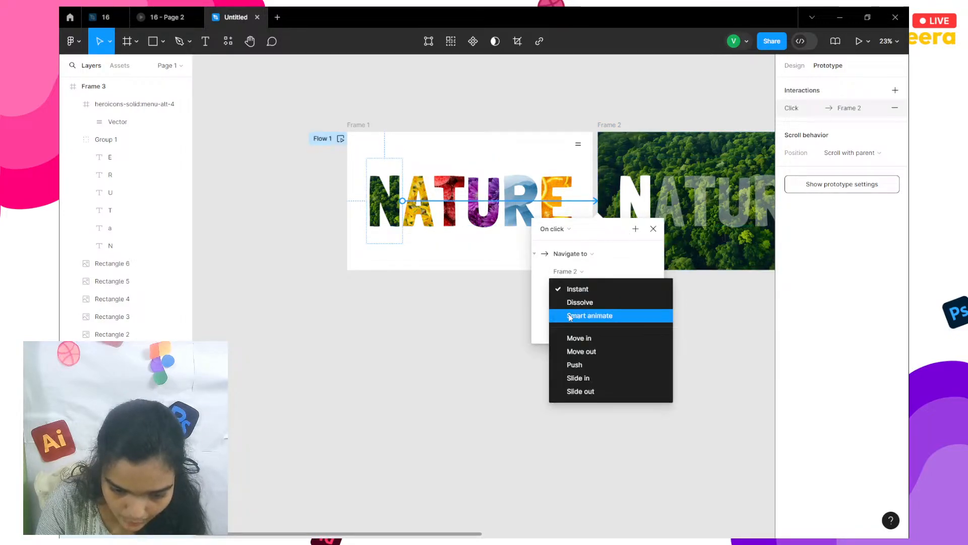
left_click(571, 316)
left_click(578, 313)
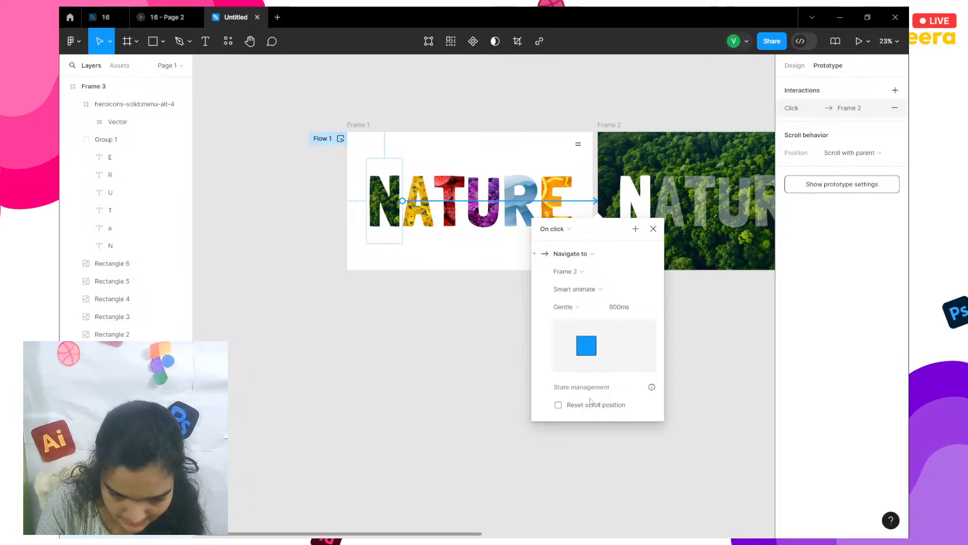
left_click(591, 401)
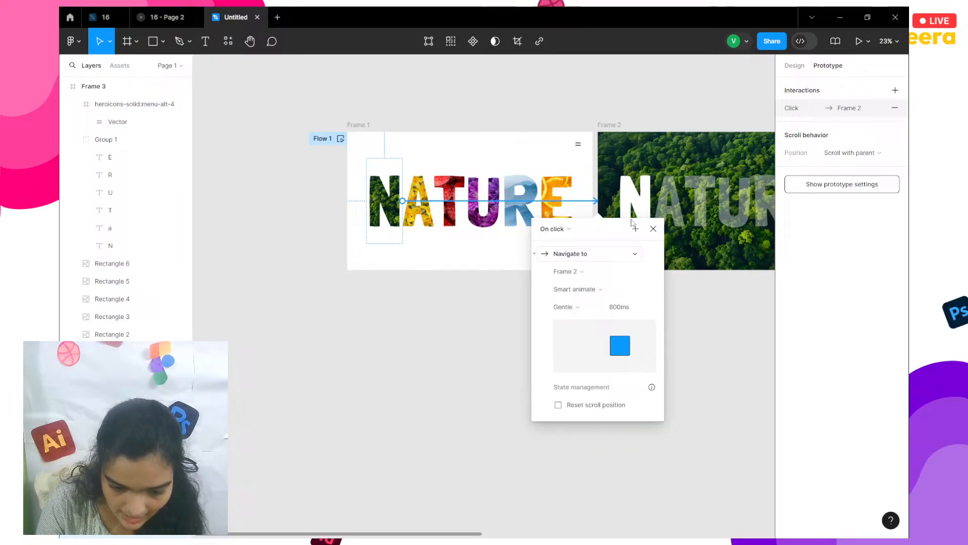
Run the prototype from Frame 1 and test the transition triggered by the letter N
left_click(850, 40)
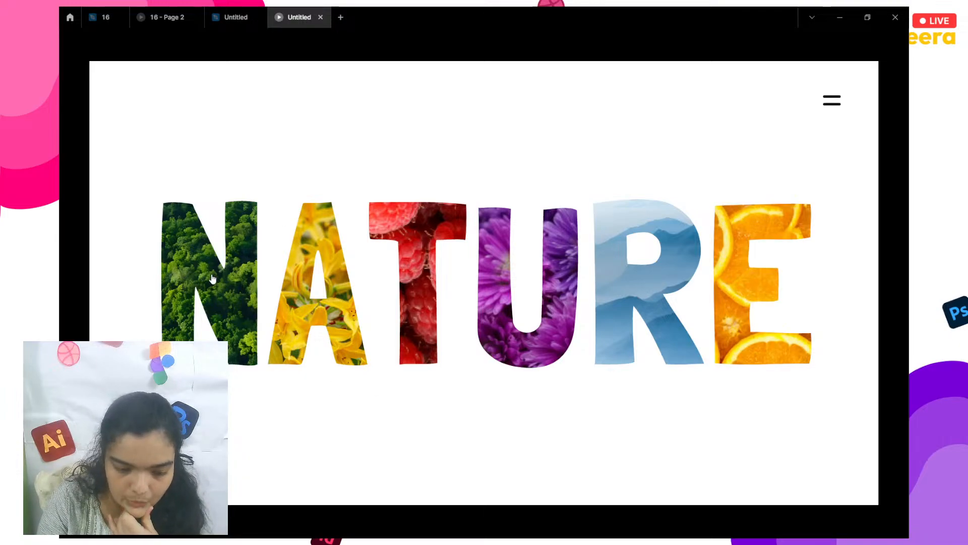
left_click(212, 278)
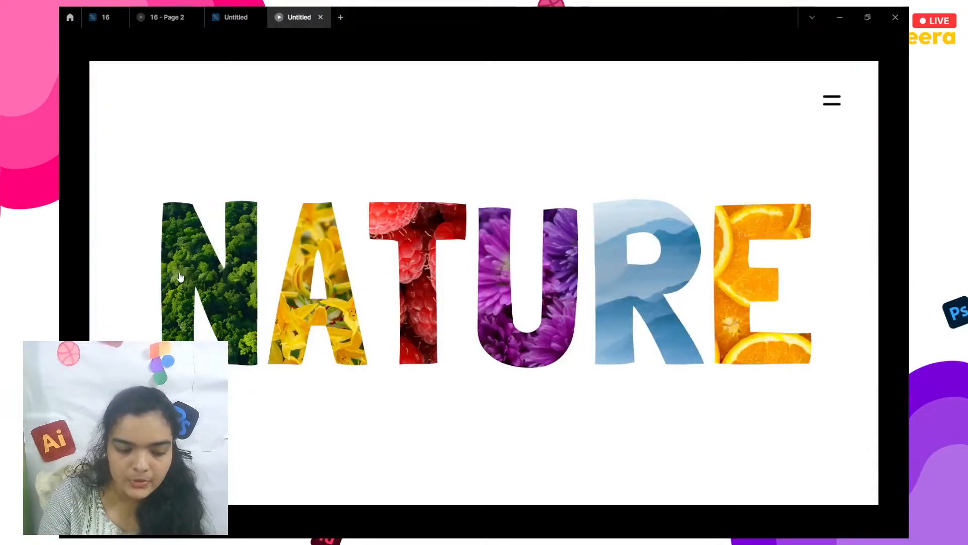
left_click(180, 277)
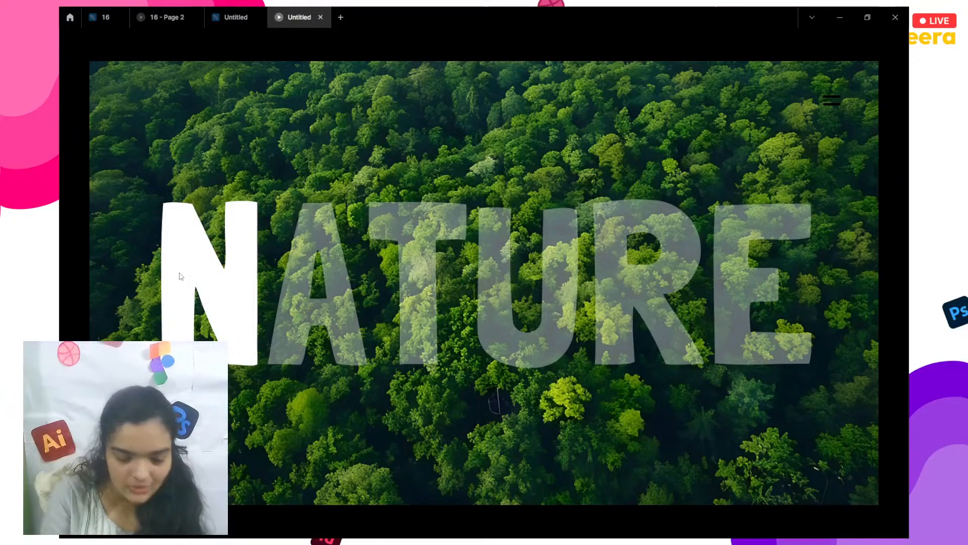
Return to the design and recolor the menu icon in Frame 2 to white FFFFFF, then check it in the prototype preview
left_click(236, 17)
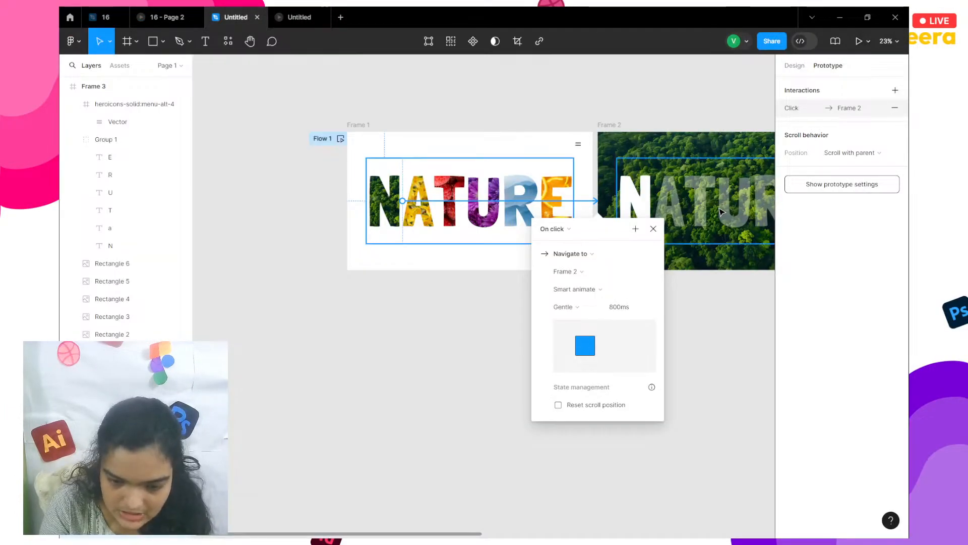
scroll(716, 201, "right", 5)
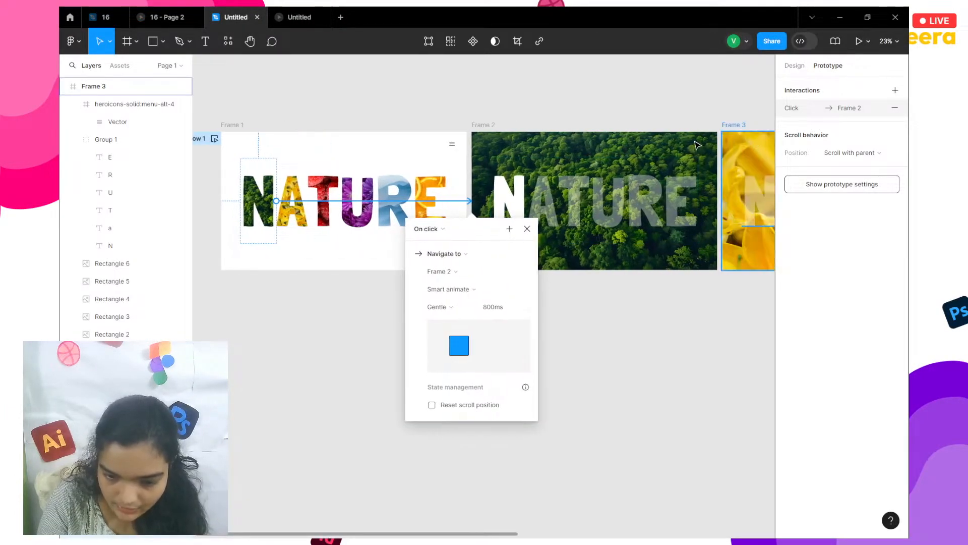
left_click(701, 144)
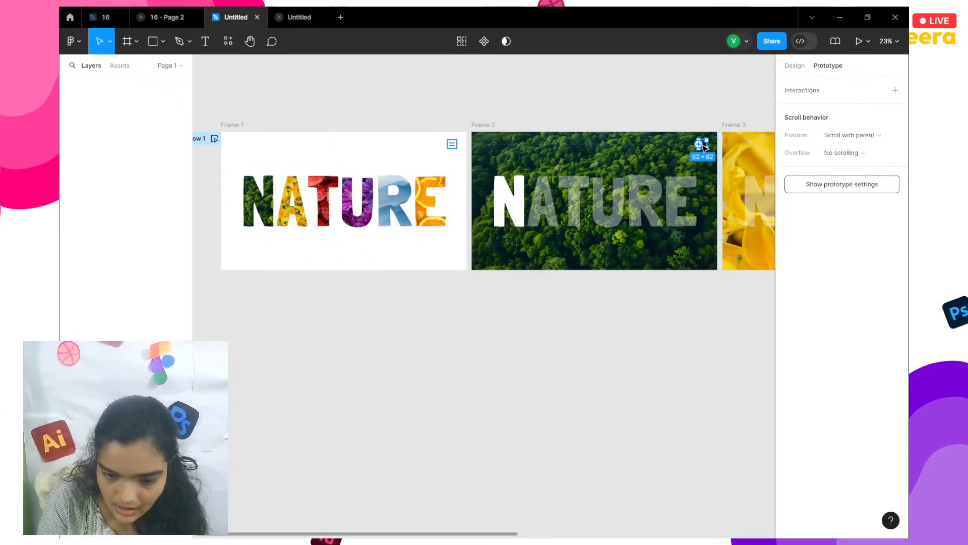
left_click(801, 67)
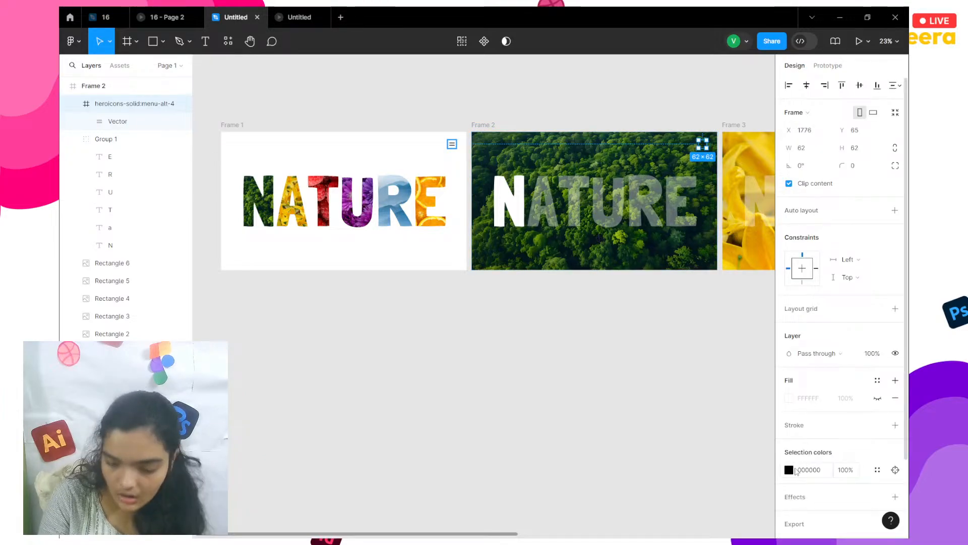
left_click(789, 470)
left_click_drag(691, 331, 555, 134)
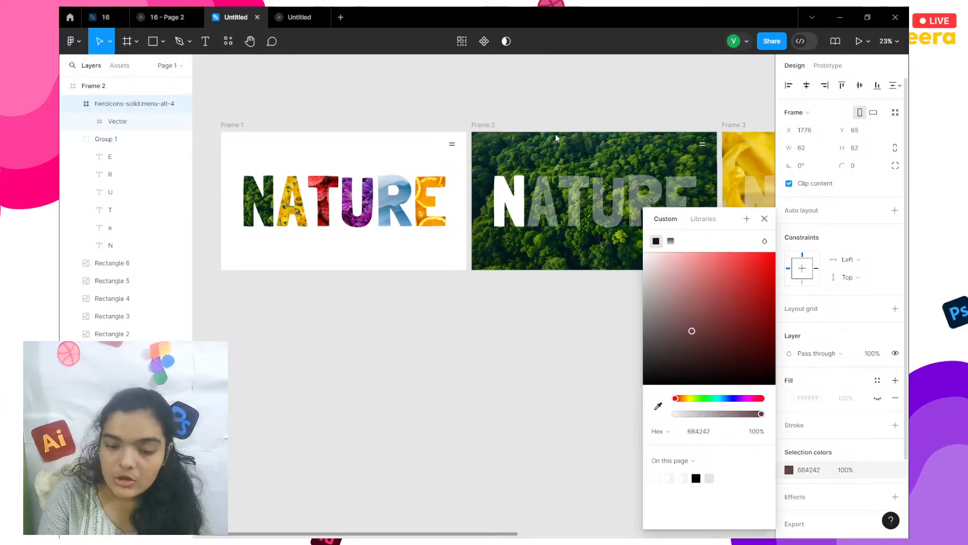
left_click(312, 10)
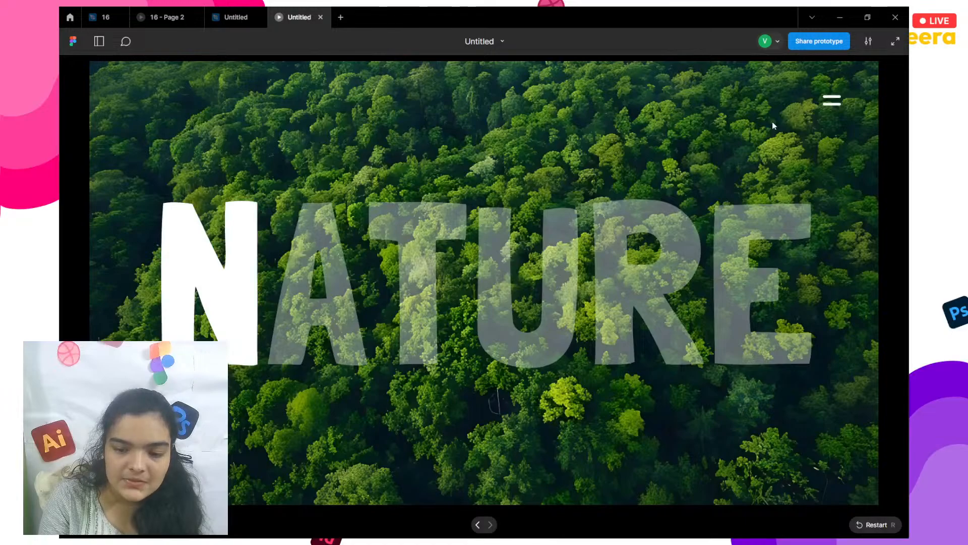
left_click(237, 17)
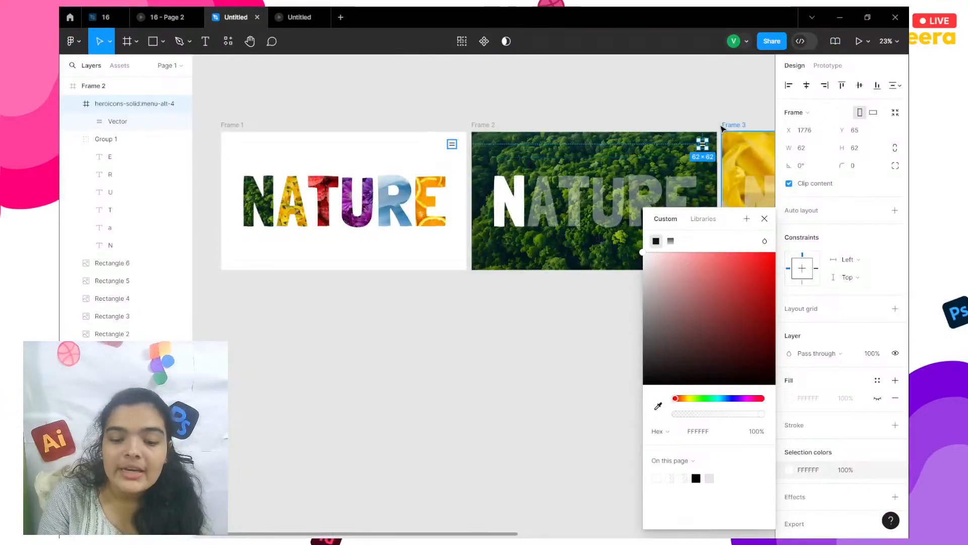
Cut the lower bar out of the menu icon's vector in Frame 2 and leave vector editing
key("shift+2")
scroll(580, 216, "down", 1)
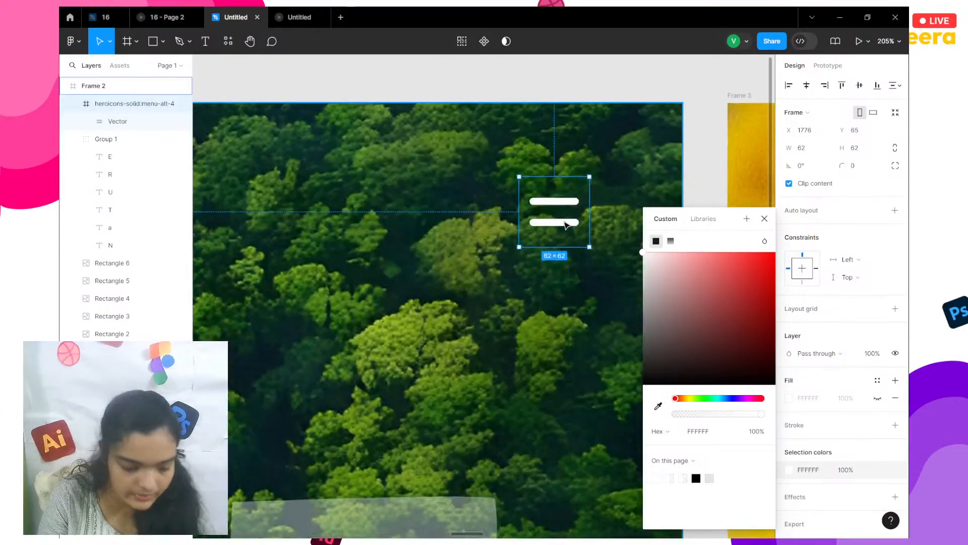
scroll(564, 225, "up", 3, "ctrl")
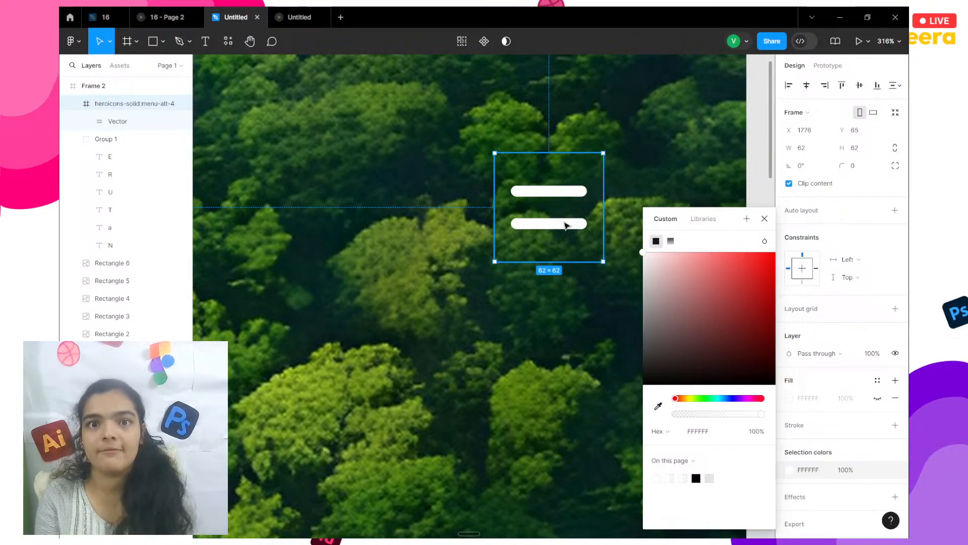
left_click(565, 225)
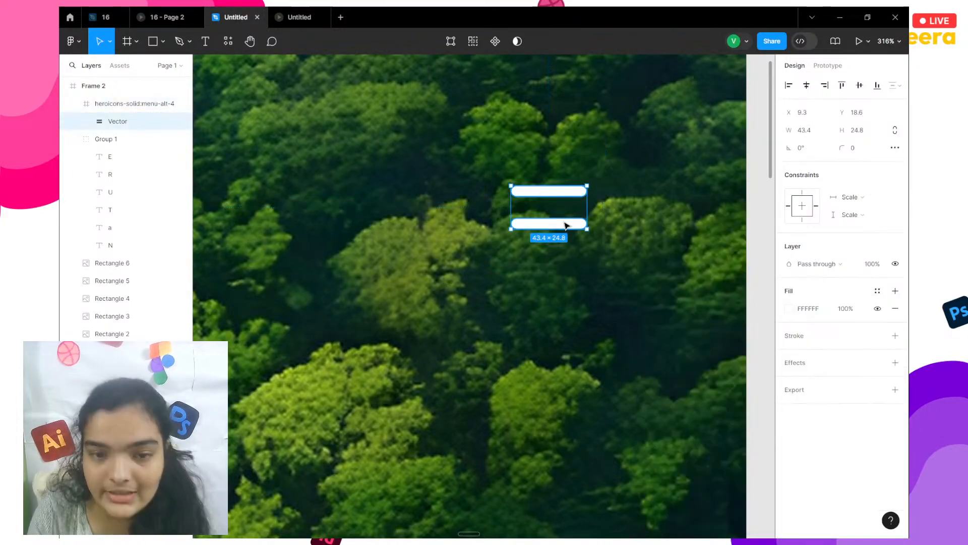
double_click(565, 225)
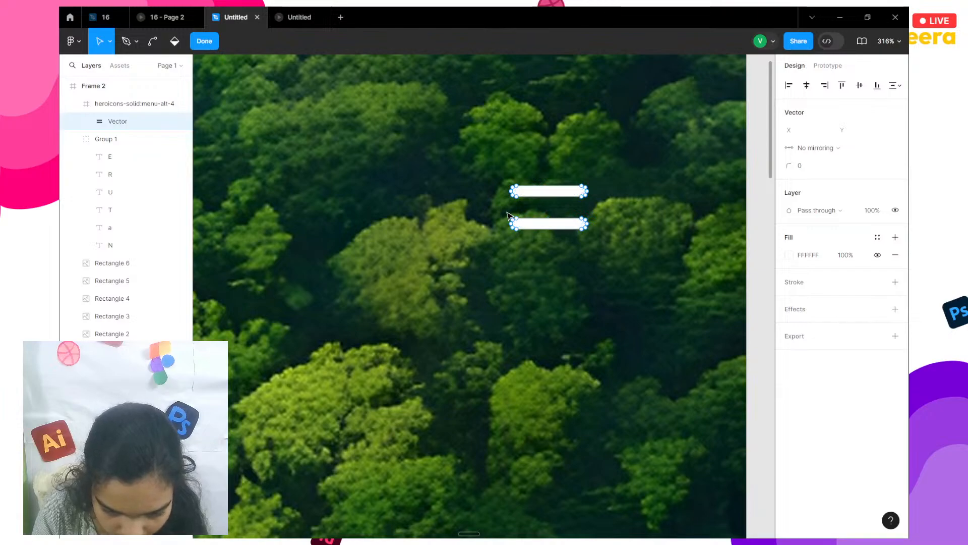
left_click_drag(507, 212, 638, 247)
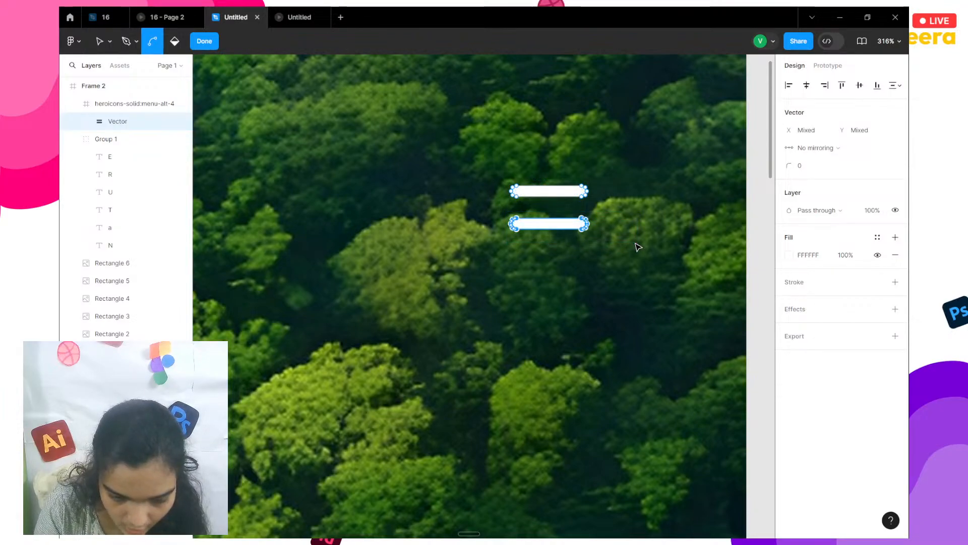
key("Delete")
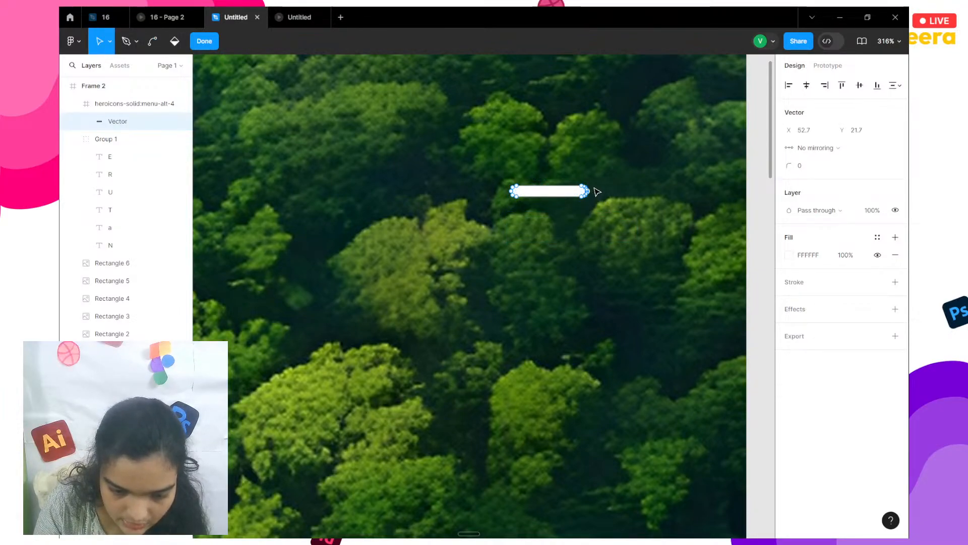
key("ctrl+z")
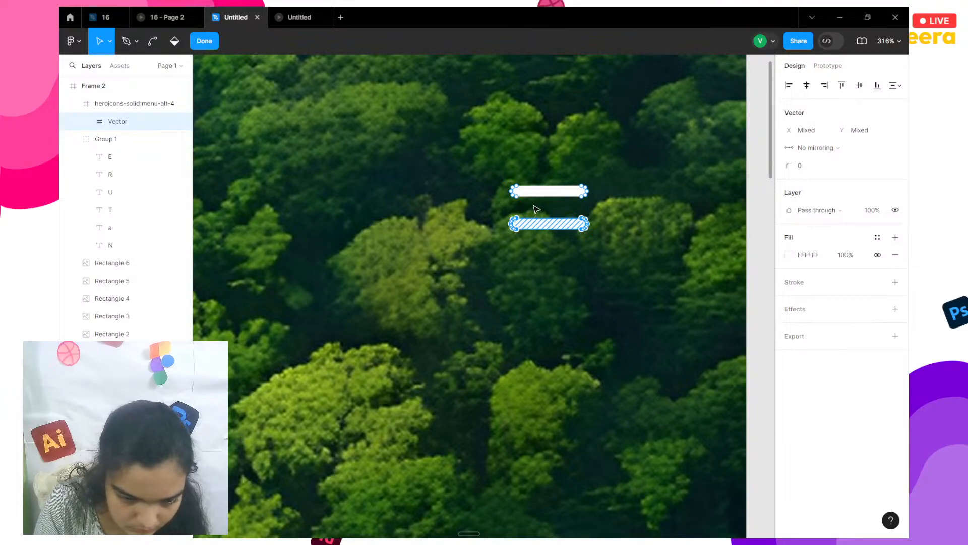
key("Delete")
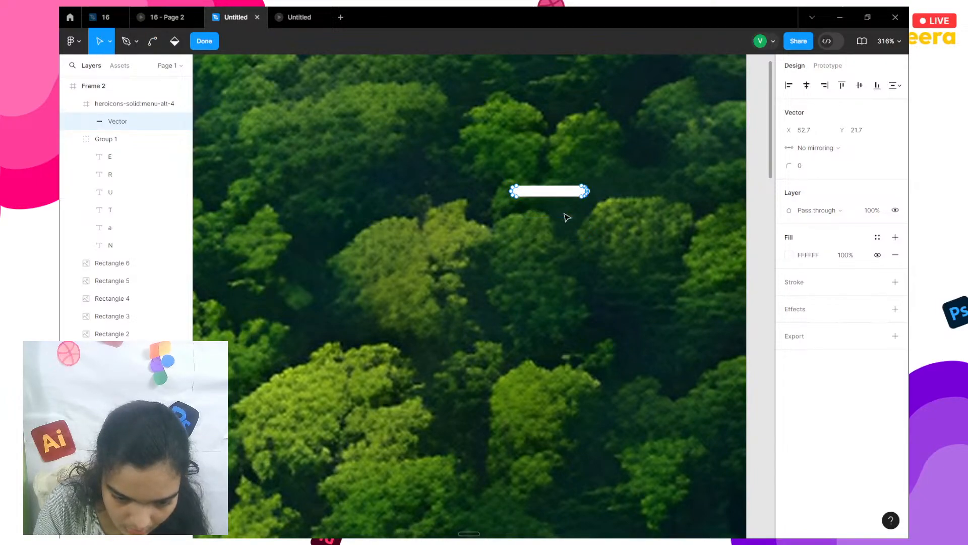
left_click(569, 214)
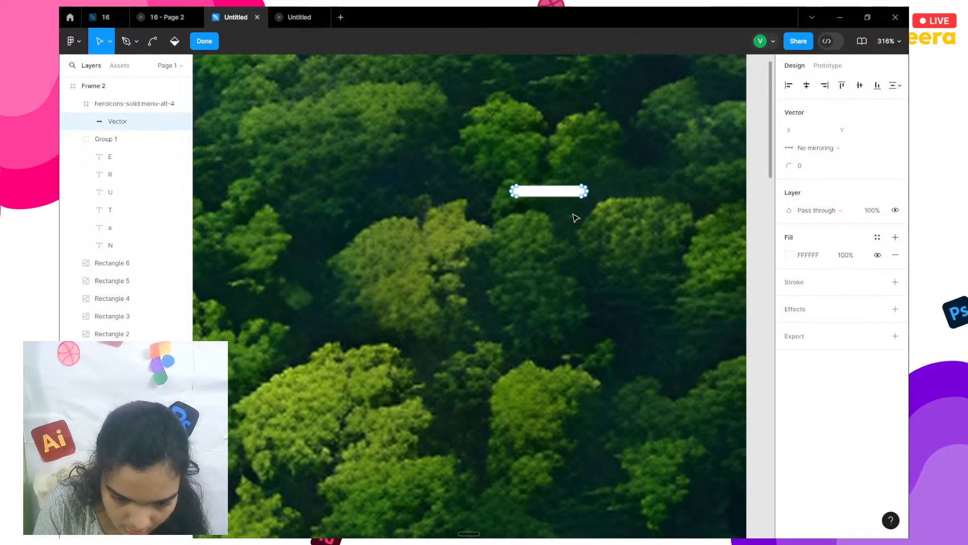
key("Escape")
left_click(637, 217)
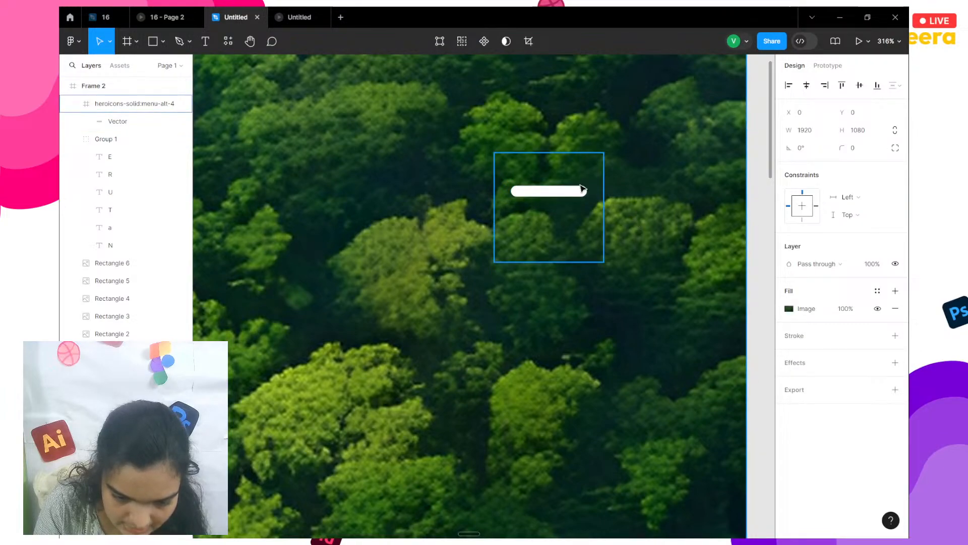
Set the rotation of the menu icon's remaining bar in Frame 2 to 45°
left_click(580, 190)
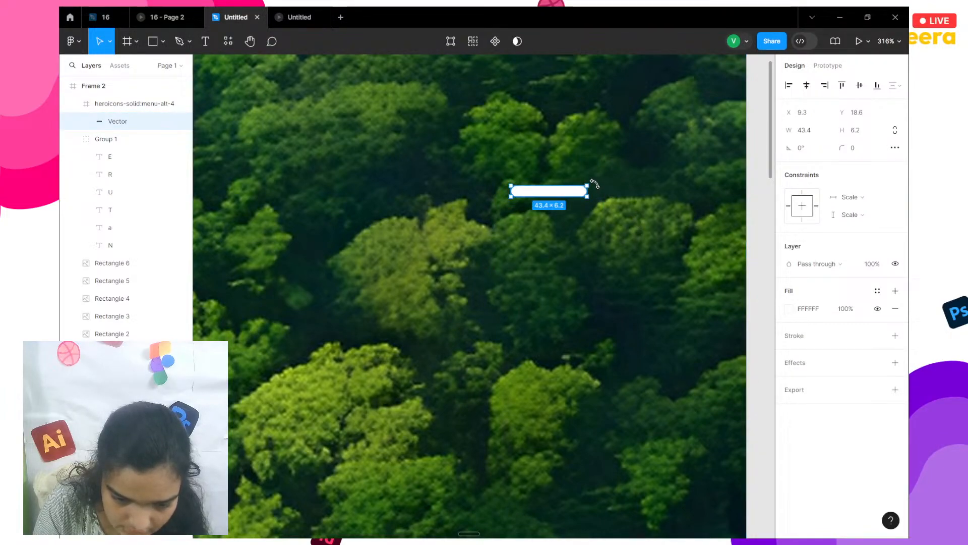
left_click_drag(590, 186, 576, 162)
left_click(813, 147)
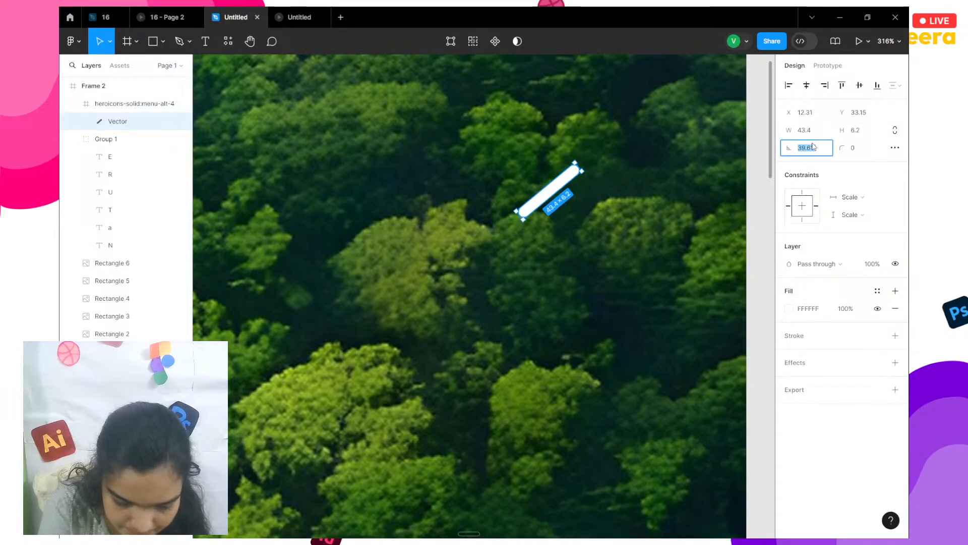
type("45")
key("Return")
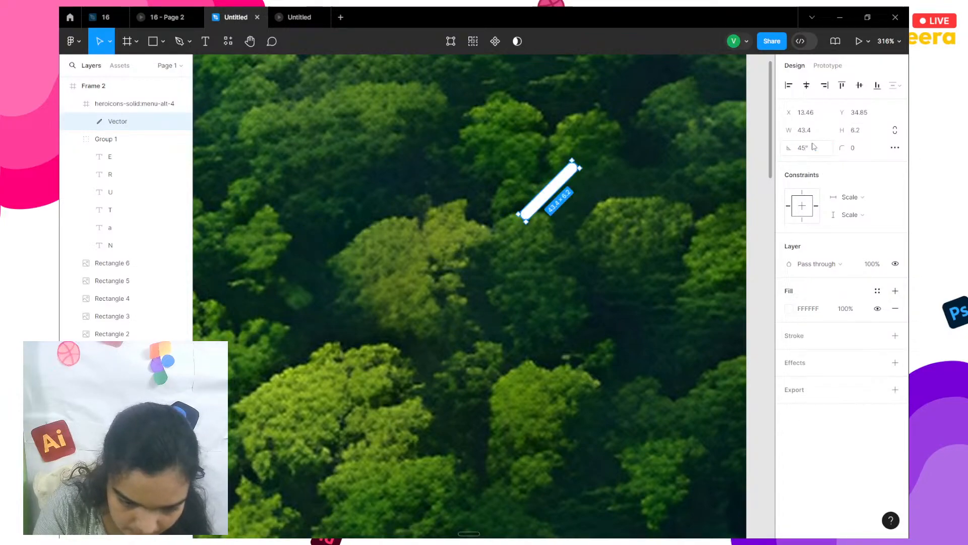
Paste the cut bar, move it across the diagonal bar inside the menu icon, and set its rotation to 45°
left_click(746, 163)
key("ctrl+v")
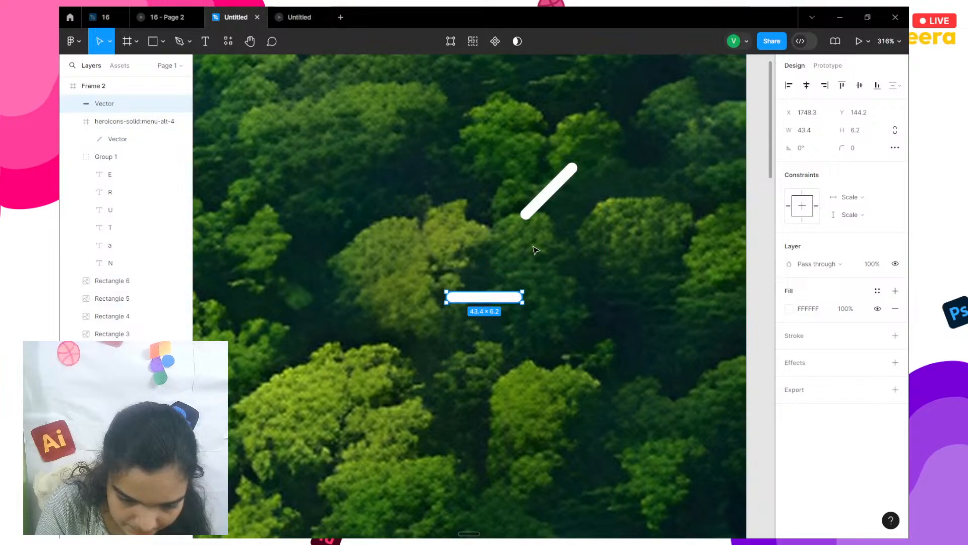
left_click_drag(484, 304, 551, 202)
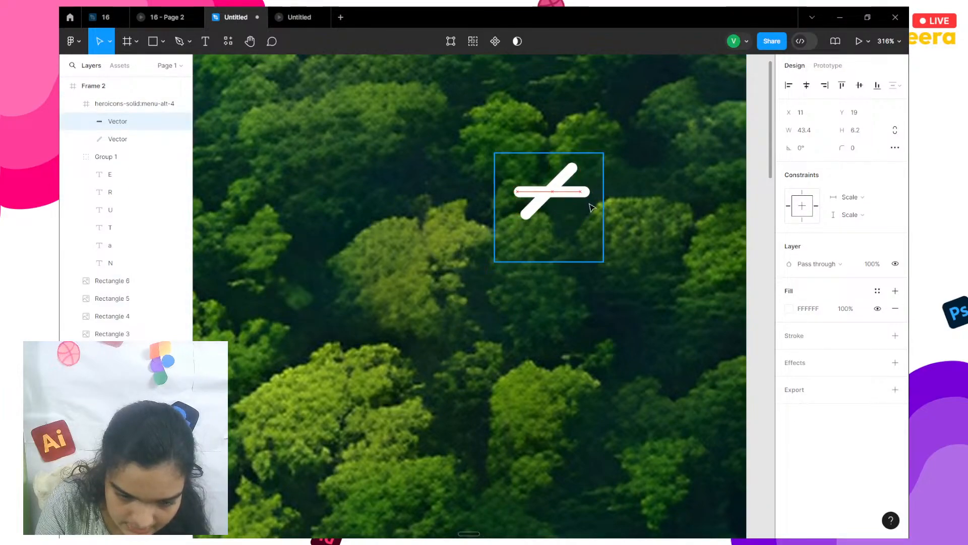
left_click(819, 146)
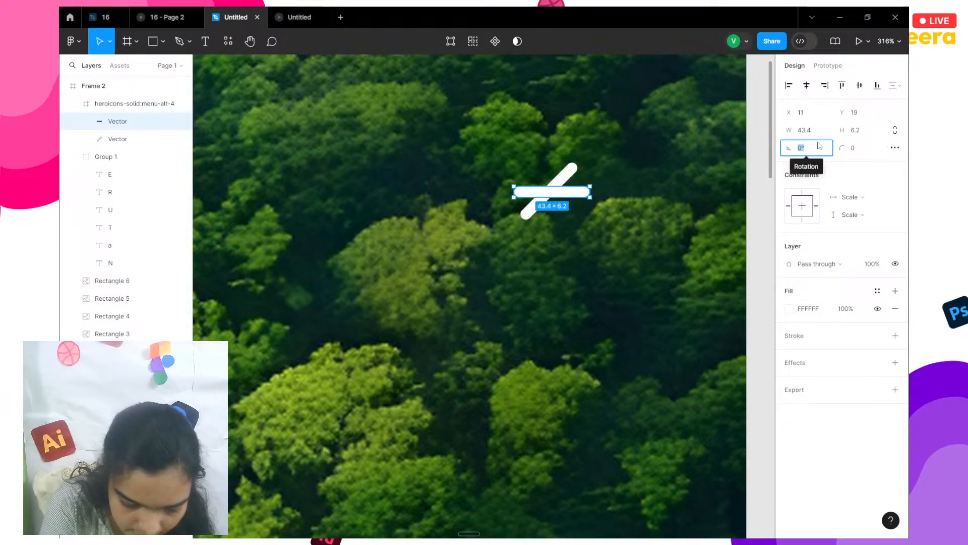
type("45")
key("Return")
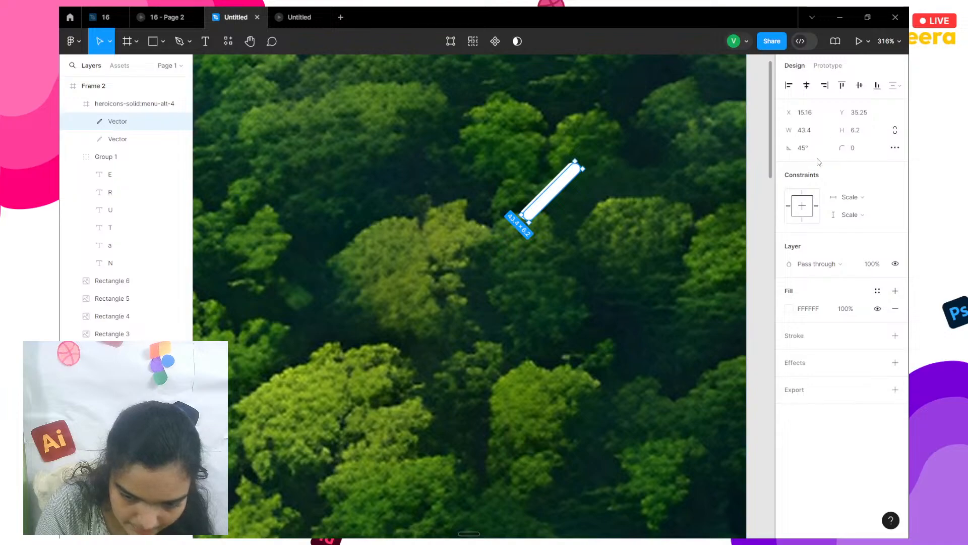
Set the rotation of the pasted bar in Frame 2's menu icon to -45° so the two bars cross
left_click(814, 149)
type("-4")
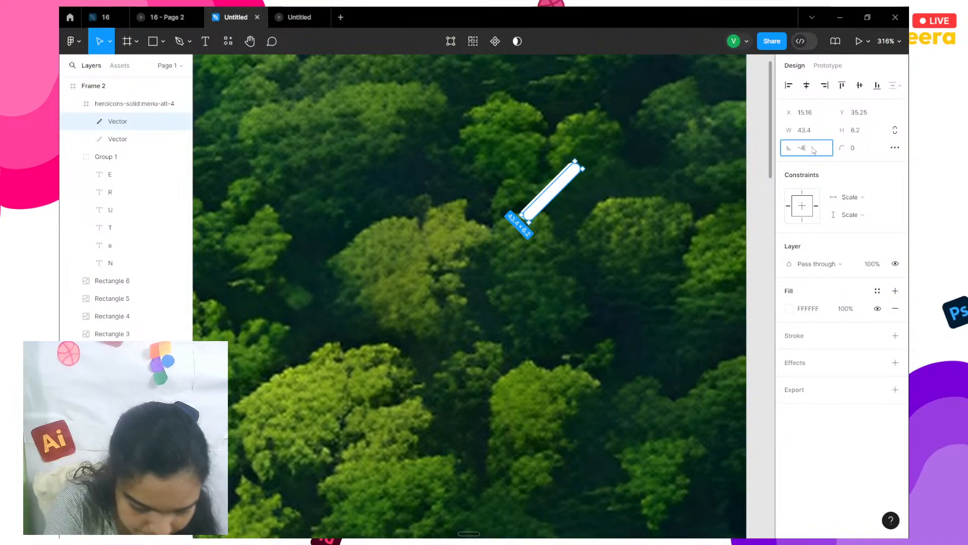
type("5")
key("Return")
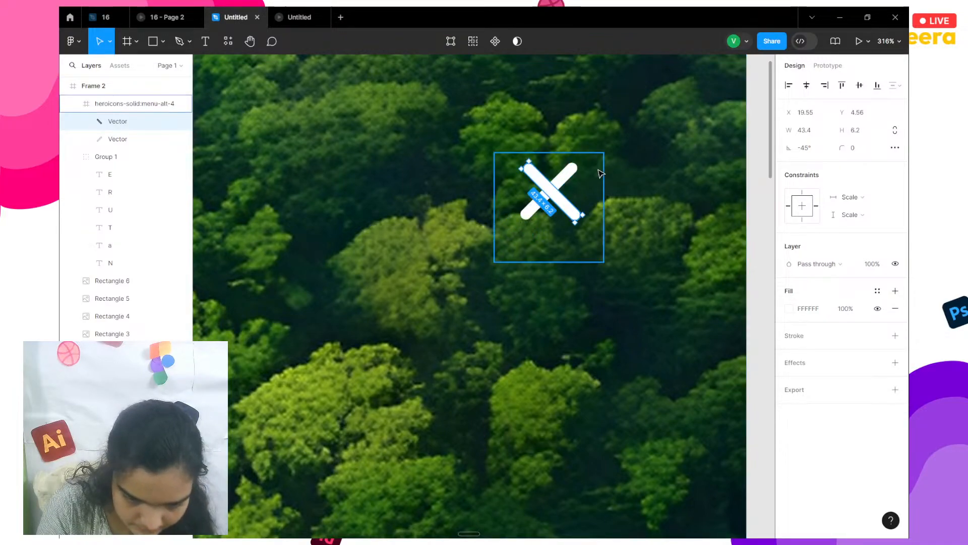
left_click(598, 176)
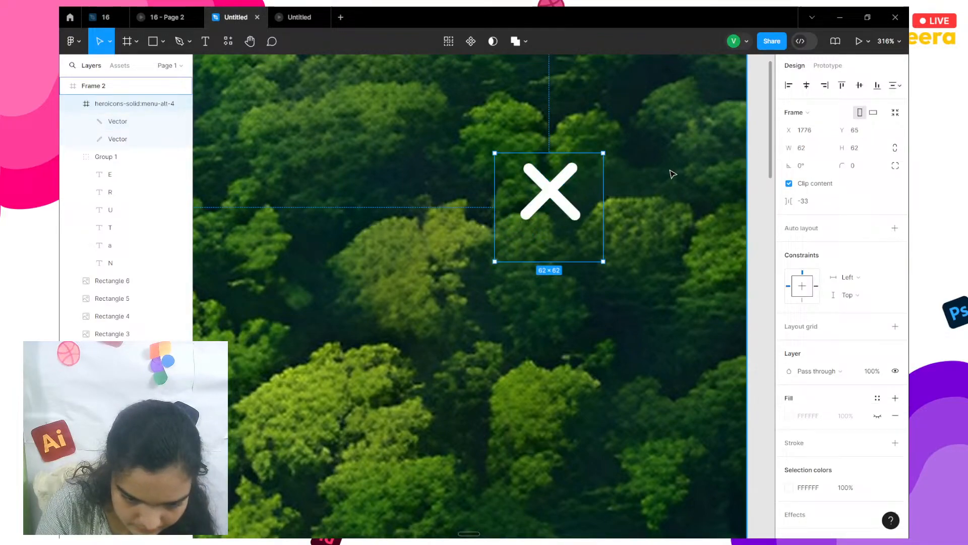
left_click(552, 202)
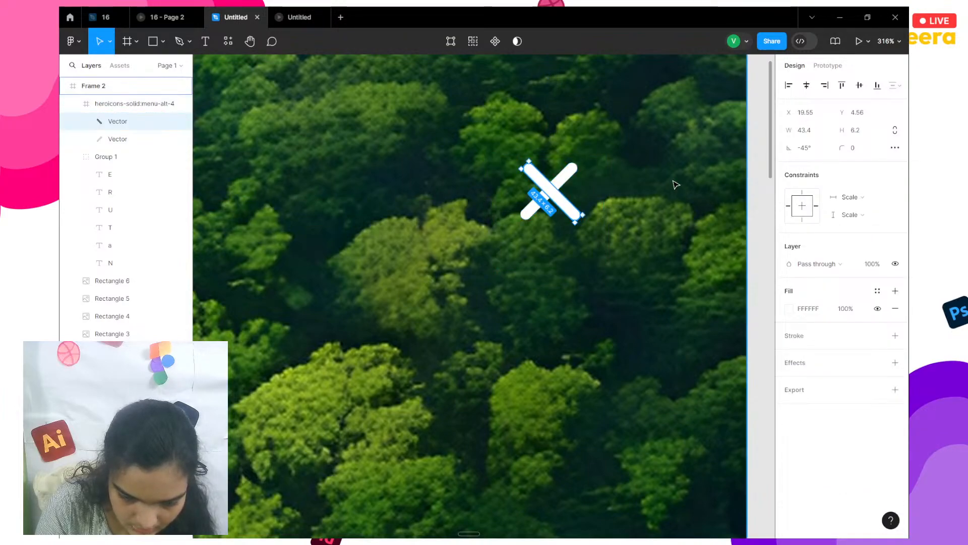
Compare the cross icon in Frame 2 with the two-bar menu icon in Frame 1
scroll(676, 185, "down", 10, "ctrl")
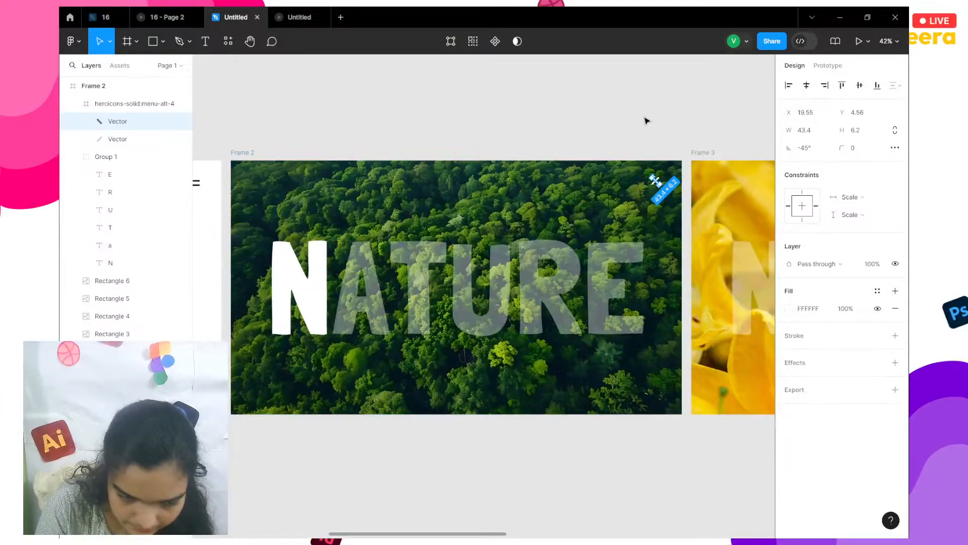
scroll(644, 108, "left", 4)
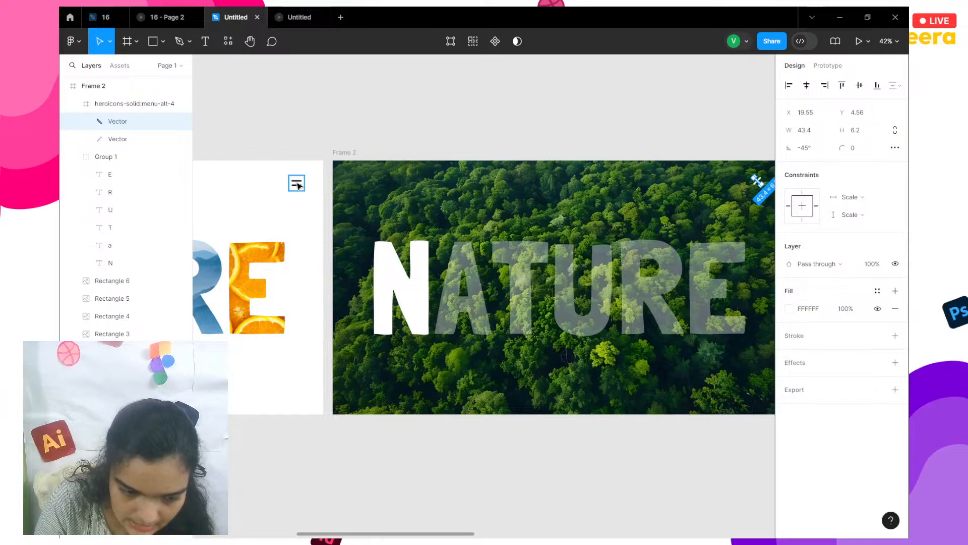
left_click(298, 186)
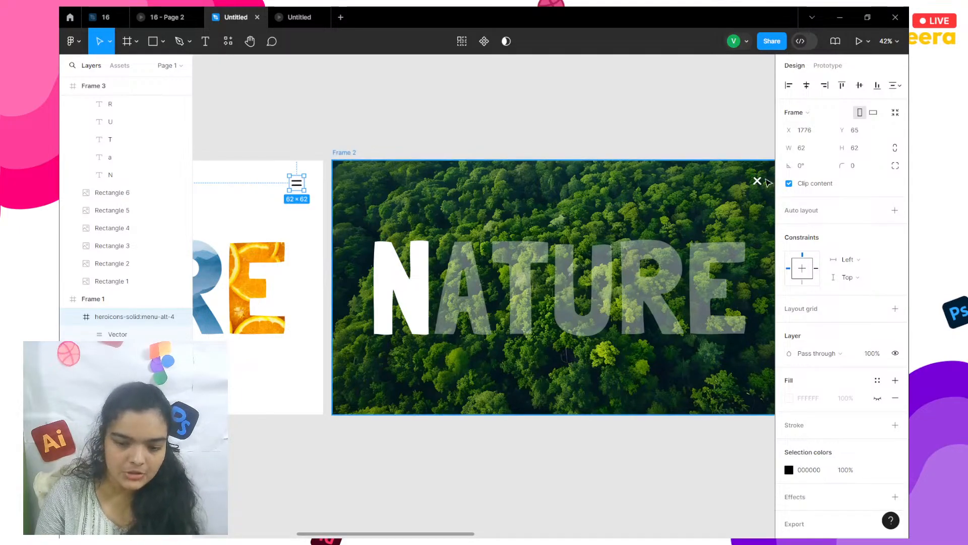
scroll(757, 181, "up", 4)
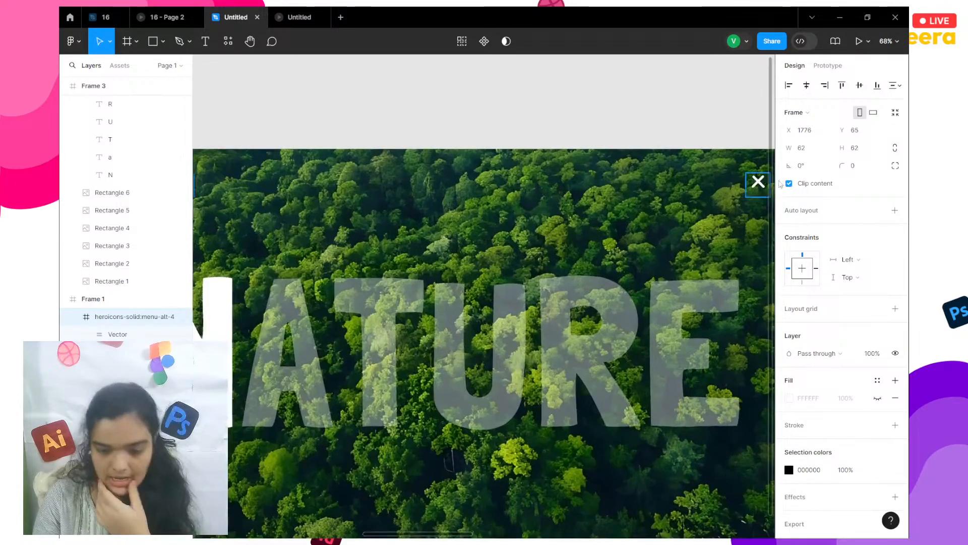
scroll(757, 181, "up", 3)
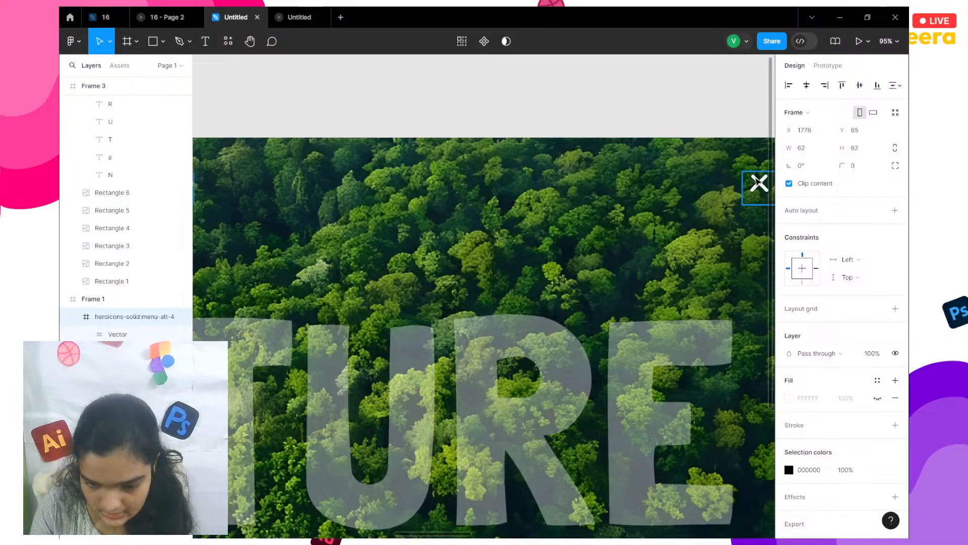
double_click(757, 181)
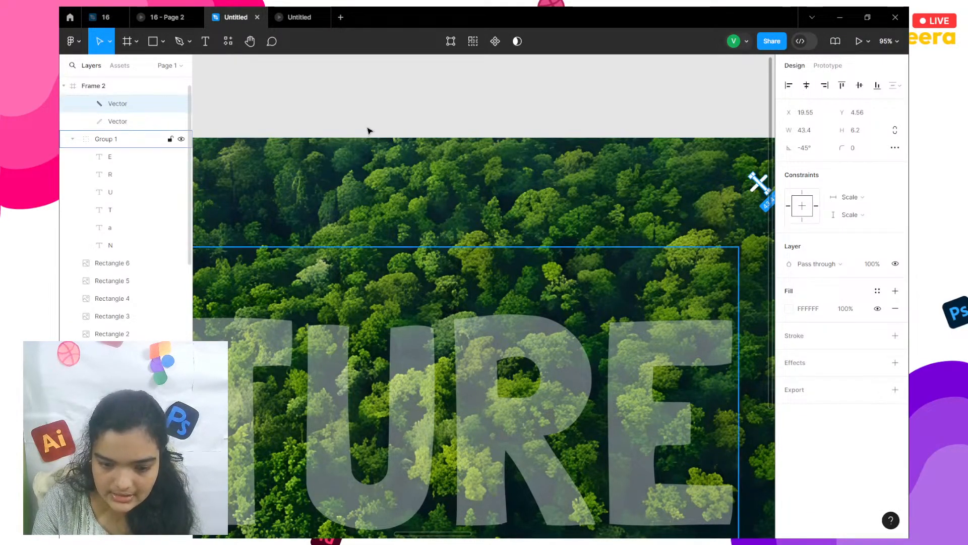
scroll(410, 244, "left", 10)
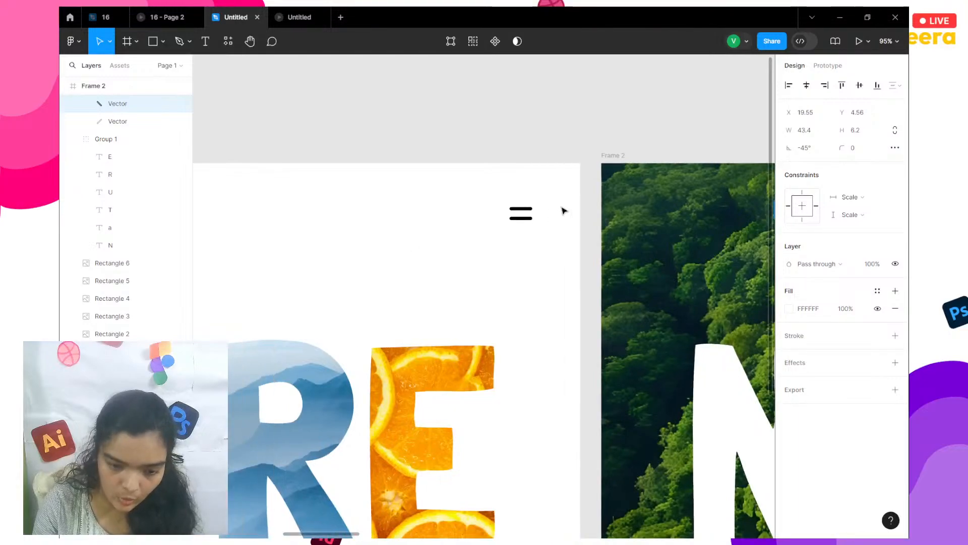
left_click(524, 222)
scroll(525, 221, "right", 15)
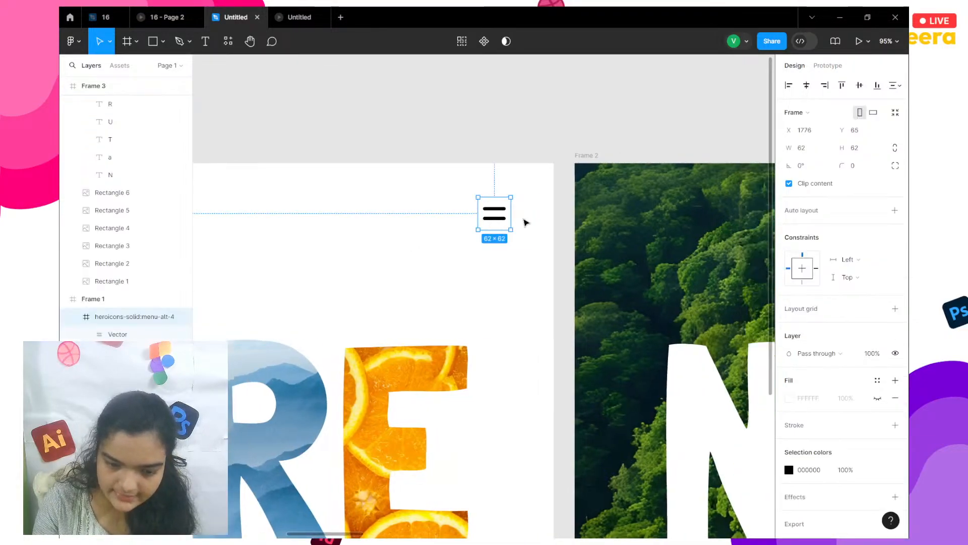
scroll(524, 222, "right", 8)
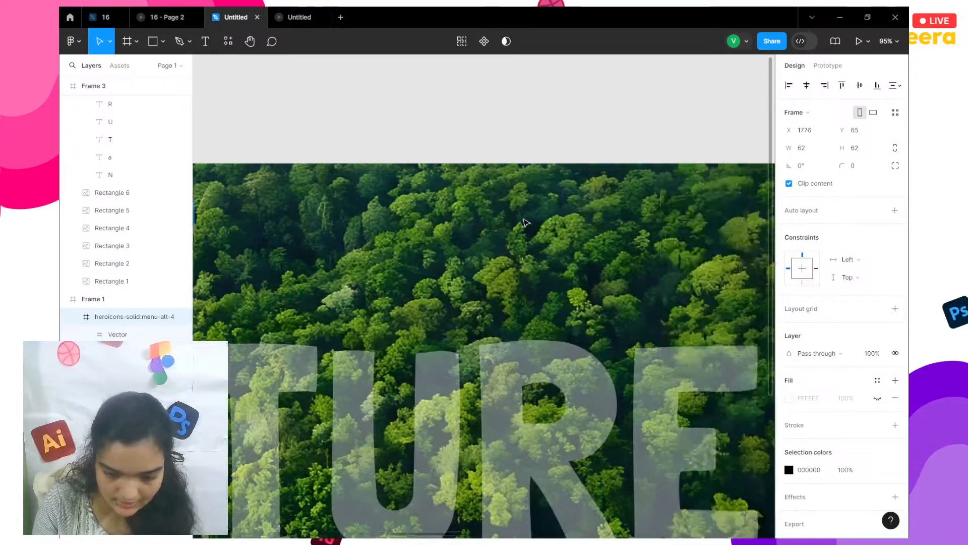
Align the cross icon's two bars on a common centre, placing one at X 18.38, Y 4 and the other at X 14, Y 34.69
left_click(459, 210)
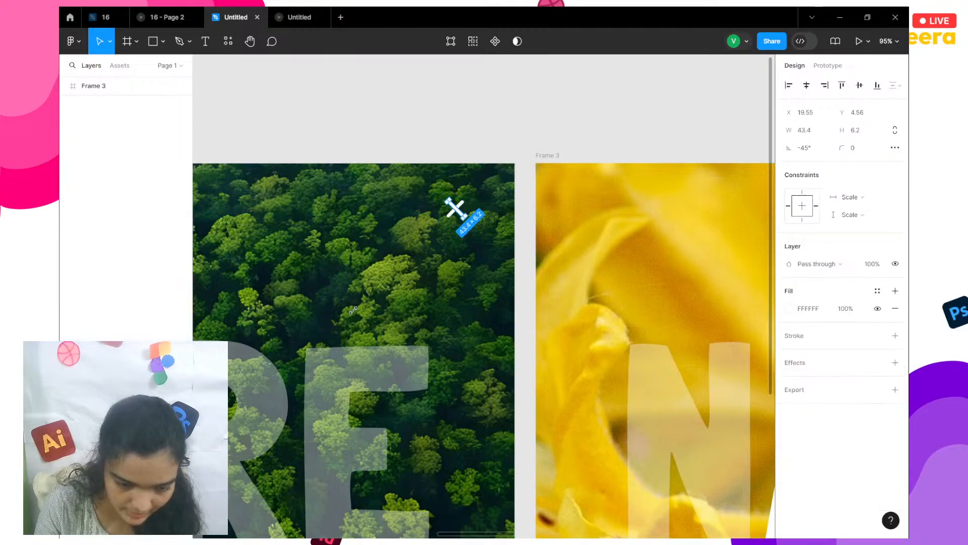
scroll(428, 222, "up", 10)
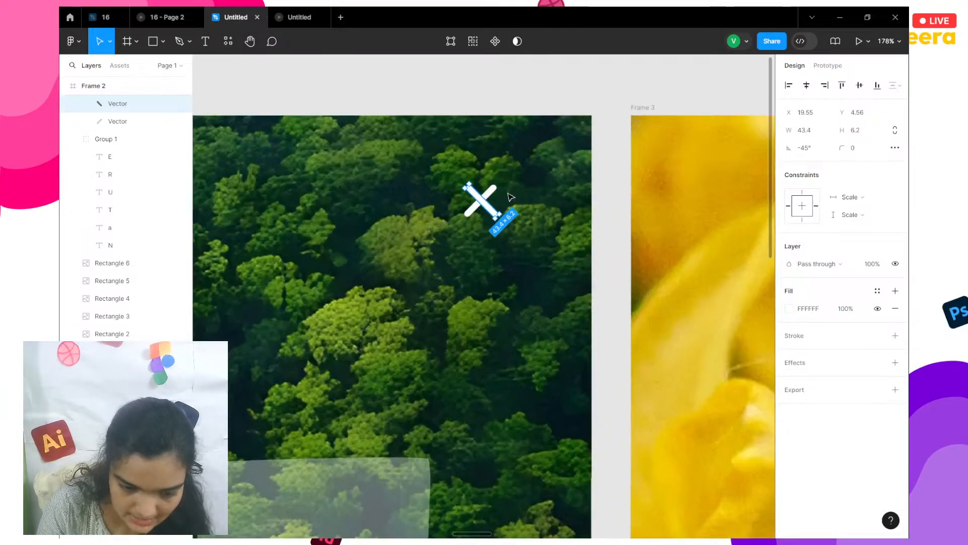
scroll(493, 189, "up", 2)
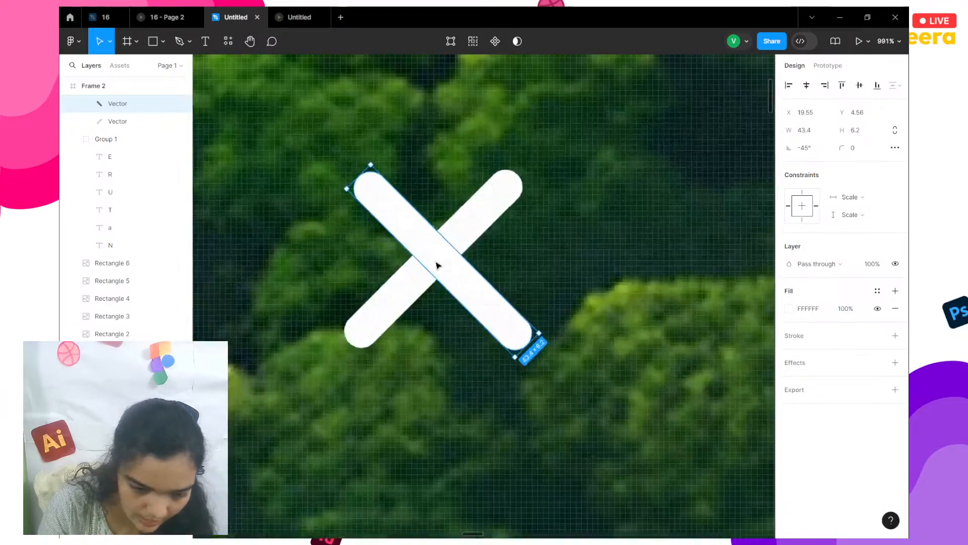
mouse_move(436, 261)
left_mouse_down()
mouse_move(408, 238)
mouse_move(433, 263)
left_mouse_up()
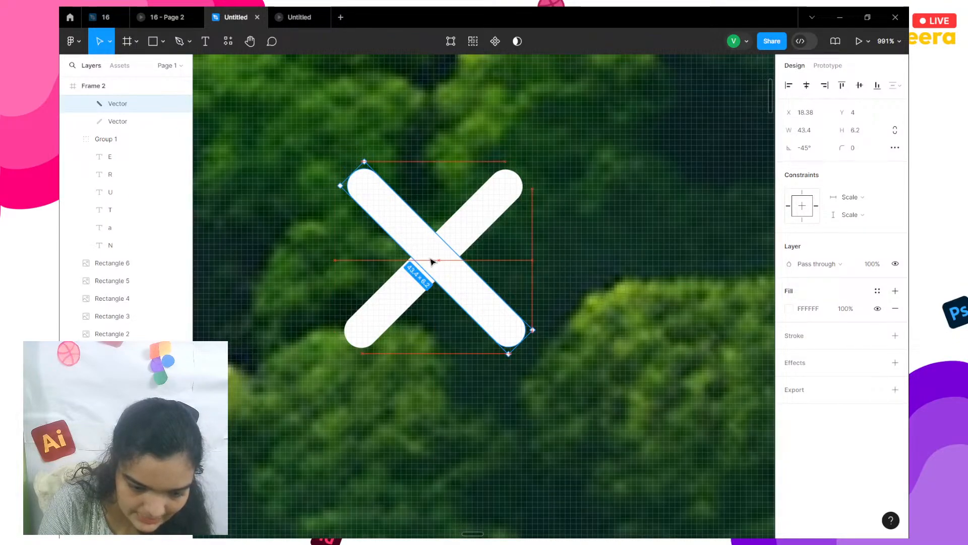
mouse_move(489, 230)
left_mouse_down()
mouse_move(454, 263)
mouse_move(446, 259)
left_mouse_up()
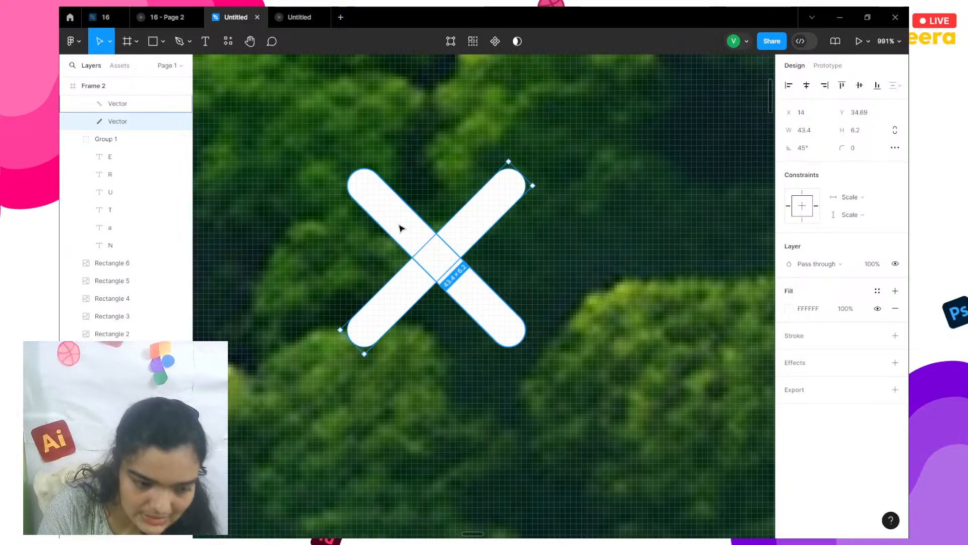
Try flattening the cross icon's two bars into a single vector and check it in the prototype preview
left_click(132, 103, "shift")
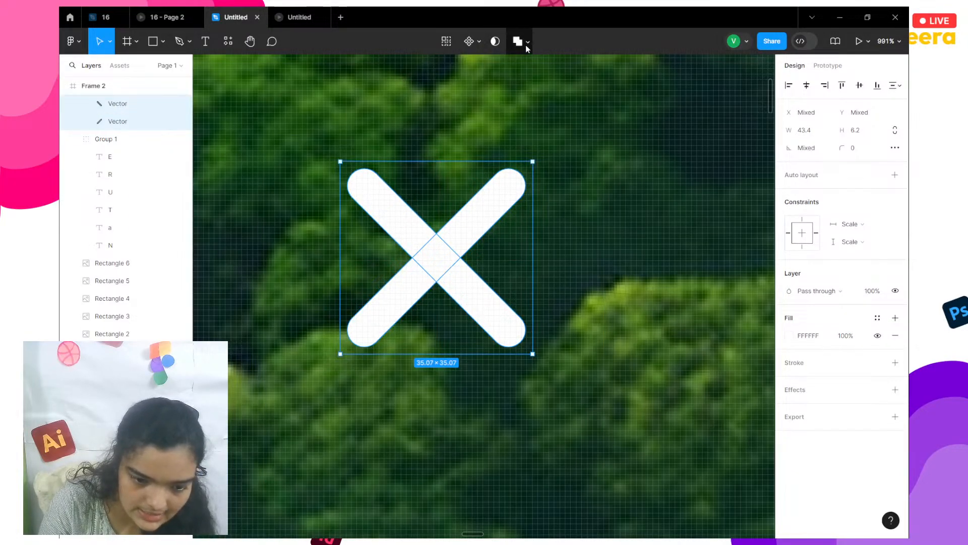
left_click(526, 45)
left_click(515, 135)
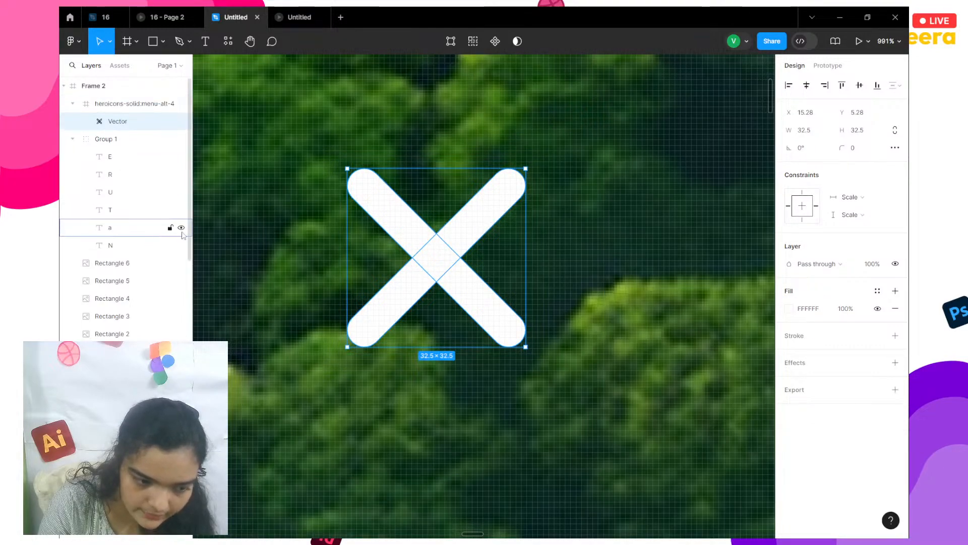
scroll(313, 237, "down", 3)
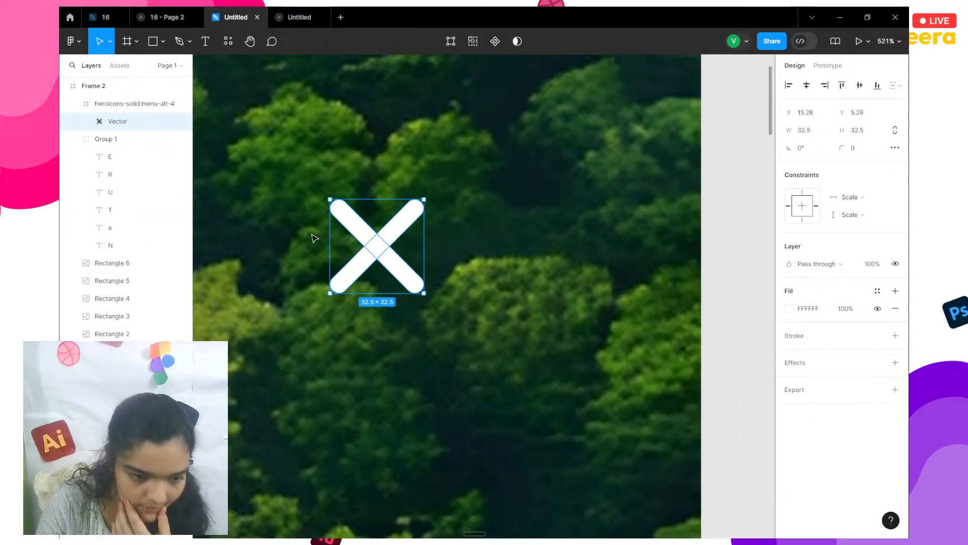
left_click(298, 11)
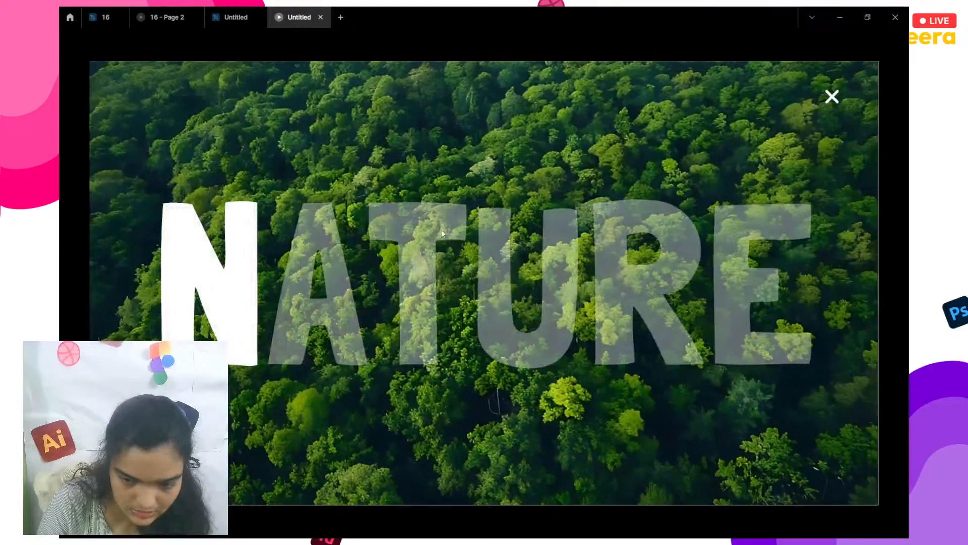
Return to the design and undo the flattening of the cross icon's bars
left_click(239, 10)
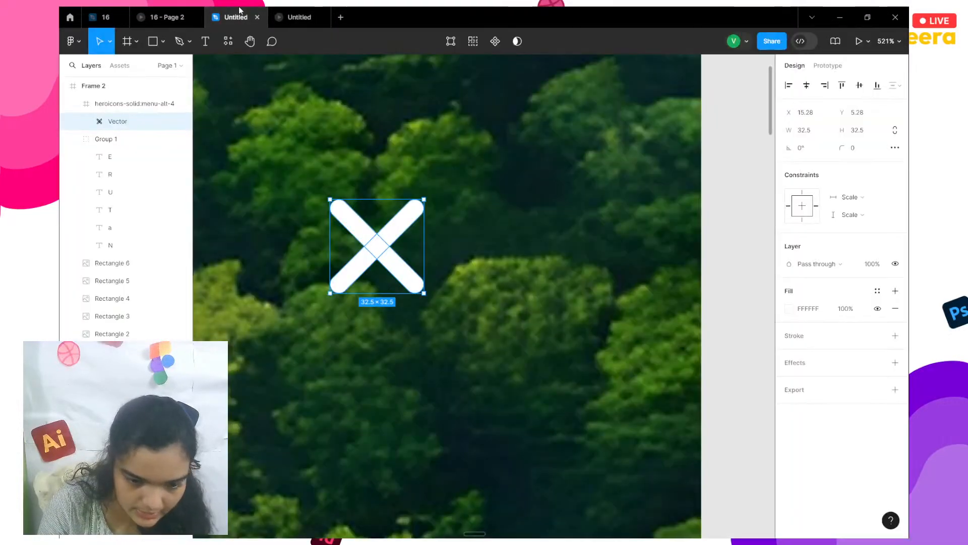
key("ctrl+z")
key("ctrl+z")
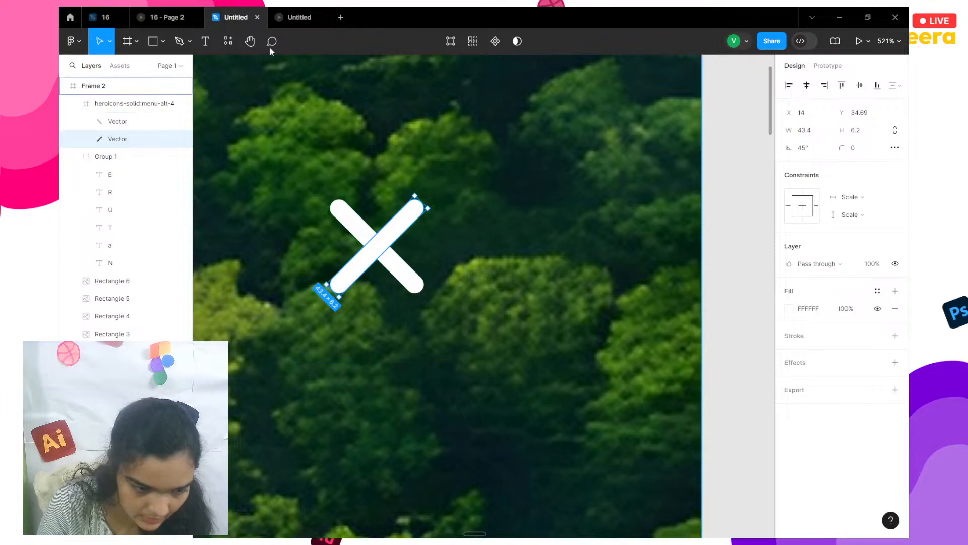
Play the transition from the letter N to Frame 2 in the prototype preview to check how the menu icon animates
left_click(291, 18)
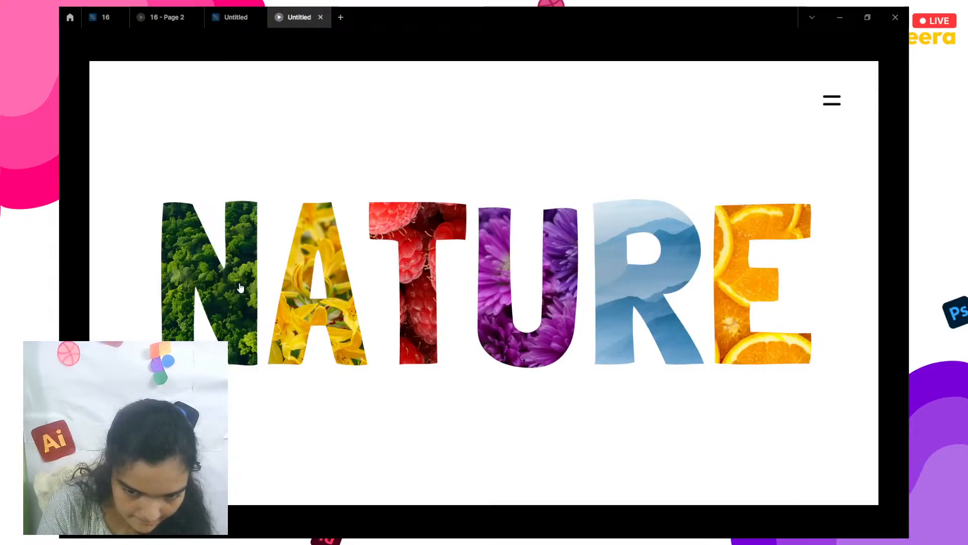
left_click(239, 282)
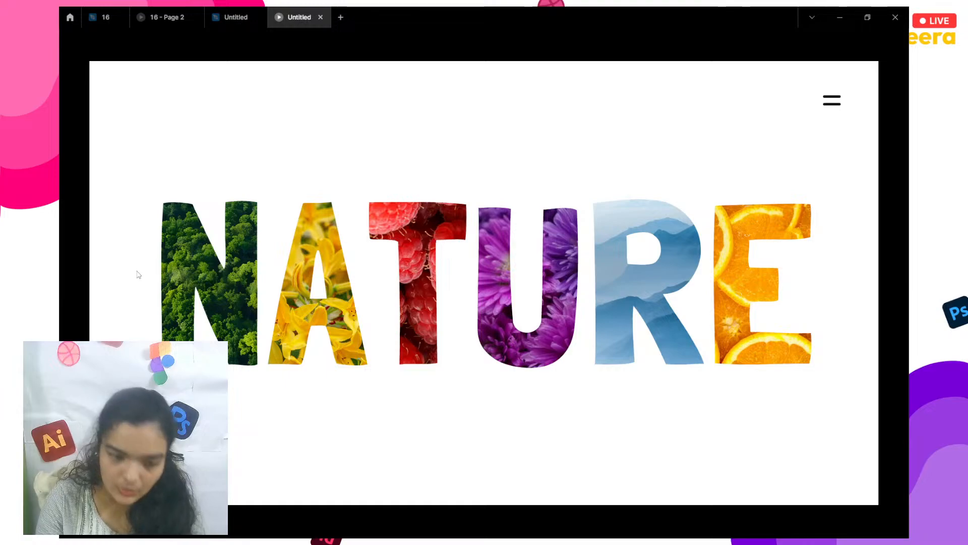
left_click(219, 295)
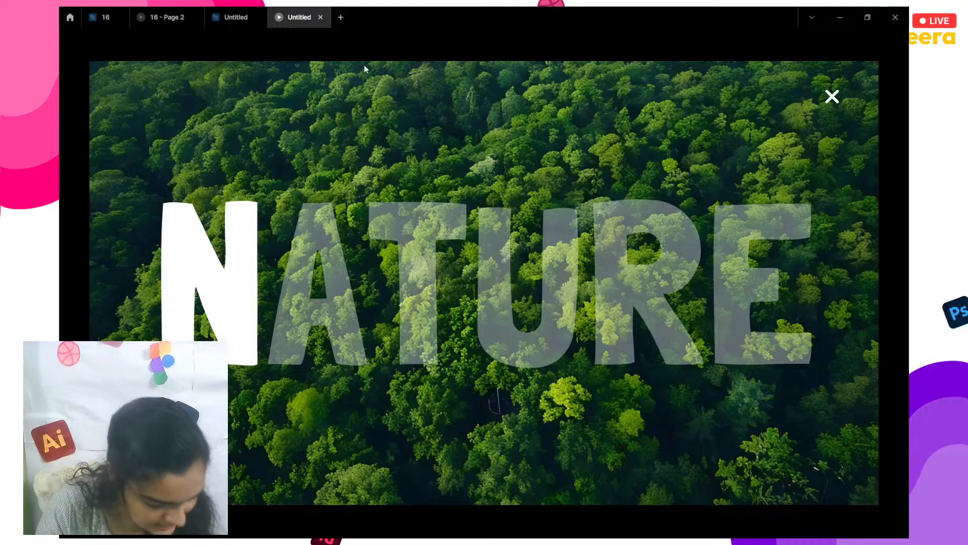
Return to the design and give Frame 2's whole cross icon frame an on-click interaction that navigates to Frame 1
left_click(231, 17)
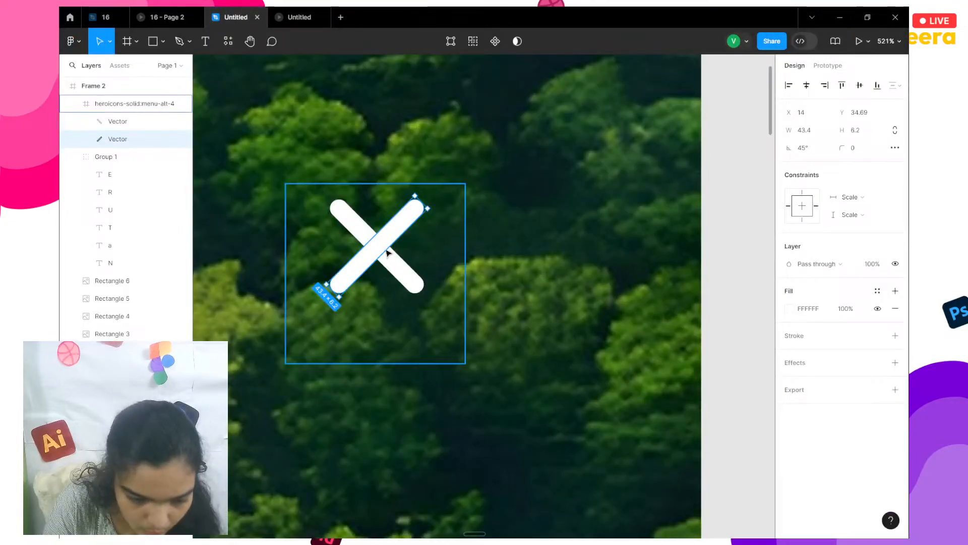
left_click_drag(386, 250, 385, 249)
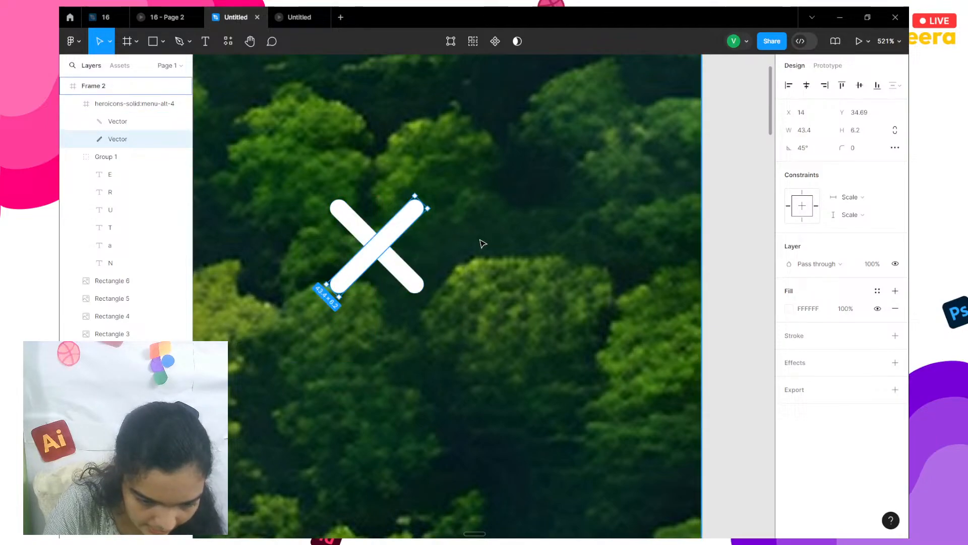
left_click(360, 152)
left_click(411, 204)
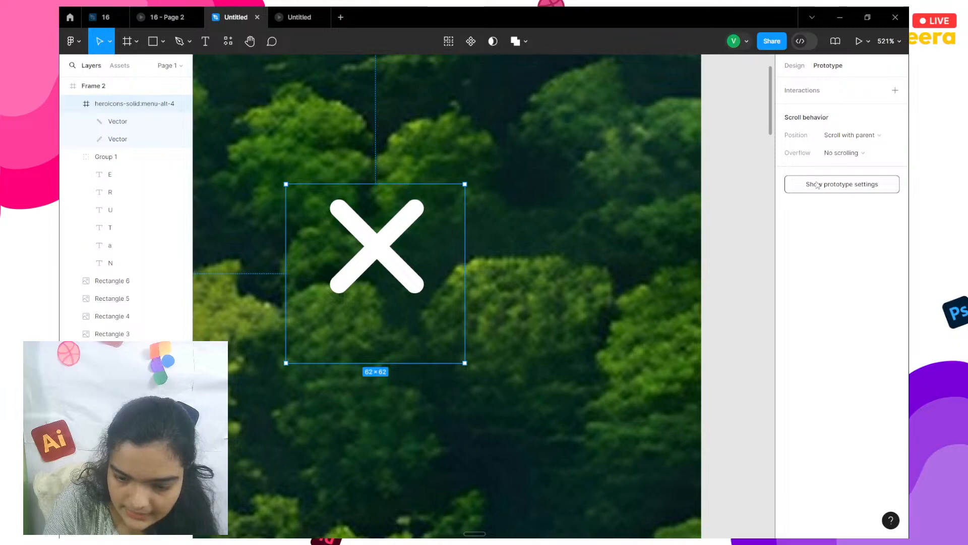
left_click(895, 90)
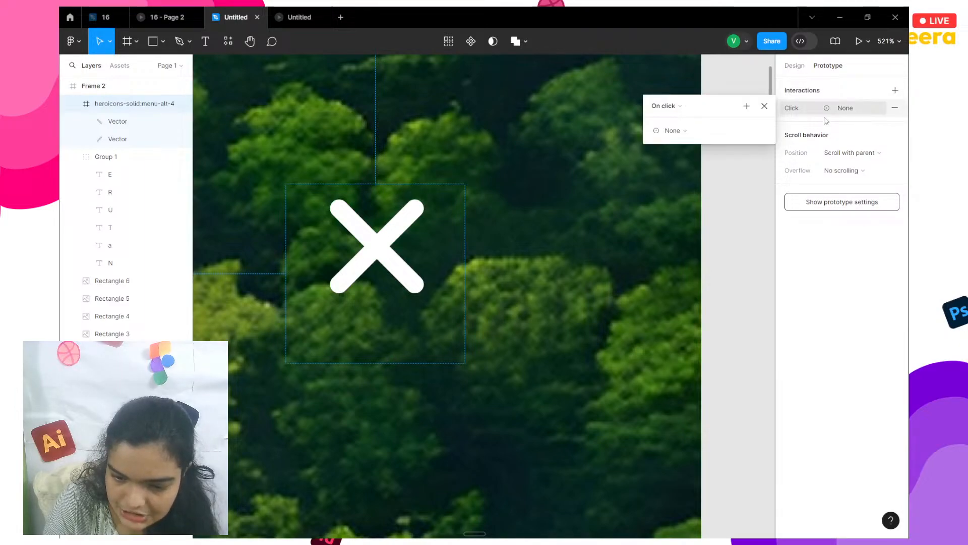
left_click(712, 131)
left_click(701, 153)
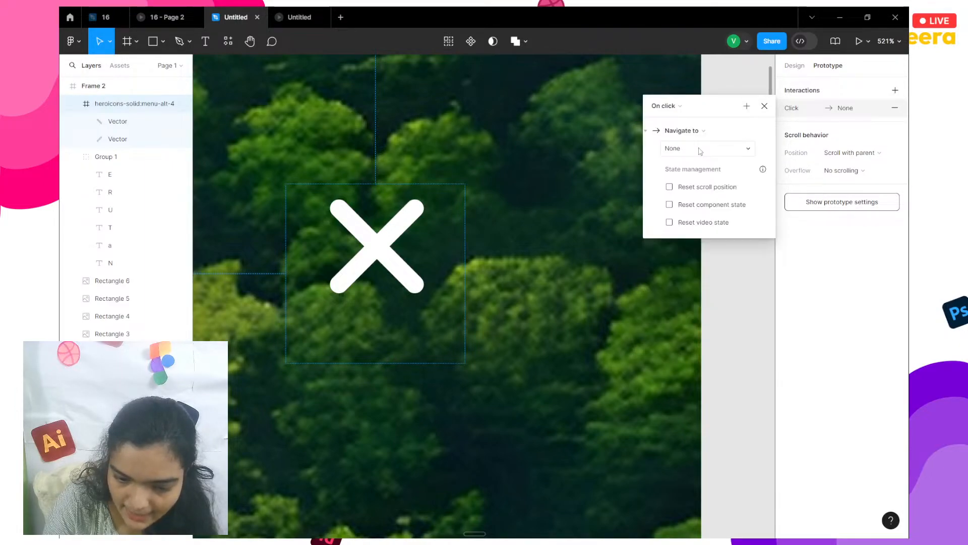
left_click(701, 151)
left_click(698, 149)
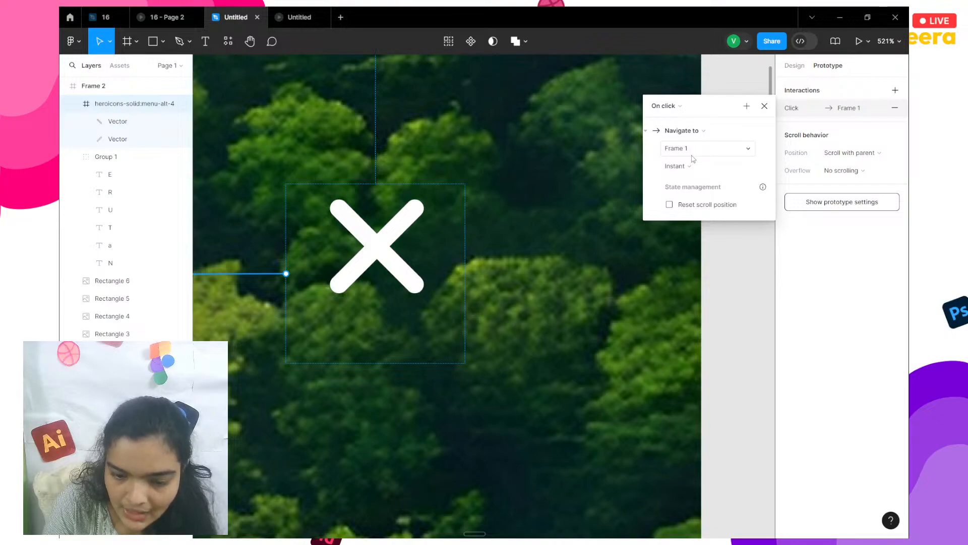
Set the Frame 2 cross icon's transition to Frame 1 to Smart animate with the Gentle curve
left_click(690, 166)
left_click(691, 193)
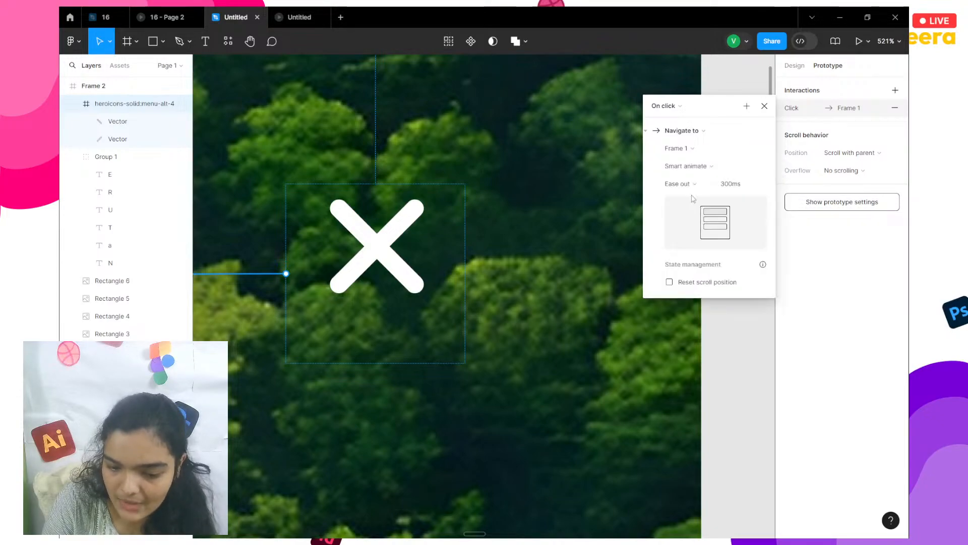
left_click(691, 192)
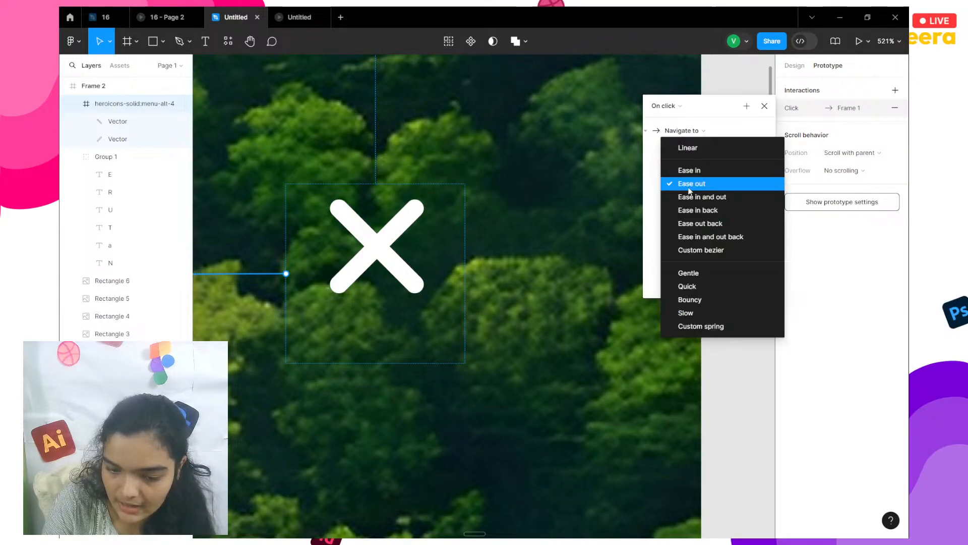
left_click(700, 274)
left_click(623, 245)
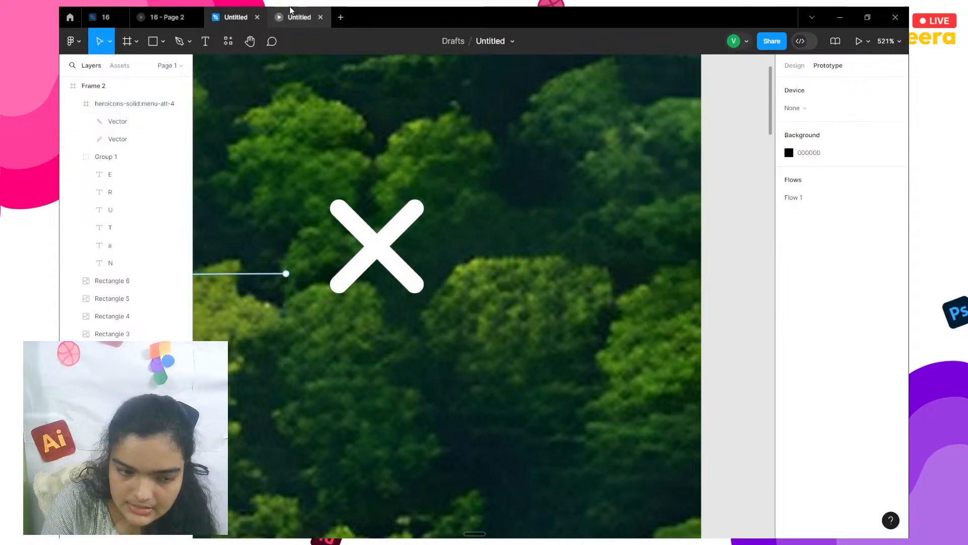
Play the cross icon's and the letter N's transitions between Frame 1 and Frame 2 in the prototype preview, and return to the design
left_click(291, 13)
left_click(832, 97)
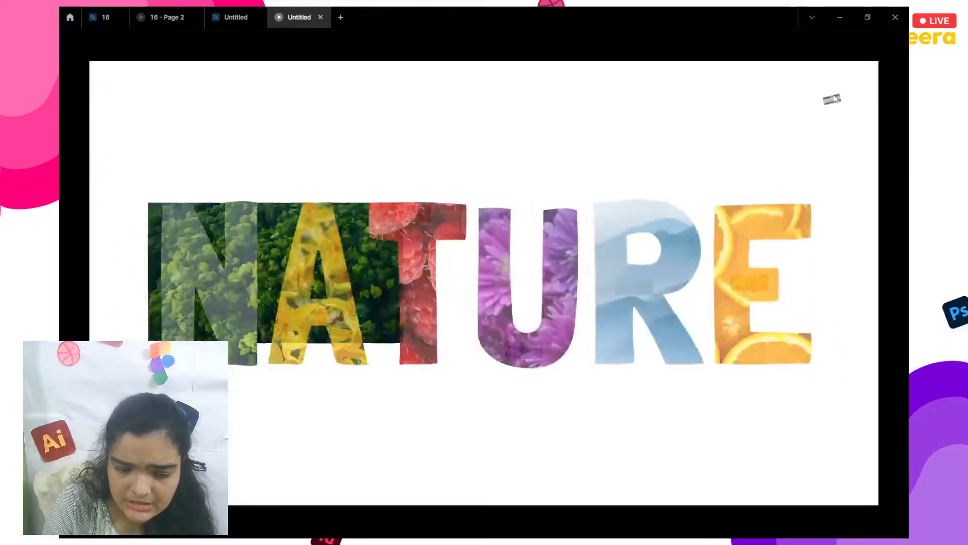
left_click(203, 293)
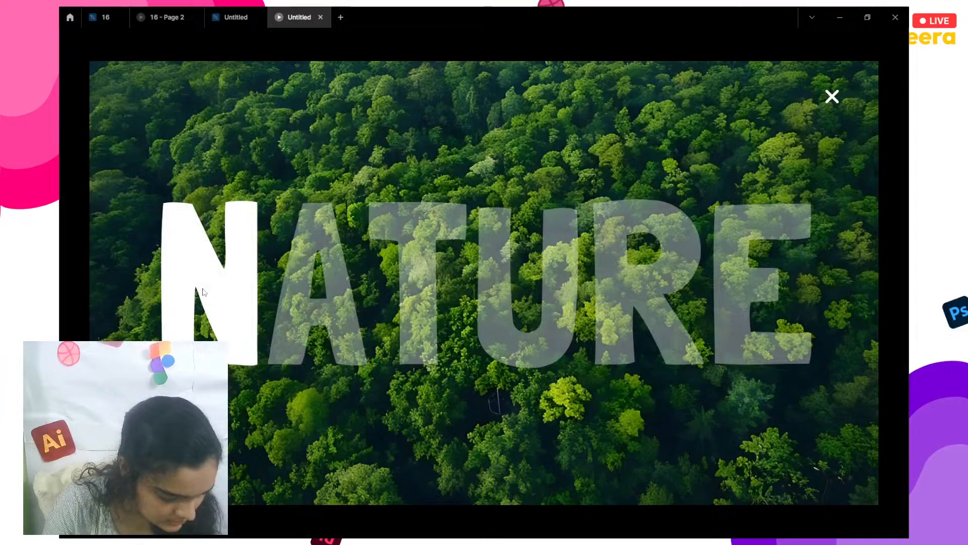
left_click(832, 97)
left_click(243, 15)
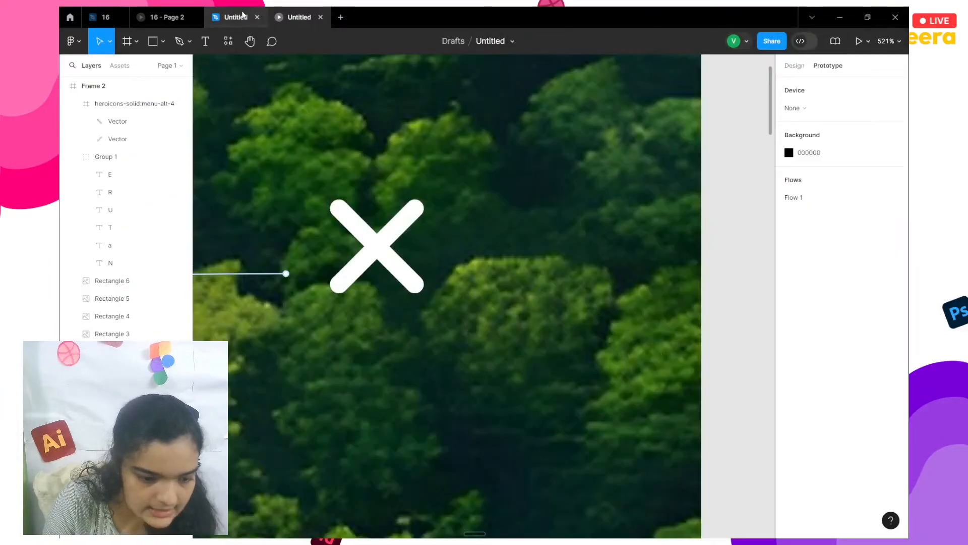
Try viewing the prototype preview side by side with the design while playing the letter N's transition
left_click_drag(292, 11, 226, 289)
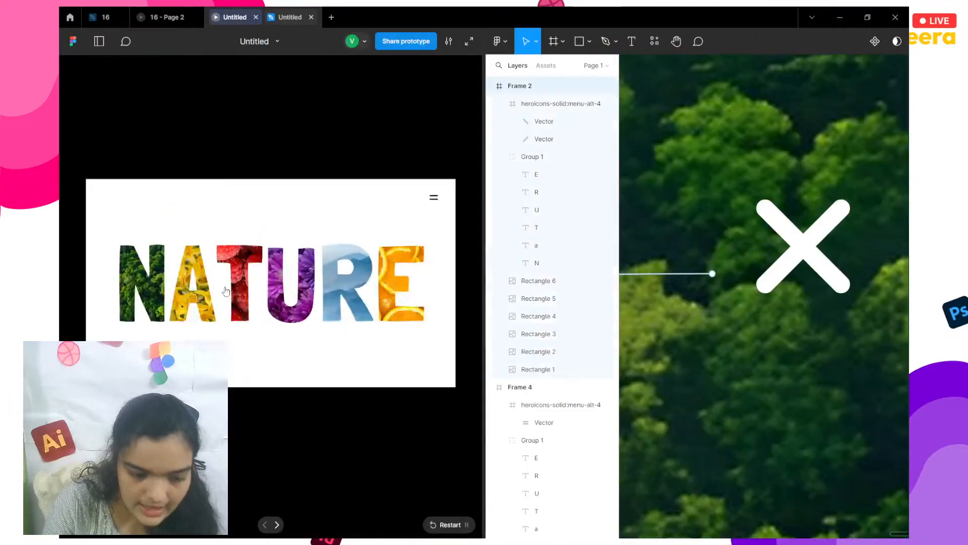
left_click(144, 292)
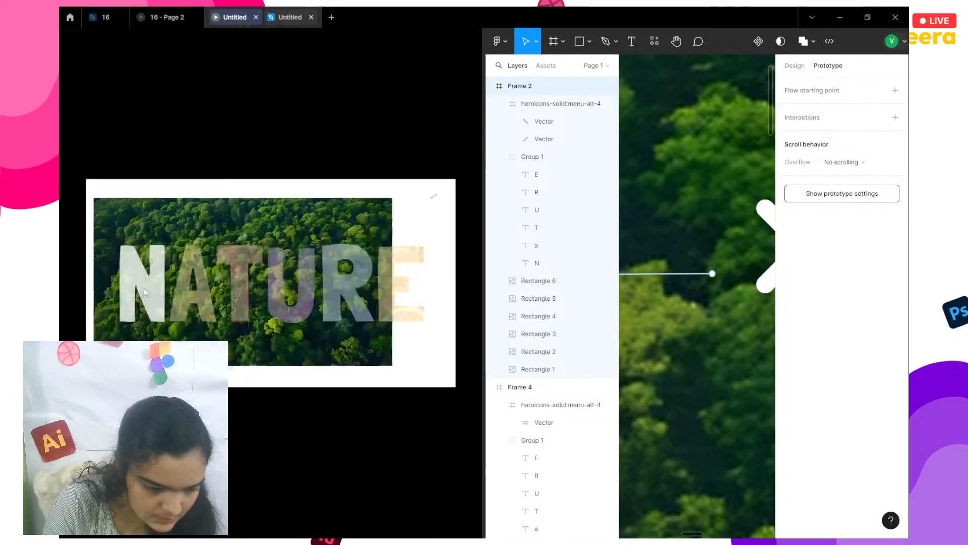
left_click(287, 17)
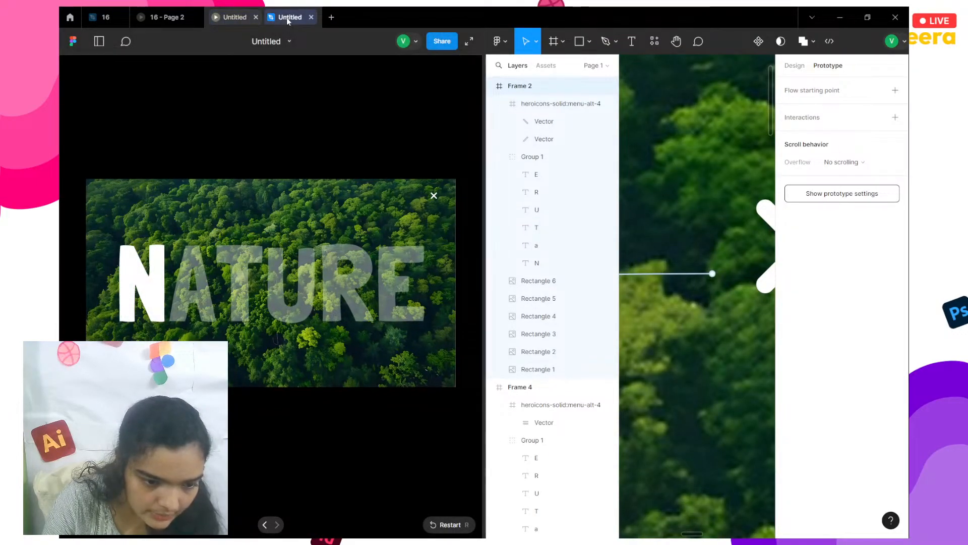
left_click(307, 122)
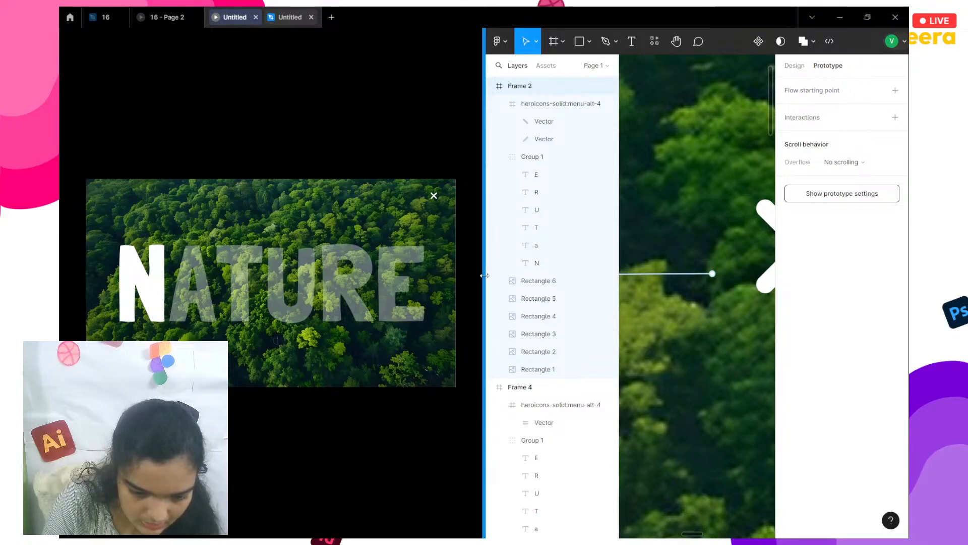
left_click_drag(483, 275, 62, 256)
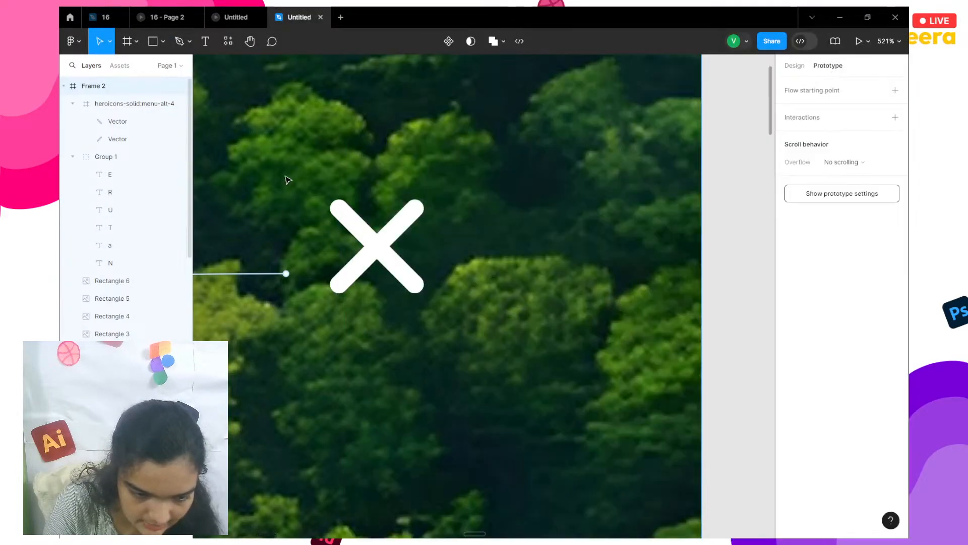
Set the opacity of the translucent white letters in Frame 3's NATURE group to 68%
scroll(453, 226, "down", 10)
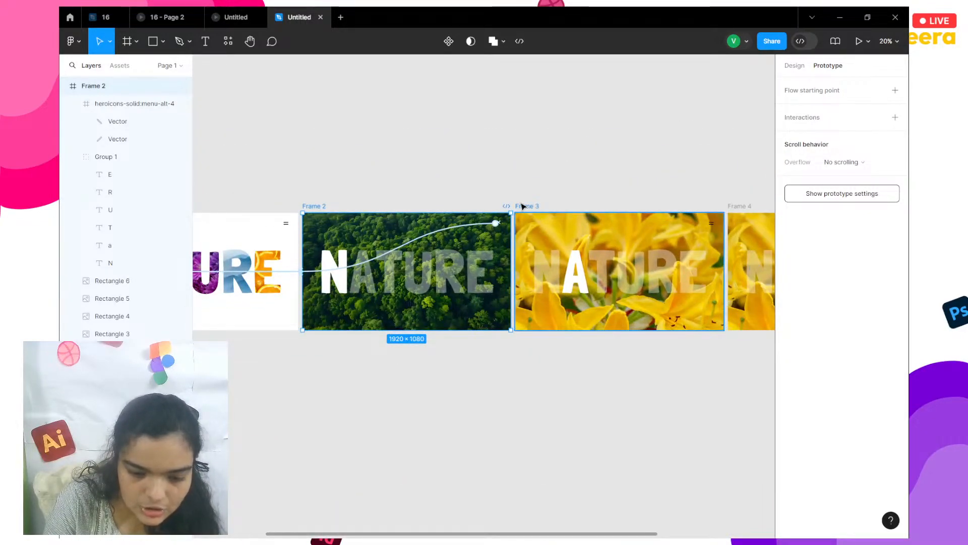
left_click(570, 251)
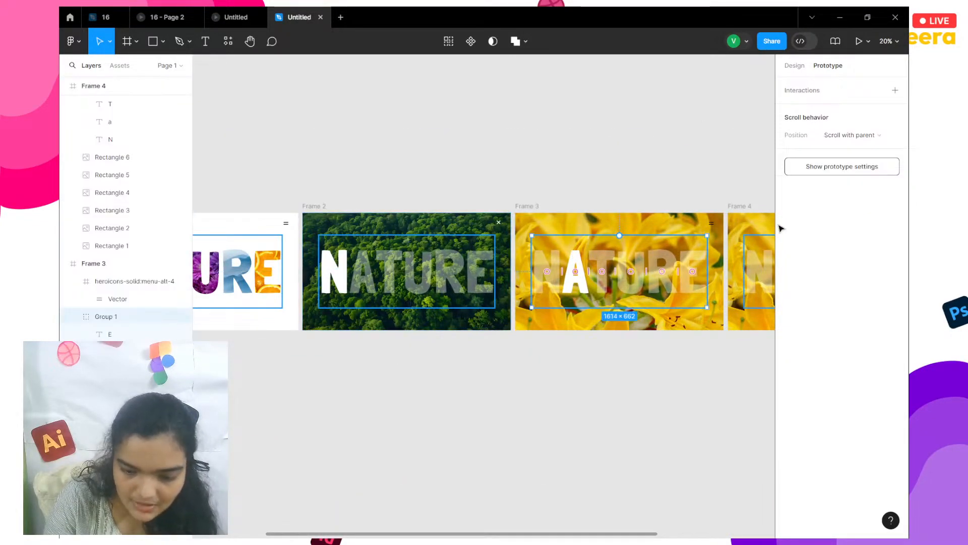
left_click(801, 65)
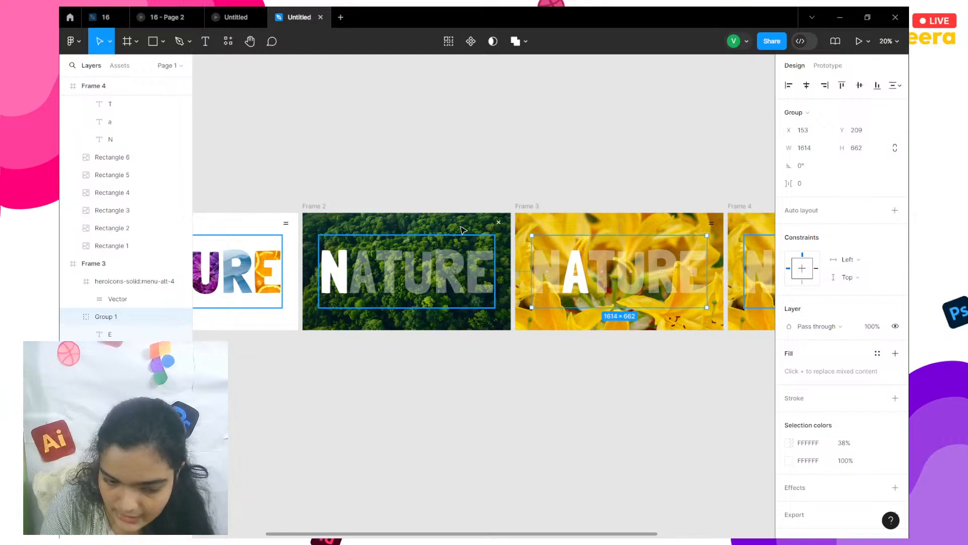
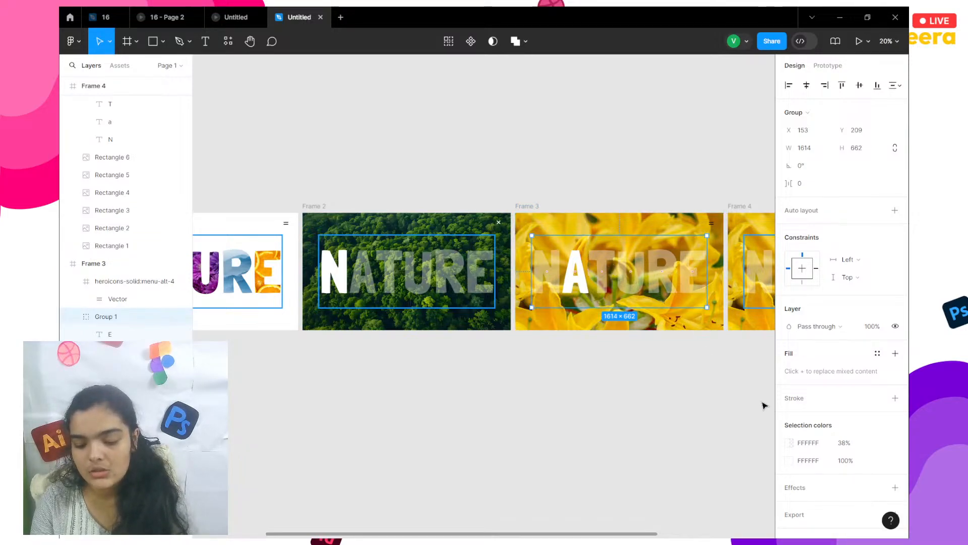
left_click(846, 447)
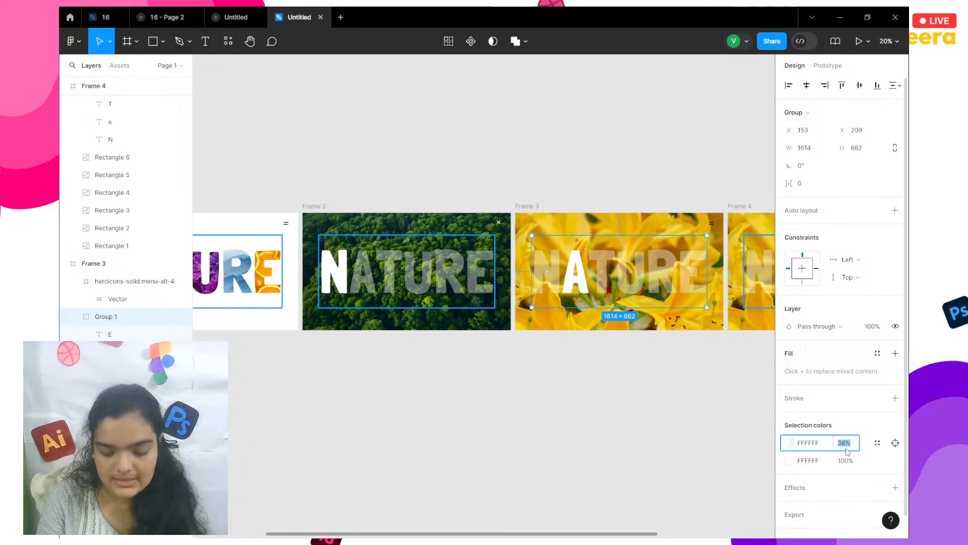
key("Return")
left_click(845, 446)
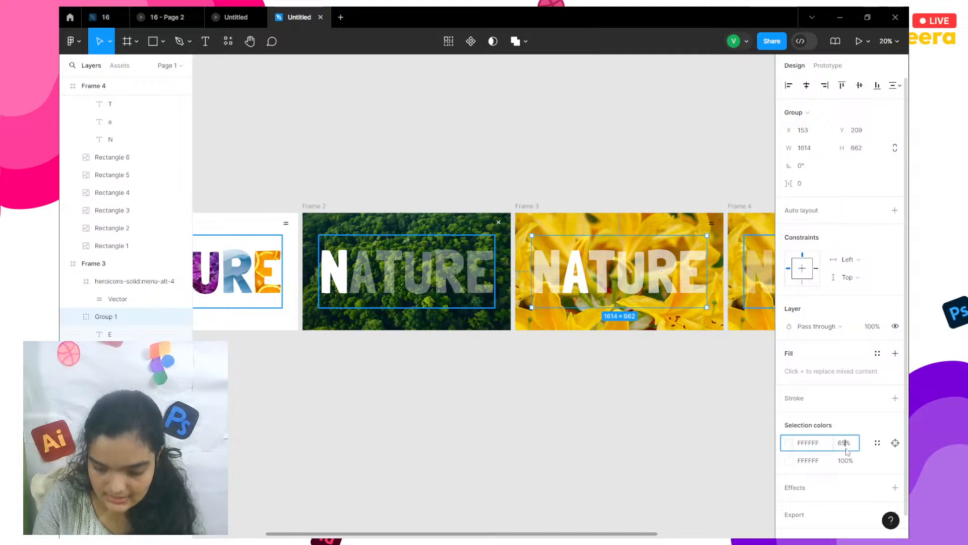
type("78")
key("Return")
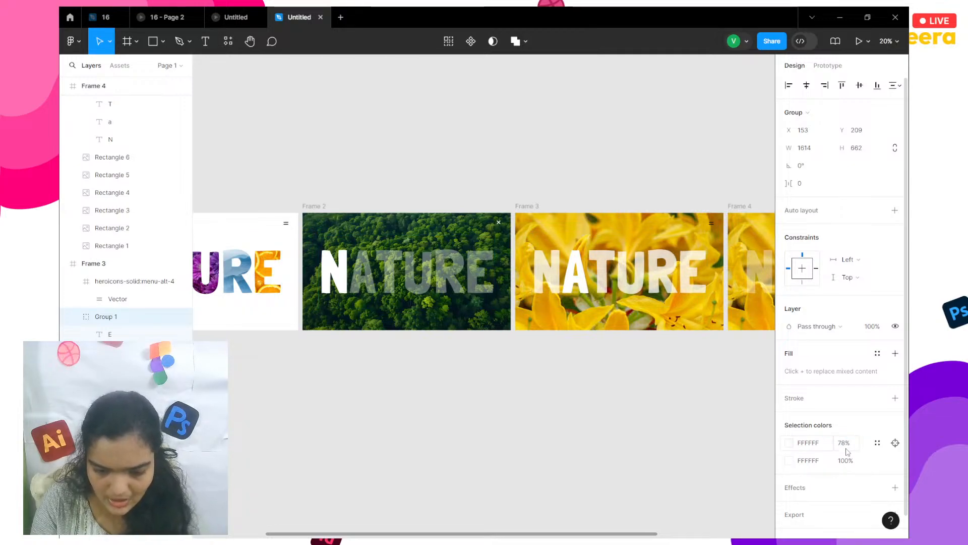
left_click(847, 449)
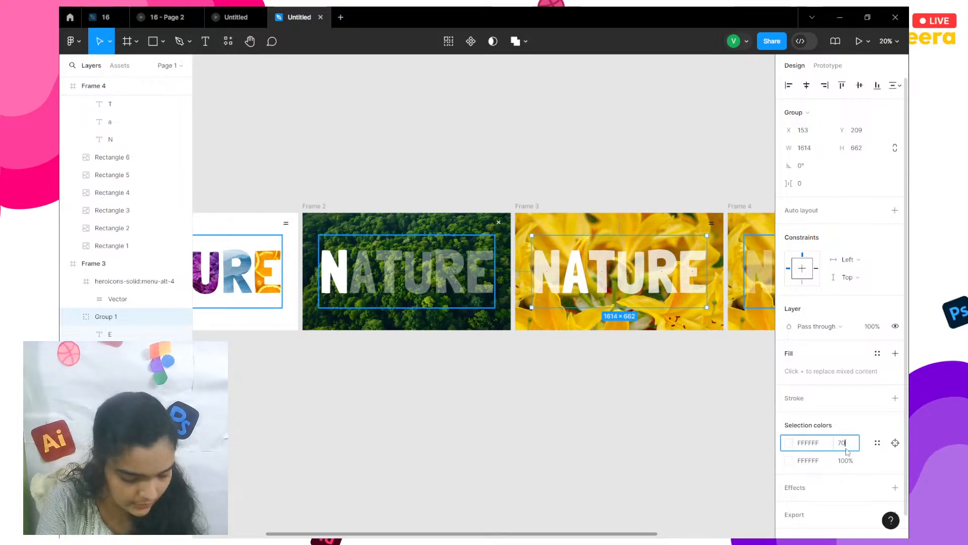
key("Return")
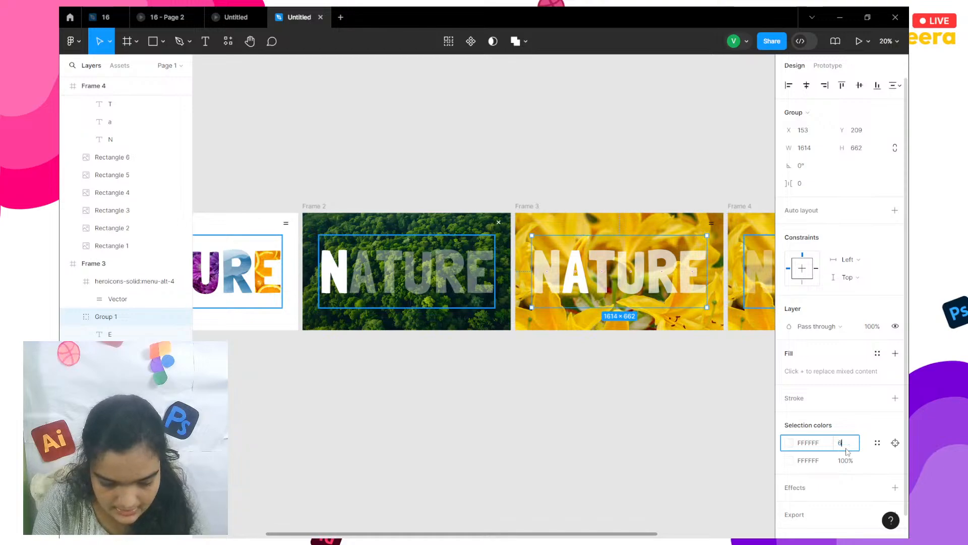
key("Return")
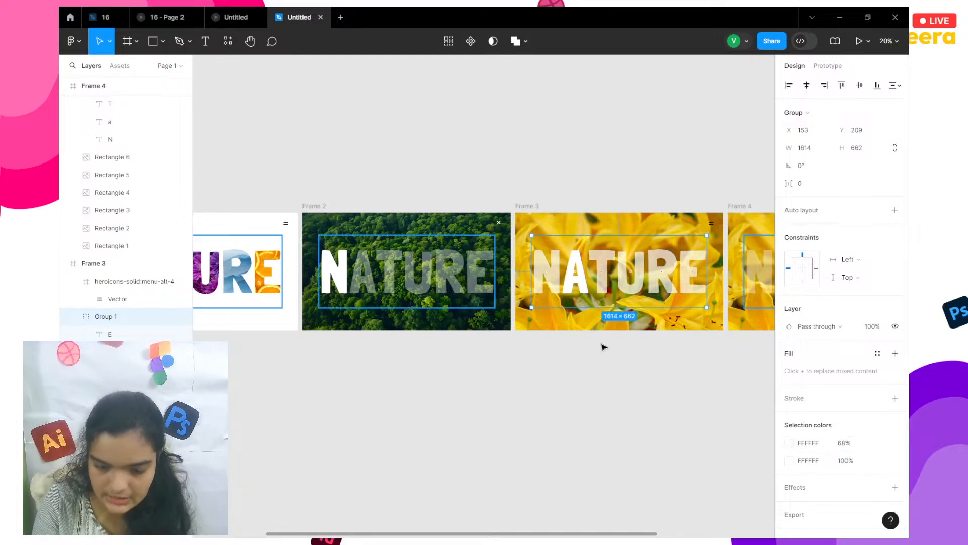
left_click(604, 347)
Change the color of Frame 3's menu icon to white (FFFFFF)
scroll(603, 347, "right", 2)
scroll(604, 347, "right", 2)
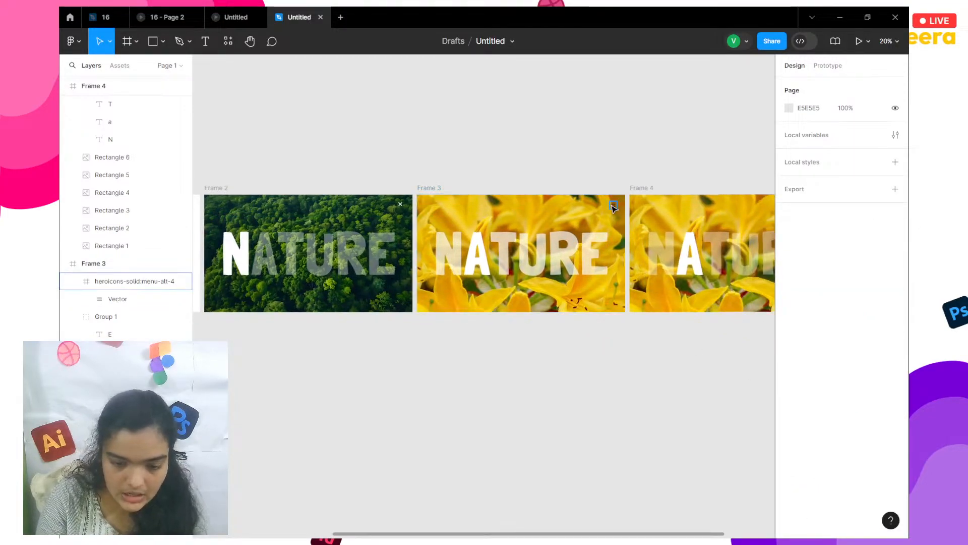
left_click(613, 205)
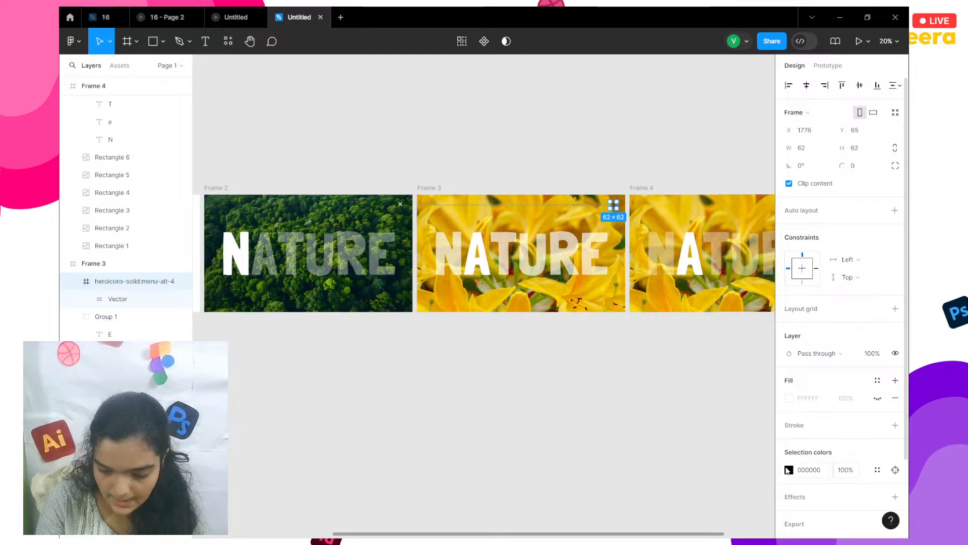
left_click(788, 469)
left_click_drag(681, 283, 643, 252)
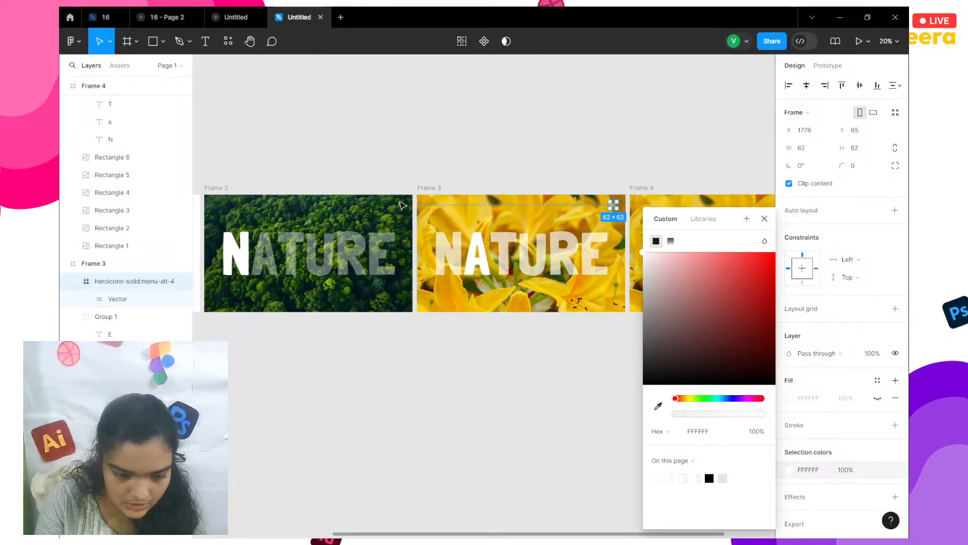
Copy Frame 2's white cross icon into Frame 3 in place of its menu icon
left_click(400, 205)
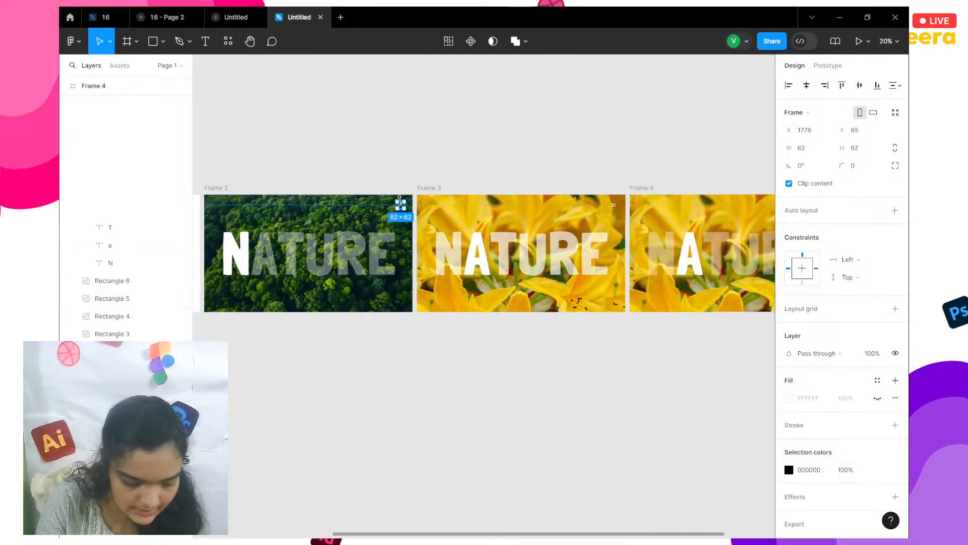
left_click(430, 189)
key("ctrl+v")
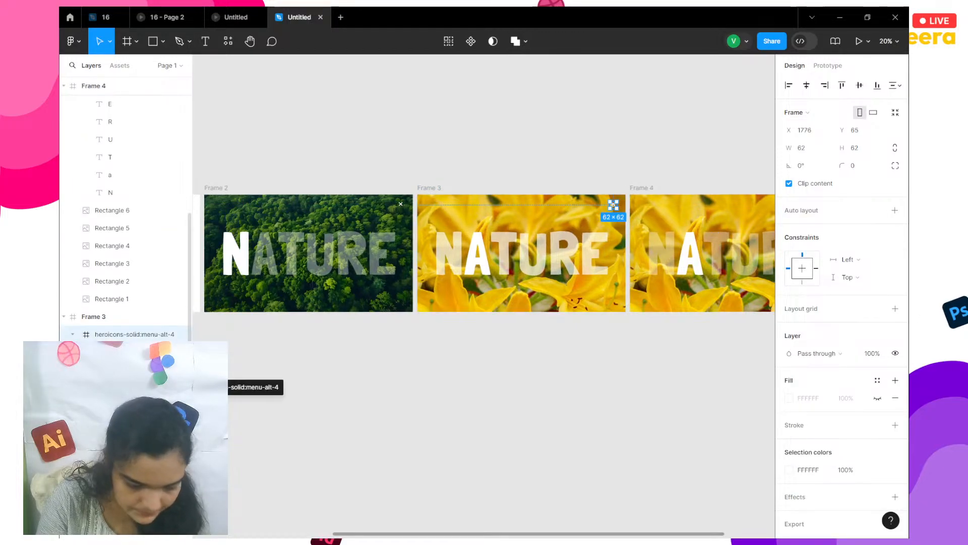
key("Escape")
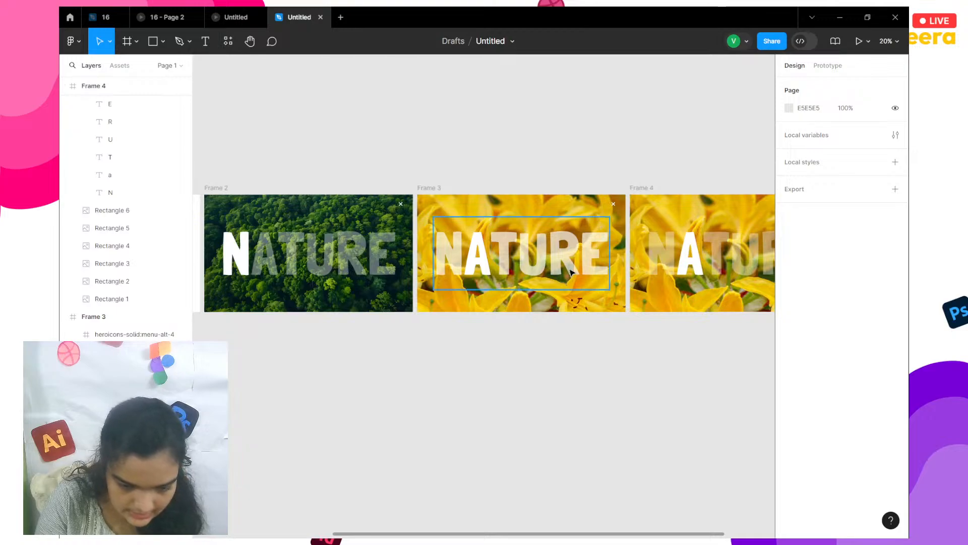
Link the letter A in Frame 1 to Frame 3 with an on-click navigation using Smart animate, Gentle, 800ms
scroll(432, 182, "left", 3)
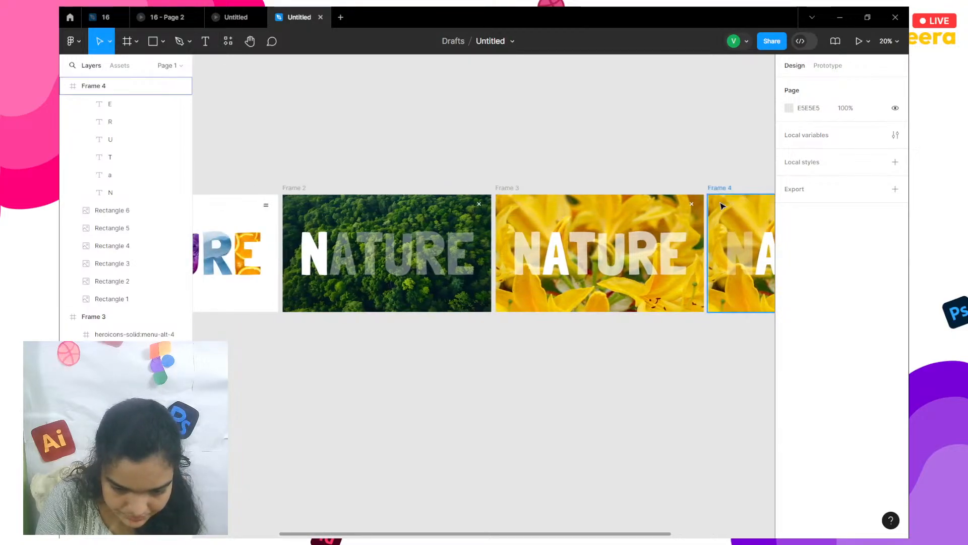
left_click(691, 205)
left_click(831, 68)
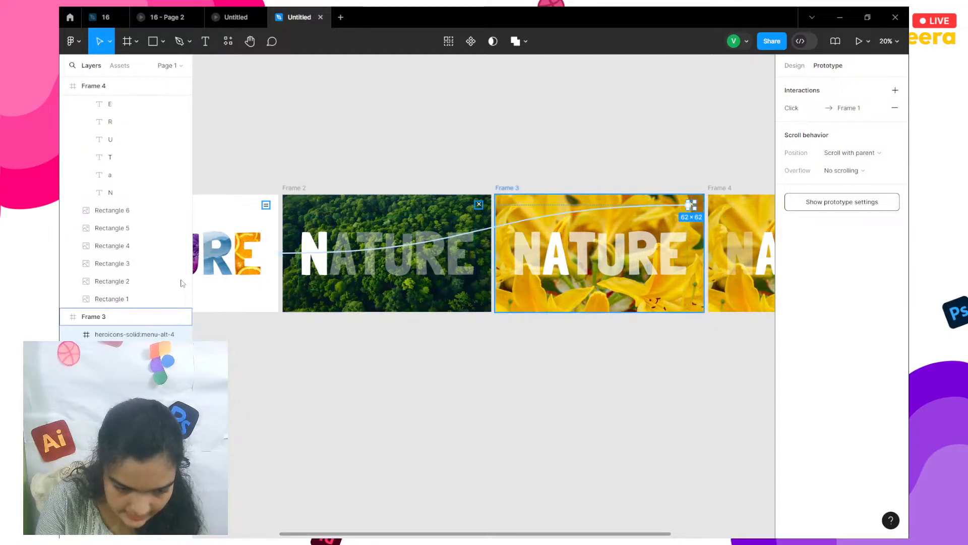
scroll(285, 282, "left", 5)
scroll(285, 286, "left", 6)
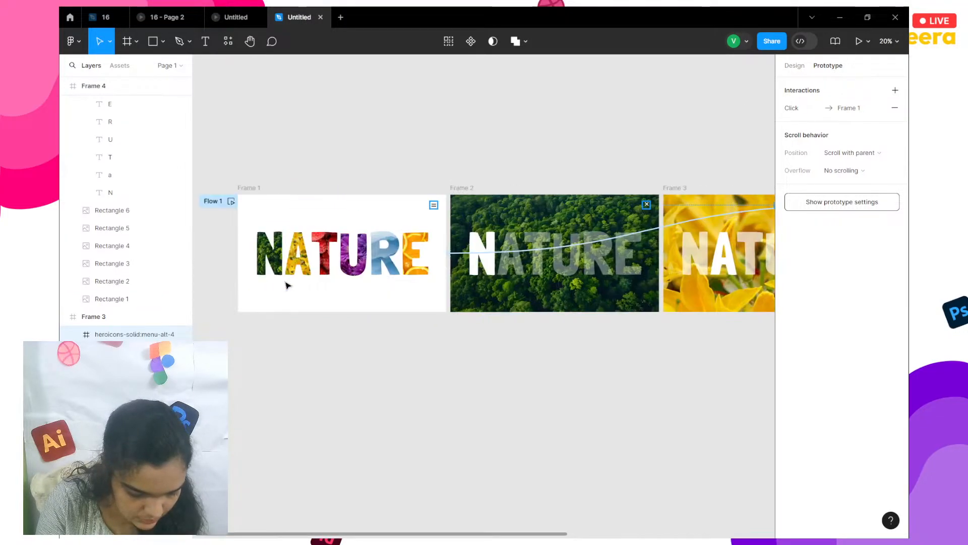
left_click(300, 244)
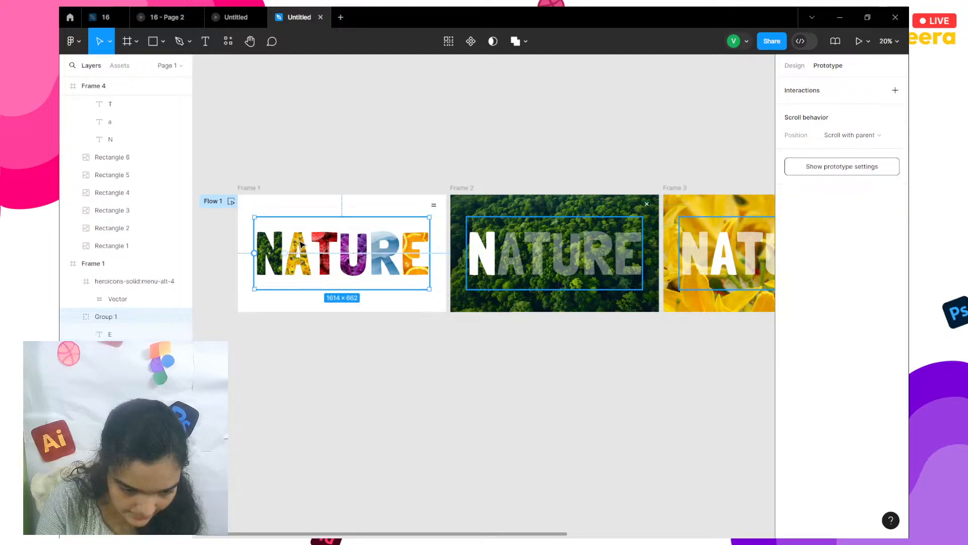
left_click(300, 244)
left_click_drag(300, 220, 559, 273)
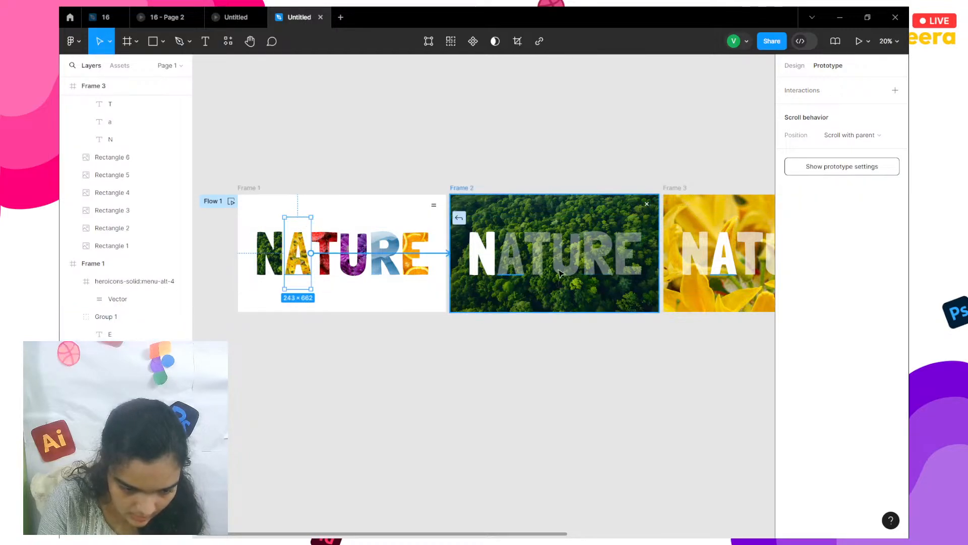
left_click_drag(654, 261, 673, 263)
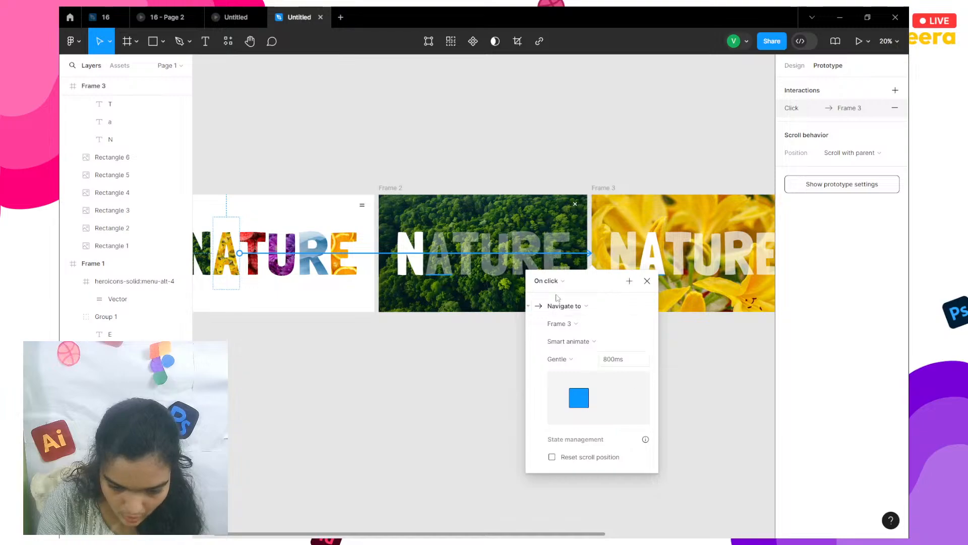
left_click(710, 352)
Delete the leftover Frame 4 with the yellow flowers beside Frame 3
scroll(706, 350, "right", 5)
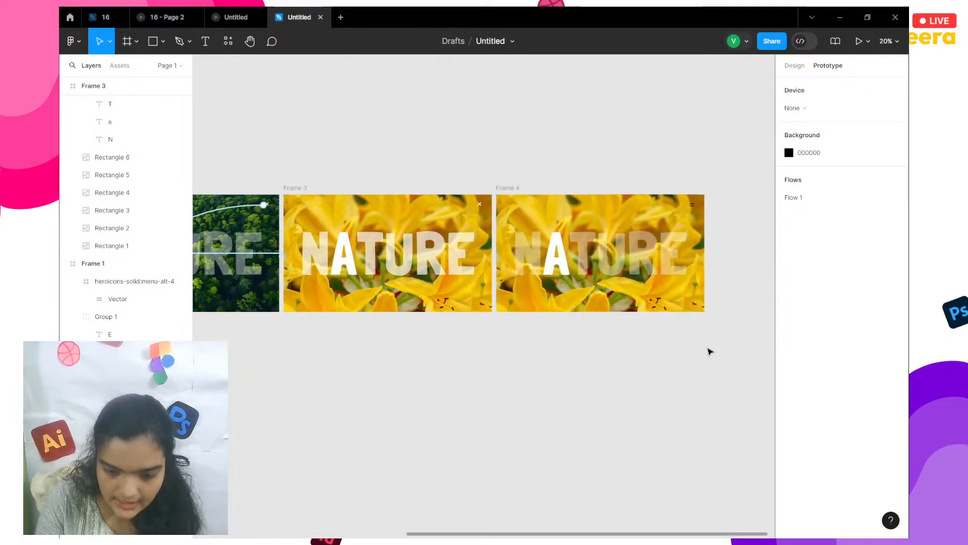
left_click(482, 199)
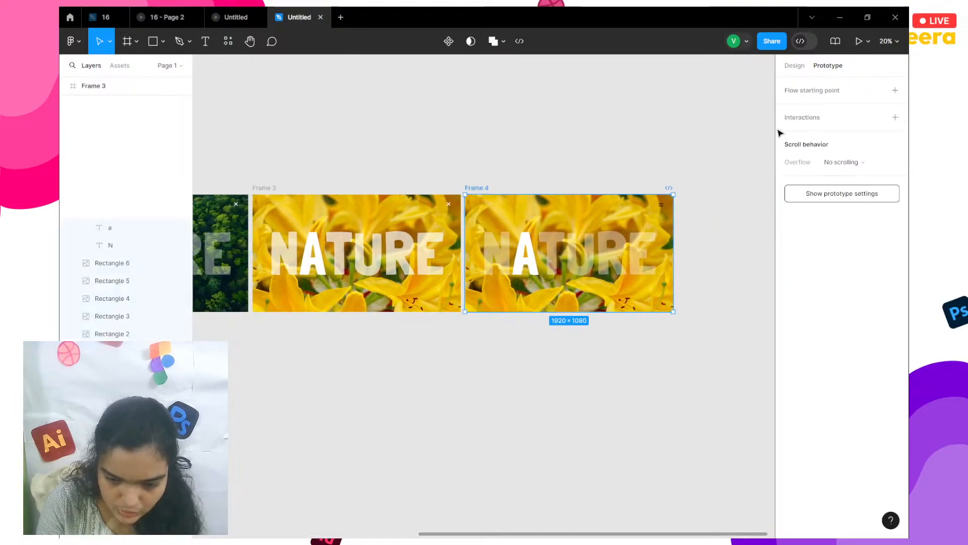
left_click(799, 66)
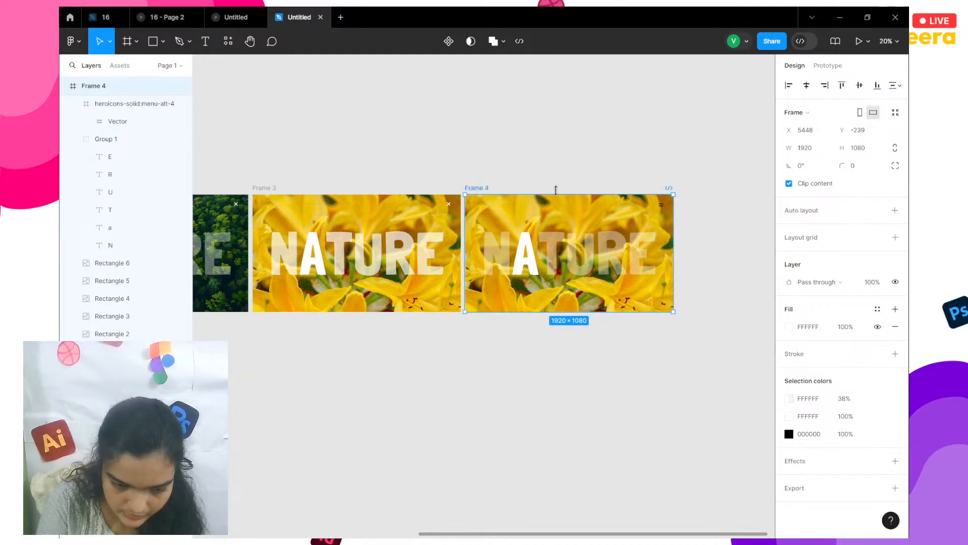
key("Delete")
Duplicate Frame 2 and Frame 3 together and place the copies in a row directly below the originals
scroll(558, 195, "left", 5)
scroll(557, 191, "down", 3)
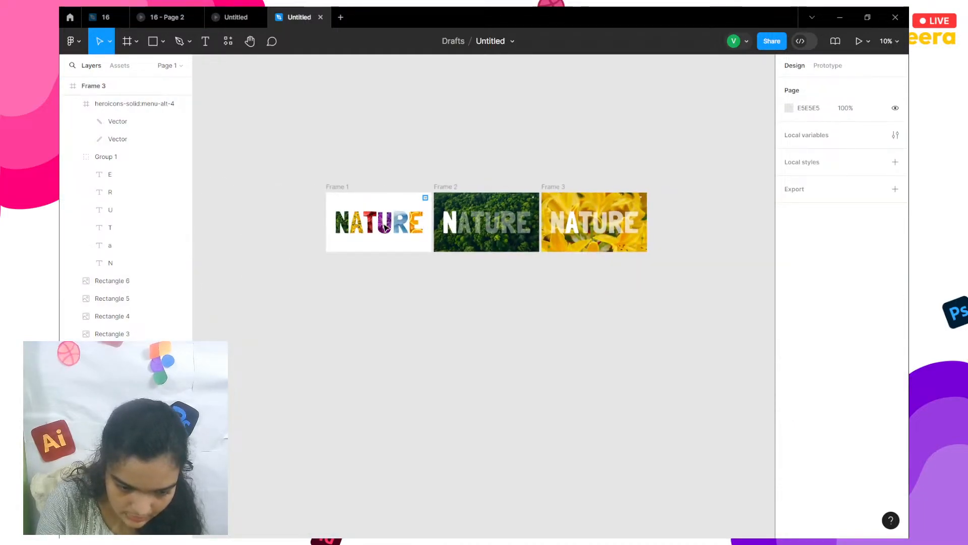
left_click_drag(438, 179, 701, 275)
key("ctrl+v")
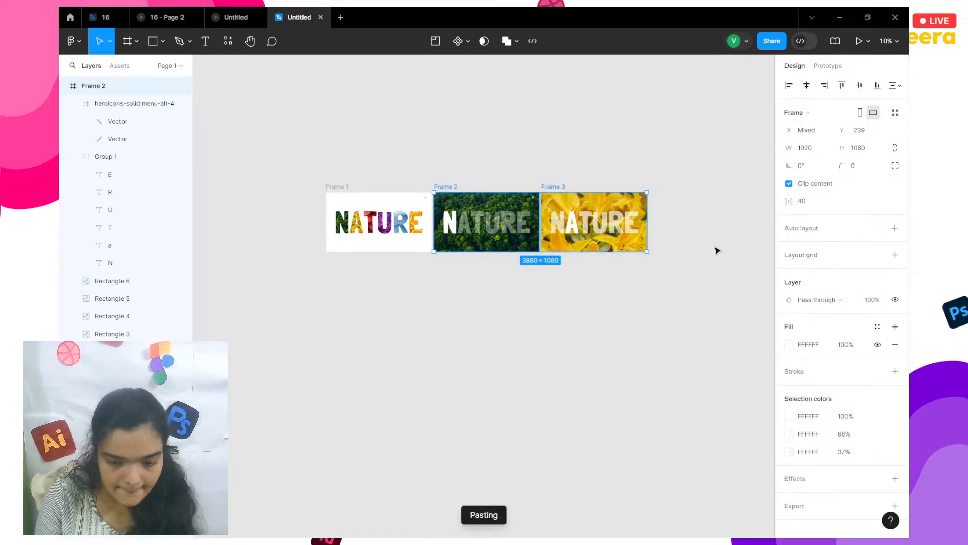
left_click_drag(549, 211, 535, 273)
Shrink the forest image in Frame 5 to 192 × 108 and position it behind the letter N
scroll(535, 273, "up", 5)
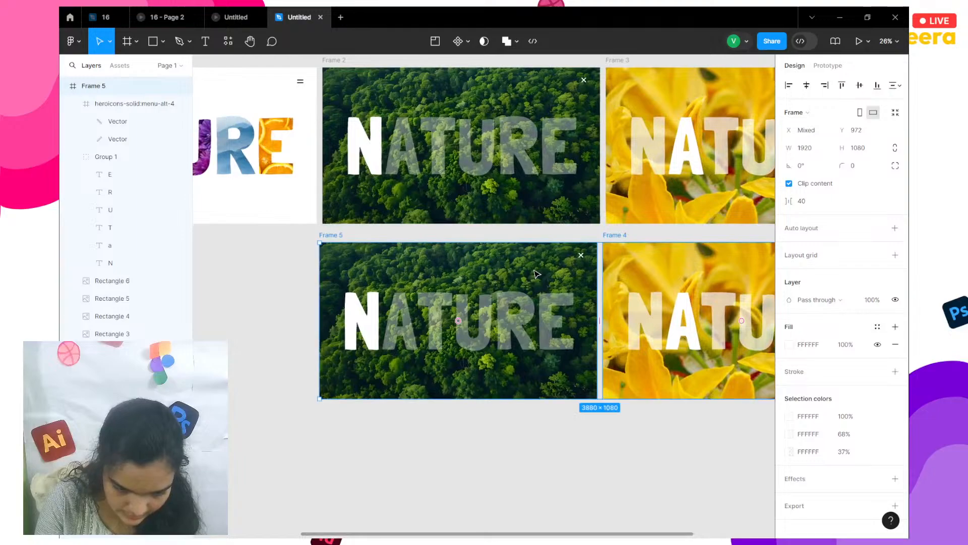
left_click(537, 275)
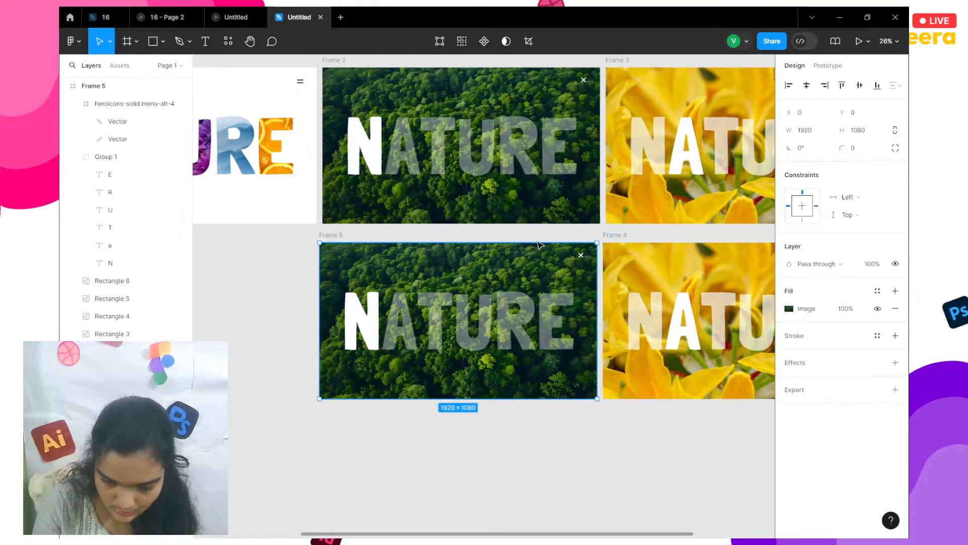
left_click(437, 317)
double_click(436, 317)
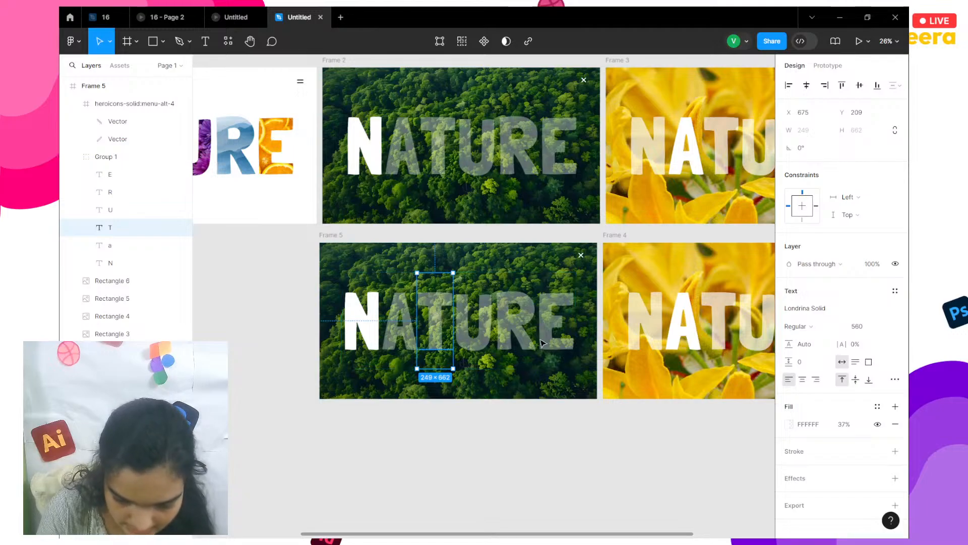
left_click(392, 242)
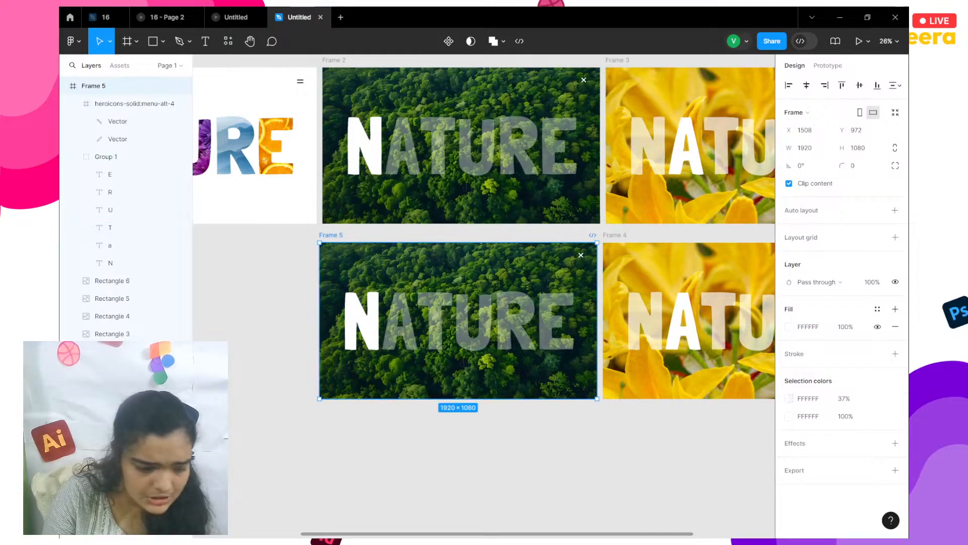
left_click(405, 298)
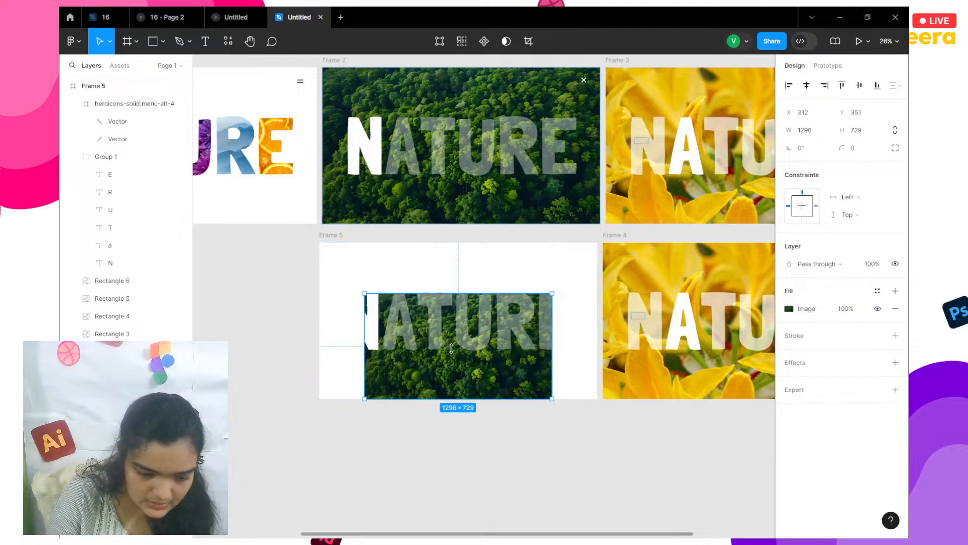
left_click_drag(415, 243, 361, 303)
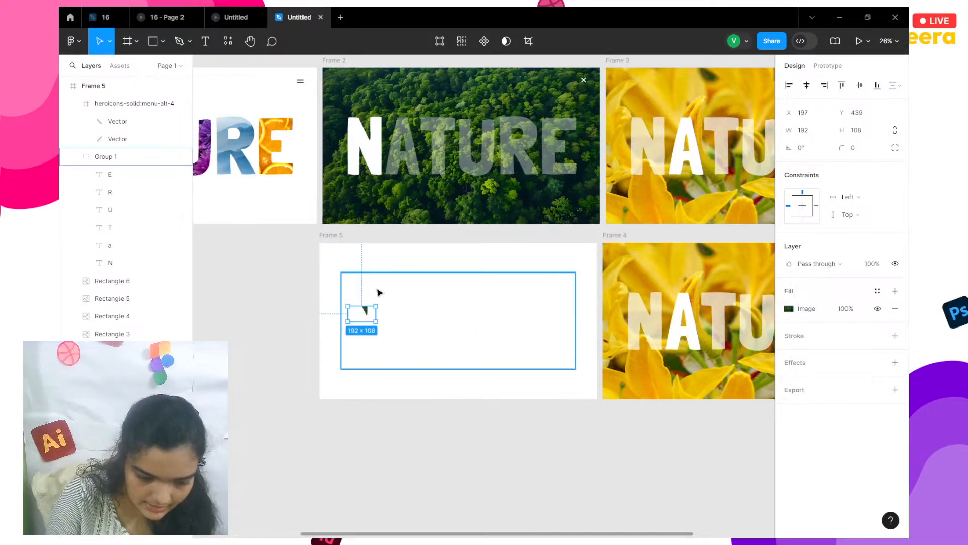
Resize the purple flower image, Rectangle 3, in Frame 5 to 1920 × 1080
left_click(117, 332)
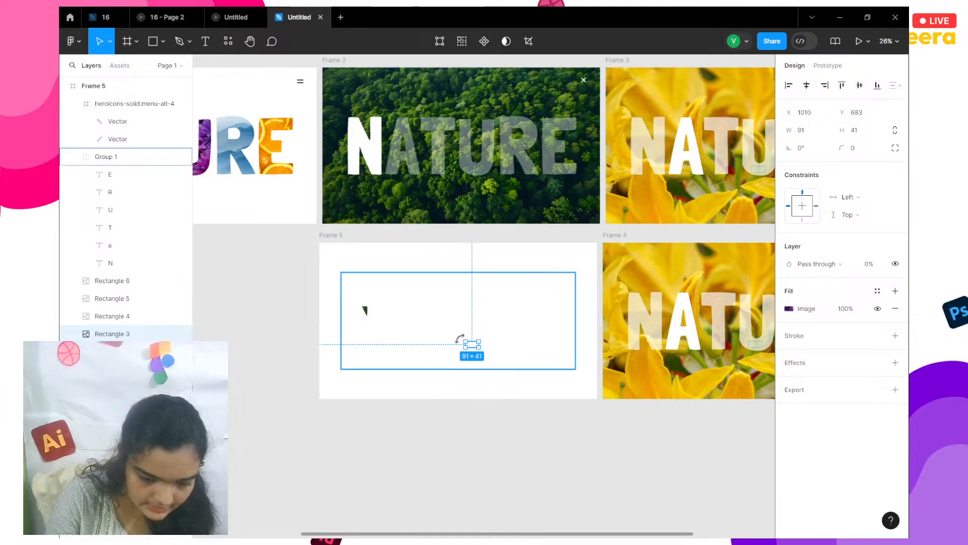
left_click_drag(467, 346, 465, 347)
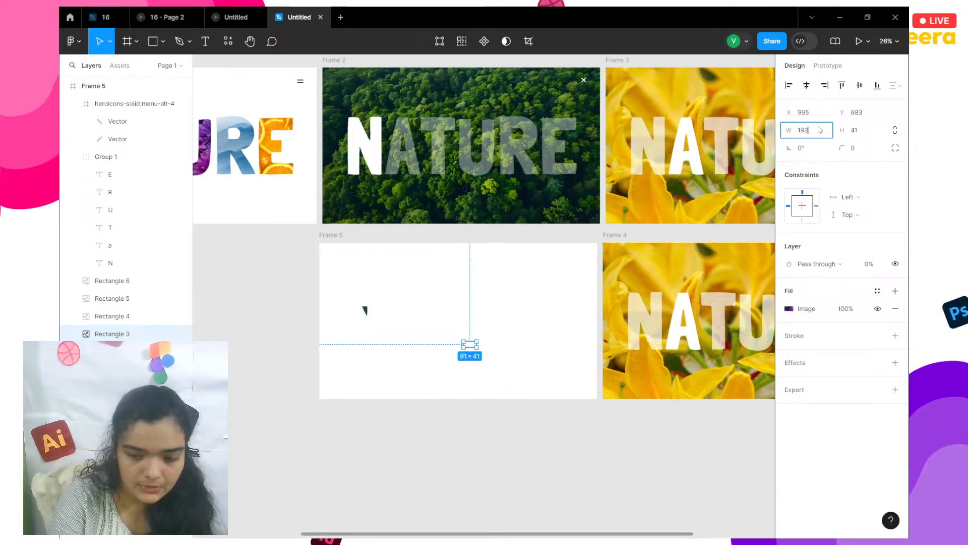
key("Return")
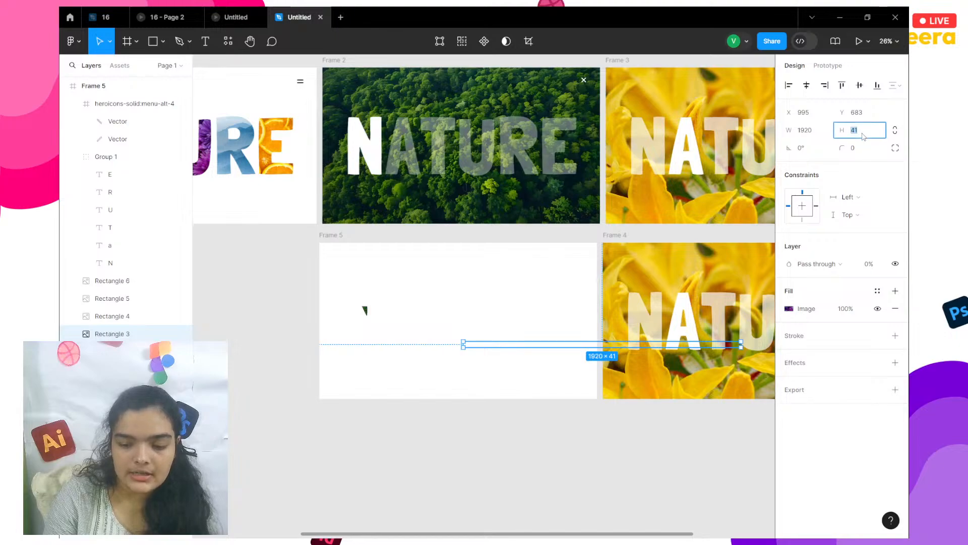
left_click(863, 135)
type("1080")
key("Return")
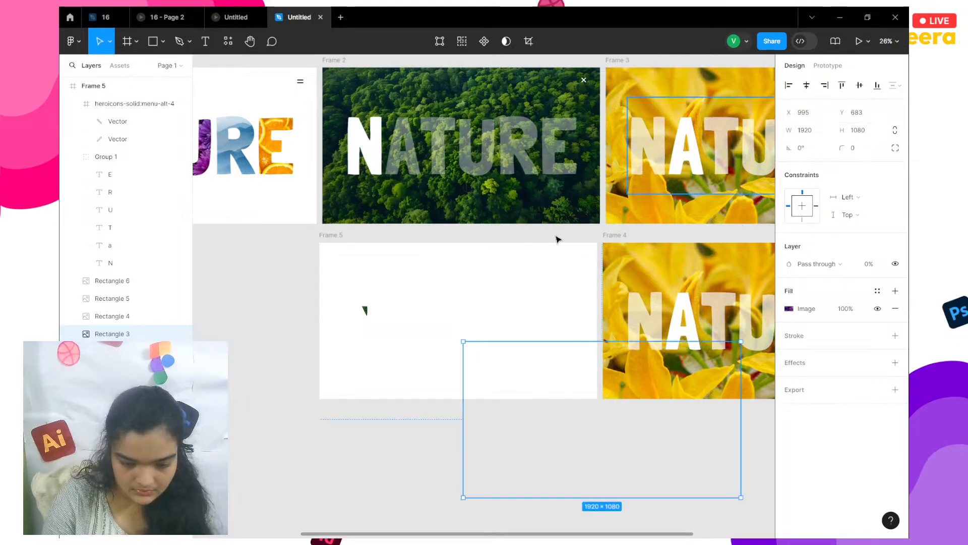
Set the purple flower image's layer opacity to 100% and align it so that it covers Frame 5 completely
left_click_drag(418, 290, 394, 269)
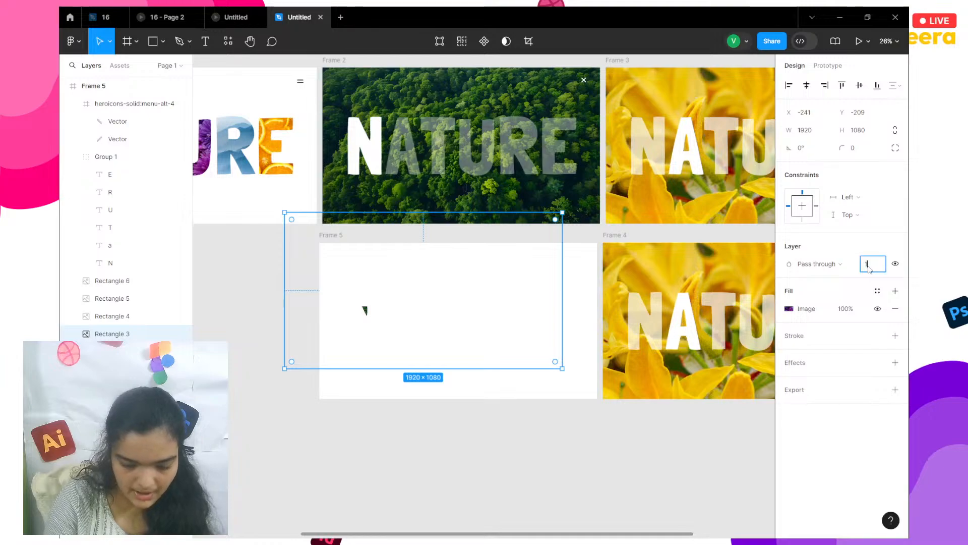
key("Return")
left_click(585, 302)
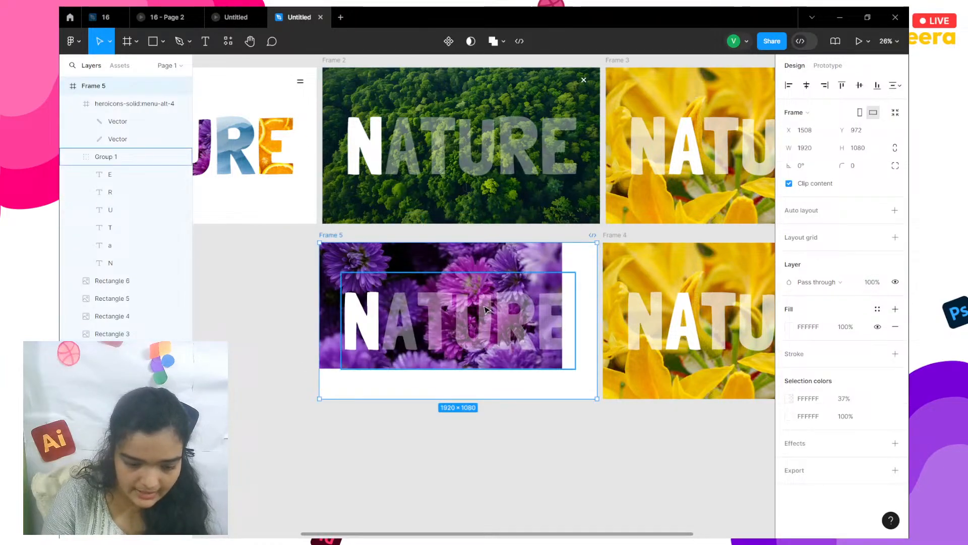
left_click_drag(483, 286, 445, 263)
left_click(445, 263)
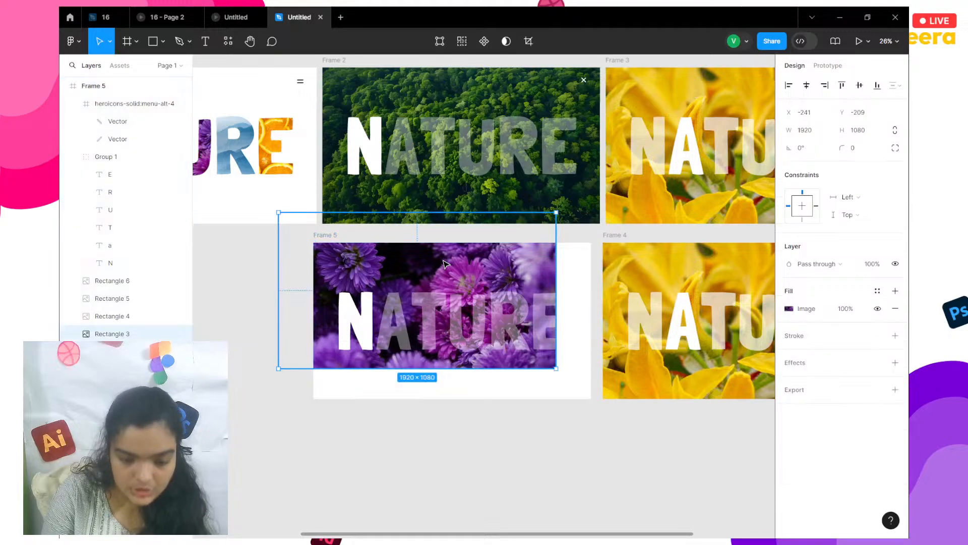
mouse_move(495, 300)
left_mouse_down()
mouse_move(504, 303)
mouse_move(480, 290)
left_mouse_up()
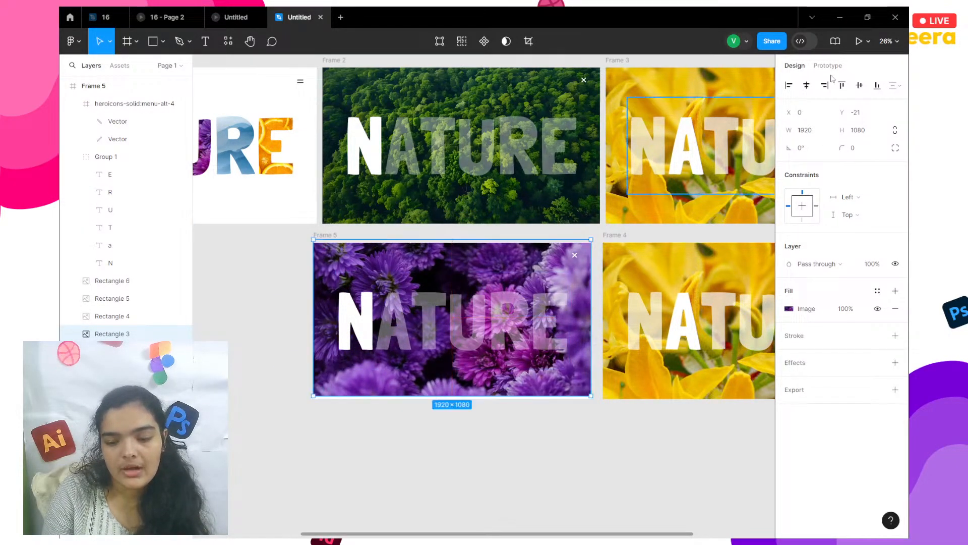
left_click(860, 86)
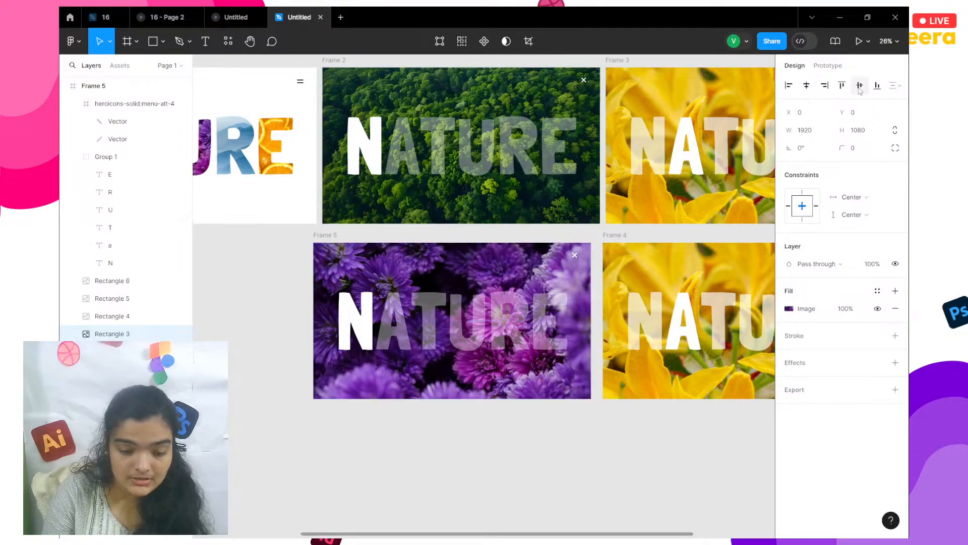
Shrink the small forest image behind Frame 5's letter N to 104 × 59
left_click(467, 312)
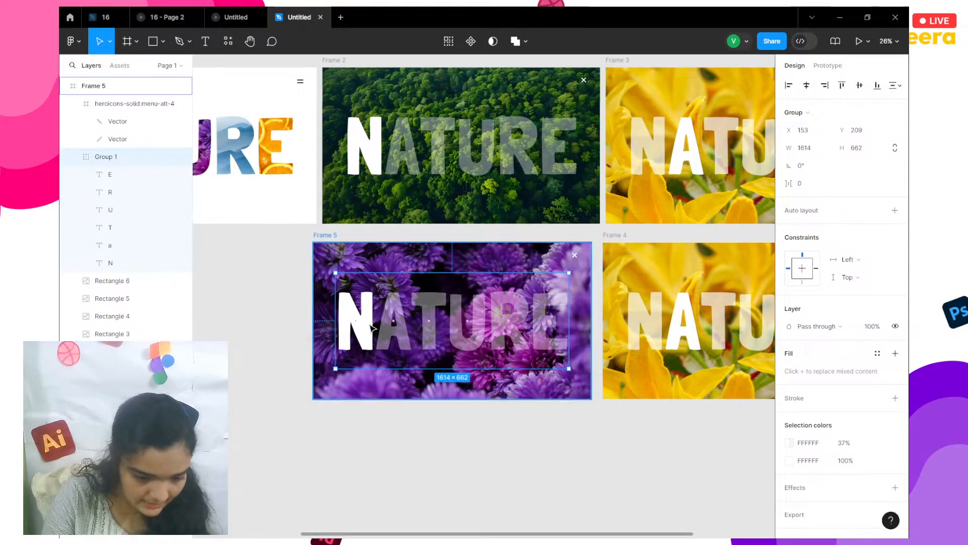
left_click(356, 305)
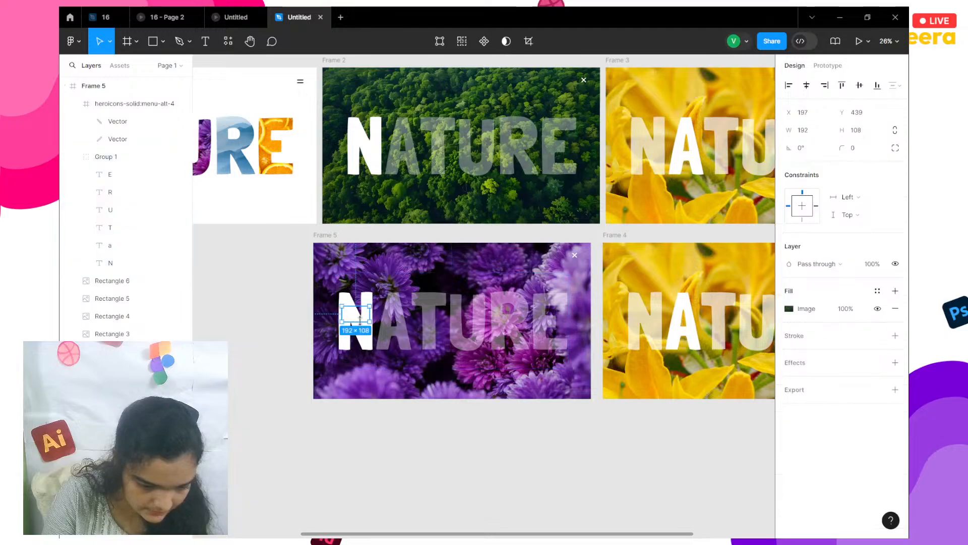
scroll(356, 303, "up", 3)
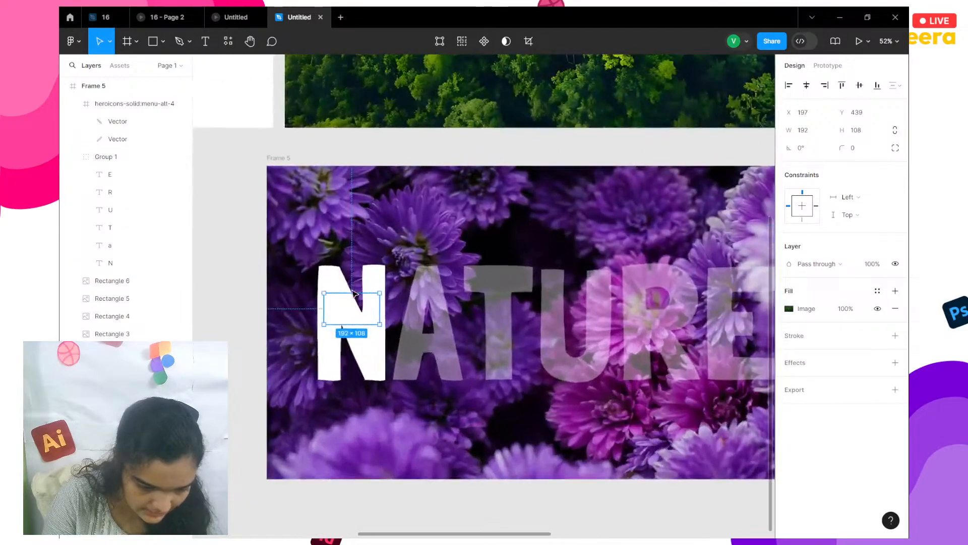
left_click_drag(353, 293, 352, 307)
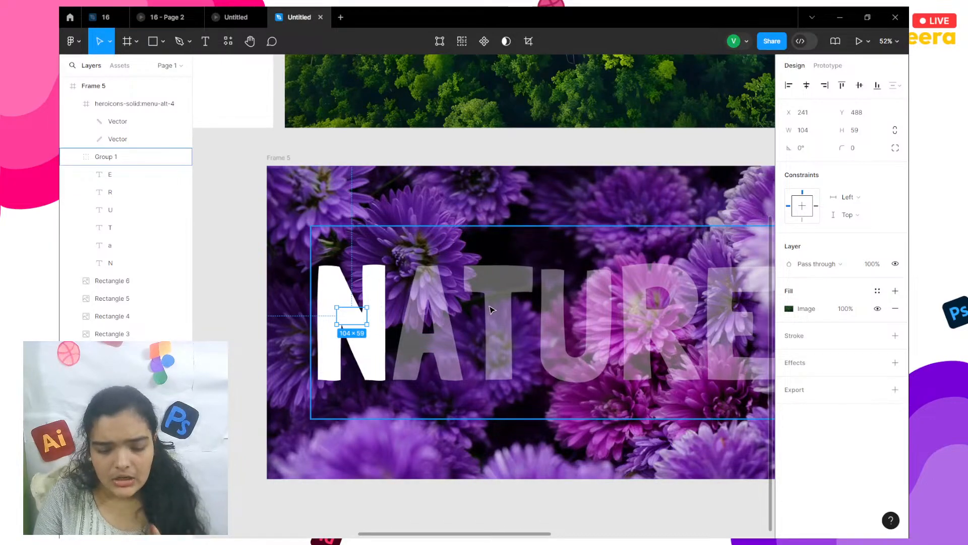
Set the opacity of the translucent white letters in Frame 5's NATURE group to 46%
left_click(381, 310)
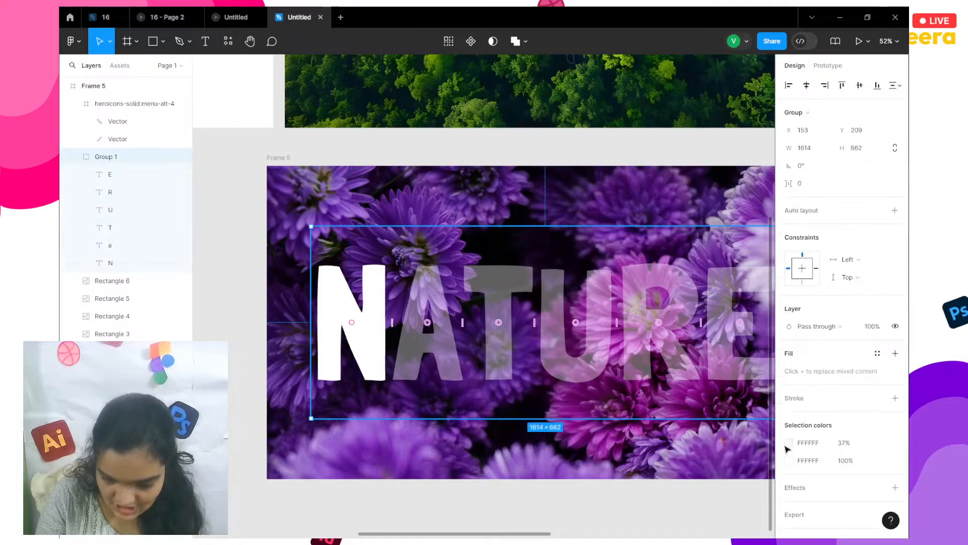
left_click(850, 444)
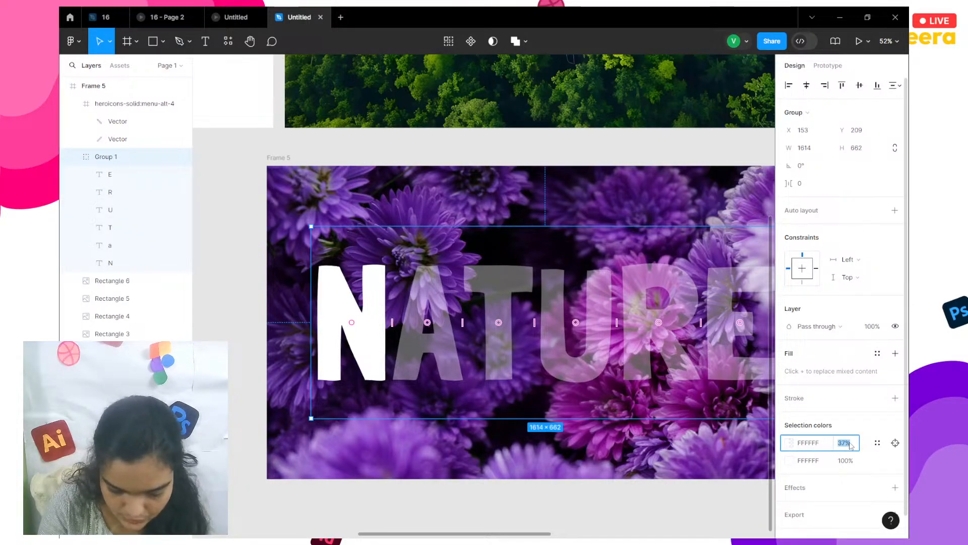
type("45")
key("Return")
type("4")
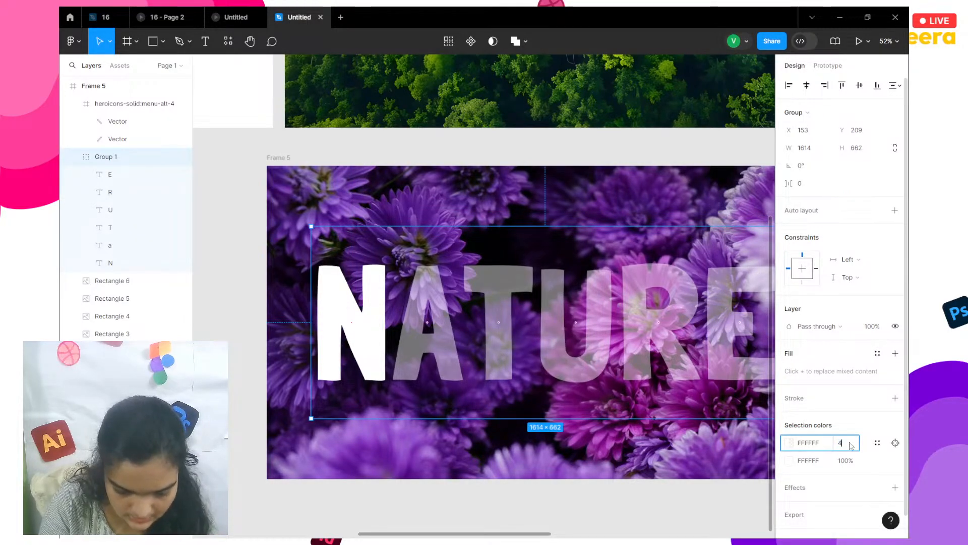
type("6")
key("Return")
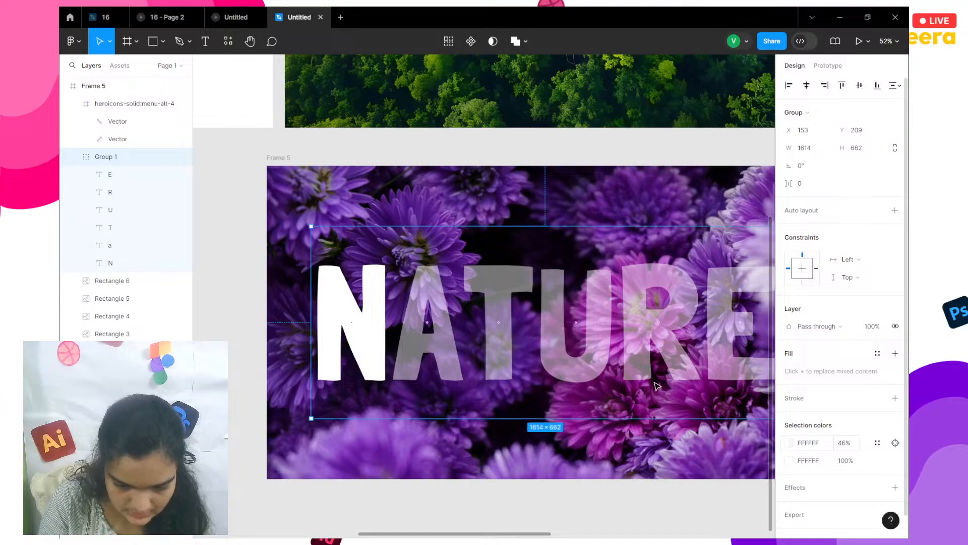
Try an opacity of 47% for the translucent white letters in Frame 5's NATURE group
scroll(655, 386, "down", 3)
scroll(655, 386, "right", 5)
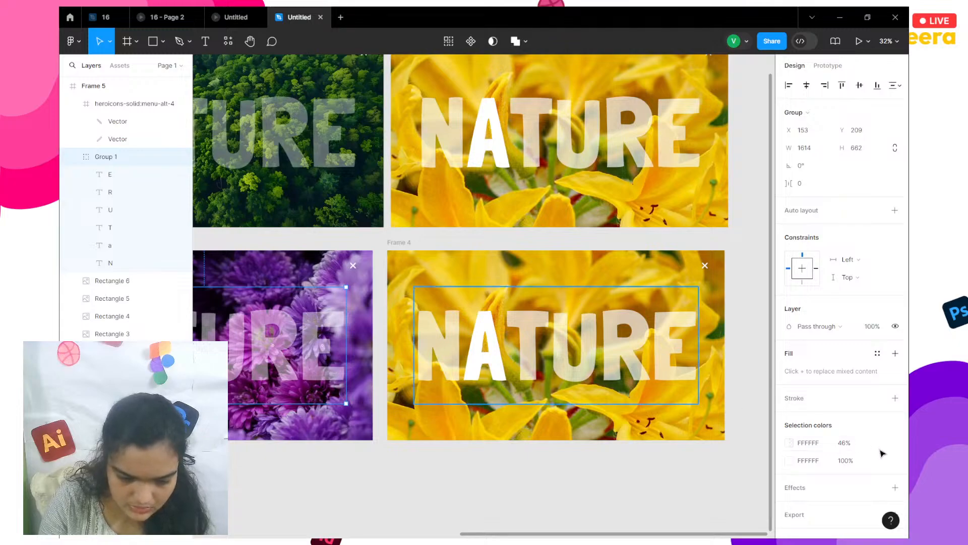
left_click(858, 444)
type("47")
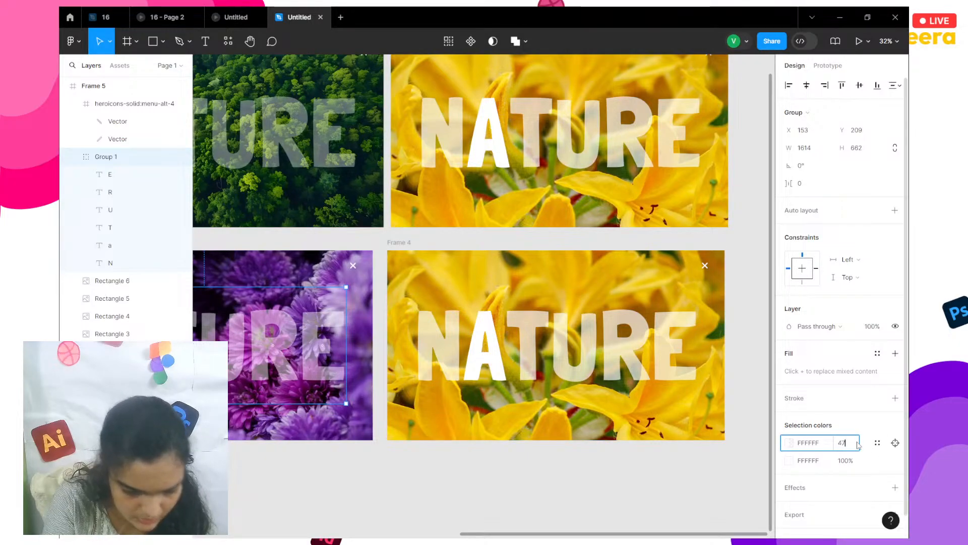
key("Return")
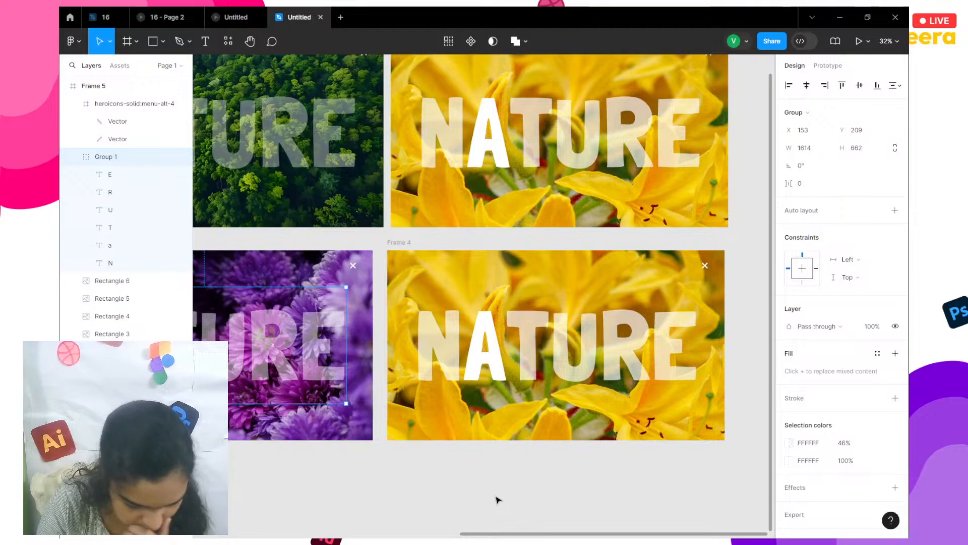
Shrink the yellow flower image, Rectangle 2, in Frame 4 to 881 × 397 behind the first letters of NATURE
left_click(404, 245)
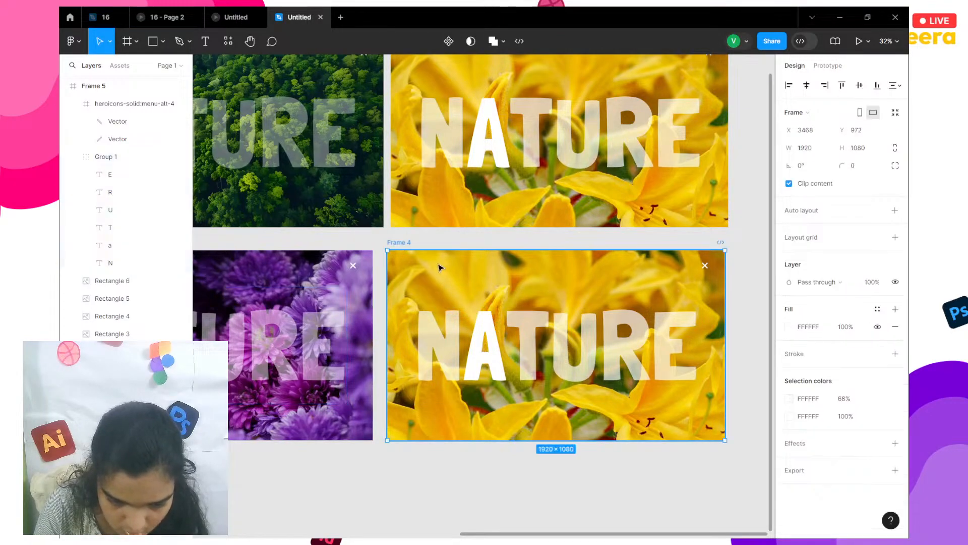
left_click(439, 268)
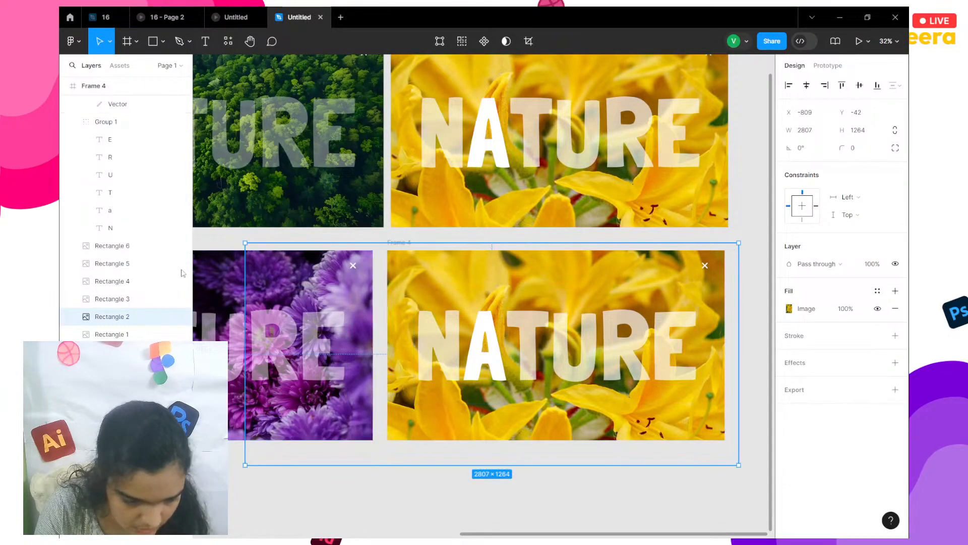
left_click_drag(406, 246, 492, 331)
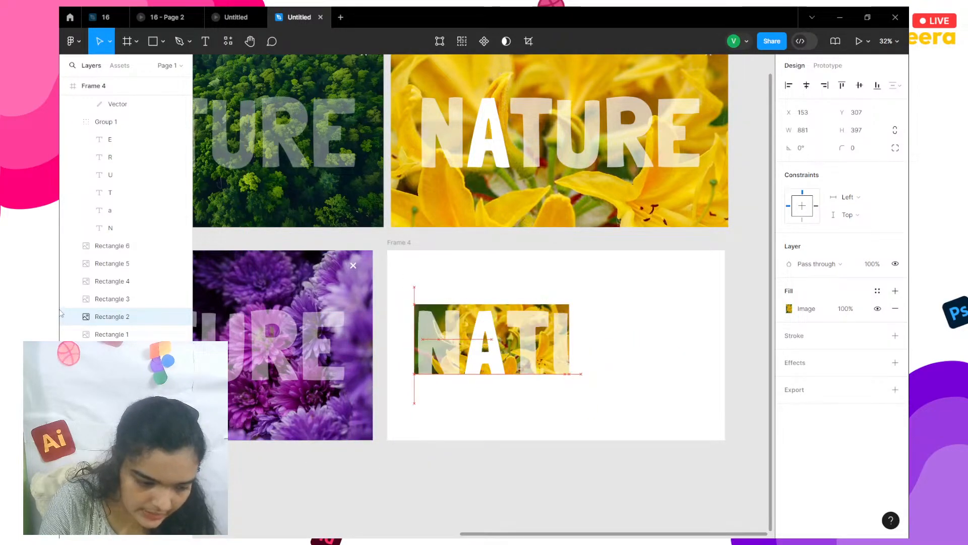
Resize the hidden red berry image, Rectangle 4, in Frame 4 to 1920 × 1080
left_click(116, 281)
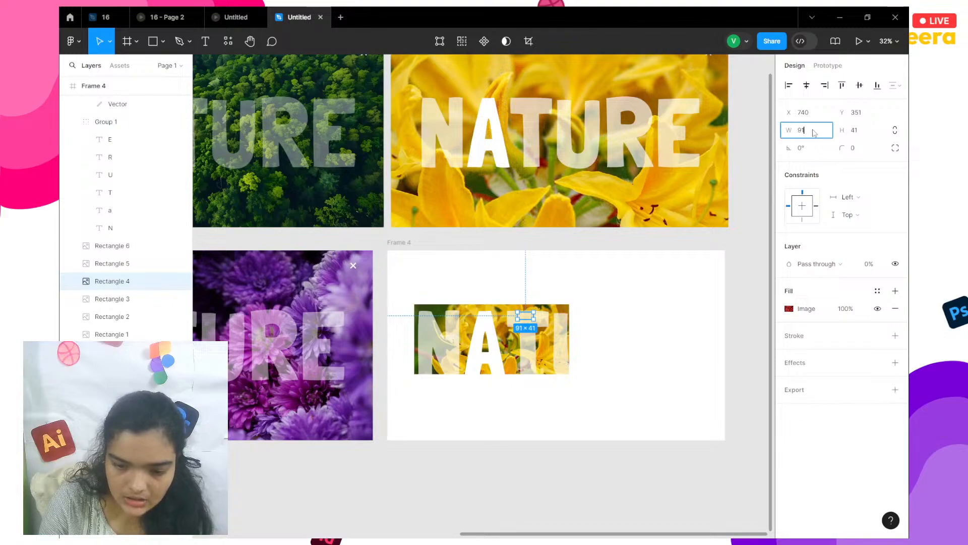
key("Return")
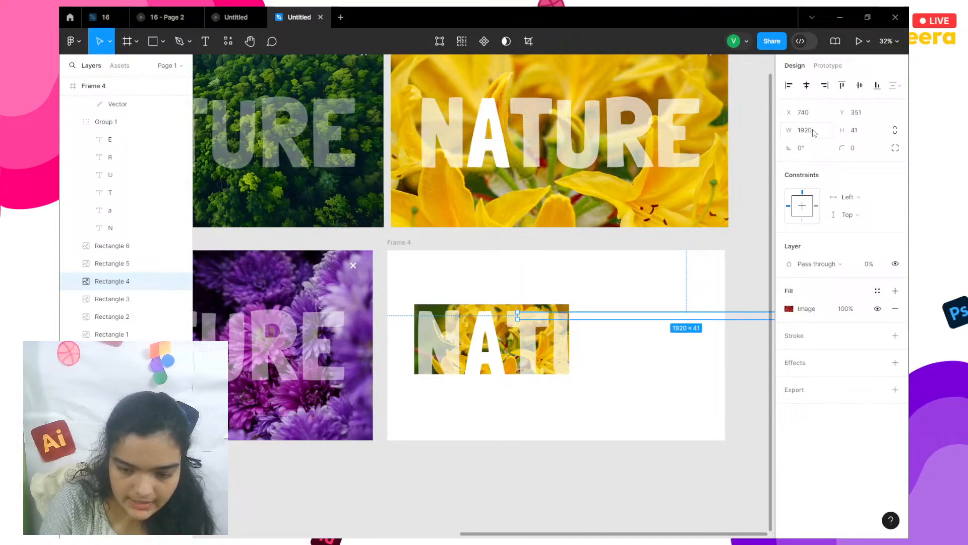
left_click(857, 130)
key("Return")
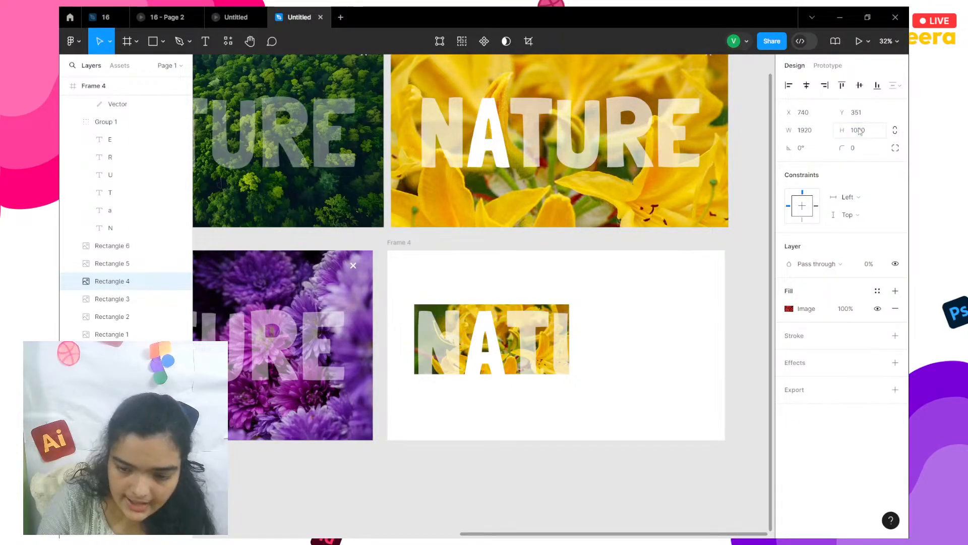
Set Rectangle 4's opacity to 100% and align the berry image with Frame 4 at X 0, Y 0
left_click(807, 86)
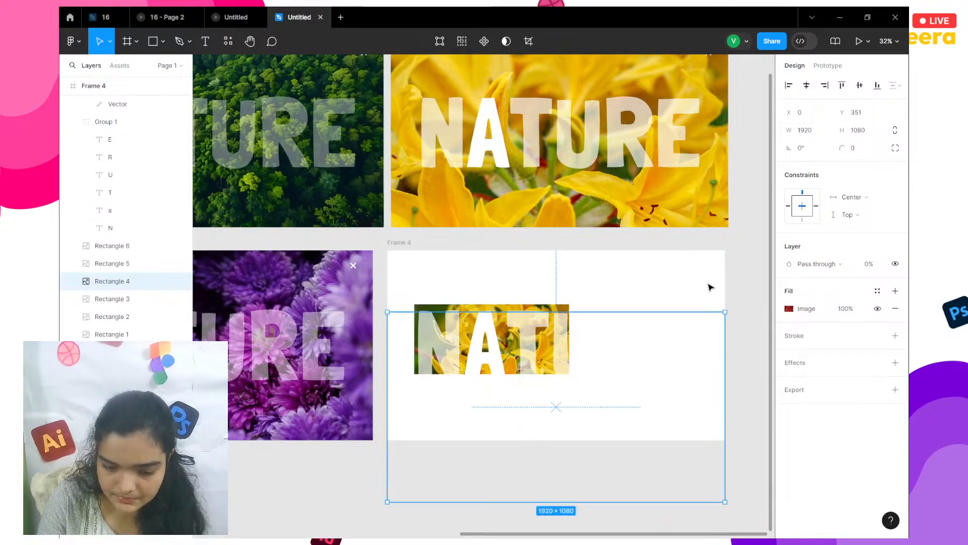
left_click_drag(655, 441, 656, 375)
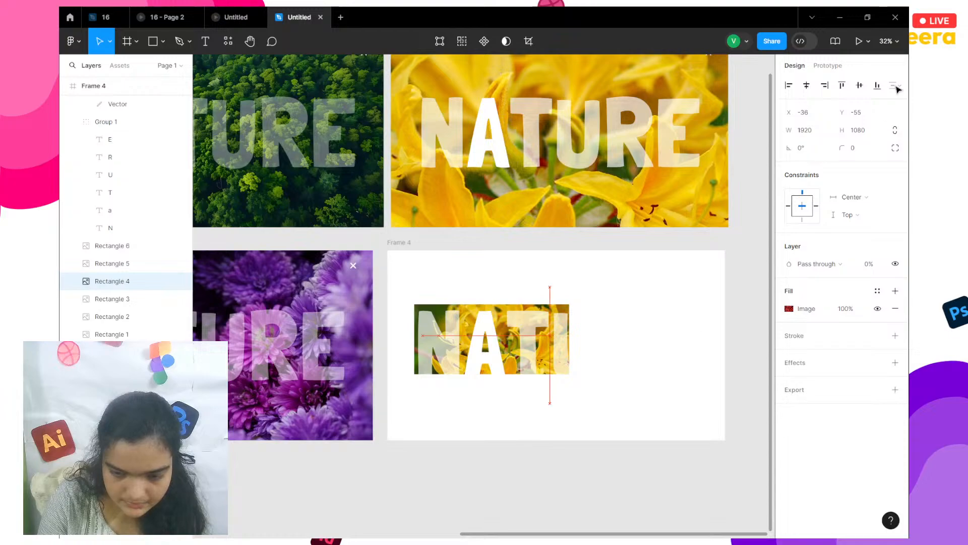
left_click(860, 85)
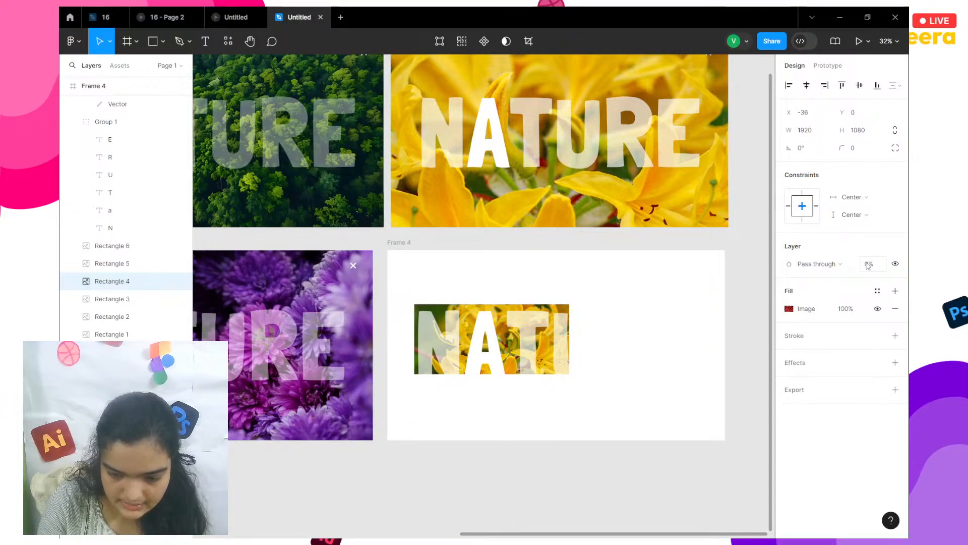
key("Escape")
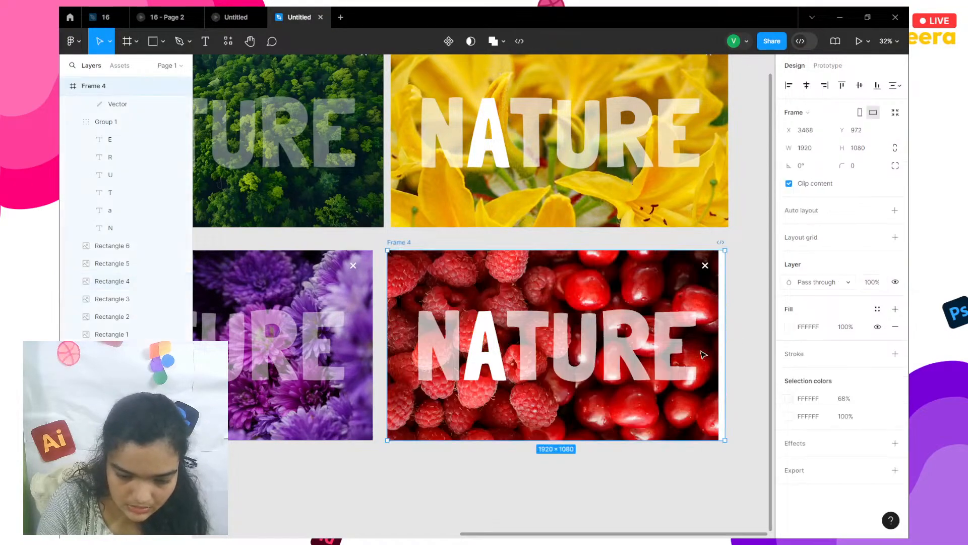
left_click(619, 276)
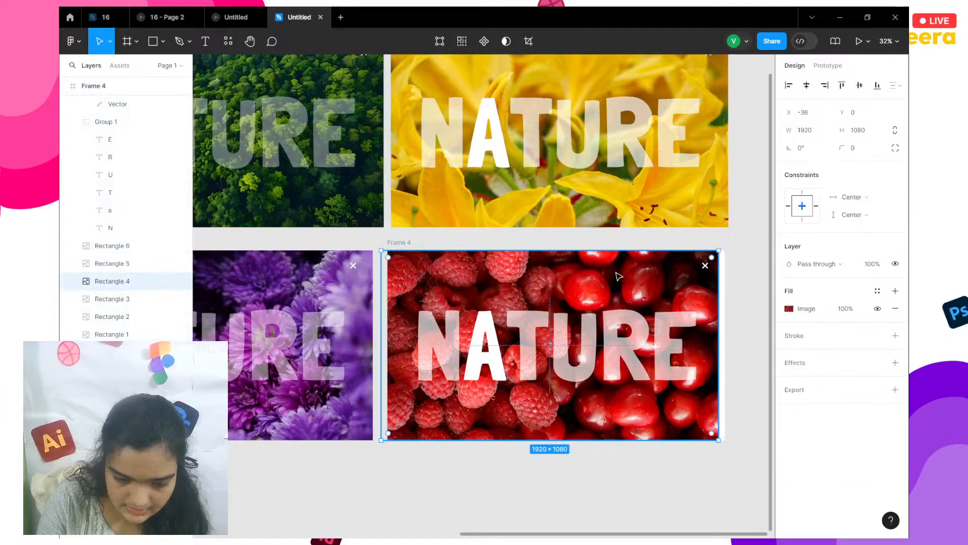
left_click_drag(625, 276, 624, 276)
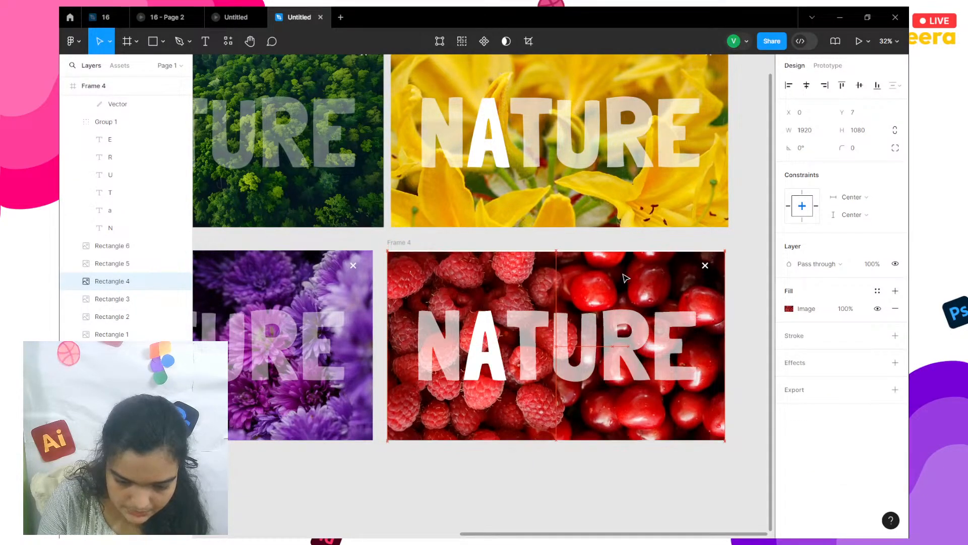
left_click(859, 86)
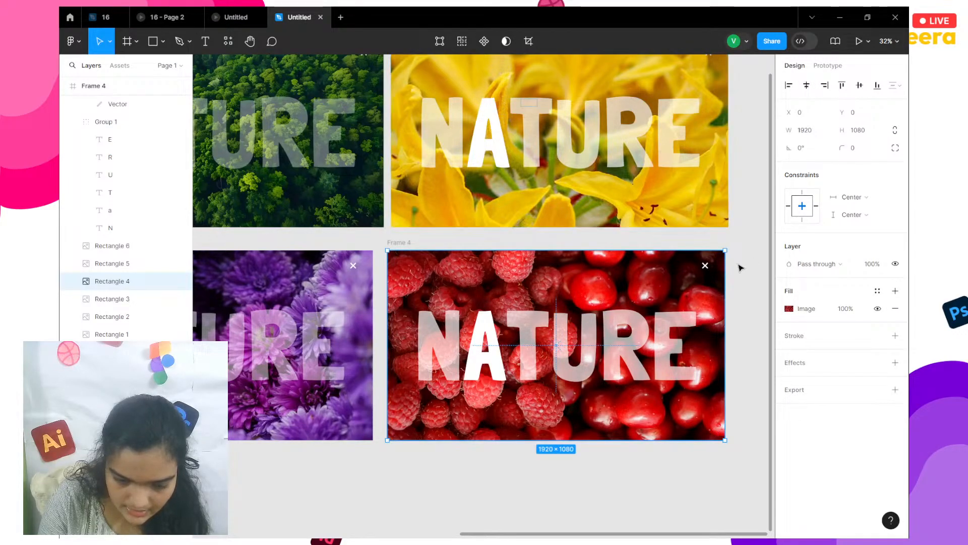
Enlarge Rectangle 4 to about 4127 × 2322 and position it so raspberries fill all of Frame 4
left_click_drag(724, 267, 684, 340)
scroll(687, 346, "left", 5)
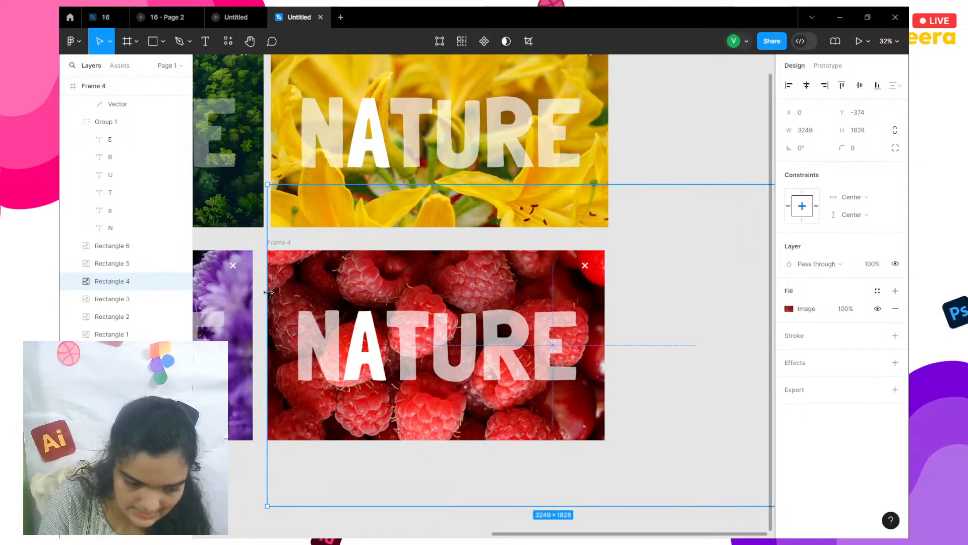
left_click_drag(268, 292, 232, 286)
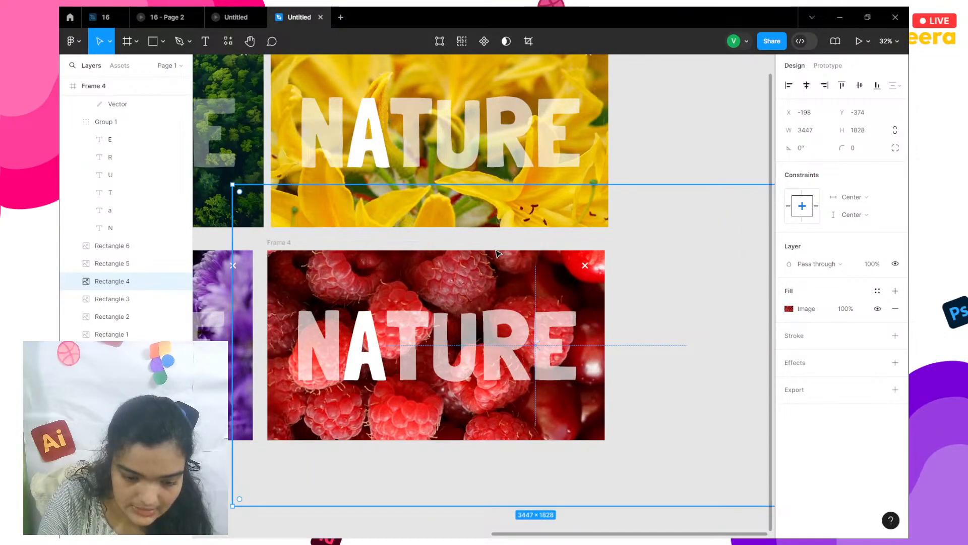
key("ctrl+z")
left_click_drag(578, 188, 633, 99)
left_click_drag(437, 400, 515, 431)
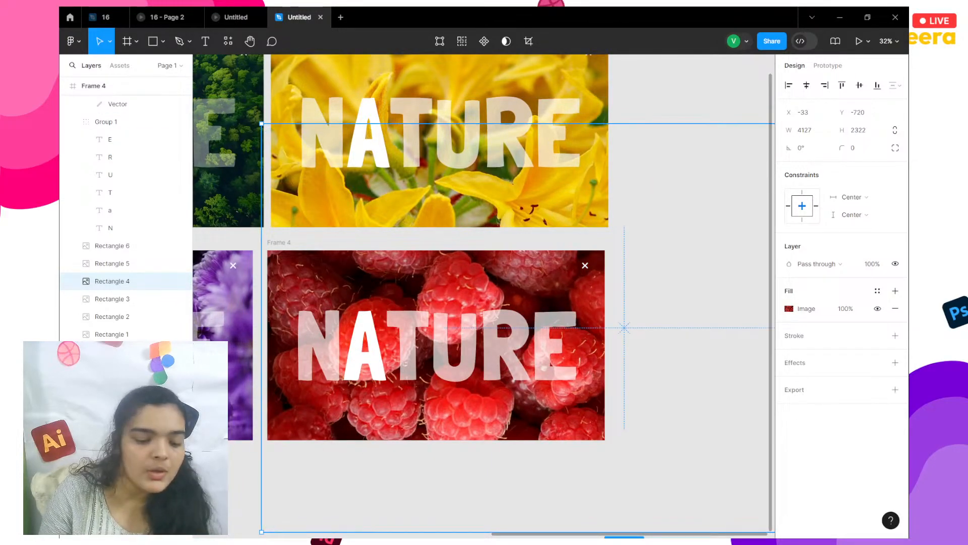
left_click(368, 444)
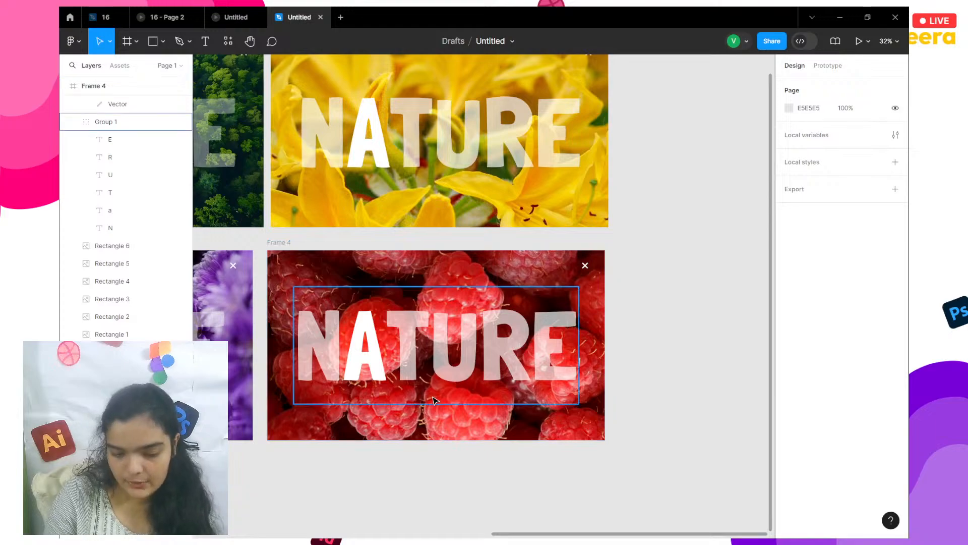
Select Frame 4's NATURE group and lower the opacity of its translucent white letters to 45%
scroll(433, 400, "up", 1)
scroll(433, 399, "left", 4)
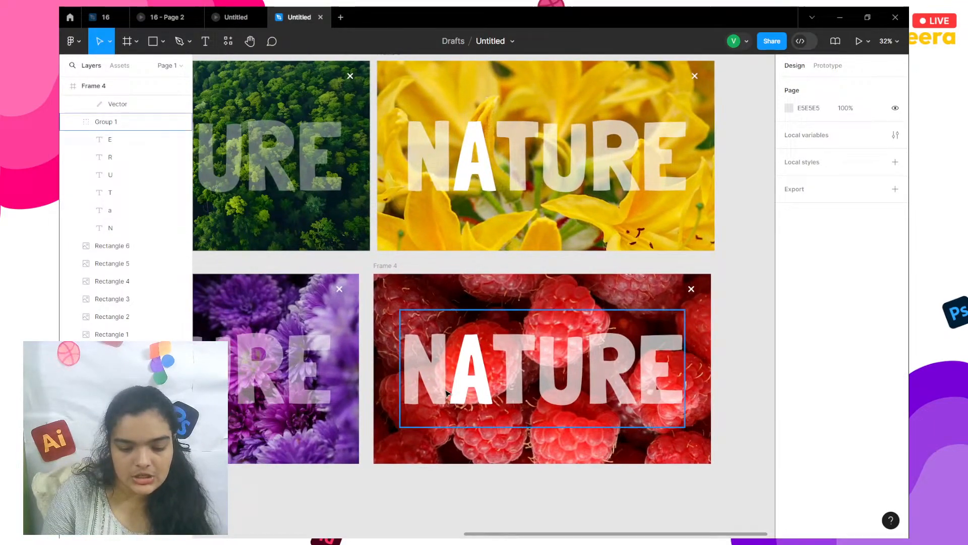
double_click(446, 392)
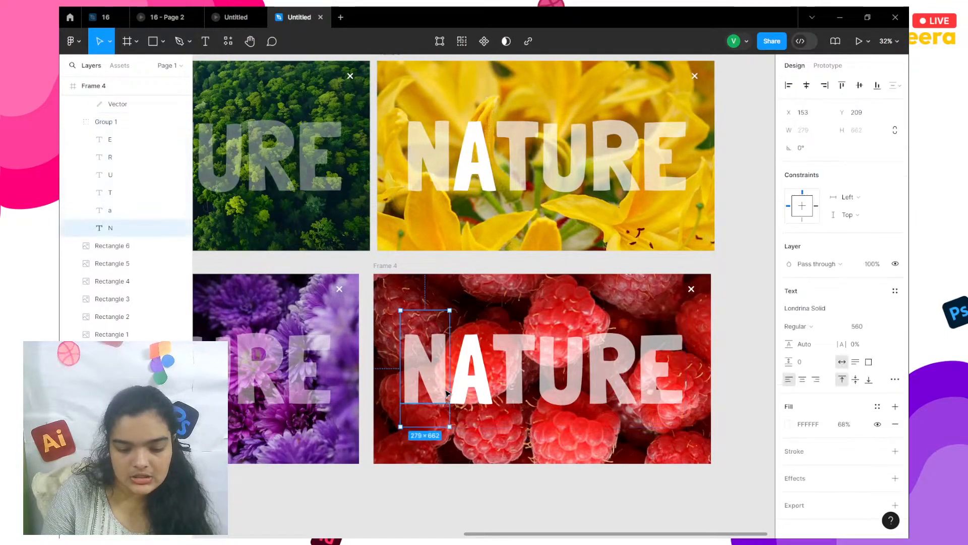
left_click(612, 365)
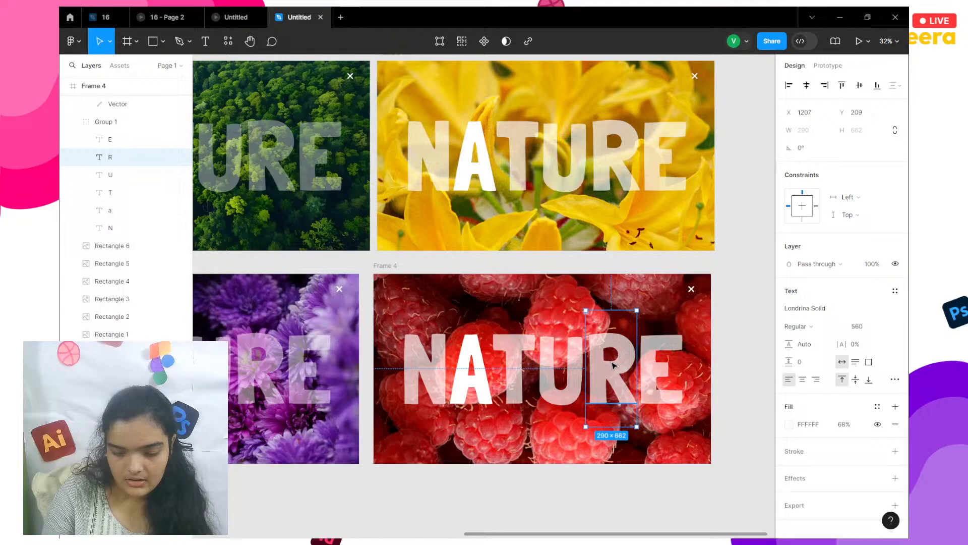
left_click(730, 350)
left_click(667, 345)
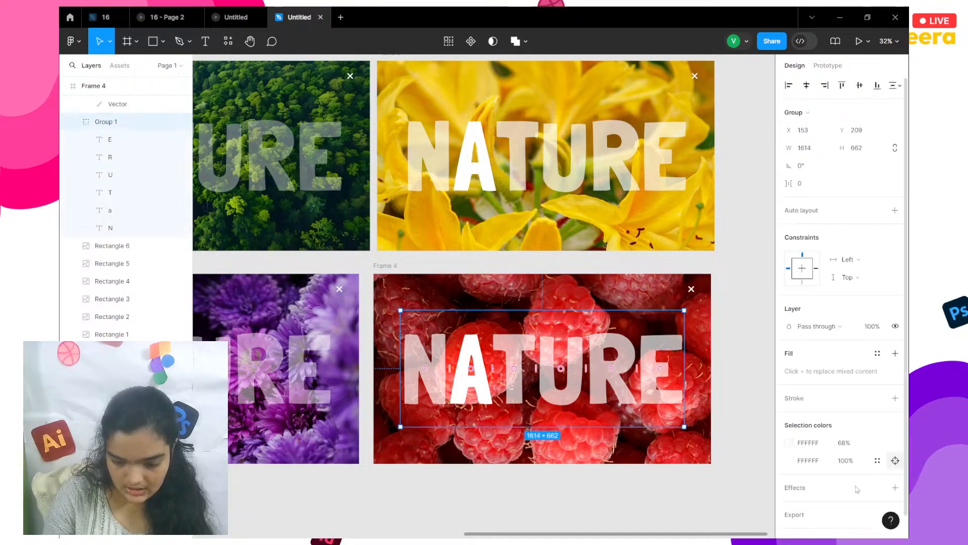
left_click(848, 442)
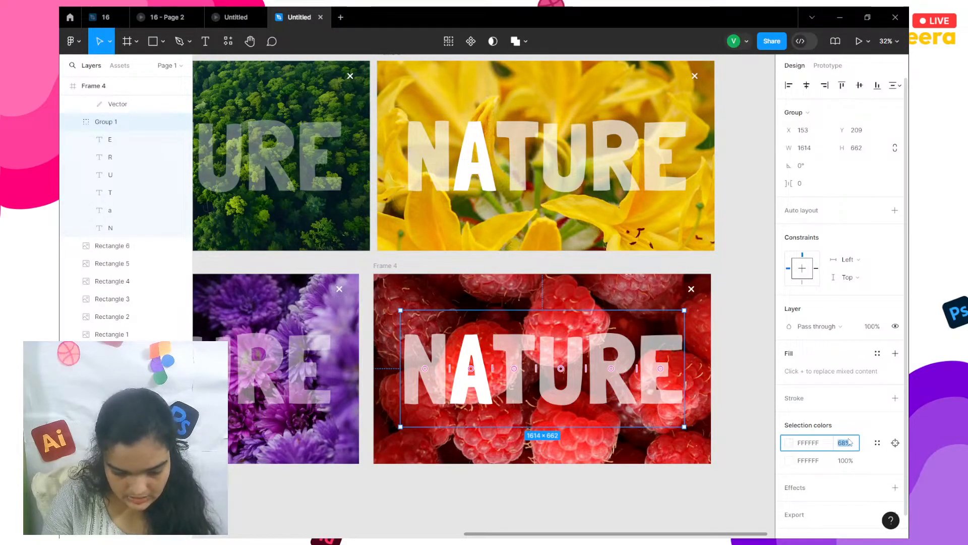
type("32")
key("Return")
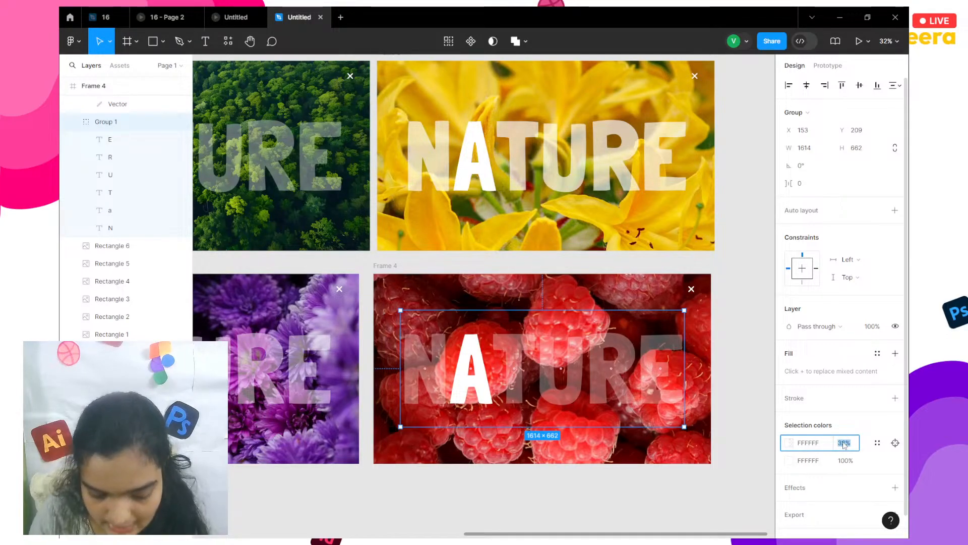
key("Return")
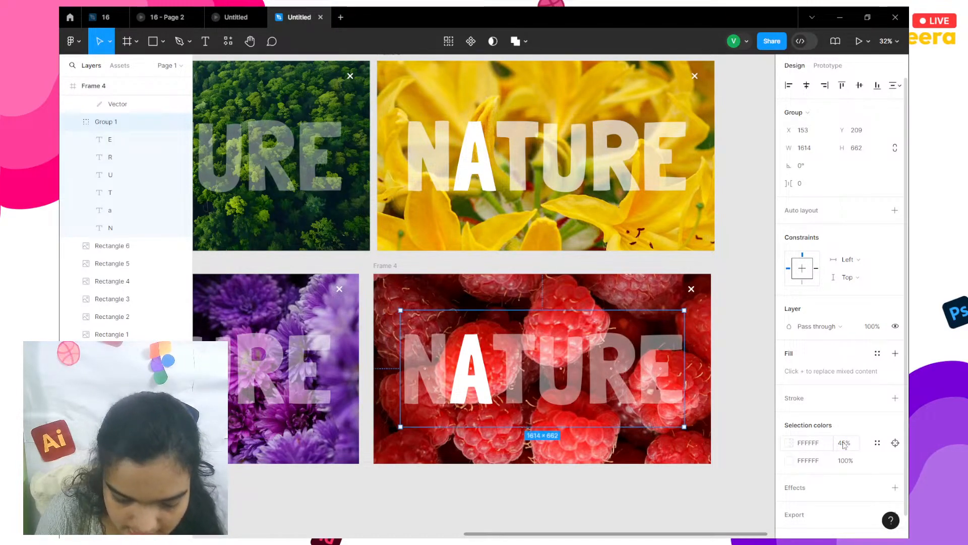
Try 50% opacity for the translucent white letters in Frame 4's NATURE group, and settle on 48%
left_click(844, 444)
type("50")
key("Return")
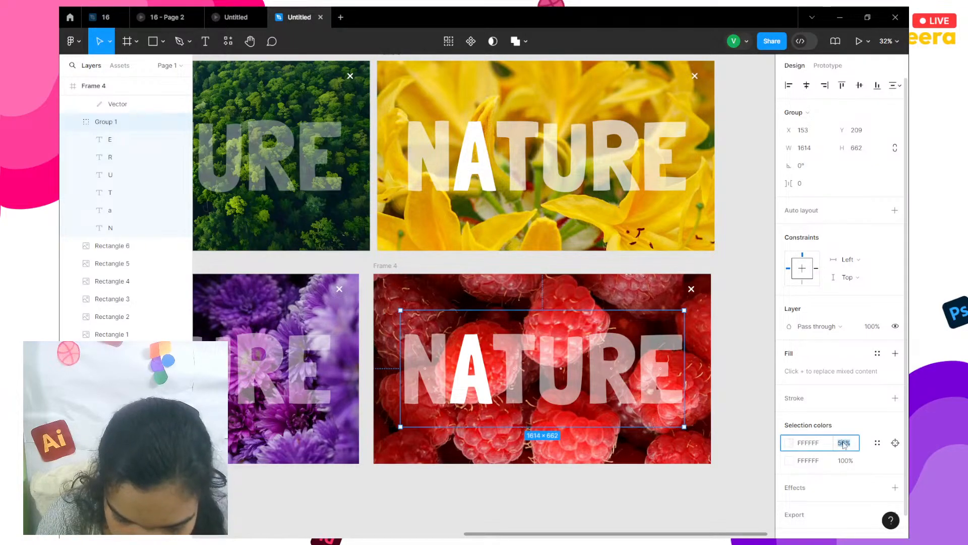
key("Return")
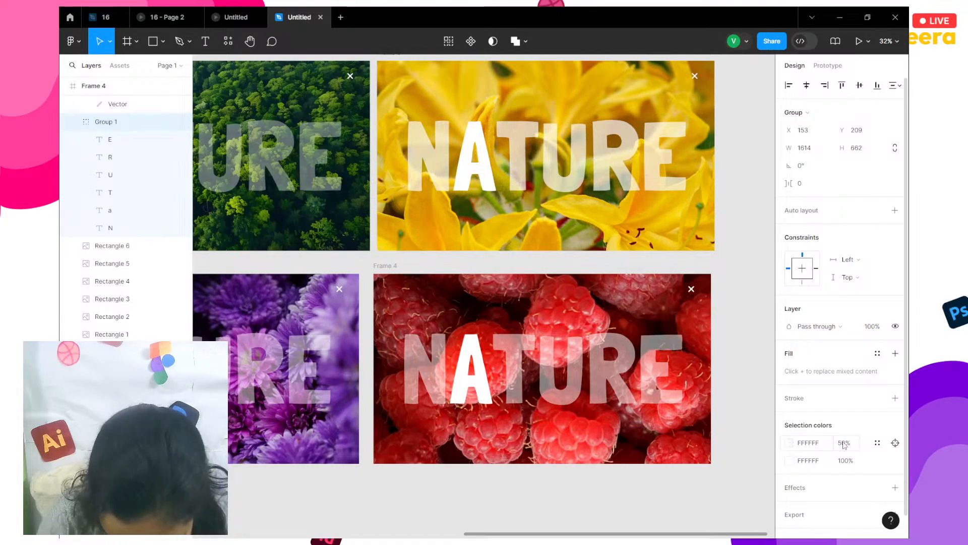
left_click(844, 444)
type("10")
key("Return")
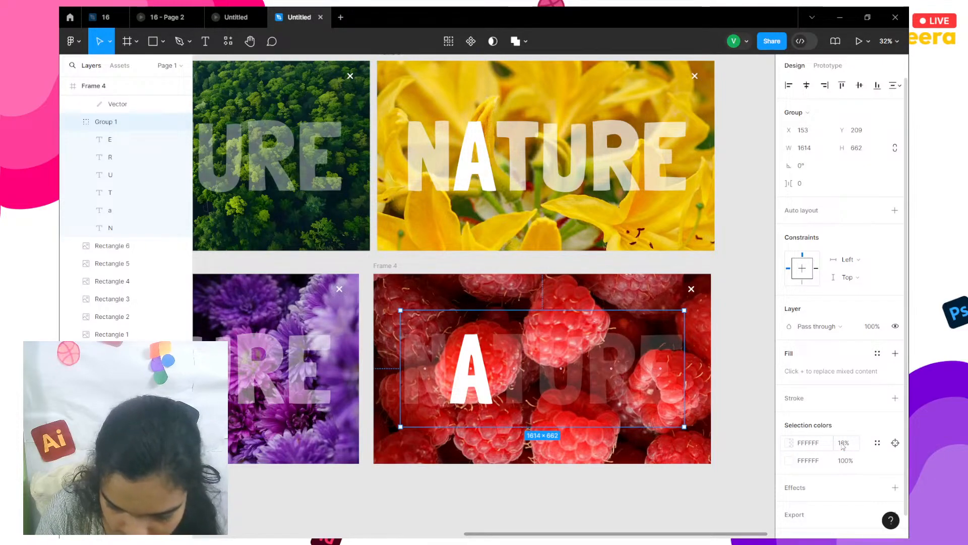
left_click(843, 444)
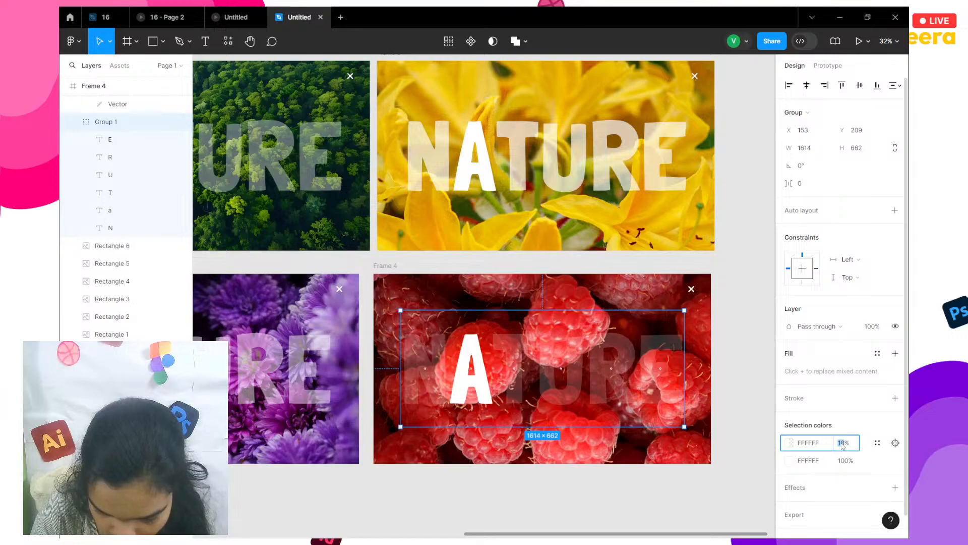
key("Return")
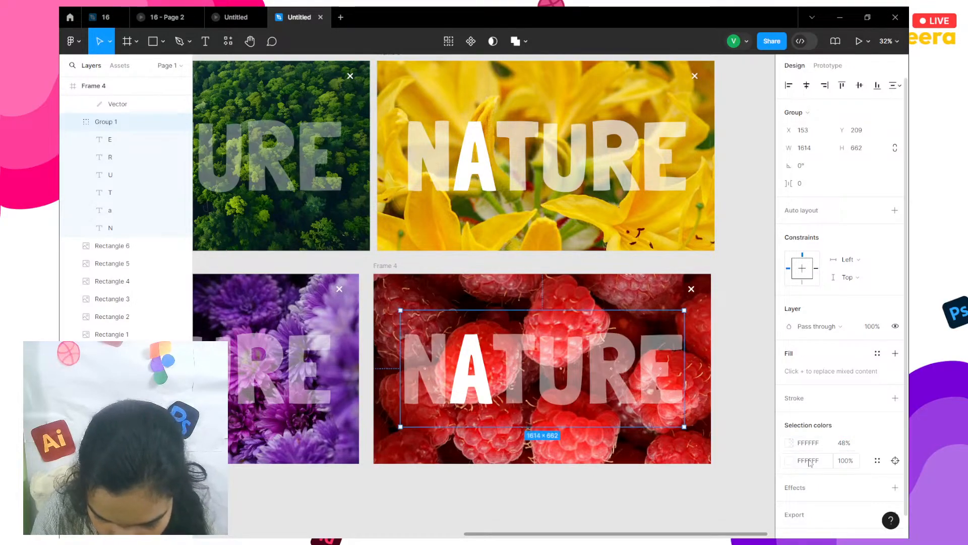
Set the fill opacity of the solid white letter A in Frame 4 to 48%
double_click(469, 347)
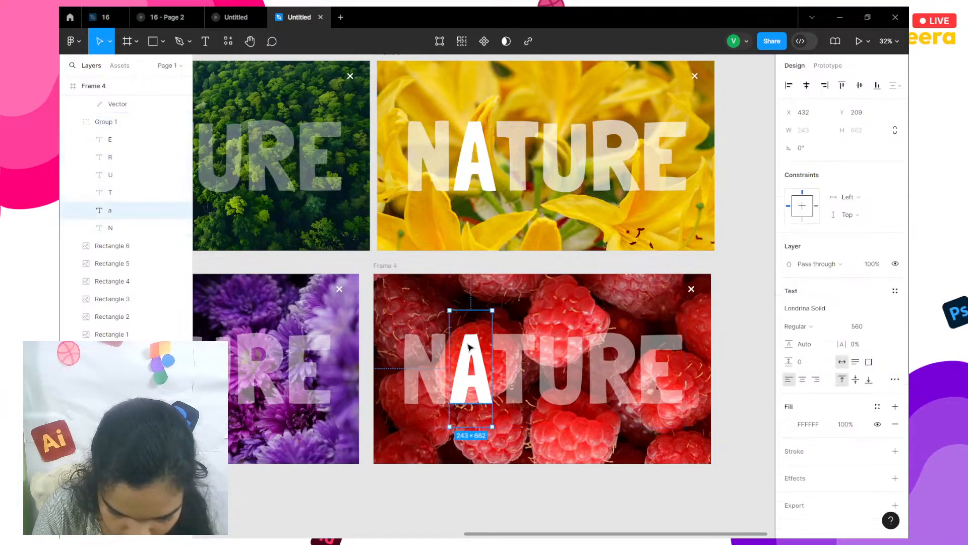
left_click(847, 428)
type("48")
key("Return")
Make the letter U in Frame 4's NATURE text solid white with a fill opacity of 100%
left_click(573, 372)
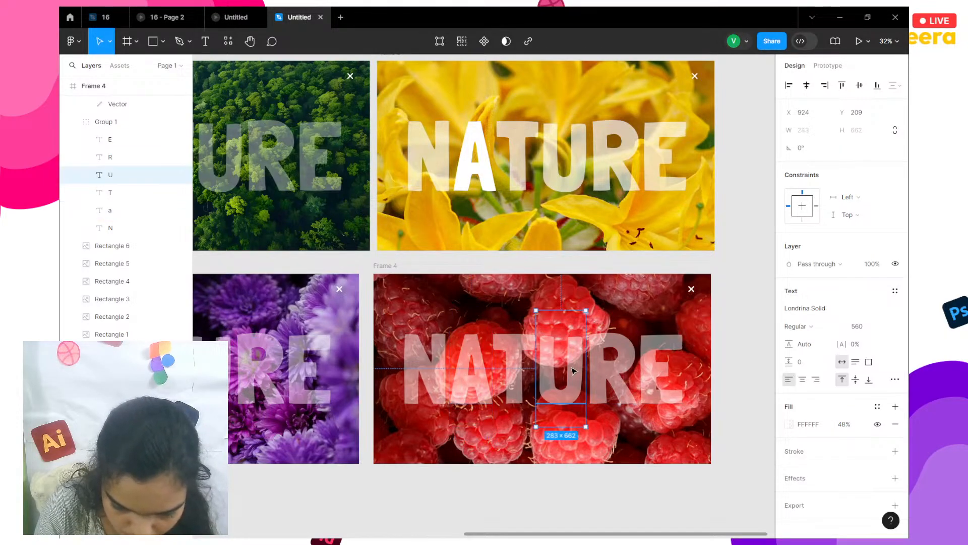
left_click(847, 426)
type("10")
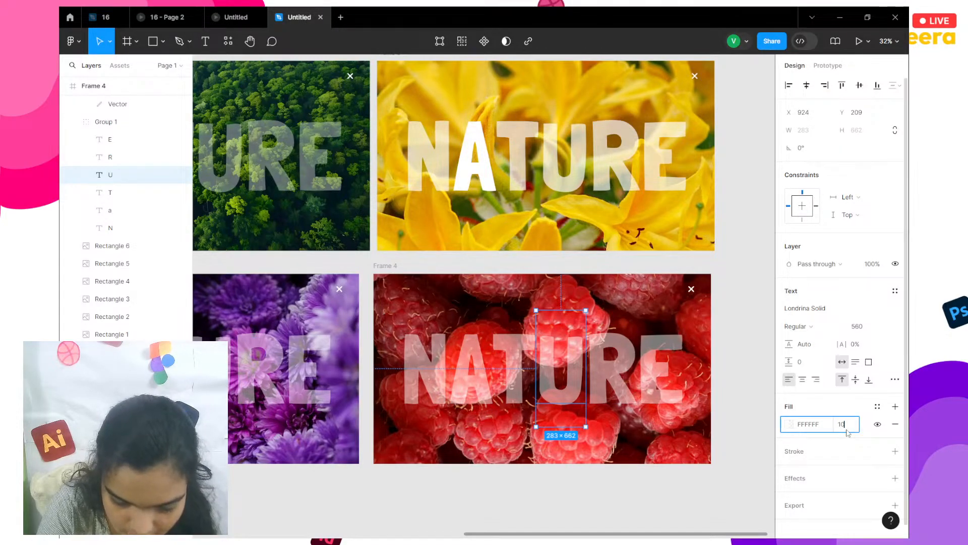
type("0")
key("Return")
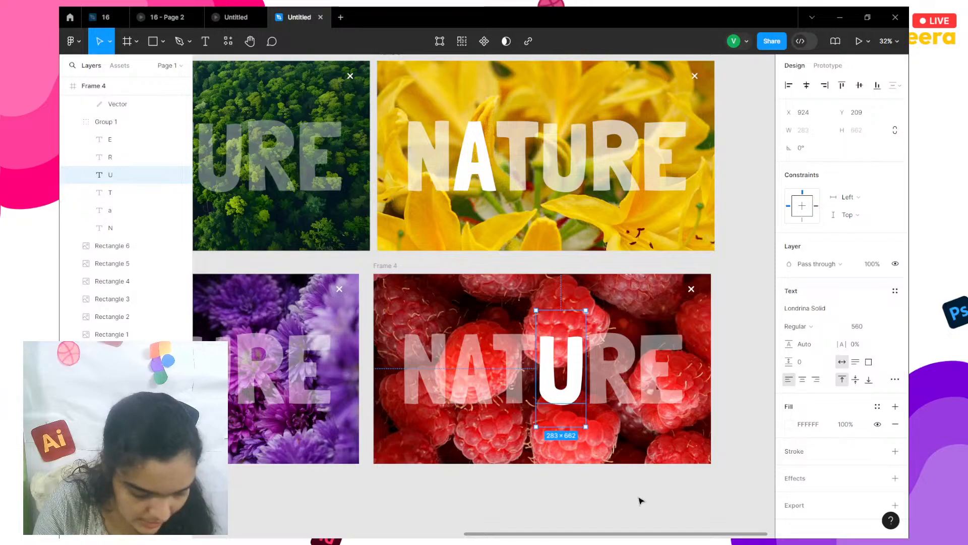
left_click(641, 500)
Make the letter U in Frame 5's NATURE text solid white by raising its fill opacity to 100%
scroll(640, 501, "left", 3)
scroll(641, 500, "down", 4)
scroll(641, 500, "down", 3)
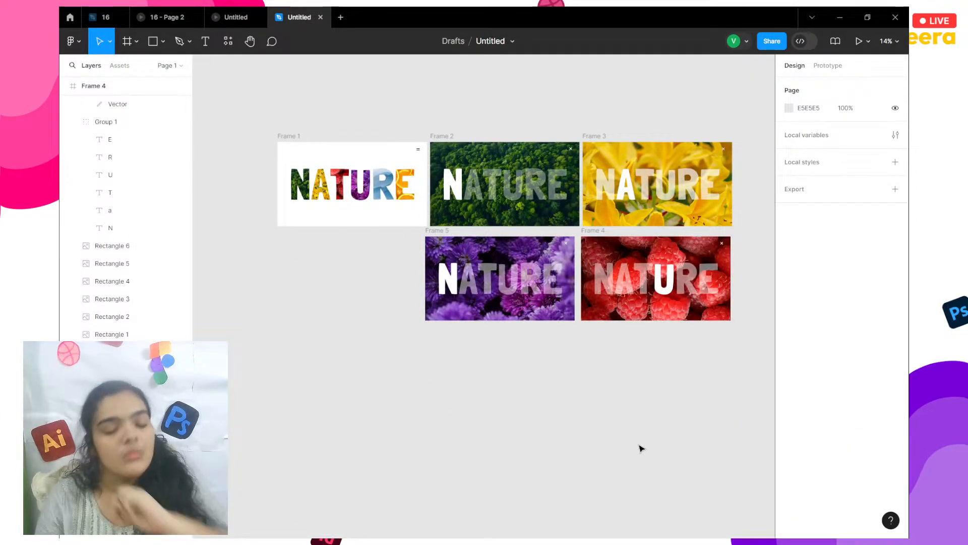
left_click_drag(760, 335, 398, 238)
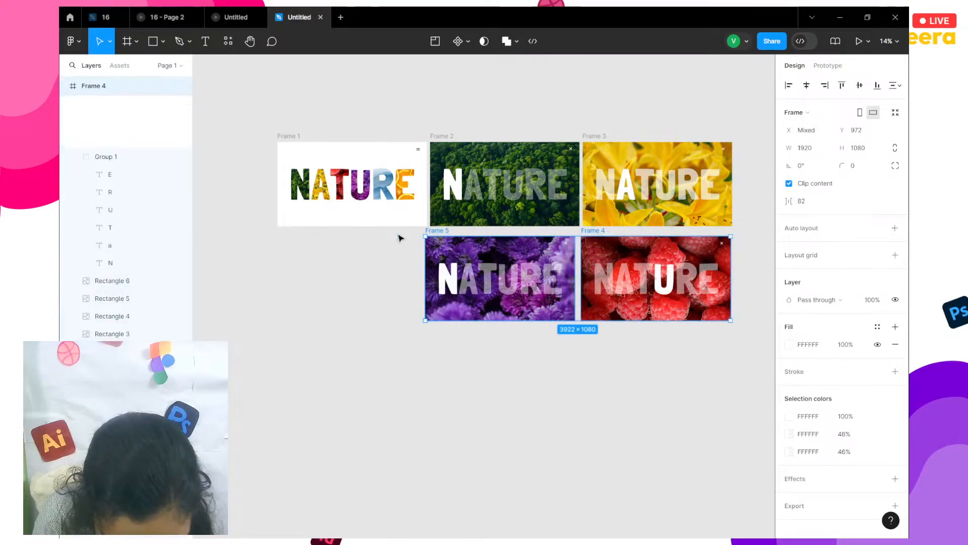
left_click(353, 193)
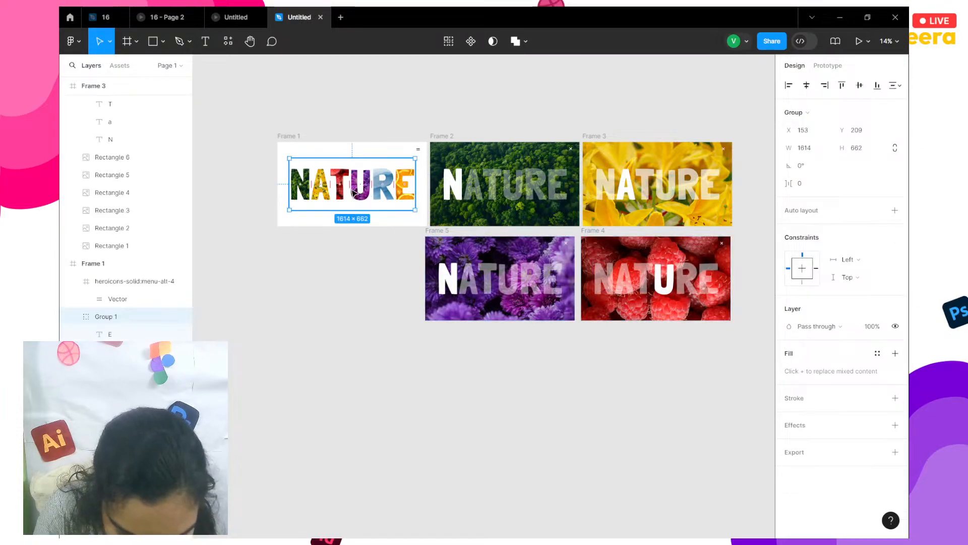
left_click(495, 279)
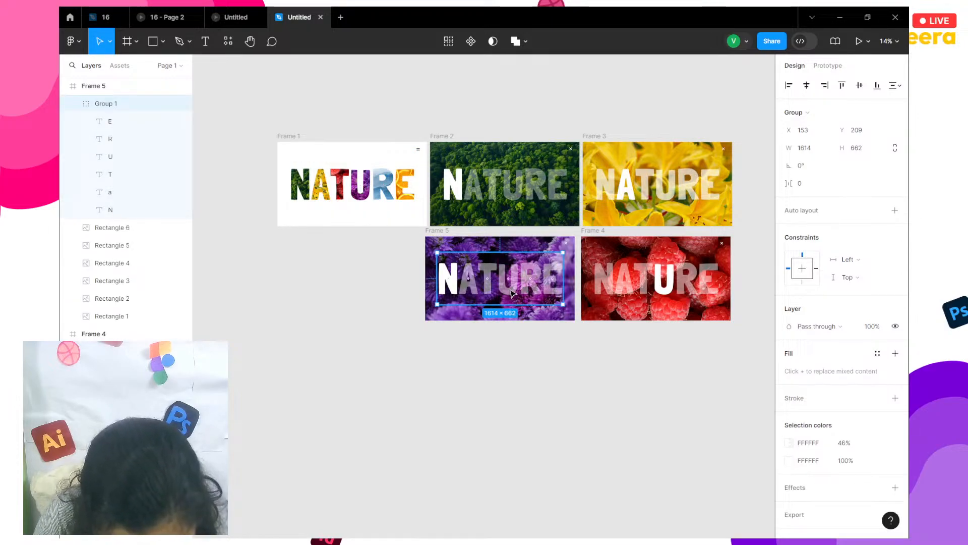
double_click(512, 293)
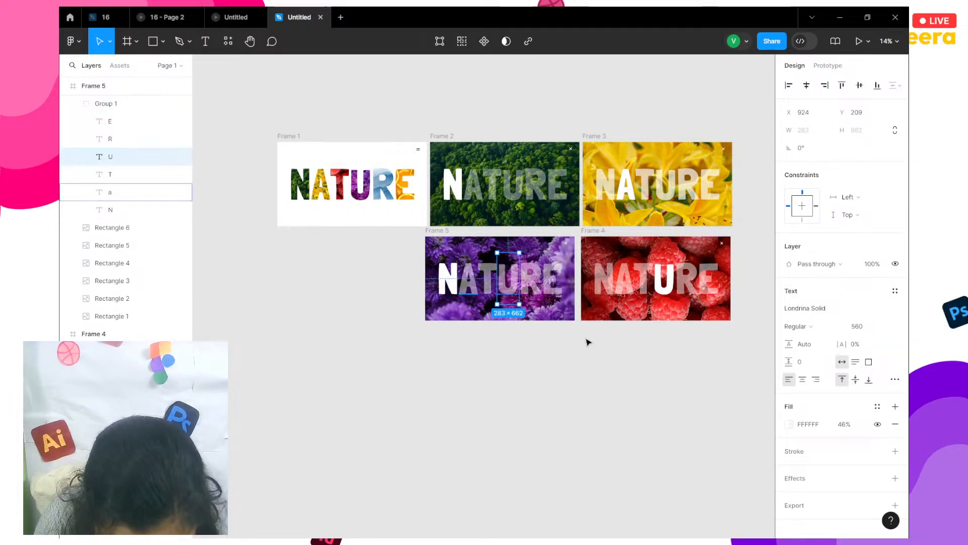
left_click(789, 424)
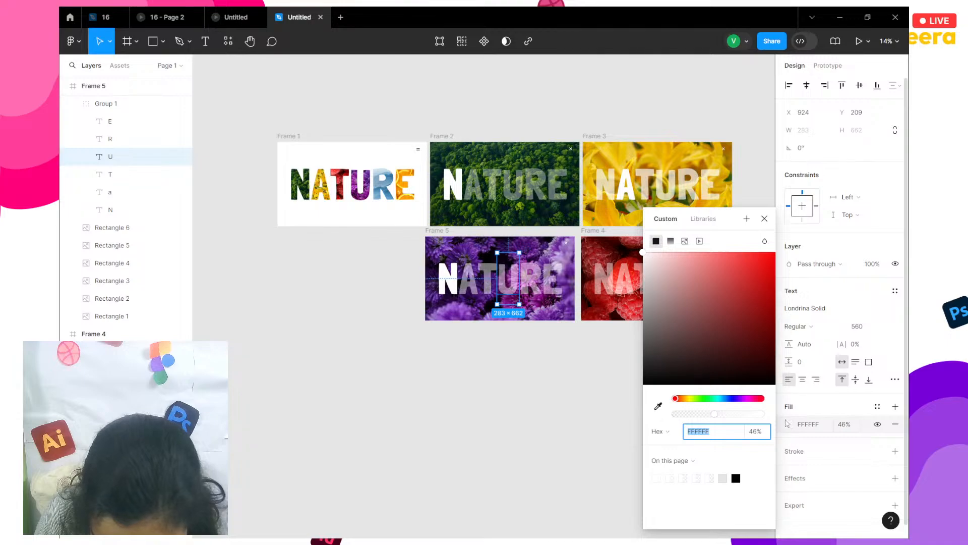
left_click(526, 222)
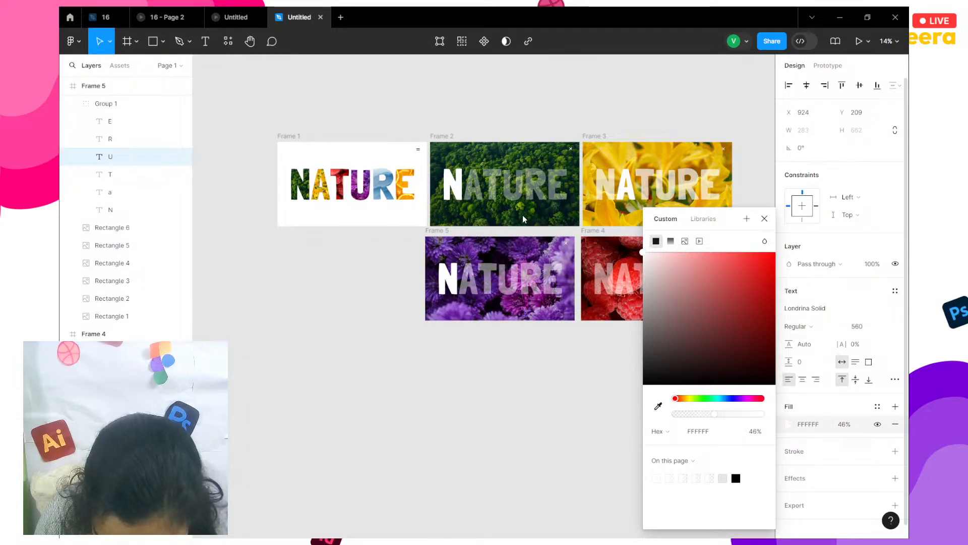
left_click_drag(715, 413, 799, 416)
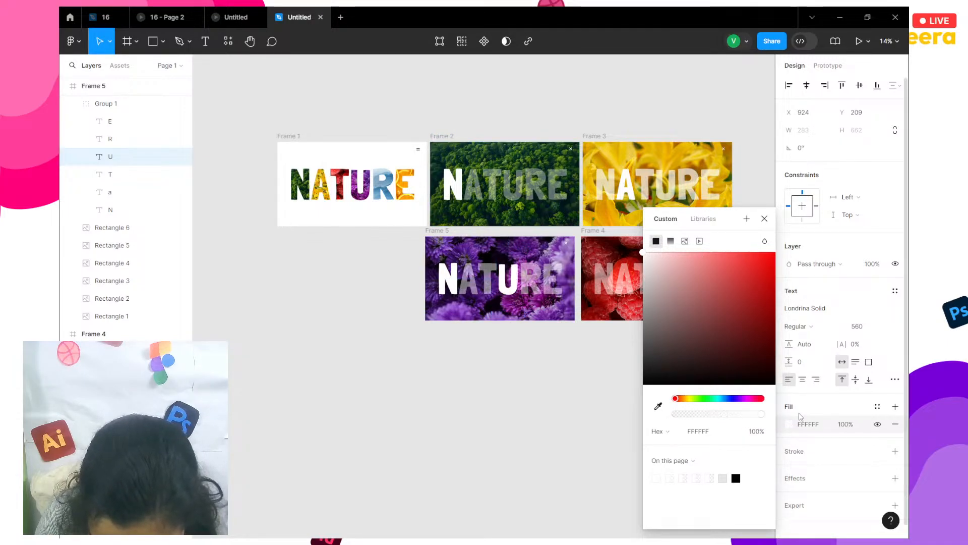
Set the fill opacity of the solid white letter N in Frame 5 to 46%
left_click(443, 266)
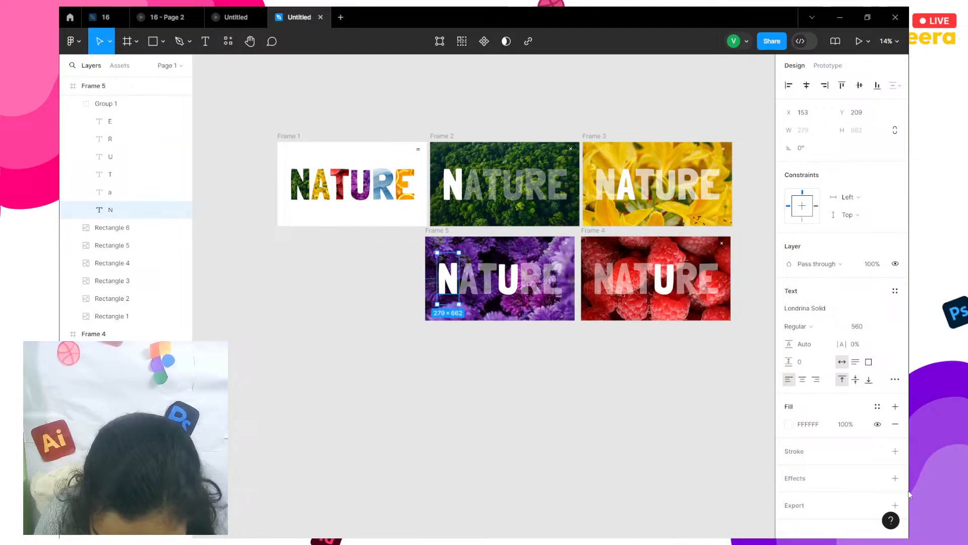
left_click(845, 423)
type("46")
key("Return")
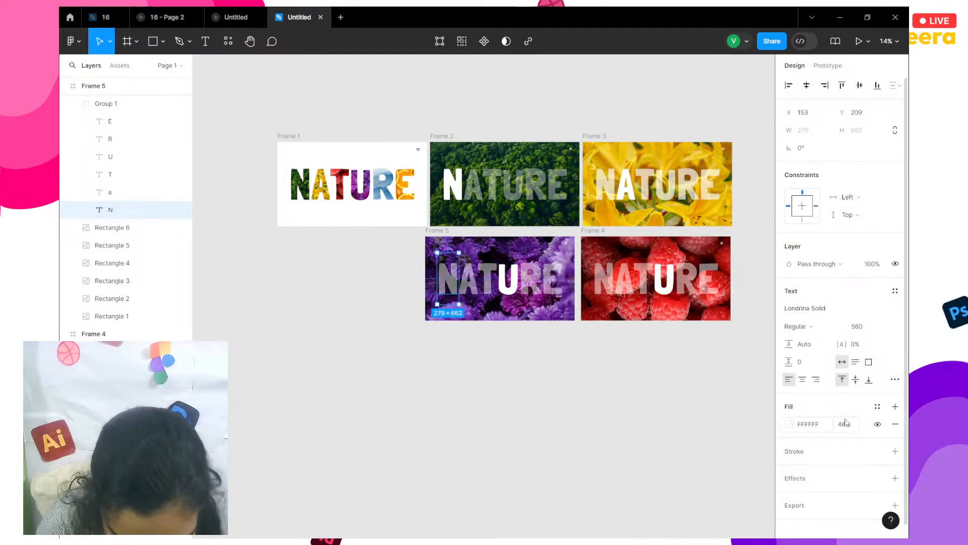
Set the fill opacity of the letter T in Frame 4's NATURE text to 100%
left_click(648, 285)
left_click(648, 285)
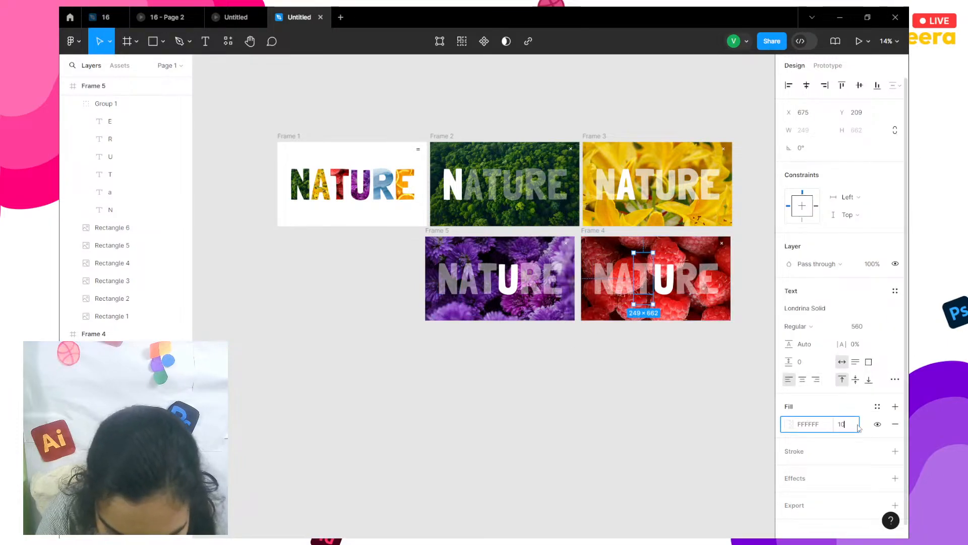
key("Return")
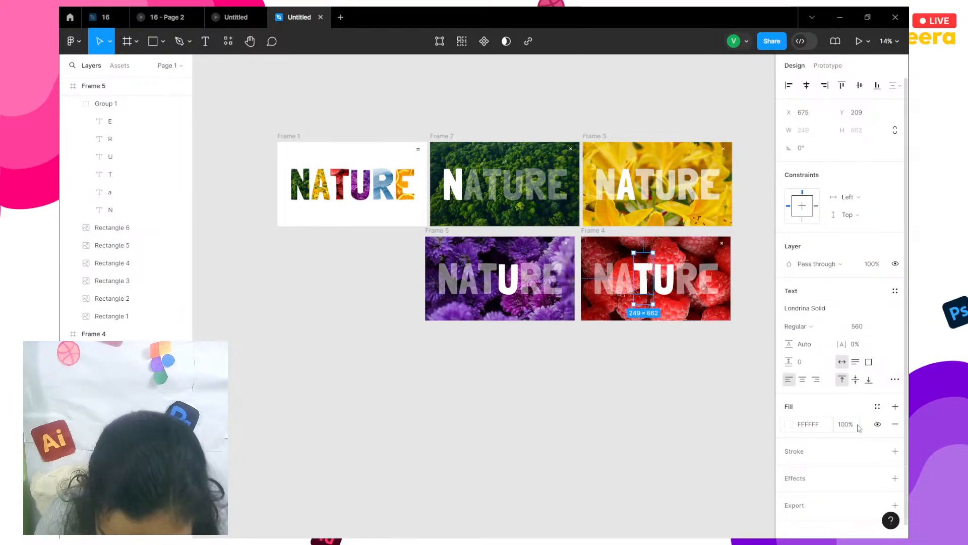
Set the fill opacity of the letter U in Frame 4's NATURE text to 48%
double_click(663, 279)
left_click(847, 425)
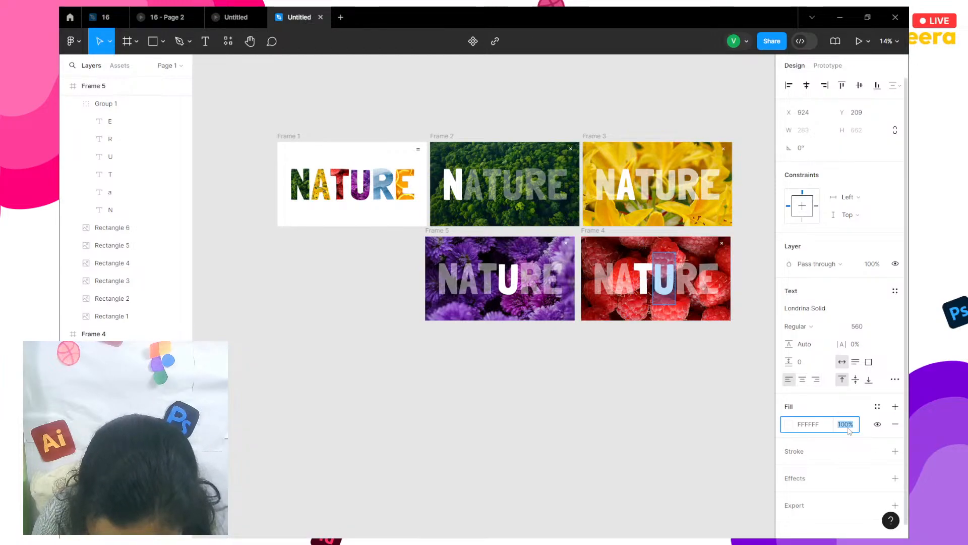
type("48")
key("Return")
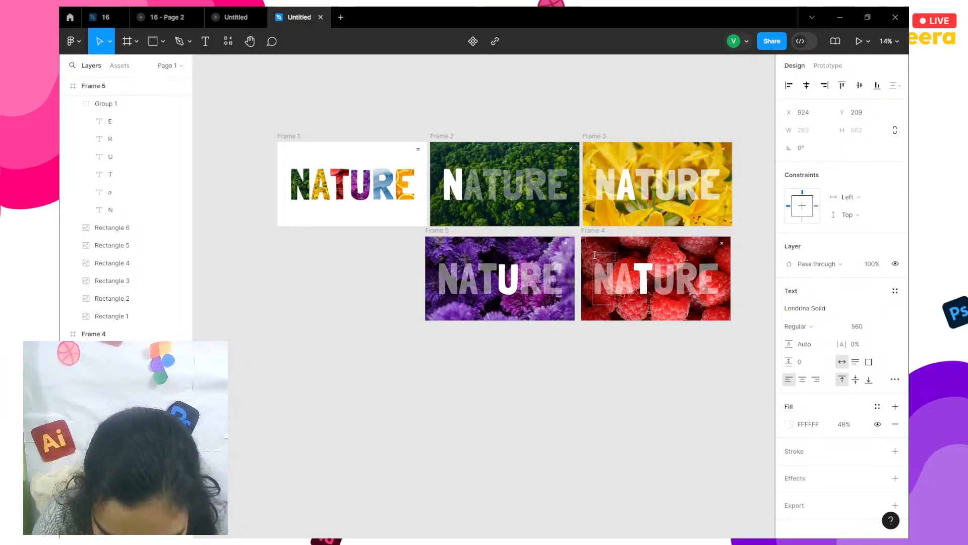
Move Frame 4 up into the first row of frames, directly after Frame 3
scroll(672, 351, "right", 5)
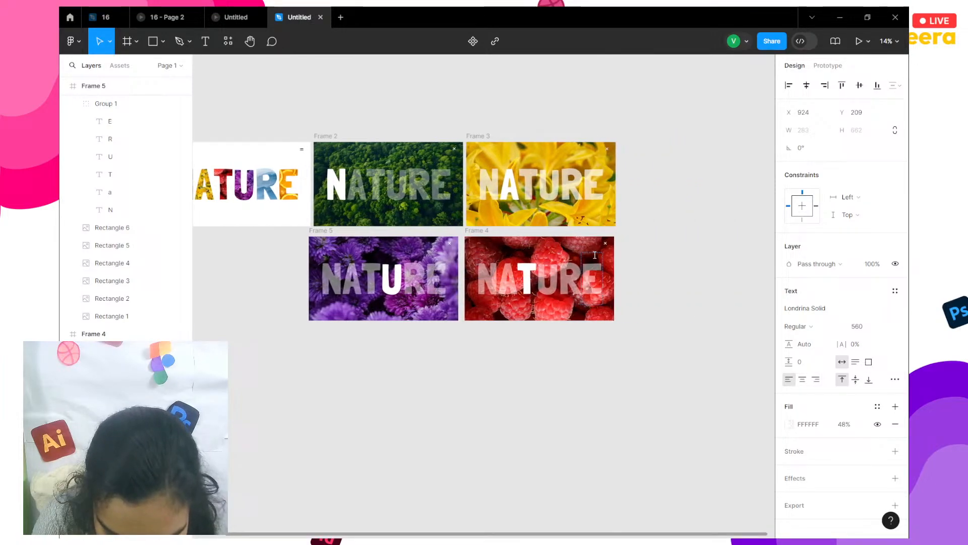
left_click(472, 235)
left_click_drag(472, 234, 641, 155)
left_click(323, 220)
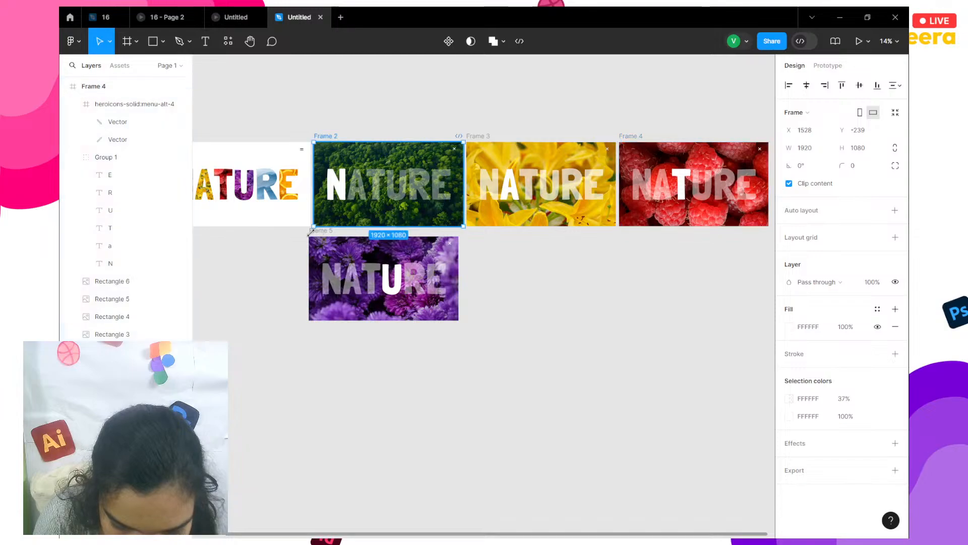
left_click(380, 268)
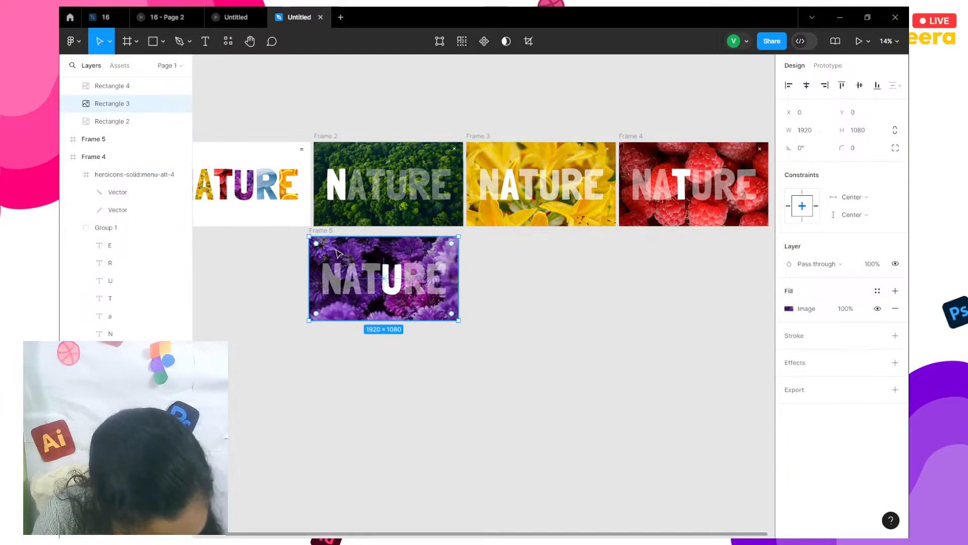
left_click_drag(380, 268, 658, 194)
key("ctrl+z")
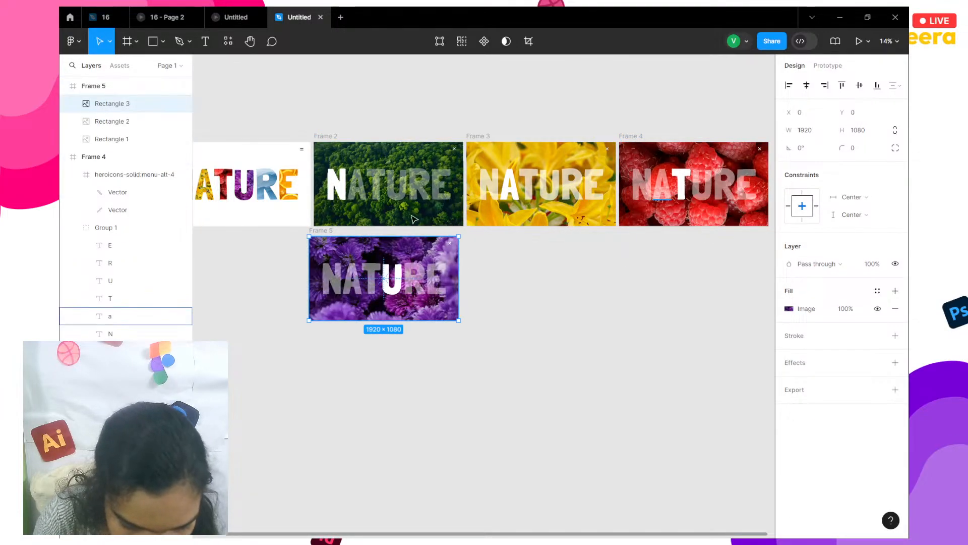
Move Frame 5 to the end of the first row of frames, beside Frame 4
left_click(331, 232)
scroll(331, 232, "down", 5)
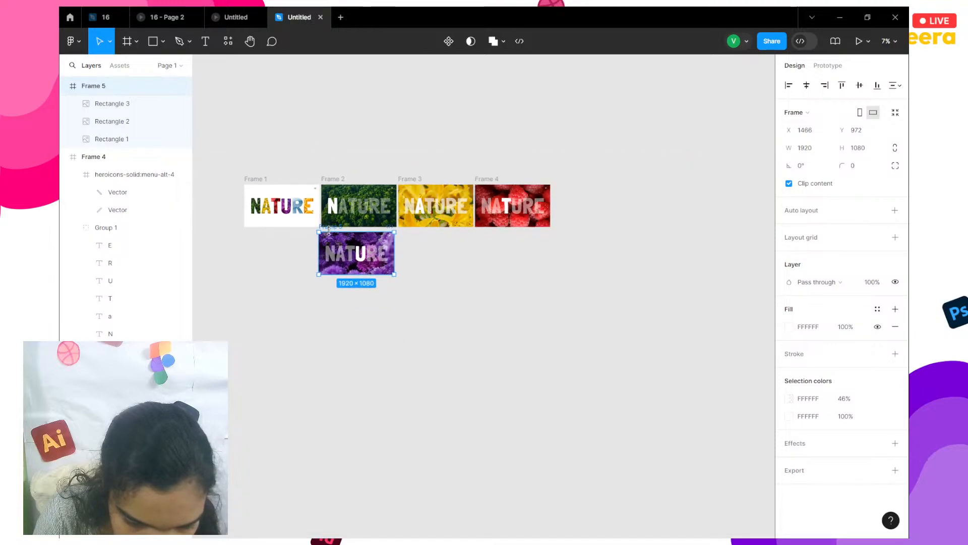
left_click_drag(532, 217, 567, 199)
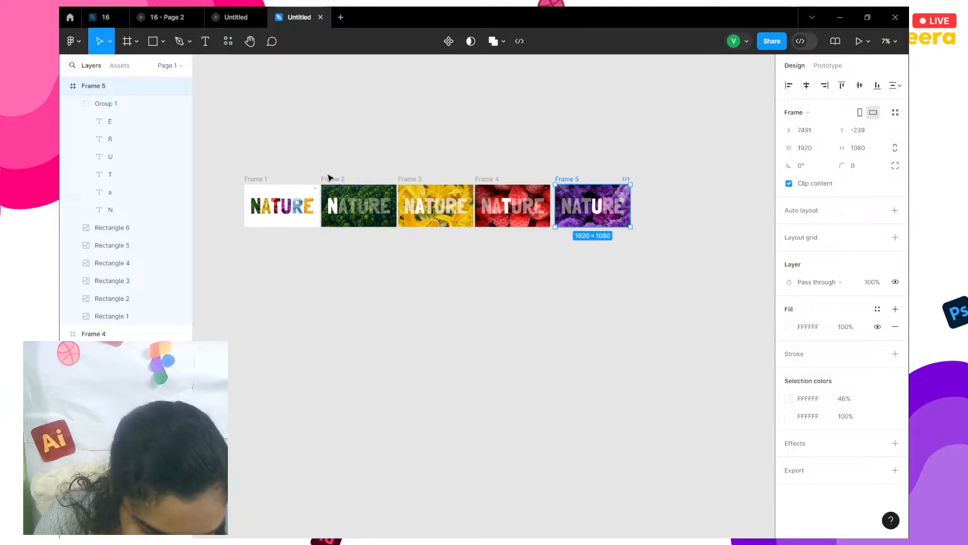
left_click_drag(327, 173, 482, 245)
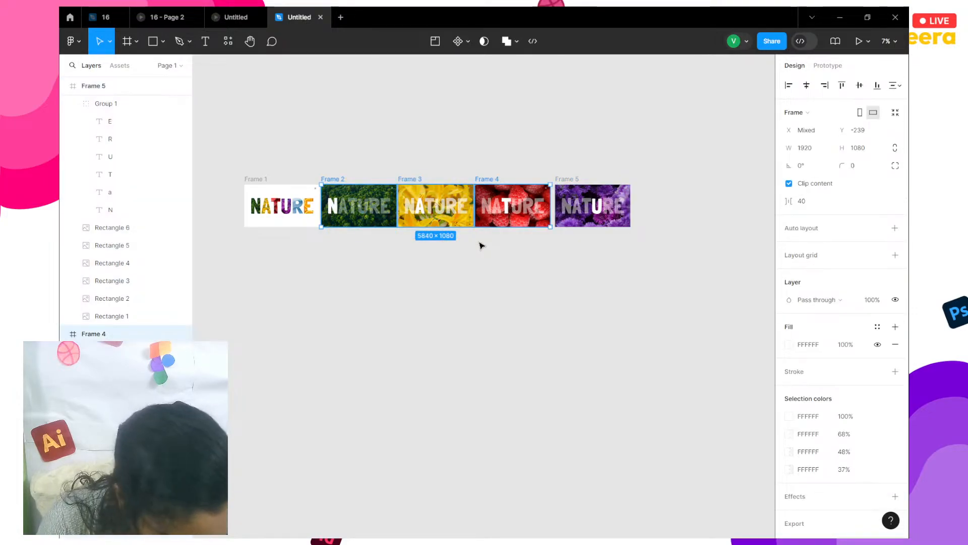
left_click_drag(392, 204, 398, 271)
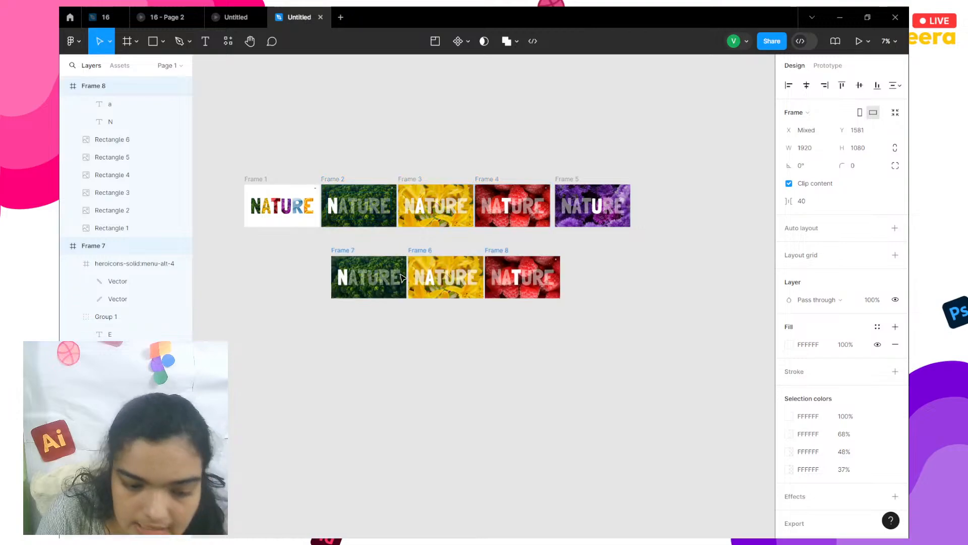
key("ctrl+z")
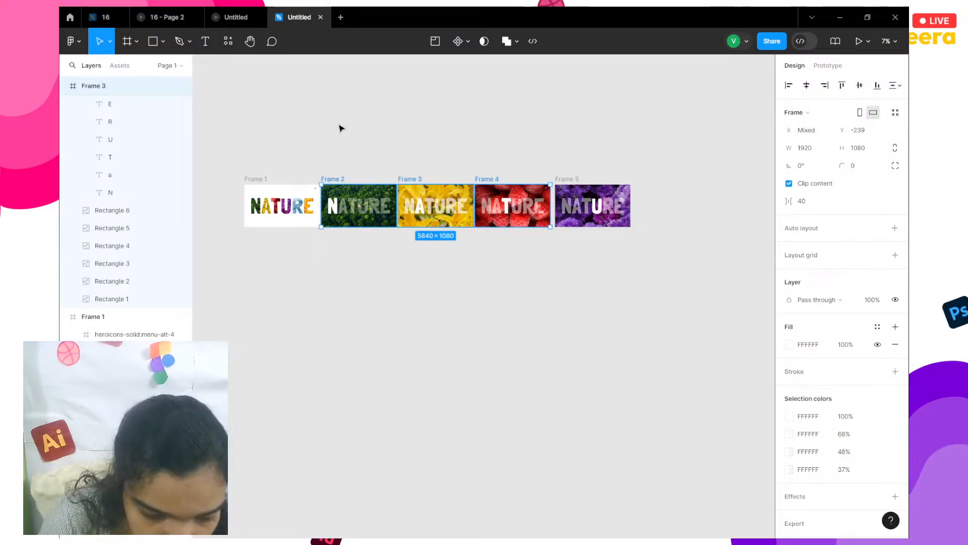
left_click(340, 128)
Duplicate Frame 2 and Frame 3 together and place the copies directly beneath the originals
left_click(339, 182)
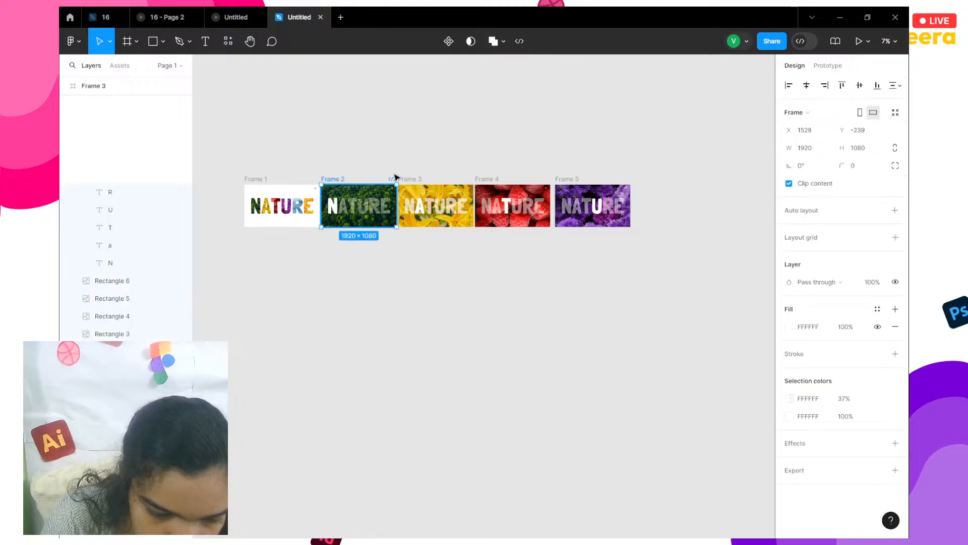
left_click(412, 182, "shift")
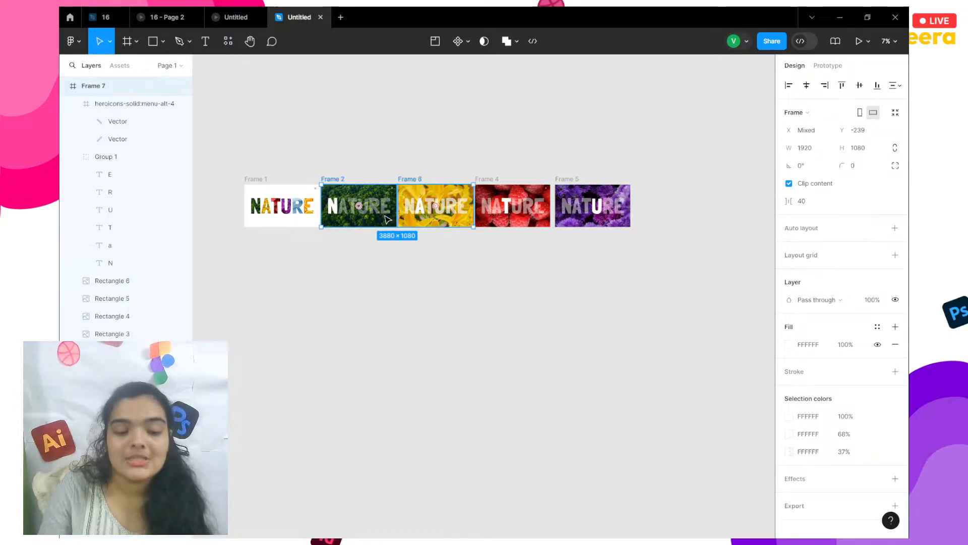
left_click_drag(384, 215, 385, 272)
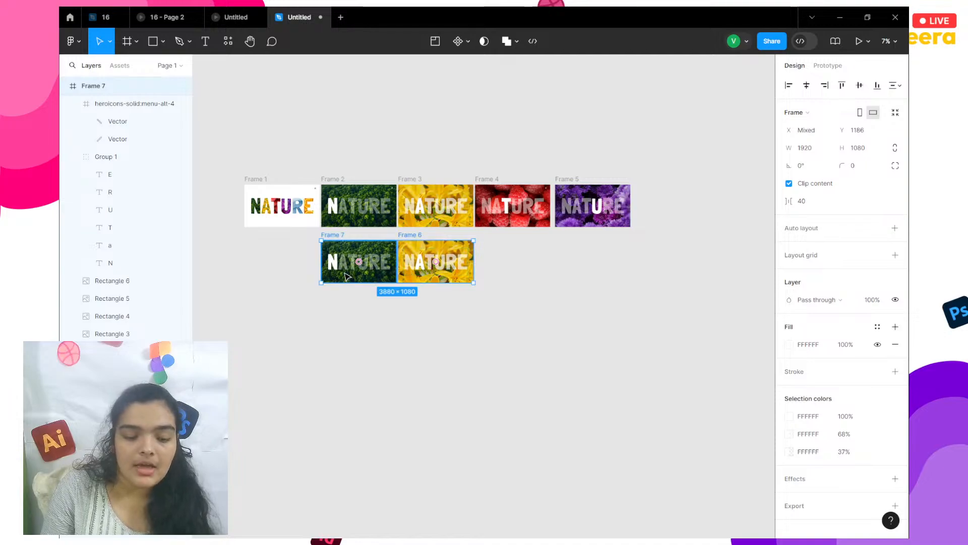
scroll(347, 276, "up", 5)
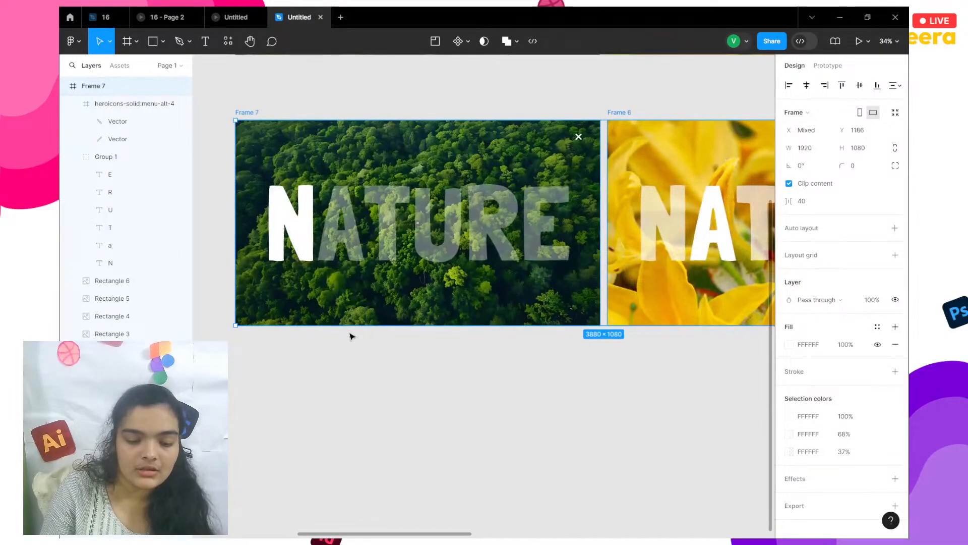
left_click(351, 336)
left_click(246, 111)
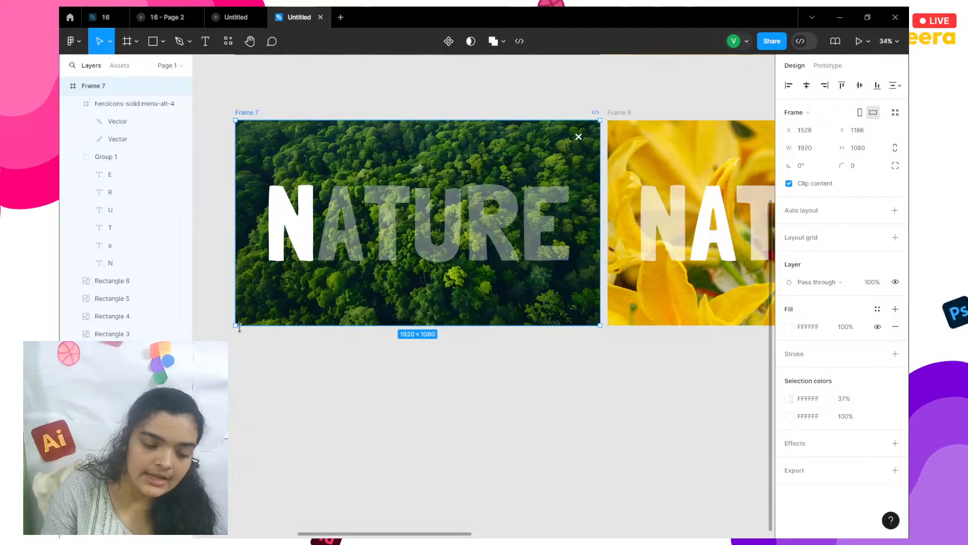
left_click_drag(251, 322, 597, 214)
key("ctrl+z")
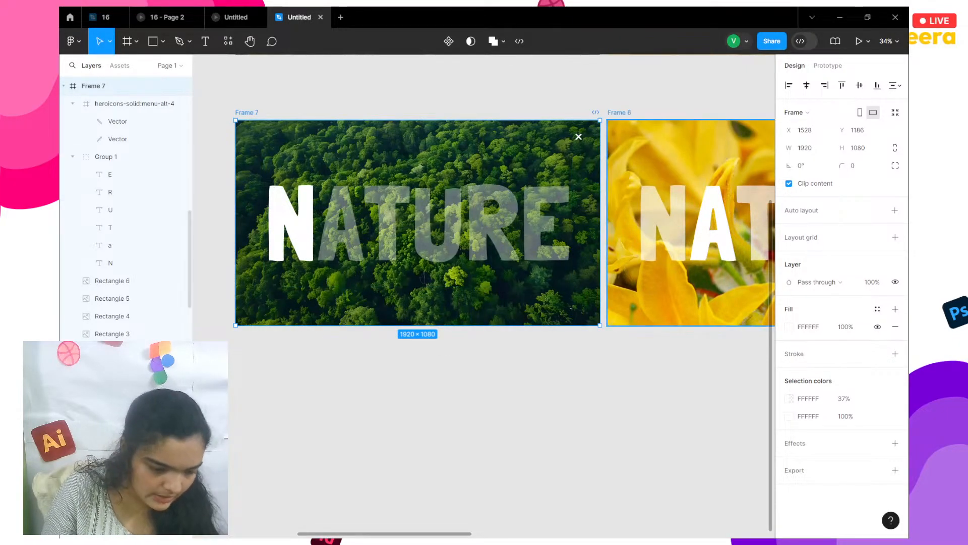
left_click(301, 278)
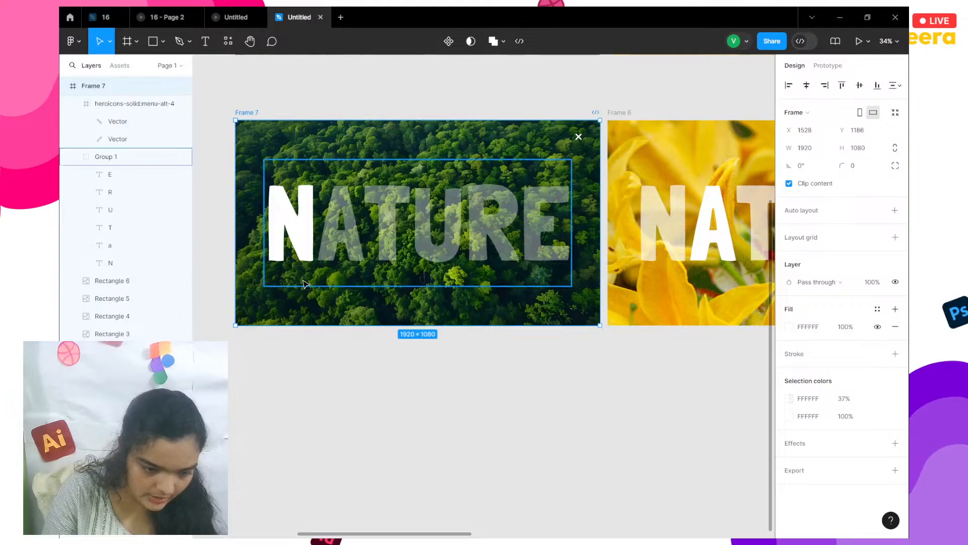
key("Escape")
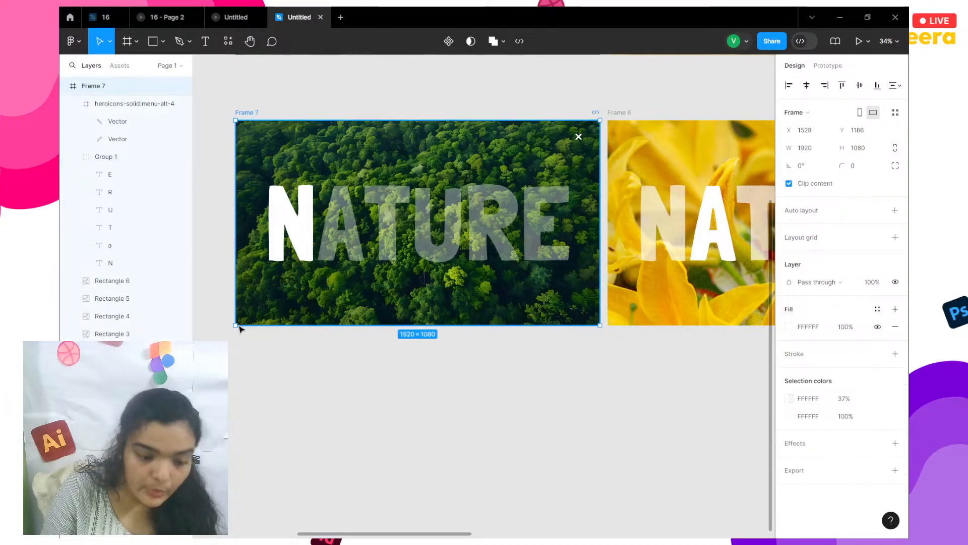
left_click_drag(236, 325, 531, 198)
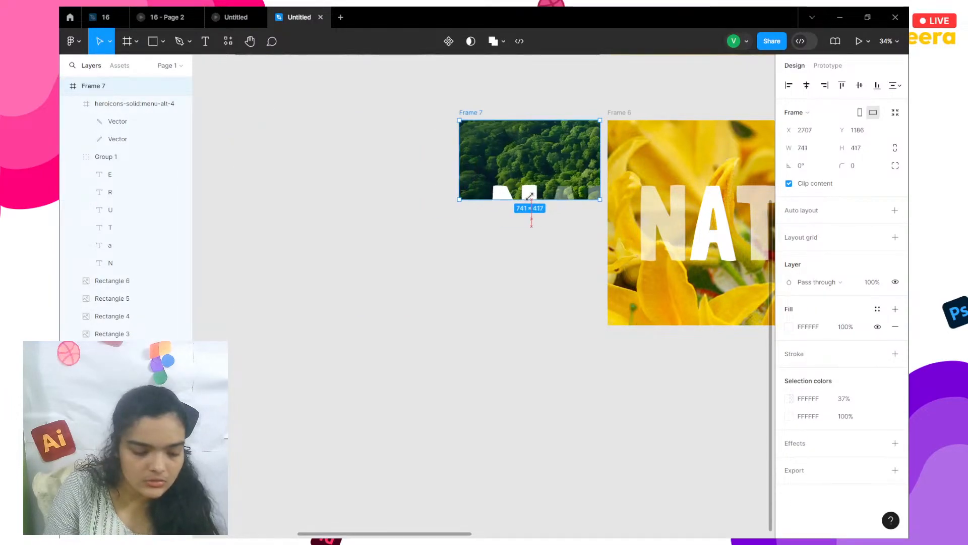
key("ctrl+z")
left_click(360, 384)
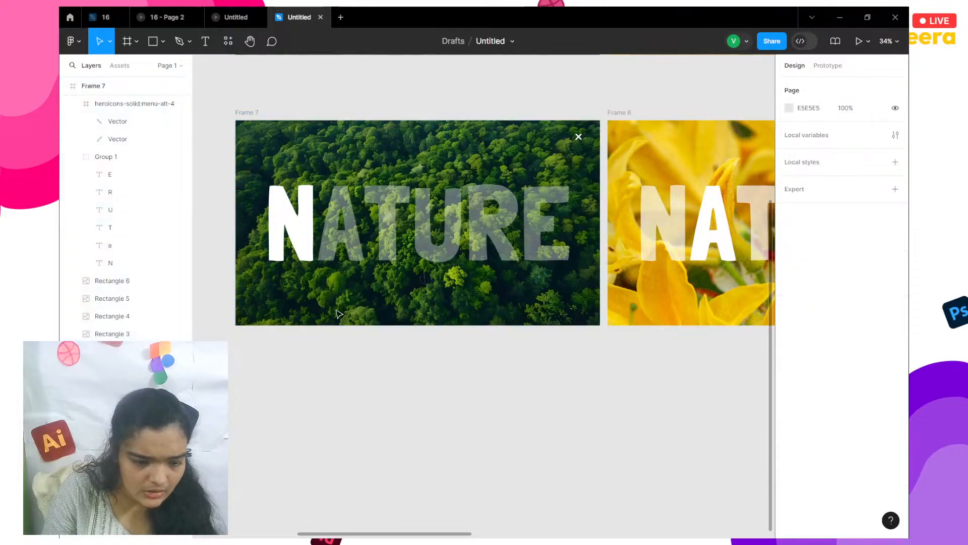
Shrink Frame 7's forest image to 226 × 127 and place it behind the letter N
left_click(295, 321)
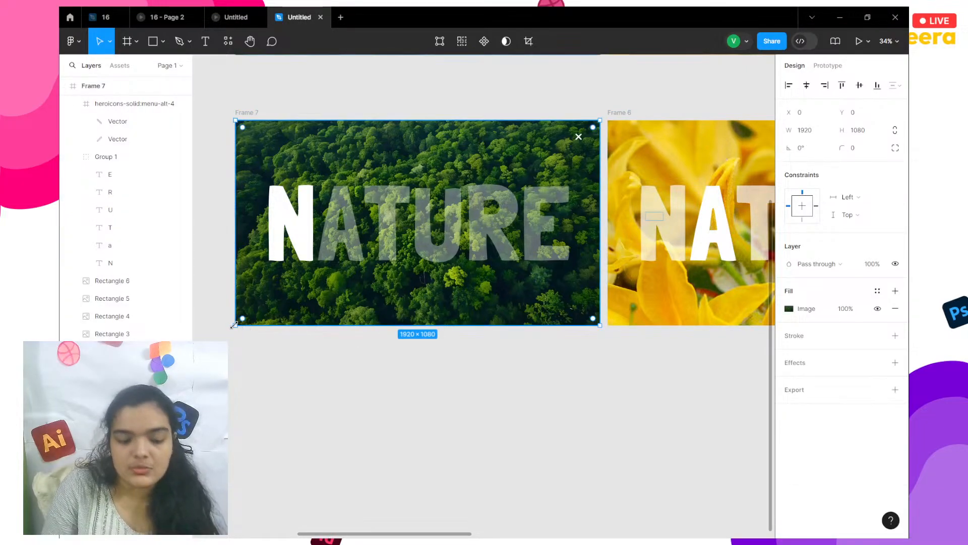
left_click_drag(260, 310, 294, 235)
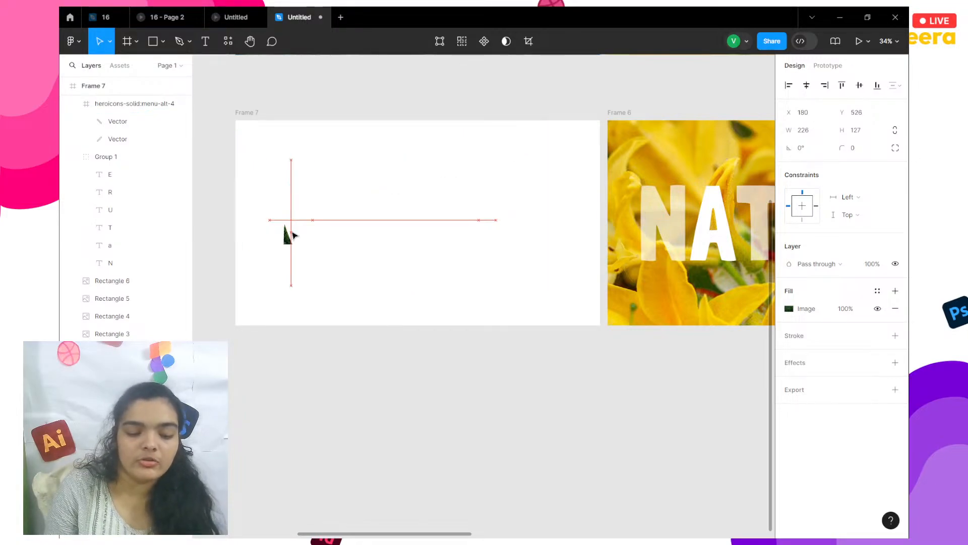
Resize the Rectangle 5 image layer in Frame 7 to 1920 × 1080
left_click(141, 316)
left_click(149, 296)
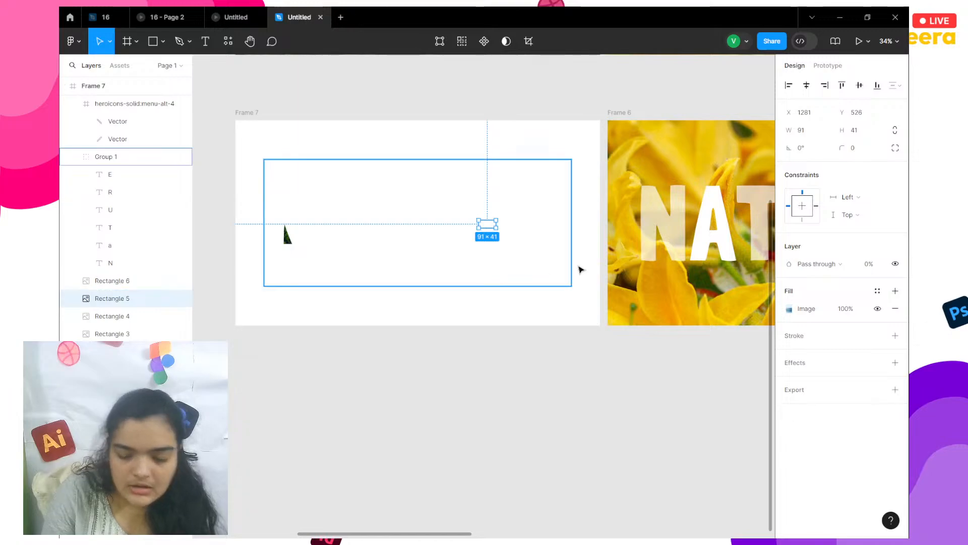
left_click(808, 130)
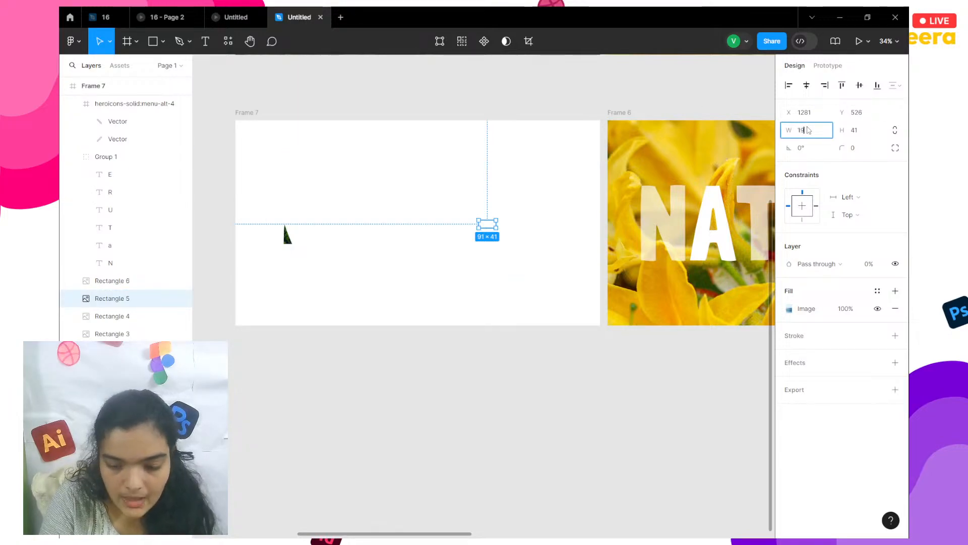
type("1920")
key("Return")
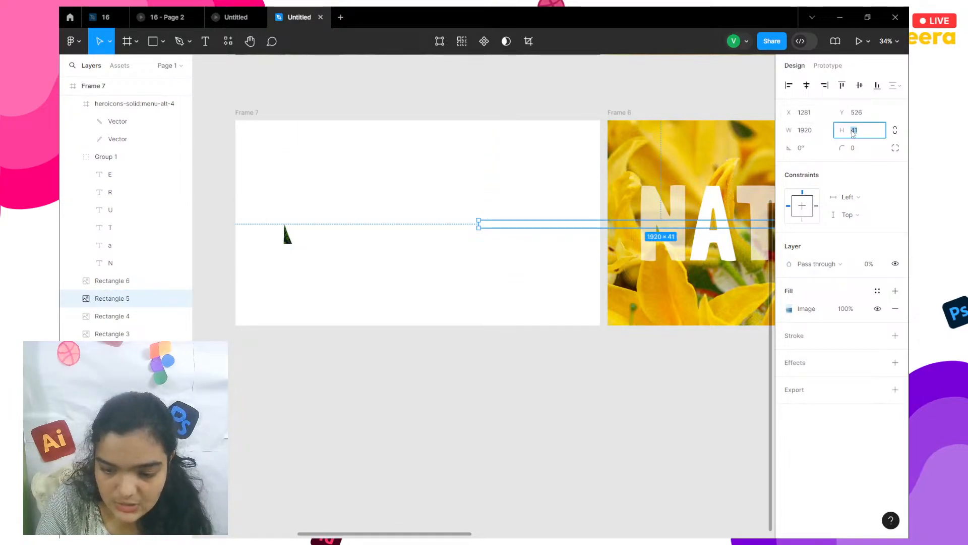
left_click(852, 132)
type("1080")
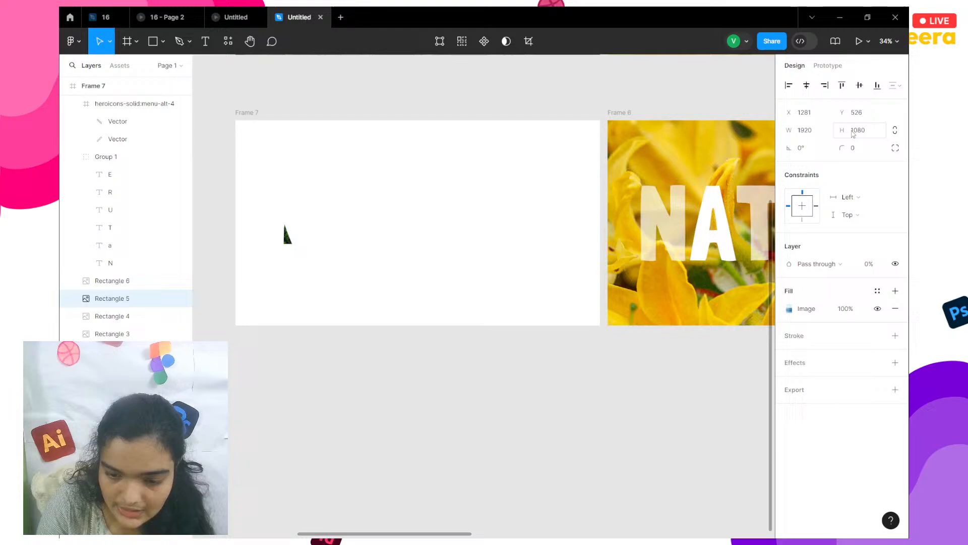
key("Return")
Center the mountain image horizontally and vertically in Frame 7 and set its layer opacity to 100%
left_click(807, 85)
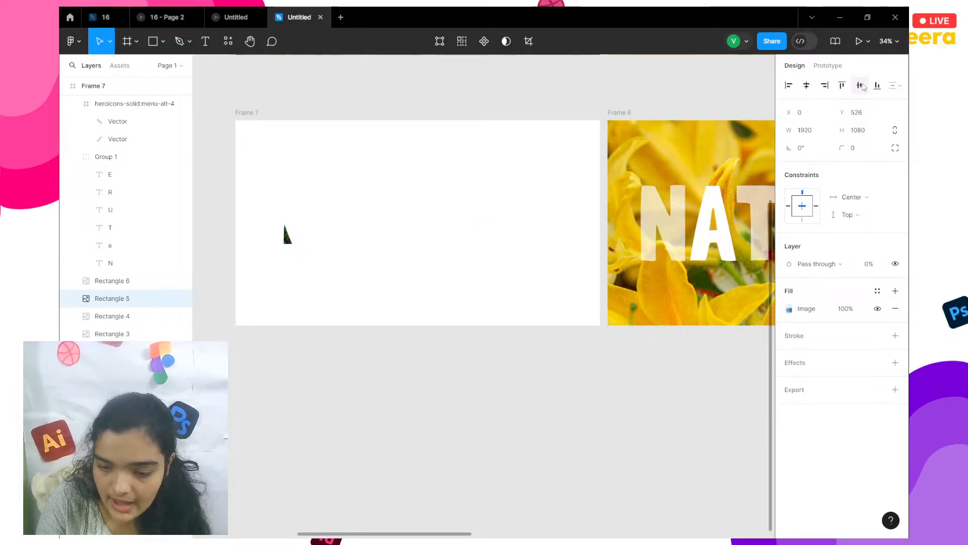
left_click(859, 85)
left_click(867, 264)
type("10")
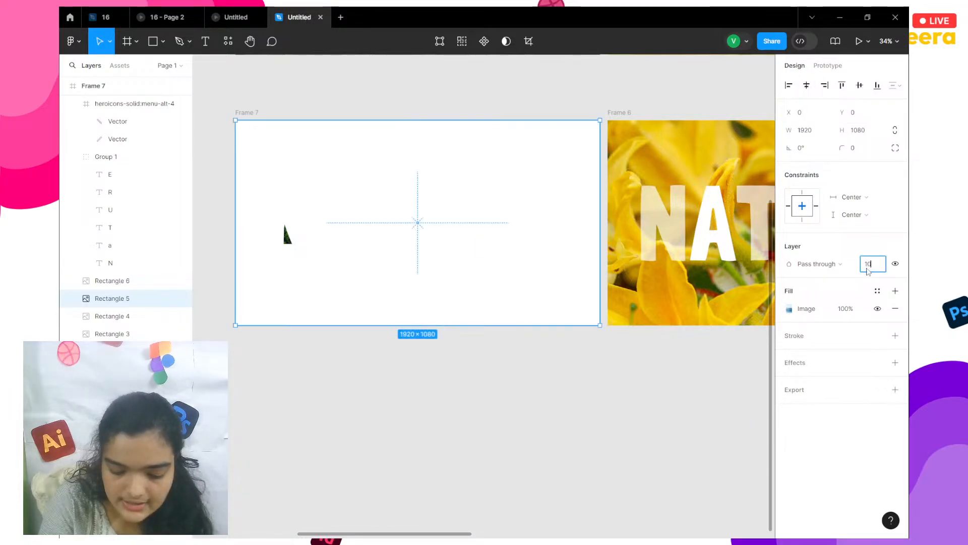
type("0")
key("Return")
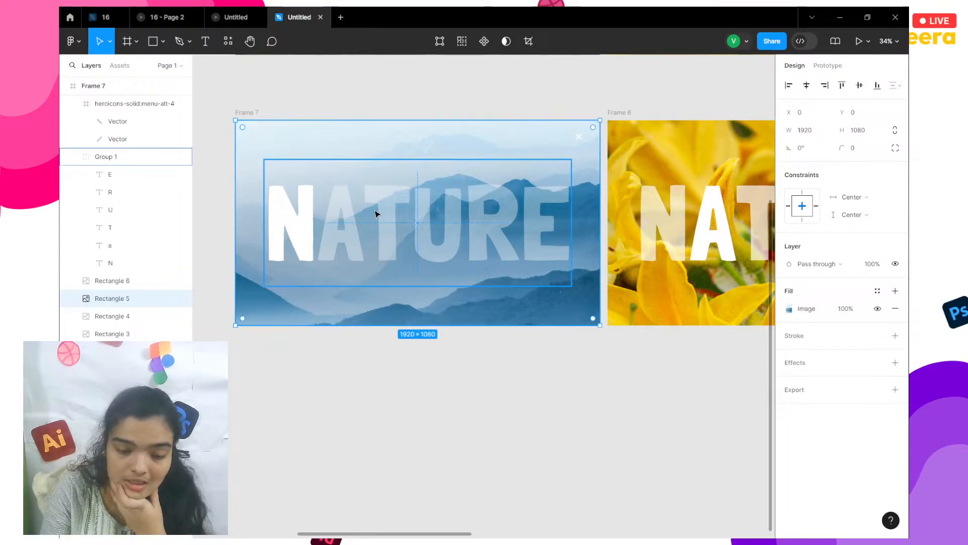
Set the color opacity of the translucent letters in Frame 7's NATURE group to 74%
left_click(422, 217)
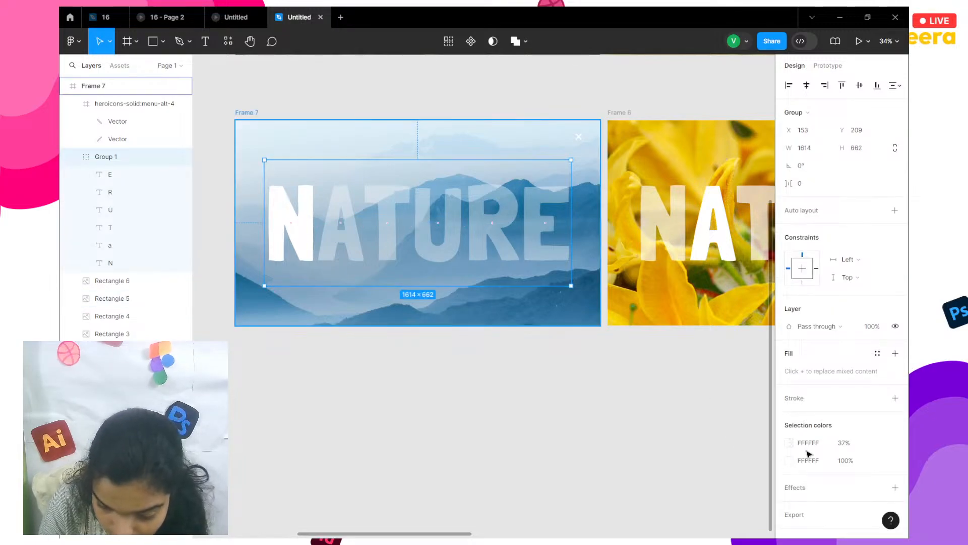
left_click(844, 443)
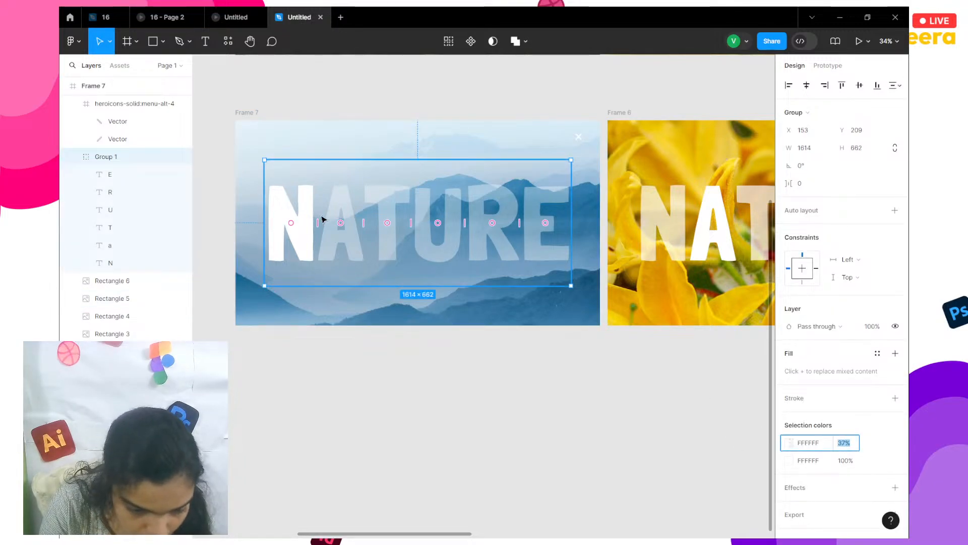
type("7")
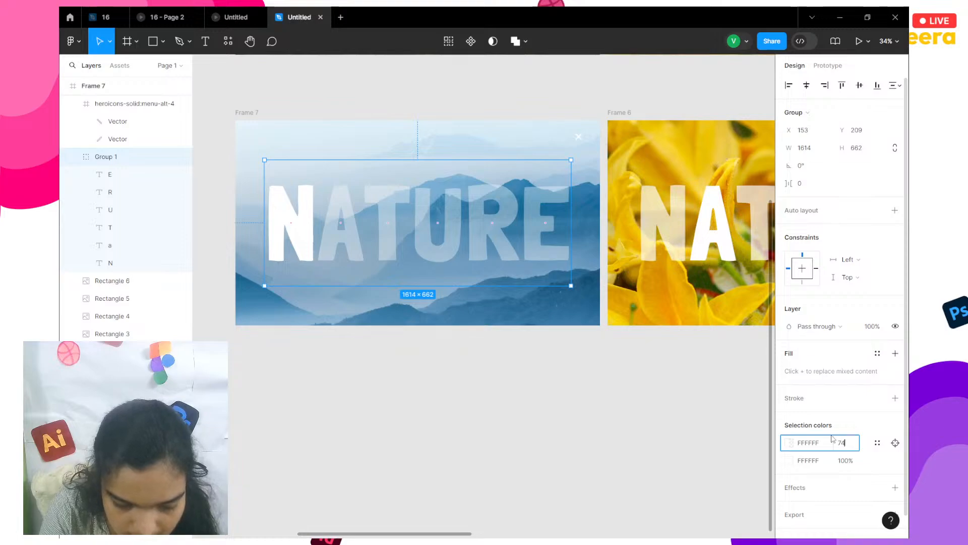
type("4")
key("Return")
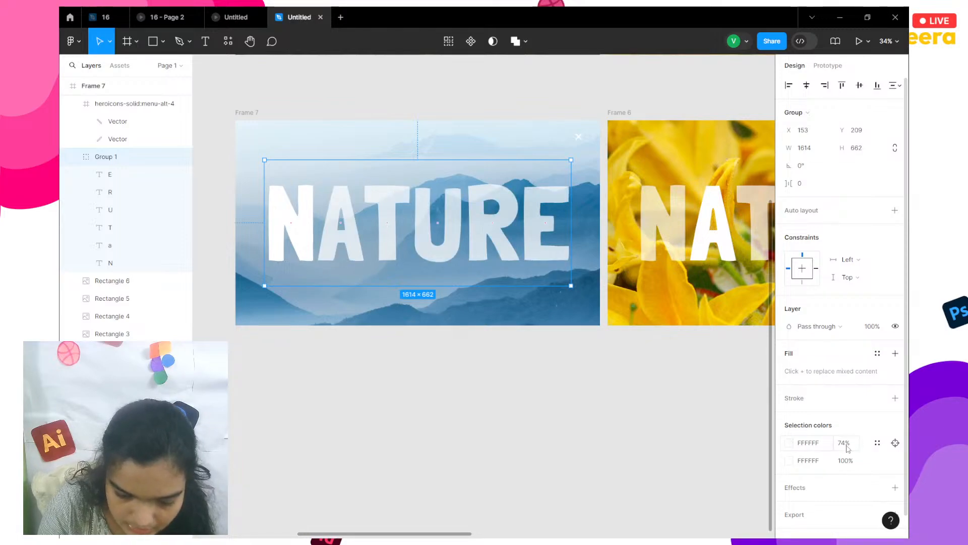
Set the layer opacity of Frame 7's whole NATURE group to 68% and inspect individual letters
key("6")
key("8")
key("Return")
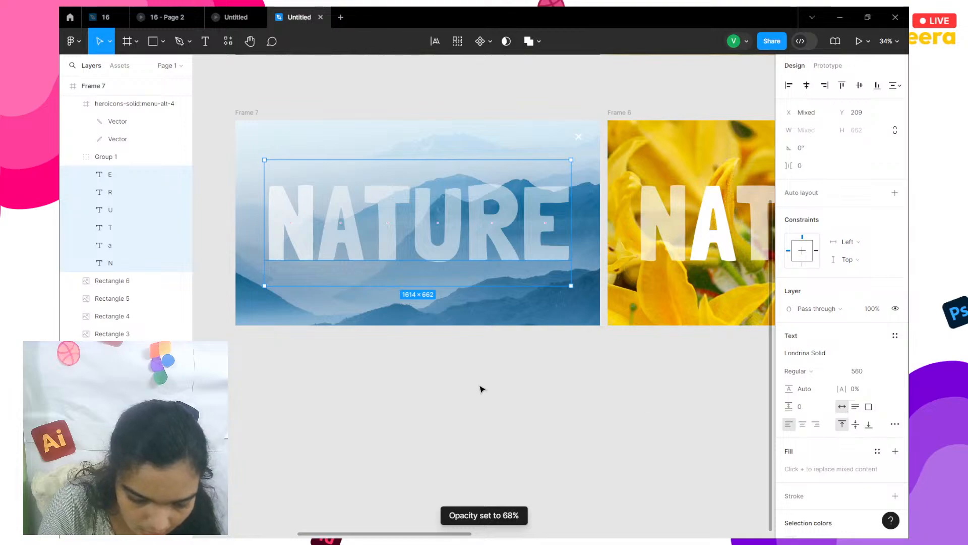
left_click(304, 211)
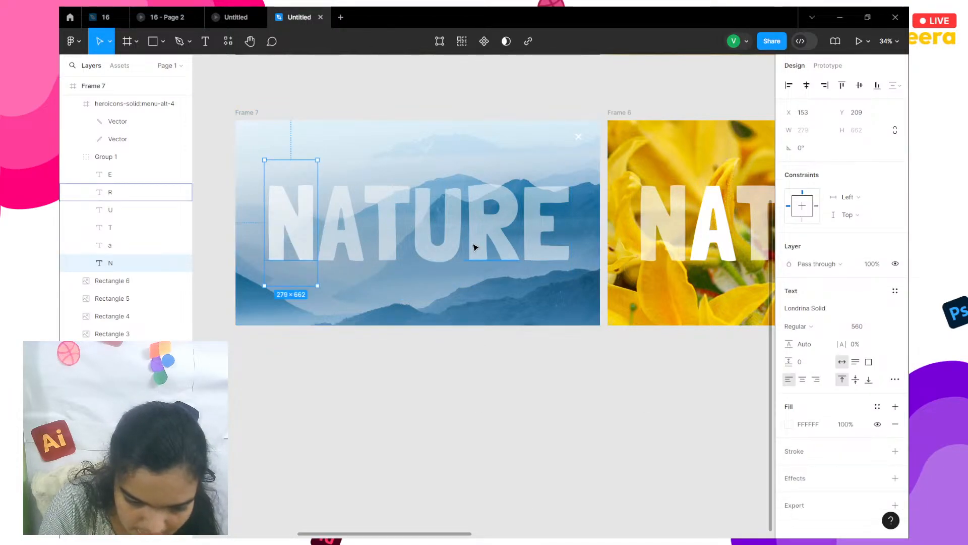
left_click(474, 247)
left_click(474, 411)
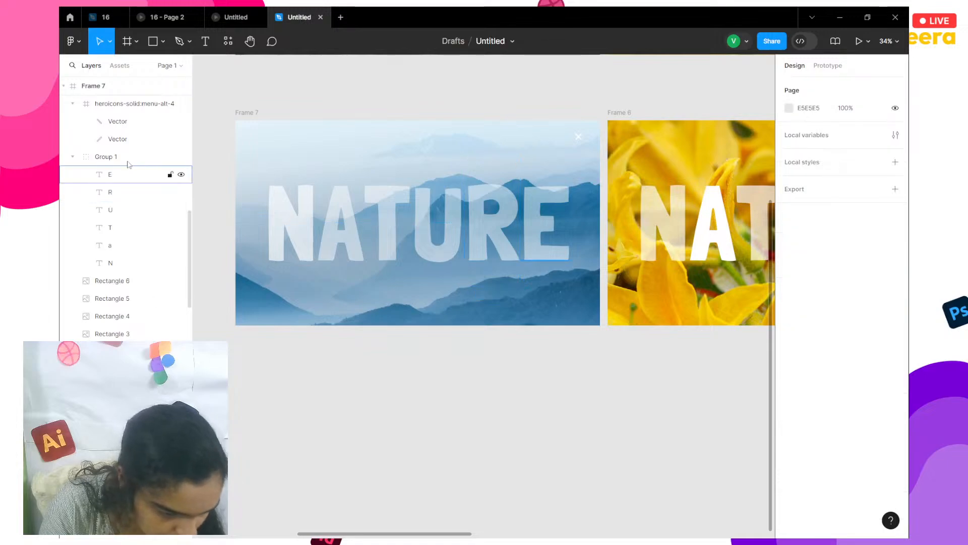
Set the layer opacity of Frame 7's NATURE group back to 100%
left_click(128, 164)
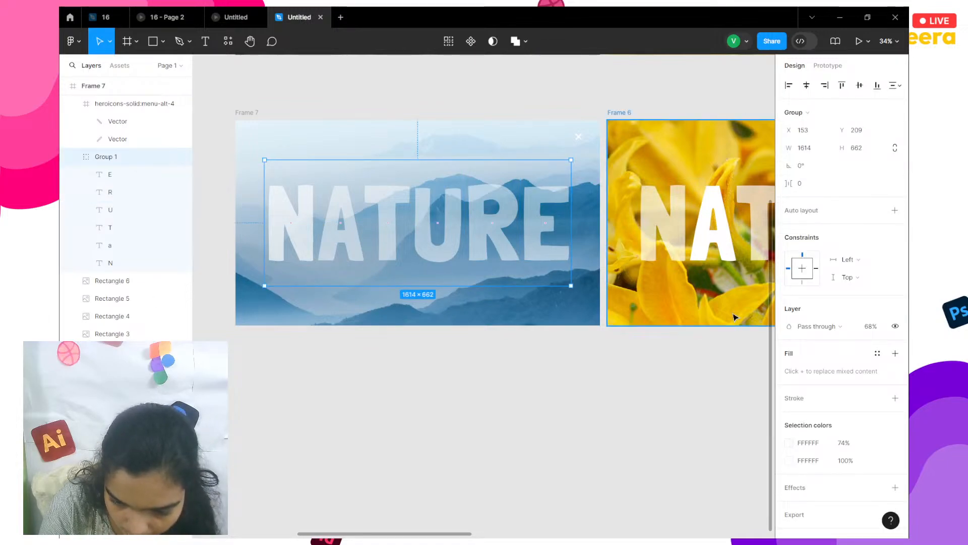
left_click(874, 328)
type("10")
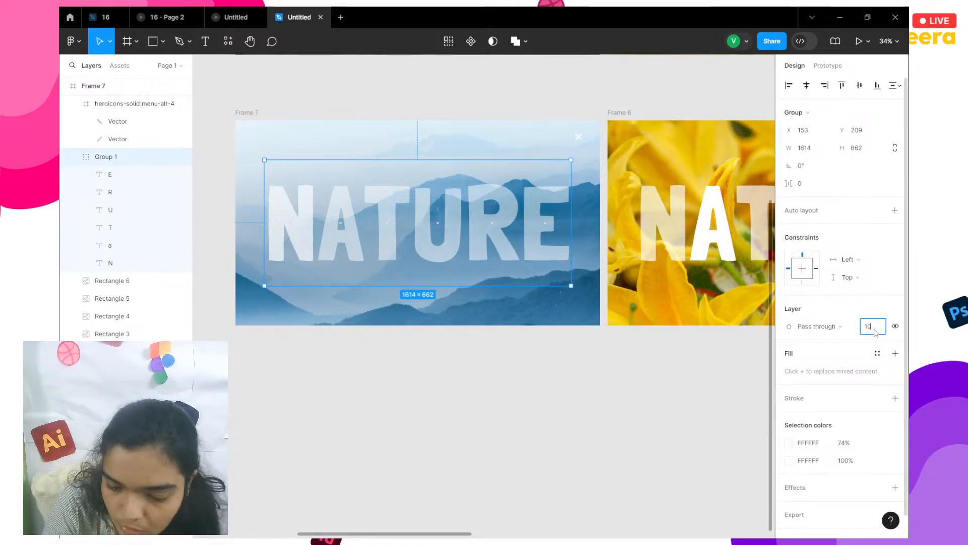
type("0")
key("Return")
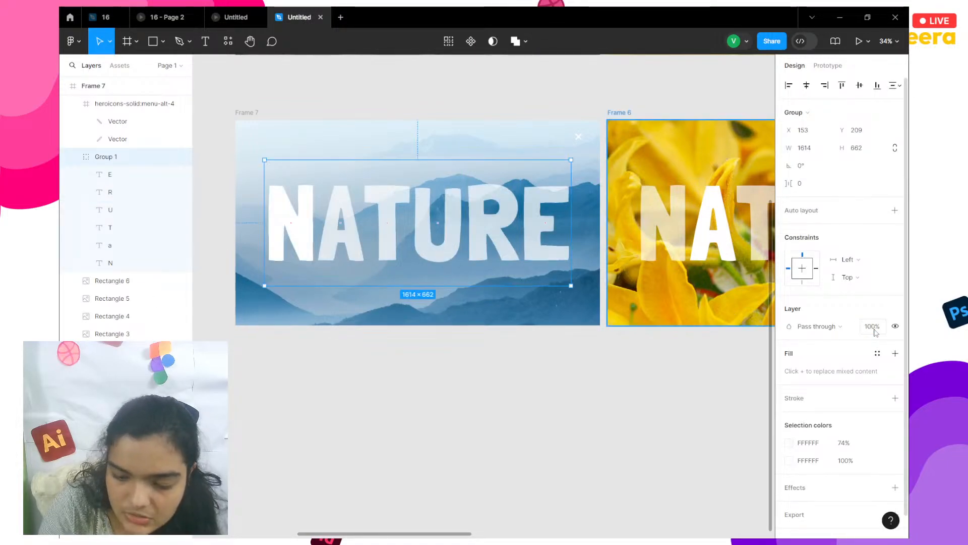
Set the color opacity of the translucent letters in Frame 7's NATURE group to 68%
left_click(852, 444)
type("68")
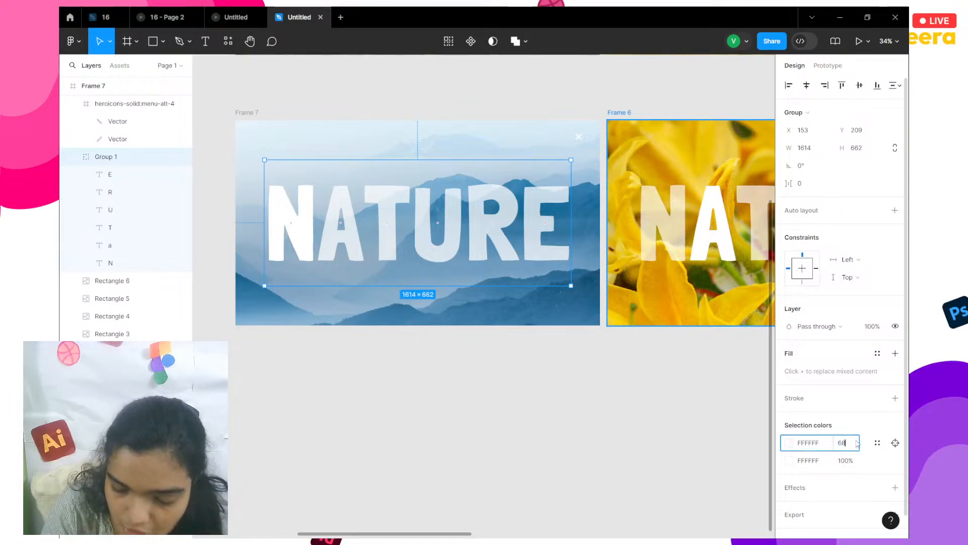
key("Return")
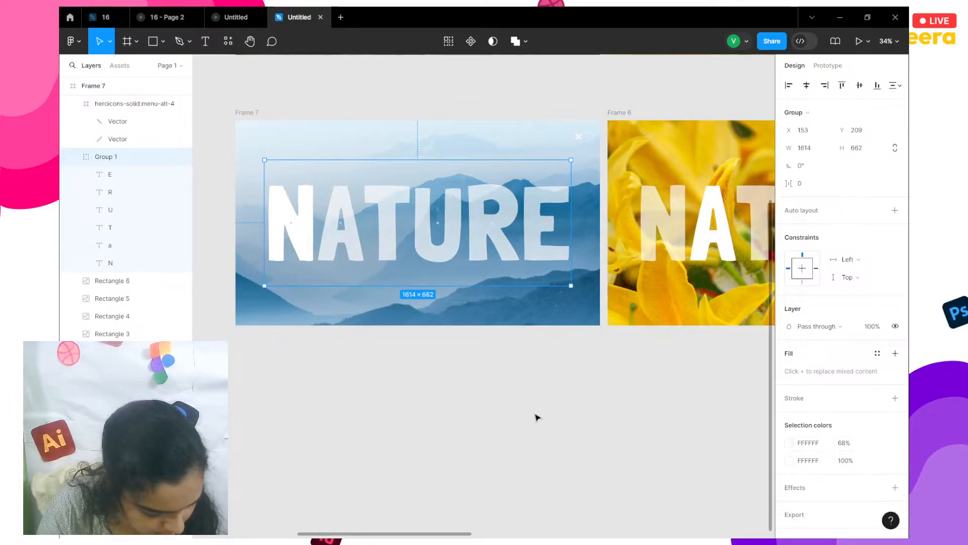
Set the fill opacity of the letter N in Frame 7 to 68%, matching the other faded letters
double_click(281, 237)
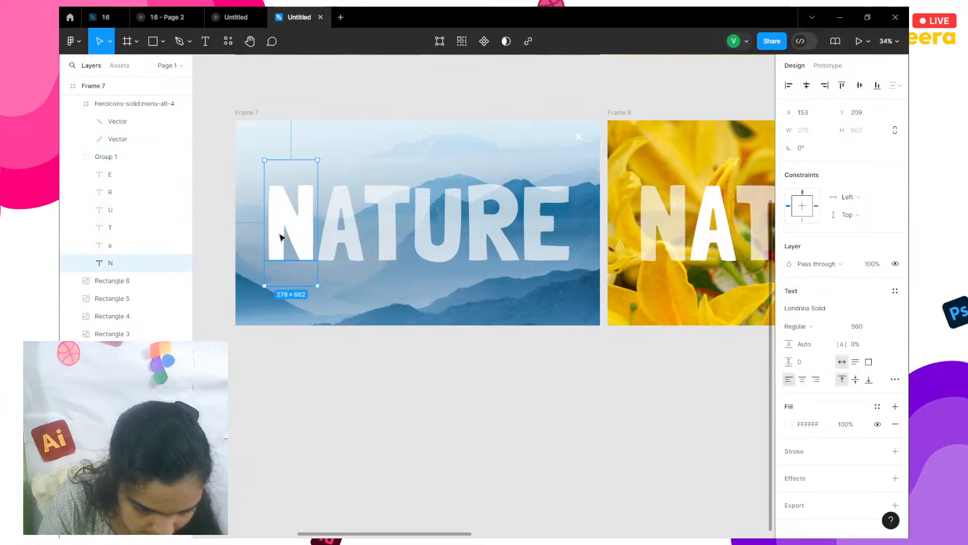
left_click(849, 424)
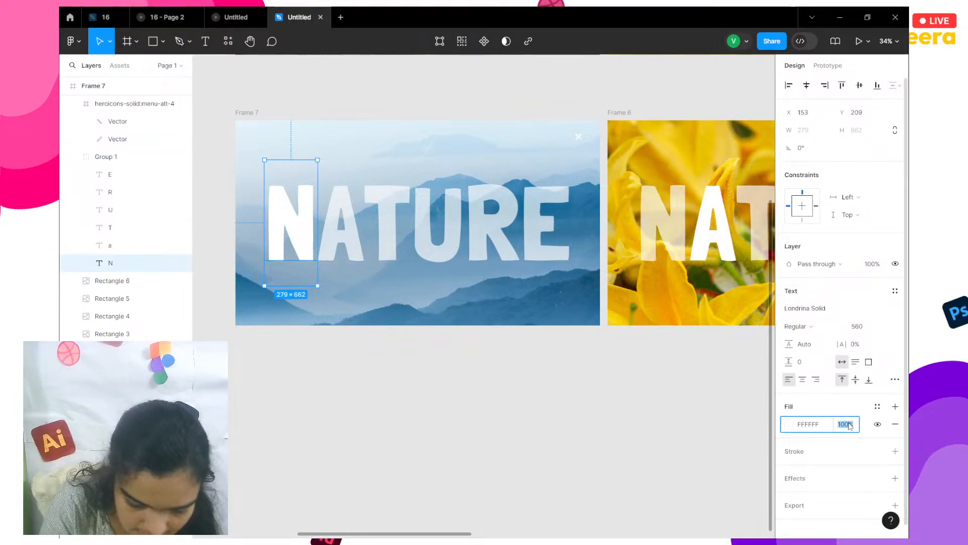
type("64")
key("Return")
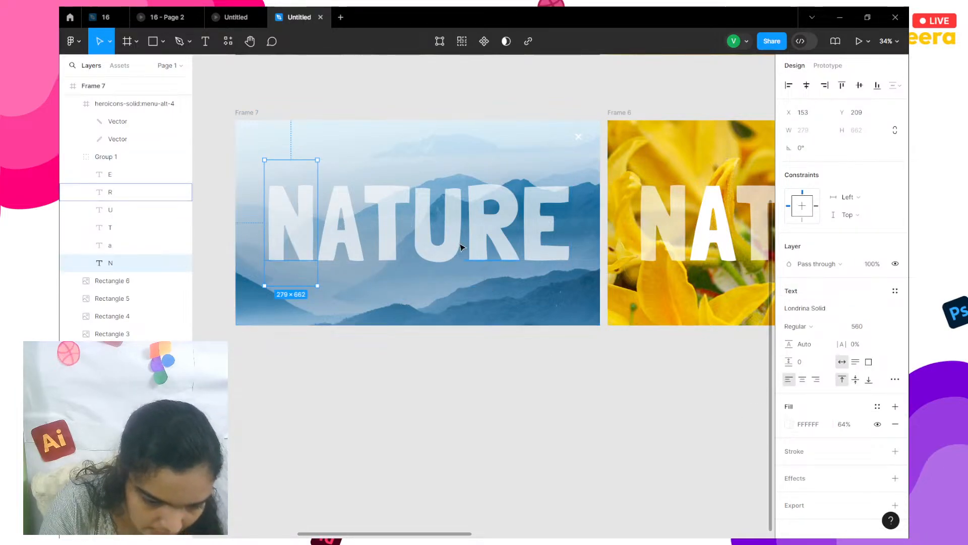
left_click(855, 429)
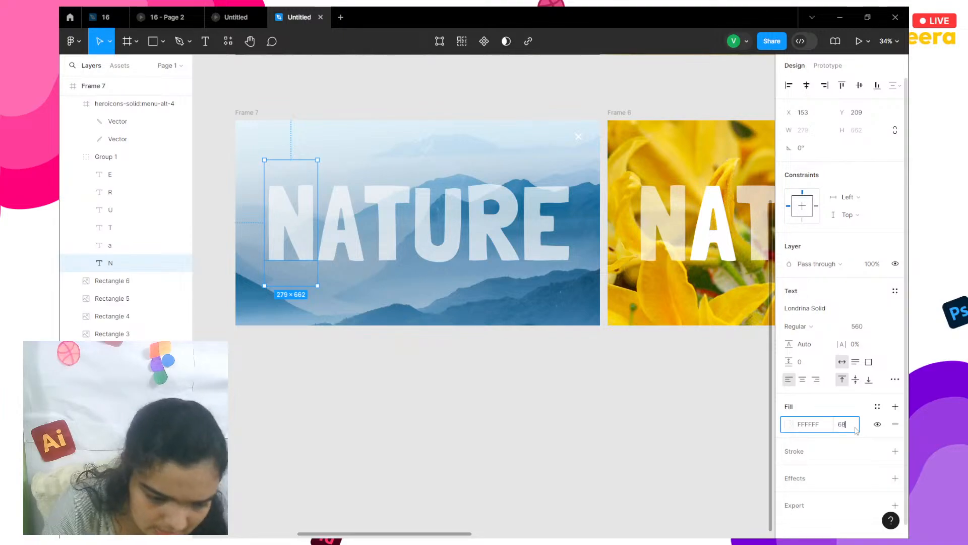
type("68")
key("Return")
Set the fill opacity of the letter R in Frame 7's NATURE text to 100%
left_click(433, 251)
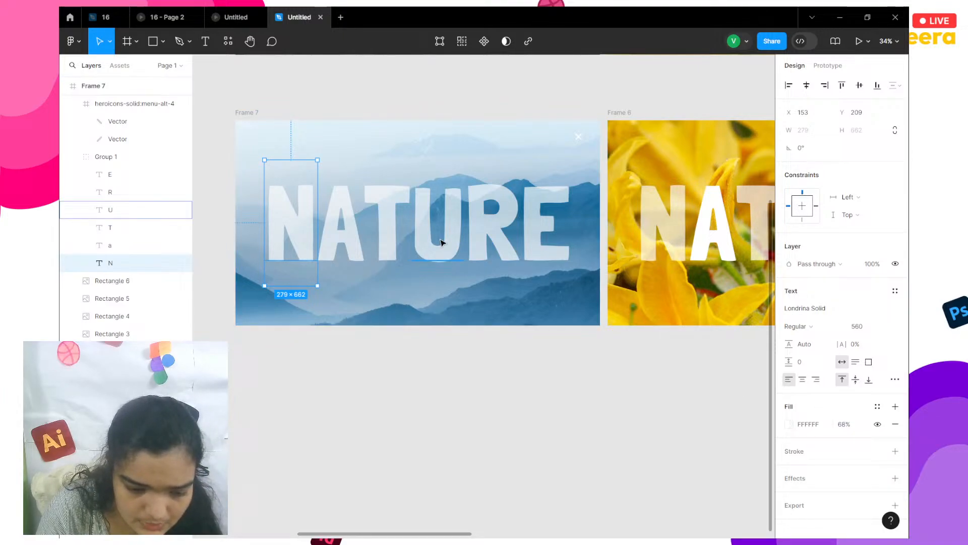
left_click(501, 231)
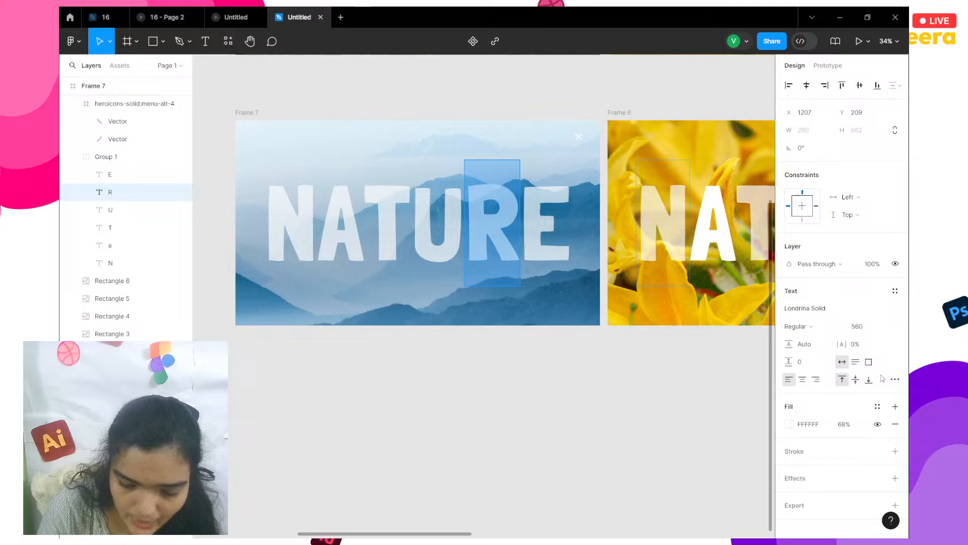
left_click(842, 425)
type("100")
key("Return")
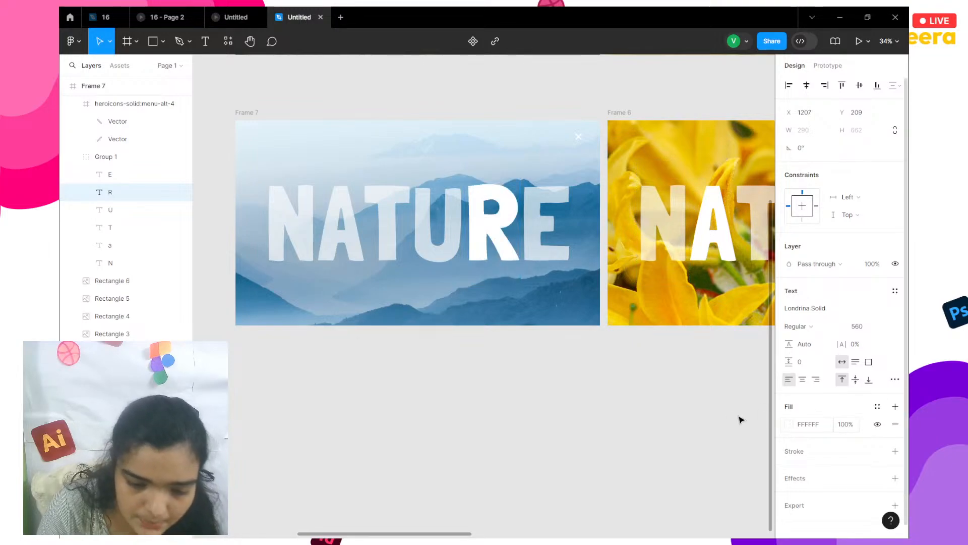
Rename the blue mountain frame in the second row as Frame 6
key("shift+1")
scroll(719, 413, "right", 3)
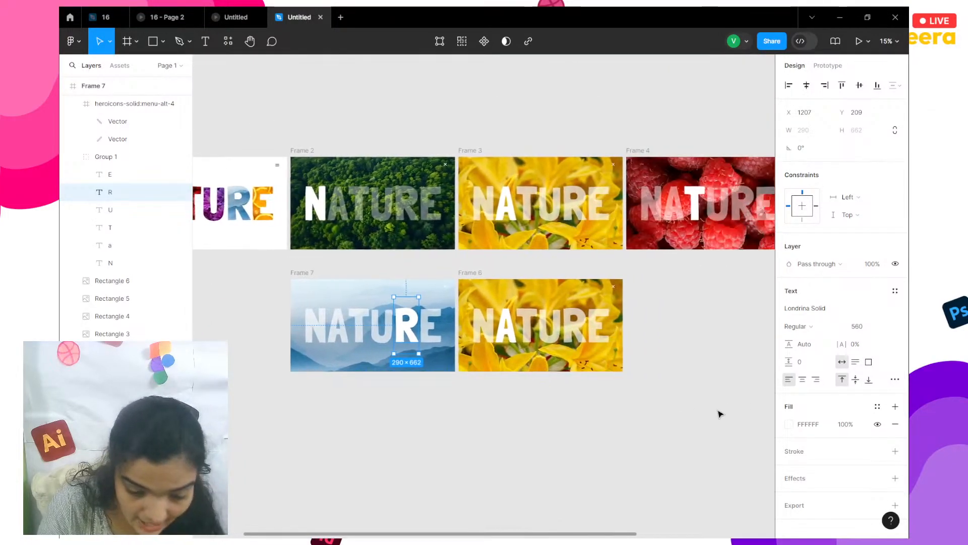
left_click(464, 274)
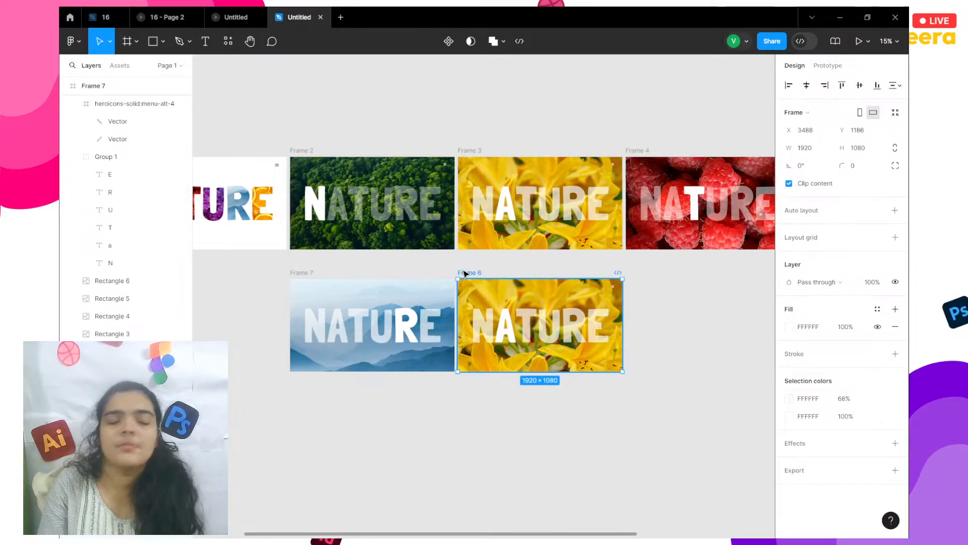
left_click(309, 272)
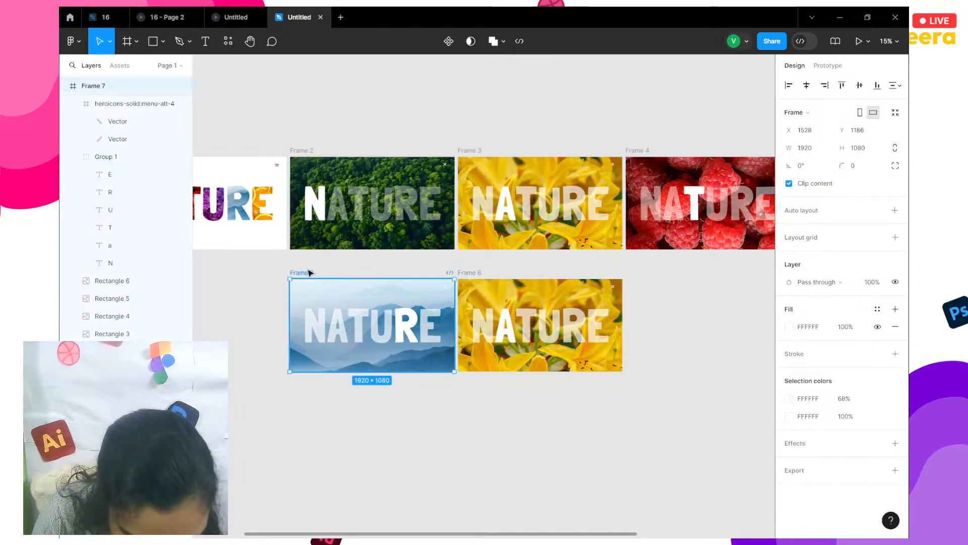
double_click(309, 273)
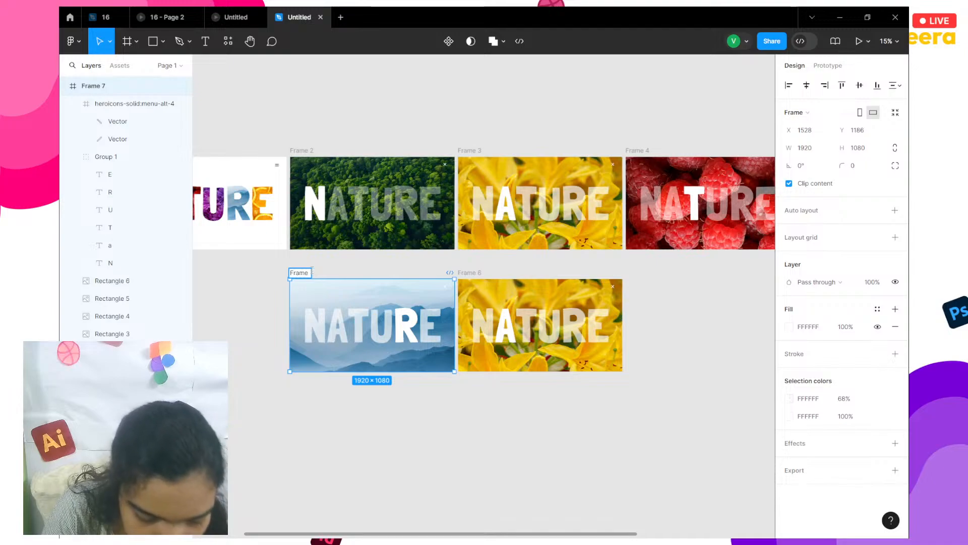
type("Frame 6")
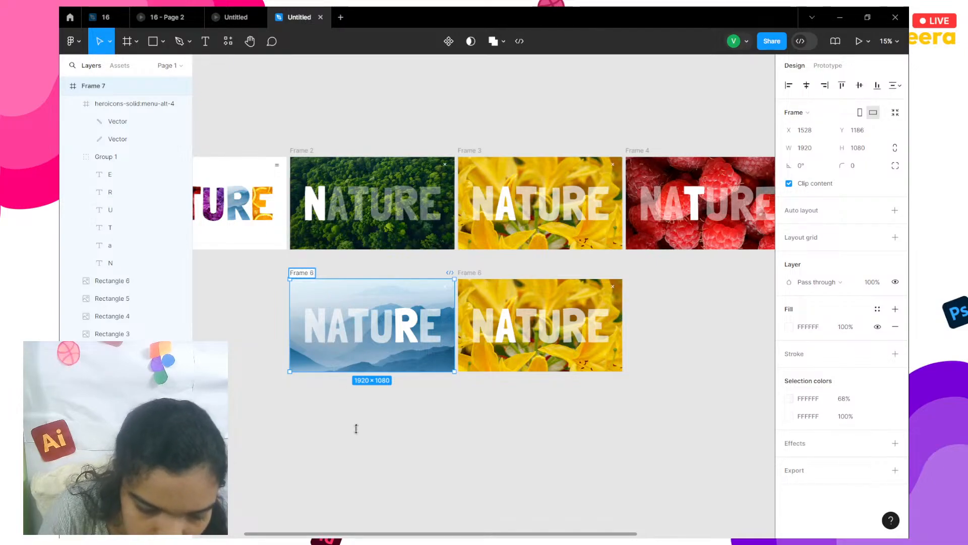
left_click(479, 300)
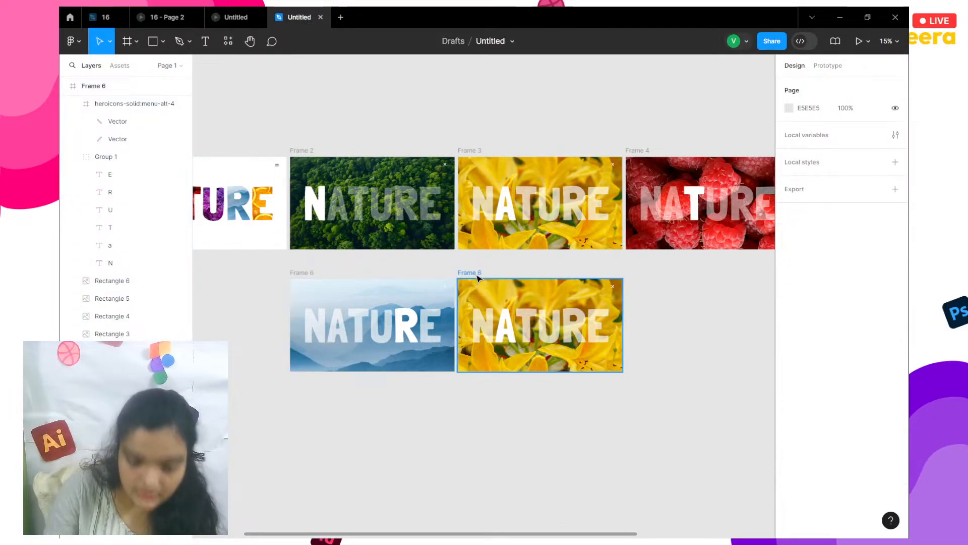
Rename the duplicated yellow flower frame in the second row as Frame 7
double_click(477, 273)
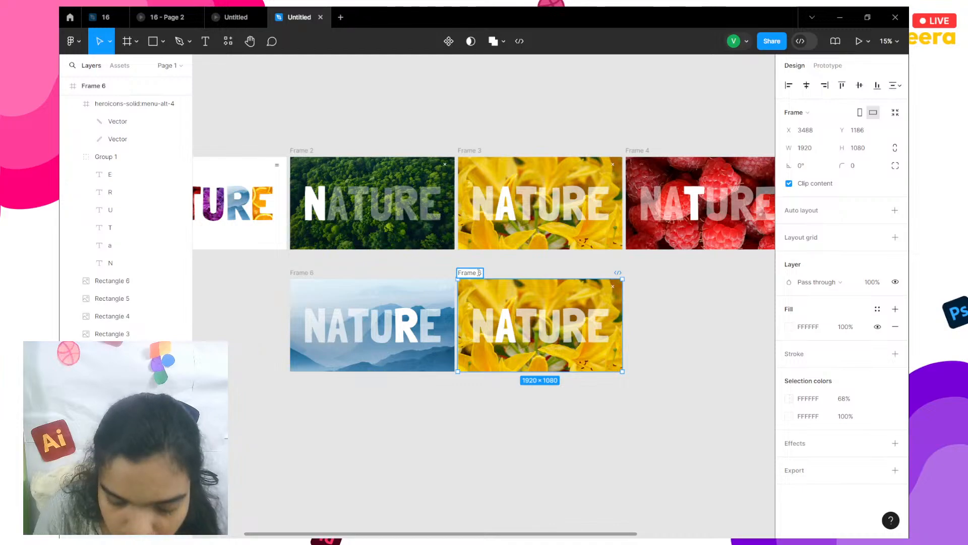
left_click(482, 419)
scroll(436, 457, "down", 1)
scroll(436, 457, "down", 5)
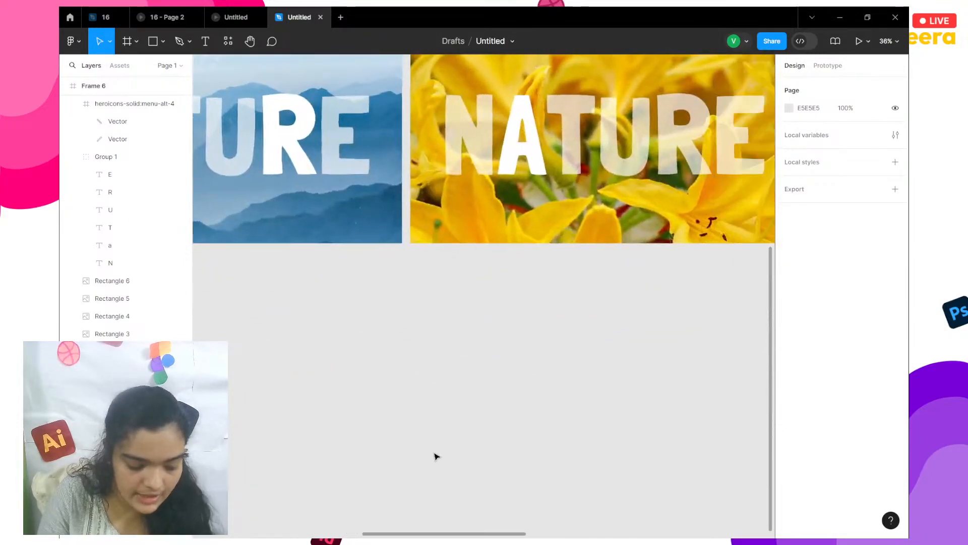
scroll(435, 454, "right", 2)
scroll(414, 347, "up", 5)
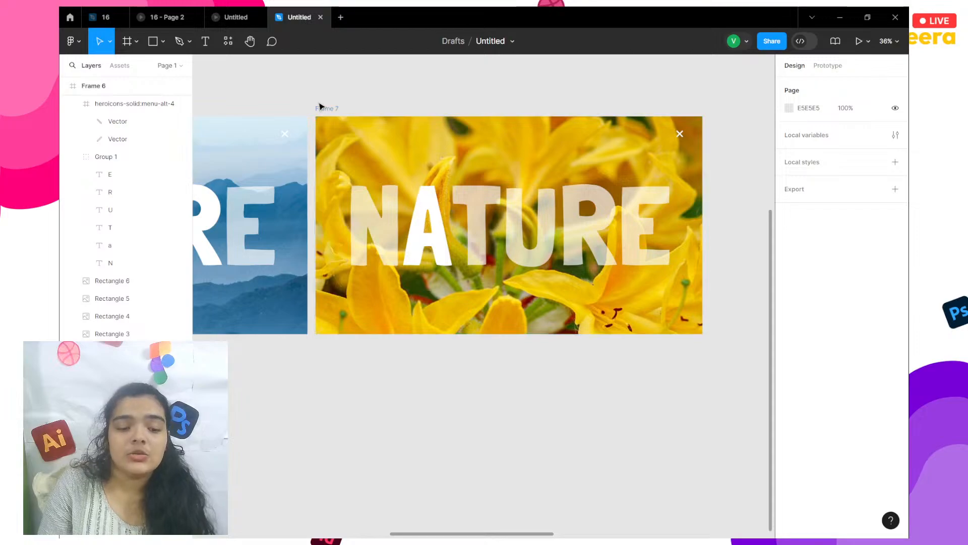
Shrink the yellow flower image in Frame 7 to about 261 × 117 and place it behind the letter A
left_click(342, 122)
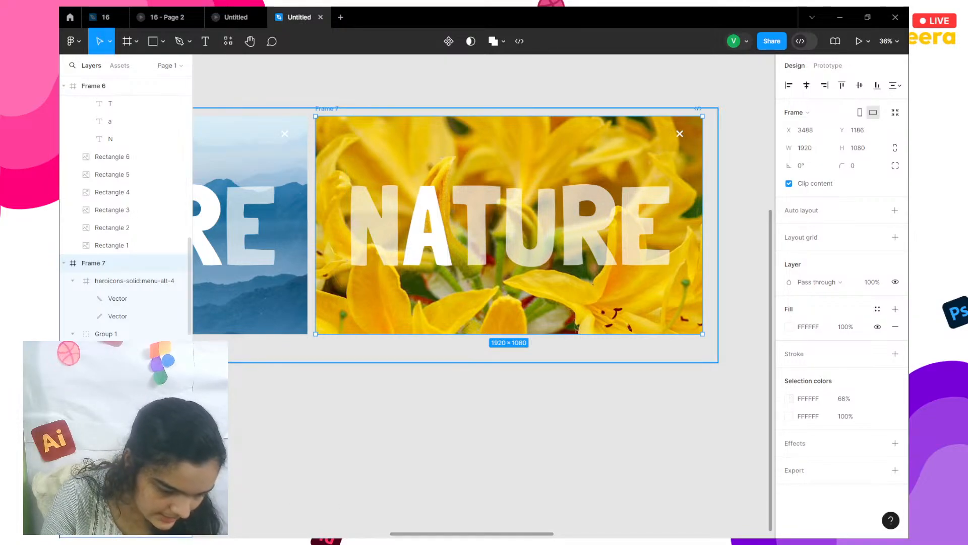
left_click(416, 274)
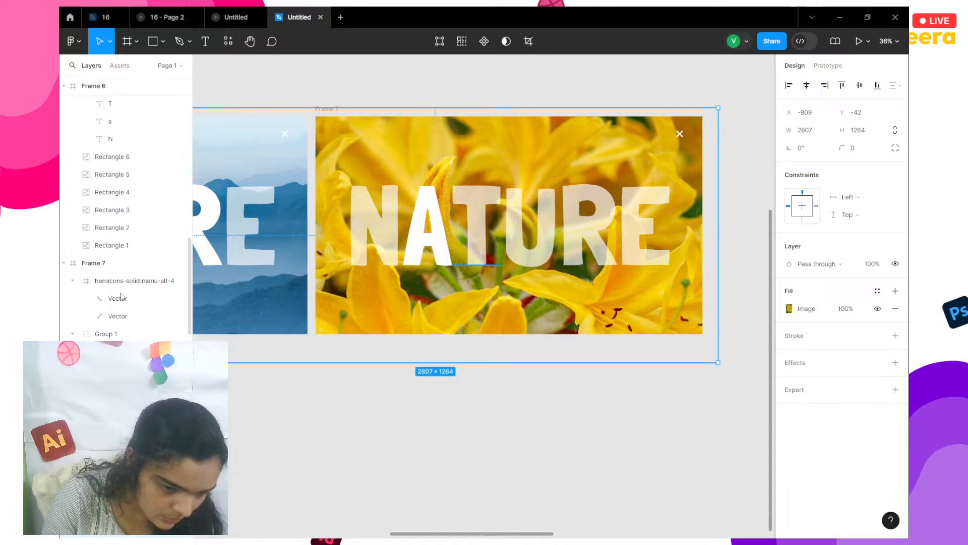
scroll(121, 298, "down", 5)
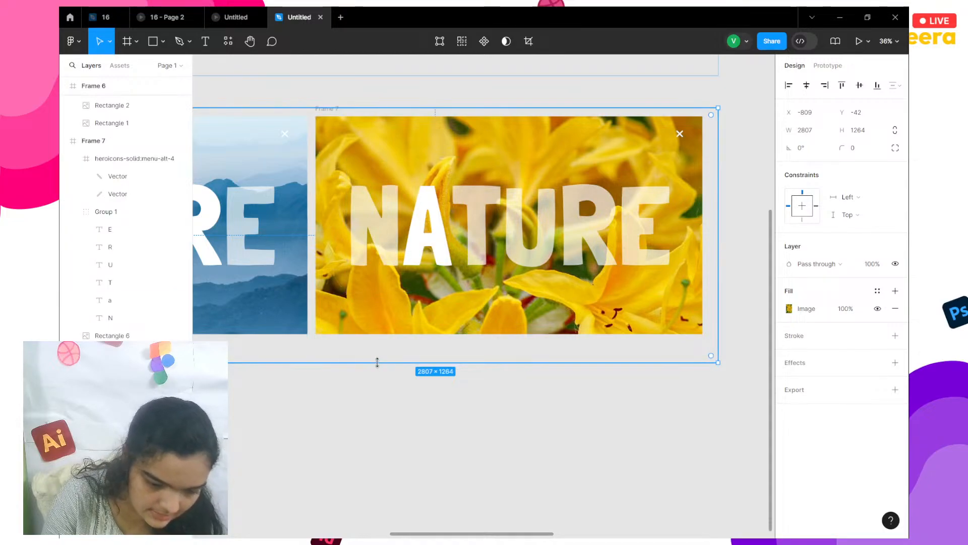
left_click_drag(377, 362, 458, 224)
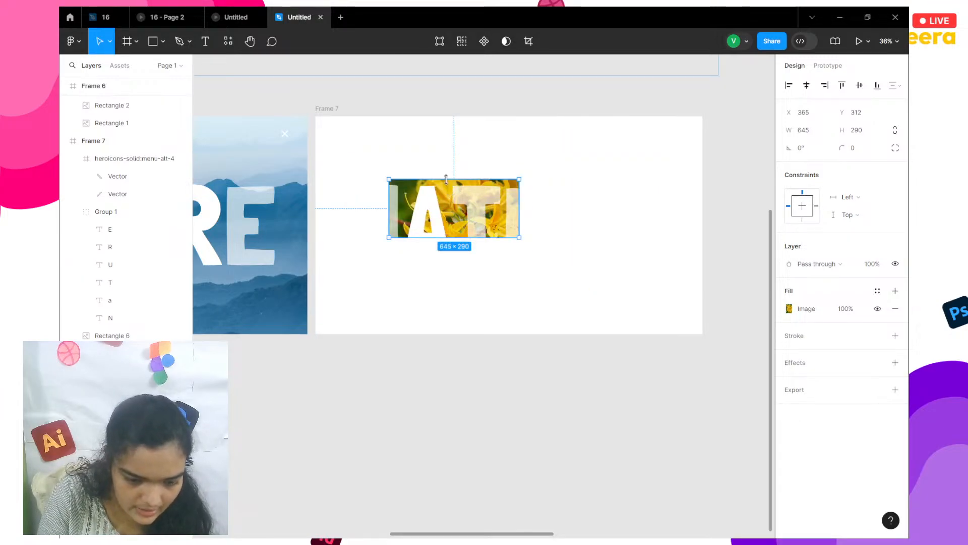
left_click_drag(447, 178, 437, 237)
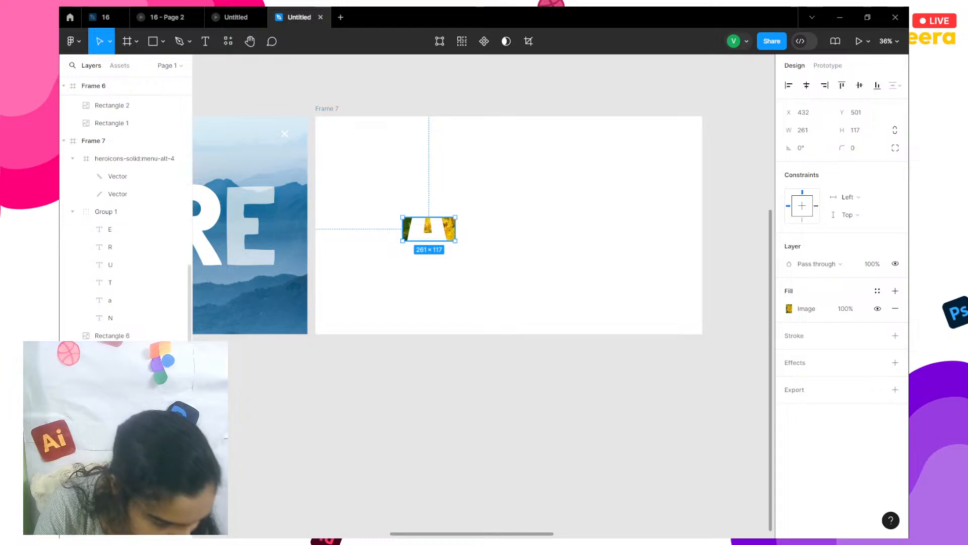
Resize the hidden image Rectangle 6 in Frame 7 to 1920 × 1080
left_click(149, 336)
left_click(801, 131)
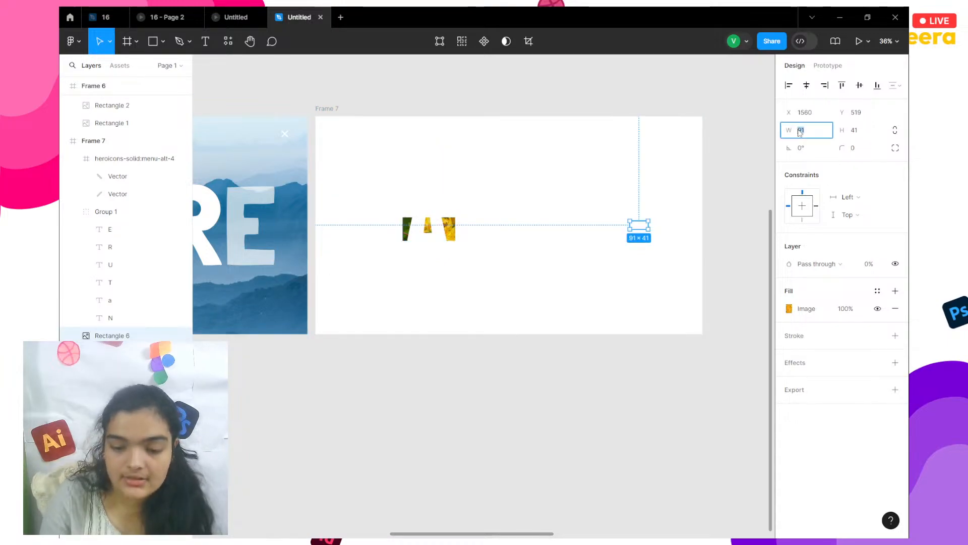
key("Return")
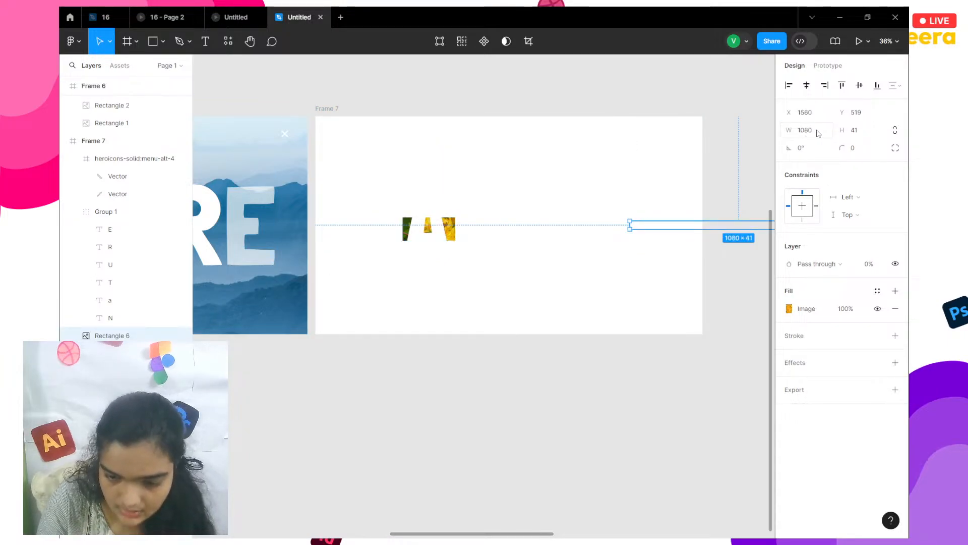
left_click(817, 133)
type("1920")
key("Return")
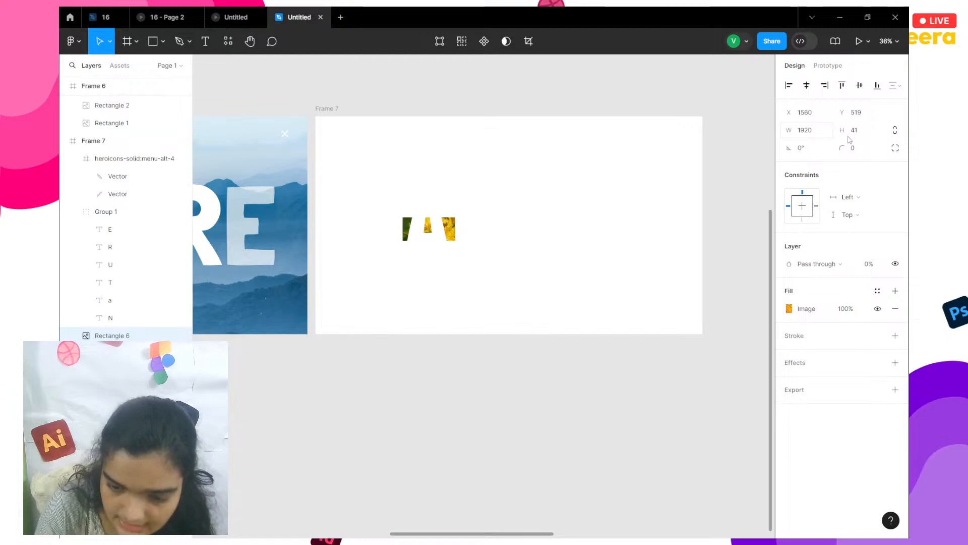
left_click(862, 135)
type("1080")
key("Return")
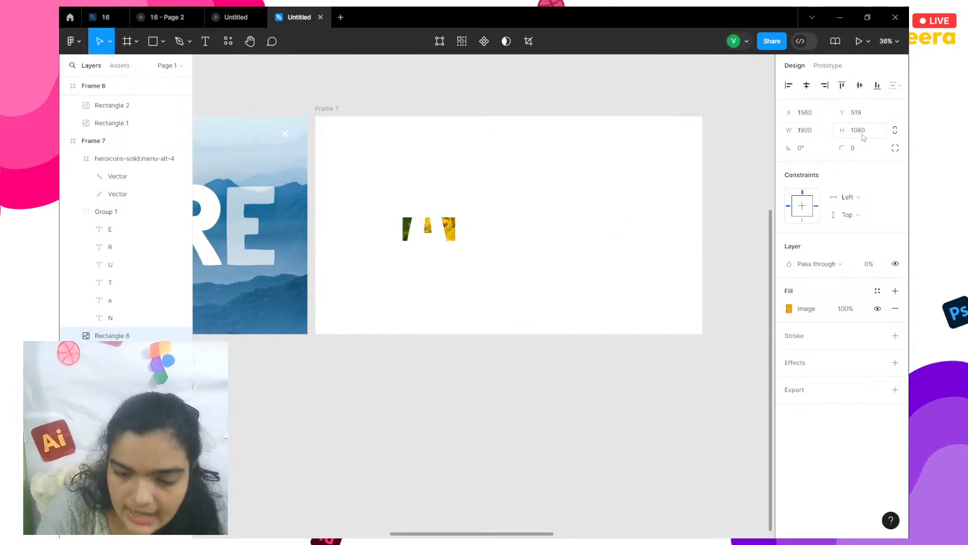
Center Rectangle 6 horizontally and vertically in Frame 7 and set its layer opacity to 100%
left_click(806, 86)
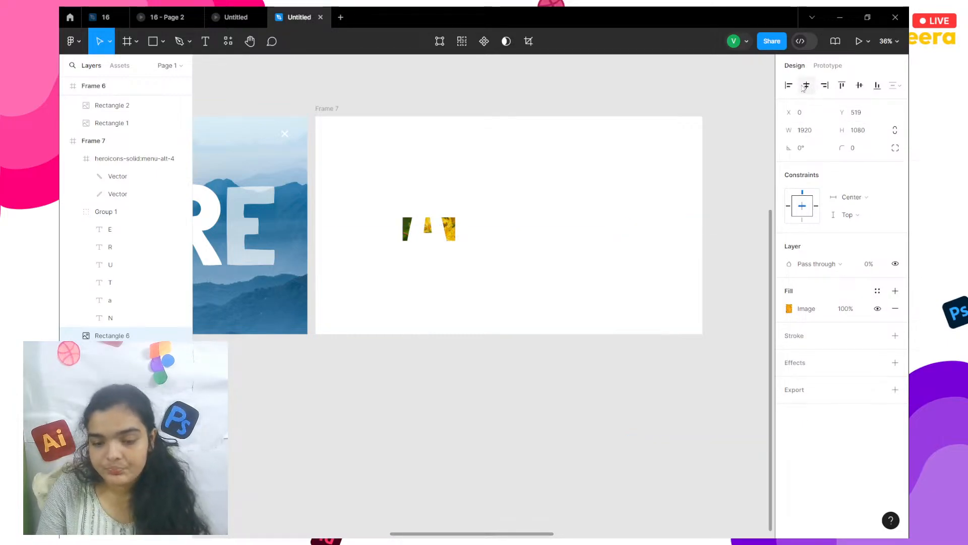
left_click(859, 86)
left_click(867, 271)
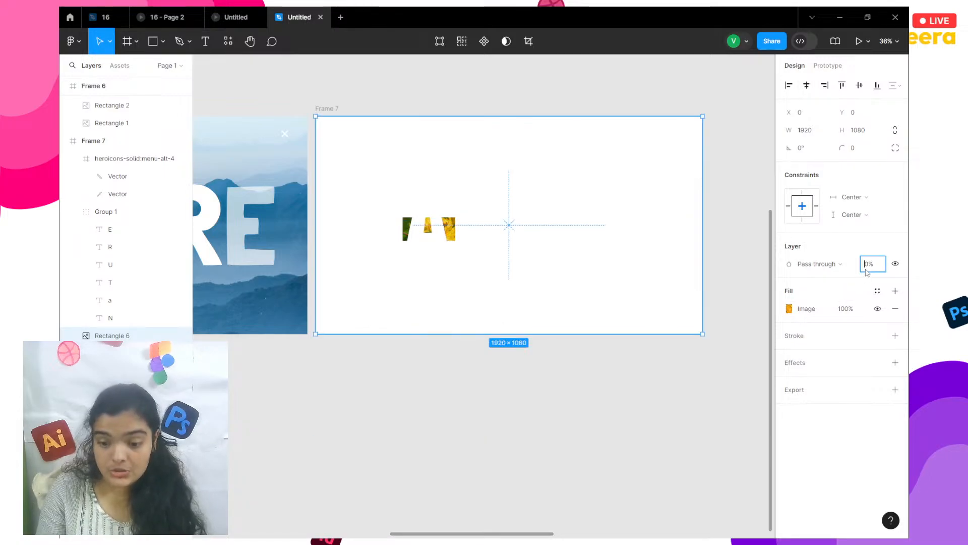
type("100")
key("Return")
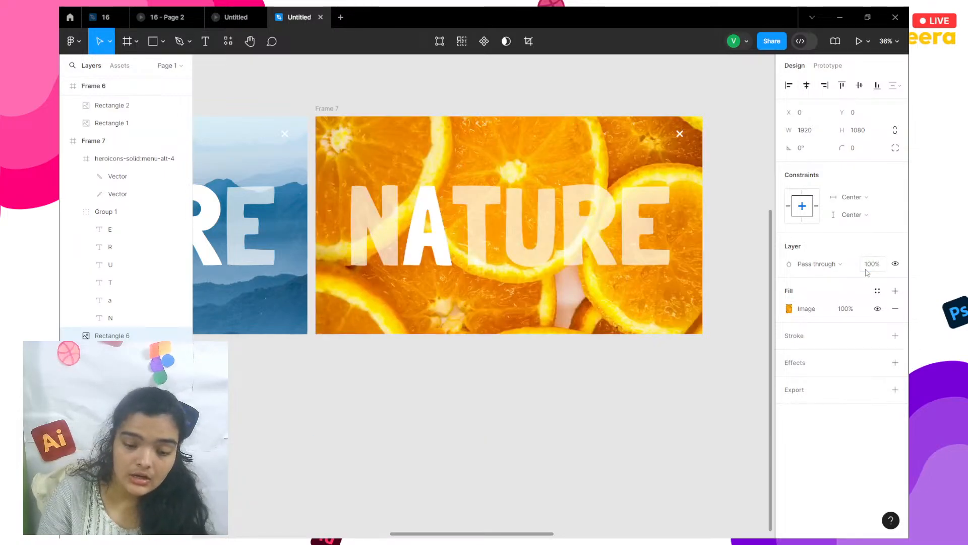
Set the fill opacity of the letter E in Frame 7's NATURE text to 100%
left_click(566, 289)
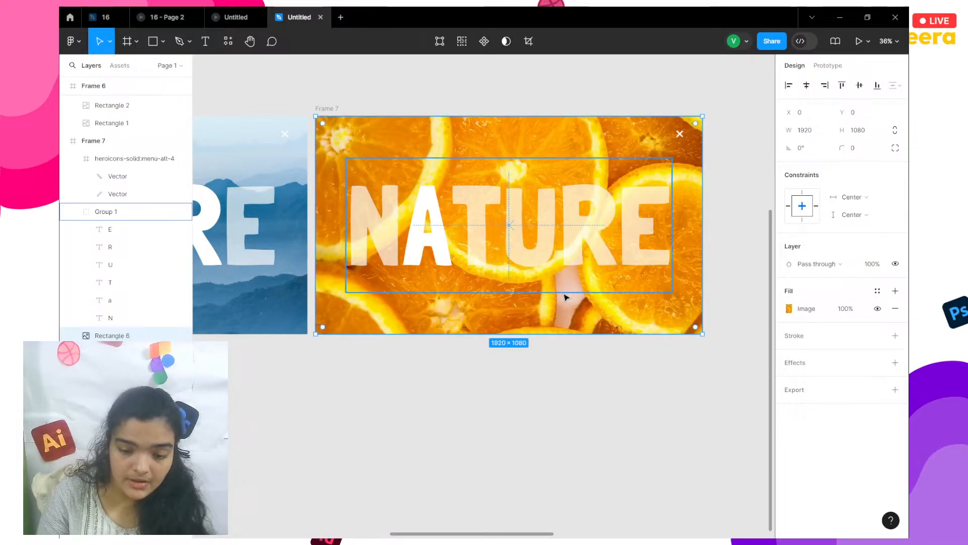
double_click(658, 237)
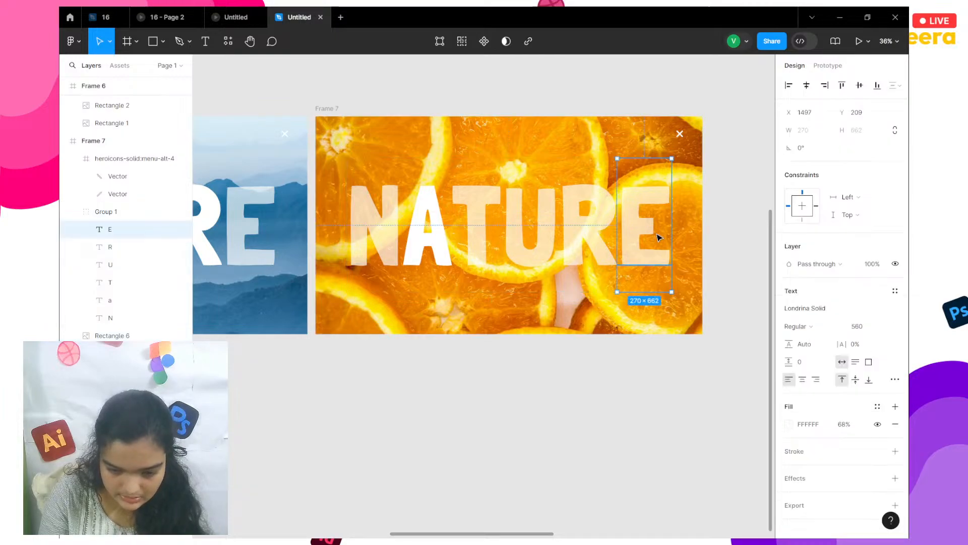
left_click(846, 424)
type("100")
key("Return")
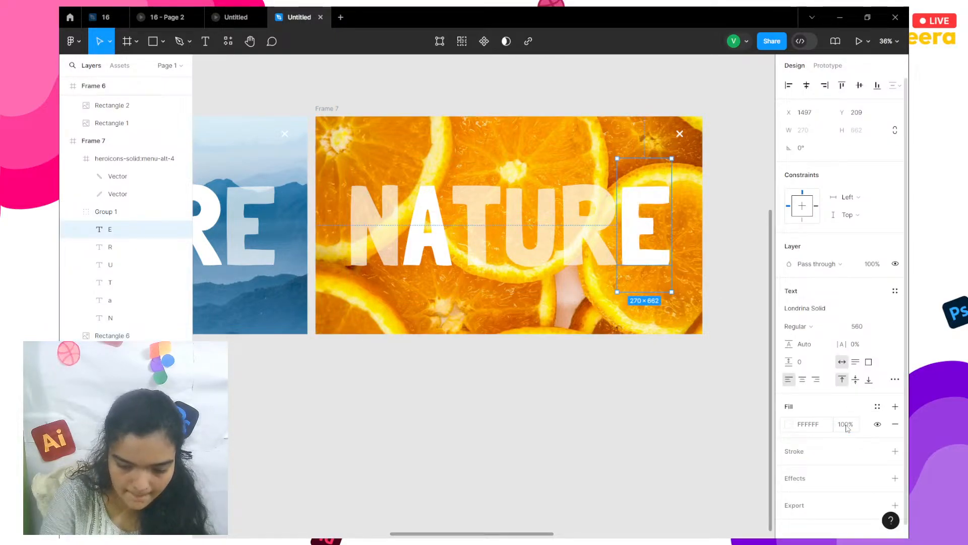
Set the fill opacity of the letter A in Frame 7 to 68%, matching the other faded letters
left_click(426, 225)
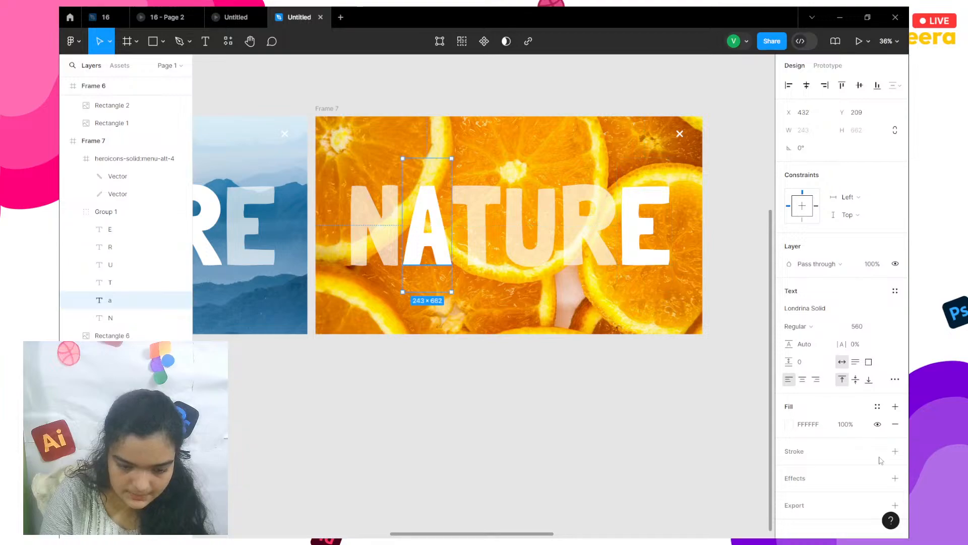
left_click(846, 424)
type("6")
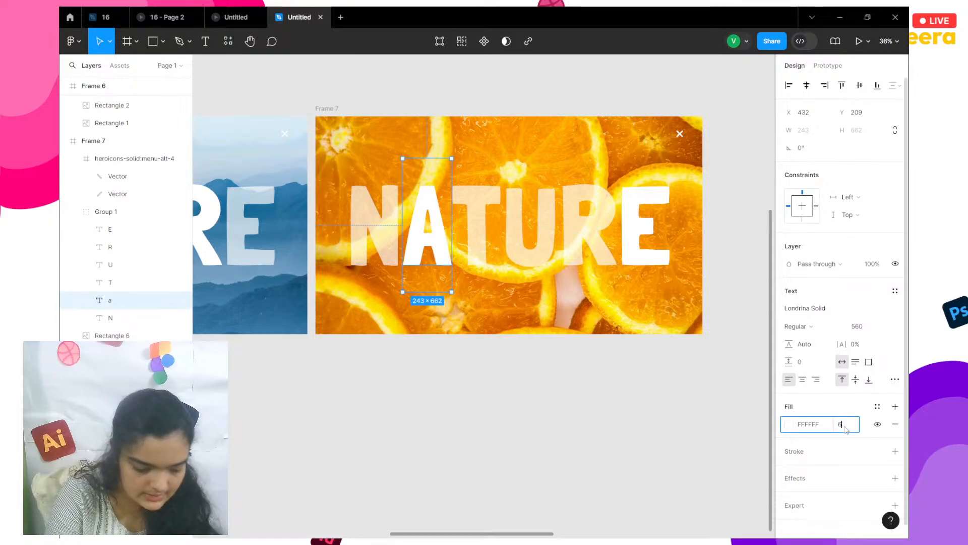
type("0")
key("Return")
left_click(562, 482)
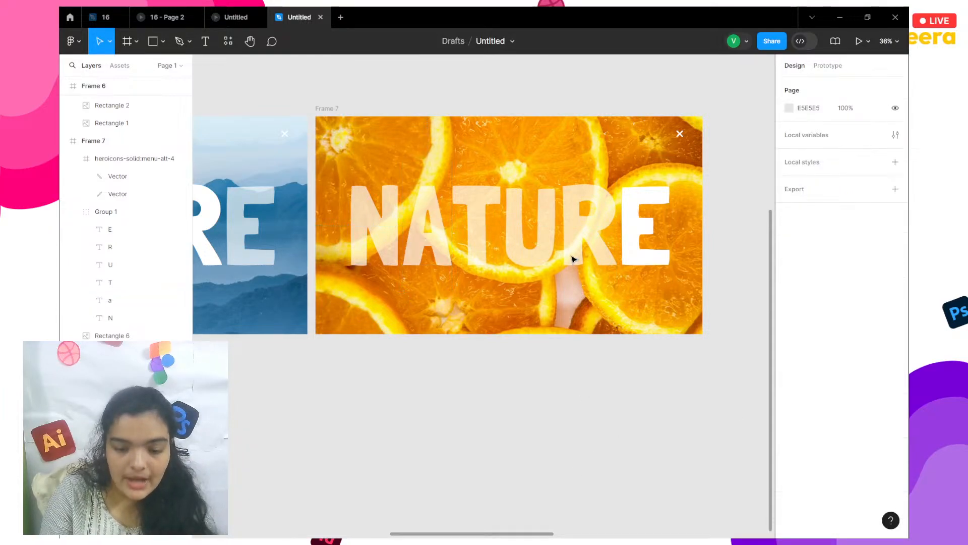
Adjust the color opacity of the translucent letters in Frame 7's NATURE group, trying 72% and 84% before settling on 78%
left_click(583, 260)
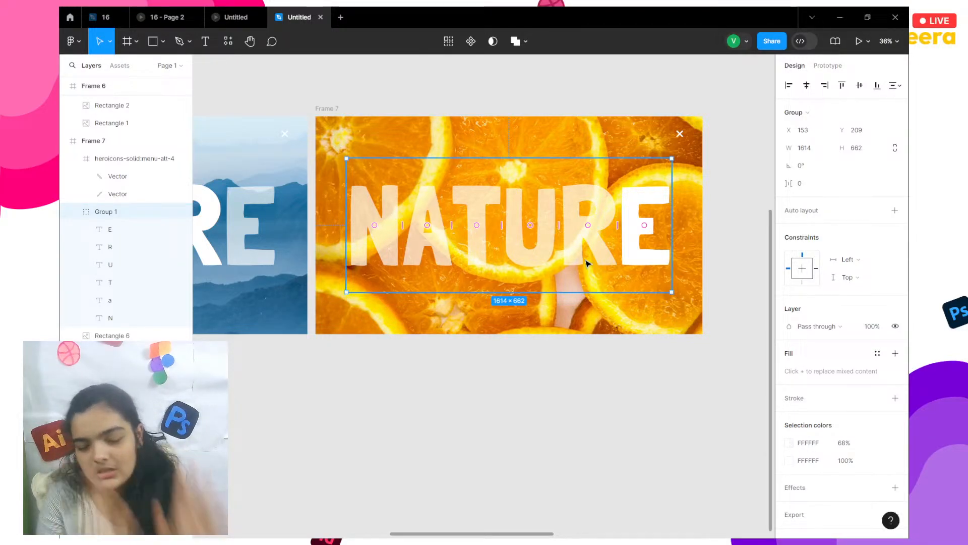
left_click(847, 442)
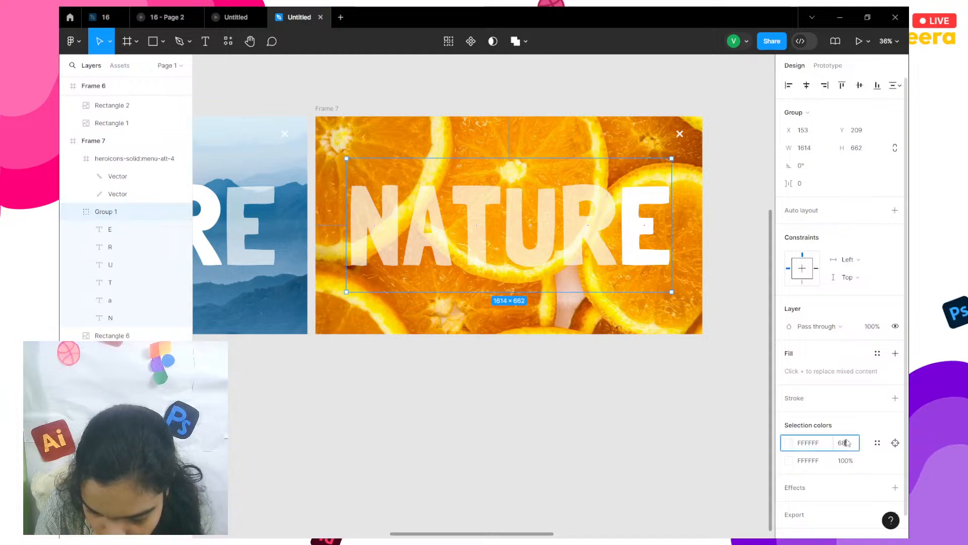
type("72")
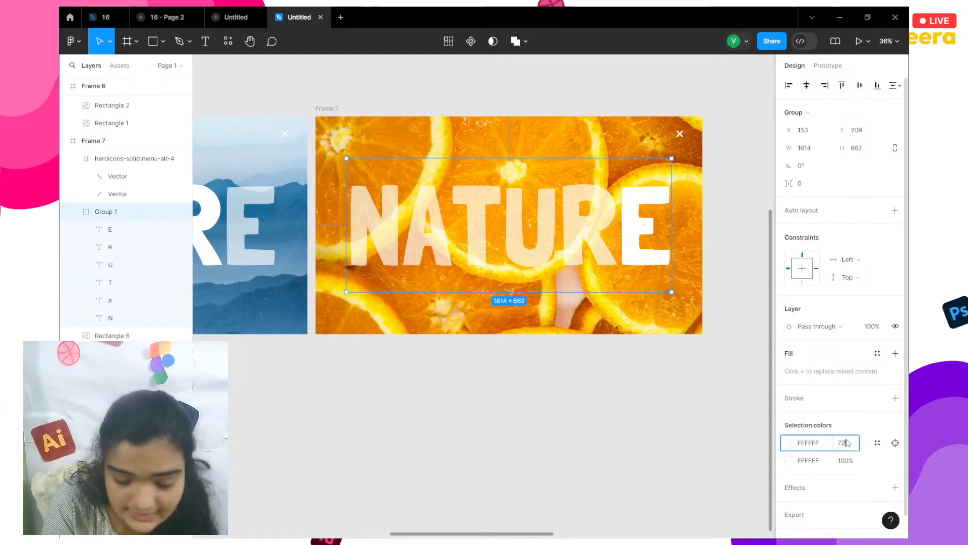
key("Return")
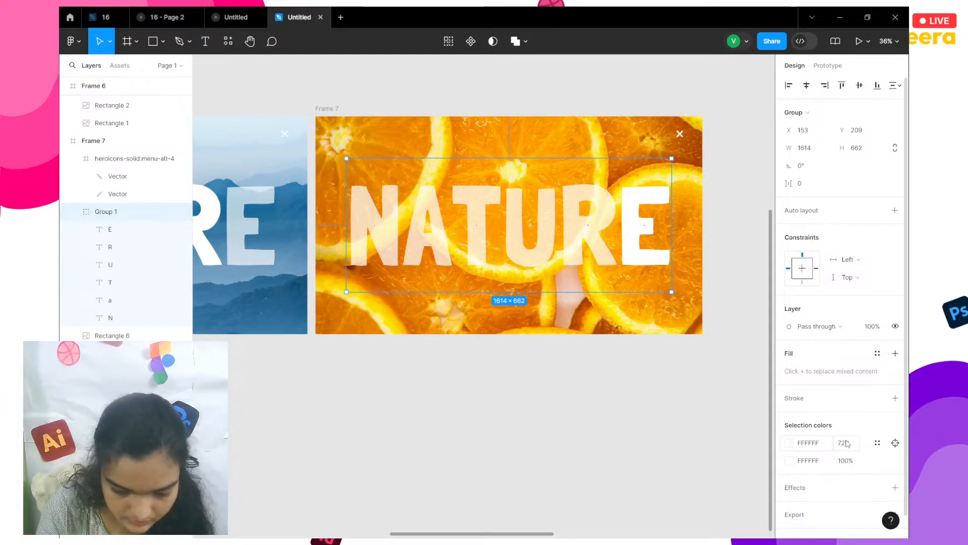
left_click(846, 445)
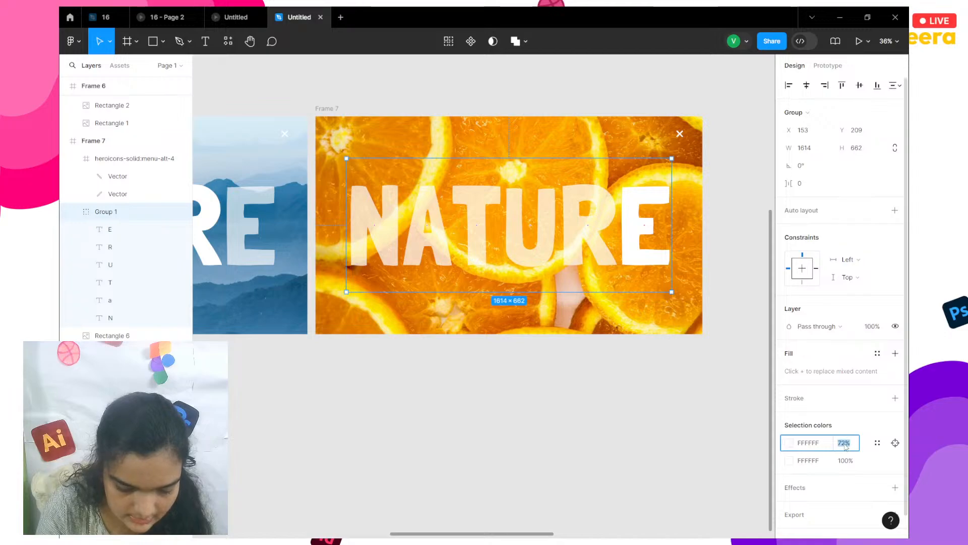
type("84")
key("Return")
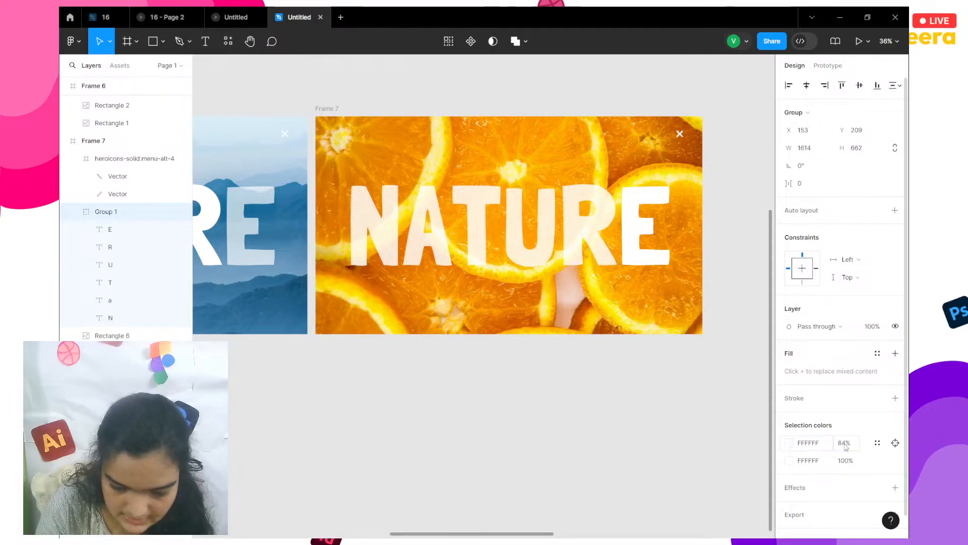
left_click(846, 444)
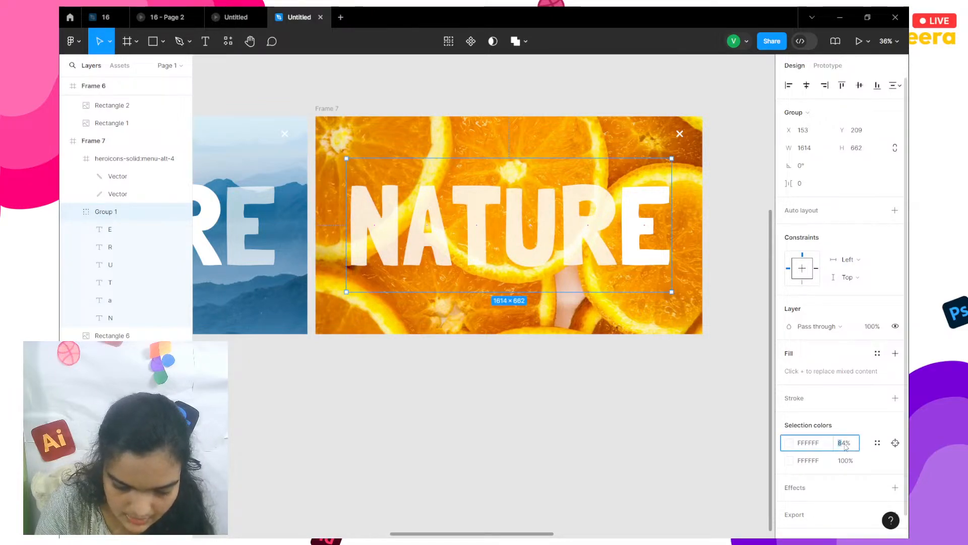
type("70")
key("Return")
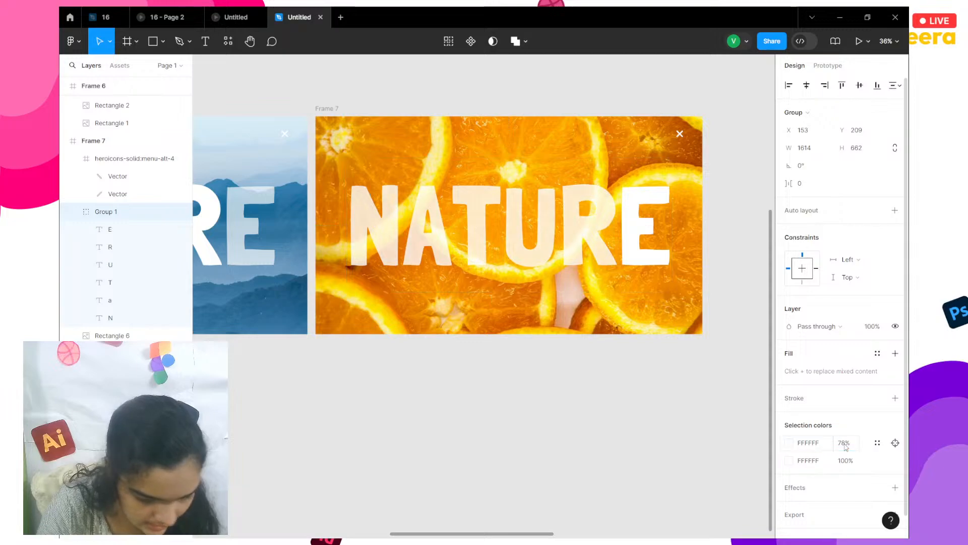
left_click(589, 377)
Link the letter T in Frame 1 to Frame 4 with an On click, Navigate to interaction using Smart animate, Gentle, 800ms
scroll(589, 376, "down", 1)
scroll(588, 377, "down", 8)
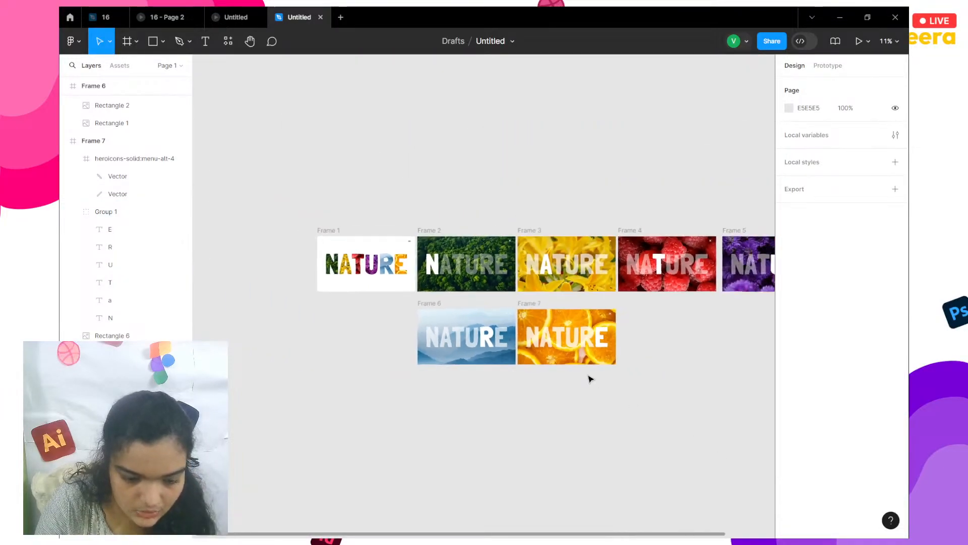
left_click(376, 269)
left_click(376, 270)
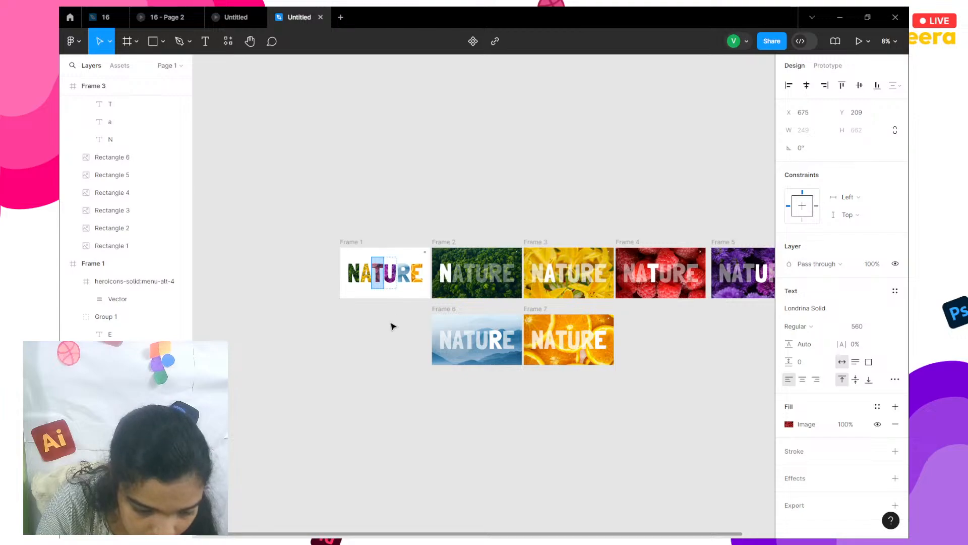
scroll(728, 71, "up", 1)
left_click(828, 65)
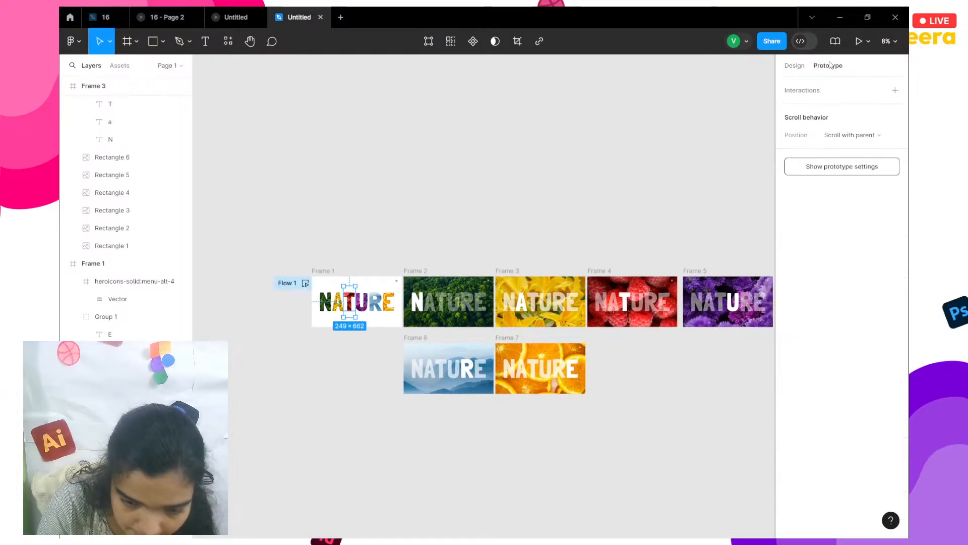
scroll(348, 325, "up", 5)
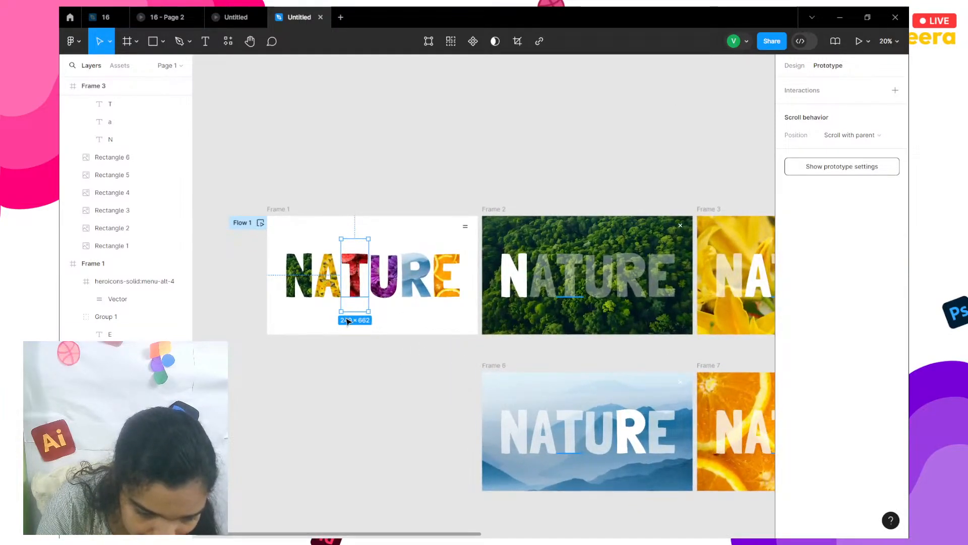
scroll(375, 284, "down", 3)
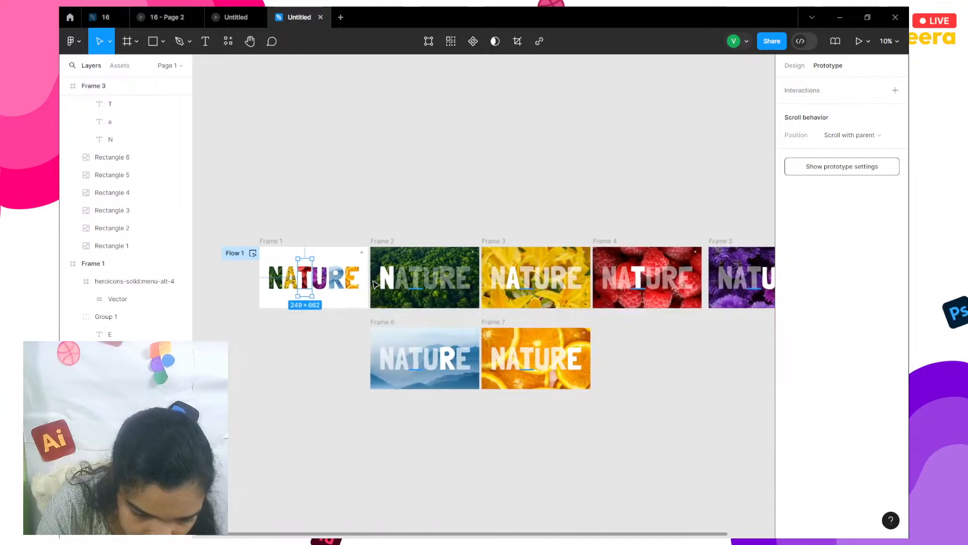
left_click_drag(312, 277, 609, 281)
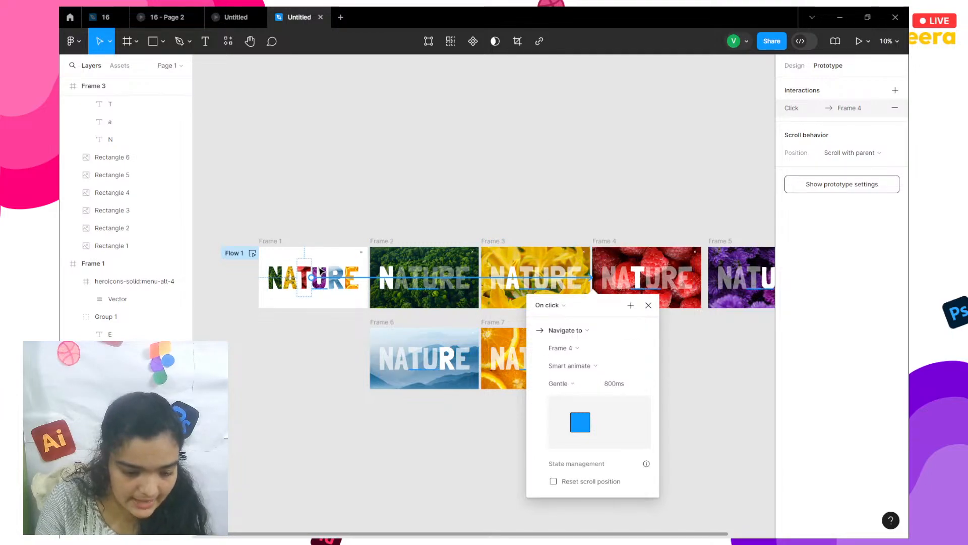
Link the letter U in Frame 1 to Frame 5 with Smart animate, Gentle, 800ms, and the letter R to Frame 6 on click
left_click(319, 272)
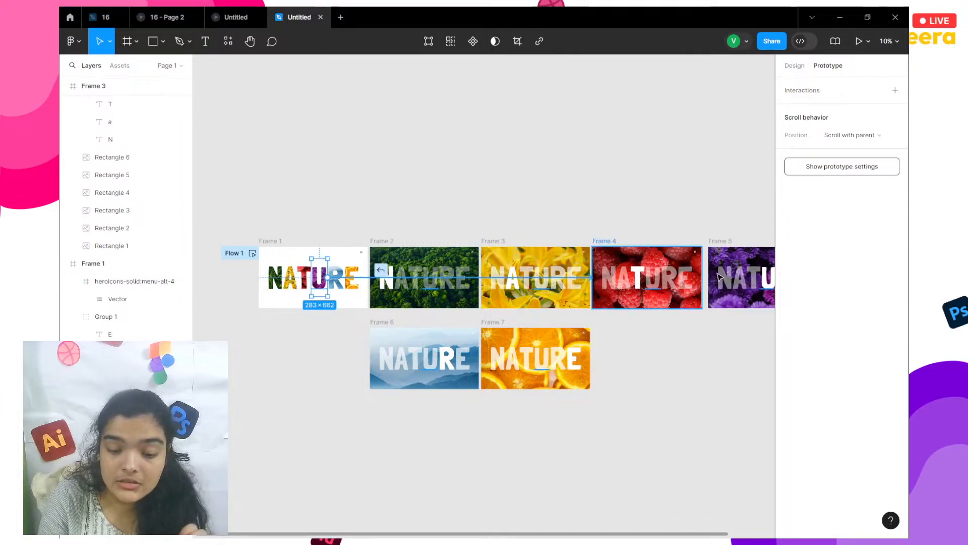
left_click_drag(719, 275, 720, 276)
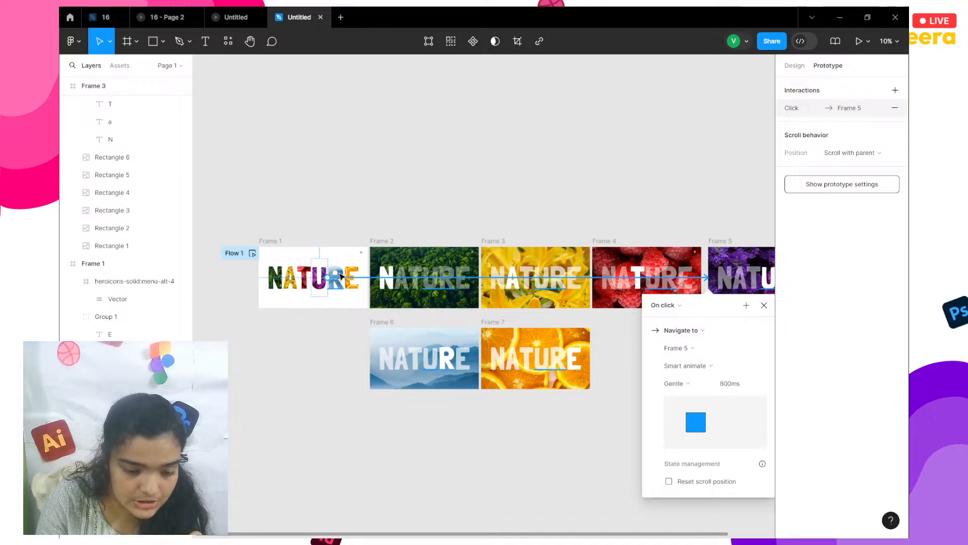
left_click(340, 267)
left_click_drag(336, 258, 425, 357)
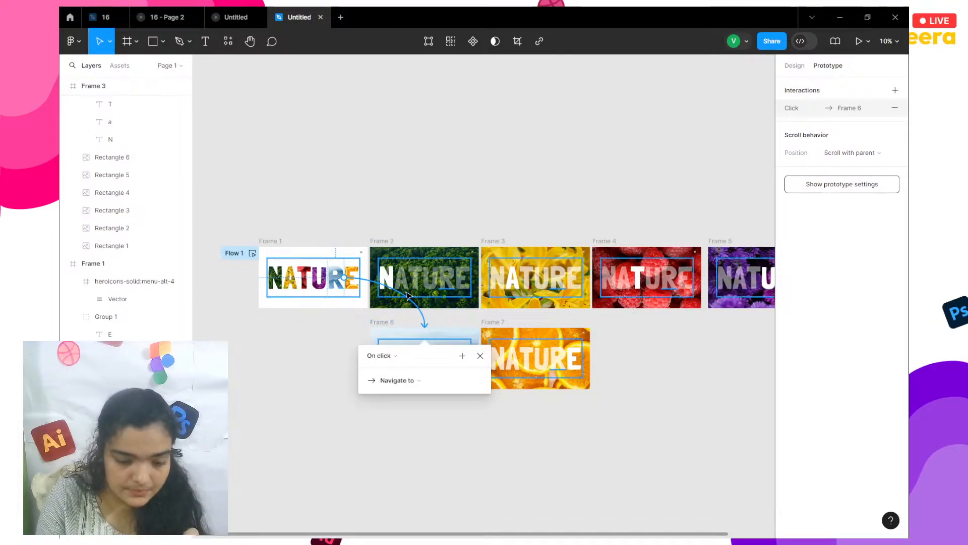
Link the letter E in Frame 1 to Frame 7 and check the close-icon interactions on Frames 6 and 7
left_click(353, 272)
left_click_drag(359, 277, 482, 333)
left_click(472, 332)
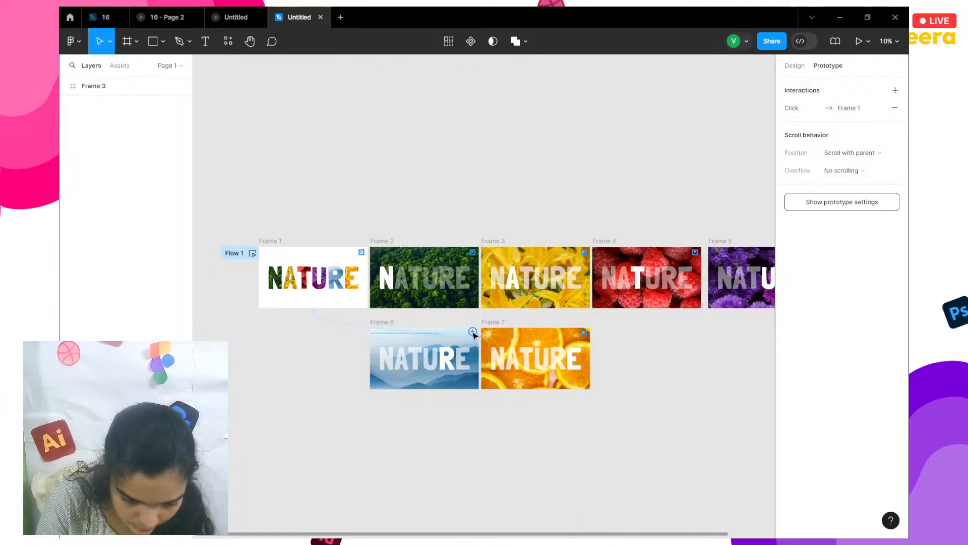
left_click(584, 334)
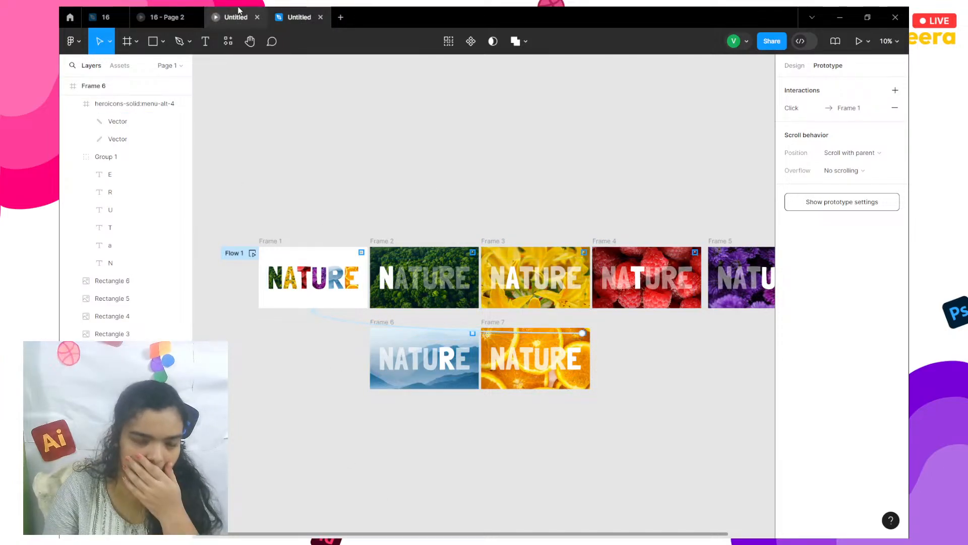
Switch to the prototype preview and restart the flow from Frame 1, toggling full-screen view
mouse_move(239, 10)
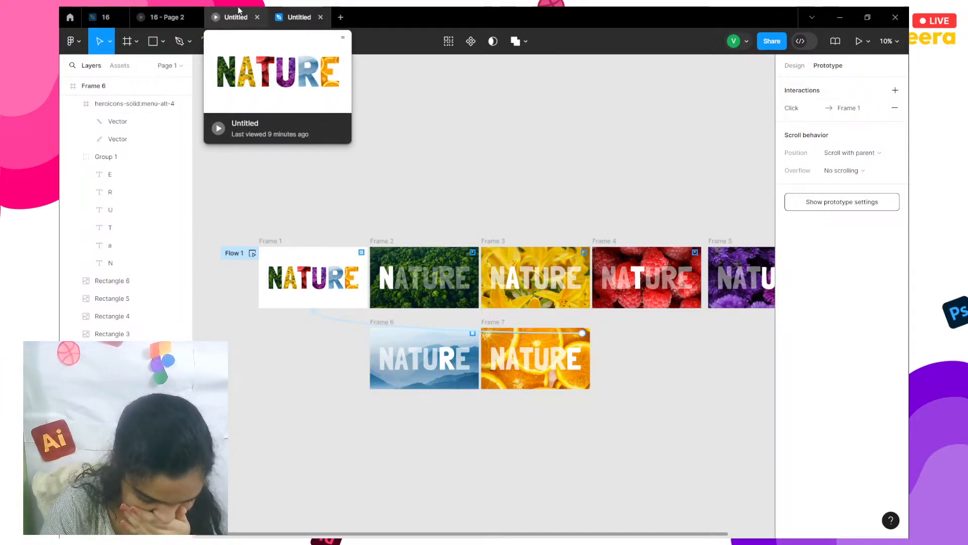
left_click(239, 11)
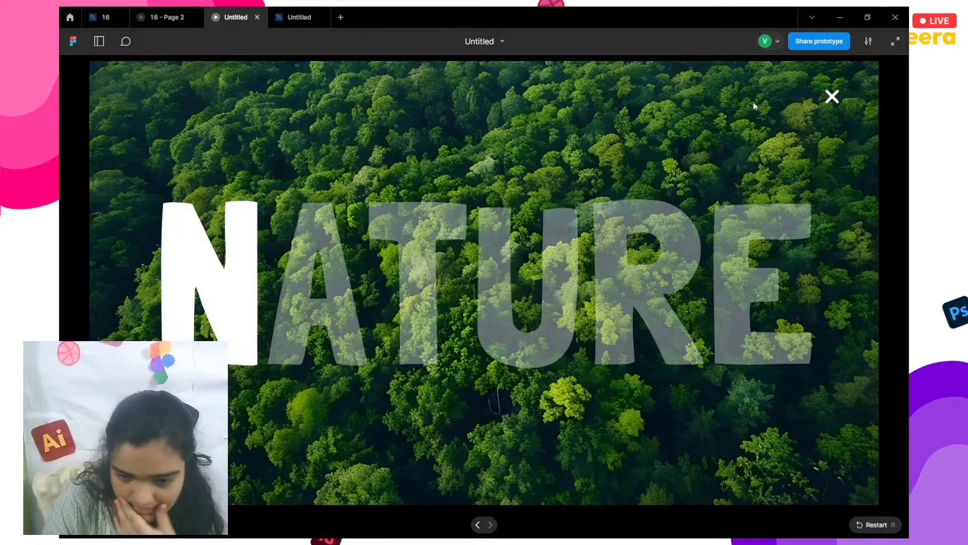
key("r")
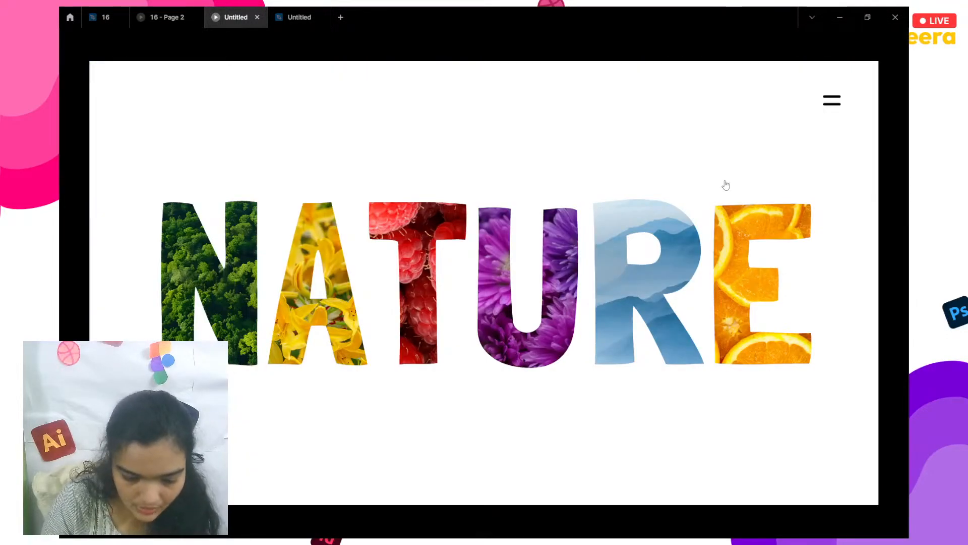
key("f")
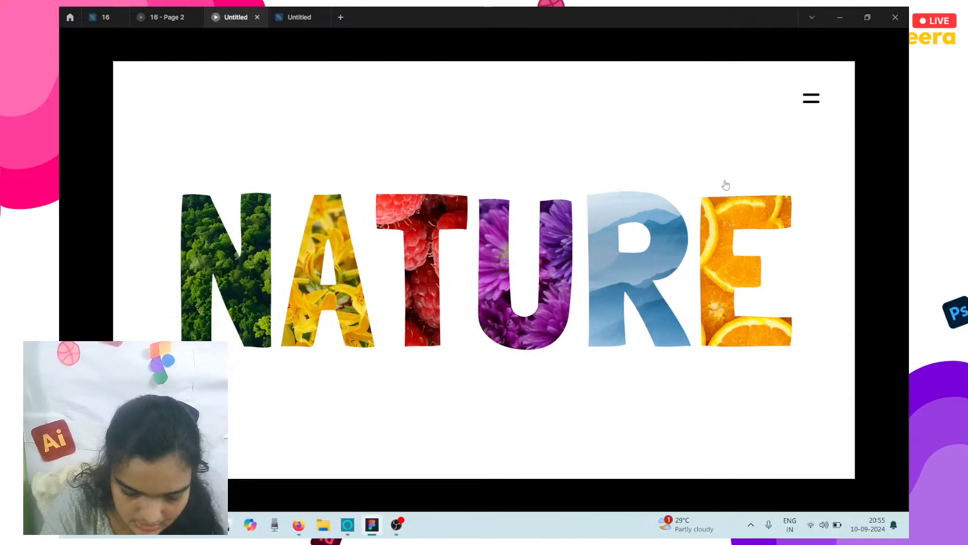
Close the open 16 and 16 - Page 2 files and show the NATURE prototype full screen
left_click(121, 18)
left_click(145, 17)
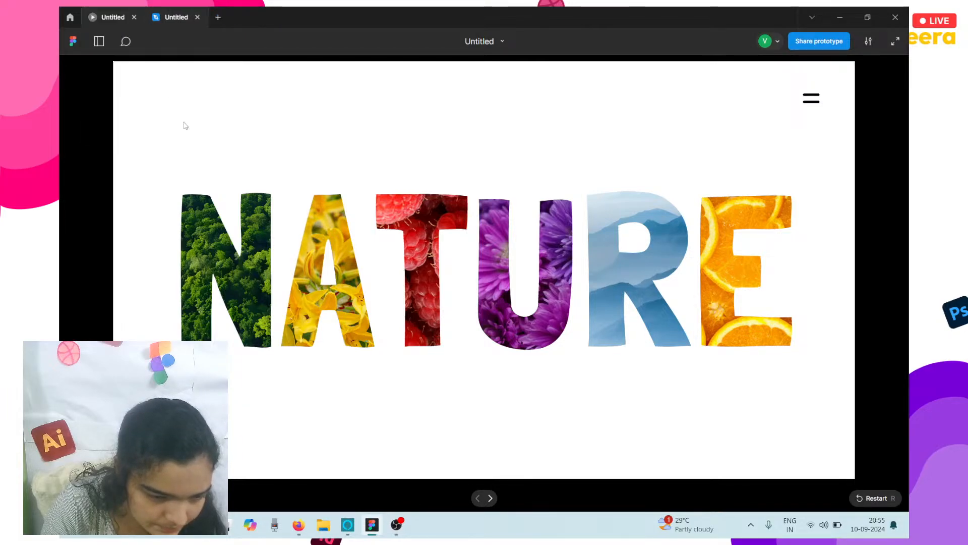
key("f")
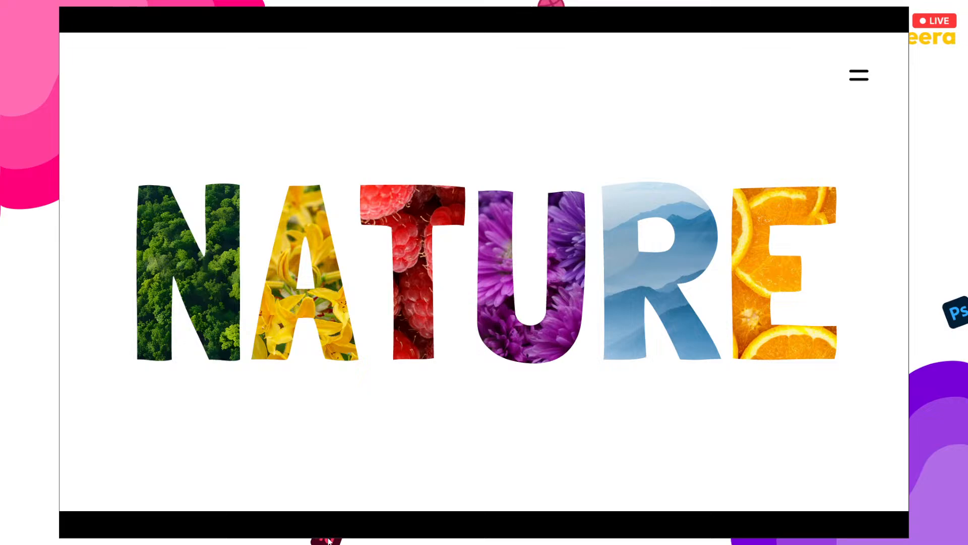
Test the links of the letters N, A, T and U in the prototype, returning to the start frame with each close icon
left_click(193, 298)
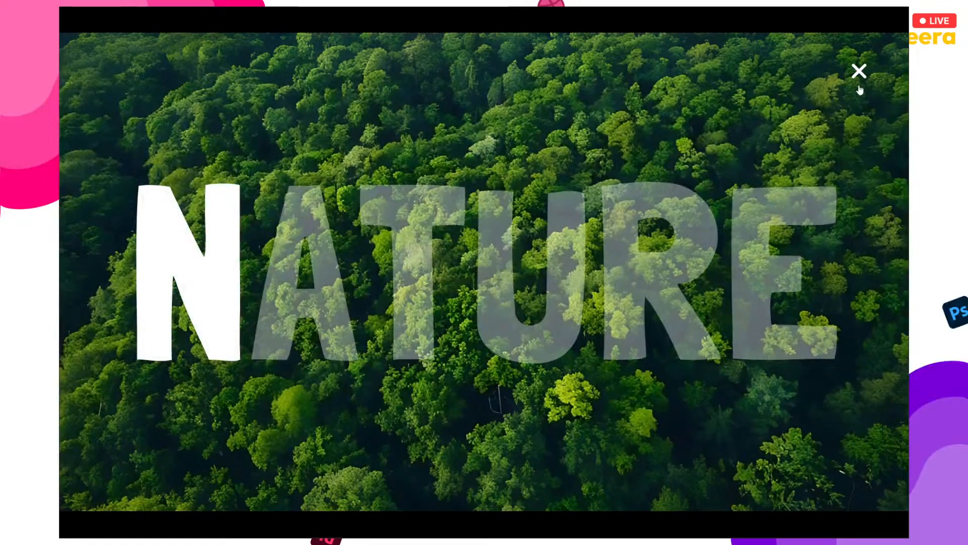
left_click(859, 71)
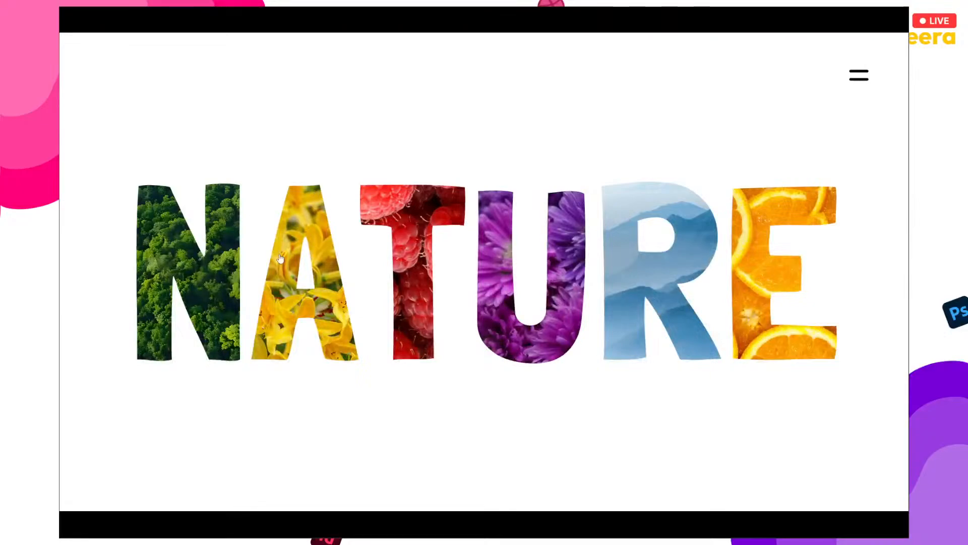
left_click(283, 266)
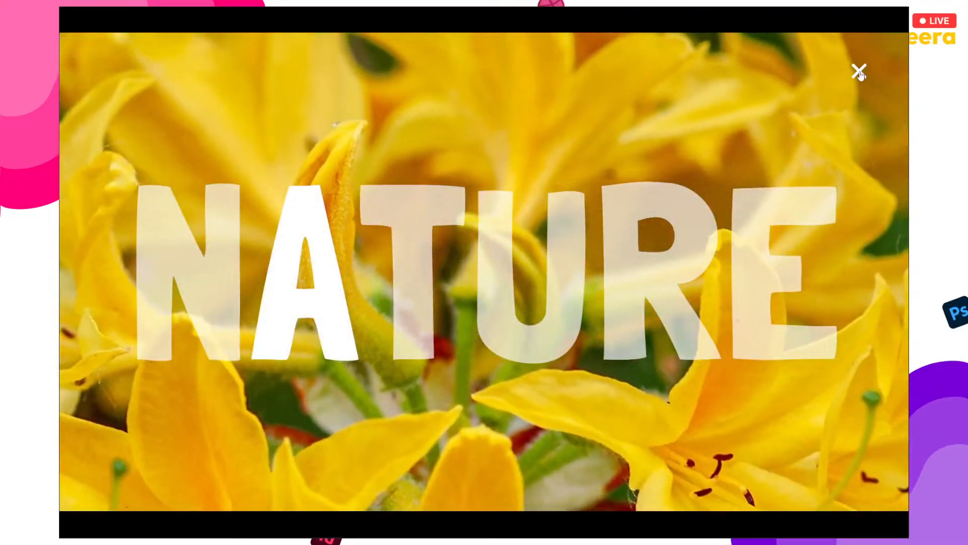
left_click(859, 72)
left_click(428, 246)
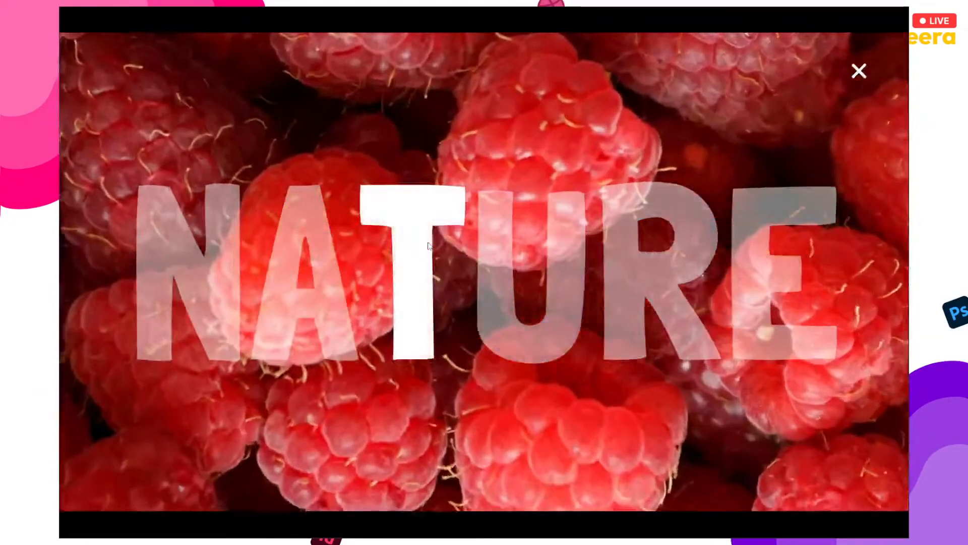
left_click(859, 71)
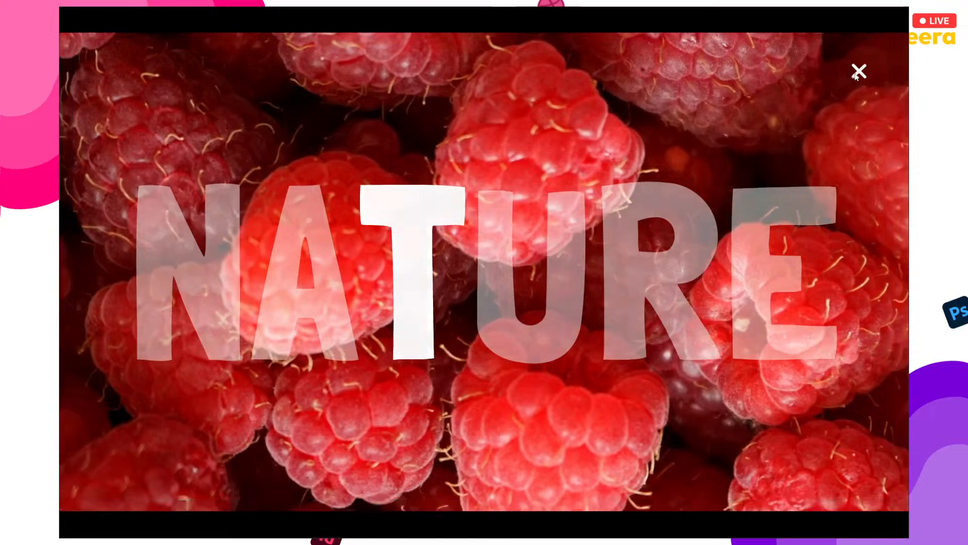
left_click(560, 239)
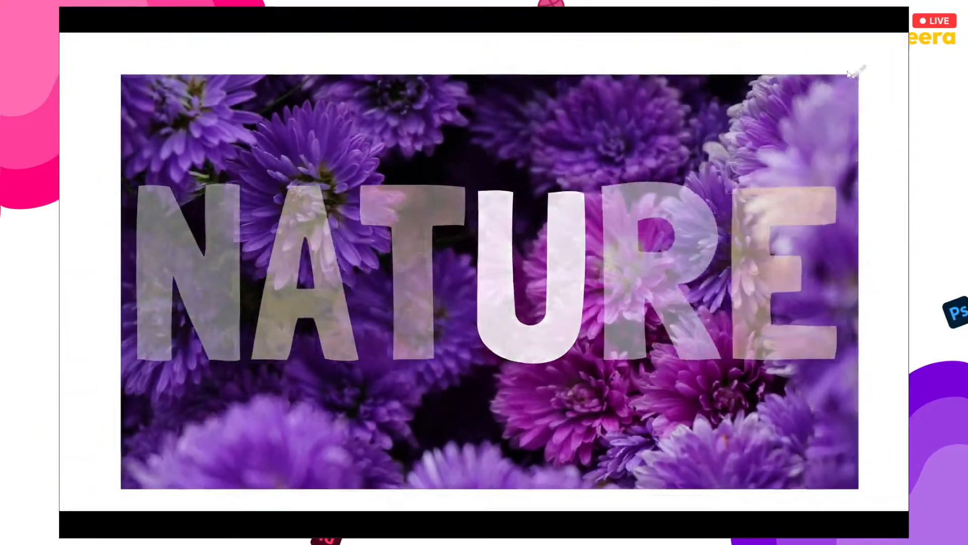
left_click(852, 73)
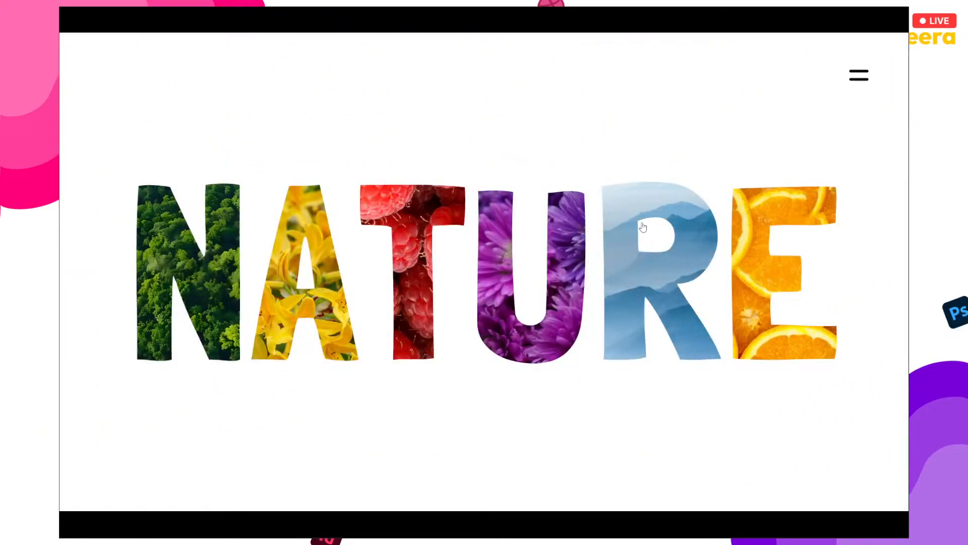